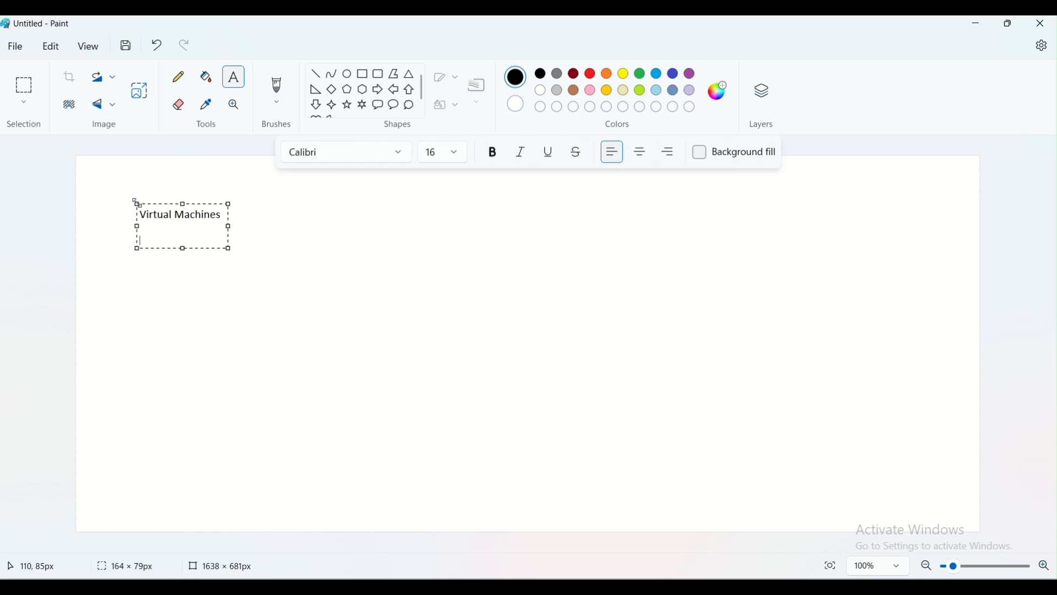
Write the lines 'About VM' and 'How to create VM', widening the text box to fit them.
type("ABout")
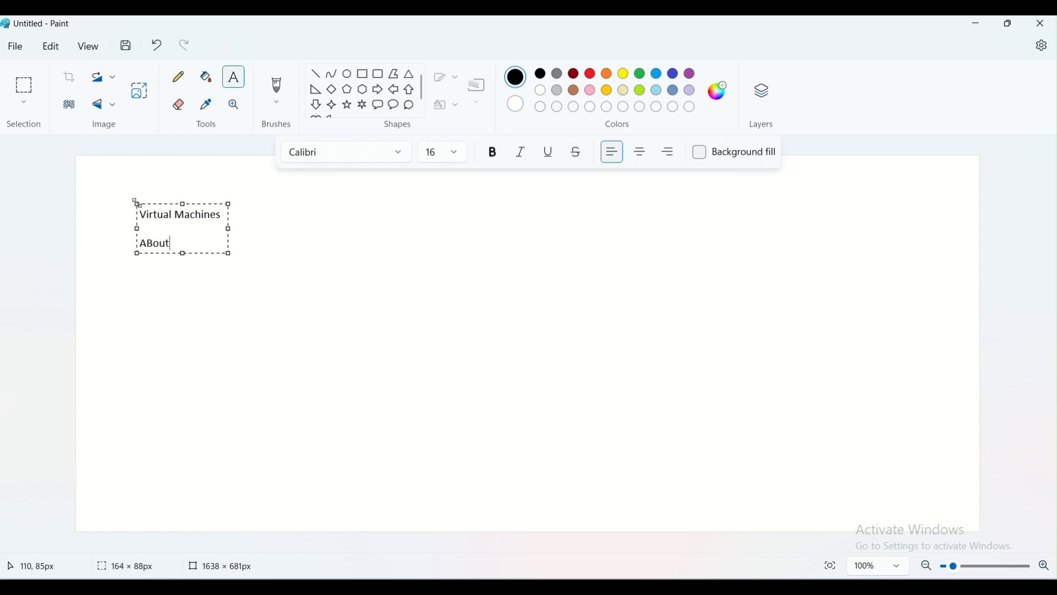
key("BackSpace")
key("BackSpace")
key("BackSpace")
key("BackSpace")
type("bout VM")
key("Return")
type("How to create VM")
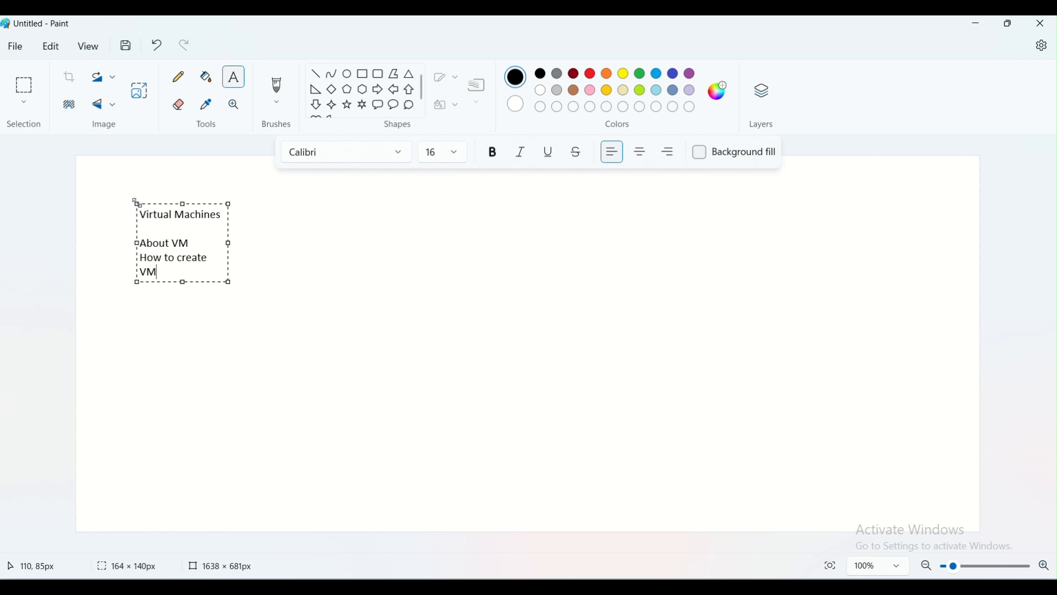
left_click_drag(229, 242, 367, 240)
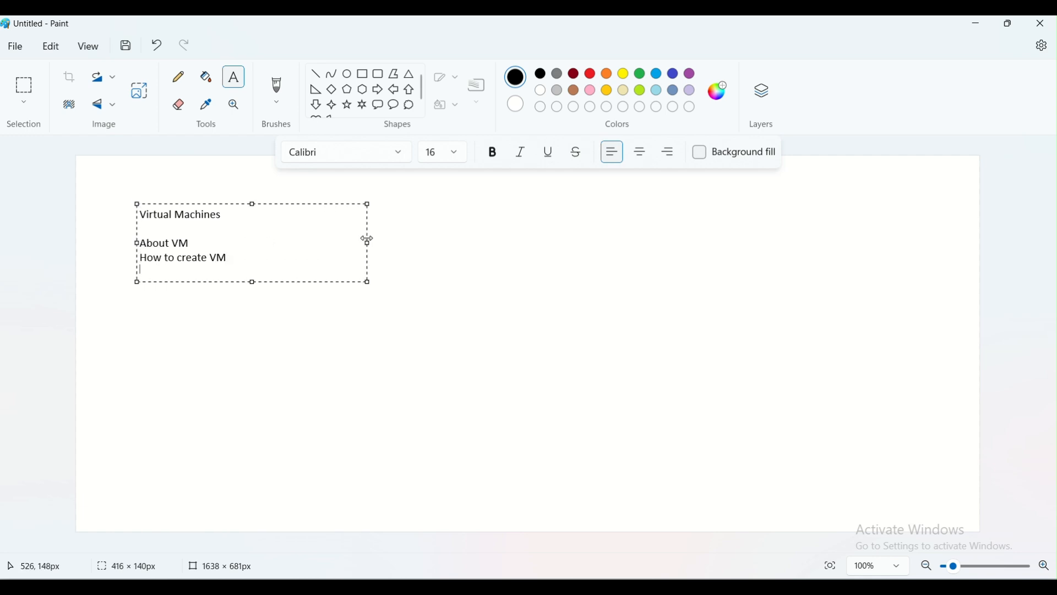
Add topics on Bastion connection, resizing, Recovery Service Vault backup, VM images and Shared Gallery.
key("Return")
type("How to Connect VM using Bastiao")
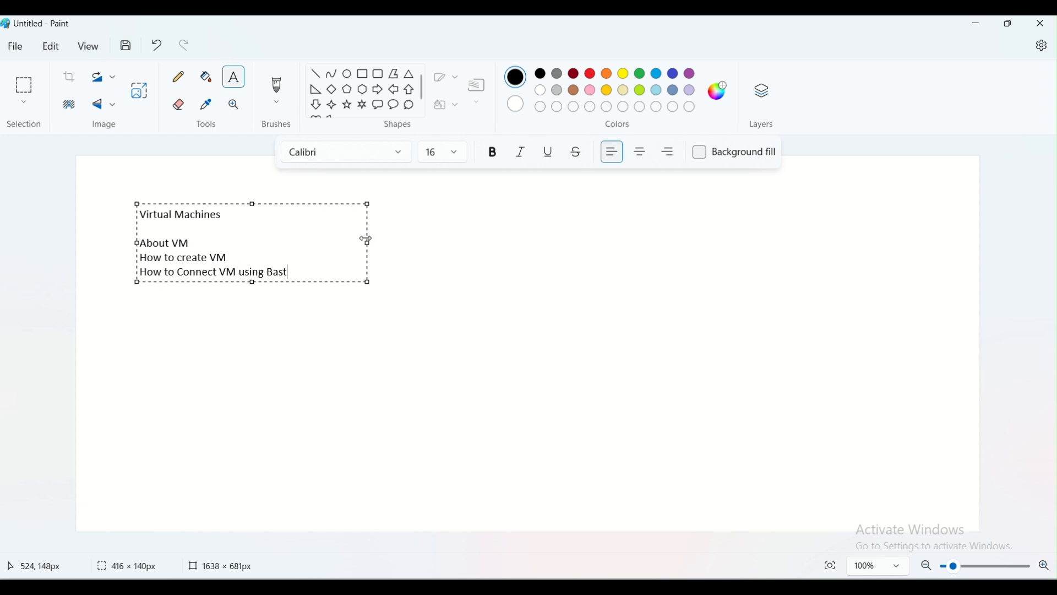
key("BackSpace")
key("BackSpace")
key("Return")
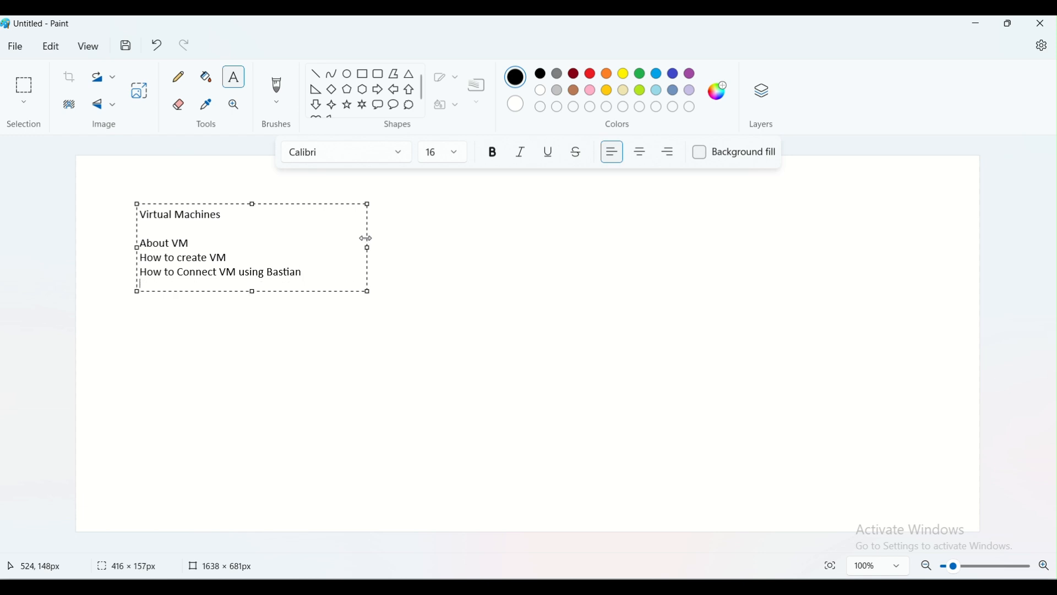
type("How to resize VM")
key("Return")
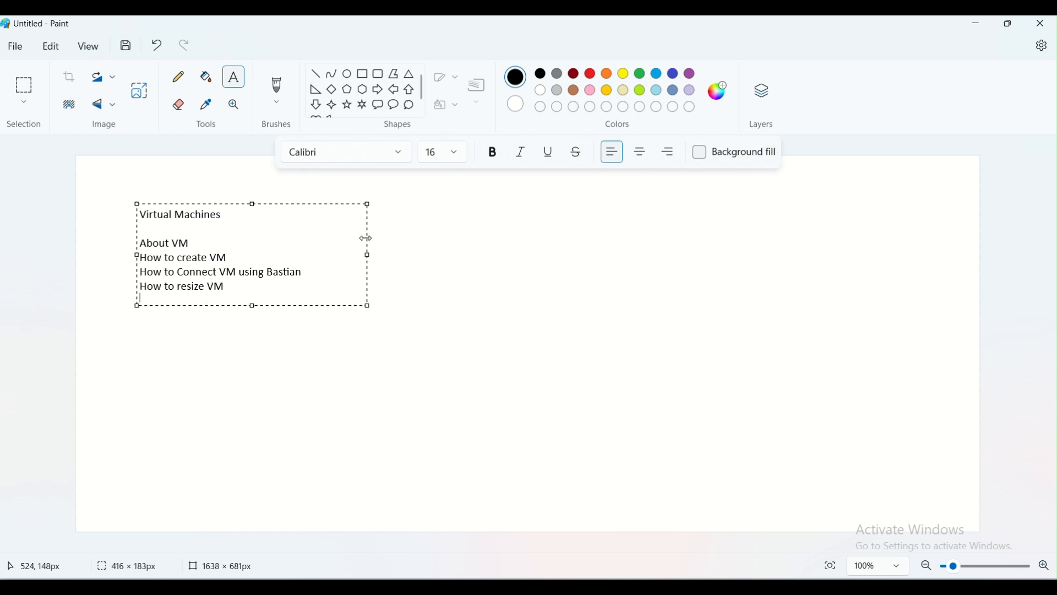
type("How to take Backup")
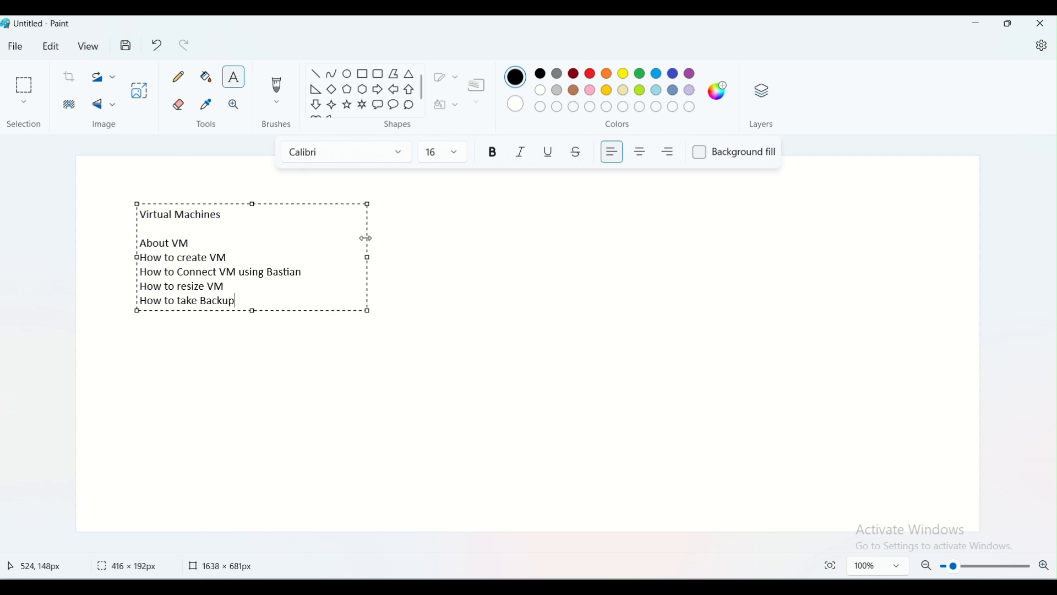
type(" to Recovery Service Vault")
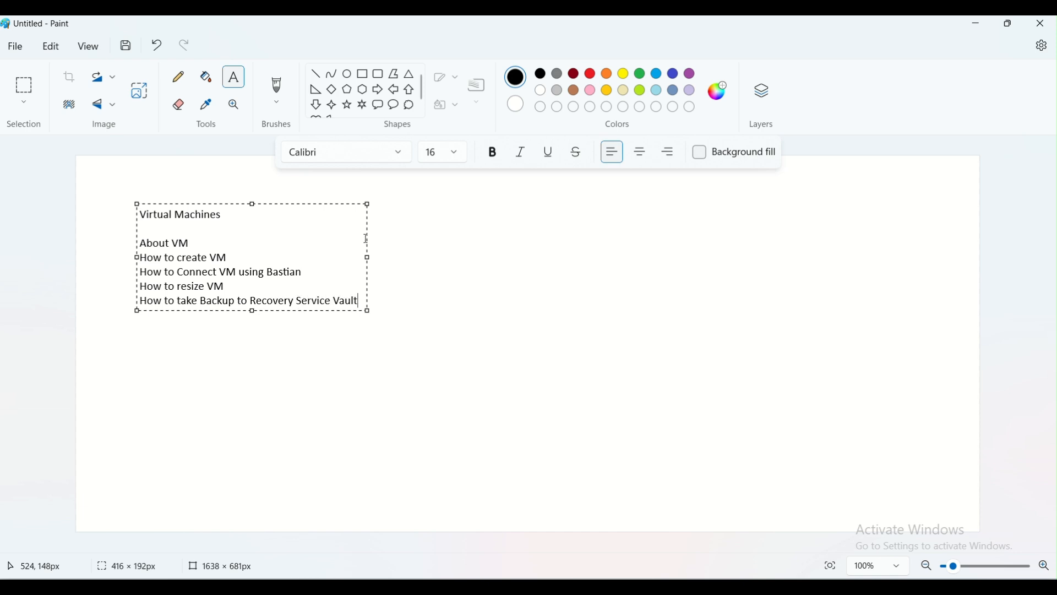
key("Return")
type("How to take image")
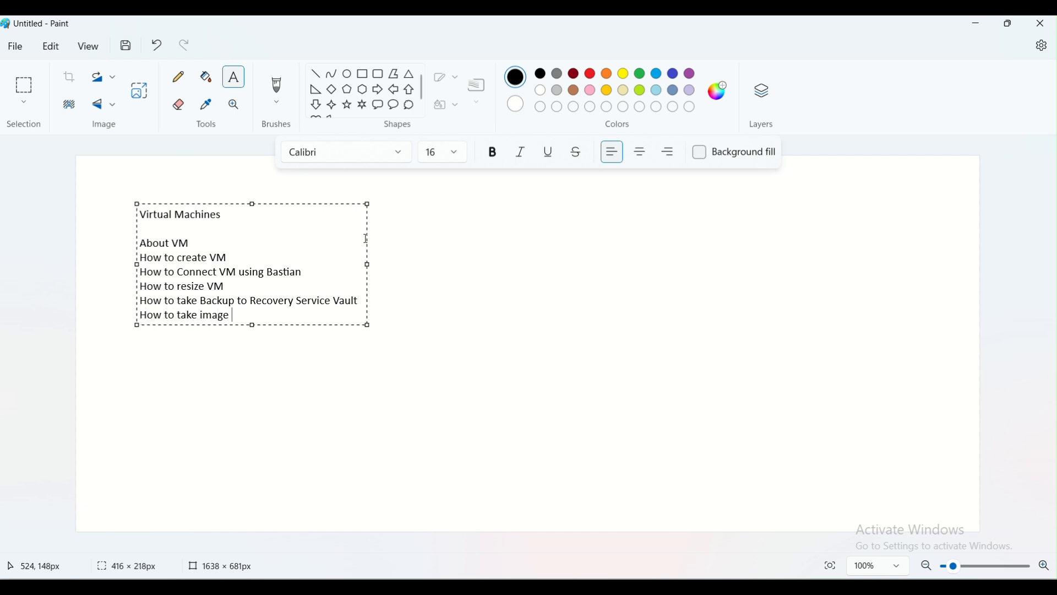
type(" from VM")
key("Return")
type("How to")
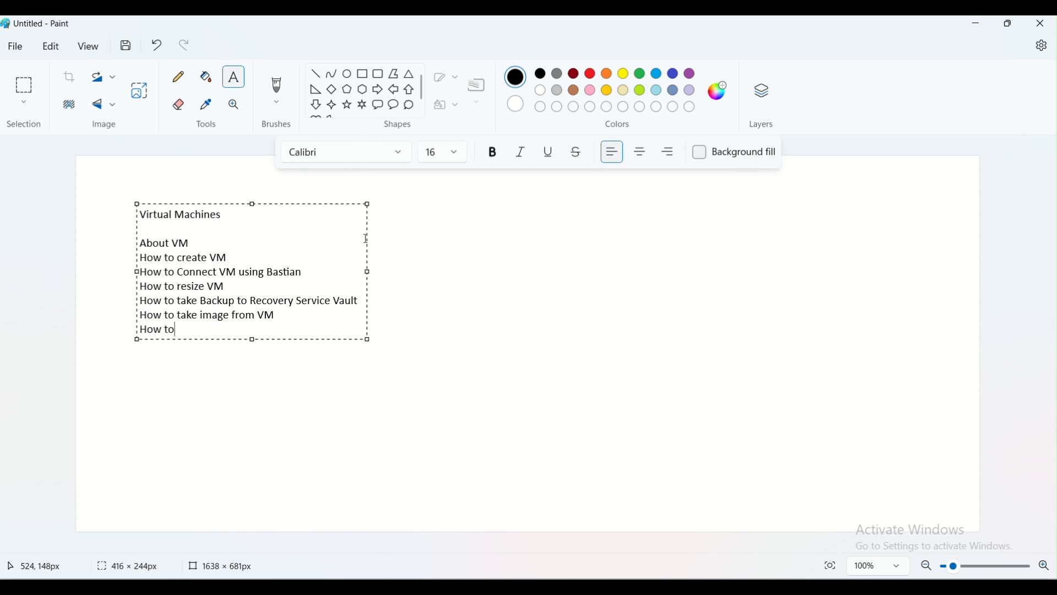
type(" push it to Shared Gallery")
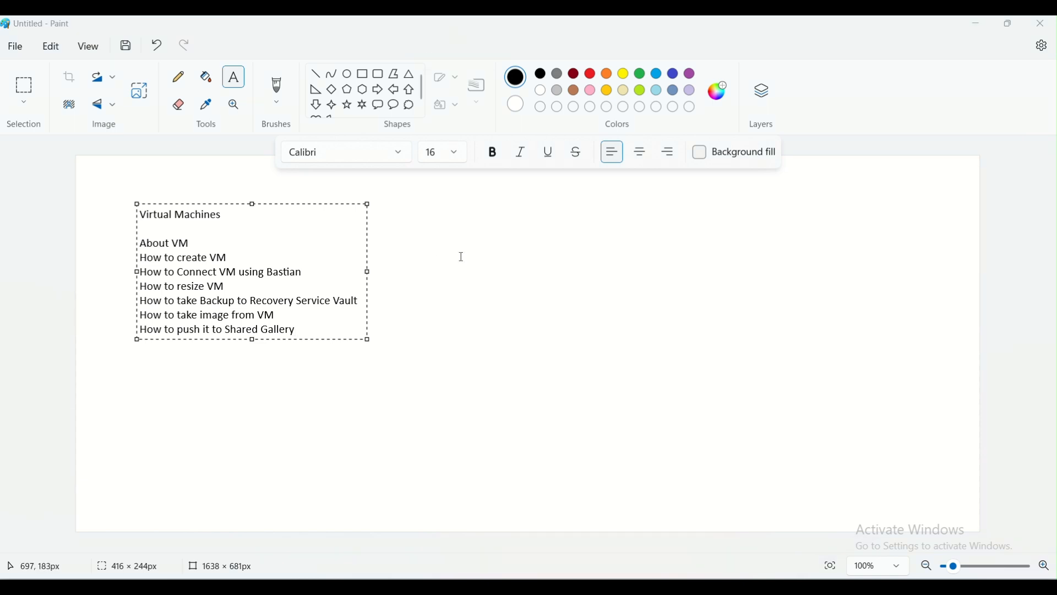
Commit the topic list and draw a large rectangle to its right.
left_click(646, 232)
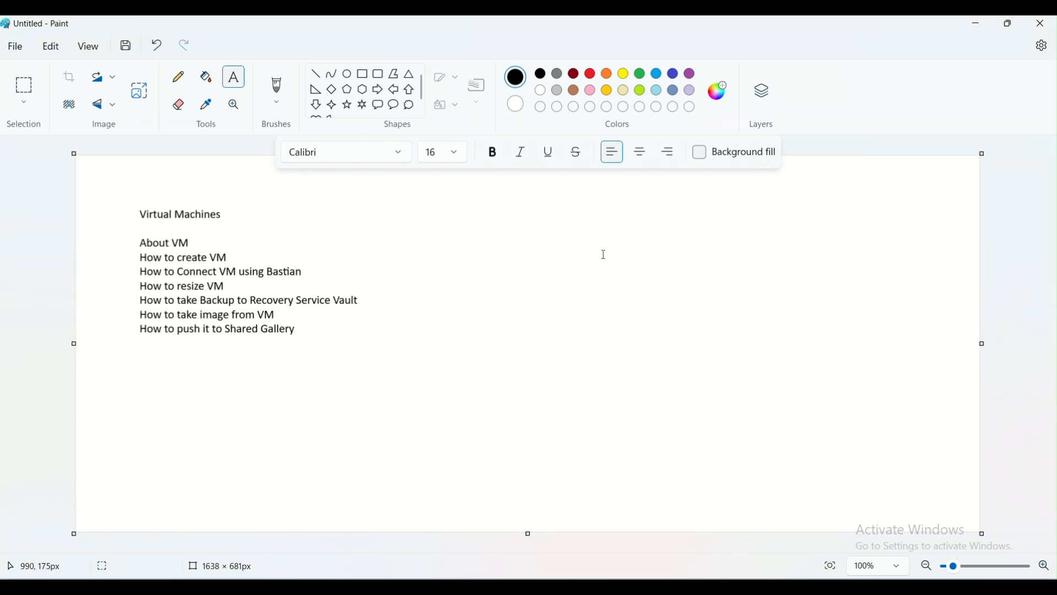
left_click(363, 75)
mouse_move(593, 225)
left_mouse_down()
mouse_move(692, 286)
mouse_move(841, 407)
left_mouse_up()
left_click(887, 397)
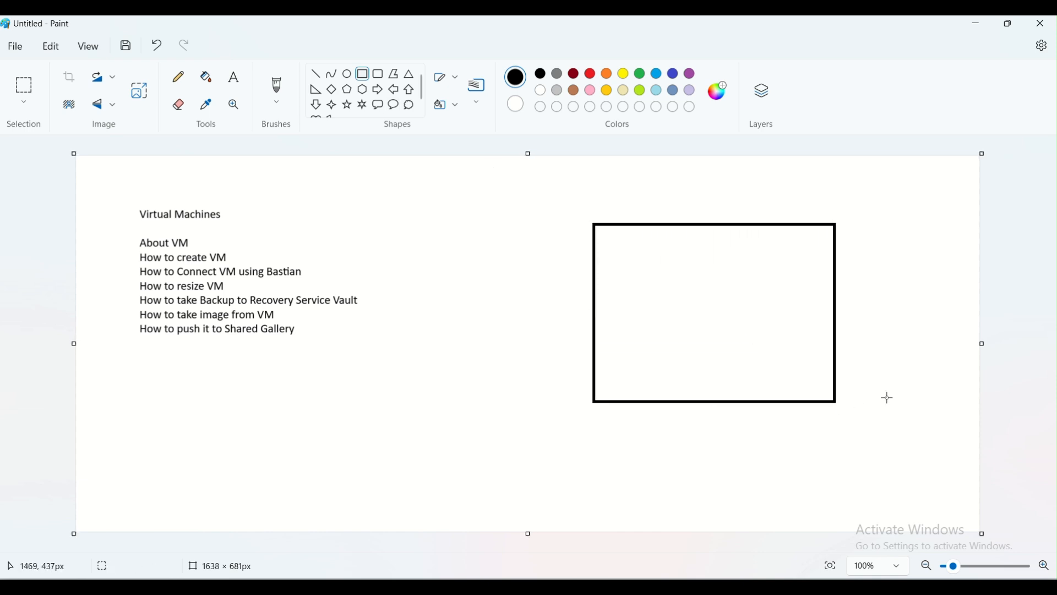
Draw a horizontal dividing line across the rectangle's lower part.
left_click(239, 85)
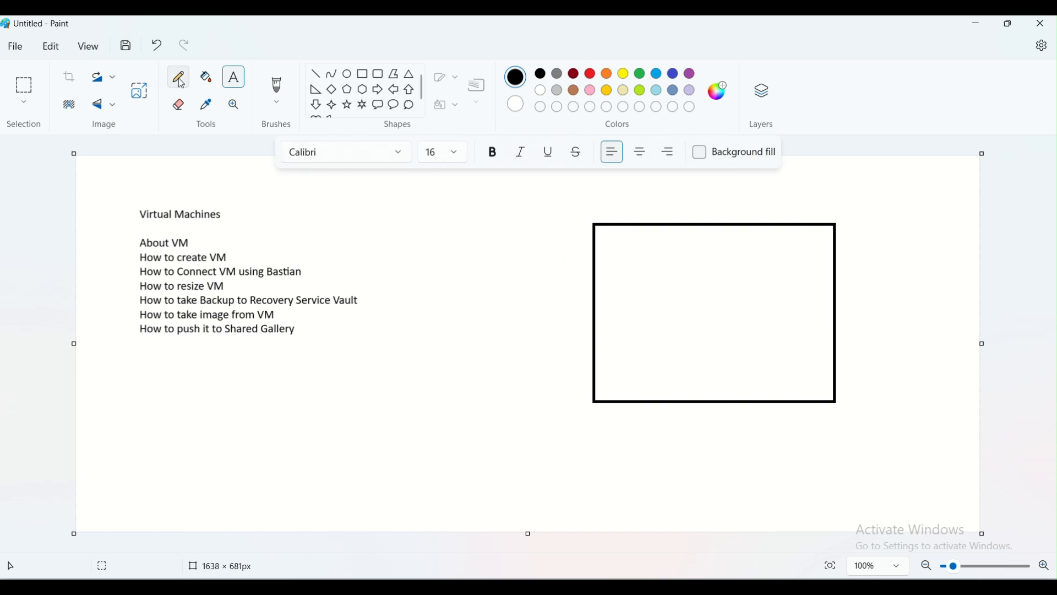
left_click(179, 79)
left_click(316, 75)
mouse_move(596, 364)
left_mouse_down()
mouse_move(786, 355)
mouse_move(837, 366)
left_mouse_up()
left_click(870, 356)
left_click(350, 78)
Label the rectangle's upper section 'Webserver', 'Application' and 'DB Server' on separate lines.
left_click(234, 77)
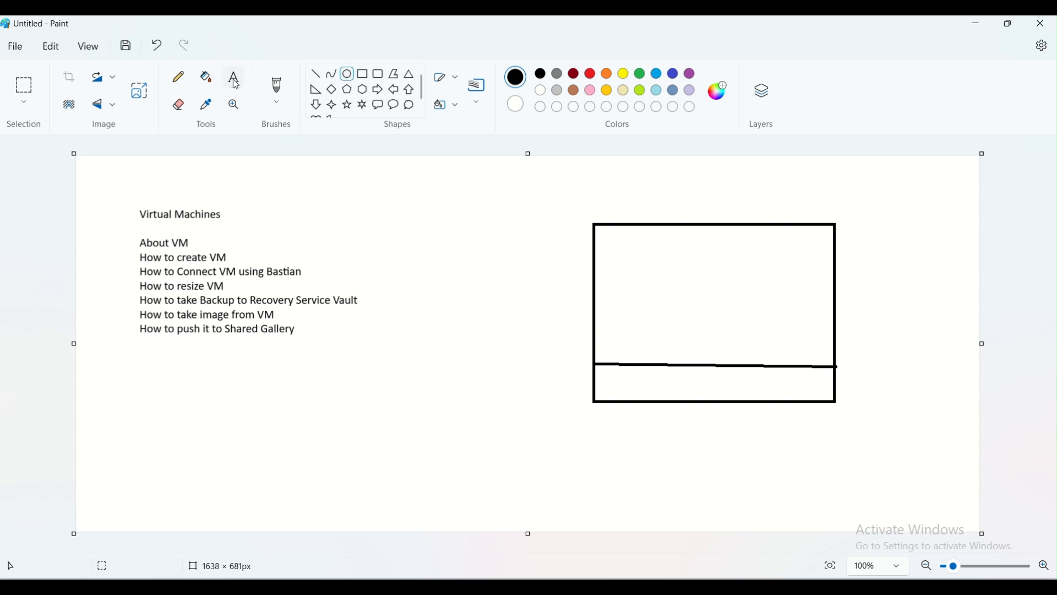
left_click(690, 244)
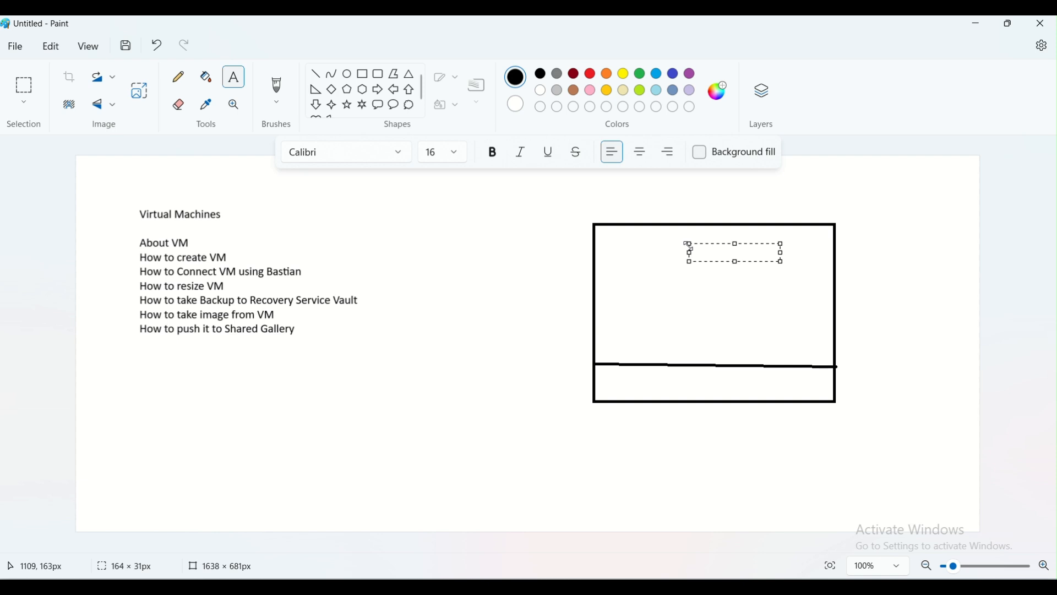
type("Webser")
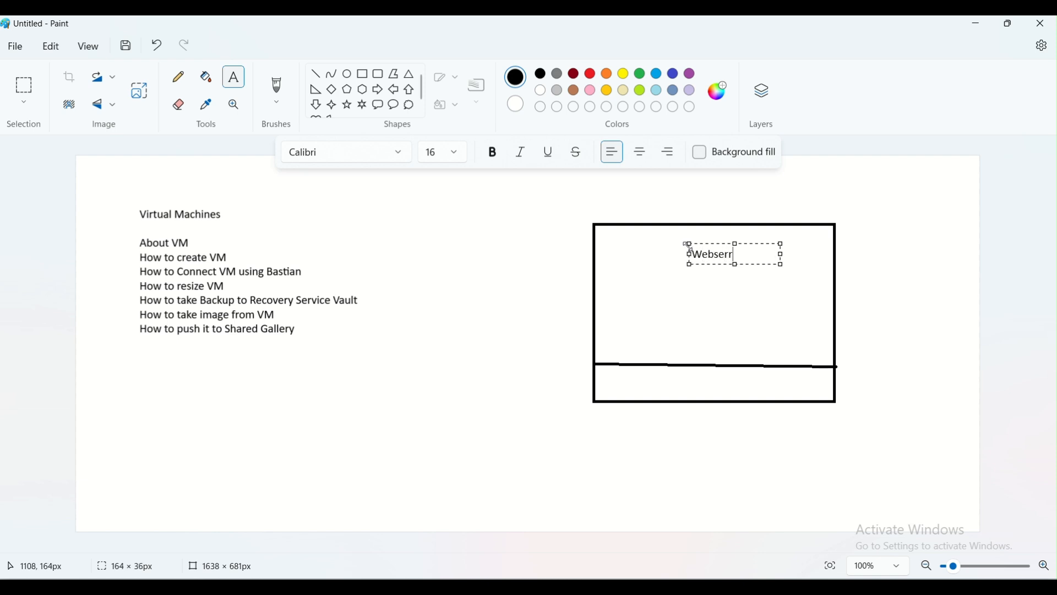
type("ver")
key("Return")
type("Appl")
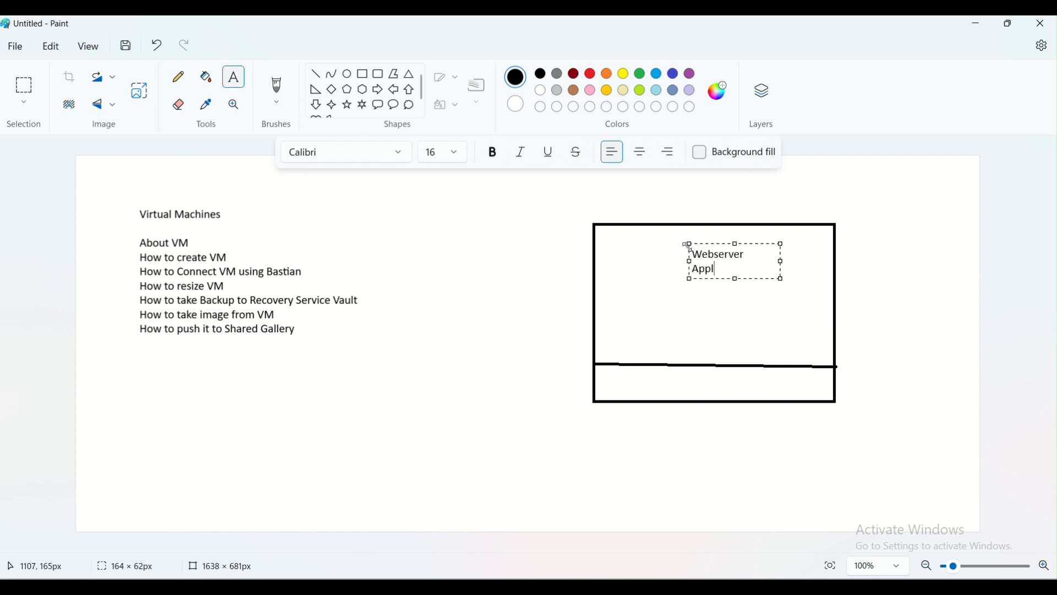
type("ication")
key("Return")
type("DB Server")
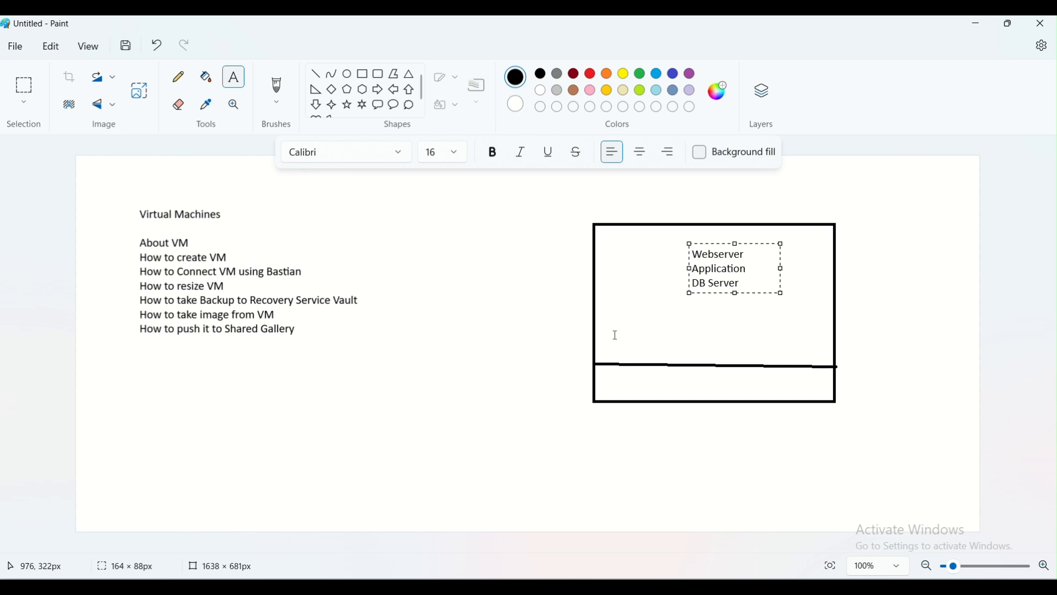
left_click(656, 307)
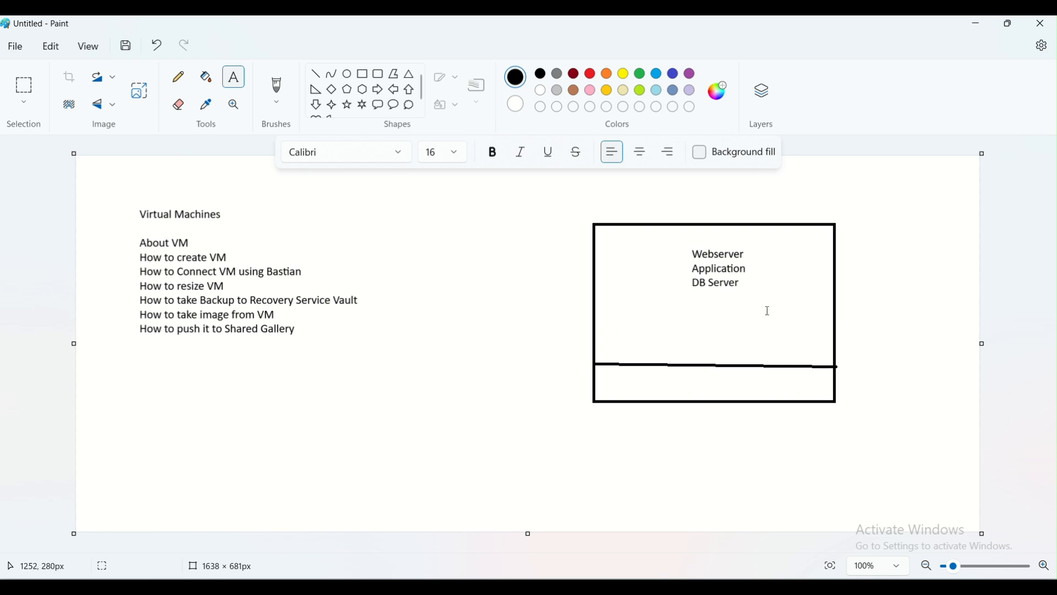
Add an 'IaaS' label above the rectangle's right side.
left_click(842, 199)
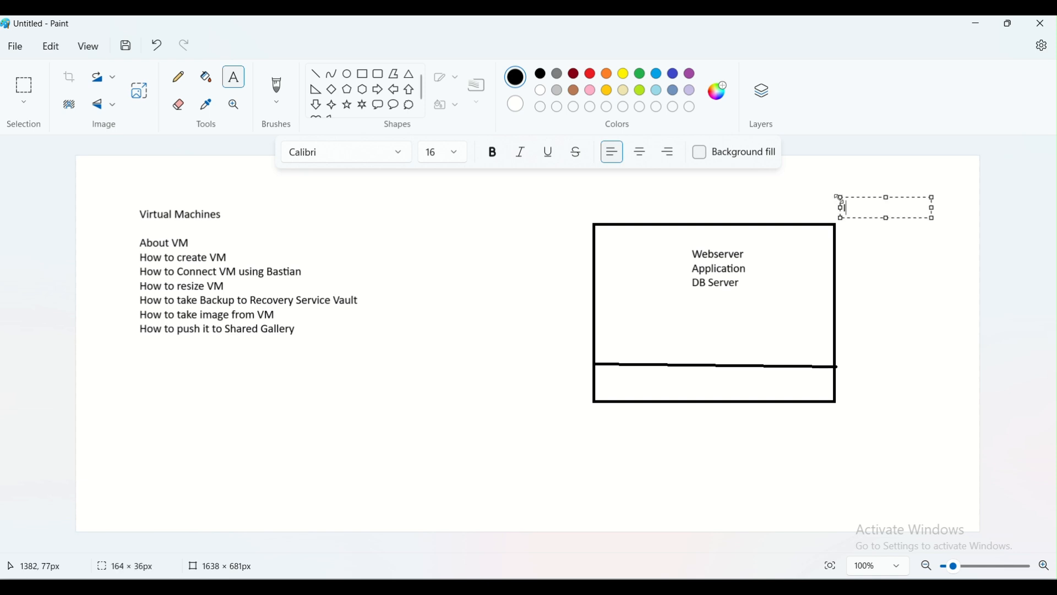
type("laa")
left_click(881, 284)
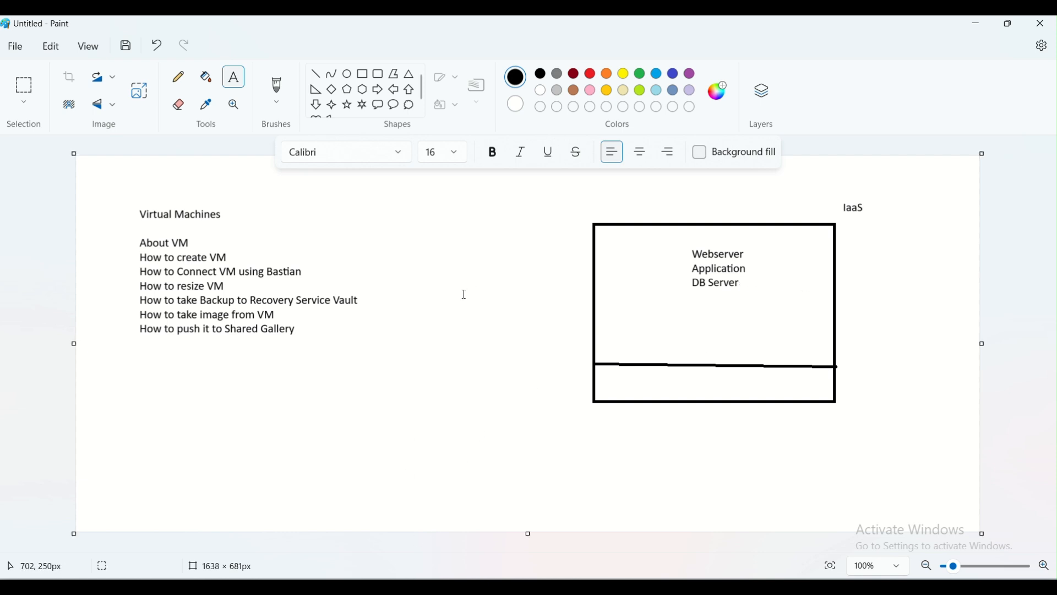
Note 'Two VM', 'VM with Windows OS' and 'VM with Linux Flavours OS', then return to the Azure portal.
left_click(849, 305)
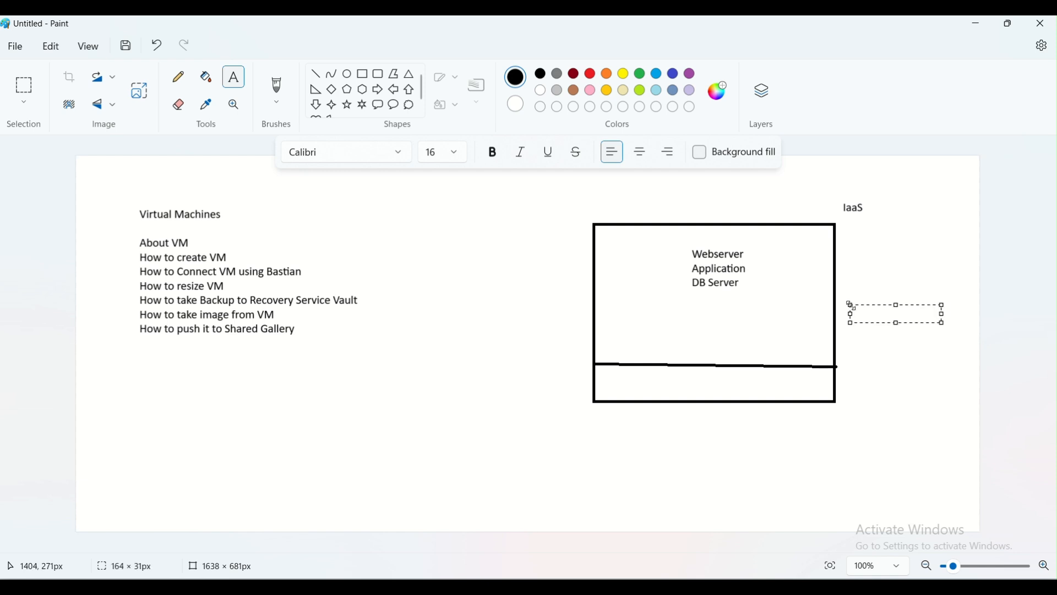
type("Two VM")
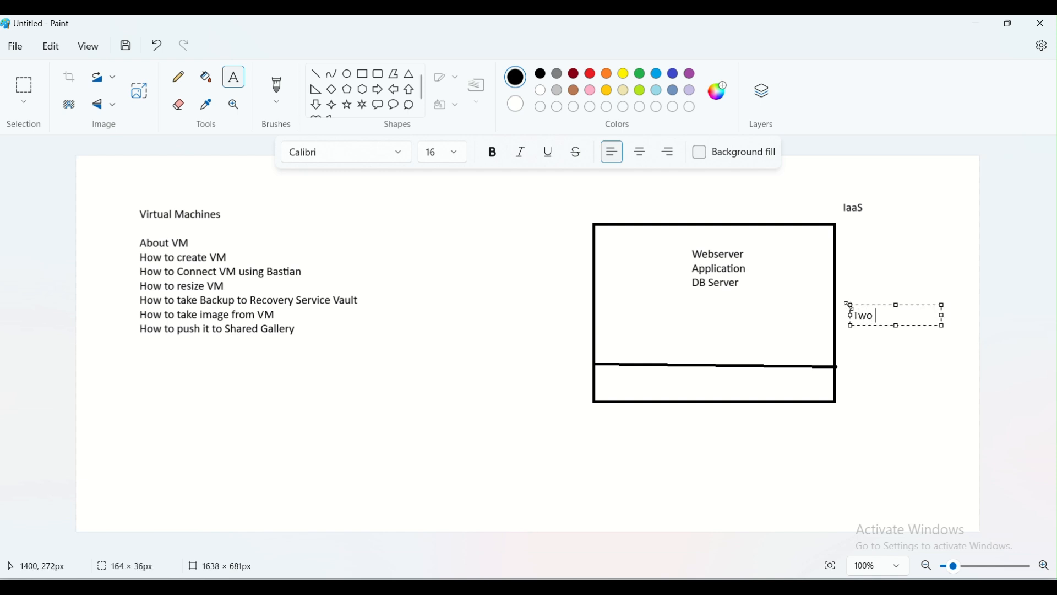
key("Return")
key("Return")
key("Return")
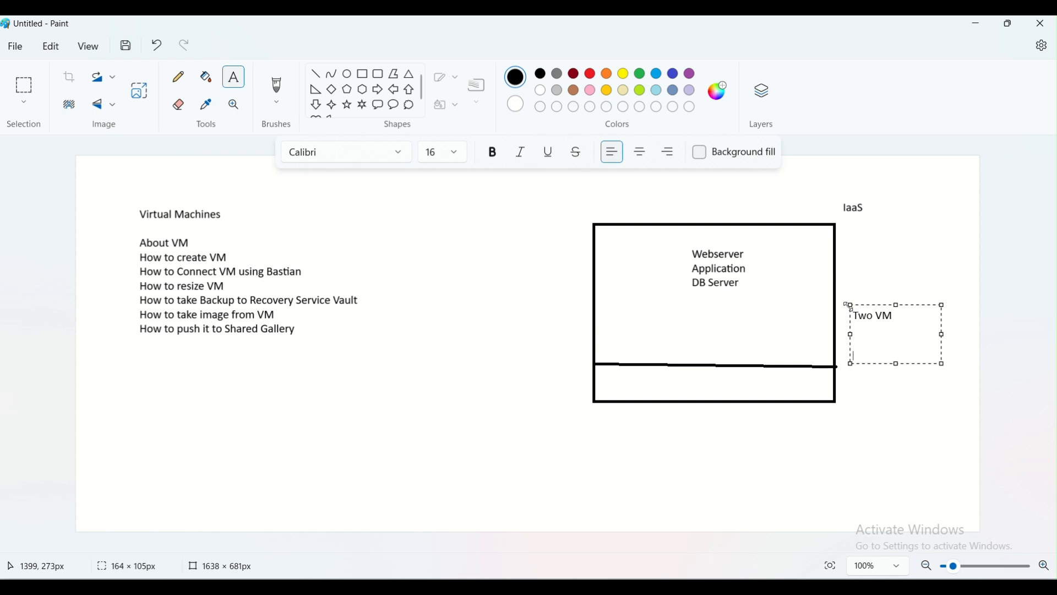
type("VM wit")
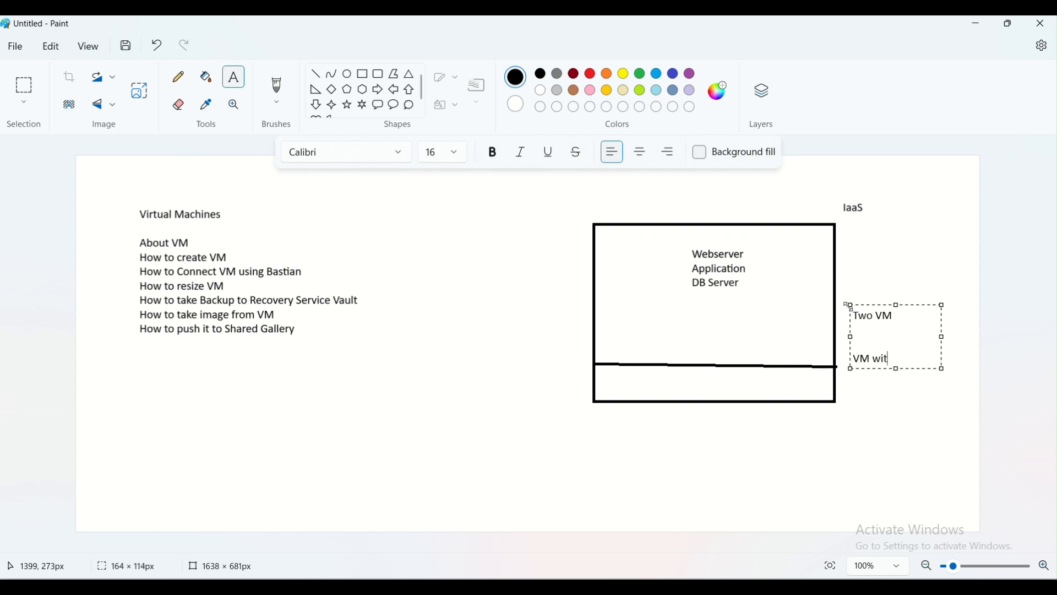
type("h Windows OS")
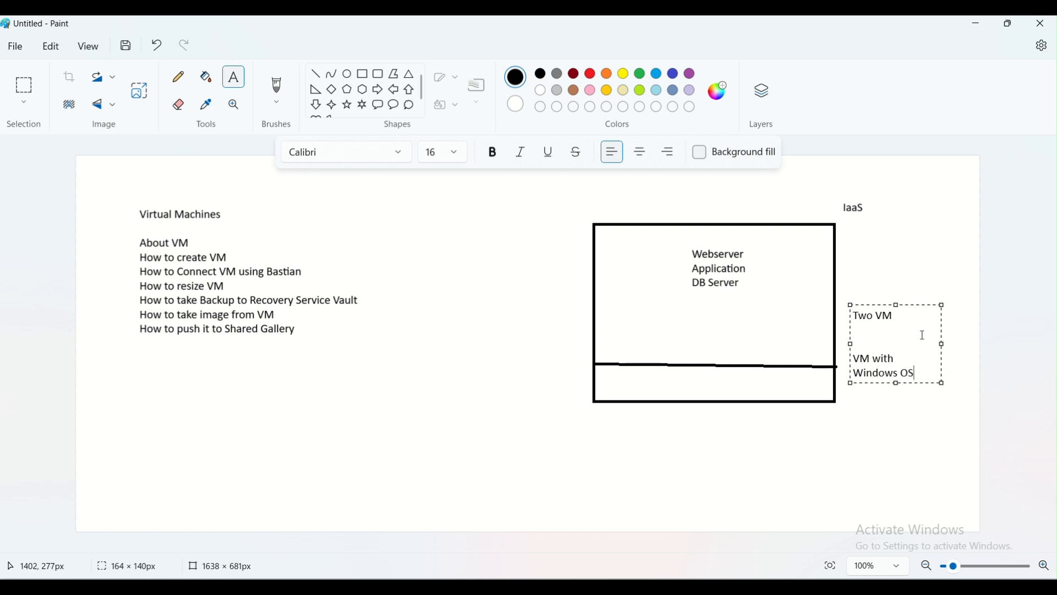
left_click_drag(943, 344, 1001, 344)
key("Return")
key("Return")
type("VM with Linux Flavours")
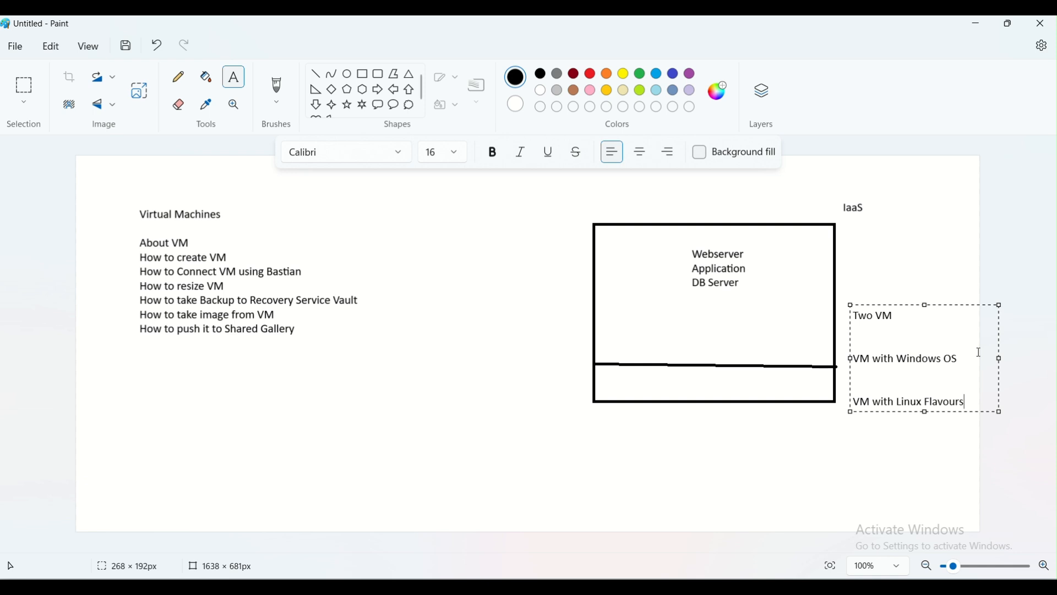
type("OS")
left_click(805, 432)
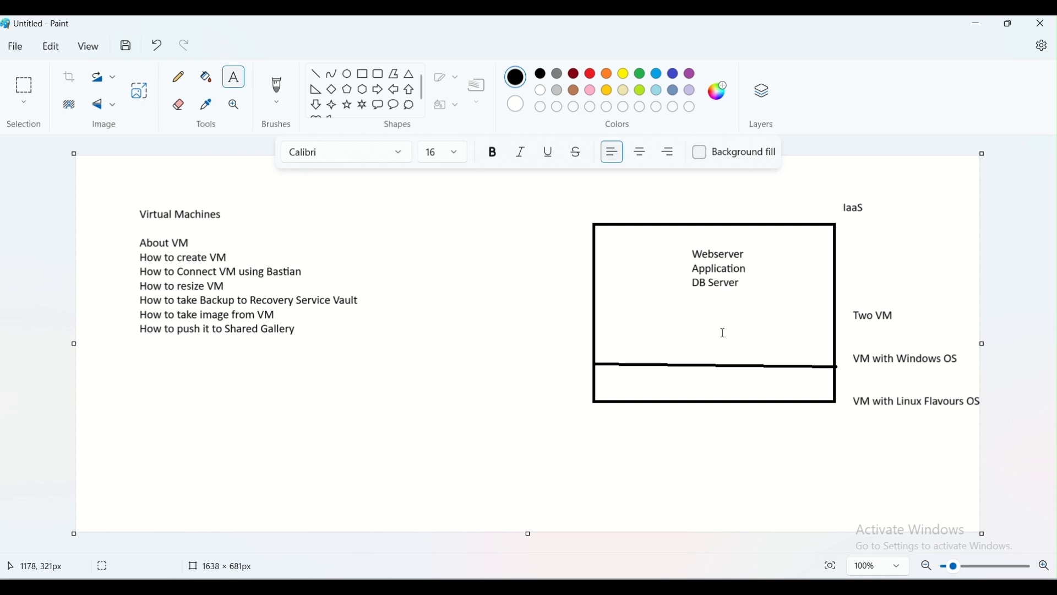
left_click(413, 585)
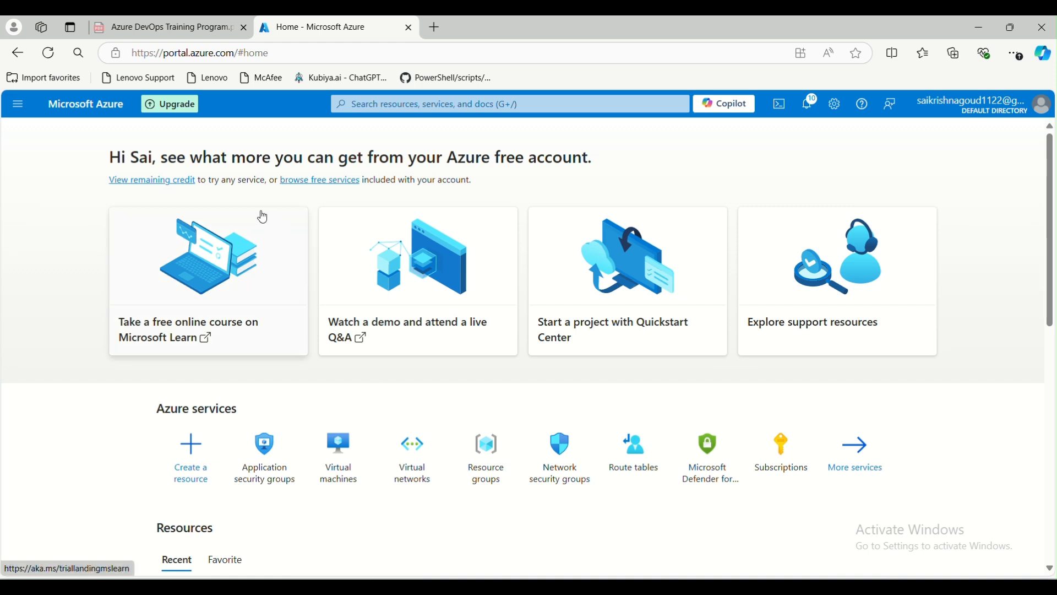
Search 'virtual mach' to open the Virtual machines page and expand its Create menu.
left_click(421, 103)
type("vi")
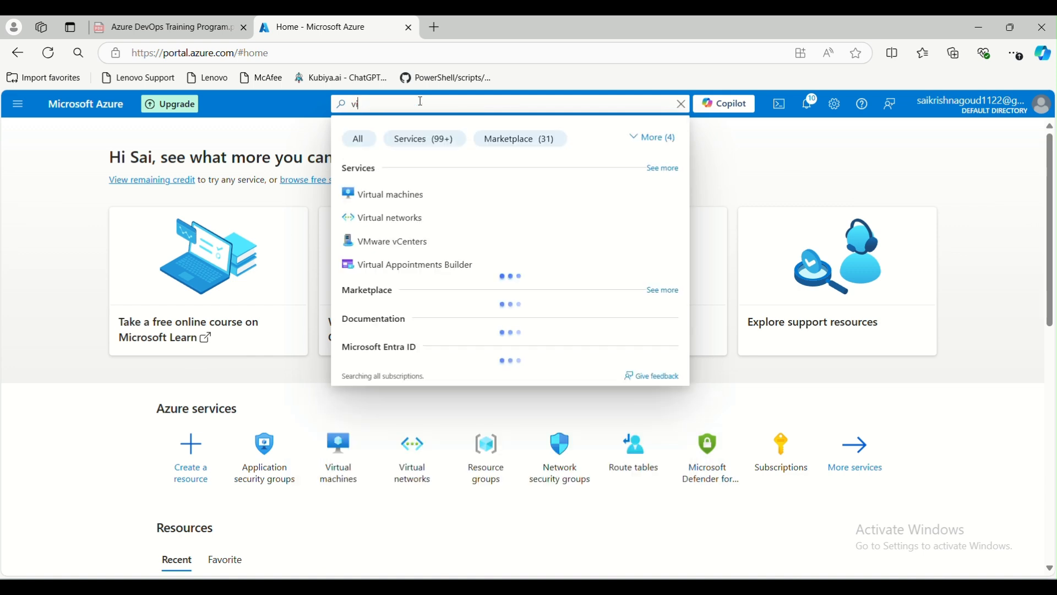
type("rtual mach")
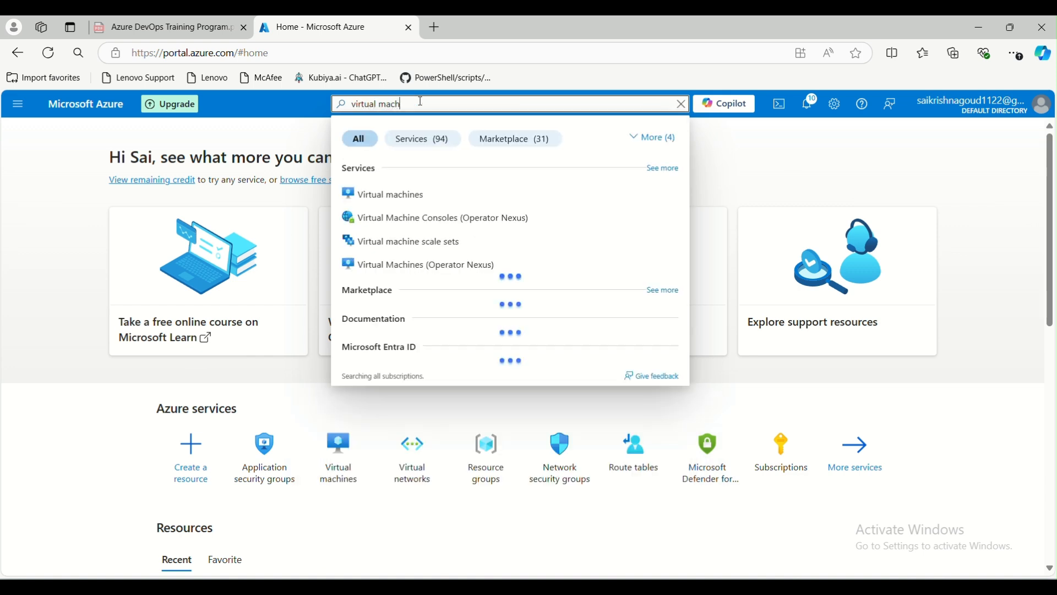
left_click(392, 199)
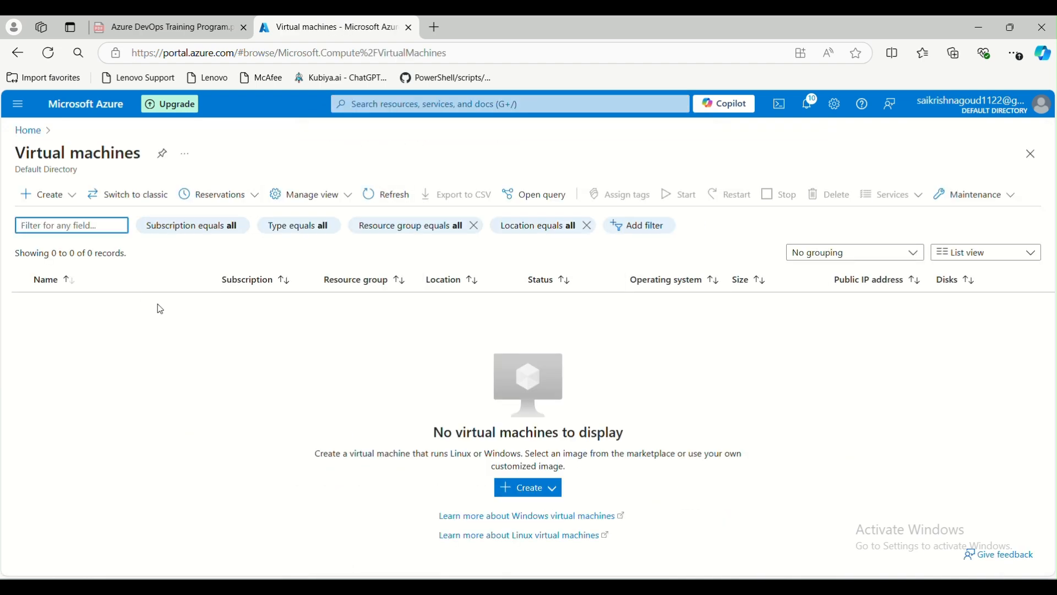
left_click(50, 196)
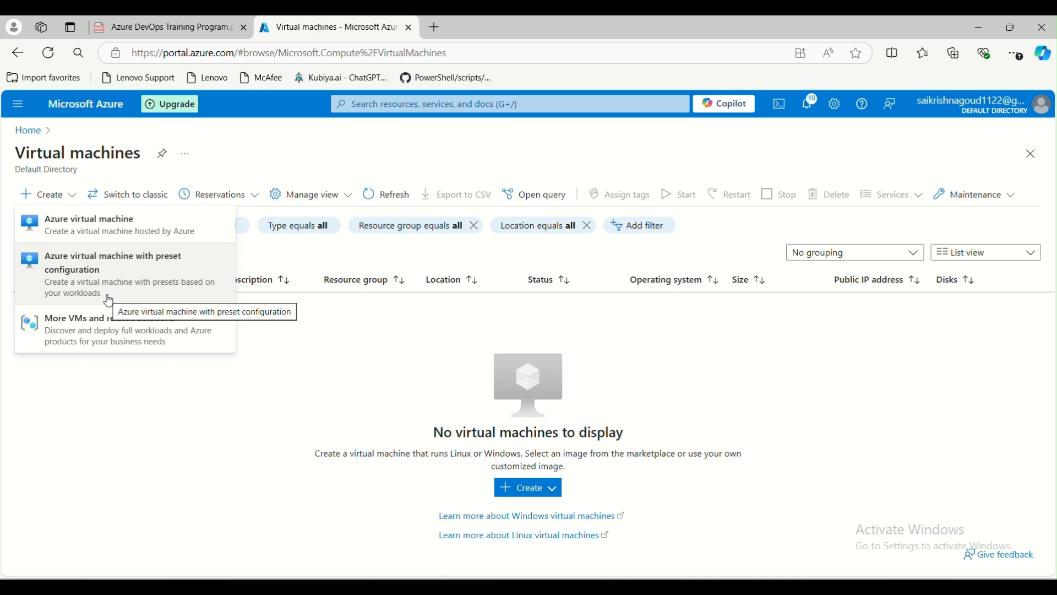
Begin creating a plain Azure virtual machine and scroll to its project details.
left_click(95, 232)
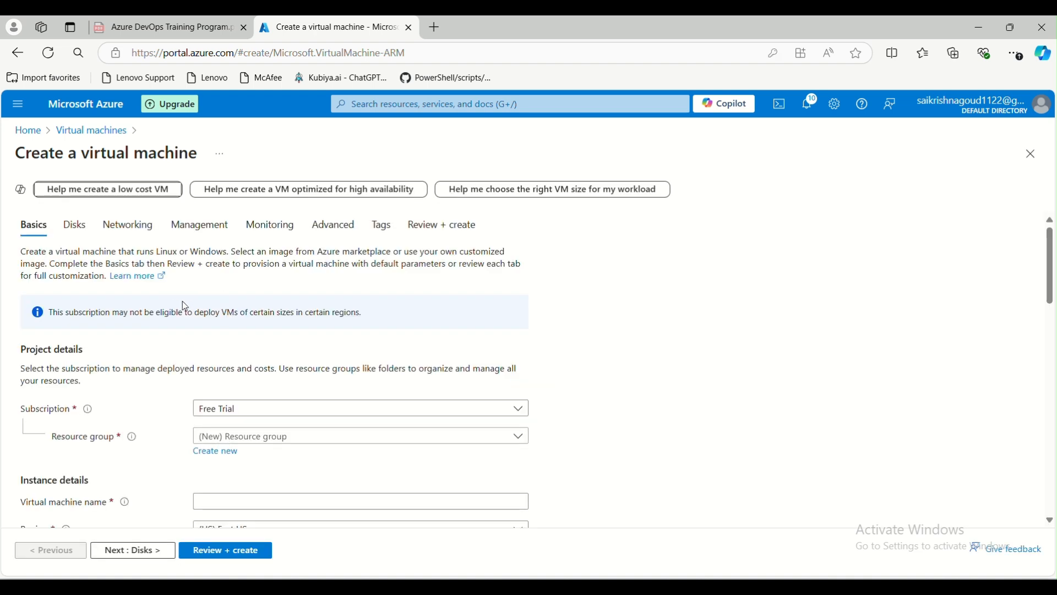
scroll(208, 302, "down", 1)
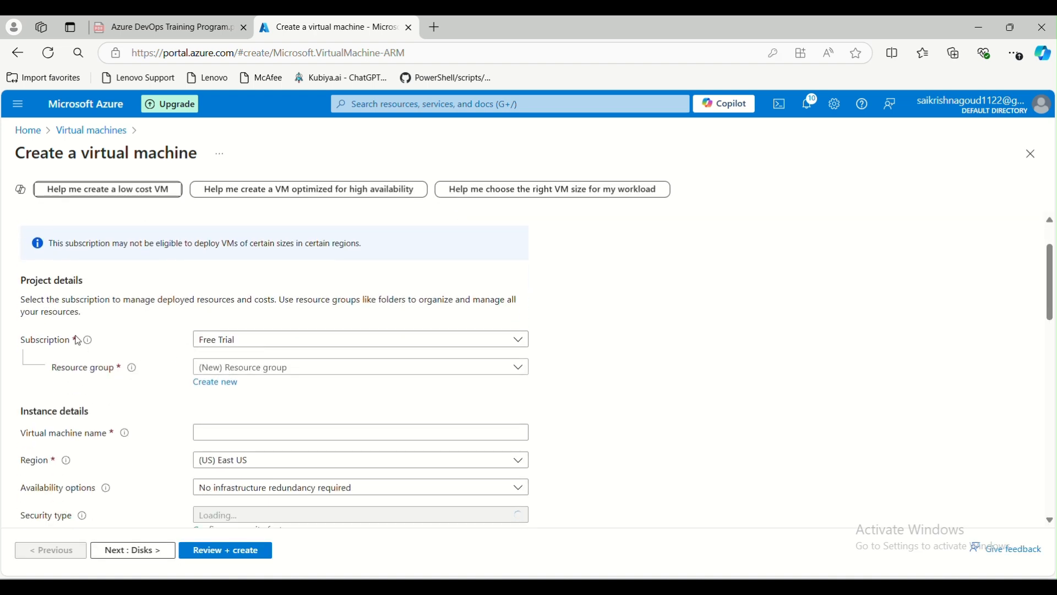
mouse_move(79, 345)
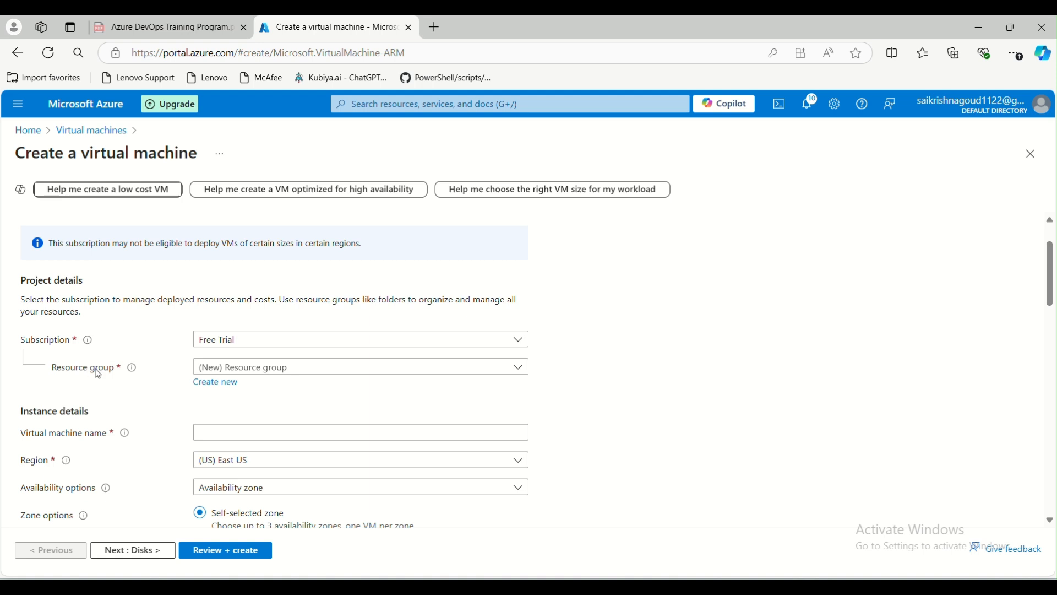
scroll(99, 397, "down", 1)
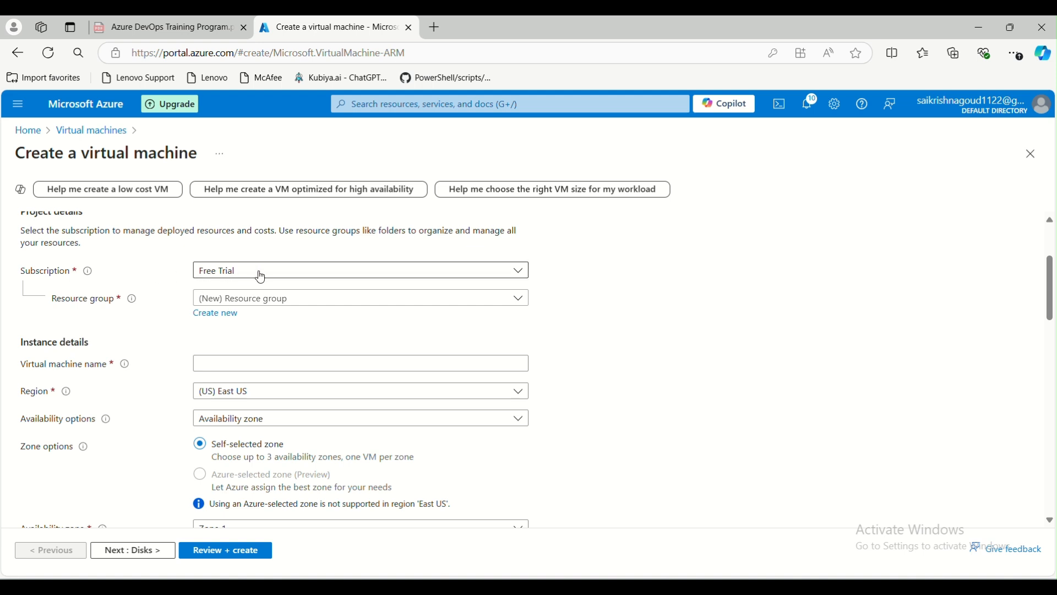
Select resource group koti-rg and name the virtual machine test-vm.
left_click(278, 300)
left_click(241, 347)
scroll(141, 278, "down", 1)
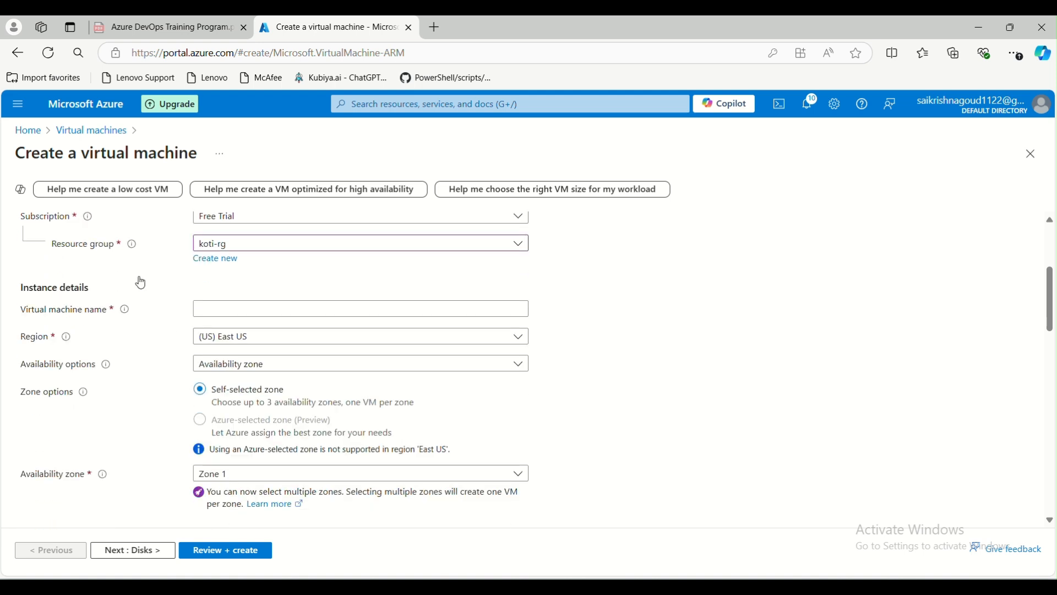
scroll(141, 282, "down", 1)
left_click(209, 297)
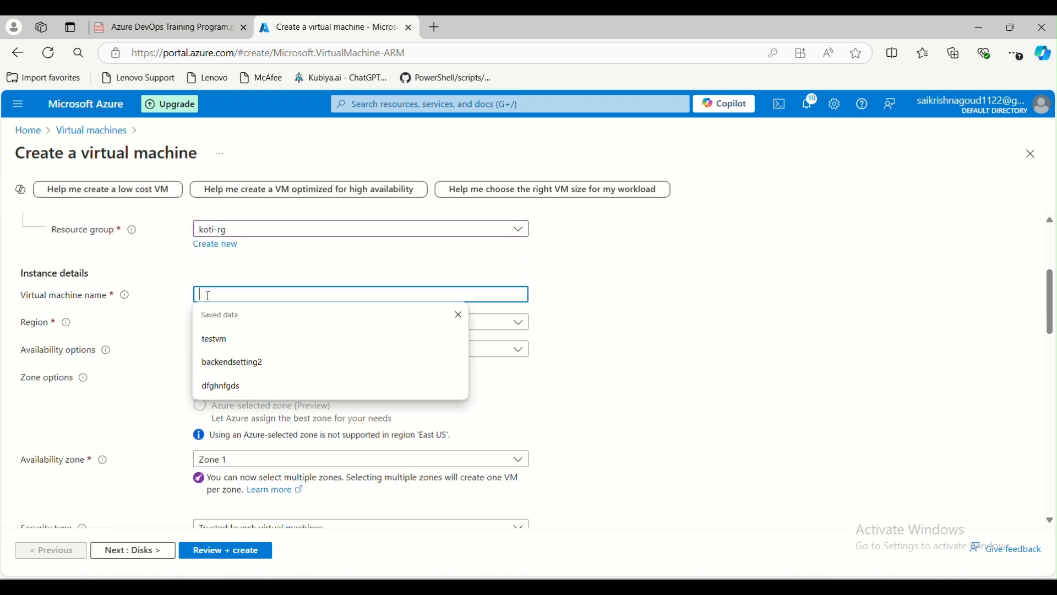
left_click(573, 350)
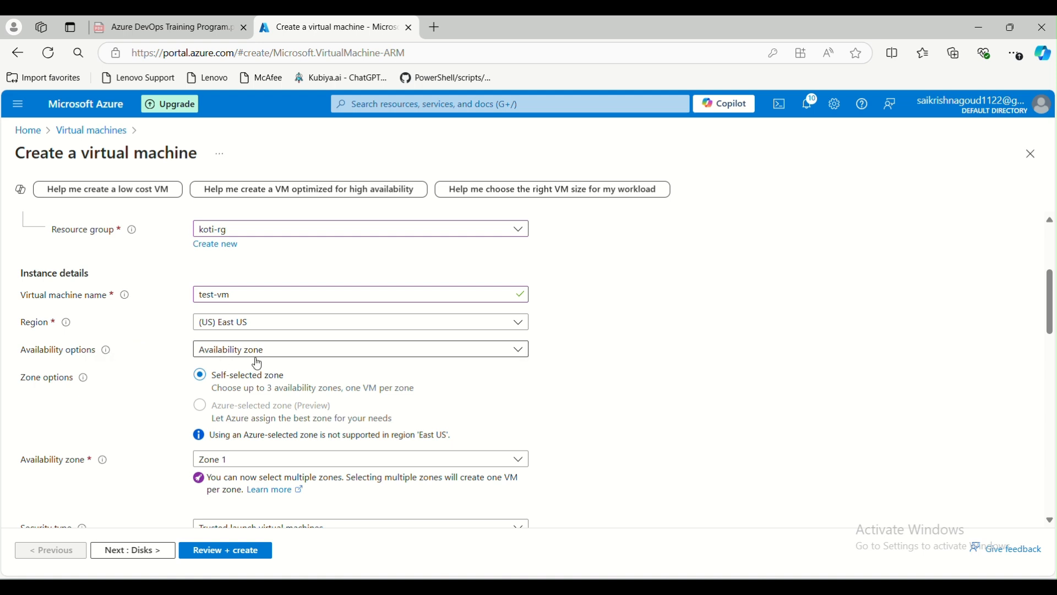
left_click(304, 352)
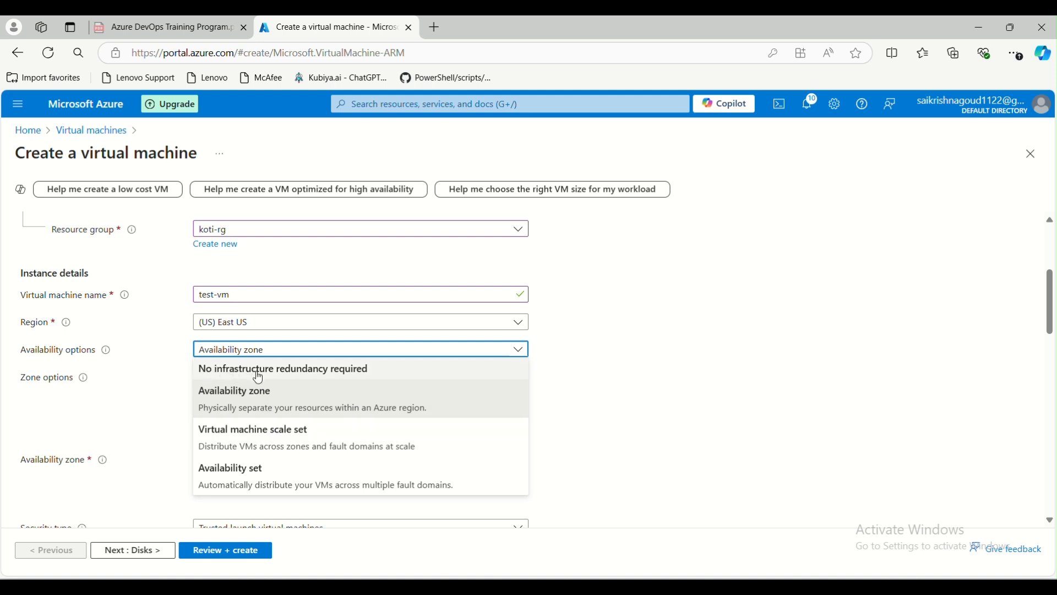
Pick 'No infrastructure redundancy required' in Availability options, confirming it a second time.
left_click(299, 378)
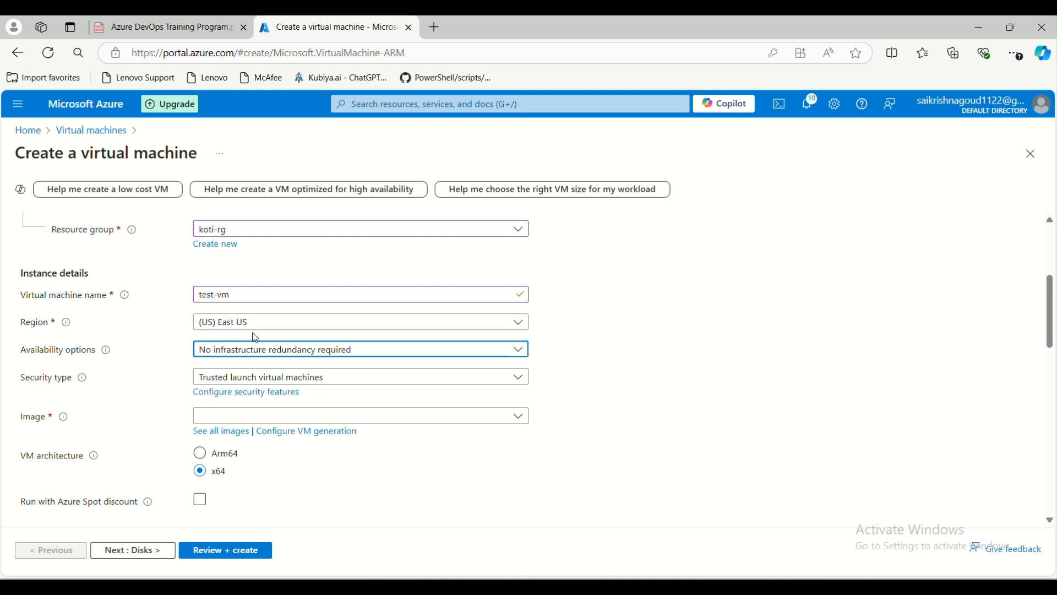
left_click(226, 351)
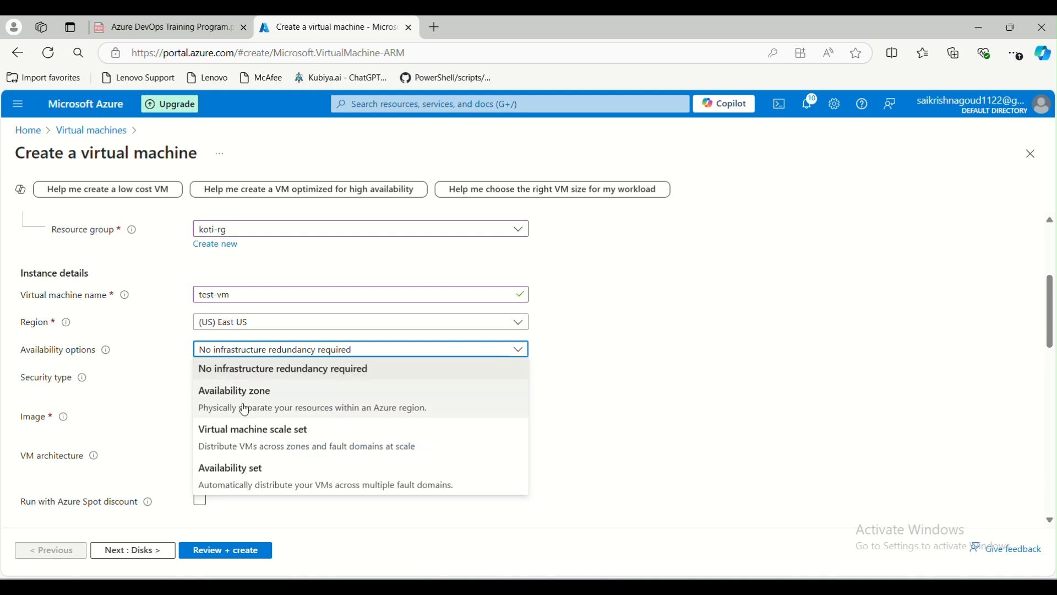
left_click(214, 369)
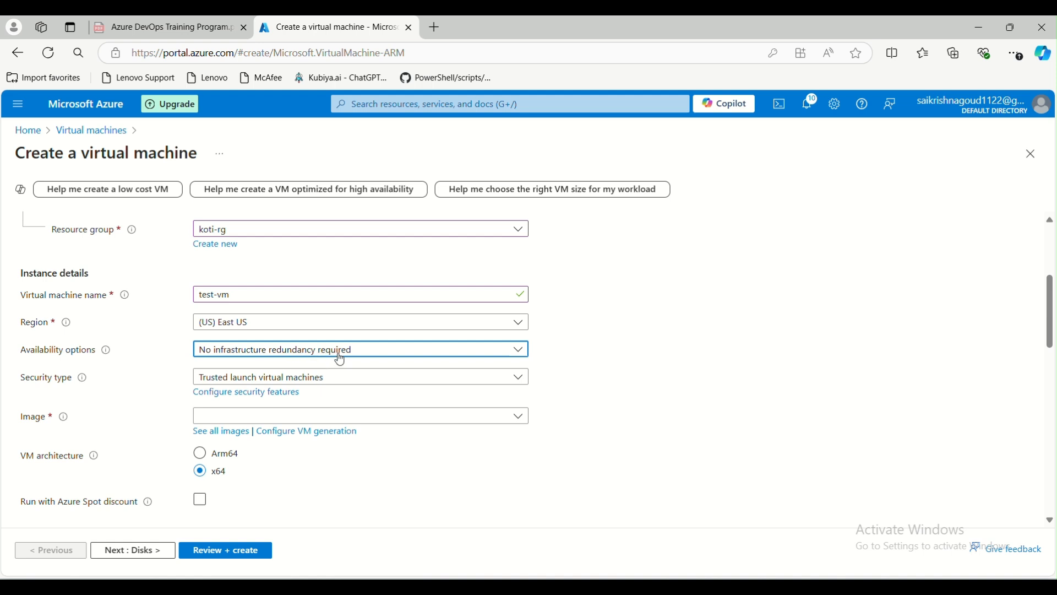
scroll(181, 405, "down", 1)
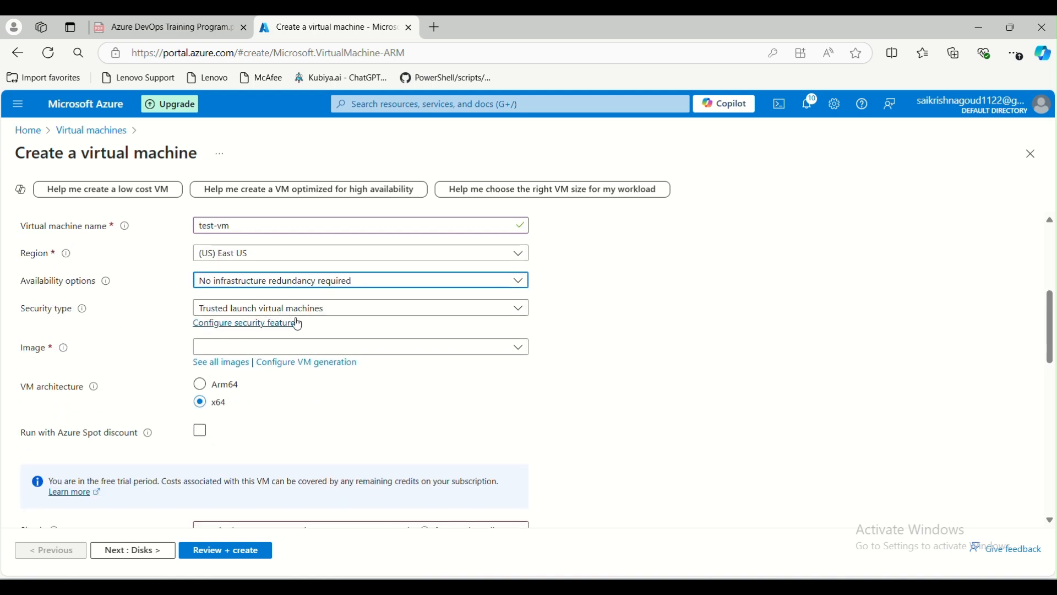
left_click(351, 312)
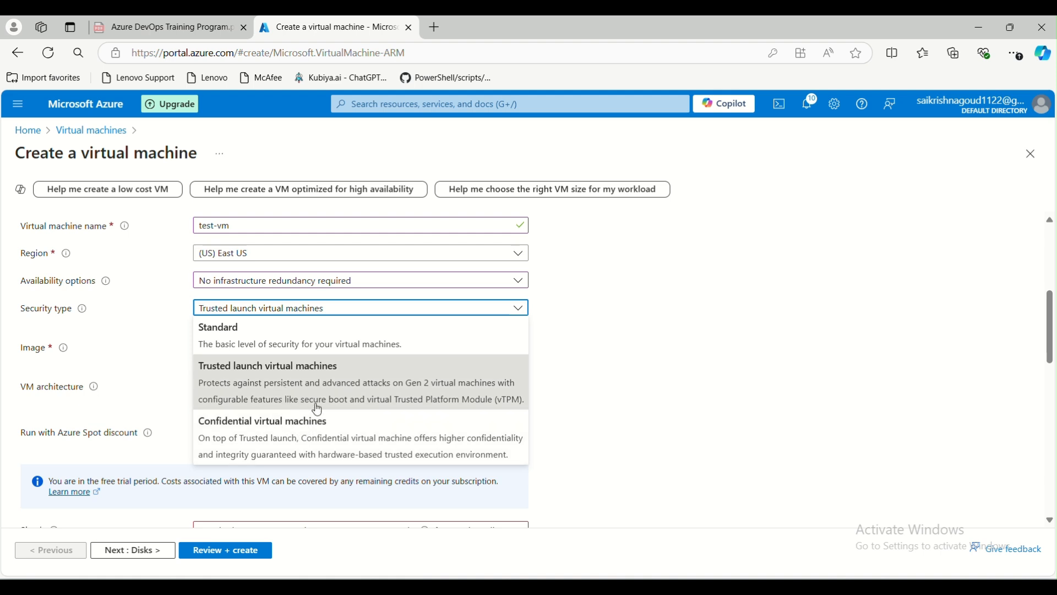
left_click(300, 342)
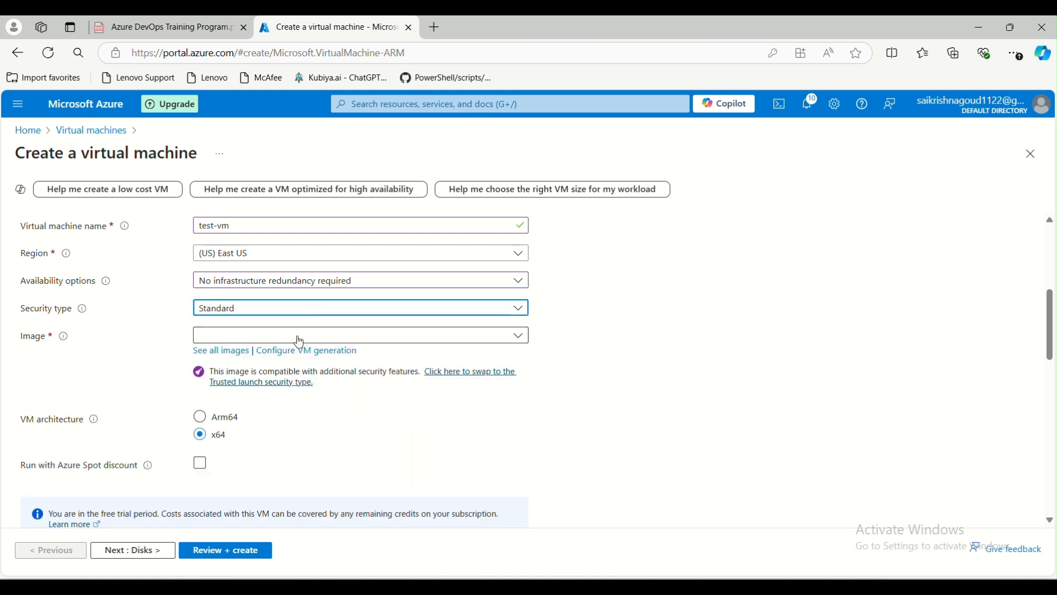
left_click(309, 312)
left_click(300, 384)
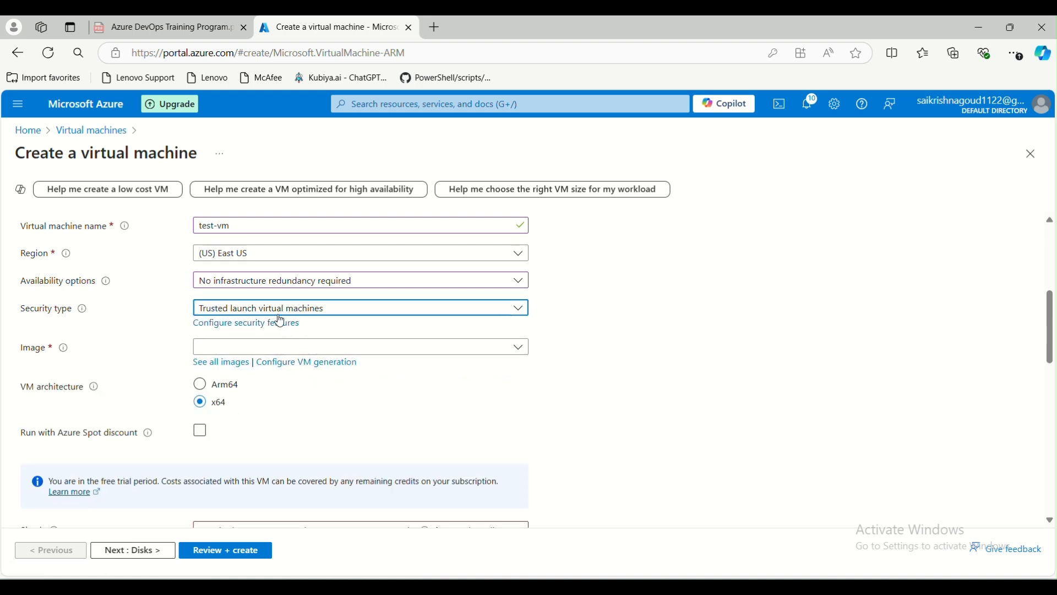
left_click(314, 312)
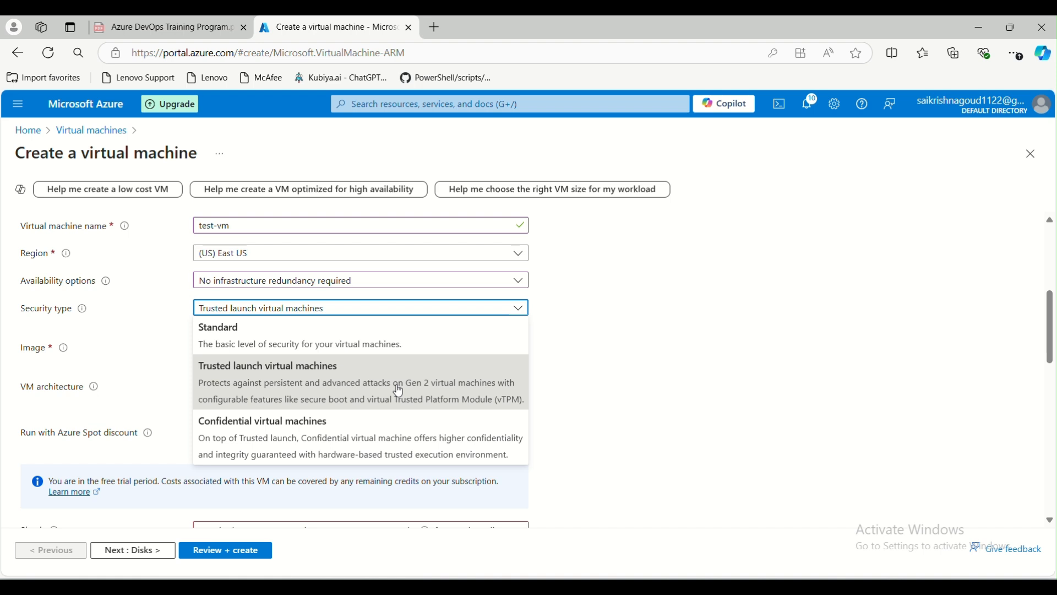
left_click(243, 345)
left_click(332, 315)
left_click(298, 383)
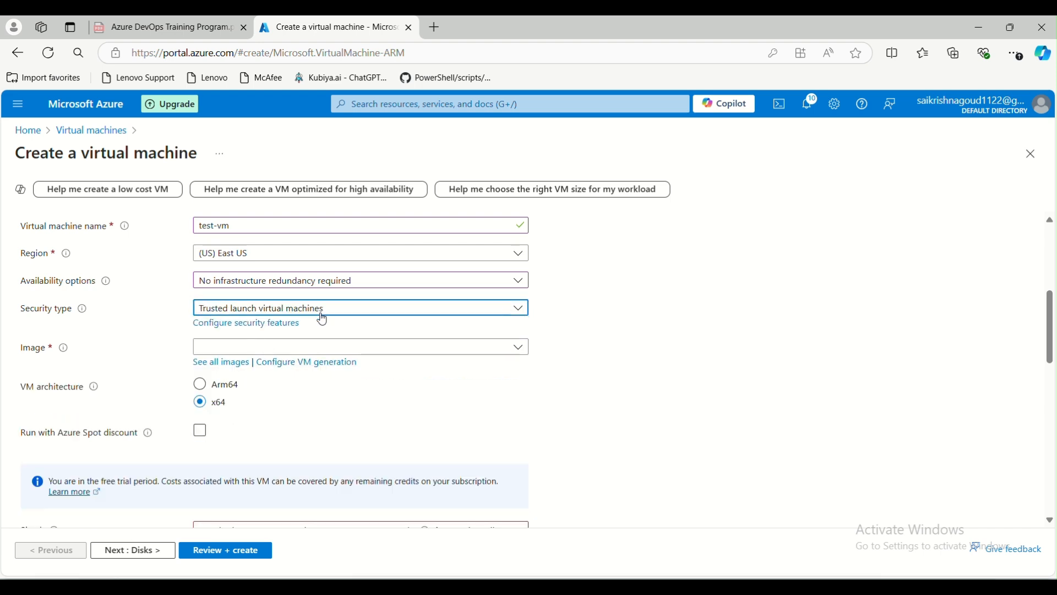
mouse_move(49, 357)
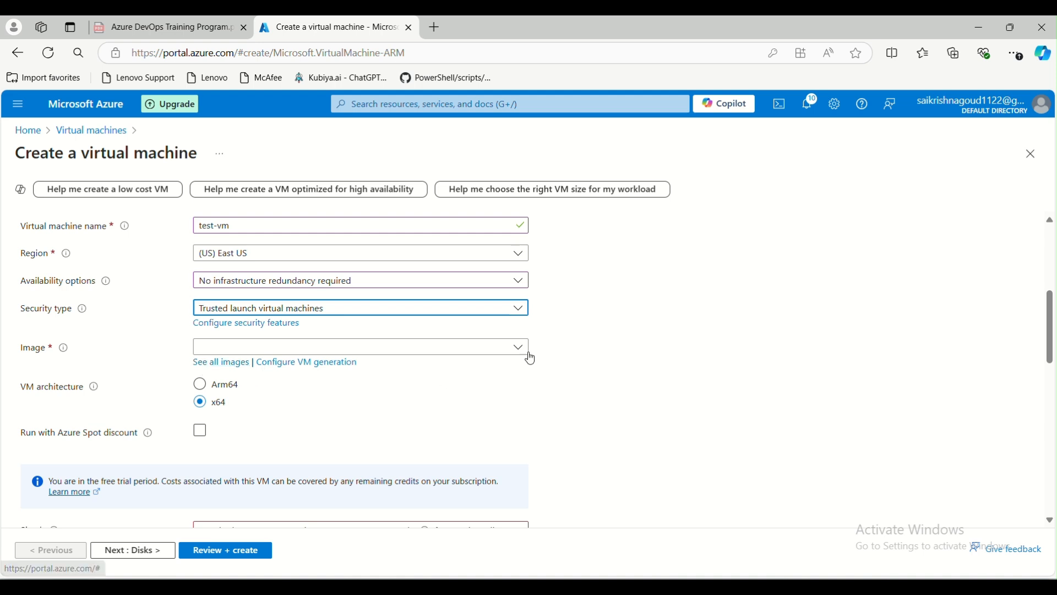
From the full image catalogue, choose Windows Server 2022 Datacenter: Azure Edition Hotpatch - x64 Gen2.
left_click(520, 347)
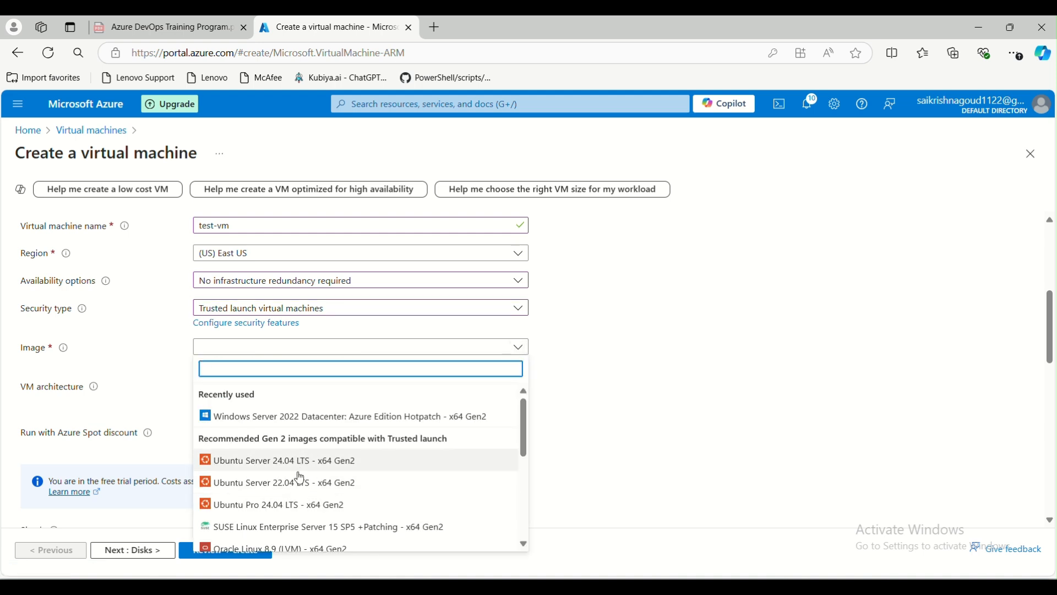
left_click(581, 415)
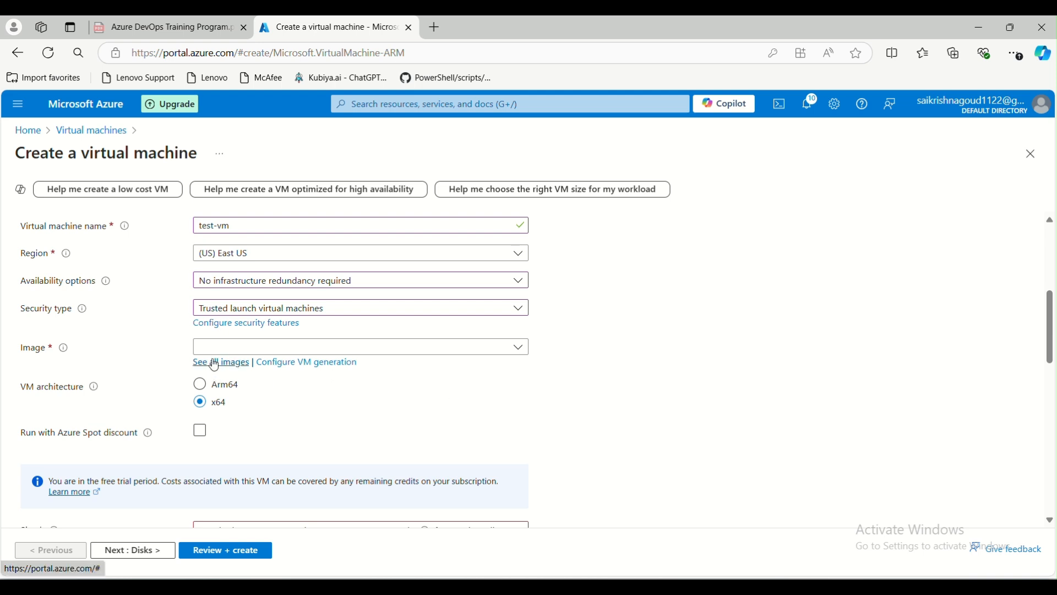
left_click(229, 366)
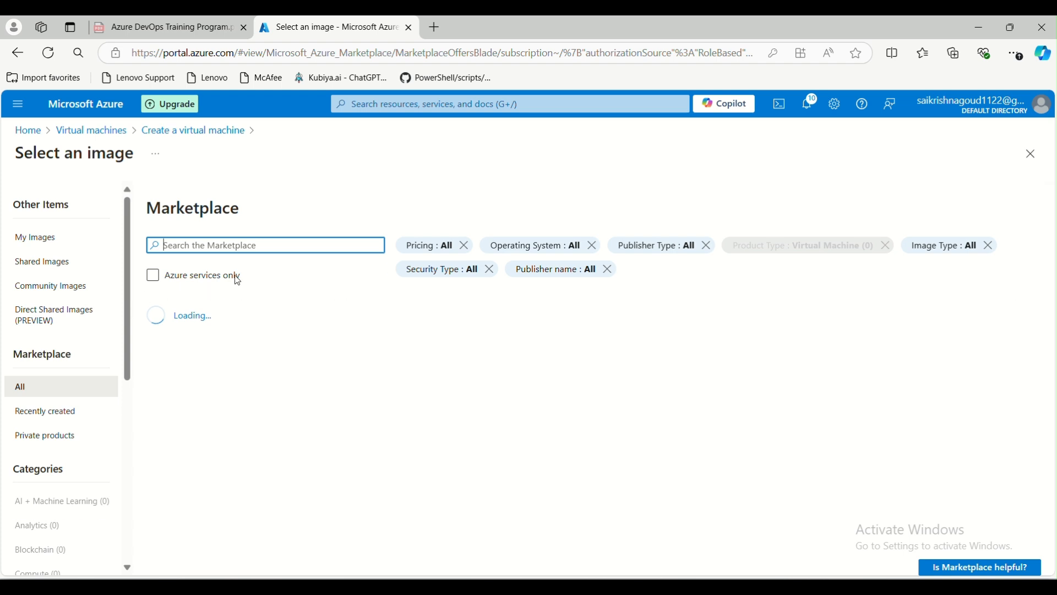
scroll(351, 418, "down", 1)
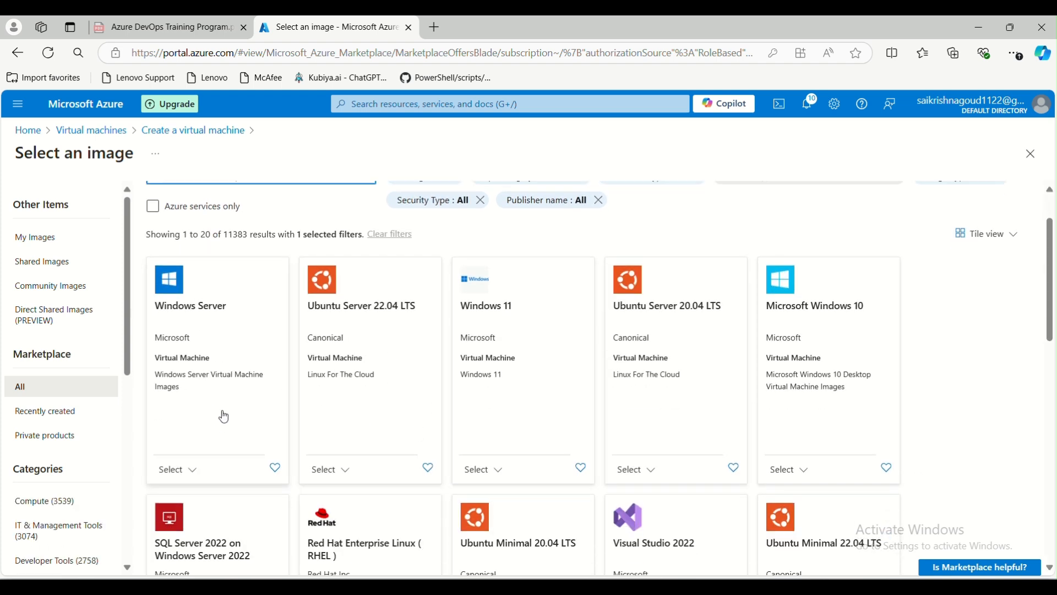
left_click(196, 472)
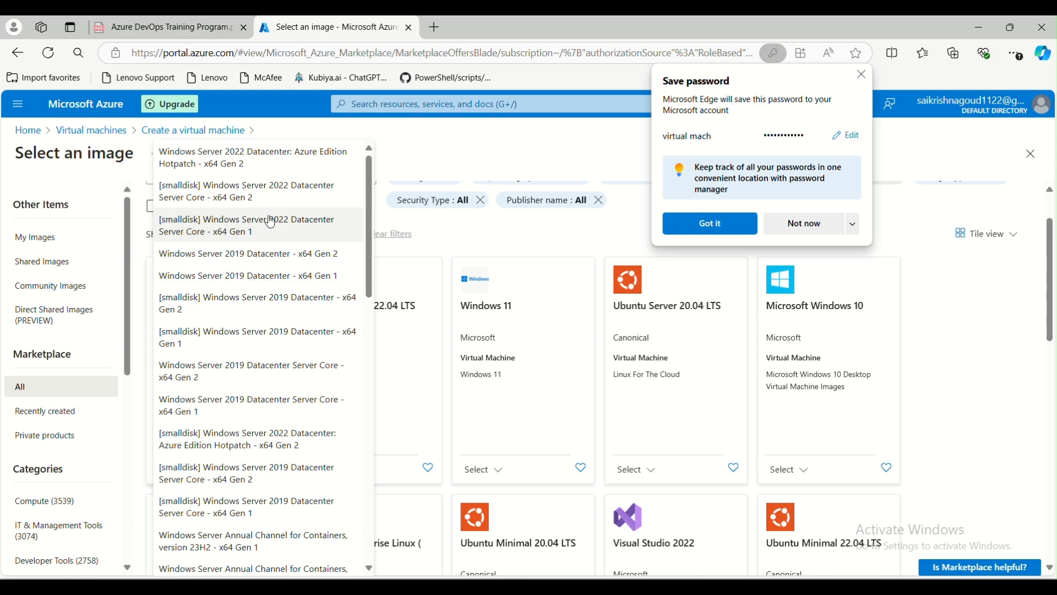
left_click(277, 160)
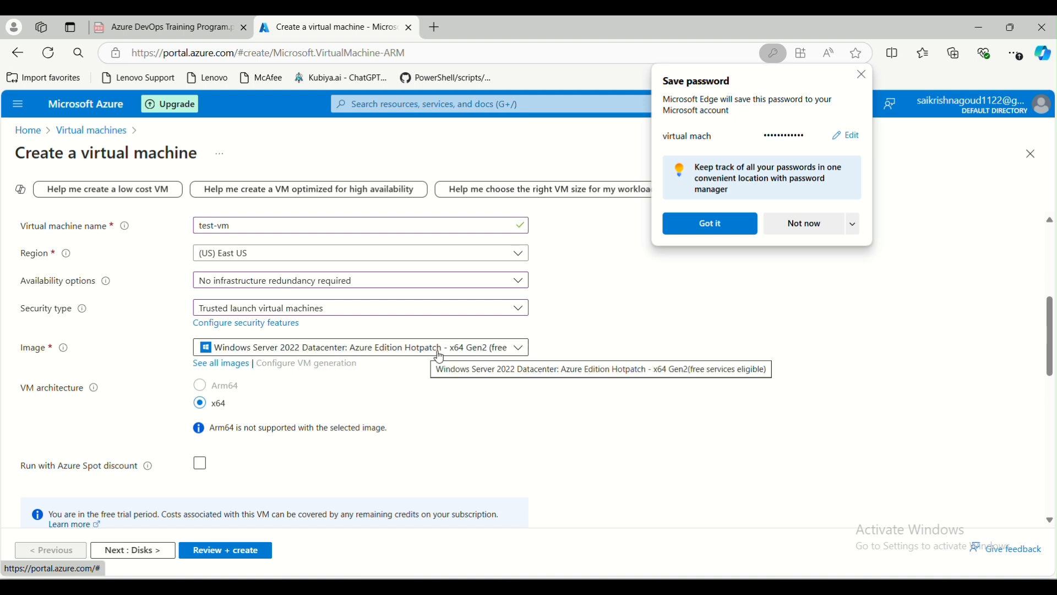
Use the Size dropdown's 'See all sizes' to list the 809 East US VM sizes.
scroll(277, 396, "down", 3)
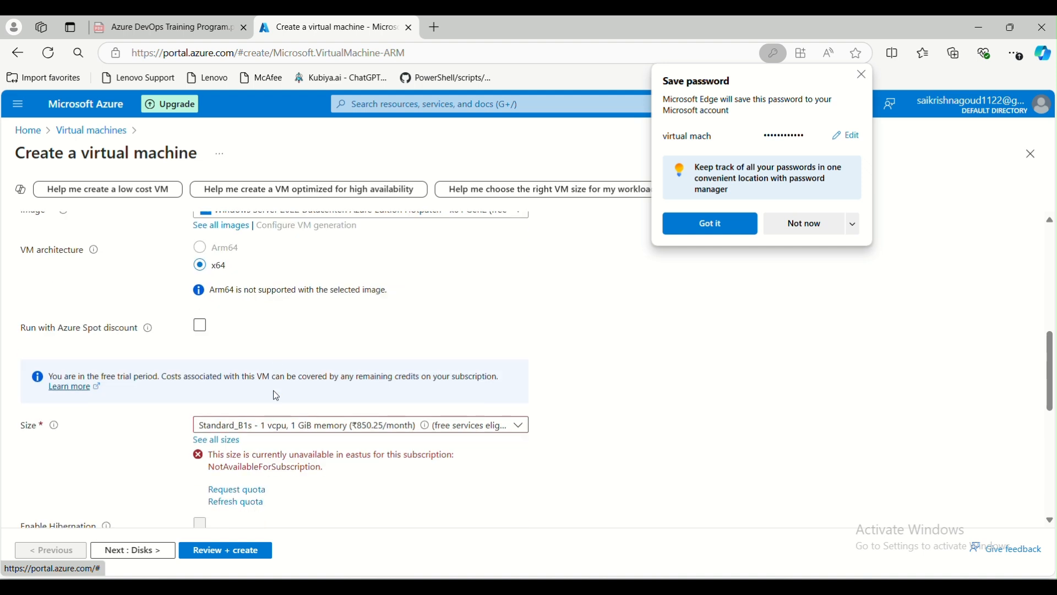
scroll(271, 297, "up", 1)
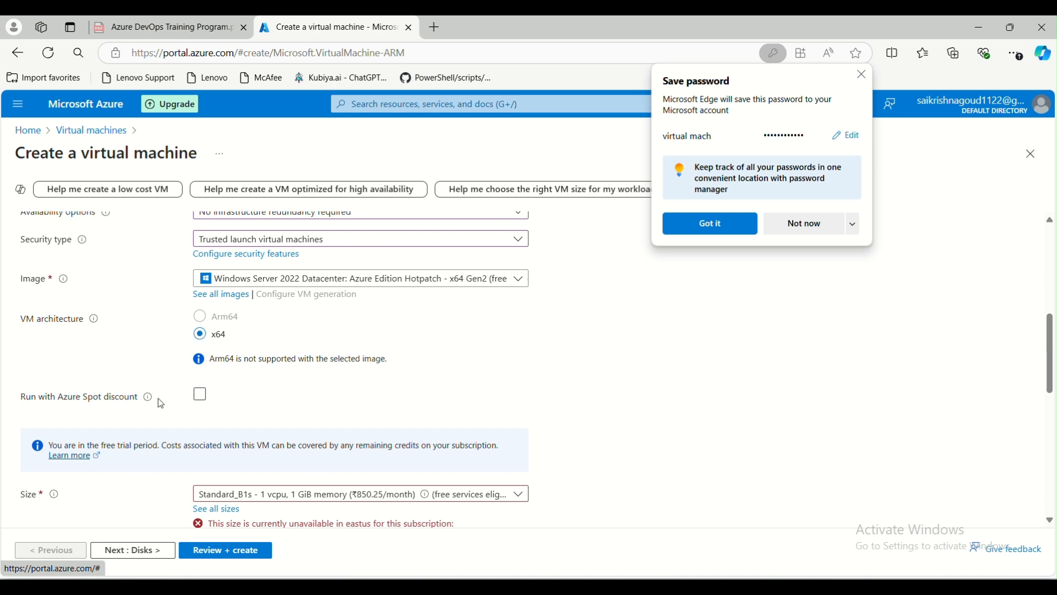
scroll(172, 395, "down", 2)
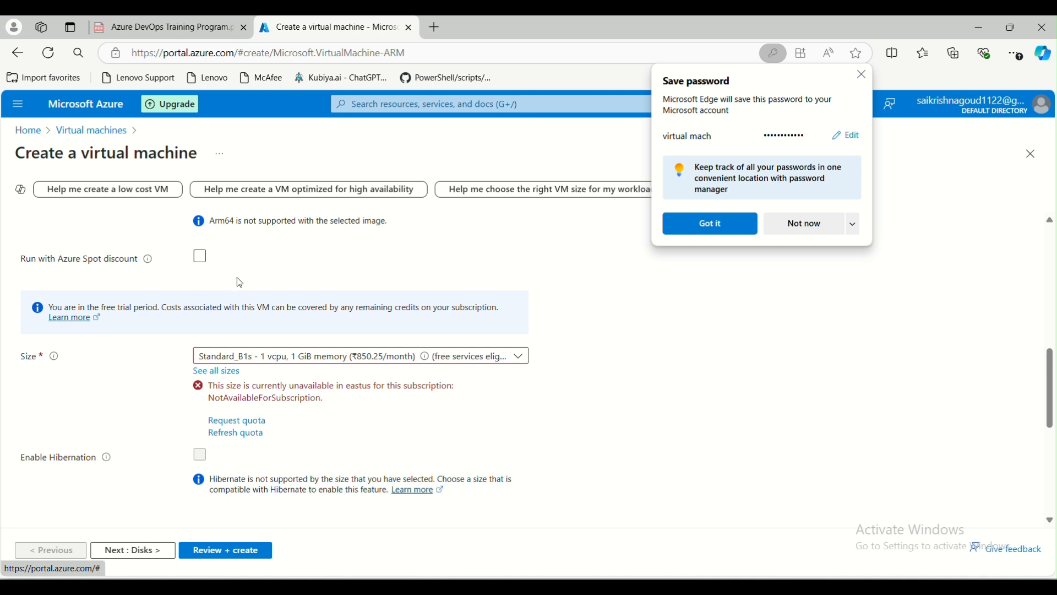
left_click(258, 364)
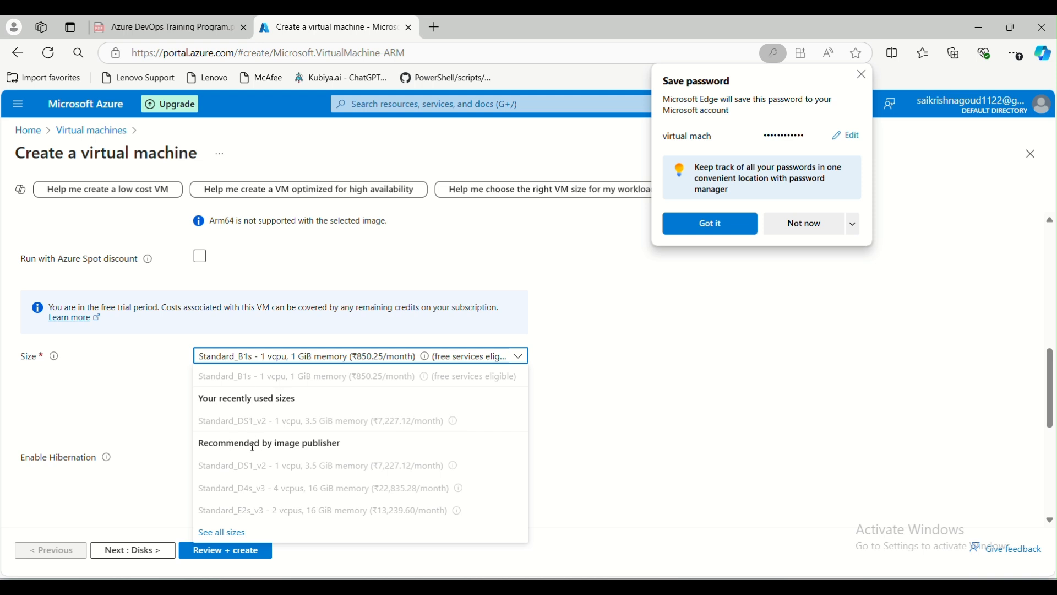
left_click(226, 534)
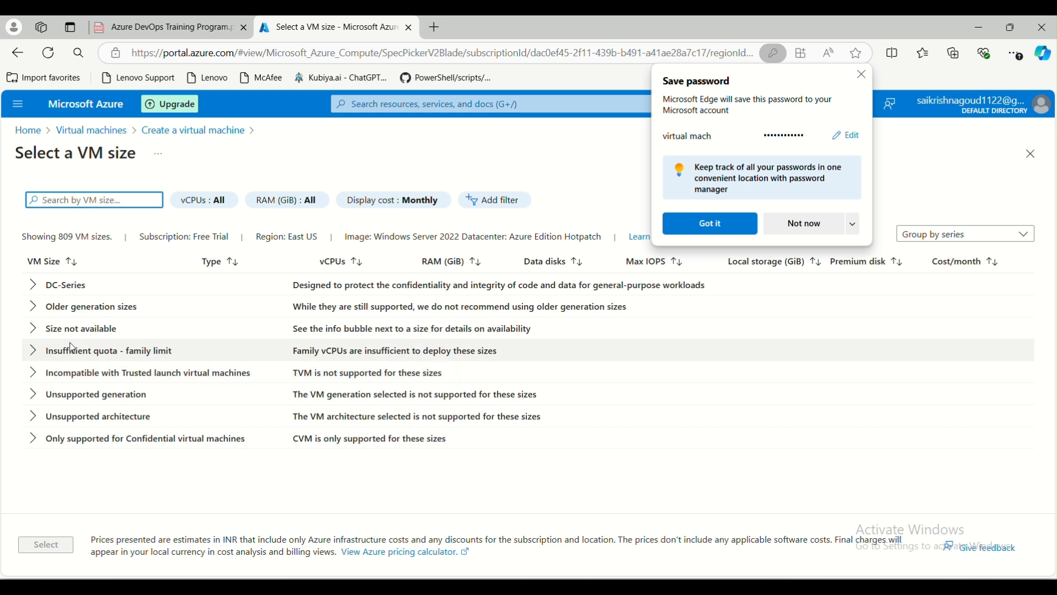
Expand DC-Series and select DC1ds_v3, noting its ₹9,656.41 monthly cost.
left_click(33, 291)
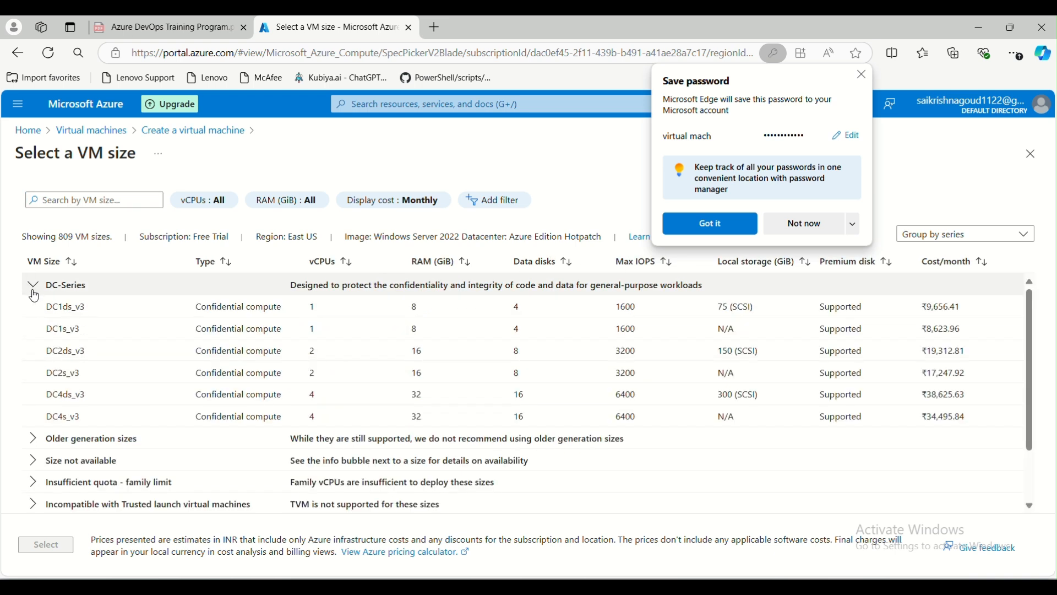
left_click(308, 304)
left_click(428, 312)
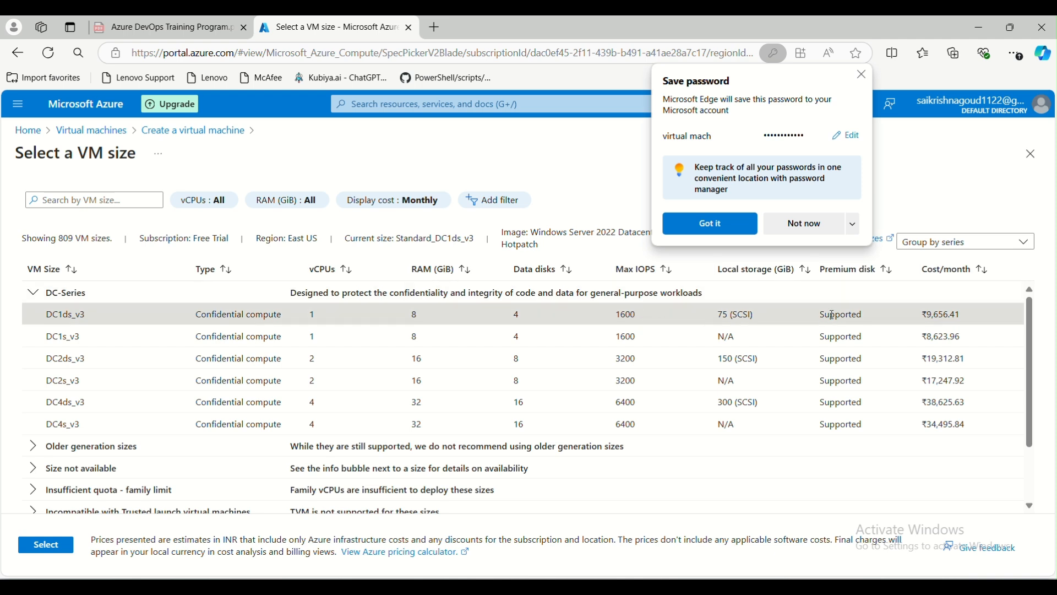
left_click_drag(941, 309, 920, 315)
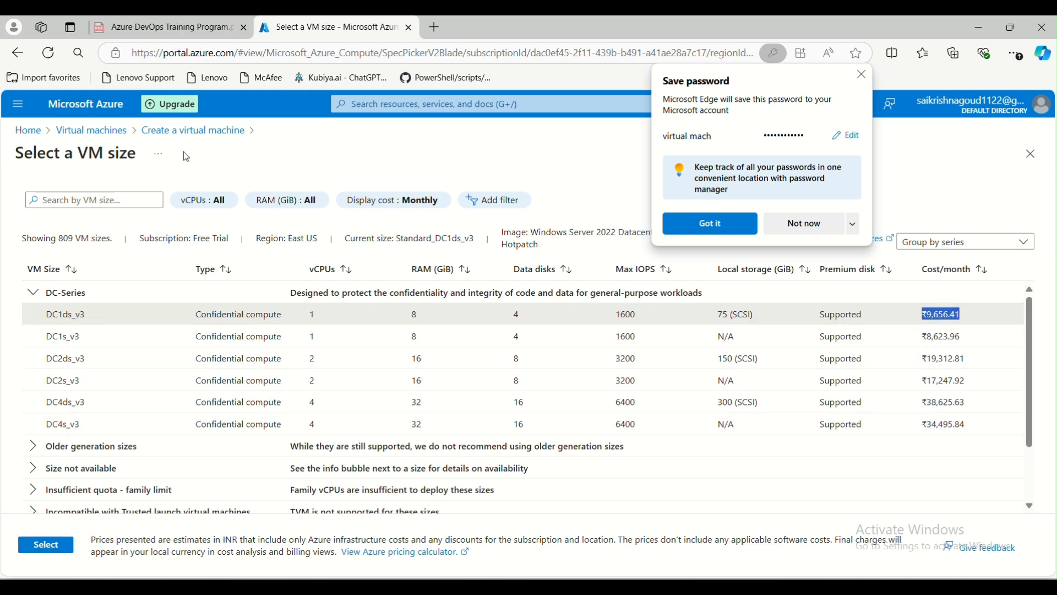
left_click(197, 133)
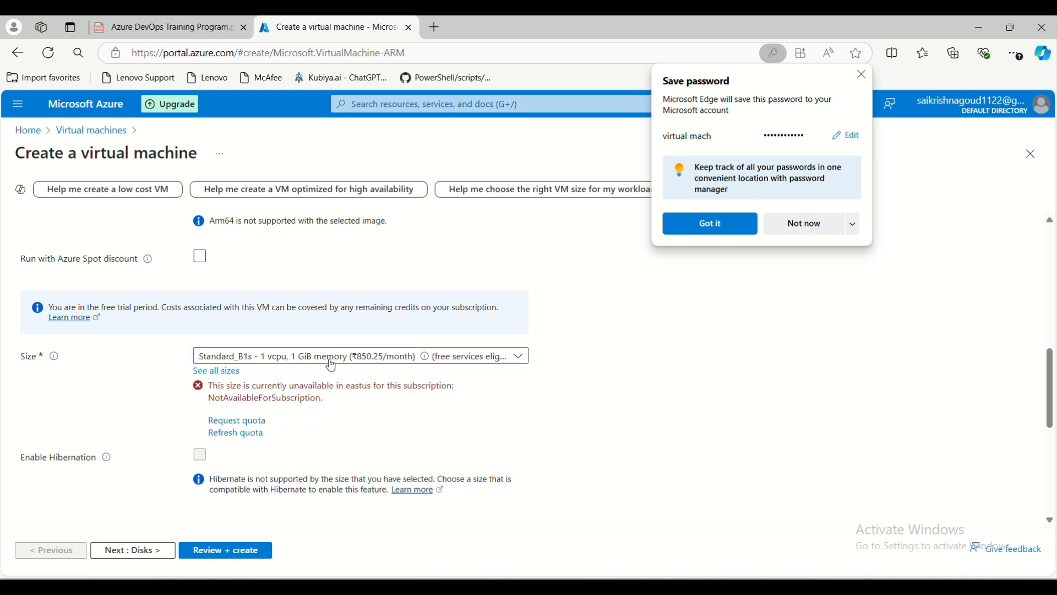
Reopen the size catalogue and apply Standard_DC1ds_v3 (1 vCPU, 8 GiB) as the VM size.
scroll(264, 367, "up", 1)
scroll(263, 365, "up", 1)
scroll(266, 382, "down", 3)
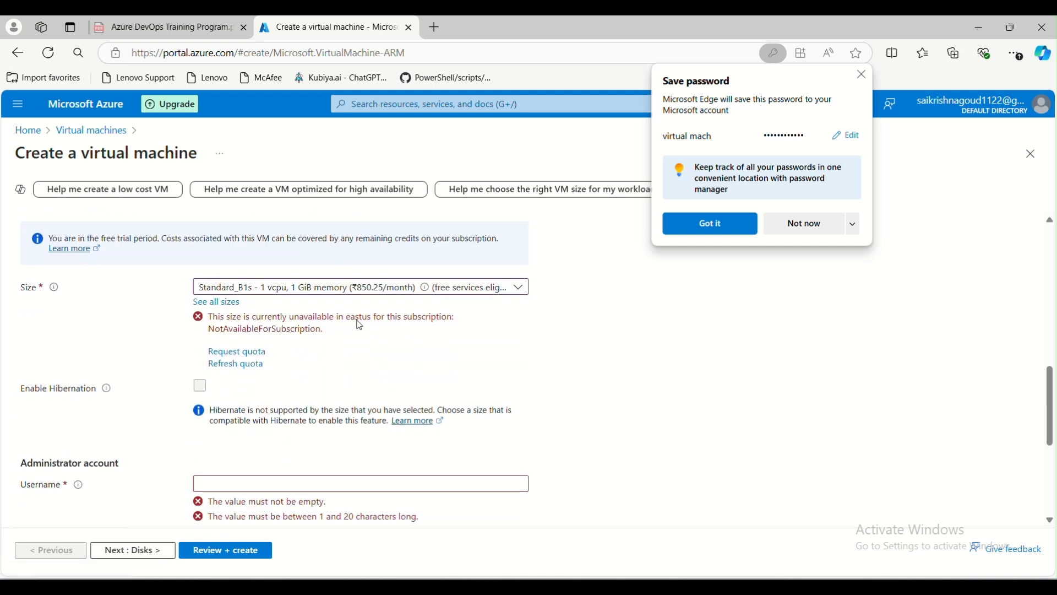
left_click(339, 289)
left_click(223, 466)
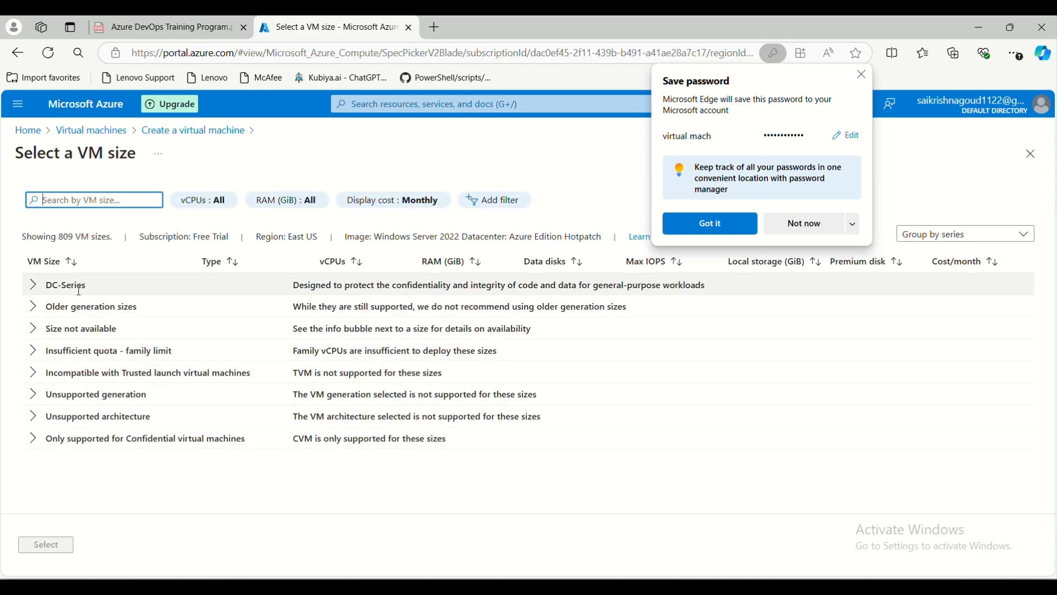
left_click(32, 285)
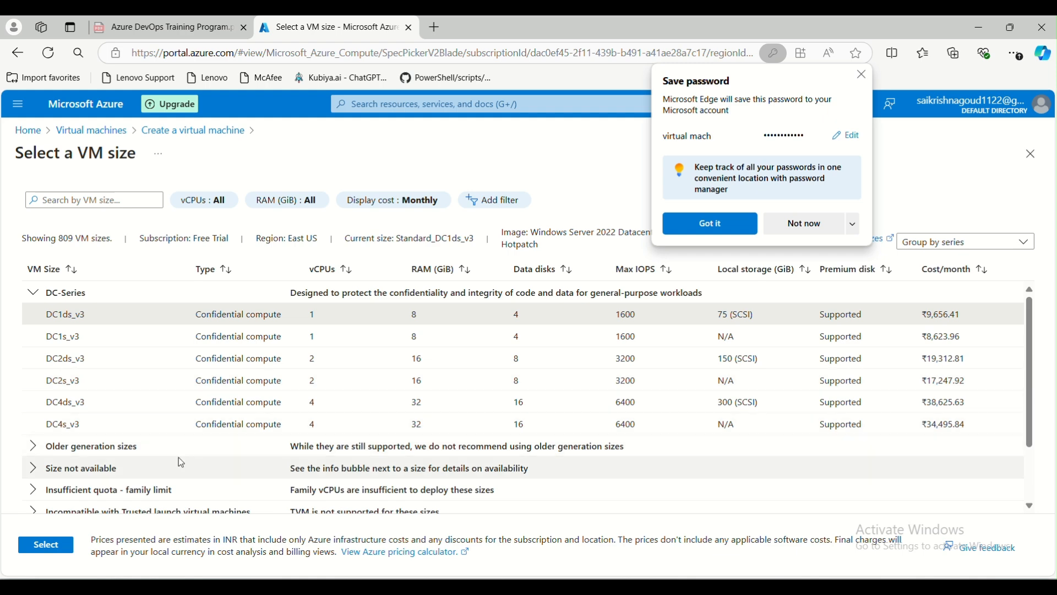
left_click(45, 546)
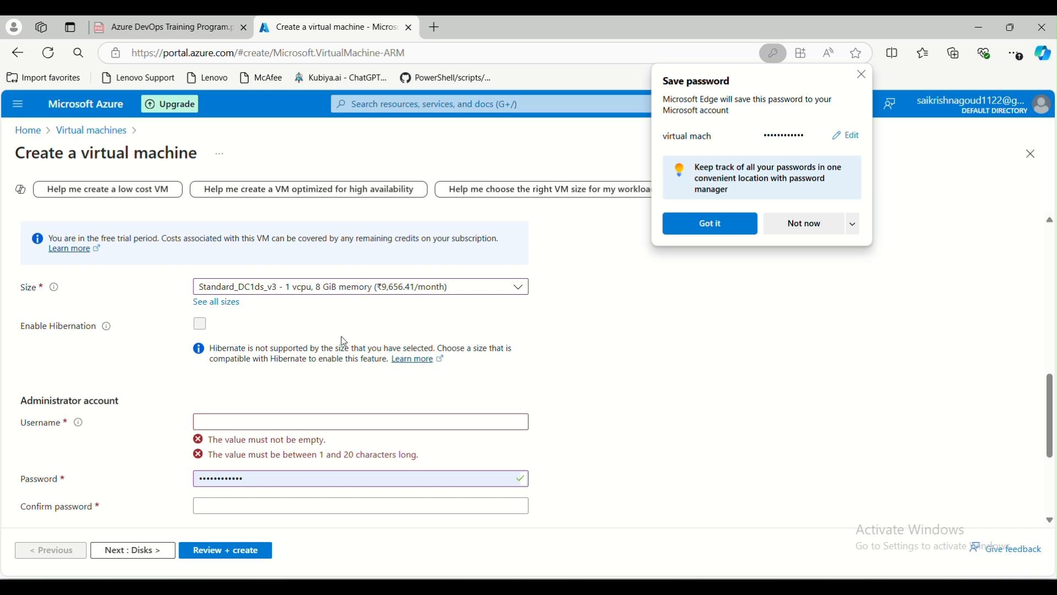
scroll(312, 341, "up", 1)
scroll(312, 341, "down", 1)
scroll(79, 360, "up", 3)
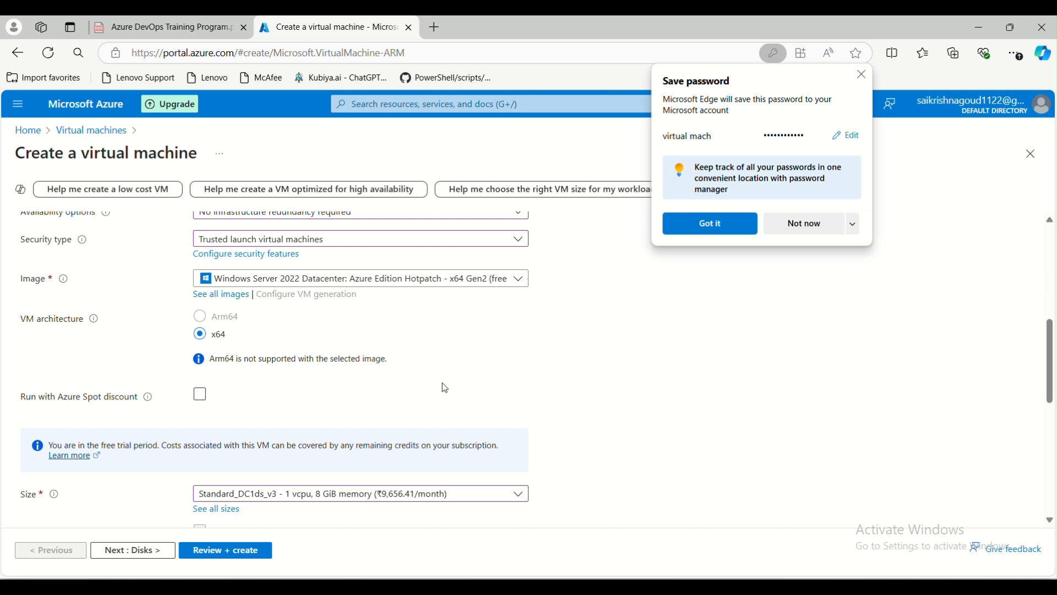
left_click(413, 390)
left_click(353, 396)
left_click(348, 399)
left_click(278, 400)
left_click(201, 398)
left_click(201, 399)
mouse_move(150, 403)
left_click(201, 397)
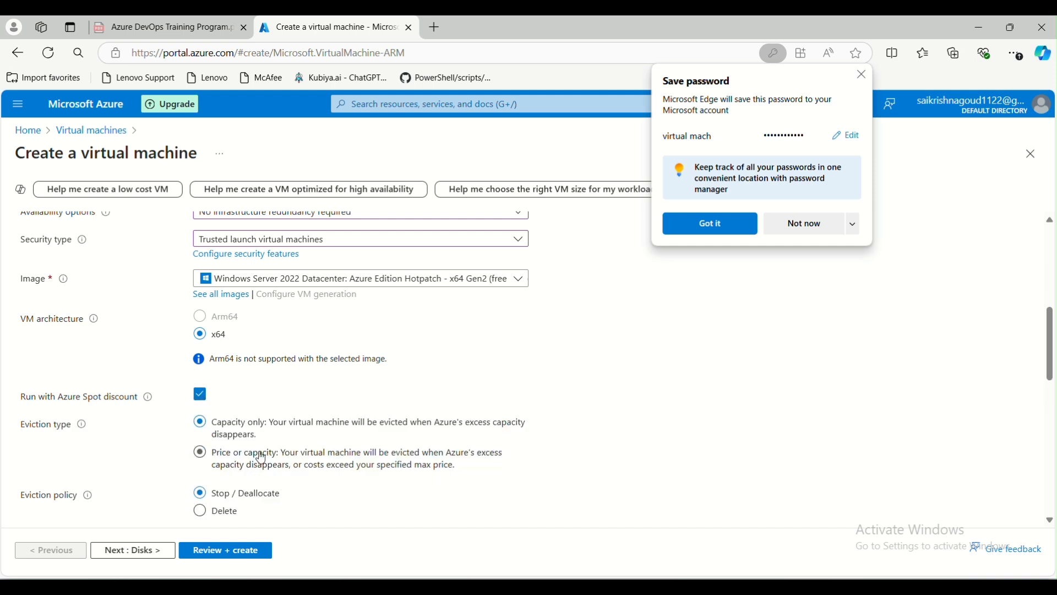
left_click(200, 394)
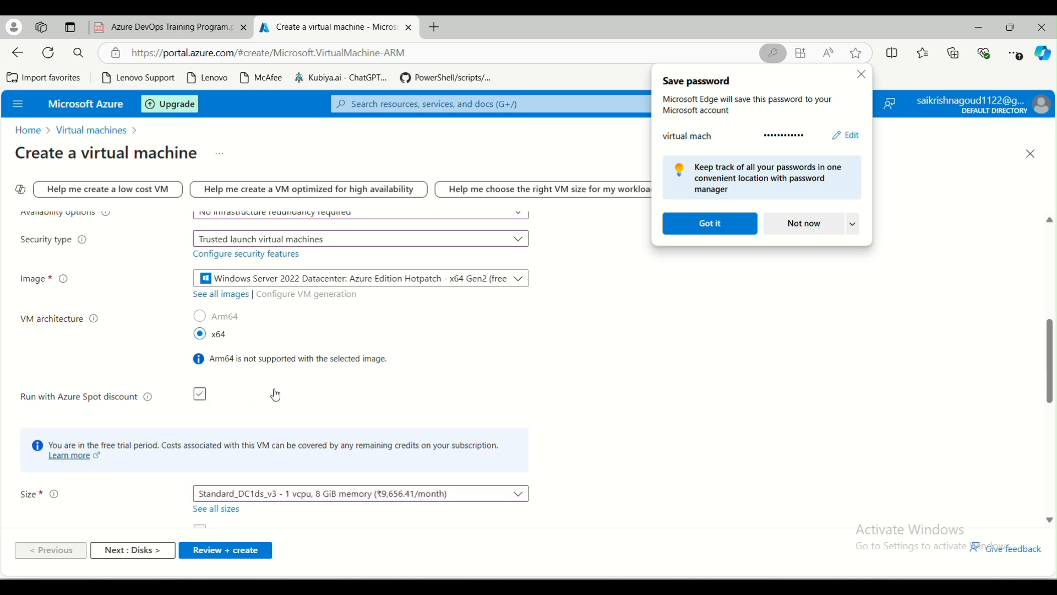
left_click(201, 394)
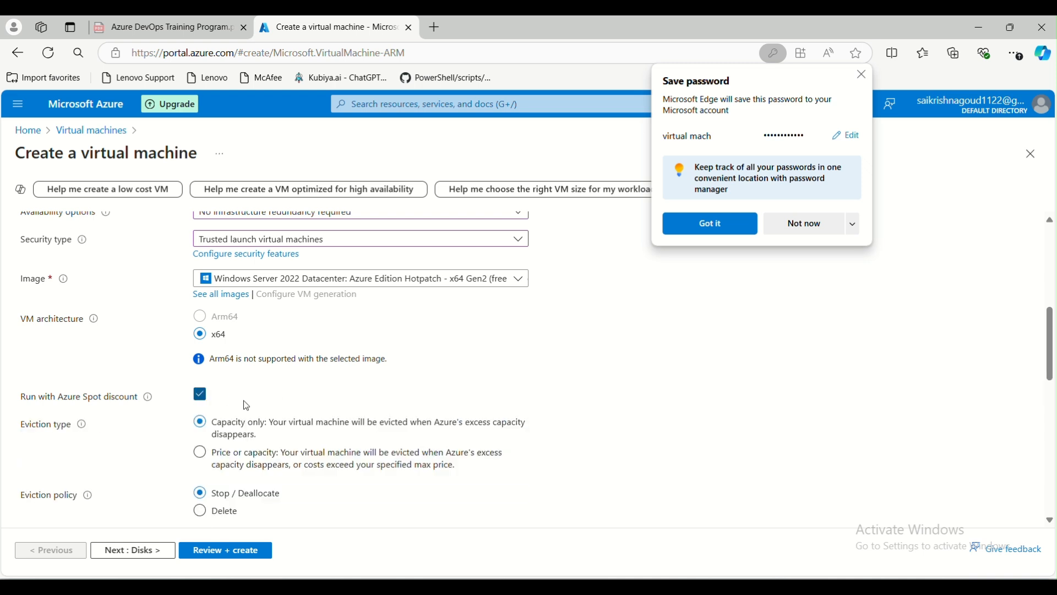
left_click(200, 393)
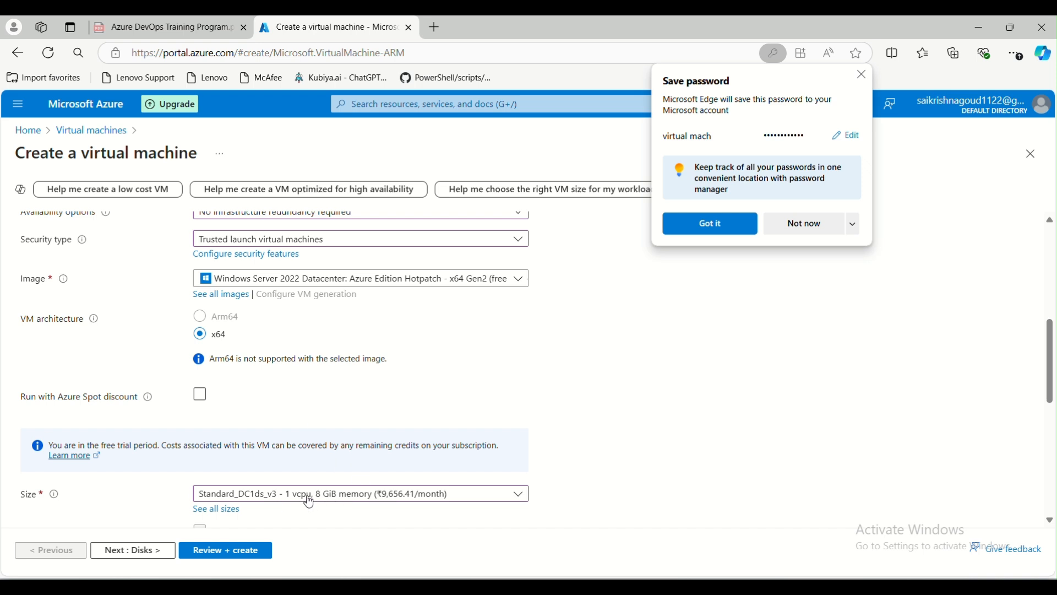
left_click(268, 402)
left_click(198, 401)
scroll(313, 412, "down", 1)
scroll(312, 412, "down", 5)
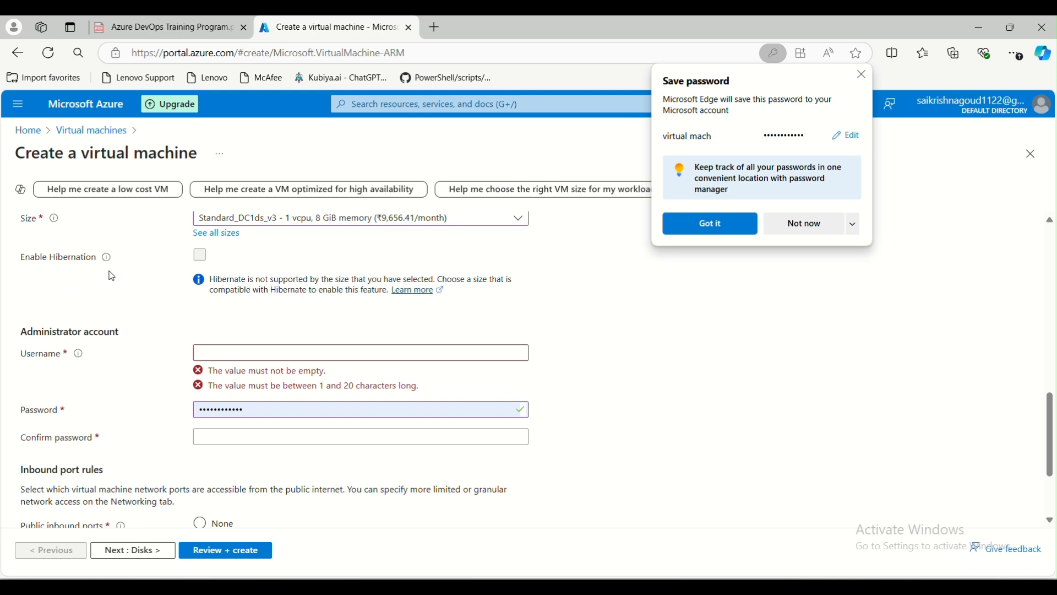
mouse_move(110, 259)
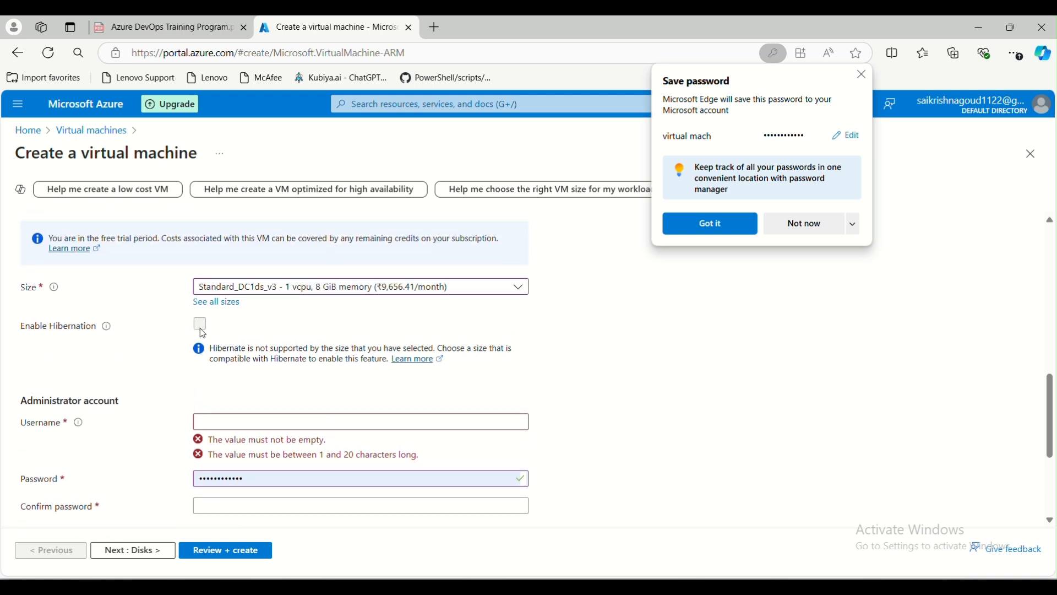
Enter administrator username 'testuser' and clear the autofilled password field.
scroll(279, 335, "down", 2)
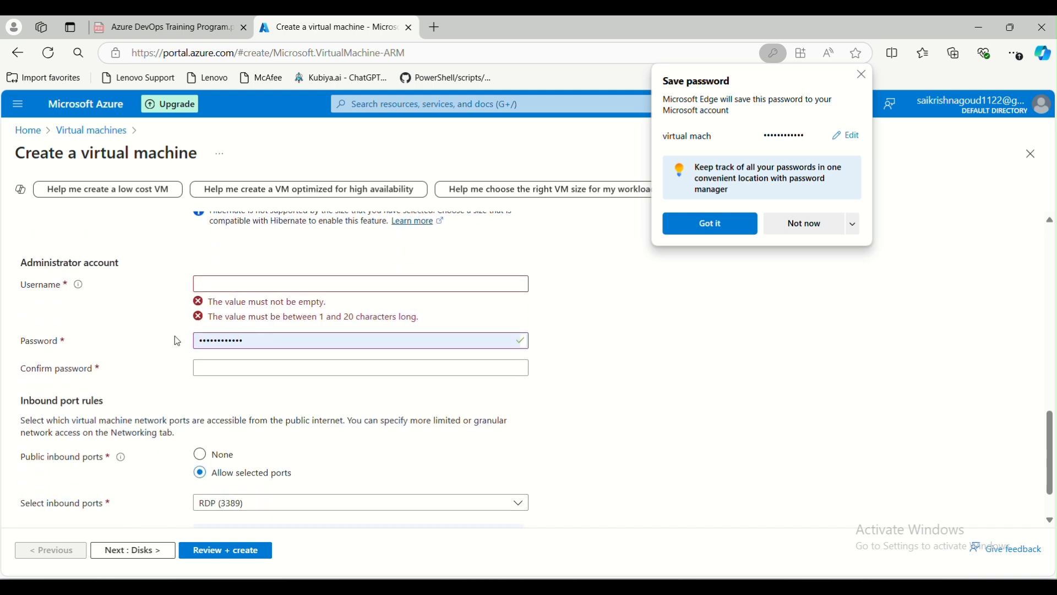
left_click(233, 285)
left_click(138, 297)
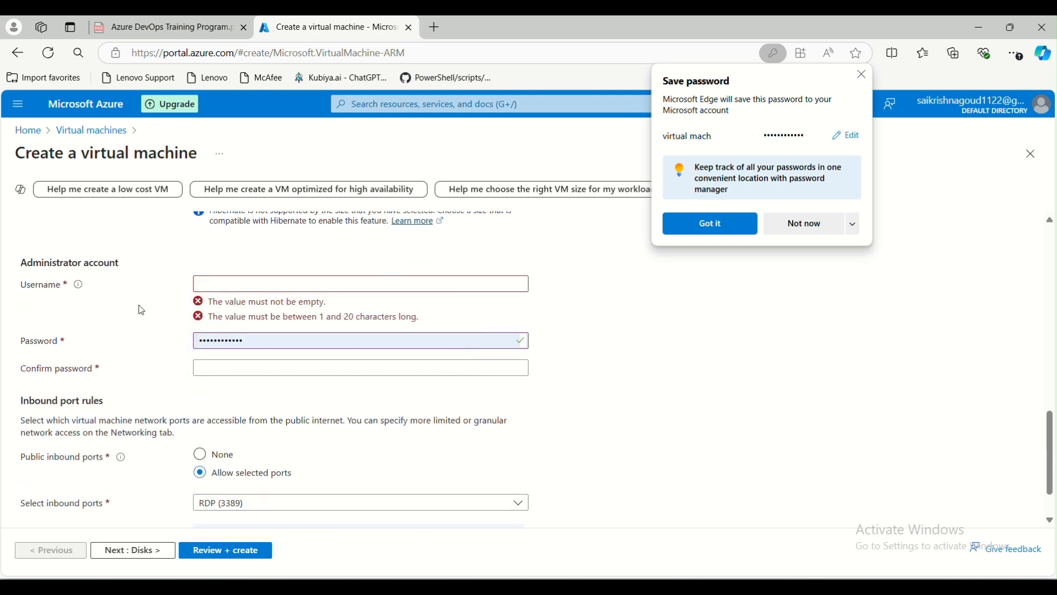
left_click(207, 284)
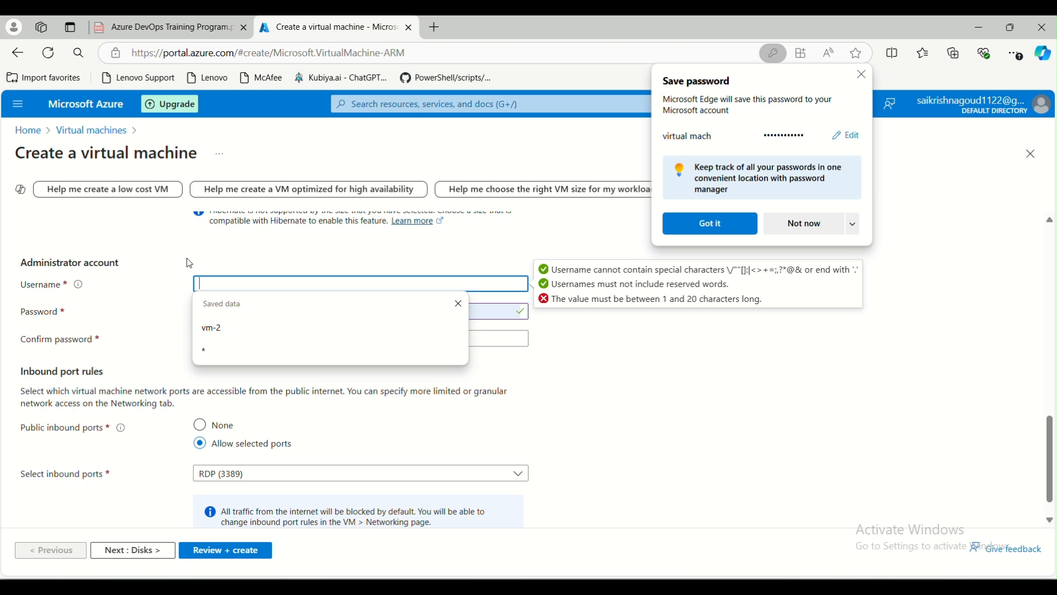
type("testuser")
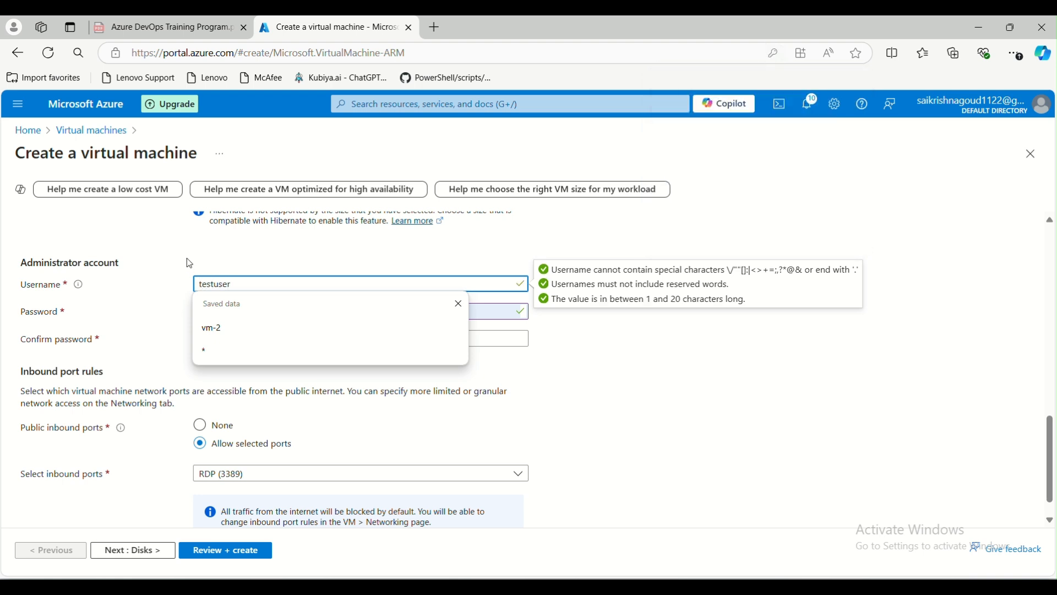
key("Tab")
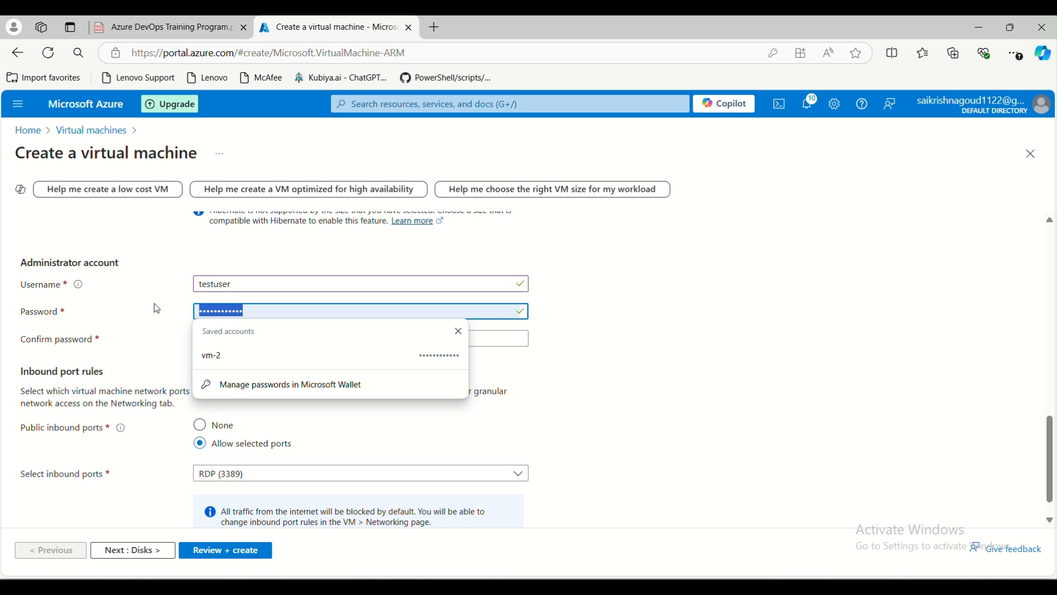
type("P")
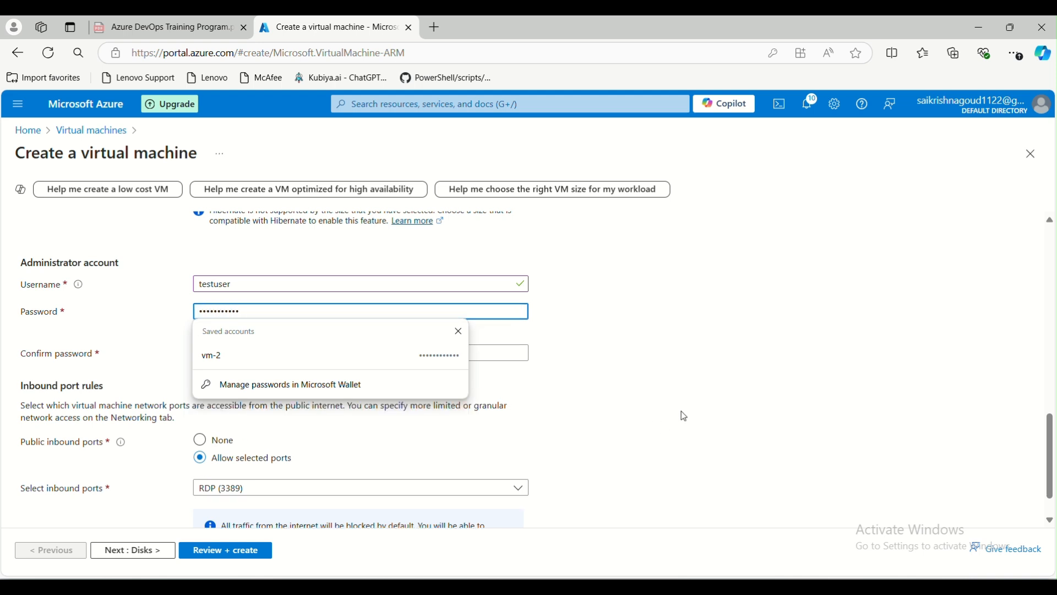
key("BackSpace")
key("BackSpace")
key("BackSpace")
key("BackSpace")
key("BackSpace")
key("BackSpace")
key("BackSpace")
left_click(736, 331)
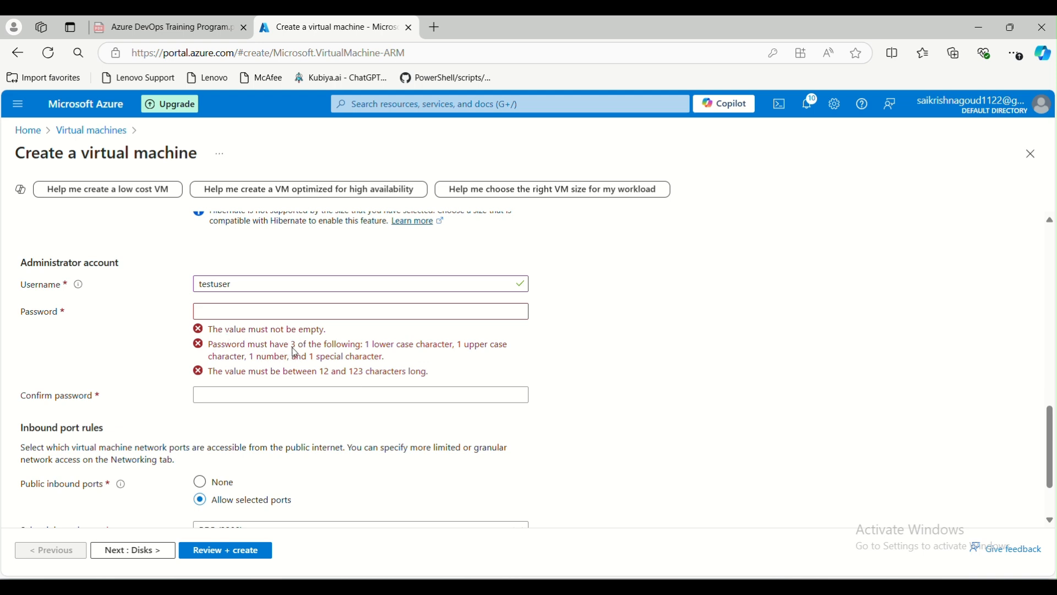
Review the lowercase and special-character requirements in the administrator password rules.
left_click_drag(366, 344, 479, 346)
left_click_drag(310, 358, 364, 362)
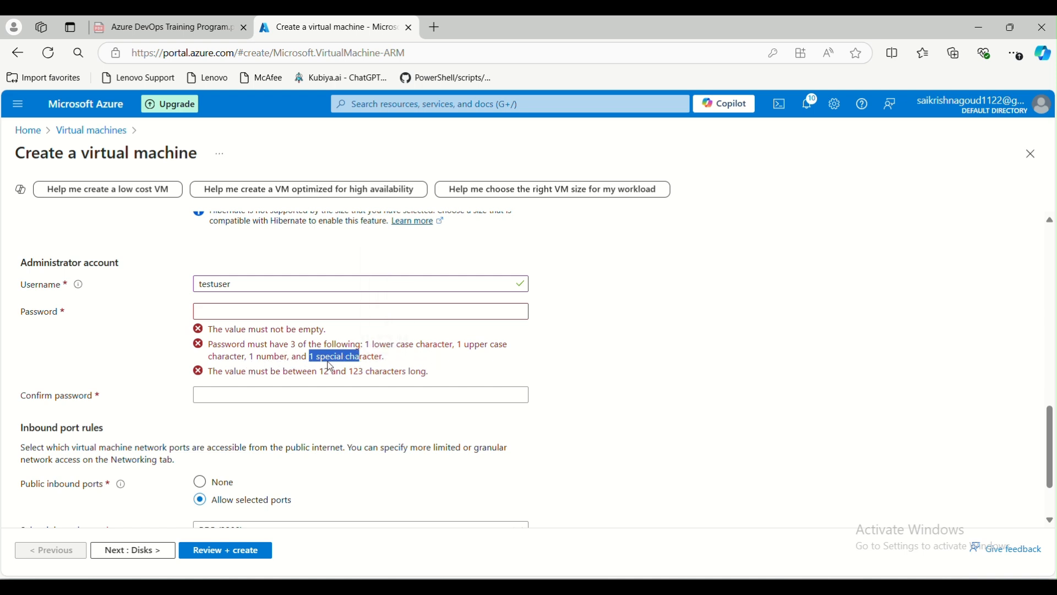
left_click(291, 347)
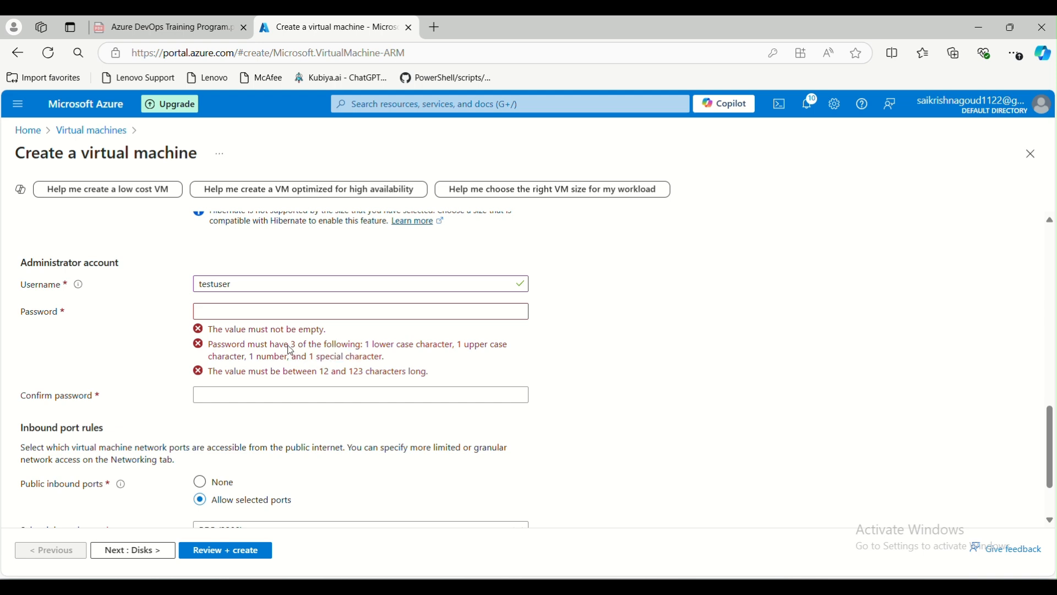
left_click(217, 310)
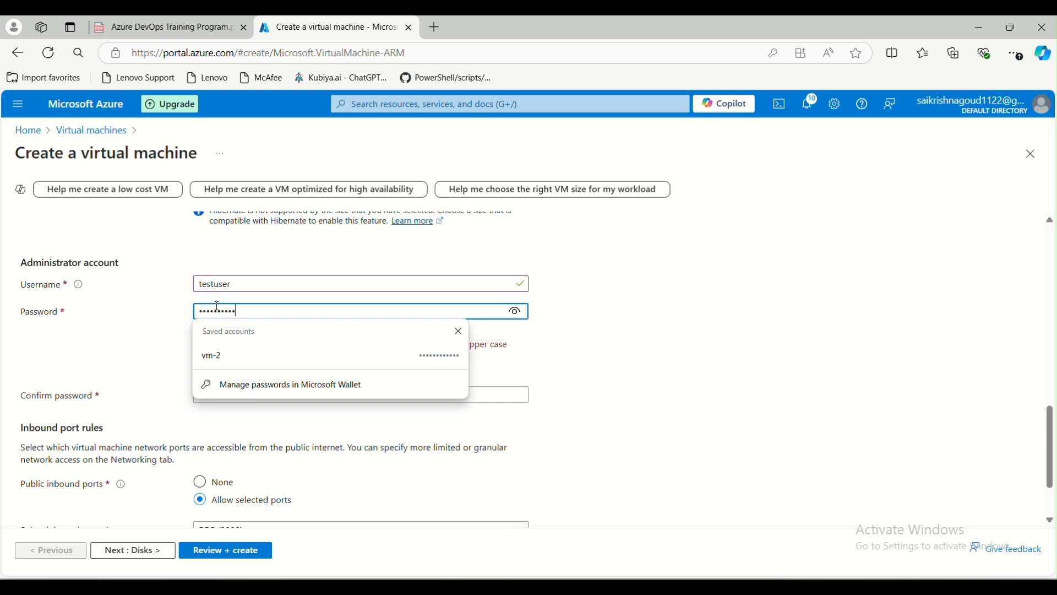
left_click(642, 406)
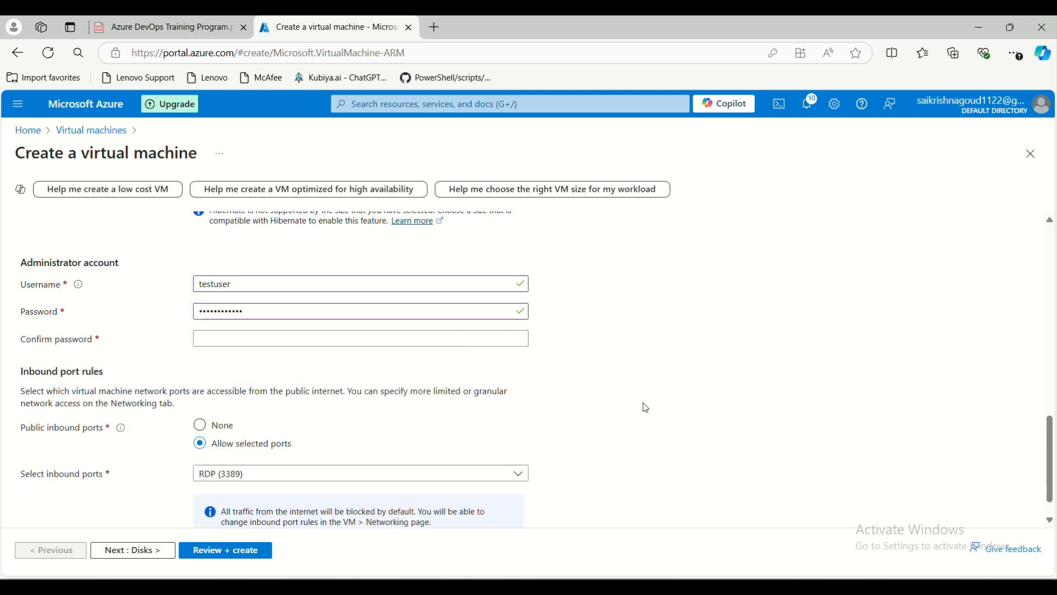
Enter the administrator password again in the Confirm password field.
left_click(296, 340)
type("••••••••")
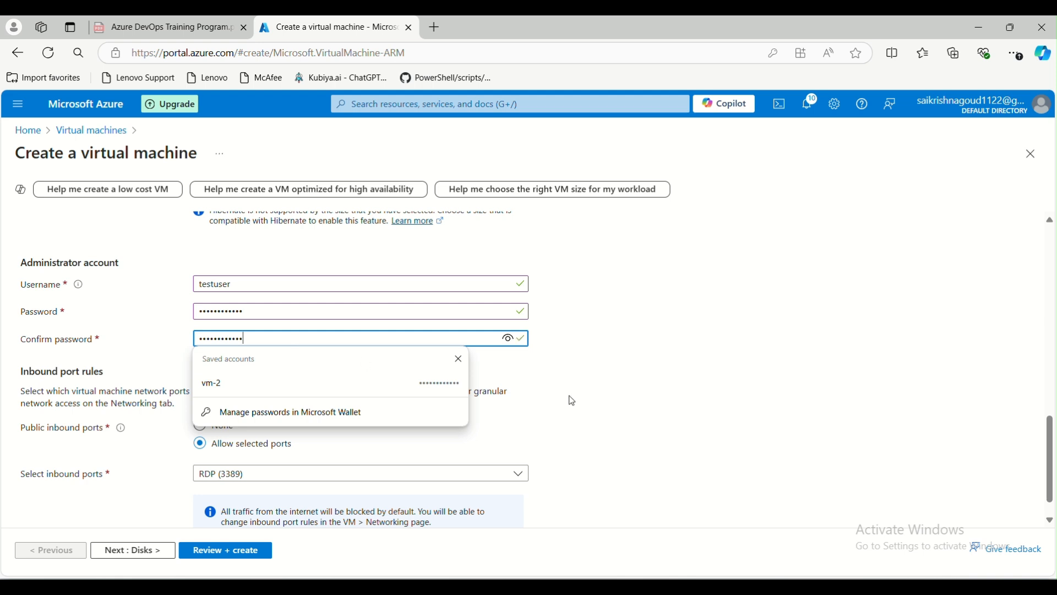
left_click(530, 396)
scroll(170, 439, "down", 1)
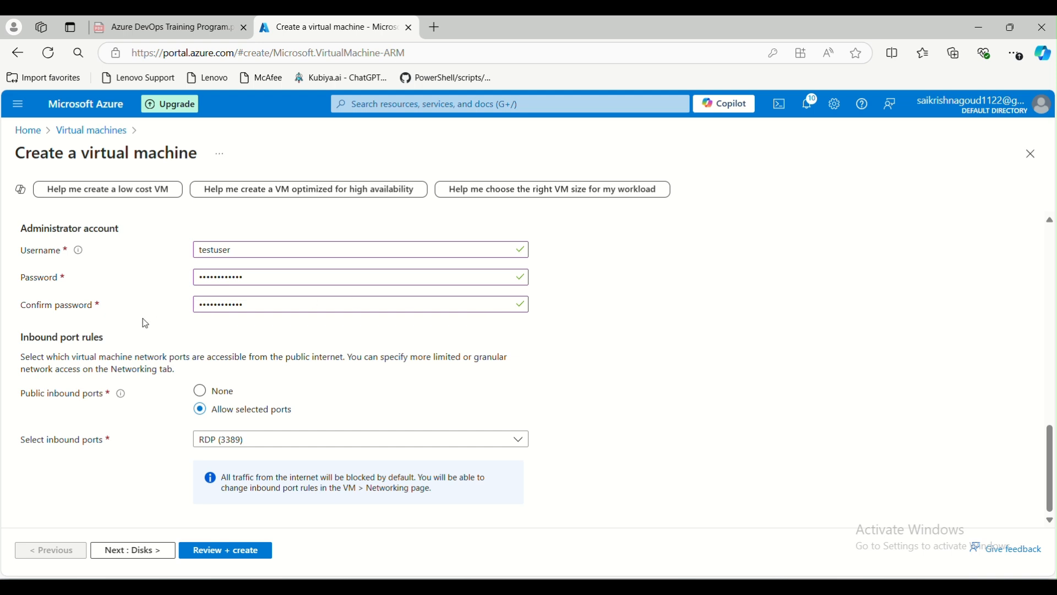
Retype the confirmation to match, reveal it to check the @ symbol, then mask it.
left_click(284, 312)
left_click(487, 282)
left_click_drag(394, 307, 170, 305)
key("BackSpace")
type("•••••")
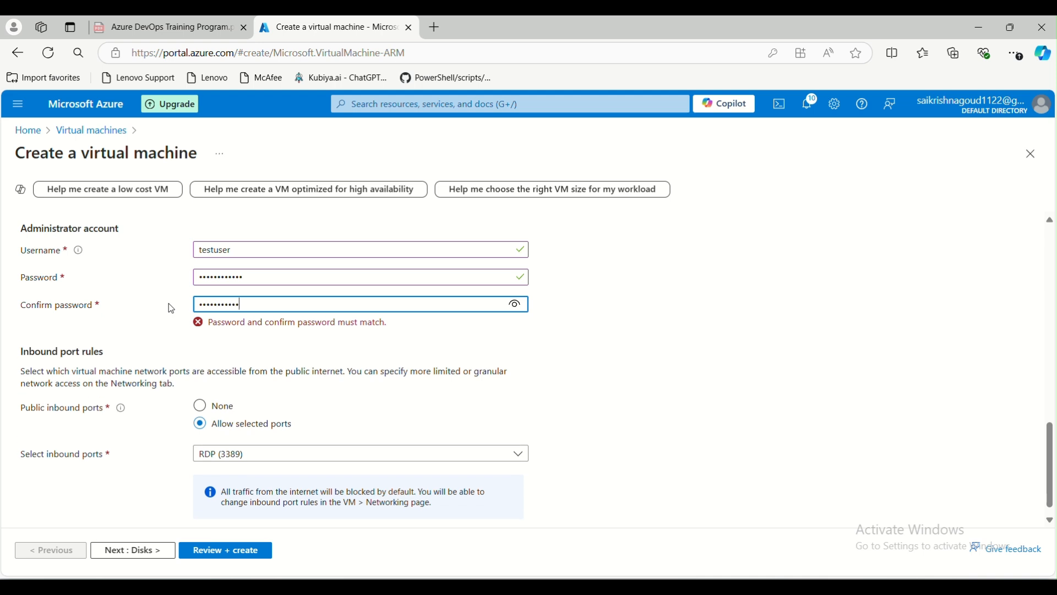
left_click(507, 304)
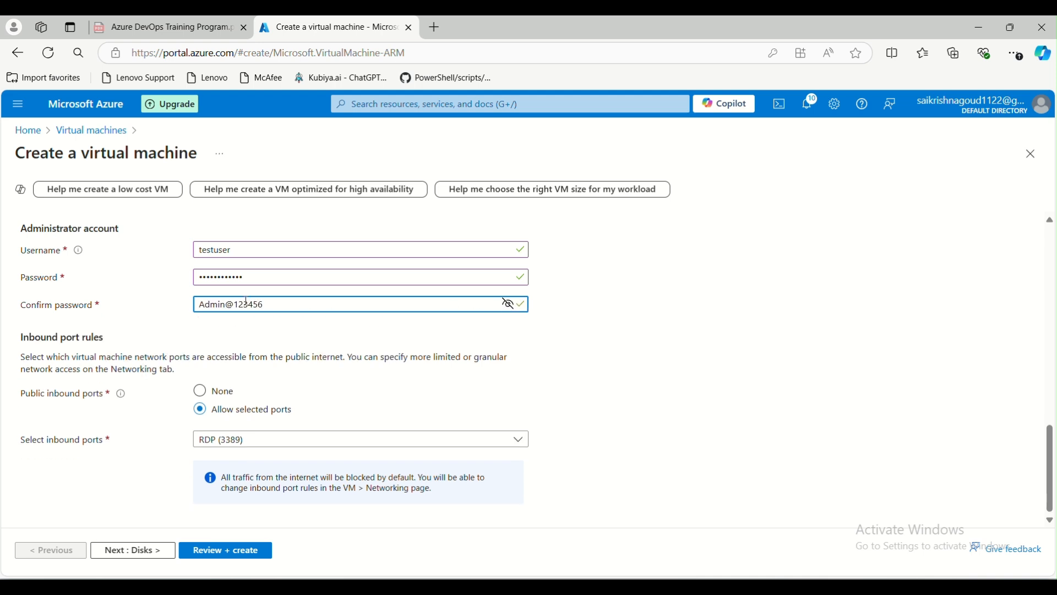
left_click(218, 303)
left_click_drag(226, 304, 231, 304)
left_click(507, 304)
left_click(587, 310)
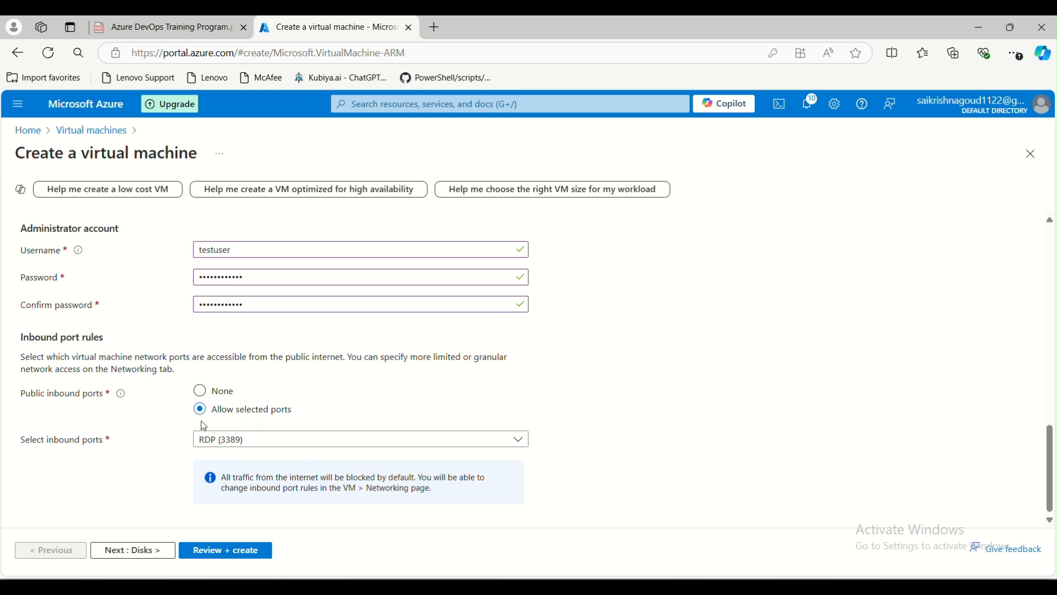
left_click(200, 392)
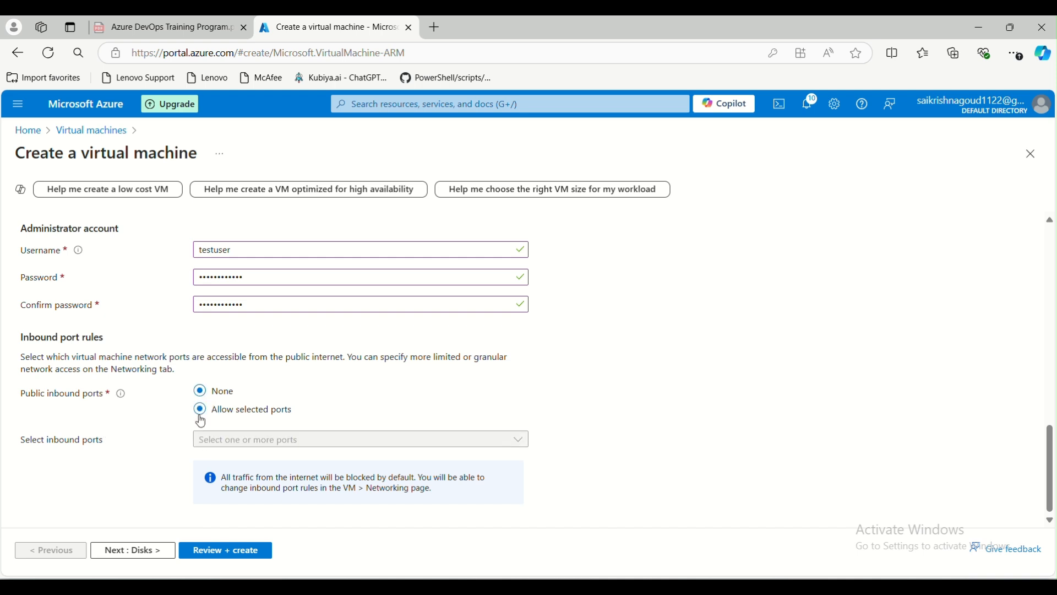
left_click(201, 414)
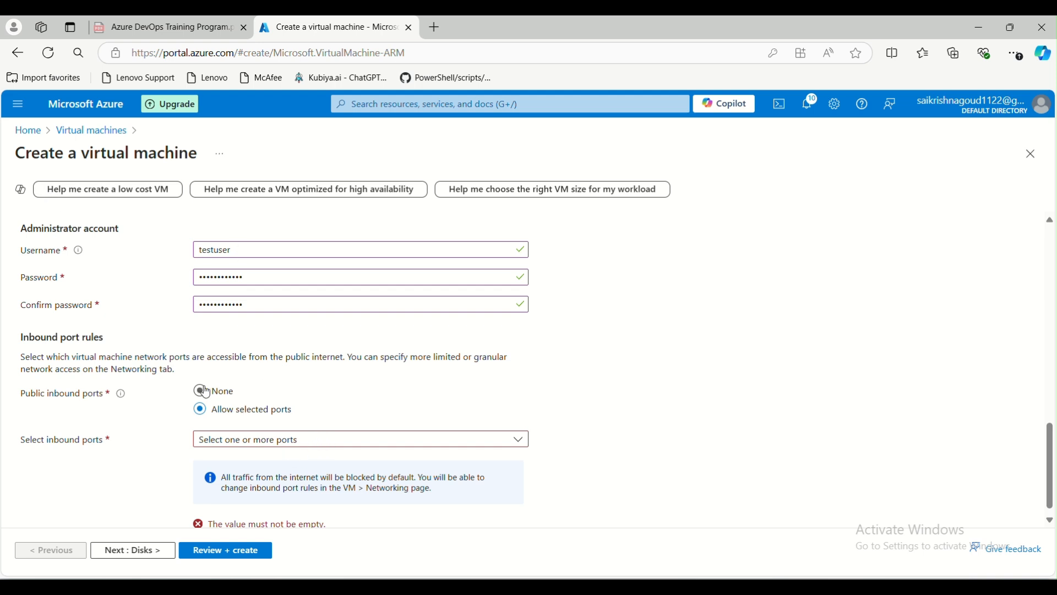
left_click(219, 397)
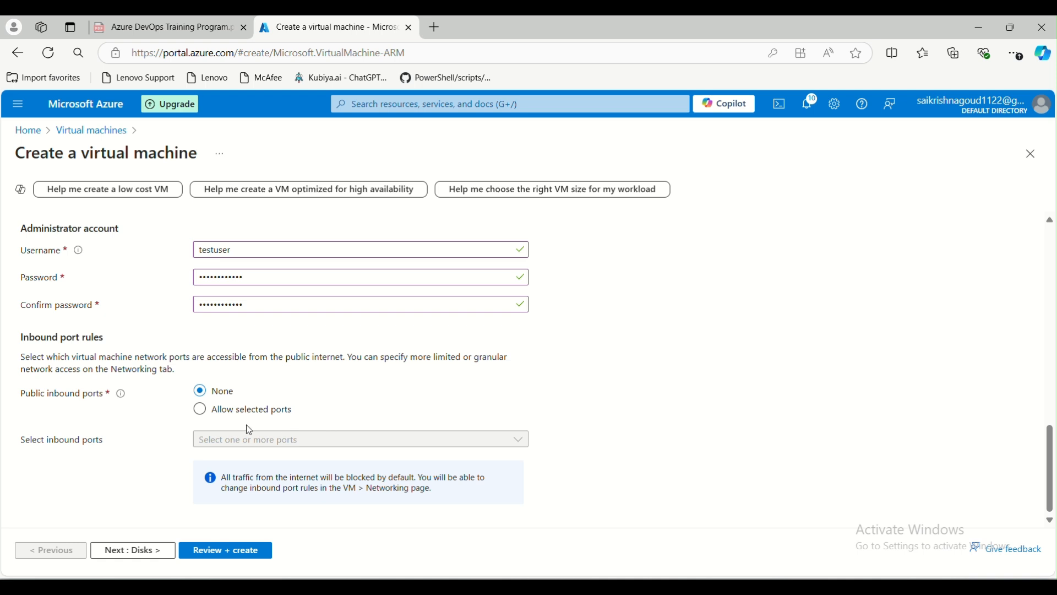
left_click(223, 416)
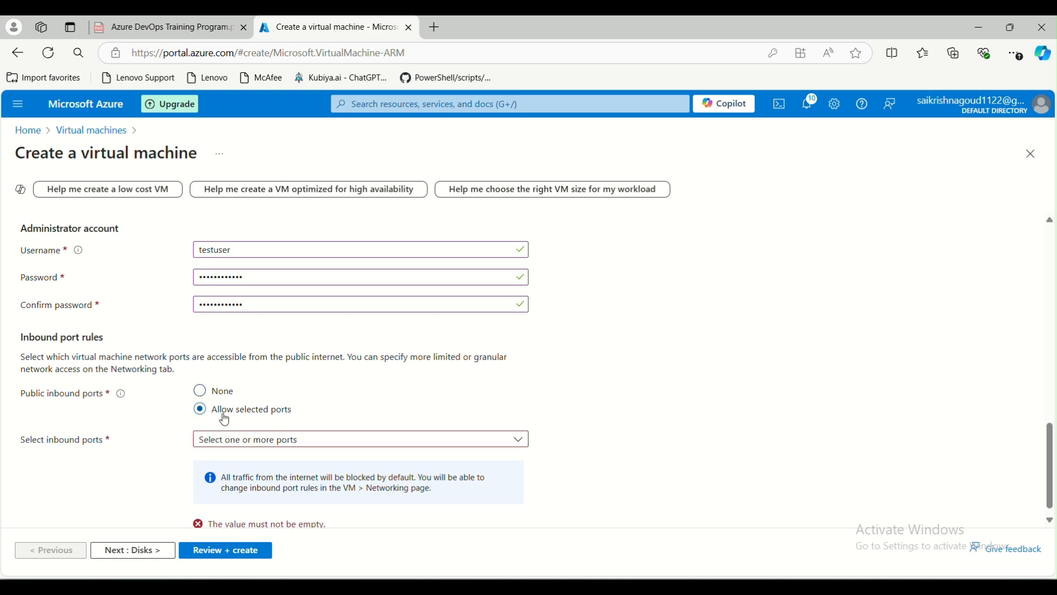
left_click(322, 444)
left_click(264, 466)
left_click(243, 530)
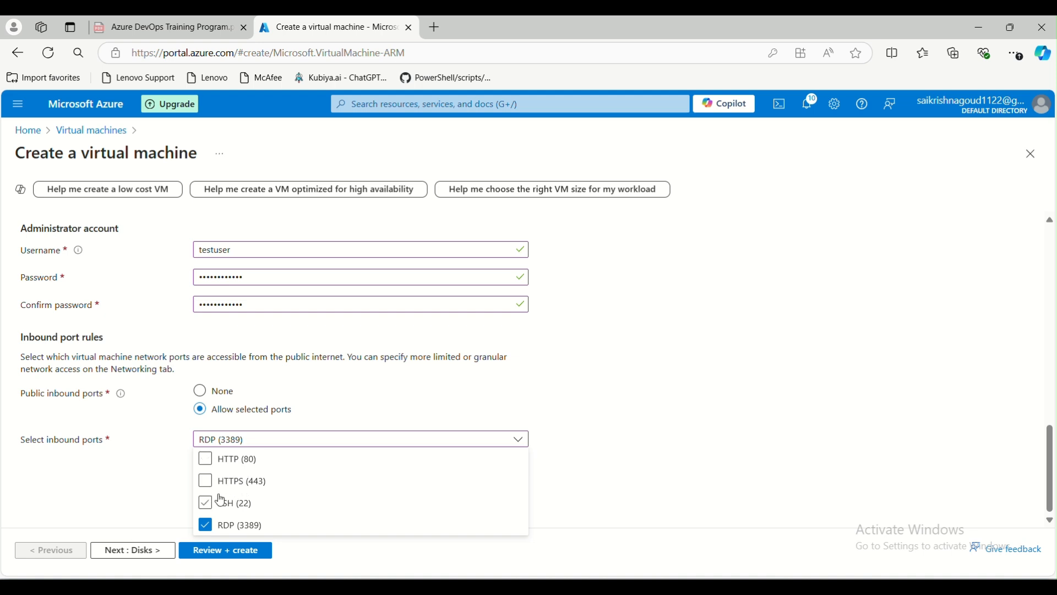
left_click(575, 445)
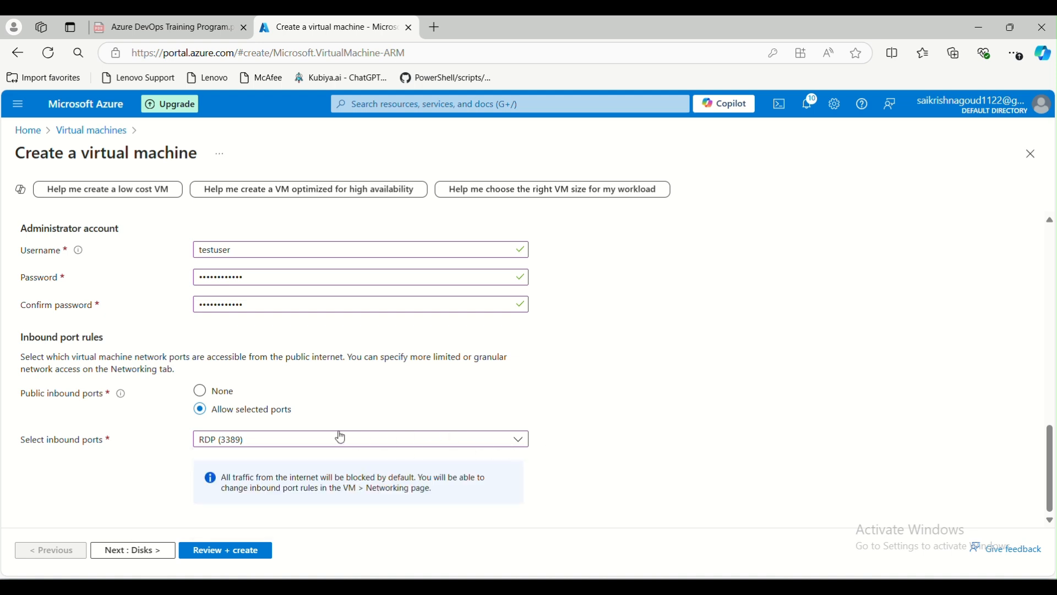
left_click(303, 447)
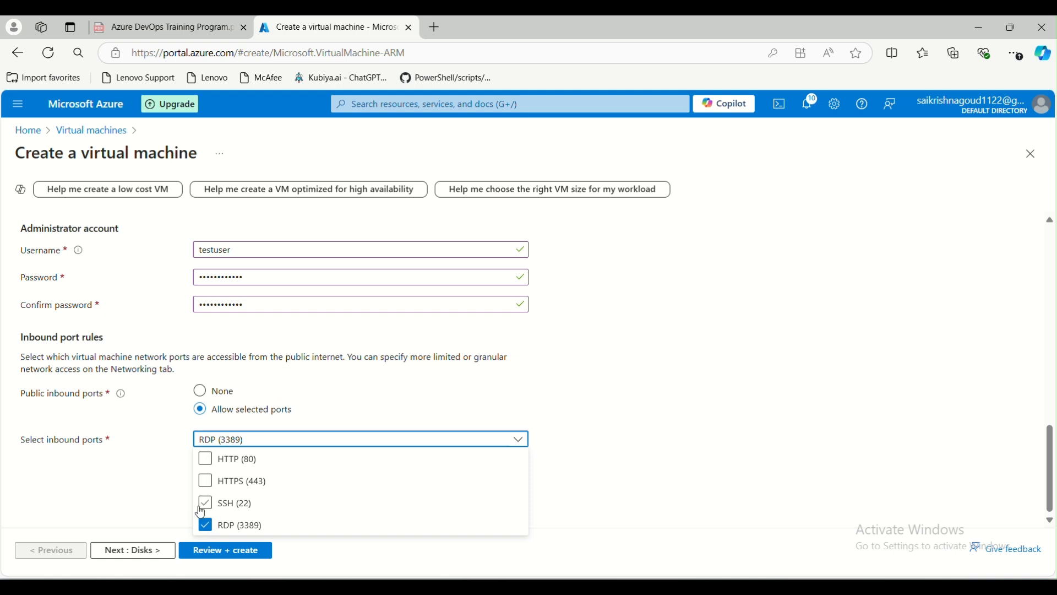
left_click(559, 401)
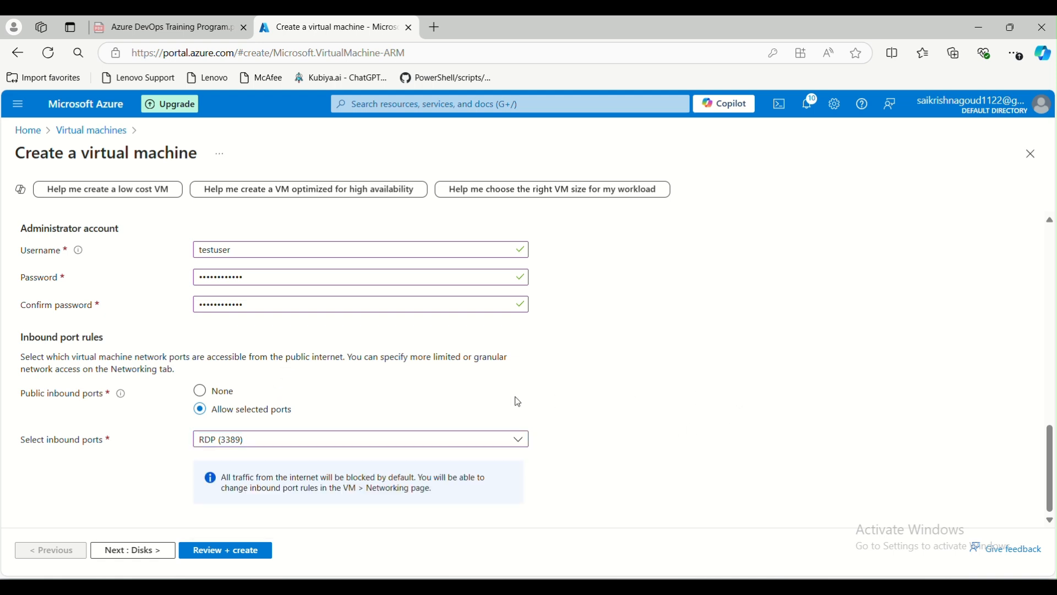
Advance to the Disks tab, dismiss Edge's save-password prompt, and open the OS disk size list.
left_click(132, 552)
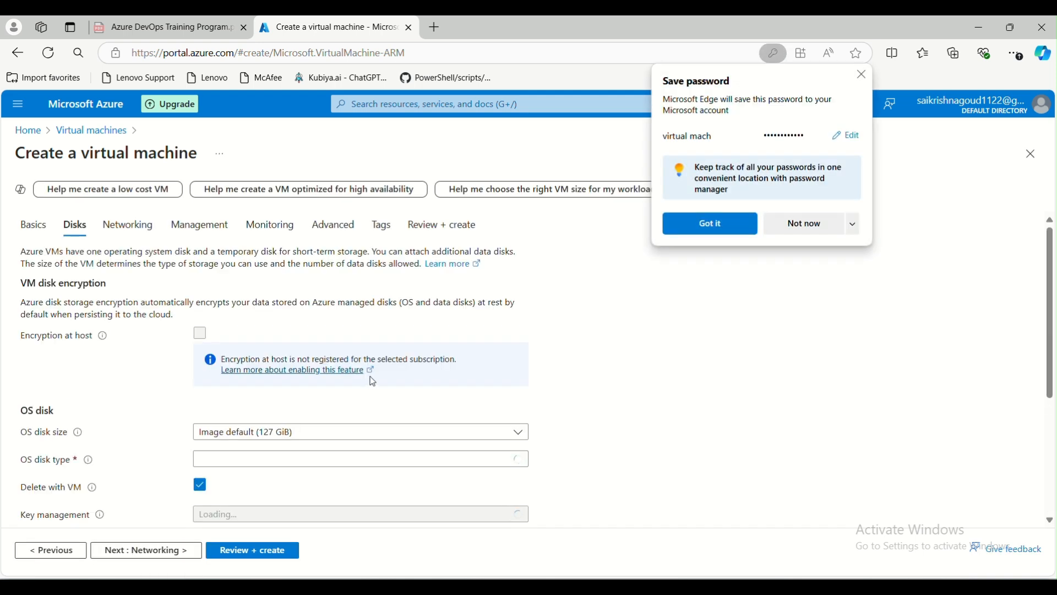
scroll(248, 411, "down", 1)
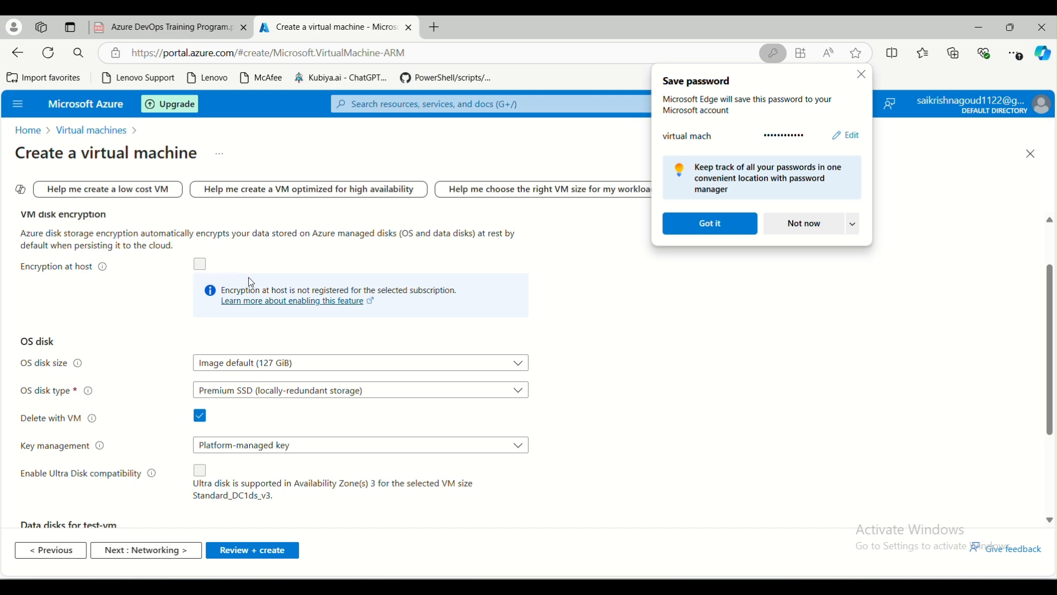
scroll(251, 282, "down", 3)
scroll(184, 407, "up", 1)
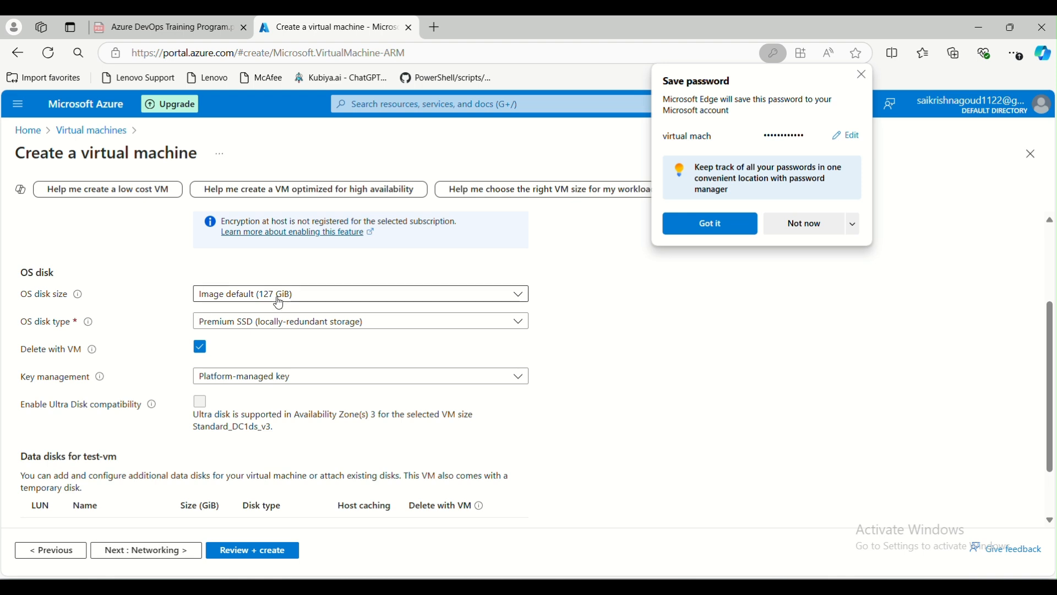
left_click(863, 75)
left_click(386, 297)
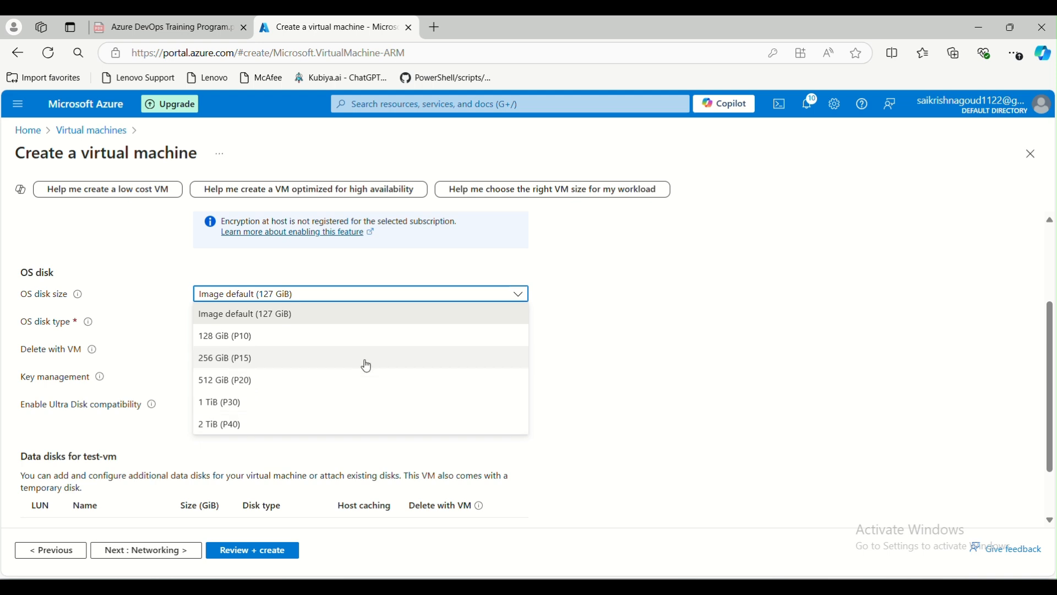
Leave OS disk size at Image default (127 GiB) and open the OS disk type list.
left_click(649, 337)
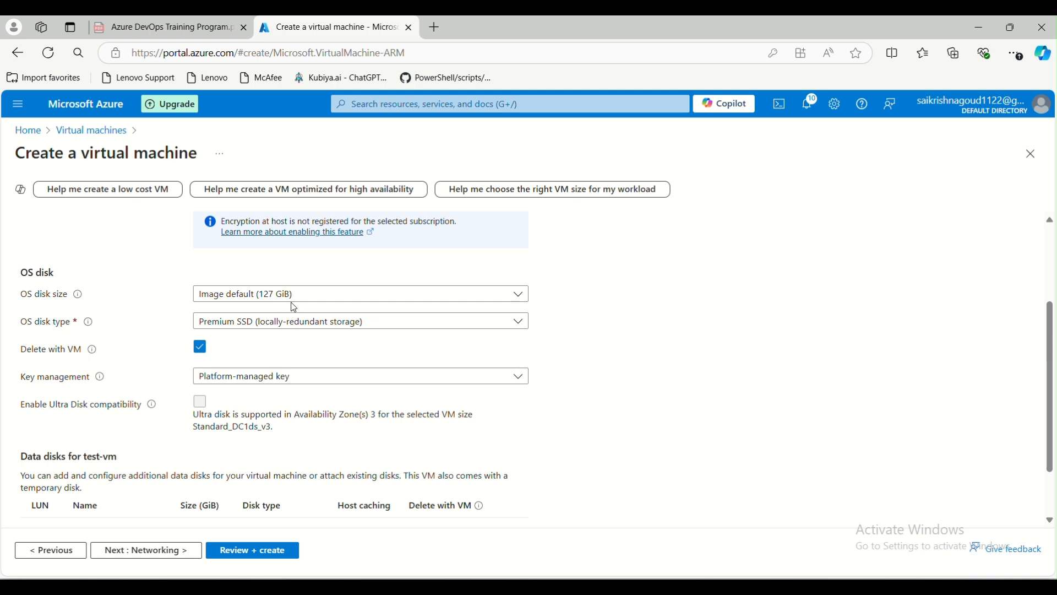
left_click(291, 328)
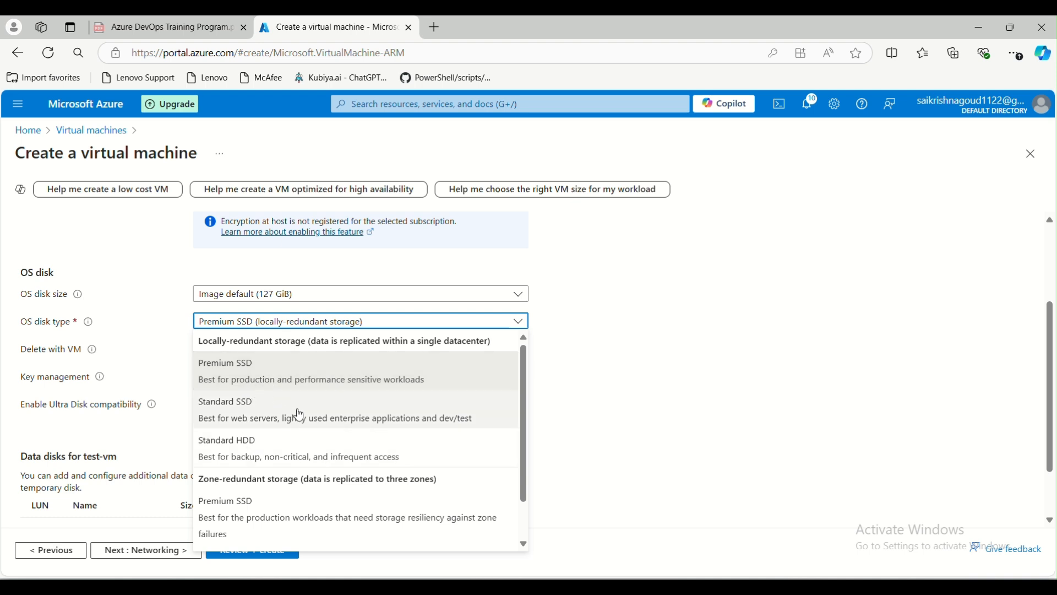
Set OS disk type to Standard SSD (locally-redundant storage) and untick Delete with VM.
left_click(451, 420)
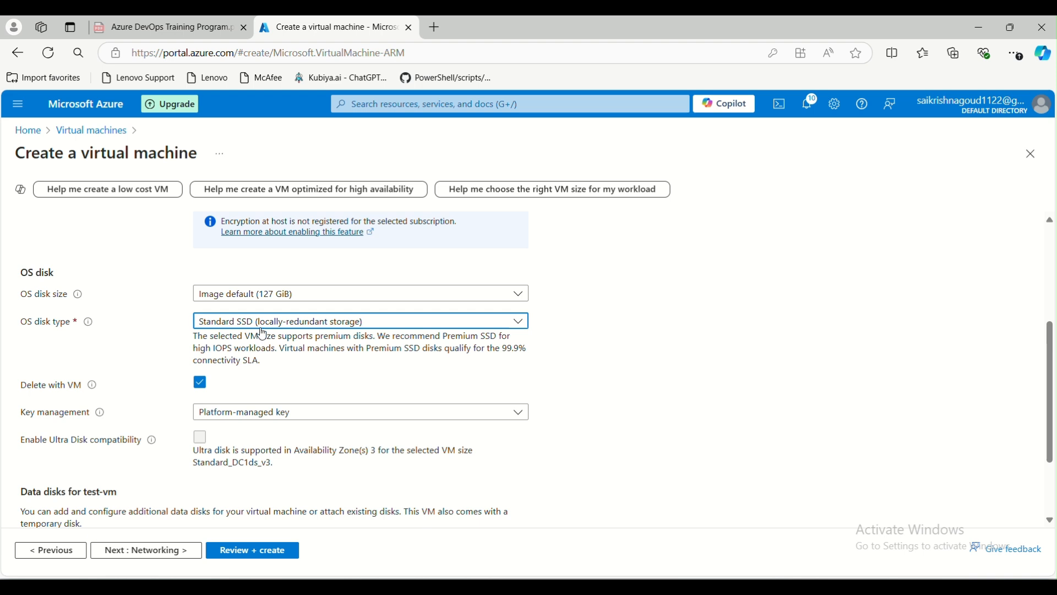
scroll(263, 369, "down", 1)
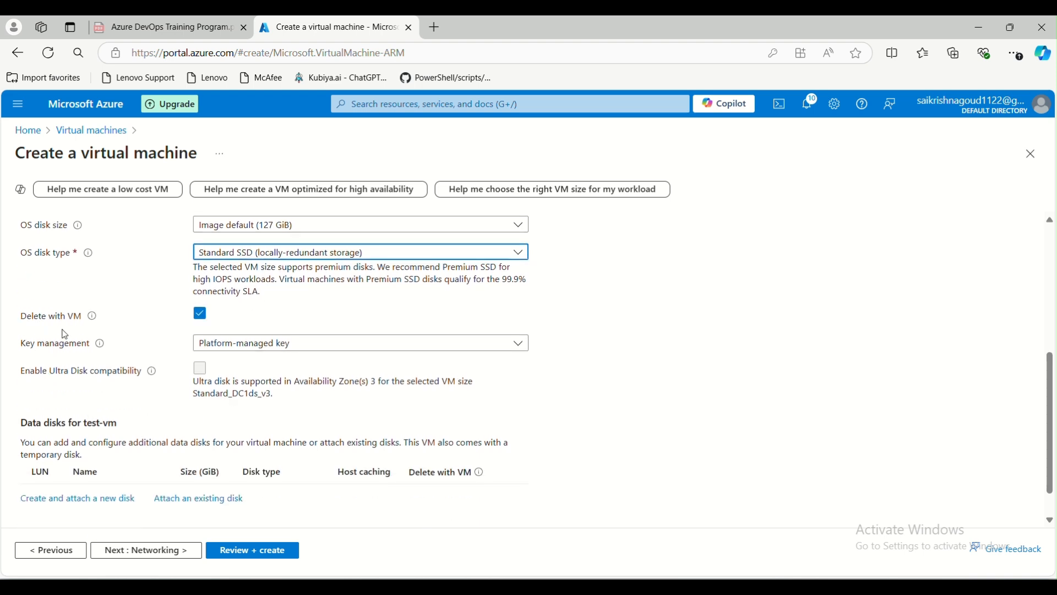
scroll(145, 345, "up", 1)
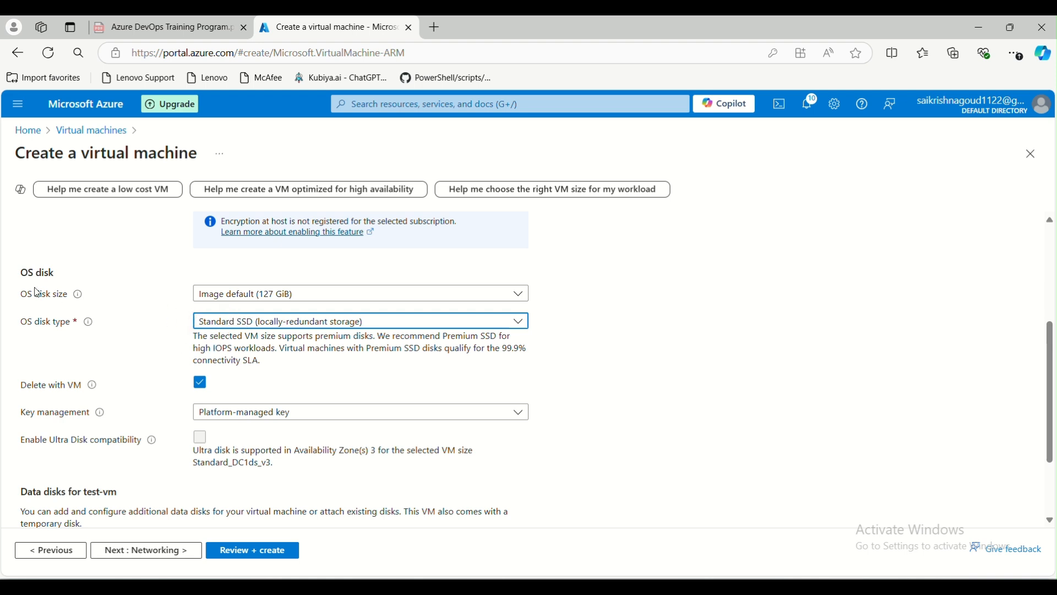
left_click(201, 387)
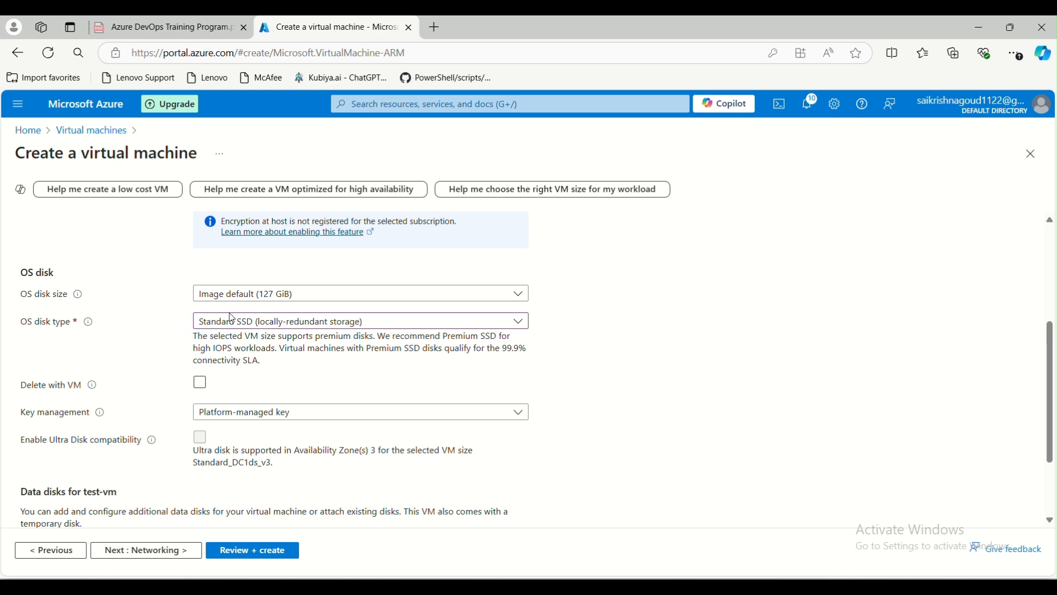
left_click(395, 104)
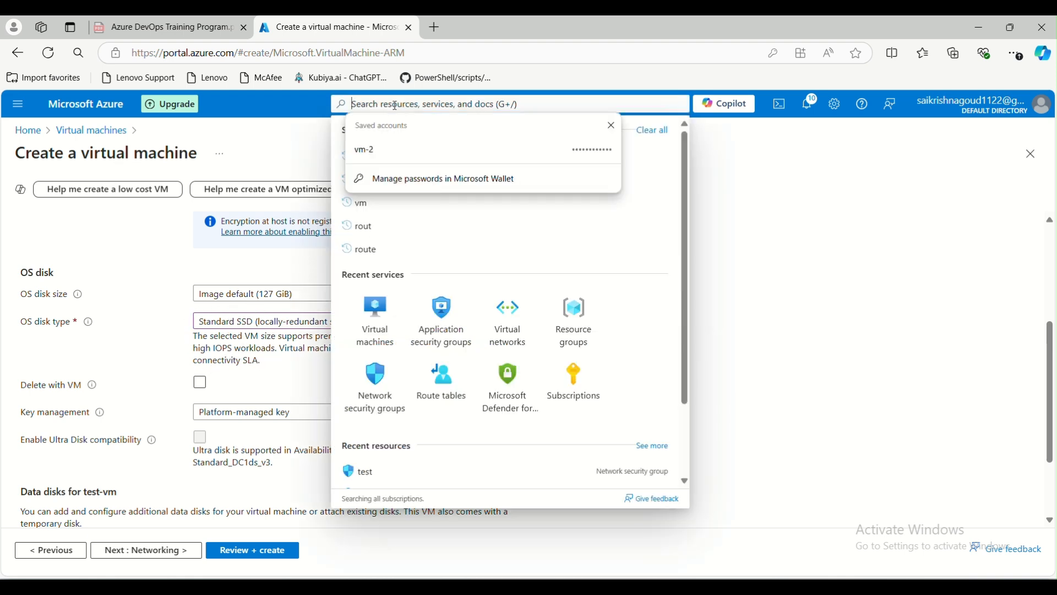
type("dis")
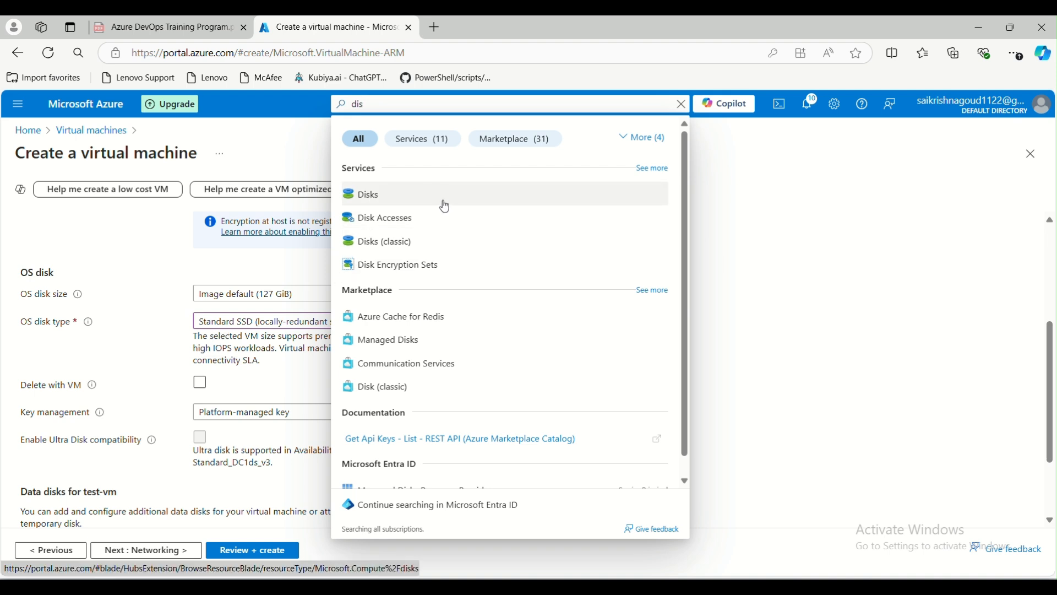
left_click(792, 299)
scroll(294, 369, "down", 2)
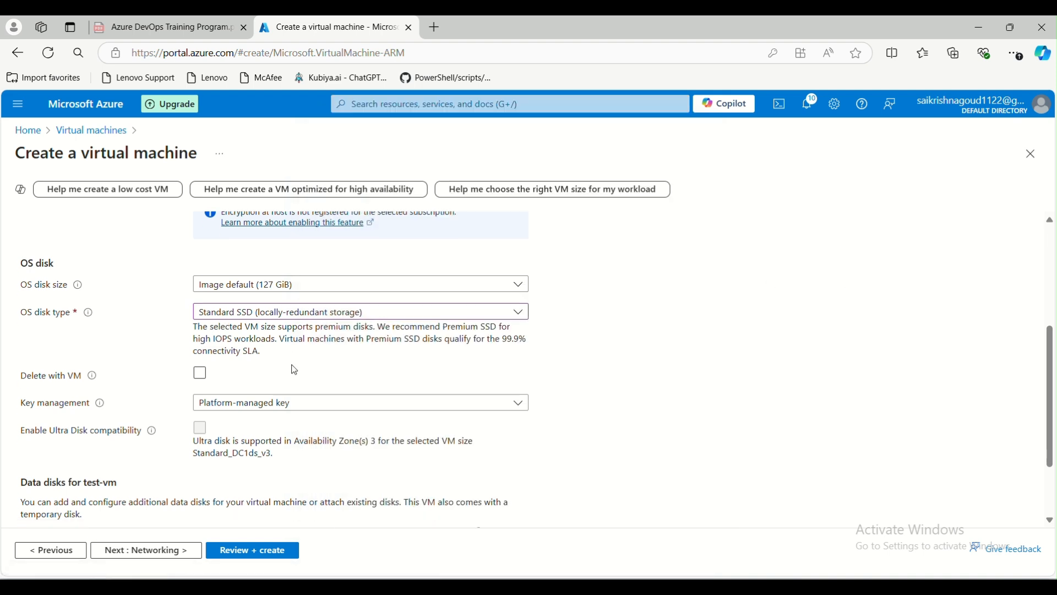
scroll(260, 379, "down", 1)
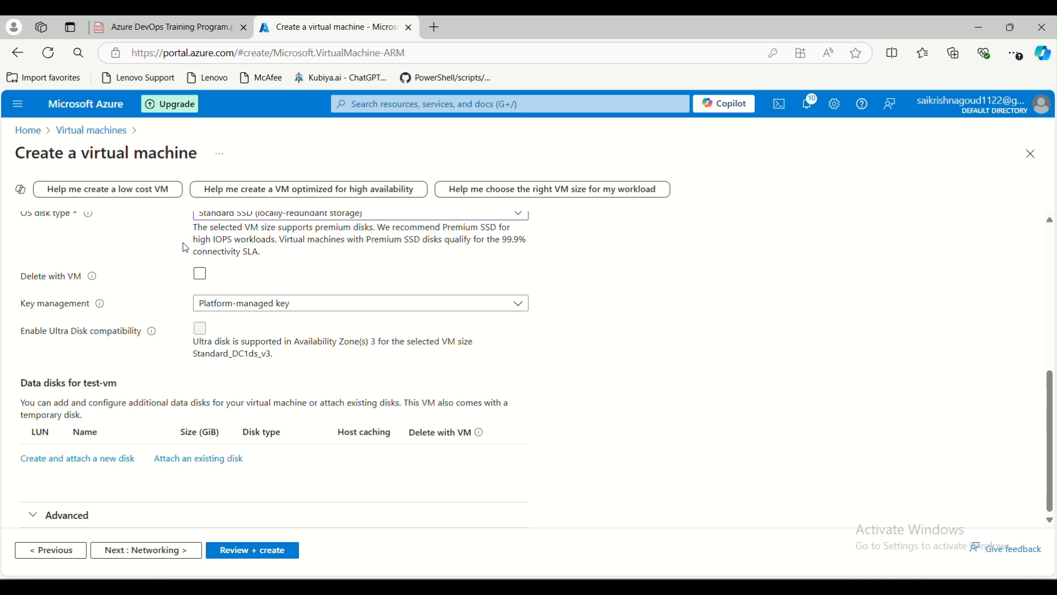
left_click(322, 310)
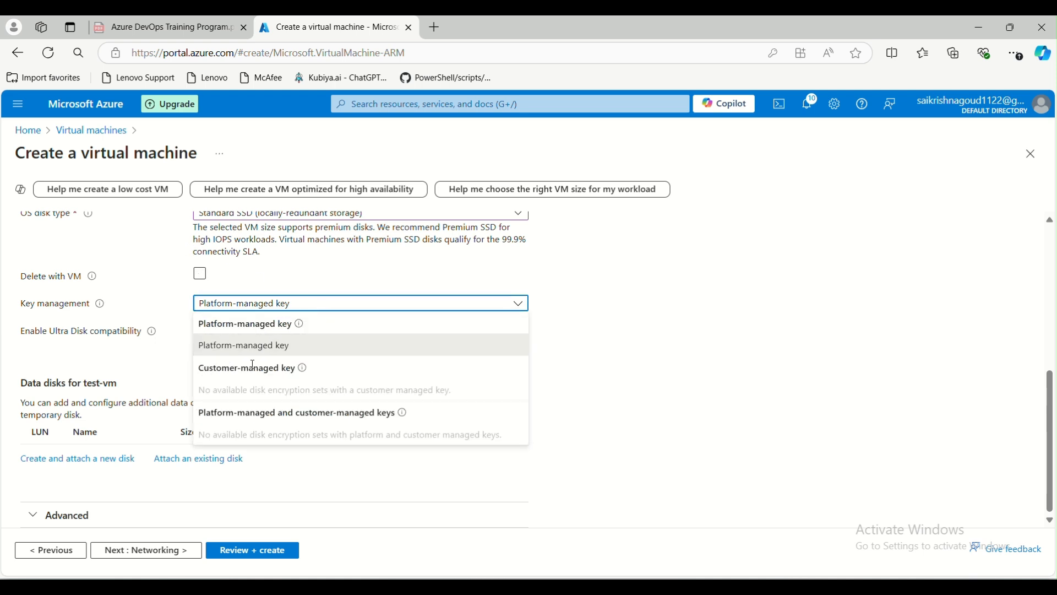
left_click(155, 368)
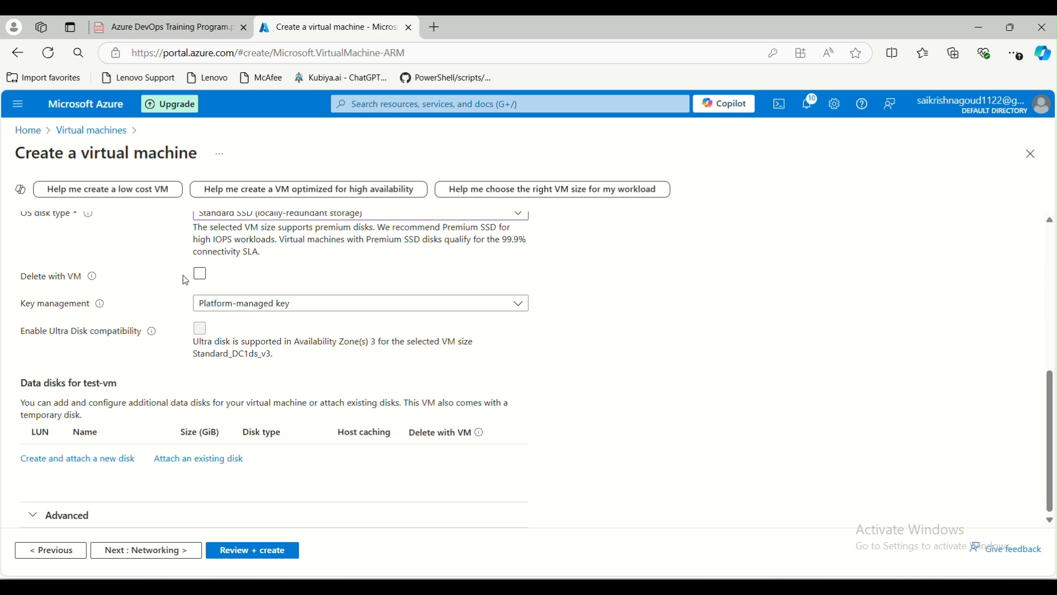
scroll(221, 306, "up", 1)
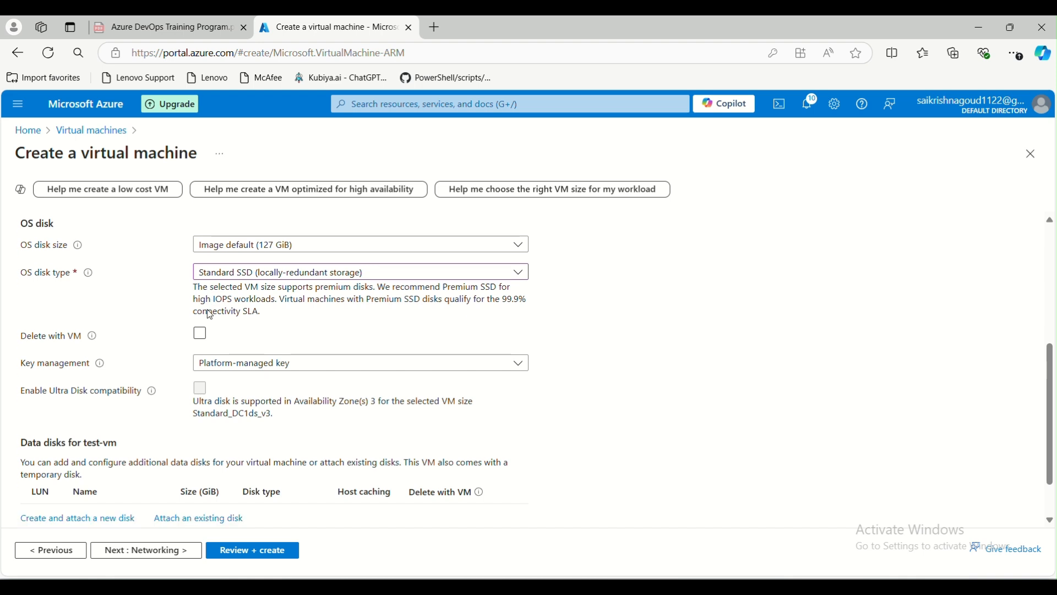
scroll(264, 373, "down", 1)
left_click(265, 305)
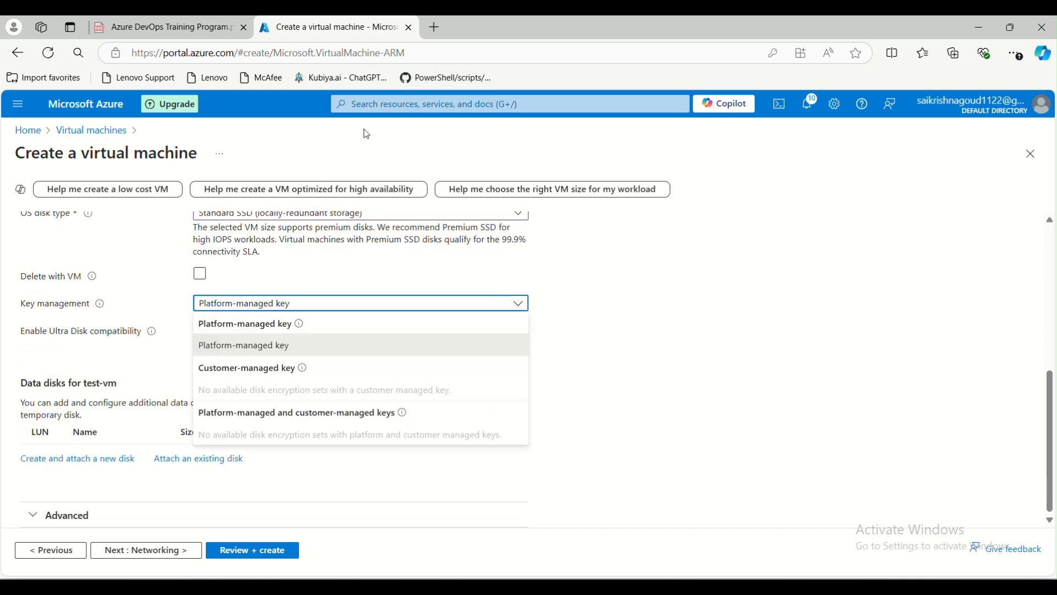
left_click(122, 358)
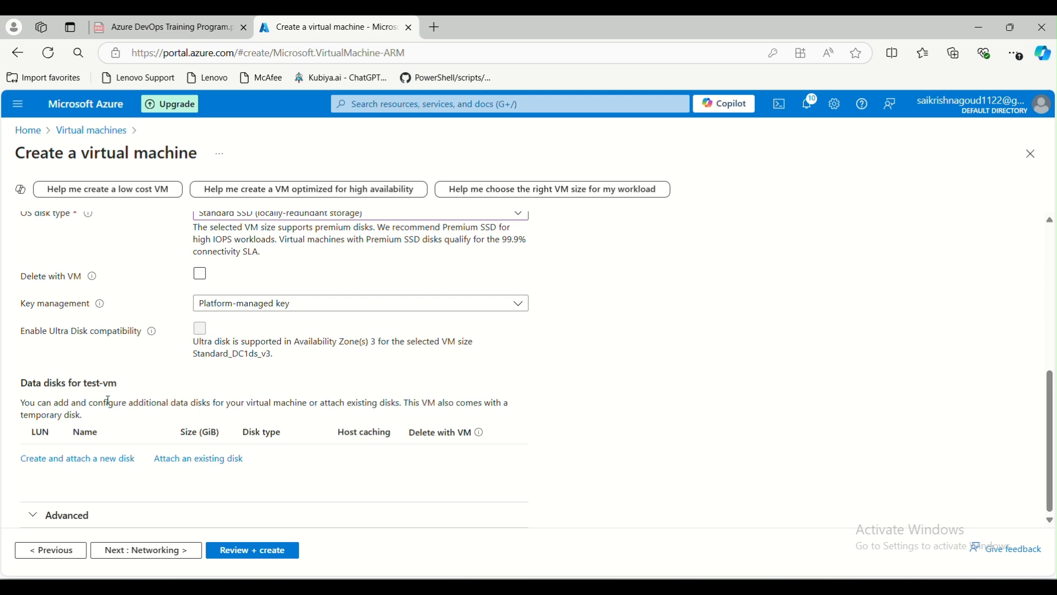
scroll(154, 359, "up", 3)
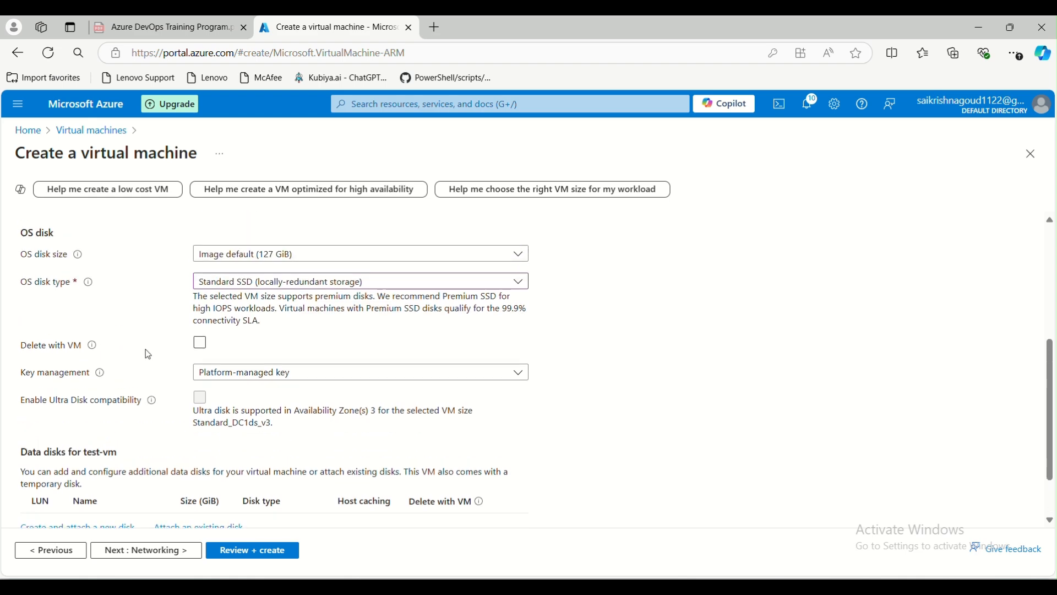
scroll(90, 375, "down", 3)
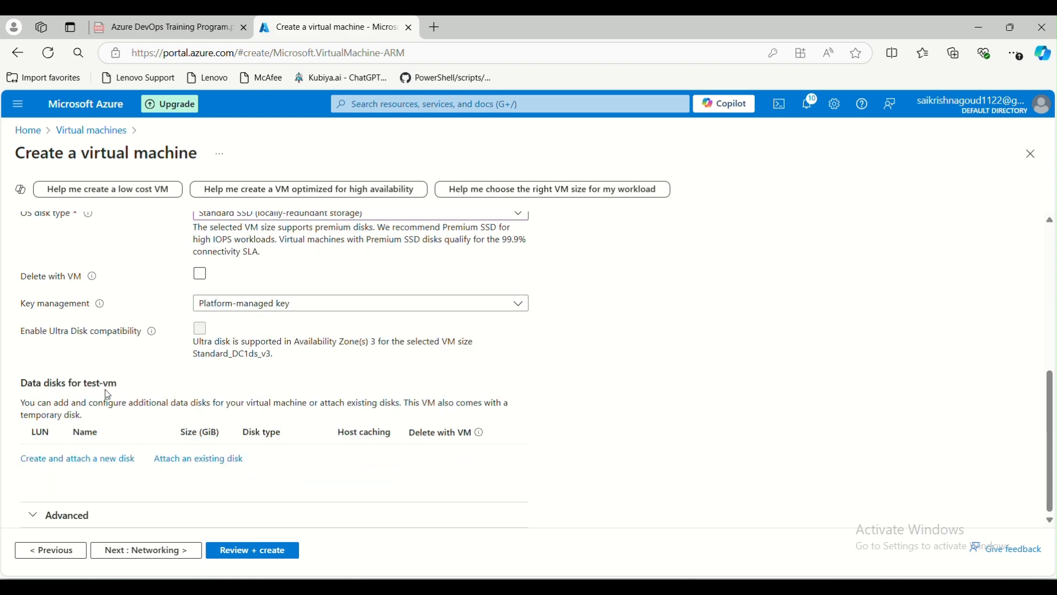
left_click_drag(23, 384, 71, 384)
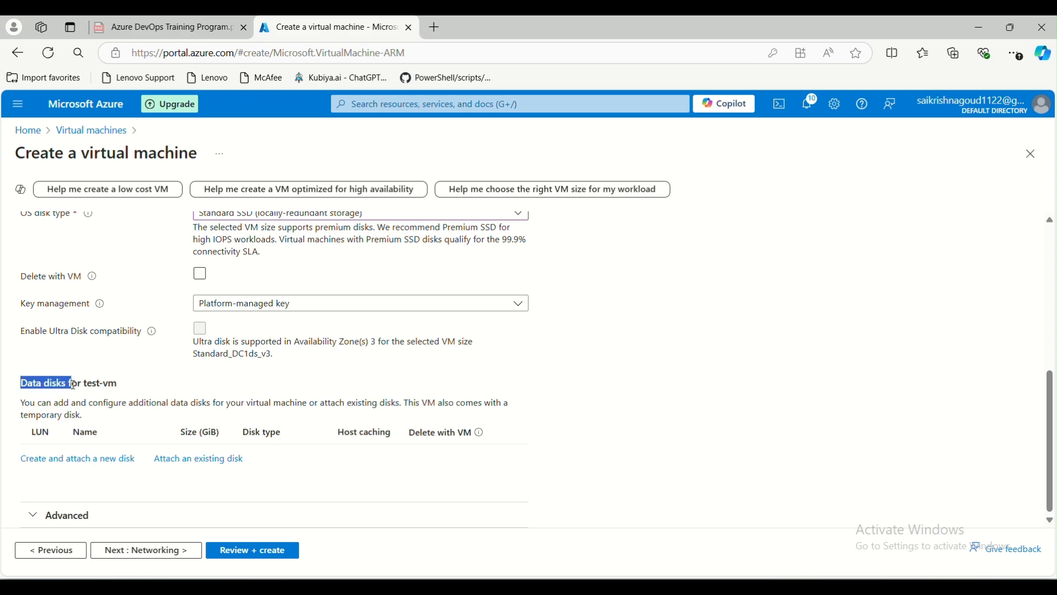
scroll(53, 355, "up", 3)
left_click_drag(23, 301, 56, 303)
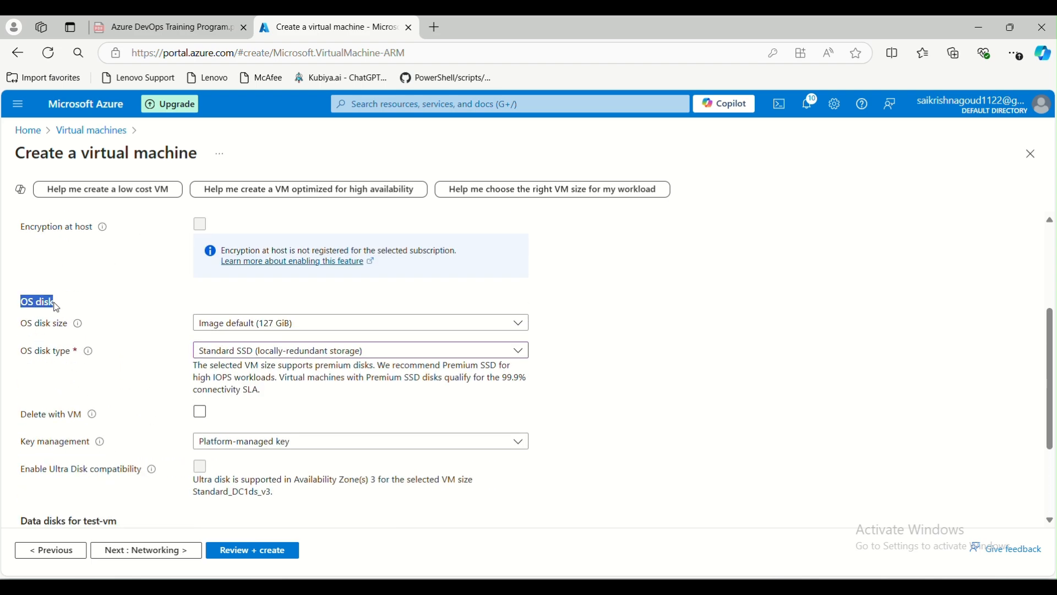
scroll(64, 356, "down", 3)
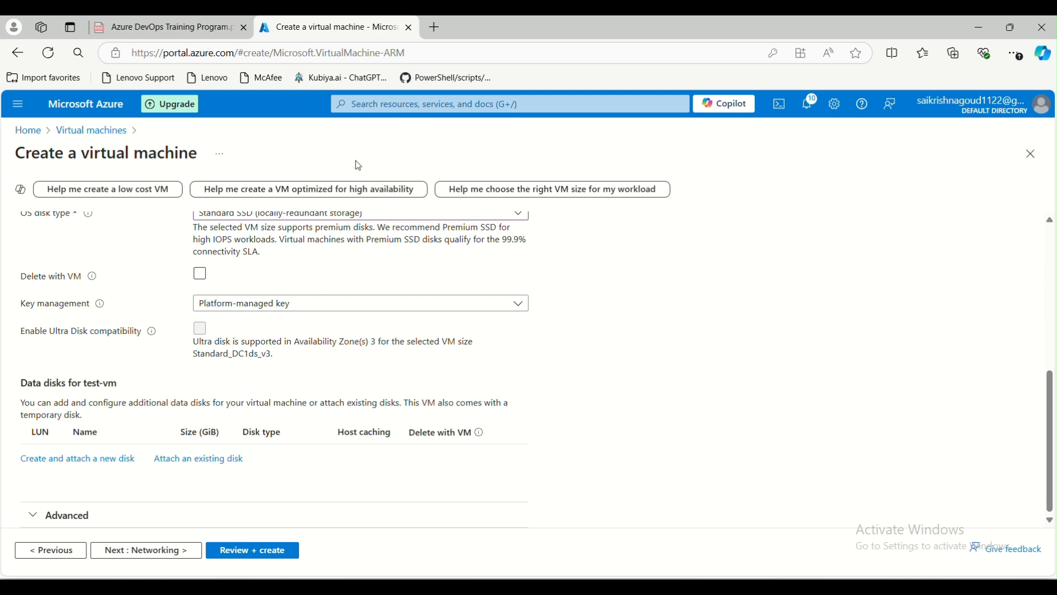
Start new data disk test-vm_DataDisk_0 with Source type None (empty disk), then open its size choices.
left_click(52, 461)
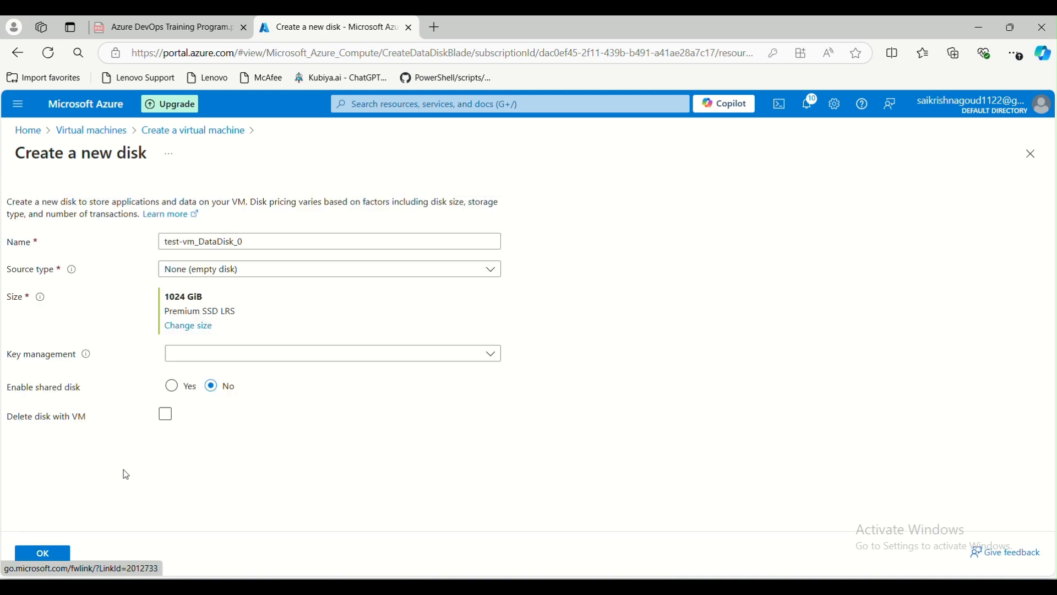
left_click_drag(165, 238, 242, 246)
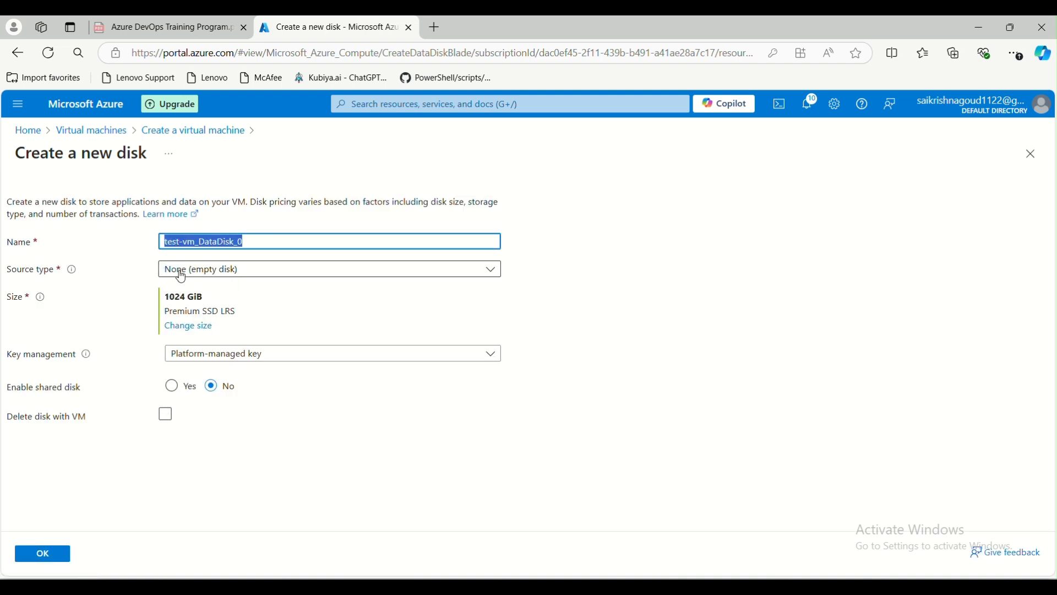
left_click(269, 277)
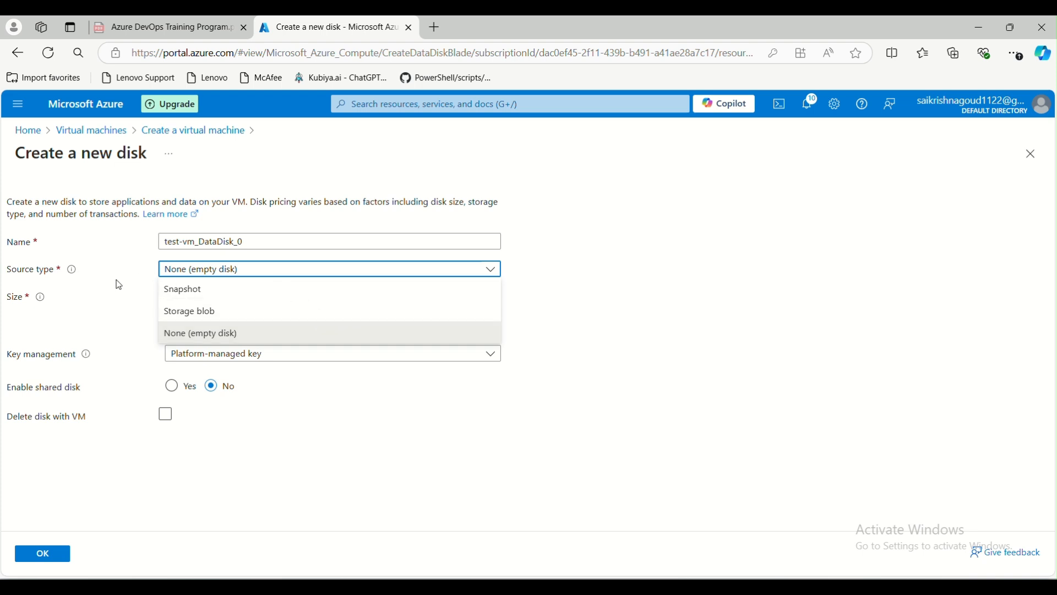
left_click(226, 333)
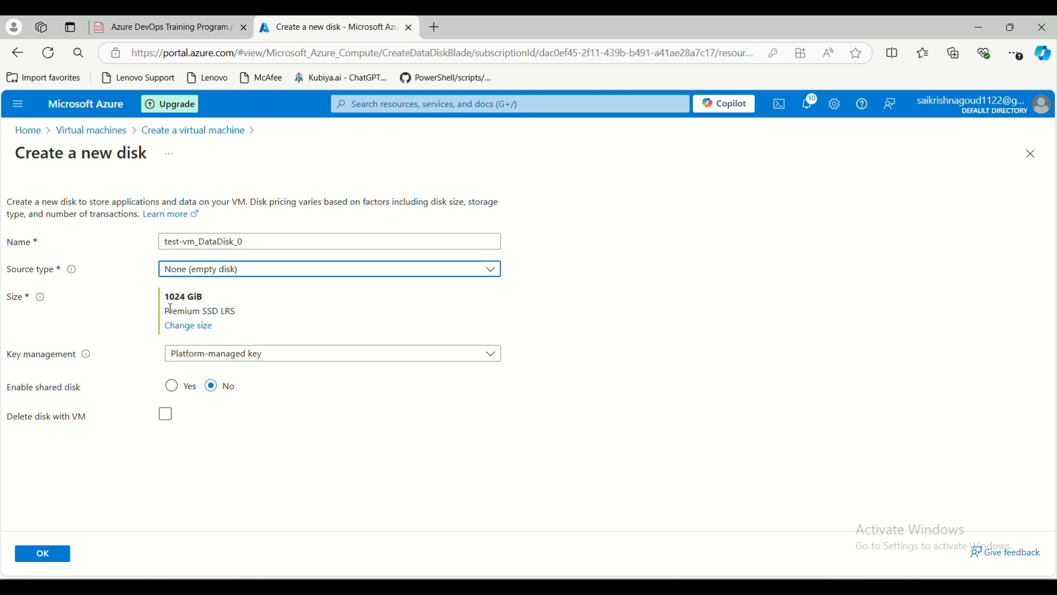
left_click_drag(167, 300, 213, 303)
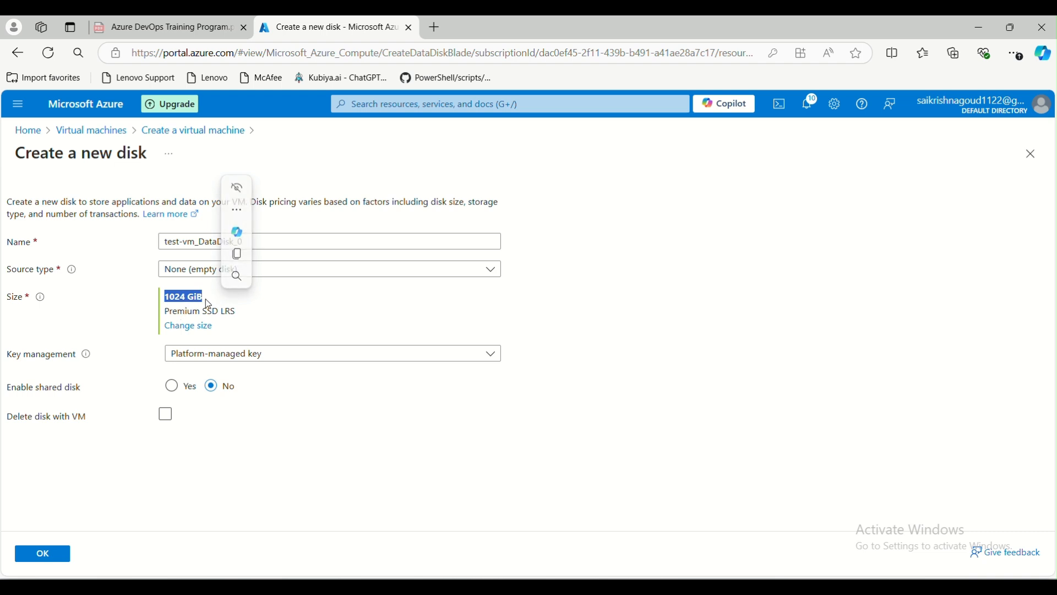
left_click(193, 328)
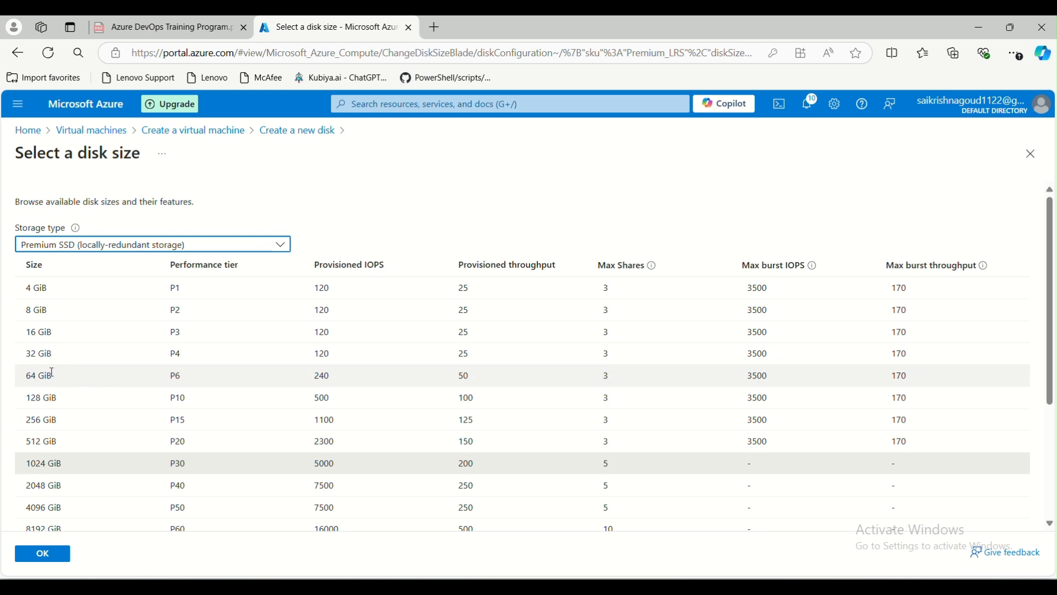
Enter 50 as the custom disk size in GiB, leave performance tier unset, and confirm.
scroll(716, 428, "down", 4)
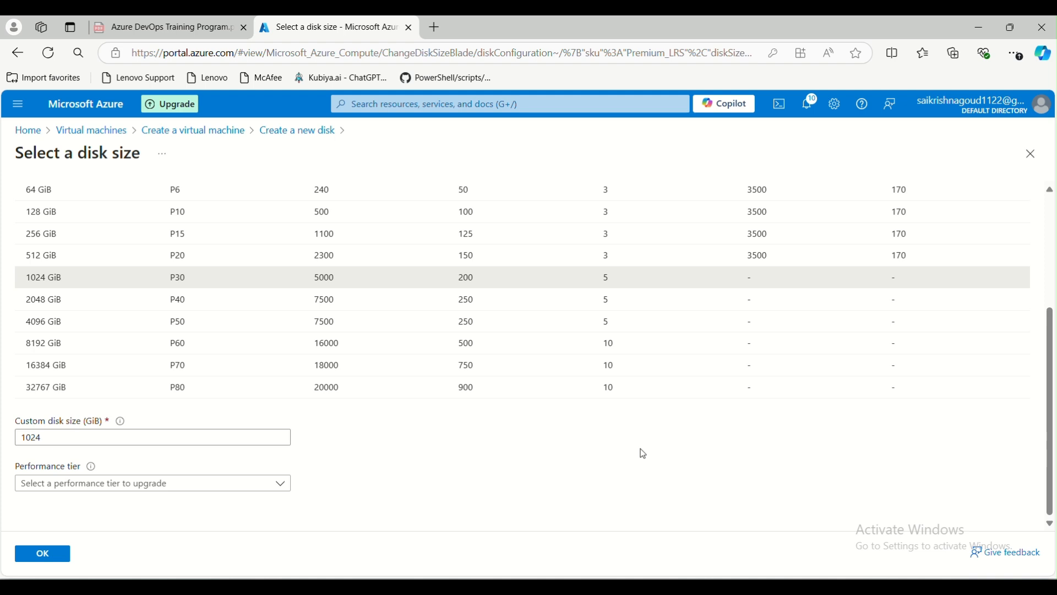
left_click_drag(75, 437, 18, 436)
type("50")
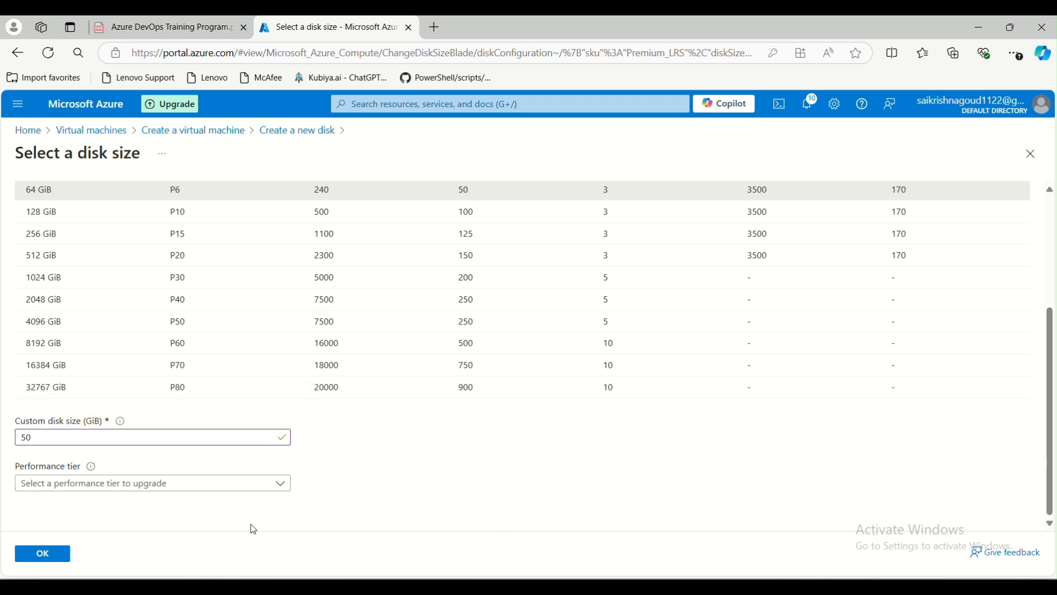
left_click(276, 484)
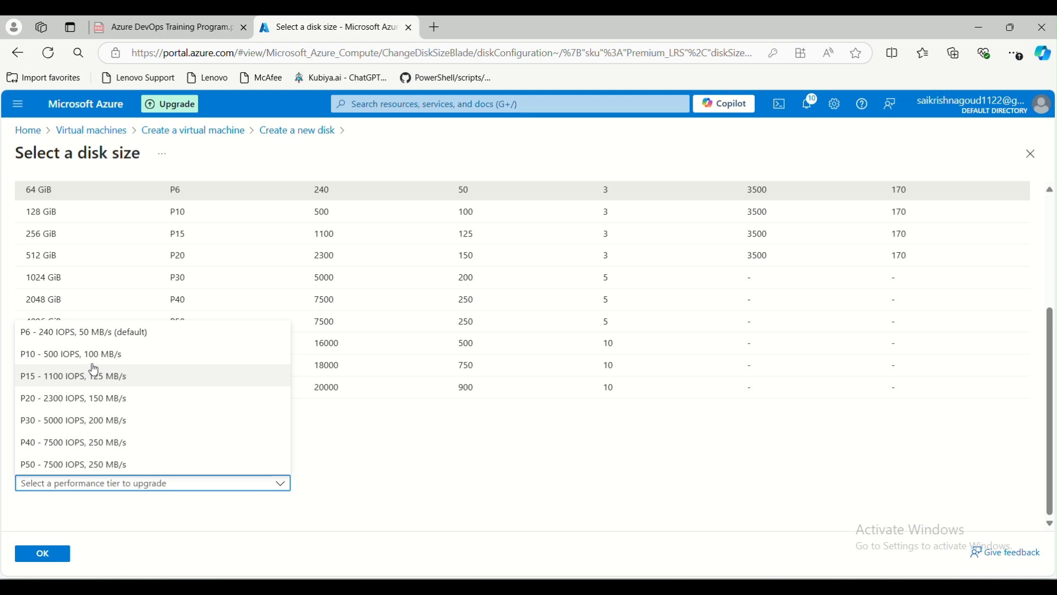
left_click(307, 524)
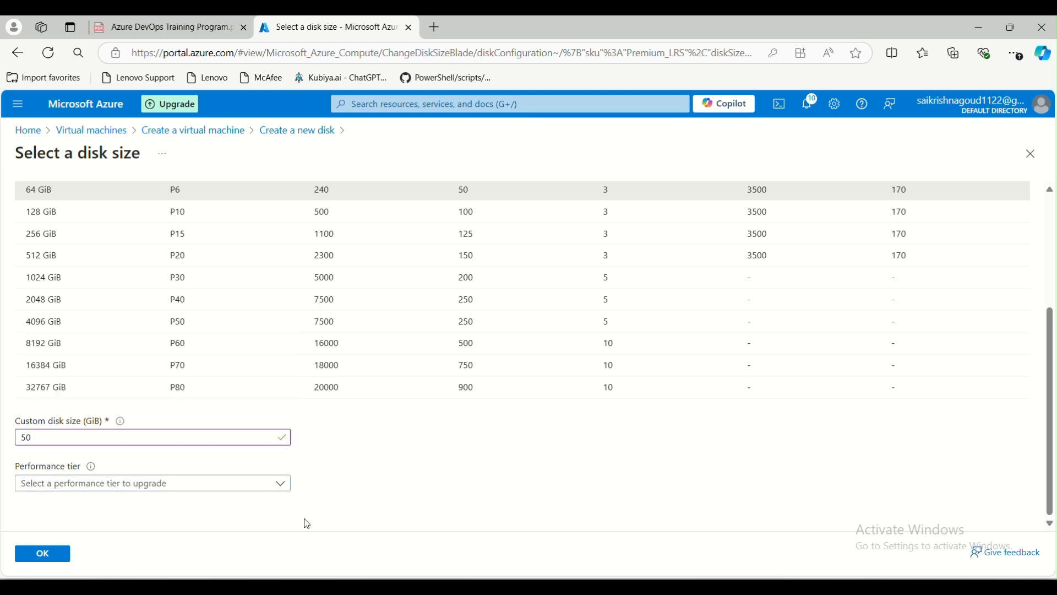
mouse_move(82, 467)
left_click(42, 554)
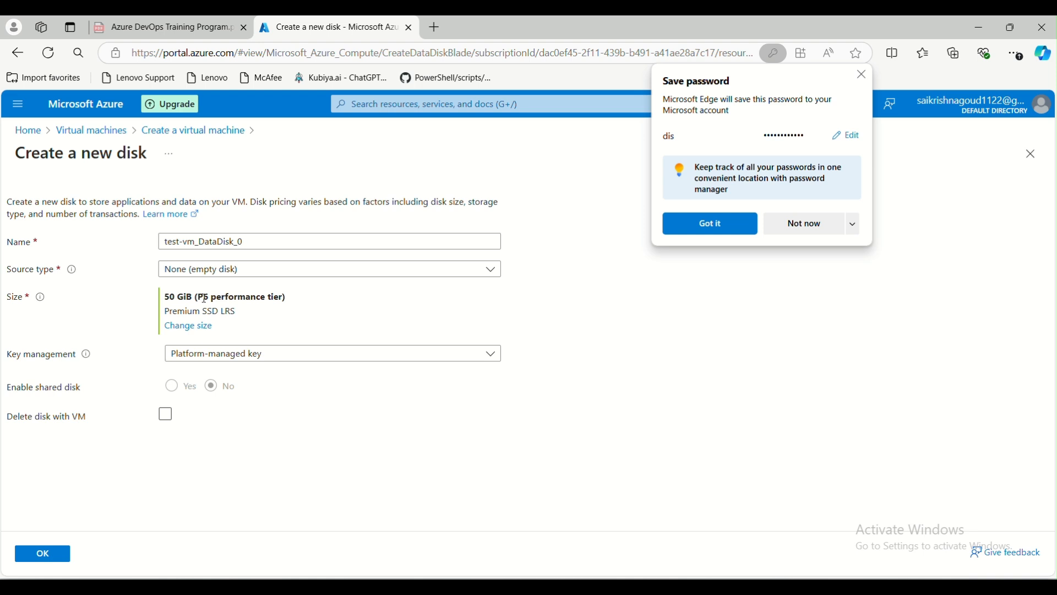
Keep Platform-managed key for the new disk, try the shared and delete options, then switch to Paint.
left_click(266, 353)
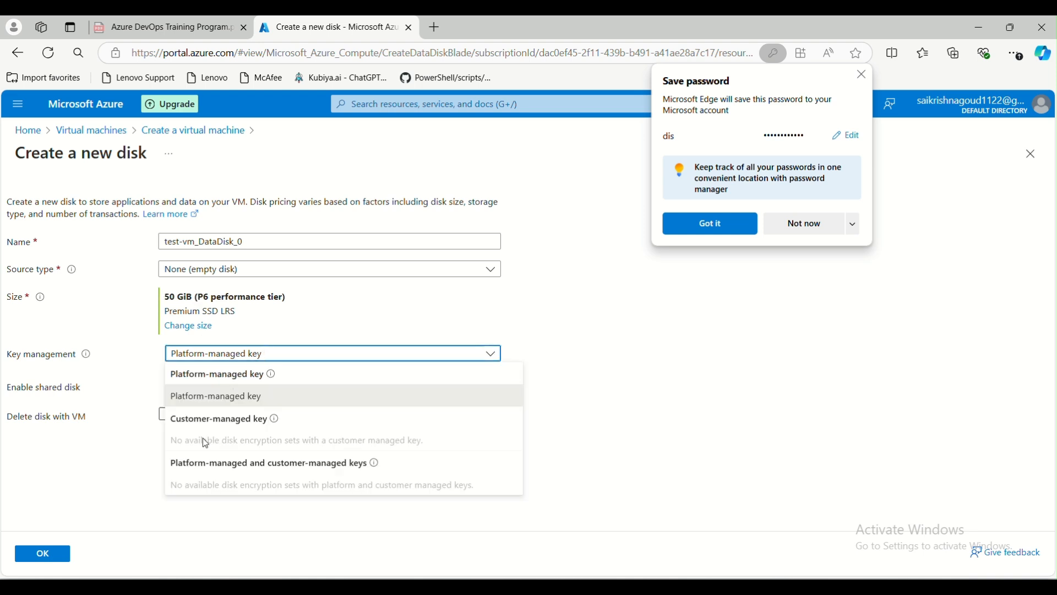
left_click(218, 400)
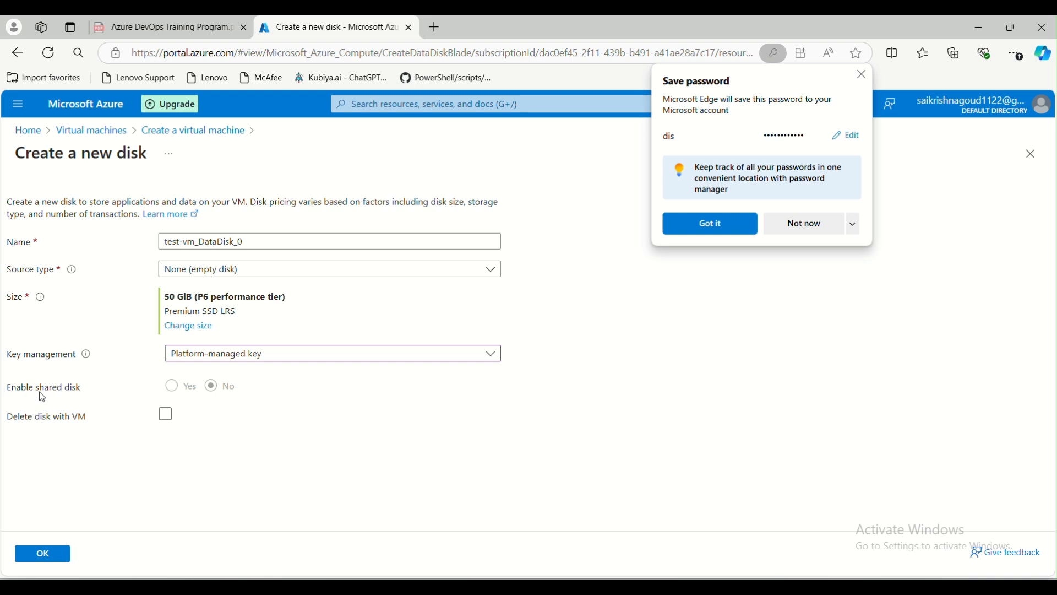
double_click(170, 387)
left_click(288, 435)
left_click(166, 414)
mouse_move(654, 587)
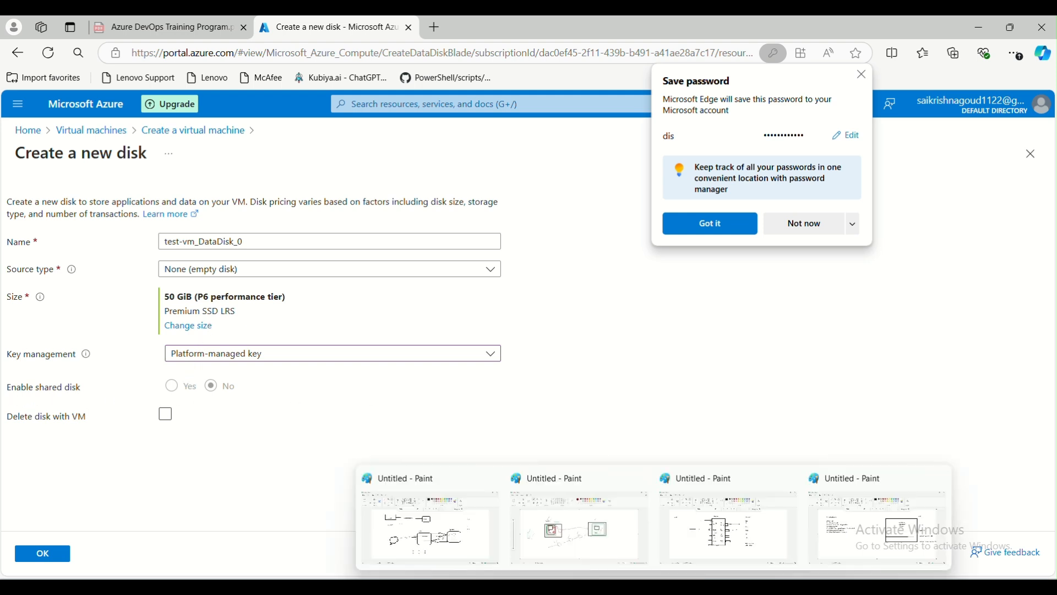
left_click(770, 556)
Draw three rectangles below the topic list in the Paint diagram.
left_click(465, 356)
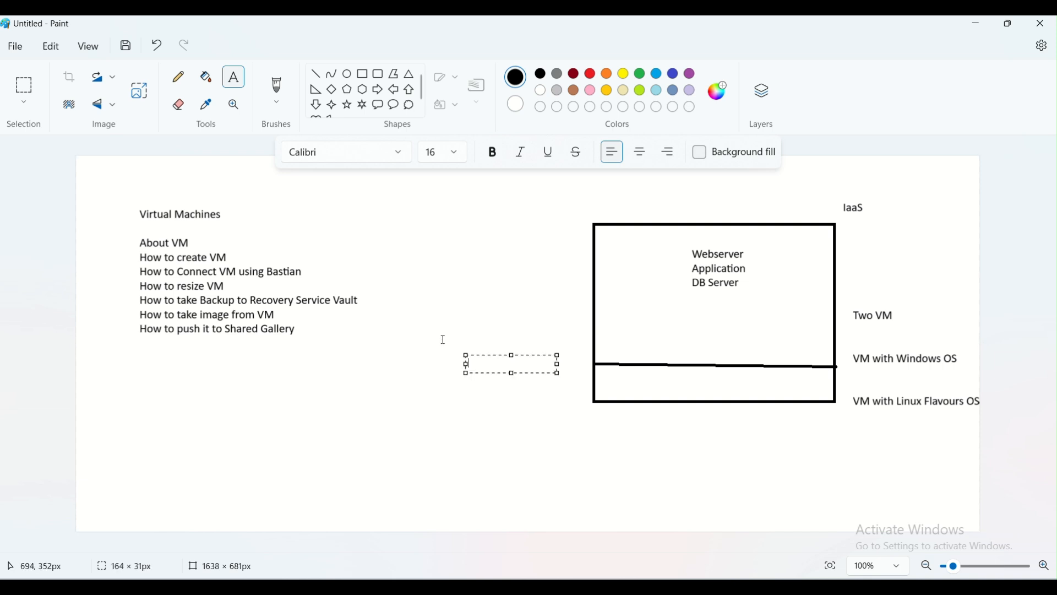
left_click(363, 74)
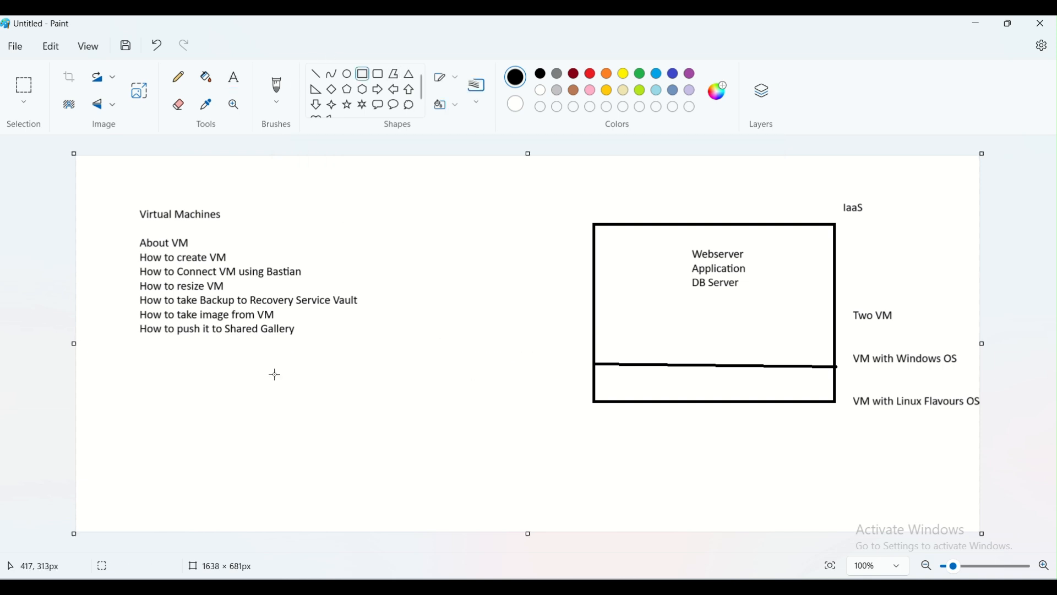
left_click_drag(227, 374, 301, 438)
left_click_drag(342, 370, 407, 435)
left_click_drag(444, 371, 510, 434)
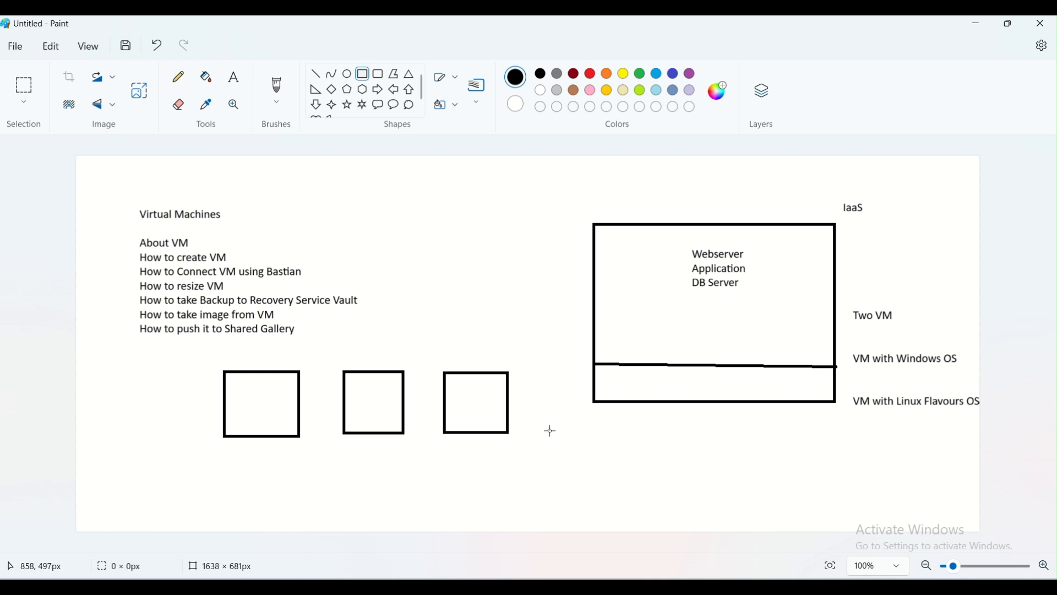
Add a small circle linked by pencil lines to the boxes, then Alt+Tab back to Azure.
left_click(347, 73)
left_click_drag(325, 463, 360, 490)
left_click(414, 476)
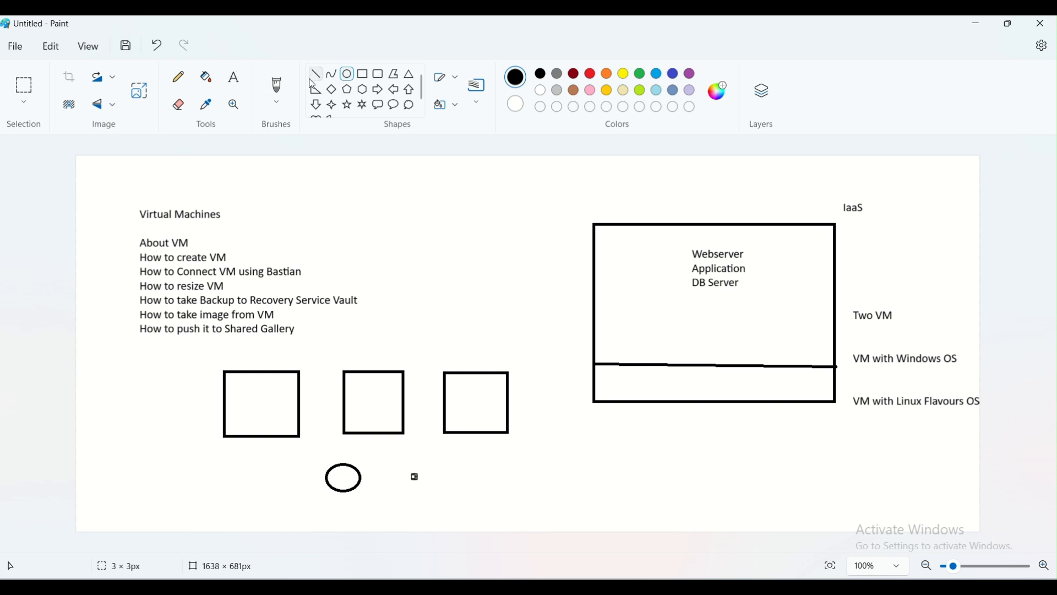
left_click(178, 77)
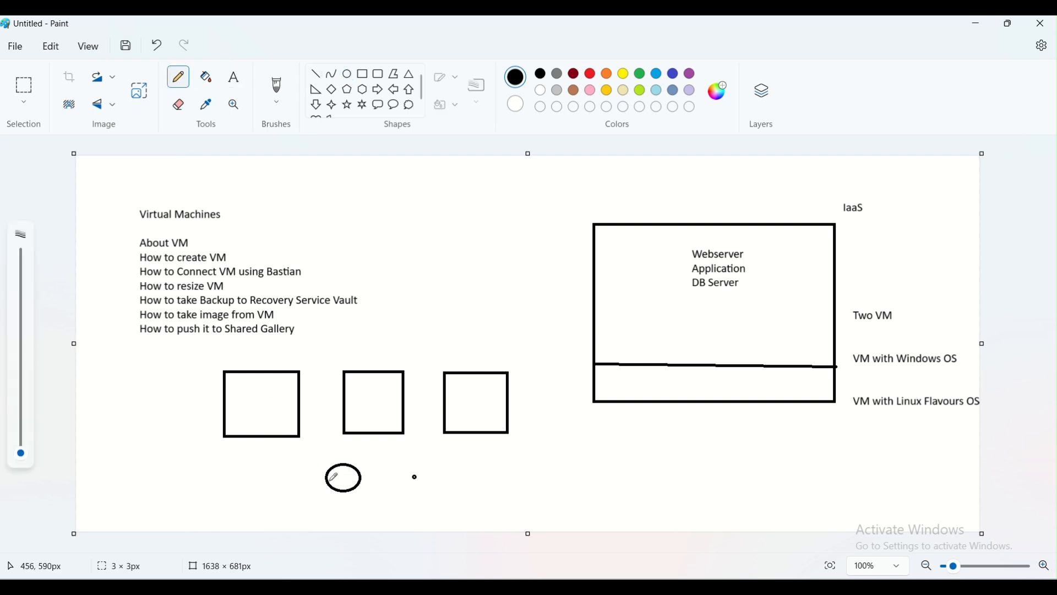
left_click_drag(330, 469, 269, 422)
left_click_drag(355, 465, 376, 410)
mouse_move(352, 484)
left_mouse_down()
mouse_move(402, 477)
mouse_move(485, 419)
left_mouse_up()
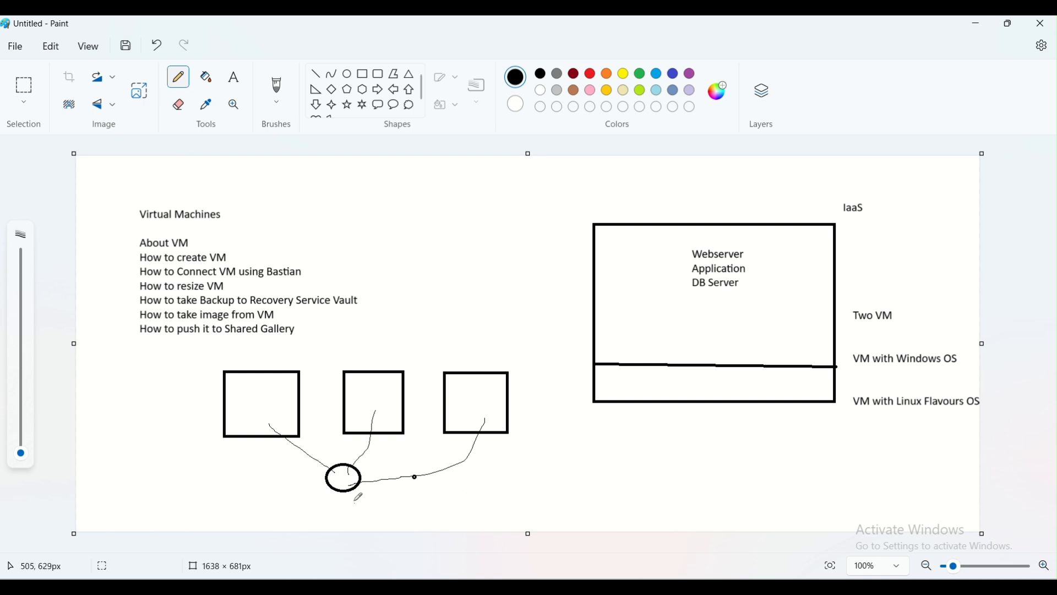
key("alt+Tab")
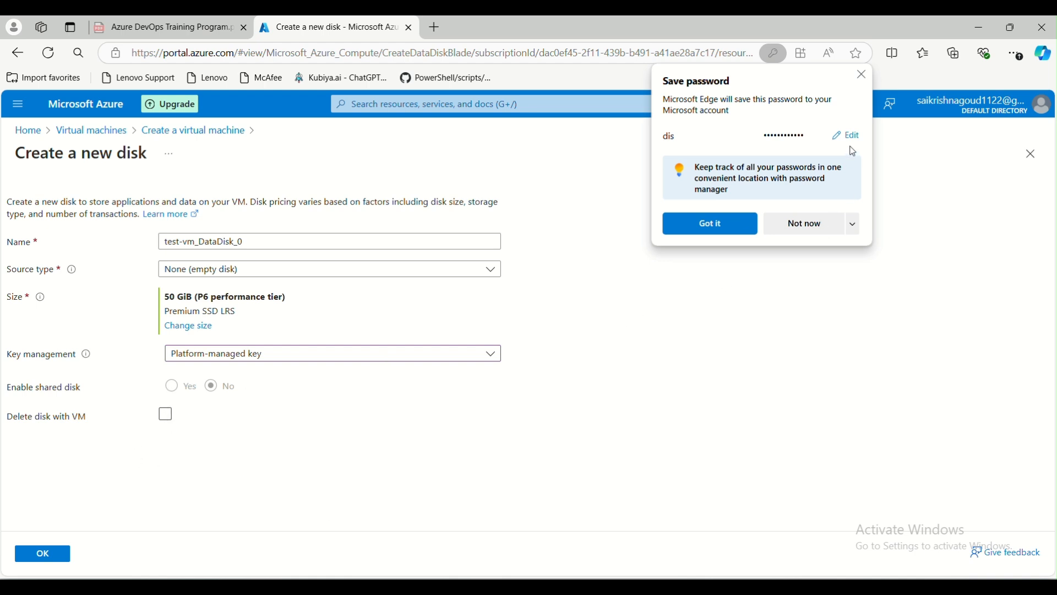
Attach the 50 GiB test-vm_DataDisk_0 with Delete disk with VM ticked.
left_click(863, 75)
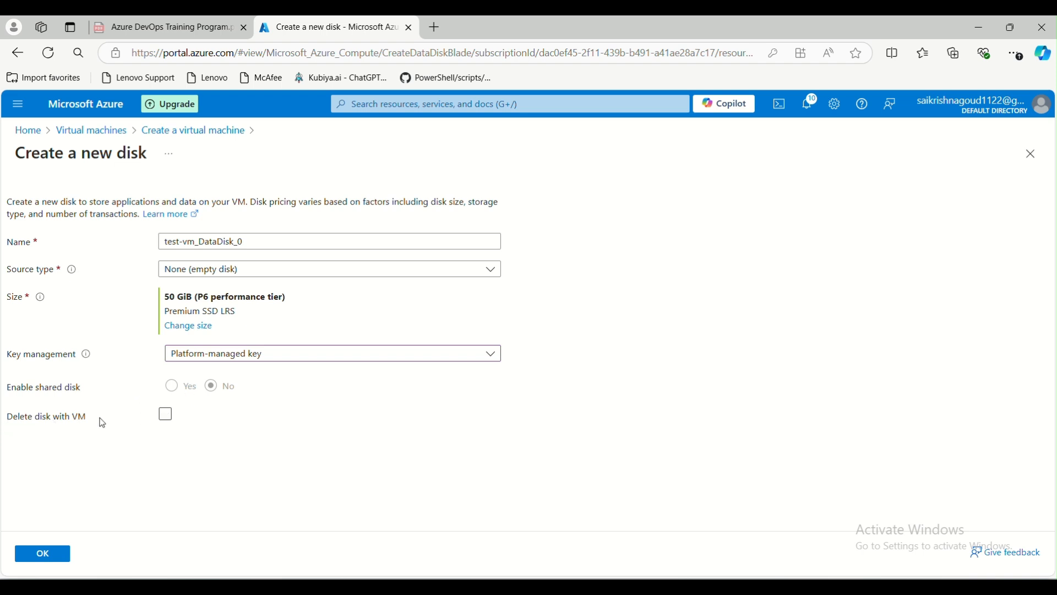
left_click(167, 418)
left_click(44, 554)
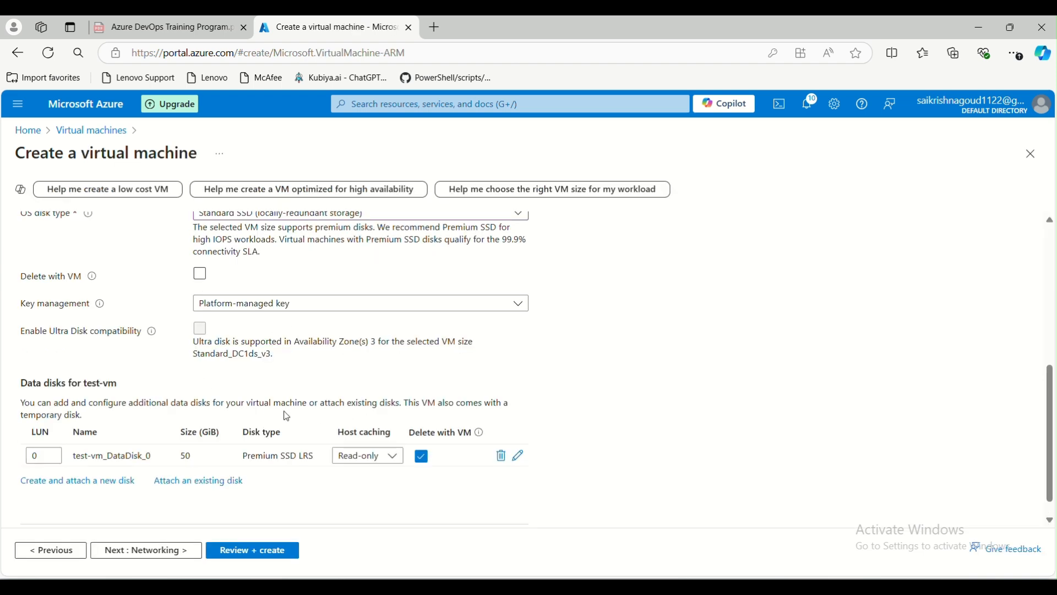
Add an existing-disk row, find no disks available, and remove the unused LUN 1 row.
left_click(196, 481)
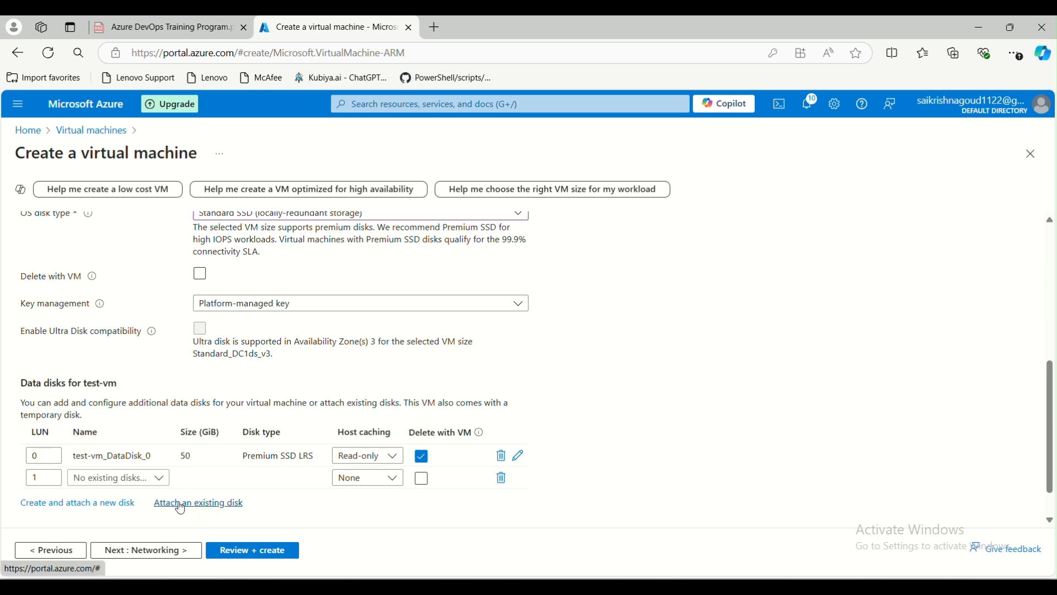
left_click(161, 478)
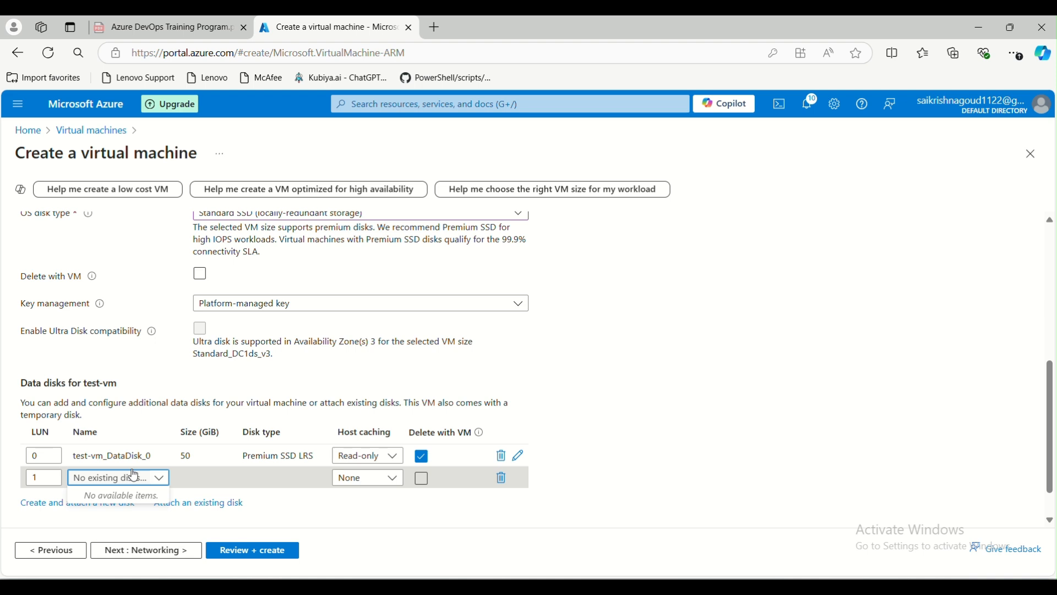
left_click(329, 522)
left_click(503, 478)
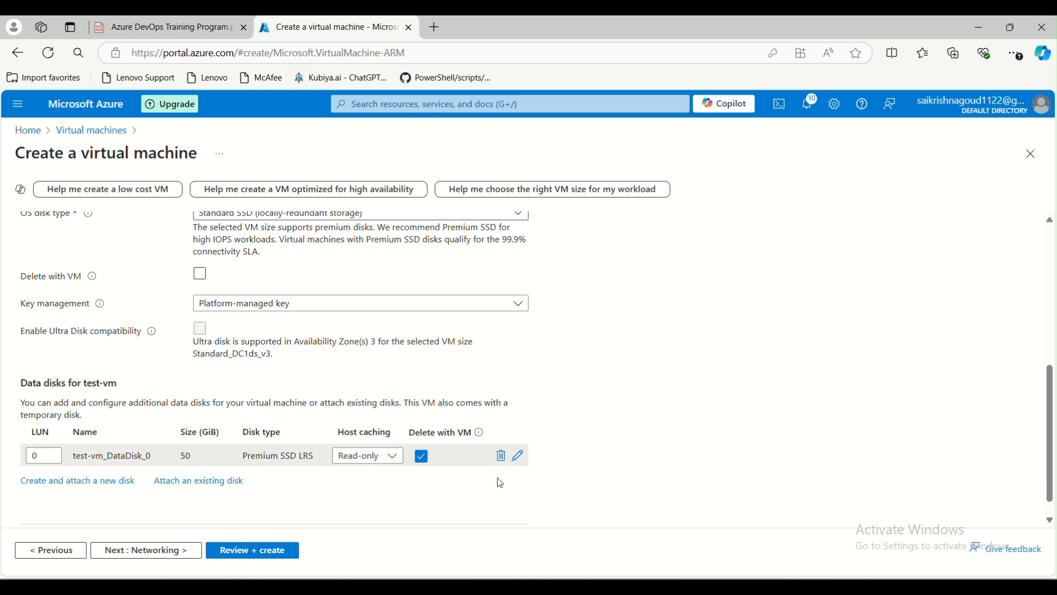
On the Networking tab, set Public IP to None.
left_click(177, 555)
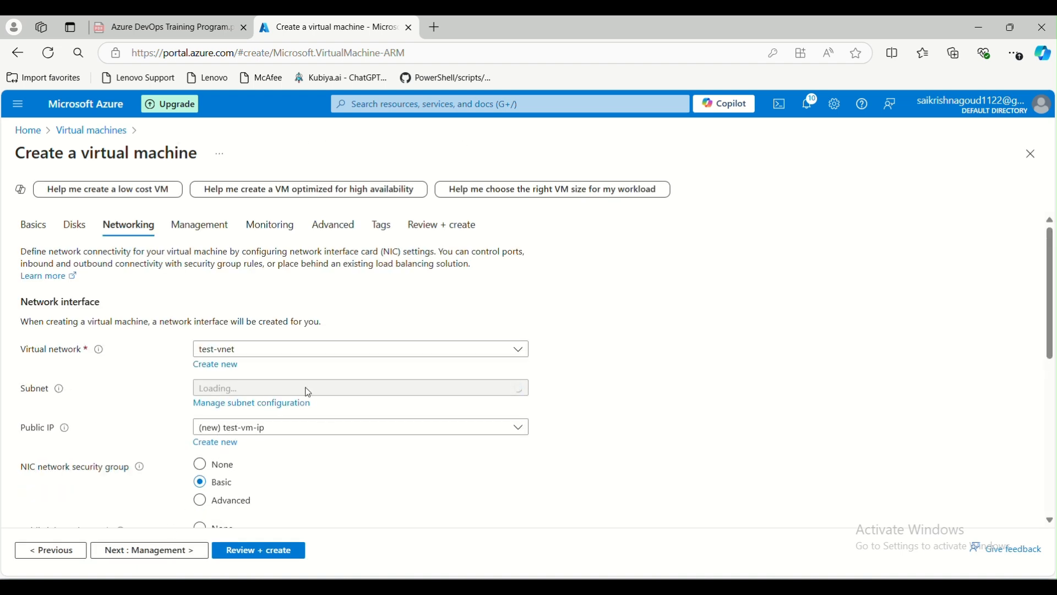
scroll(294, 370, "down", 1)
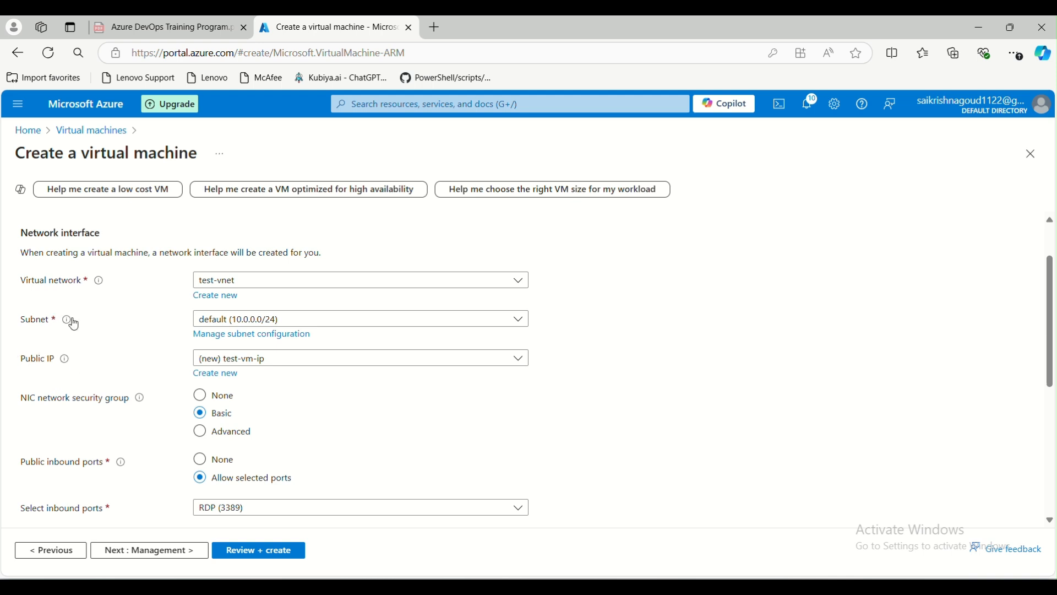
left_click(263, 359)
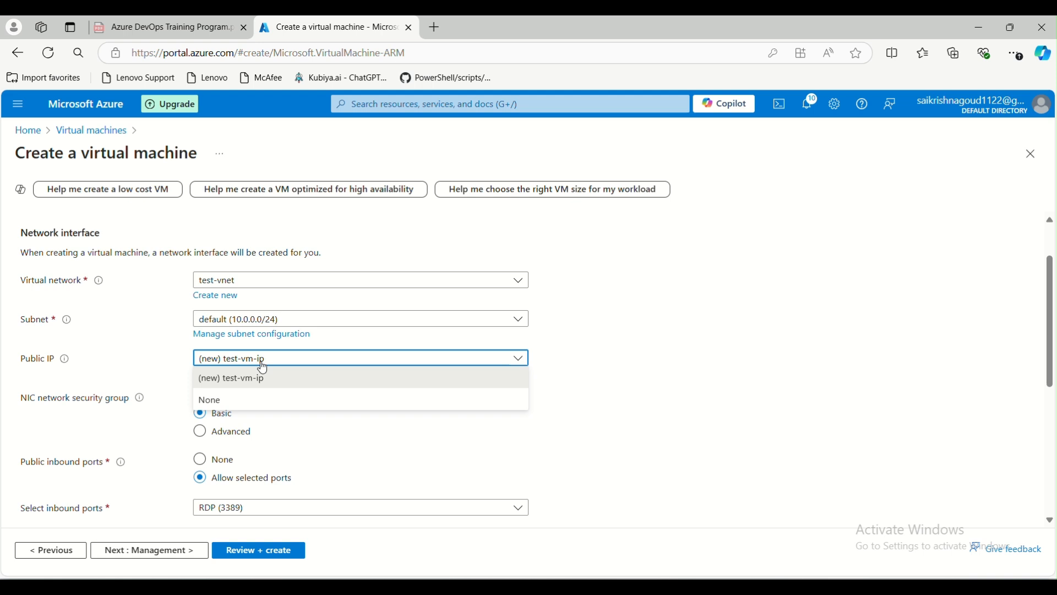
left_click(234, 400)
scroll(107, 405, "down", 1)
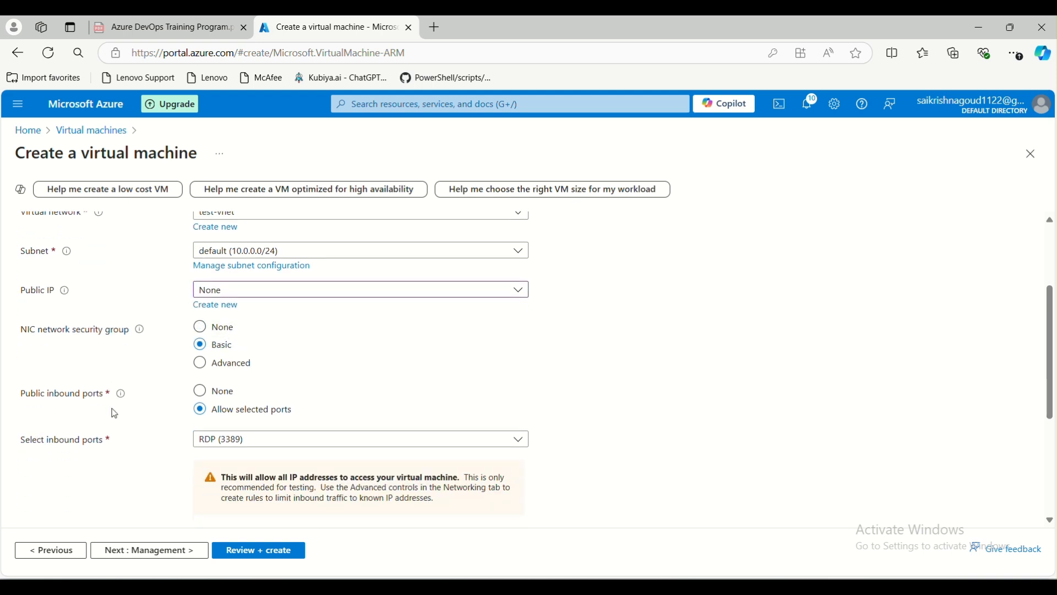
left_click(258, 293)
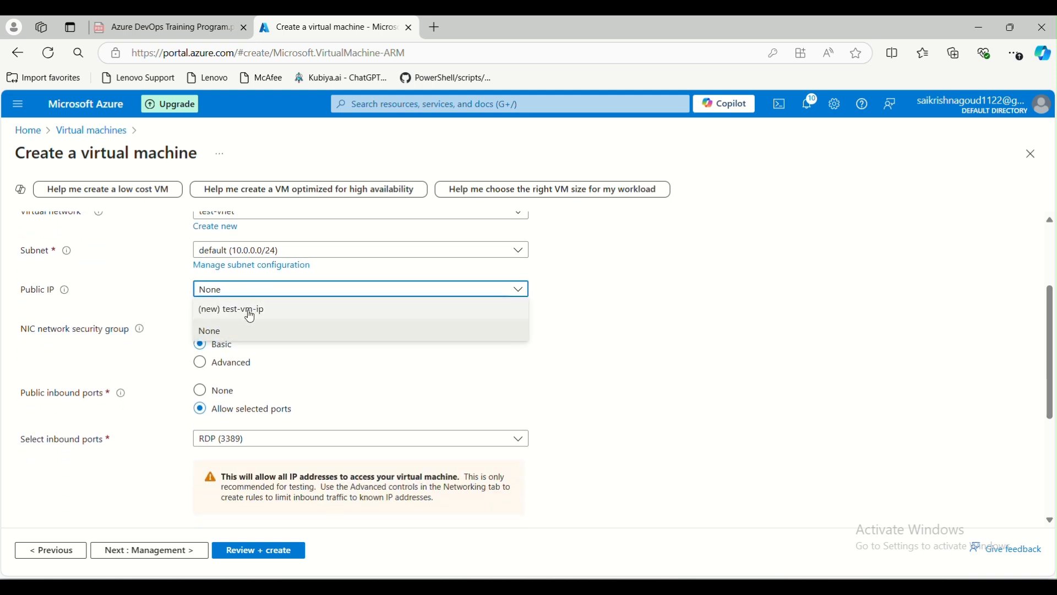
left_click(252, 308)
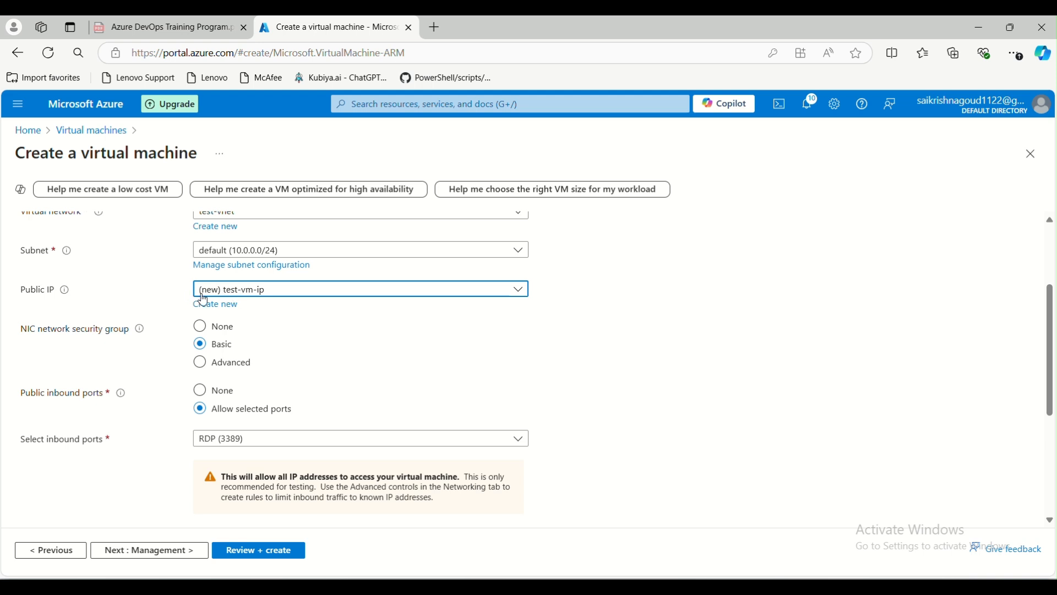
left_click(226, 289)
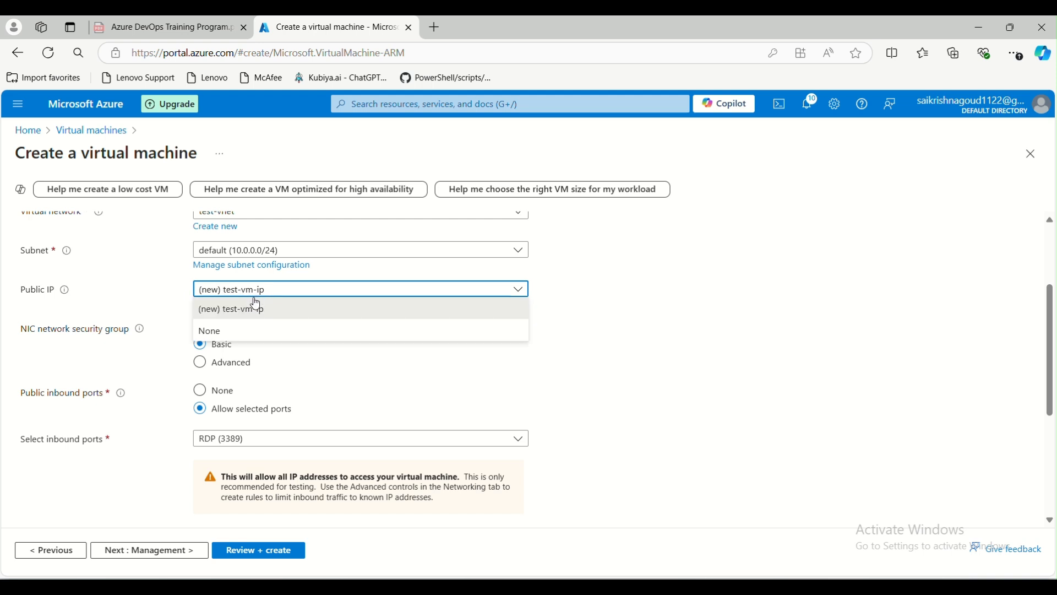
left_click(238, 332)
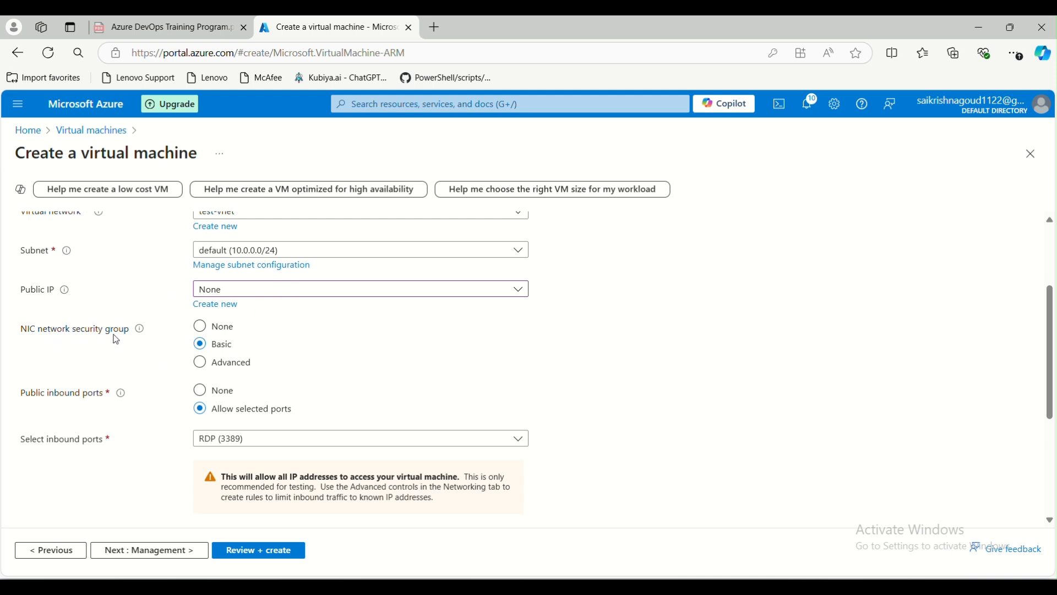
scroll(247, 362, "down", 1)
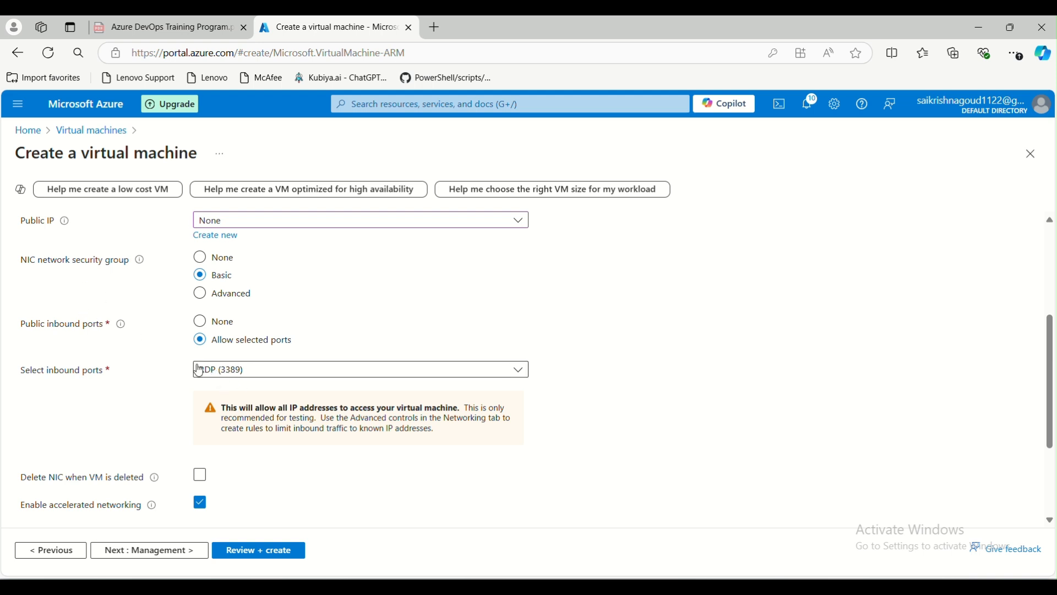
Set the NIC network security group to Advanced, using the new test-vm-nsg.
left_click(201, 259)
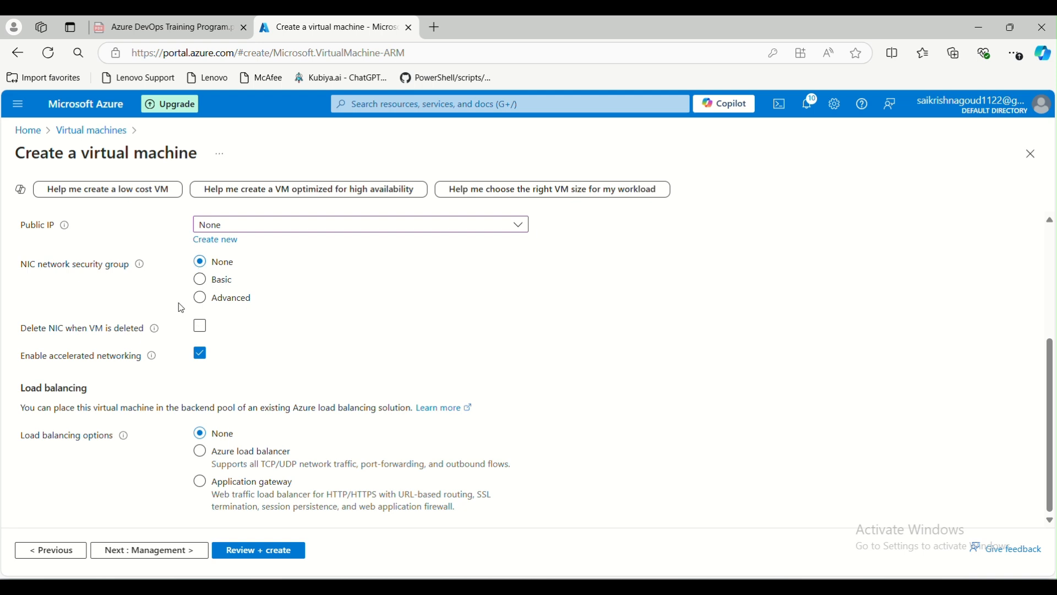
scroll(183, 310, "up", 4)
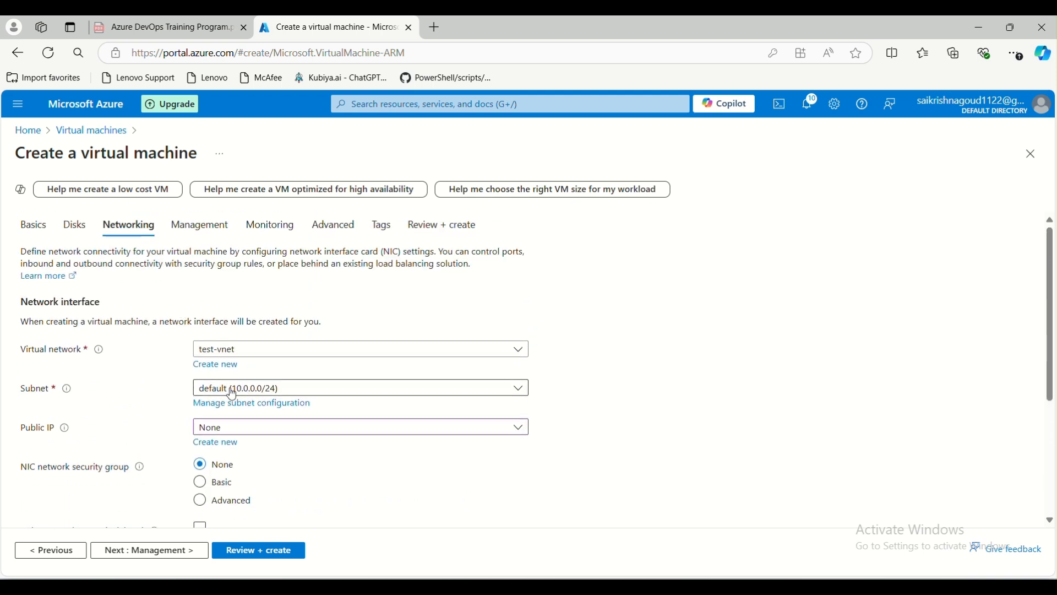
scroll(235, 398, "down", 3)
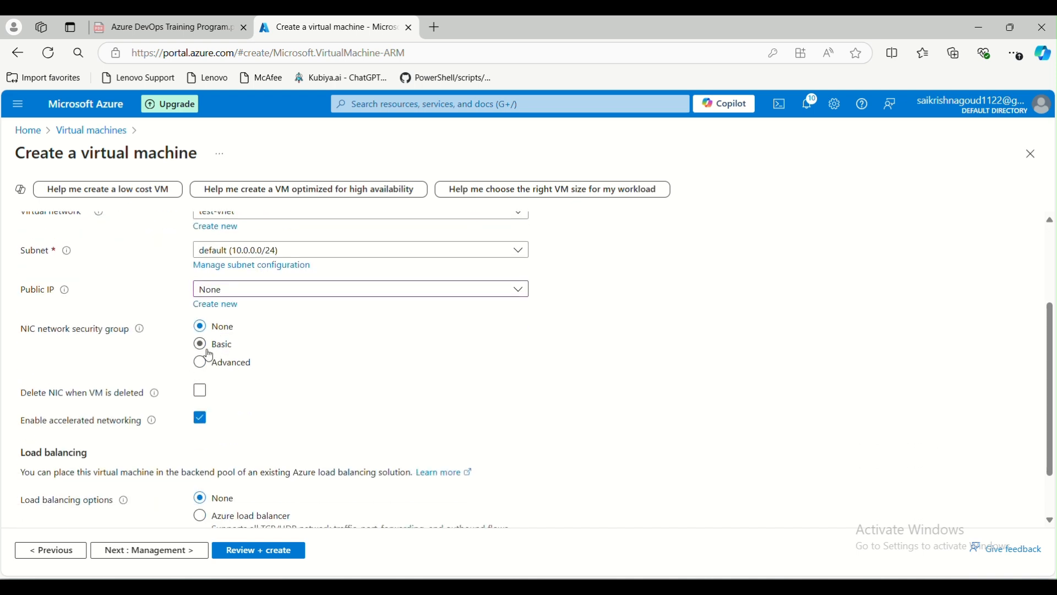
left_click(201, 344)
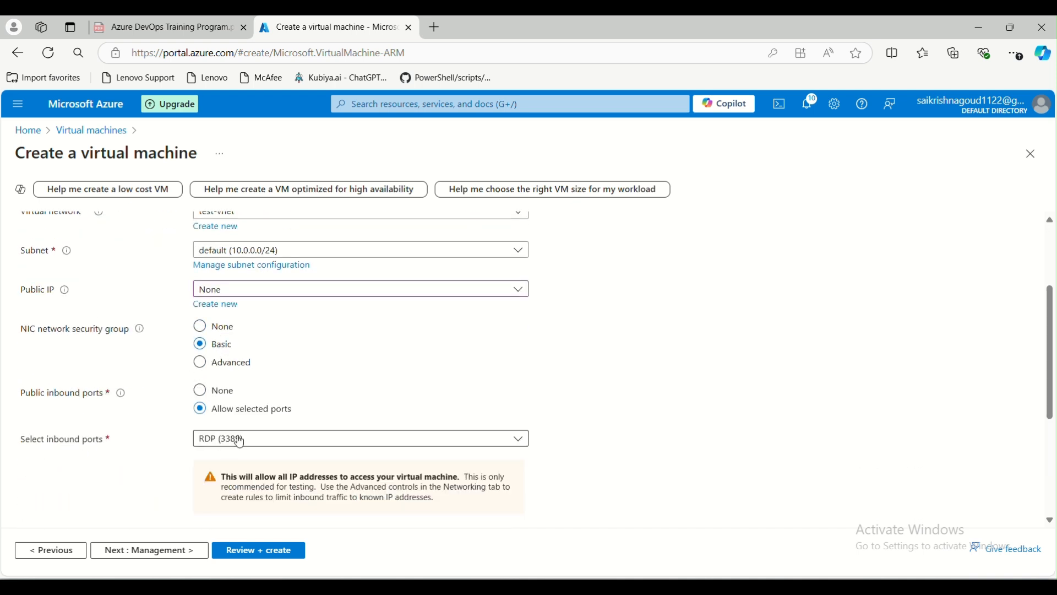
left_click(234, 363)
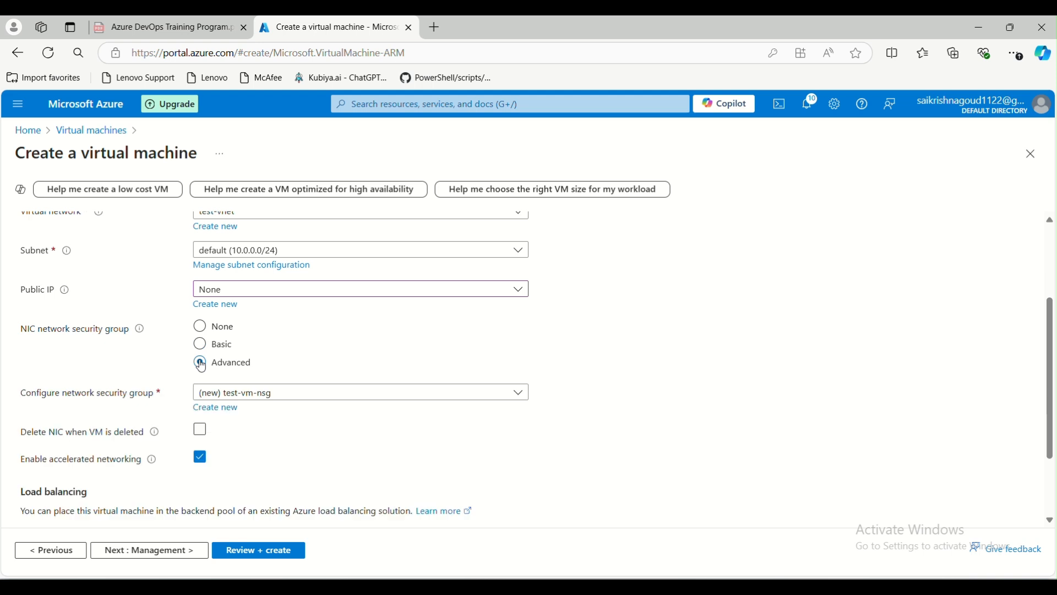
scroll(232, 418, "down", 2)
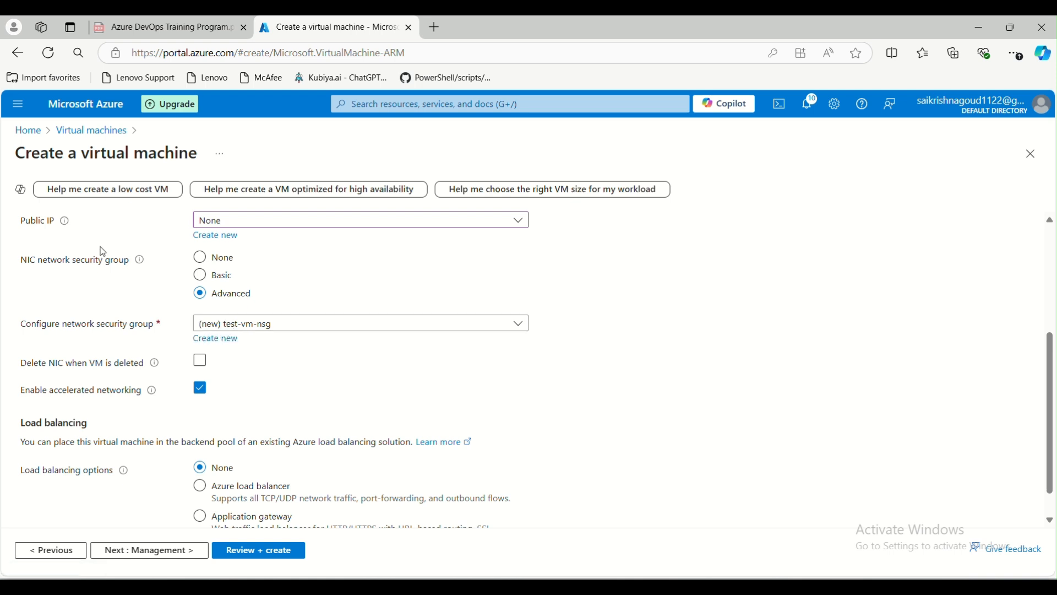
Change the NIC network security group from None to Basic.
left_click(200, 257)
scroll(216, 337, "up", 3)
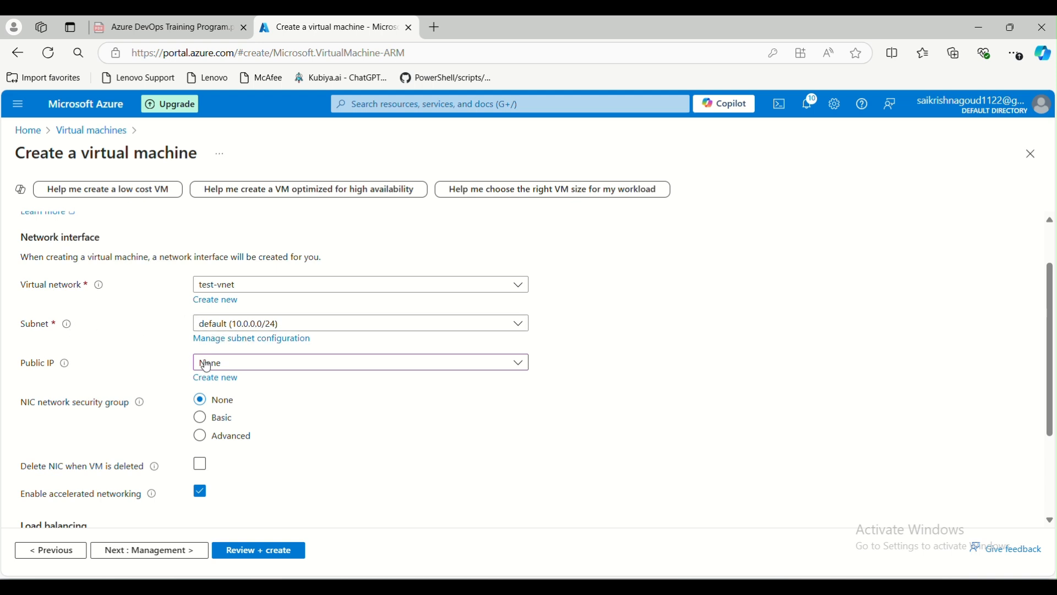
scroll(198, 380, "down", 2)
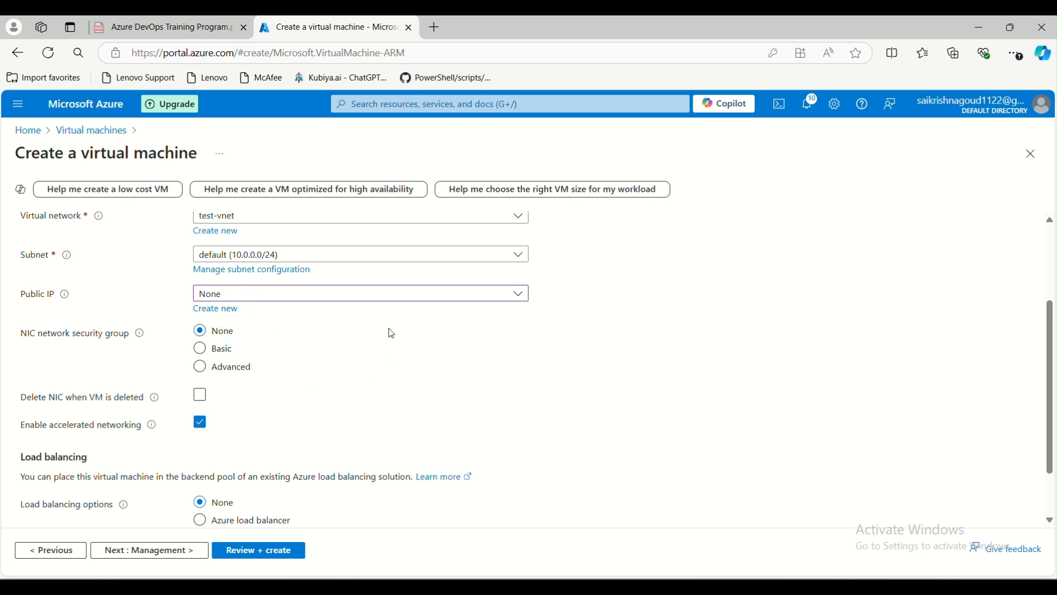
left_click(216, 344)
Review RDP (3389) inbound, accelerated networking on and load balancing set to None.
scroll(217, 344, "down", 1)
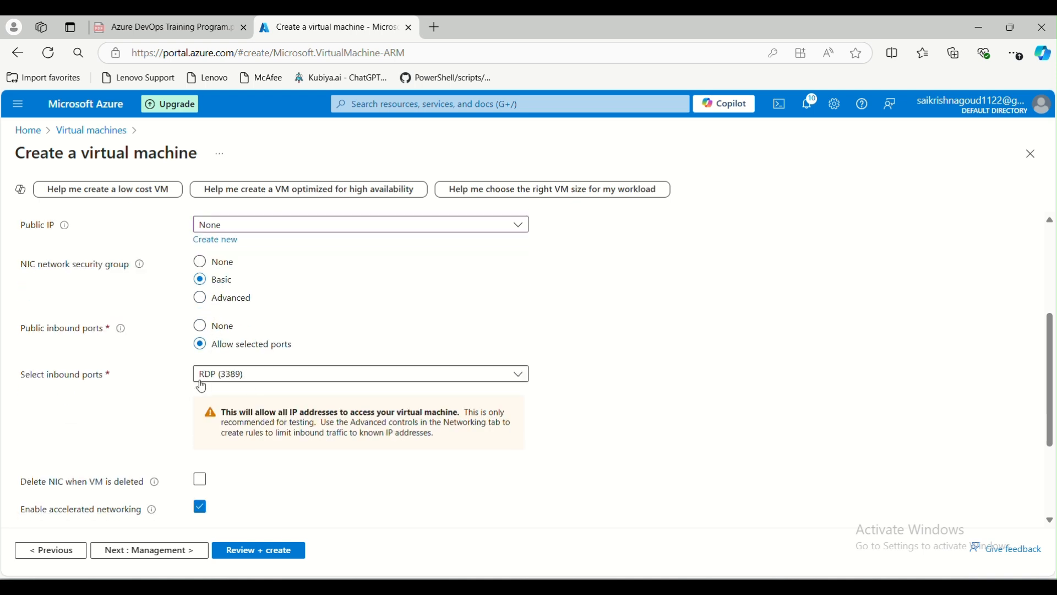
scroll(260, 378, "down", 1)
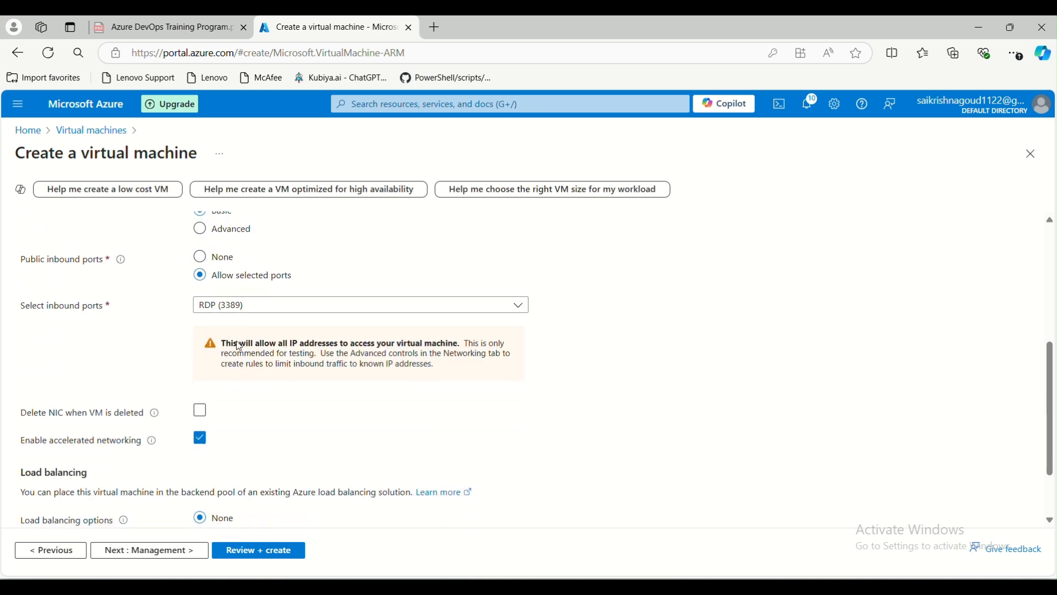
scroll(212, 358, "up", 1)
scroll(206, 363, "down", 1)
scroll(202, 364, "down", 2)
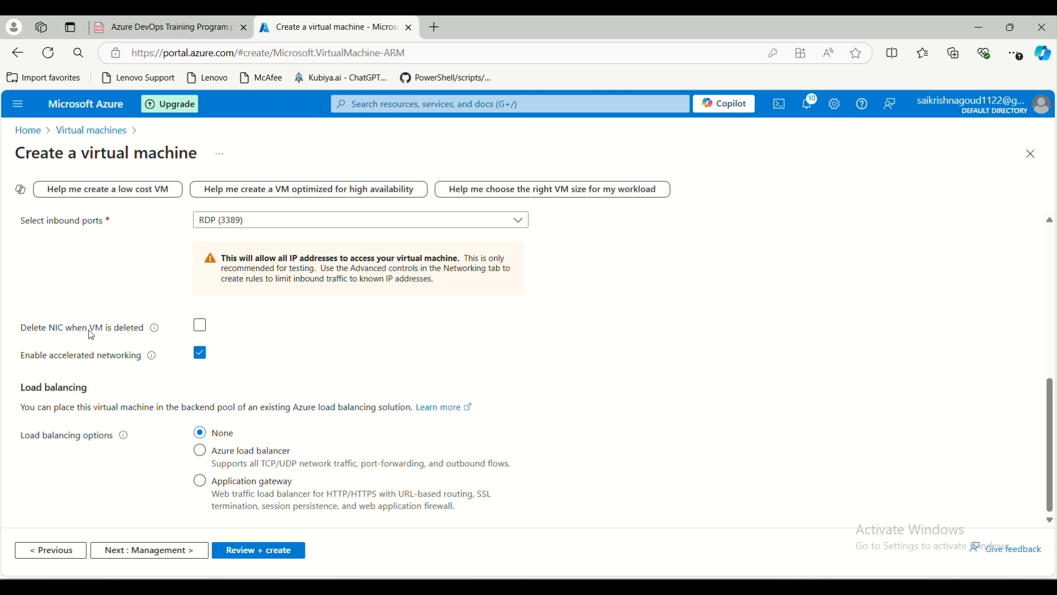
scroll(113, 354, "up", 3)
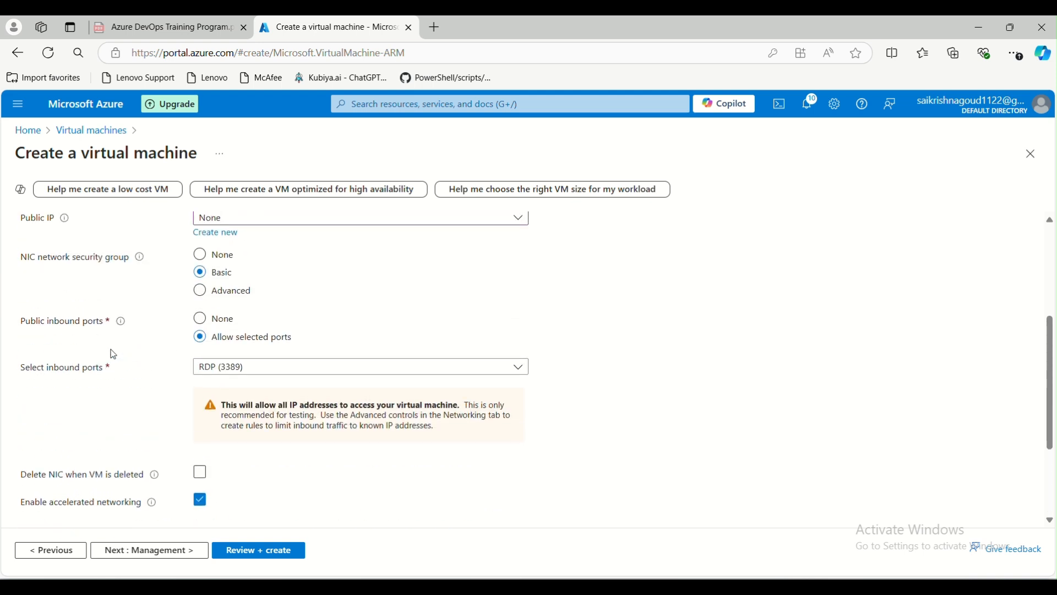
scroll(113, 354, "up", 2)
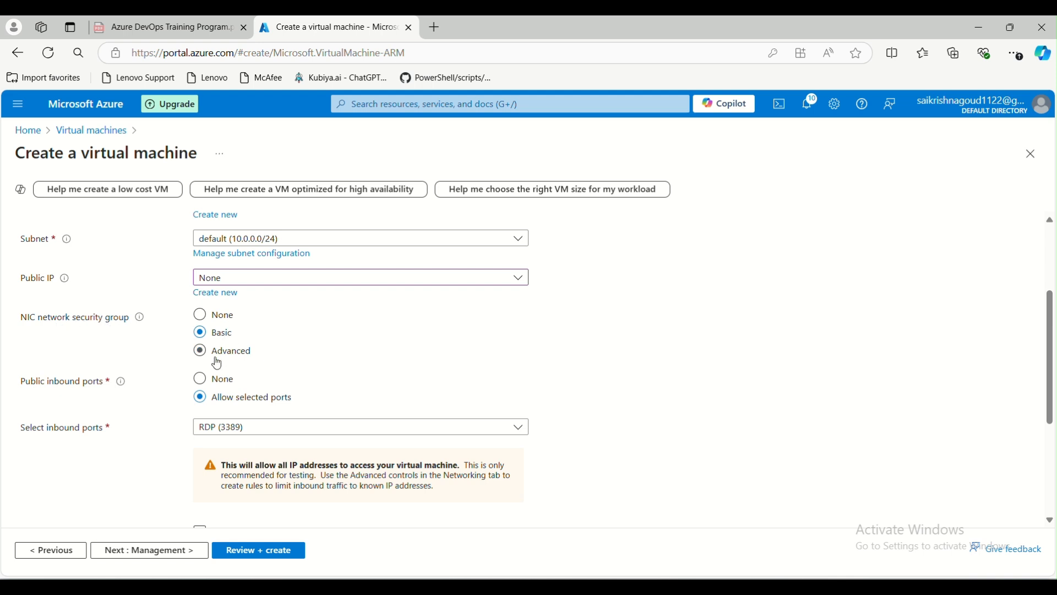
scroll(171, 425, "down", 3)
scroll(172, 426, "down", 2)
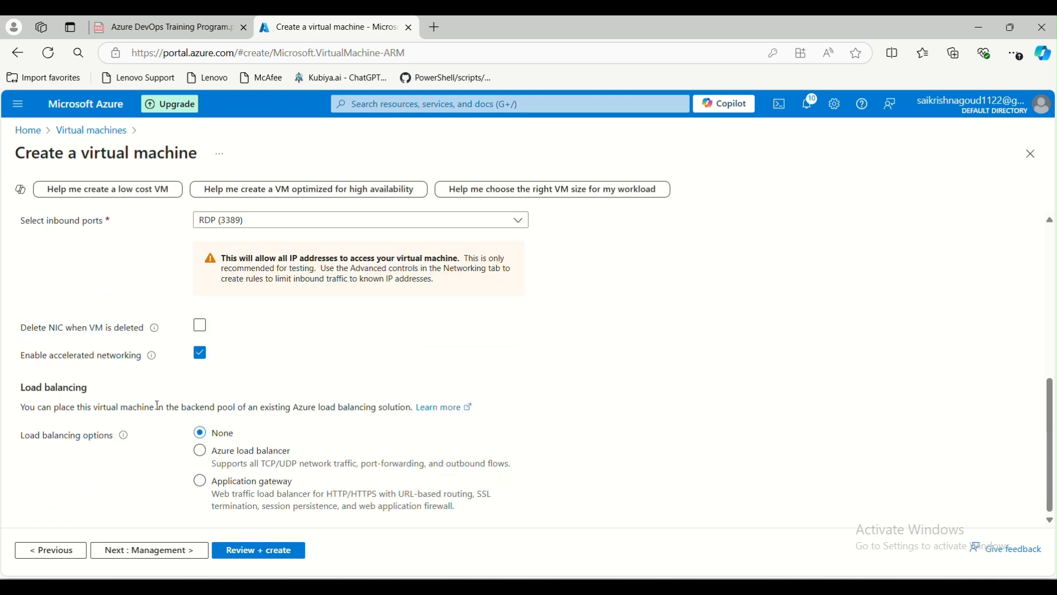
Tick 'Delete NIC when VM is deleted' and review the Networking tab settings.
left_click(200, 328)
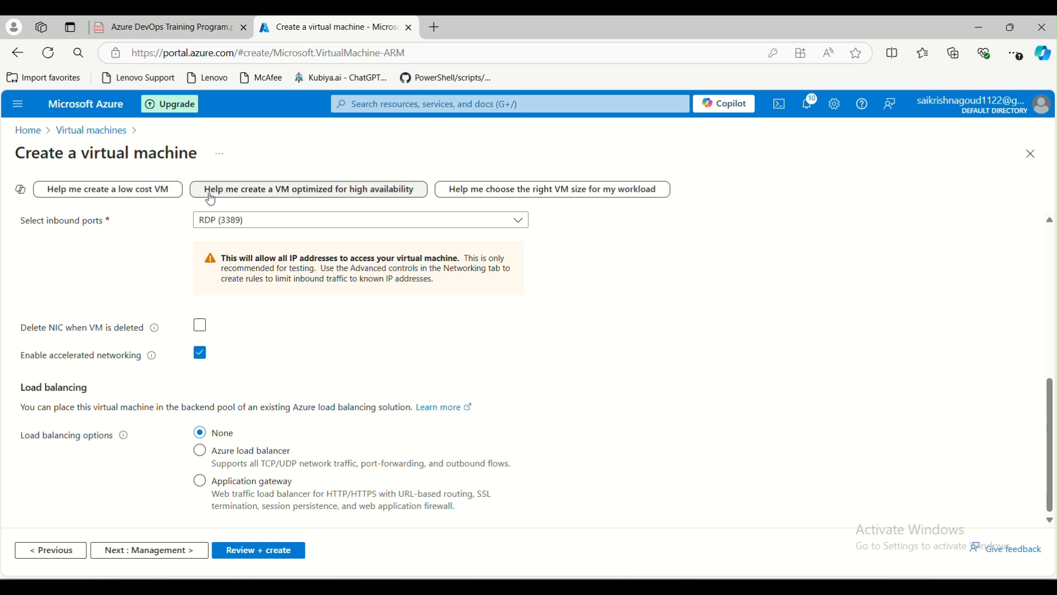
left_click(200, 326)
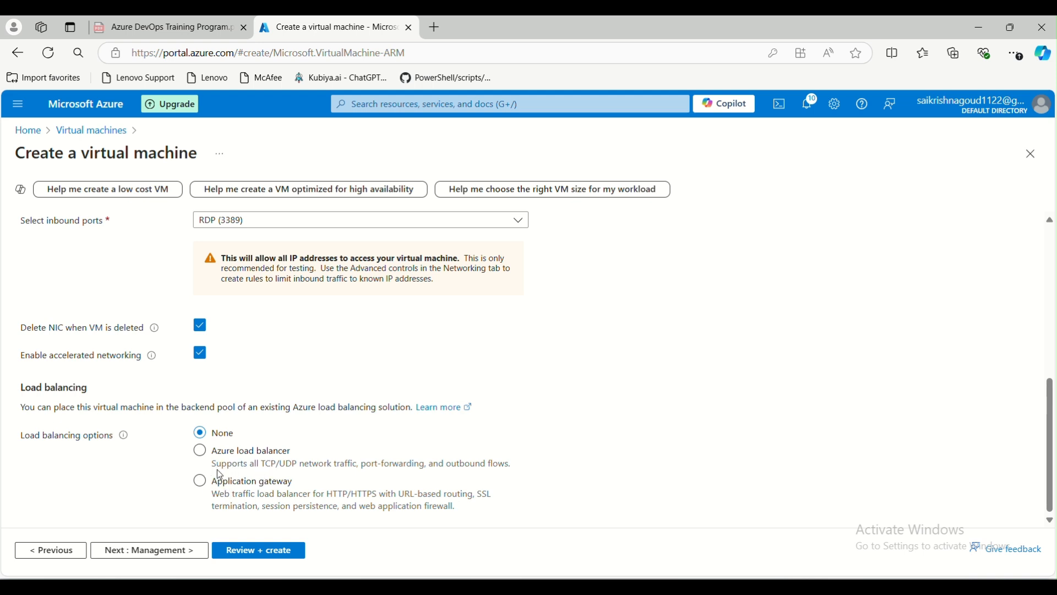
scroll(213, 402, "up", 1)
scroll(213, 401, "up", 5)
scroll(224, 325, "down", 4)
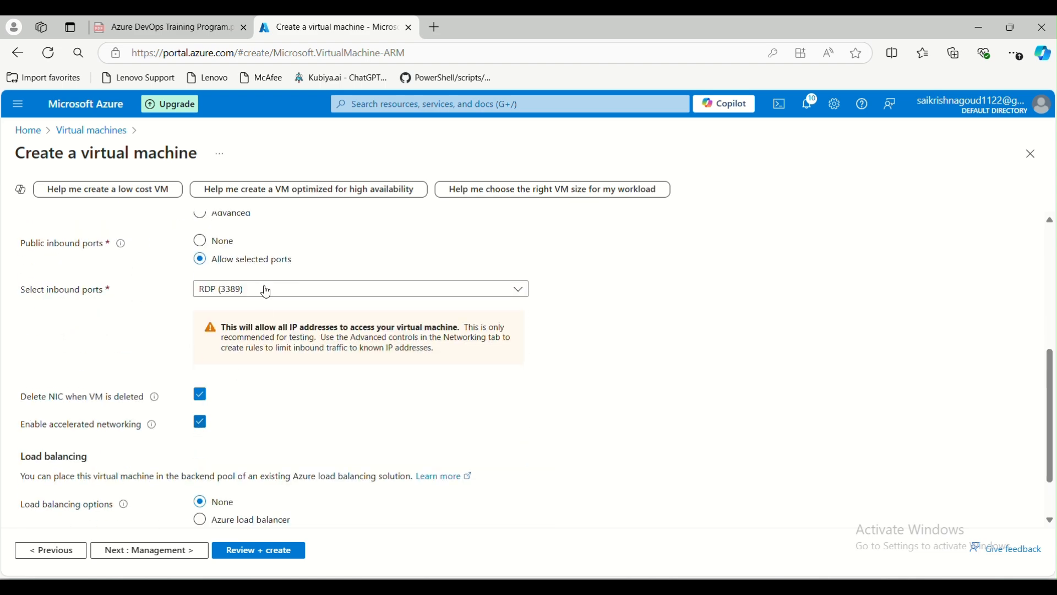
scroll(240, 356, "up", 3)
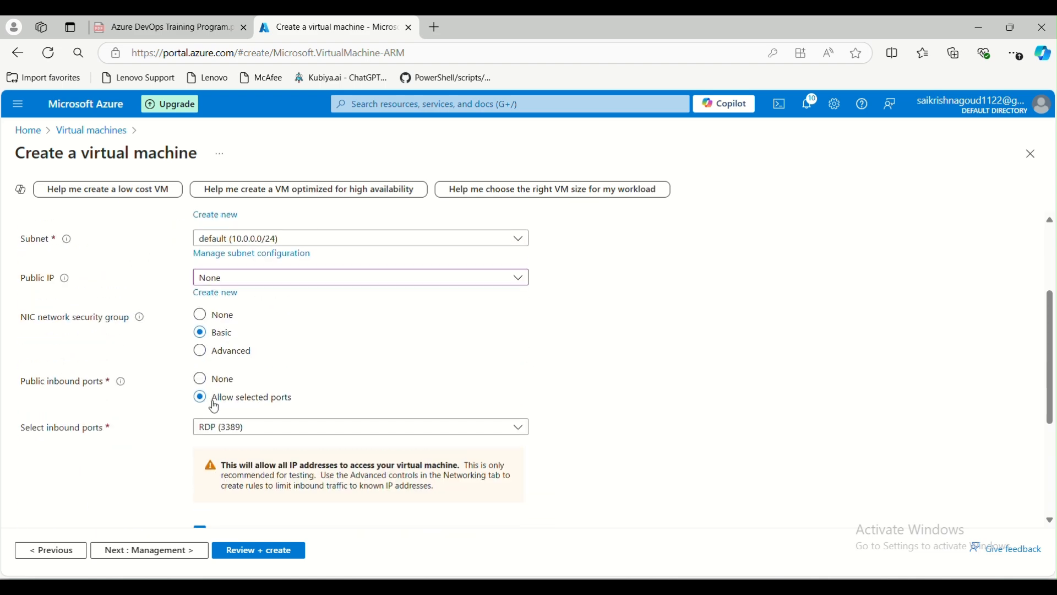
scroll(240, 356, "down", 4)
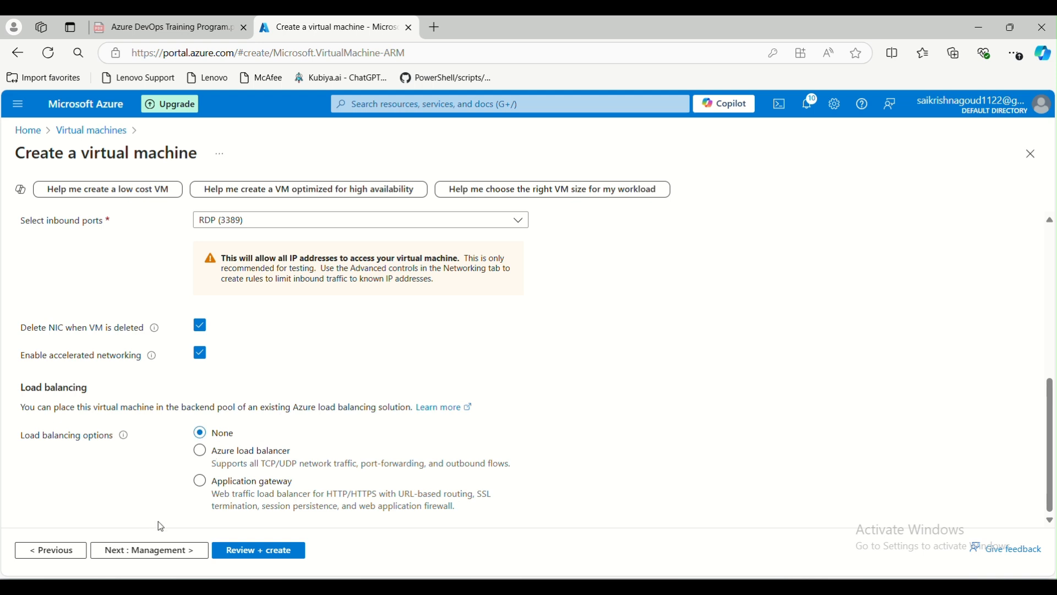
On the Management tab, tick 'Login with Microsoft Entra ID'.
left_click(161, 551)
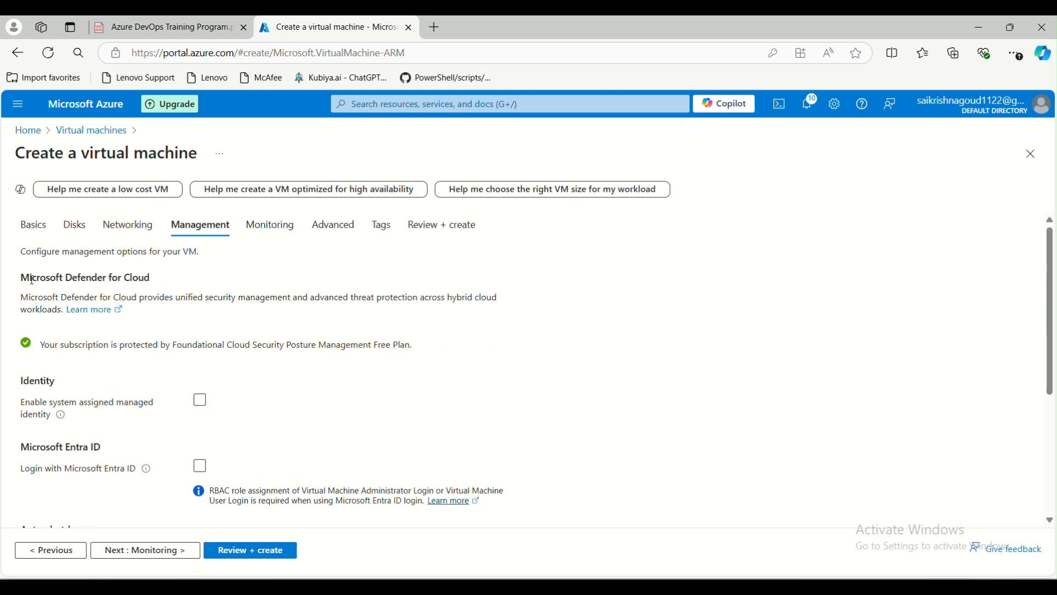
left_click_drag(22, 275, 168, 281)
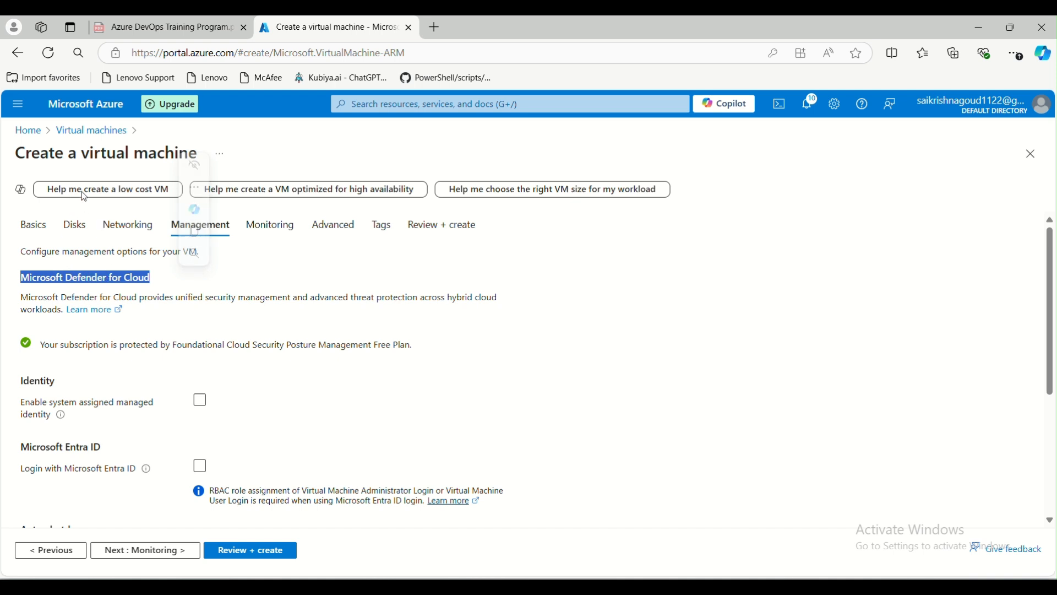
left_click(163, 330)
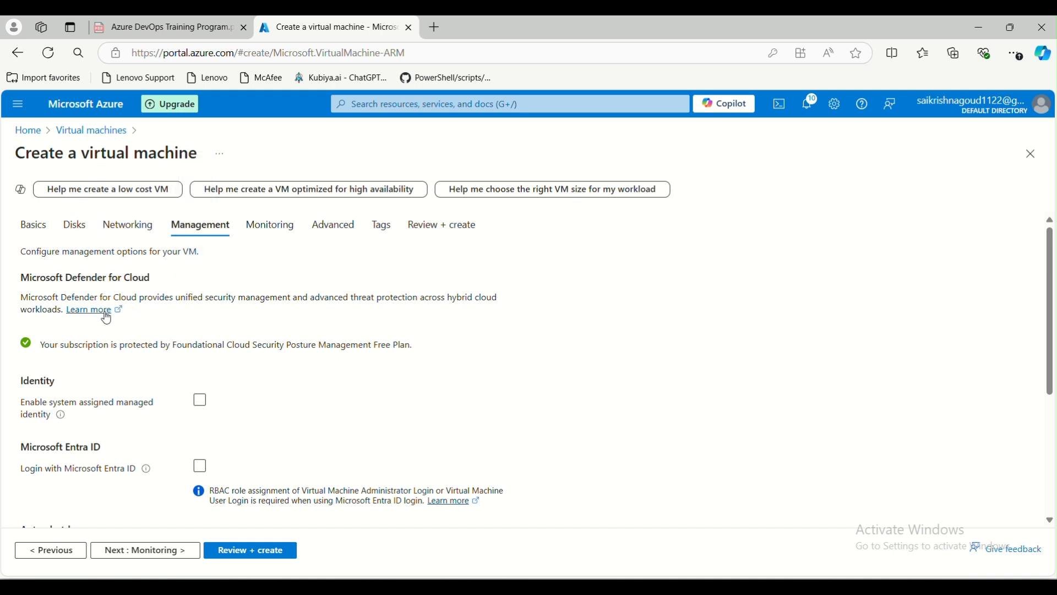
scroll(172, 325, "down", 3)
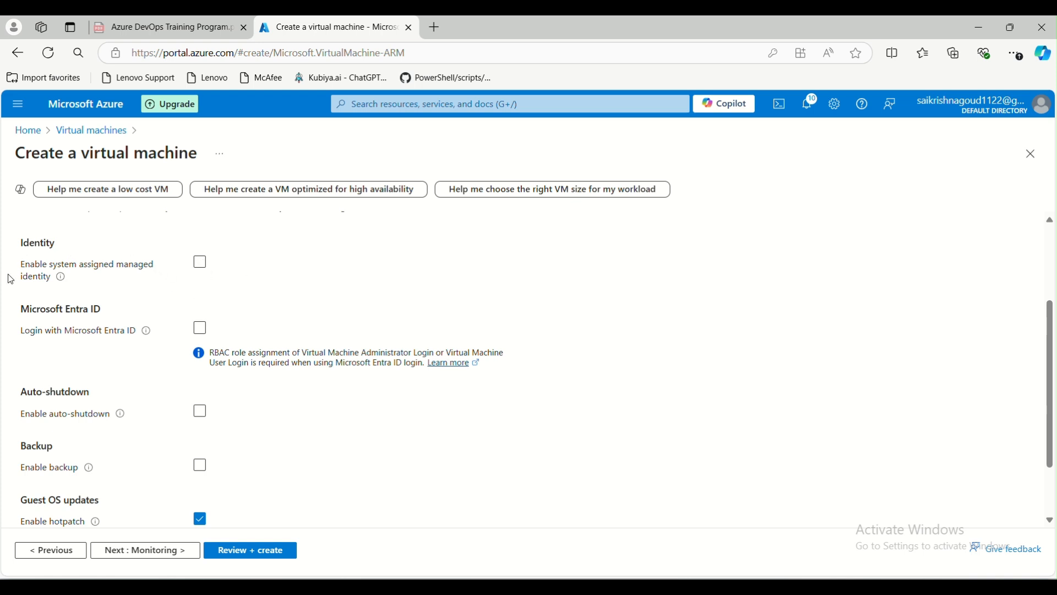
scroll(94, 358, "down", 1)
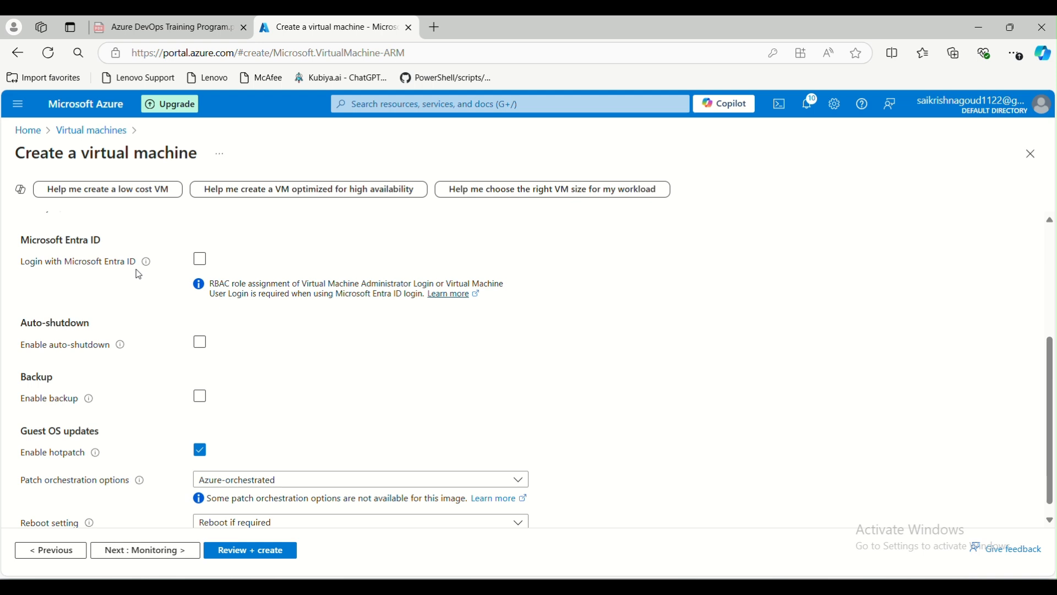
left_click(201, 260)
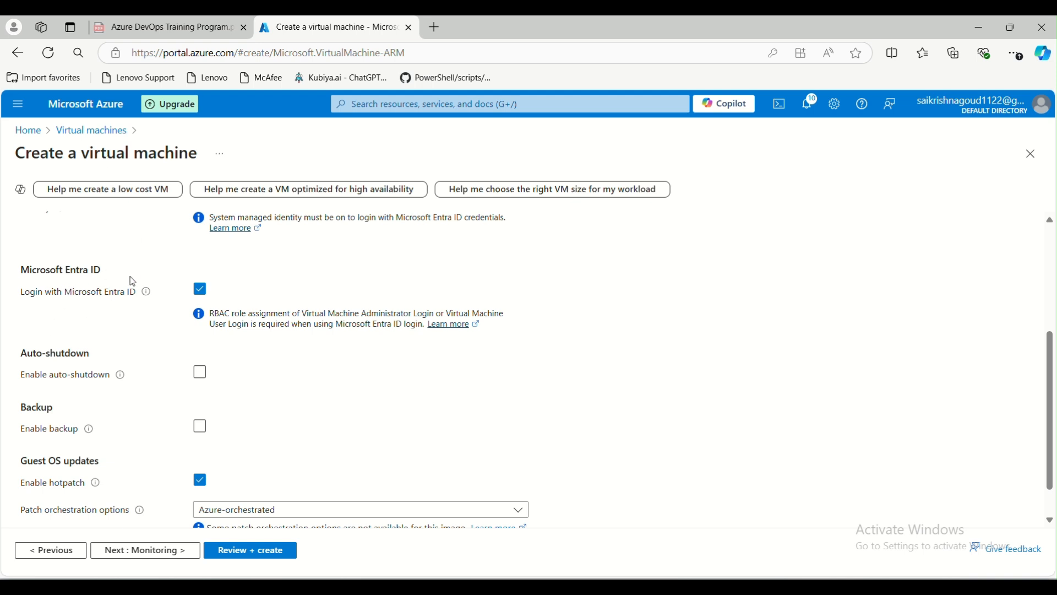
Toggle 'Login with Microsoft Entra ID' on and off, leaving it unchecked.
left_click(201, 289)
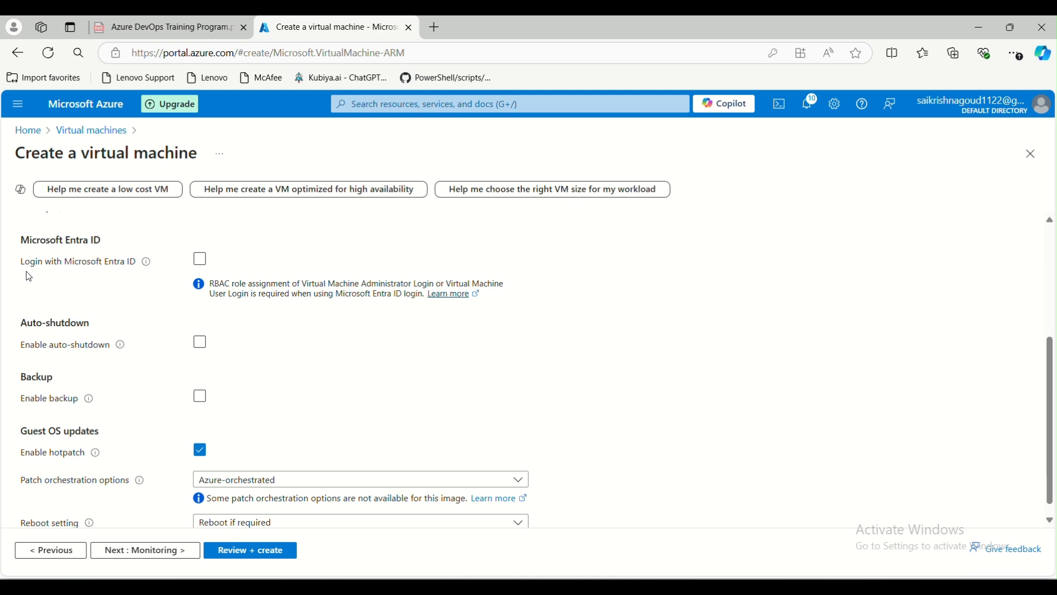
left_click(200, 259)
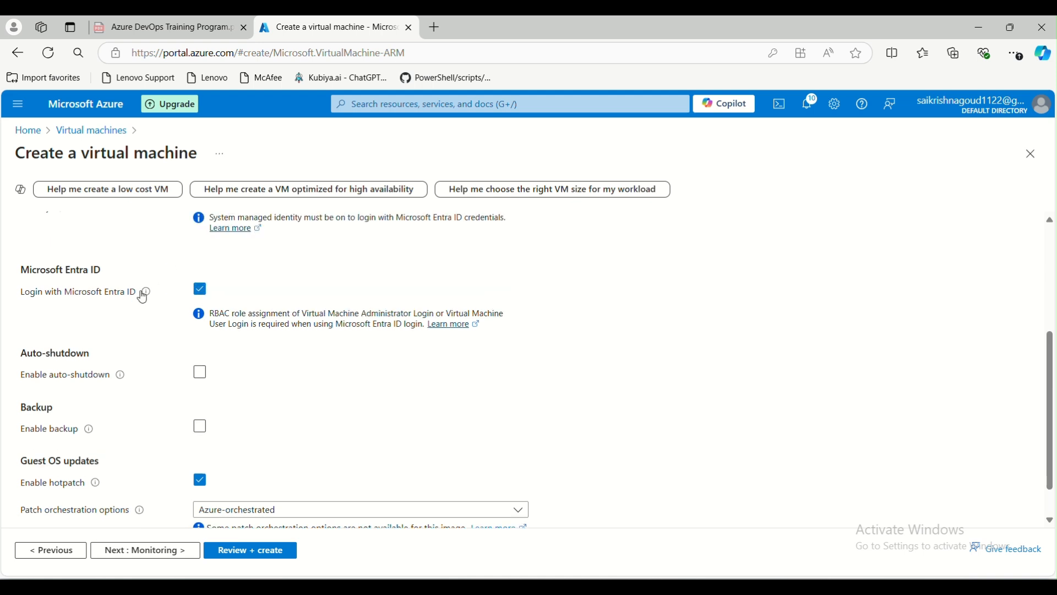
scroll(90, 340, "down", 1)
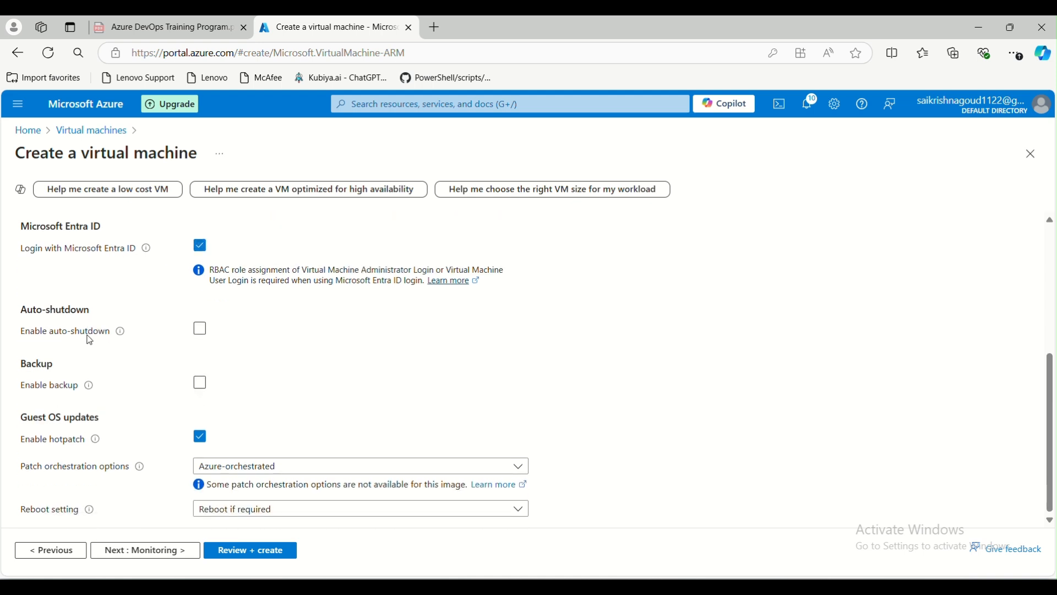
left_click(202, 249)
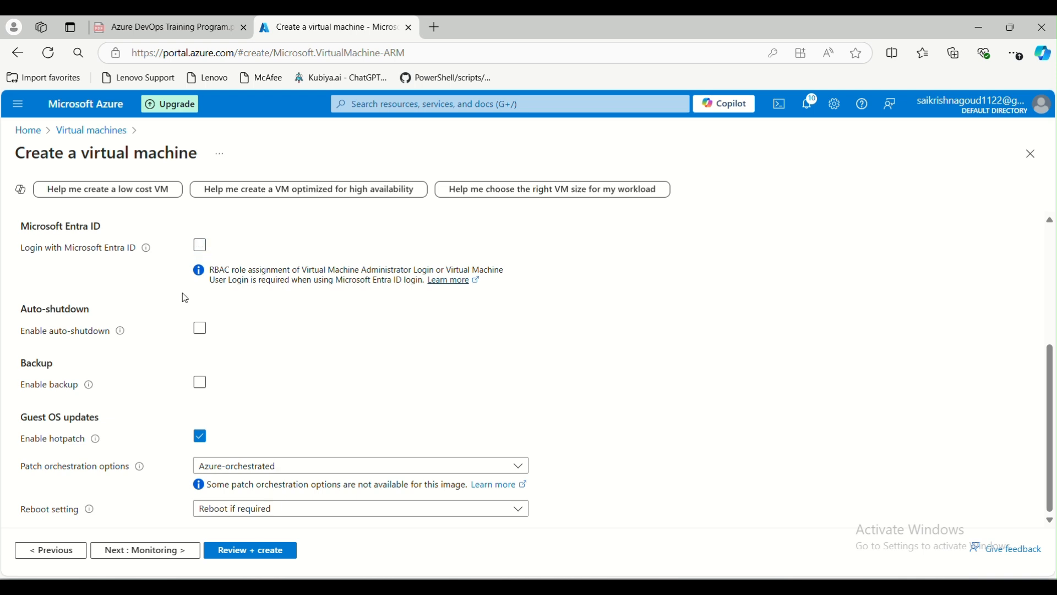
left_click(203, 248)
left_click(201, 332)
left_click(199, 336)
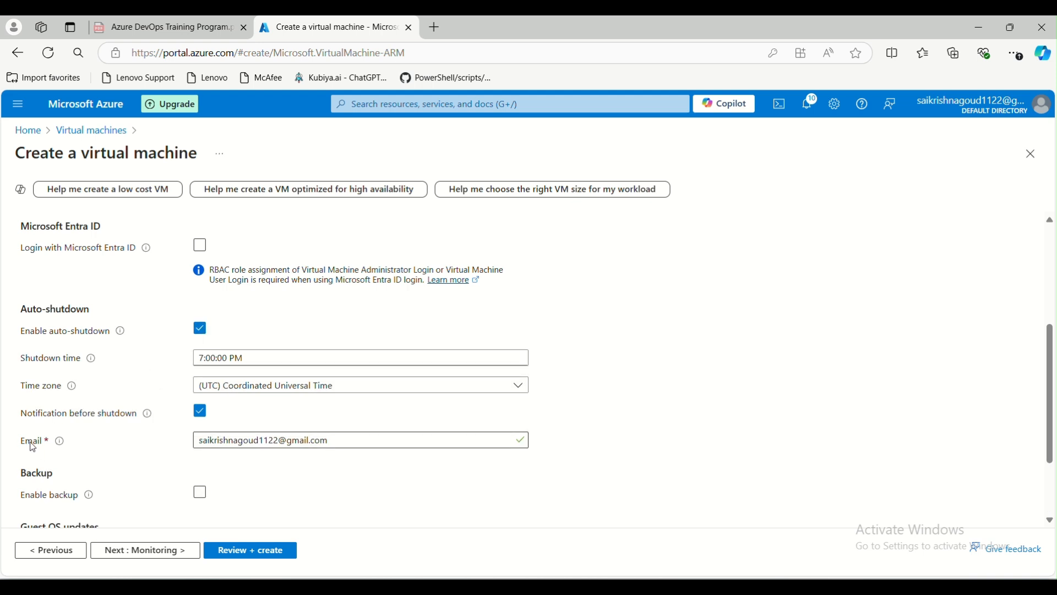
left_click(200, 329)
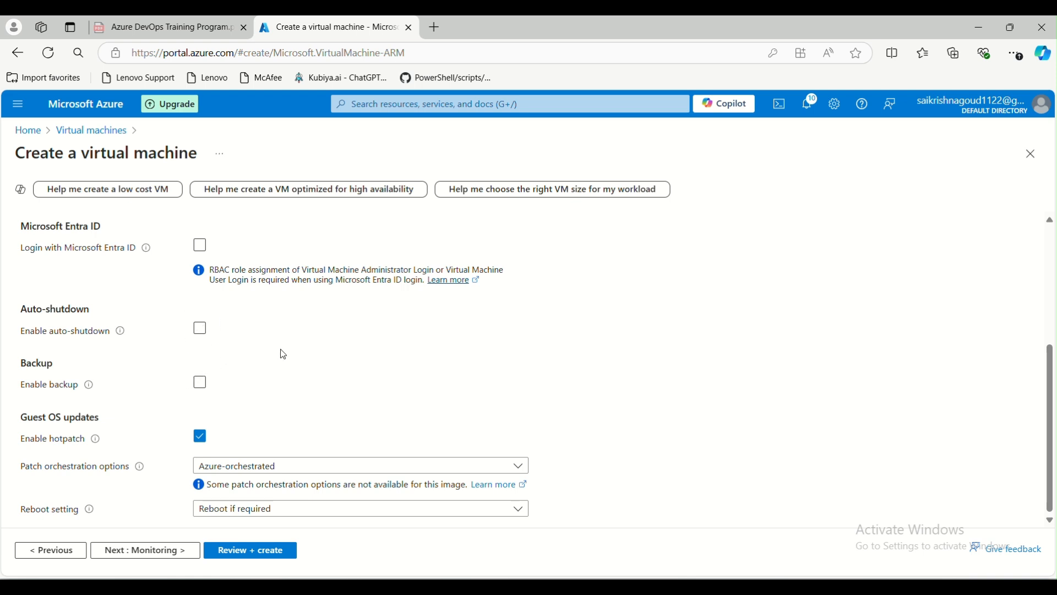
left_click(201, 331)
left_click(201, 332)
Tick 'Enable backup' for the VM to show the Recovery Services vault options.
left_click(200, 385)
scroll(153, 407, "down", 1)
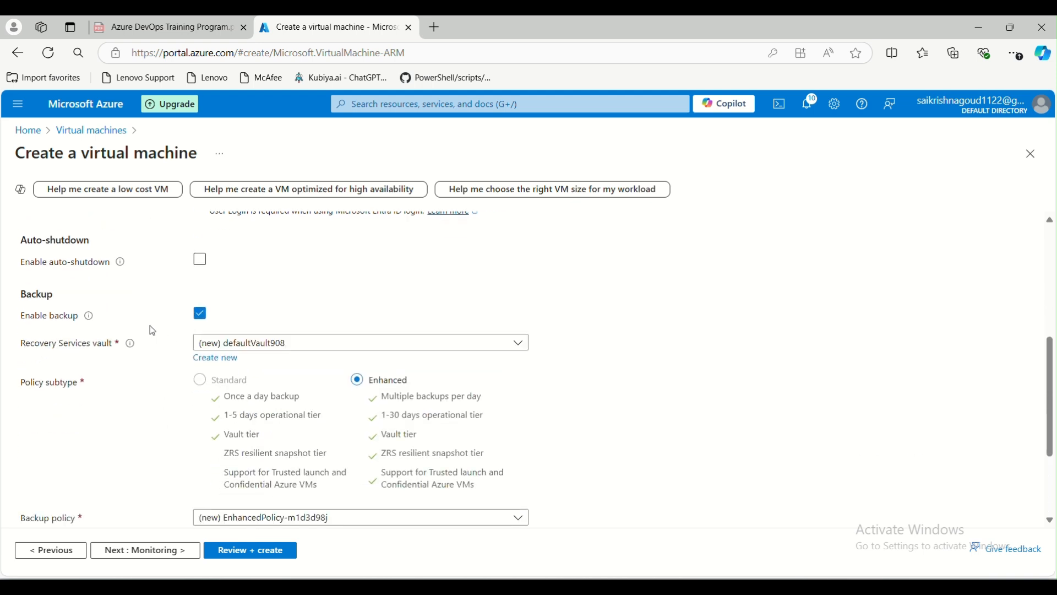
left_click_drag(21, 342, 114, 347)
Search the portal for 'recovery', then close the results and return to the form.
left_click(466, 105)
type("re")
key("BackSpace")
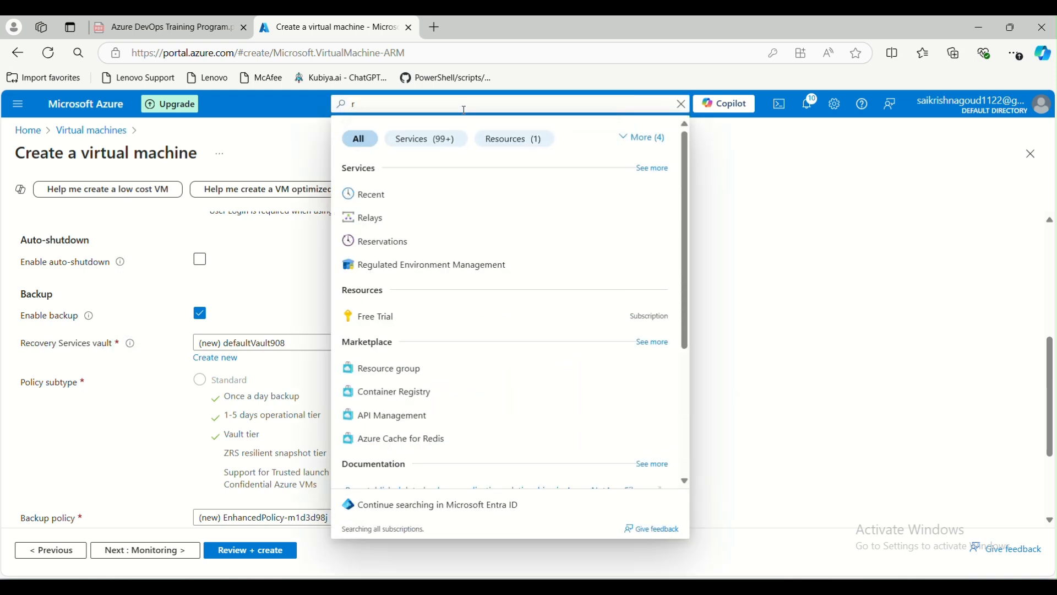
type("sv")
key("BackSpace")
key("BackSpace")
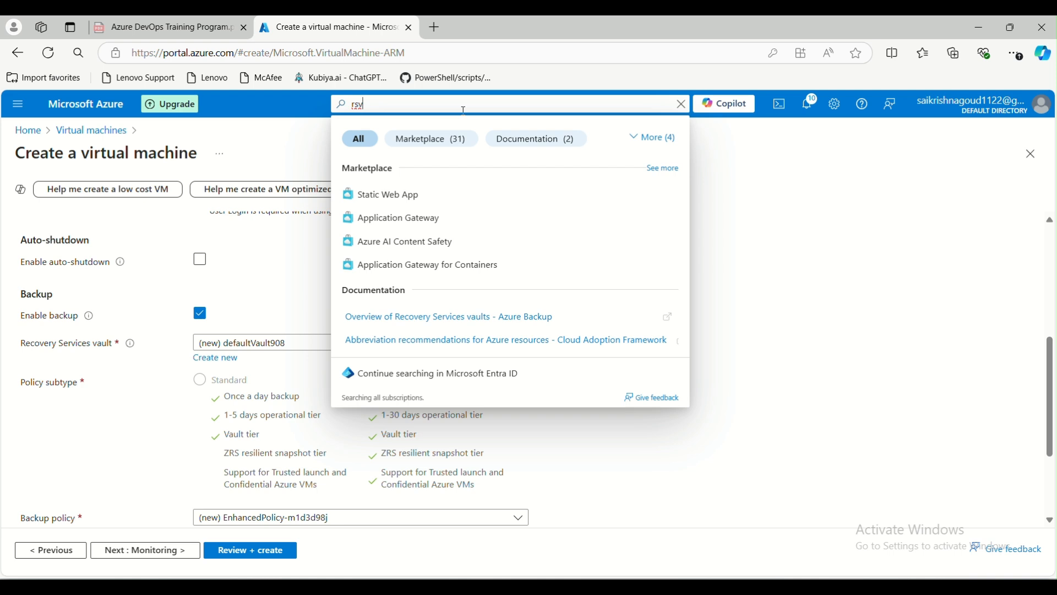
type("ecovery")
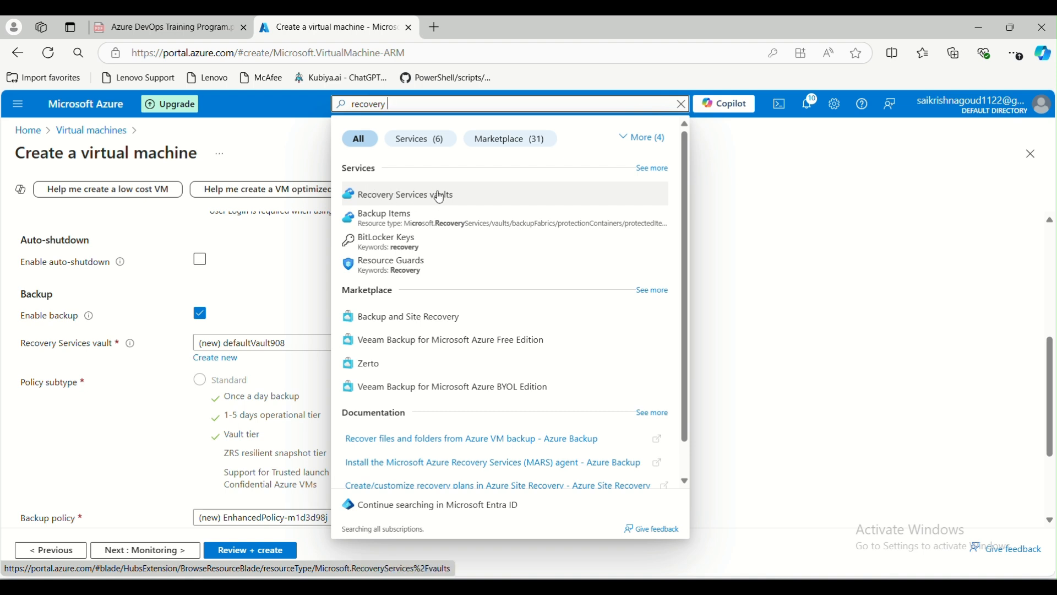
left_click(851, 327)
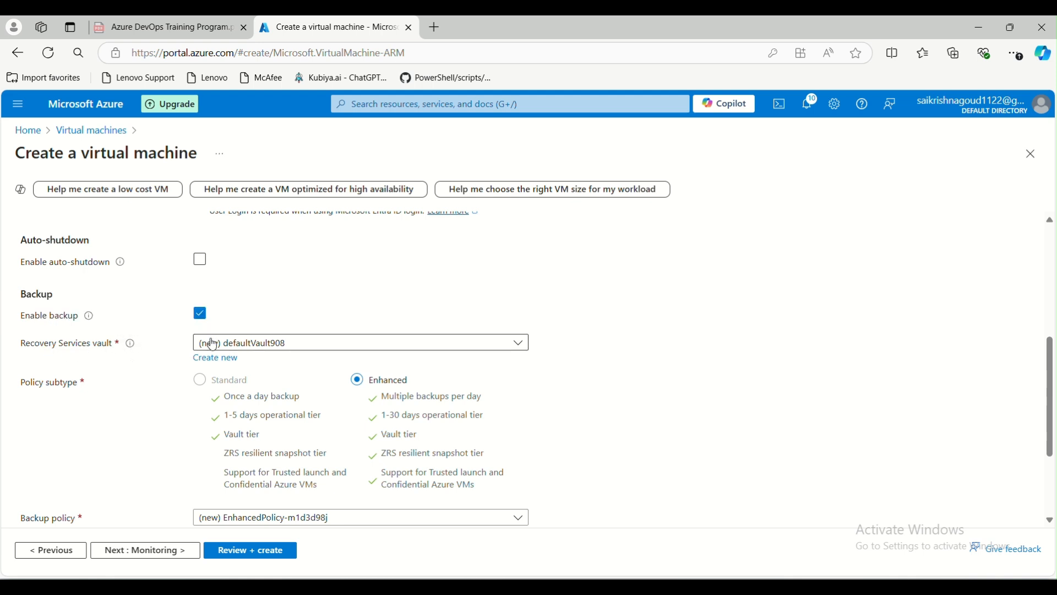
scroll(162, 349, "down", 2)
scroll(161, 348, "down", 1)
scroll(88, 259, "up", 2)
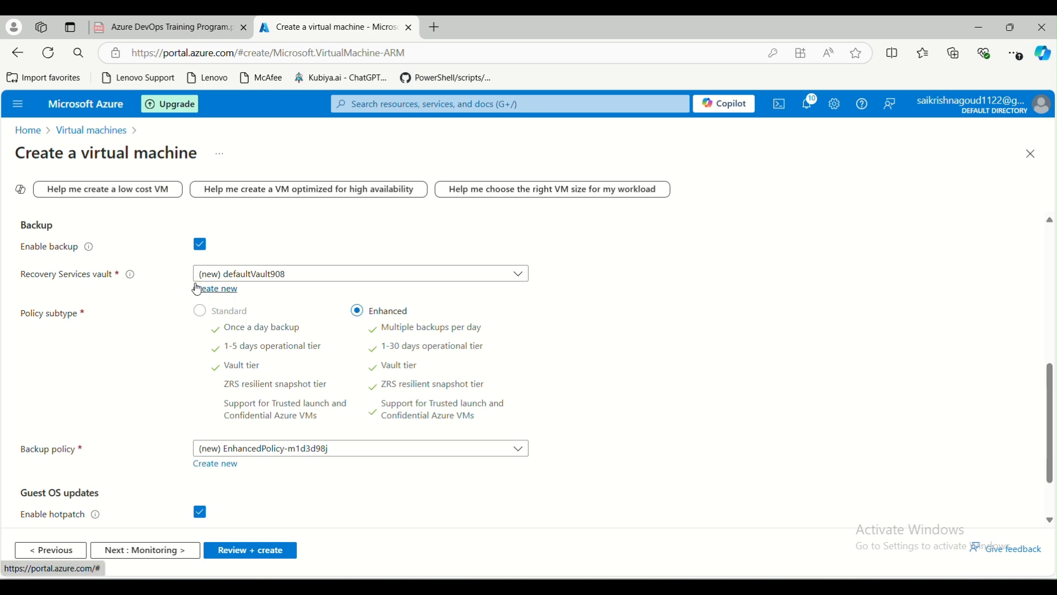
Untick 'Enable backup' and 'Enable hotpatch' under Guest OS updates.
left_click(203, 246)
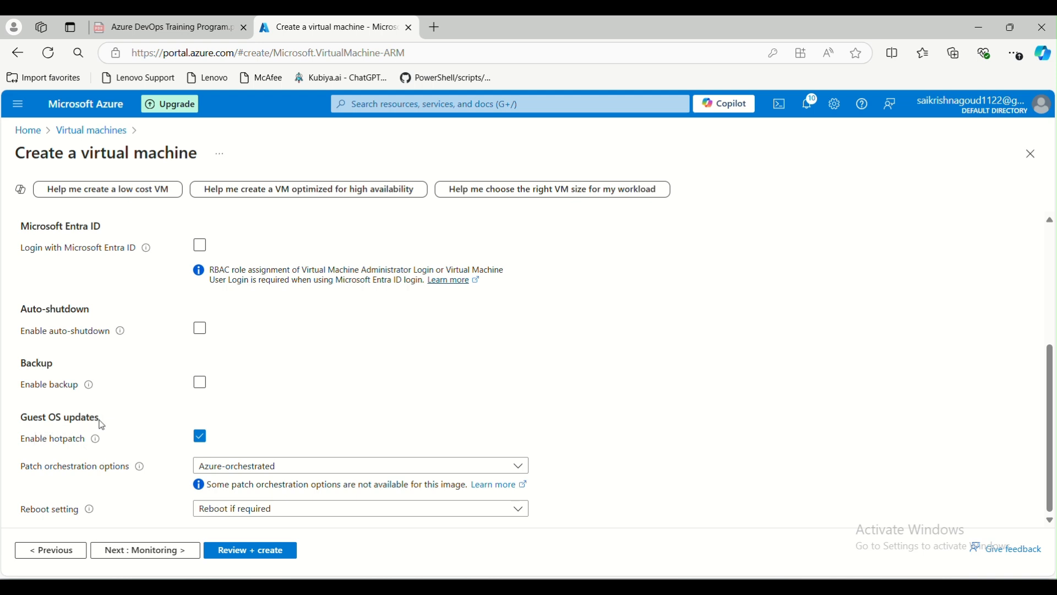
left_click(201, 438)
left_click_drag(49, 417, 95, 417)
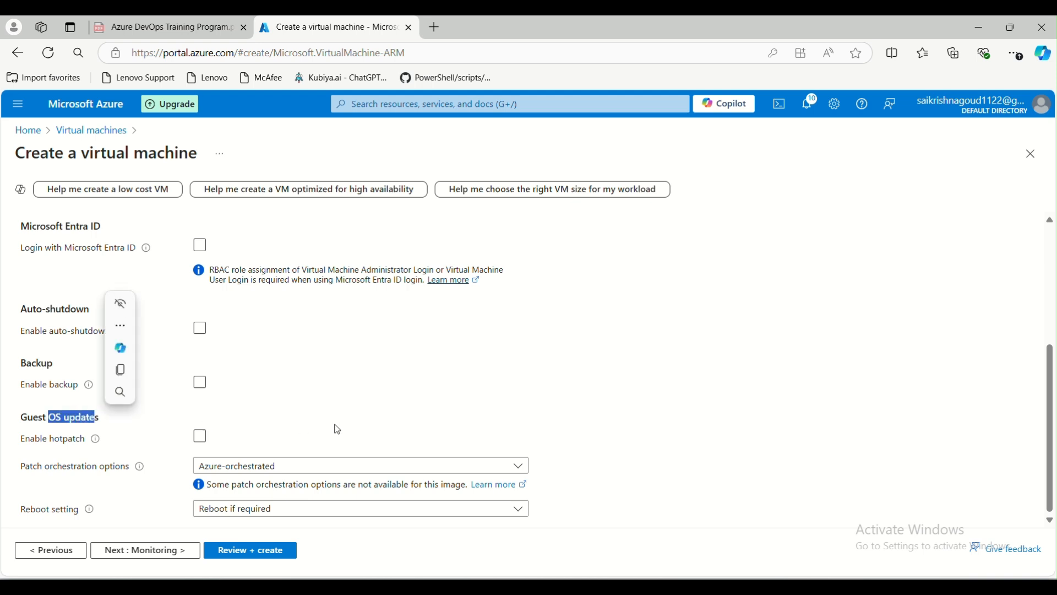
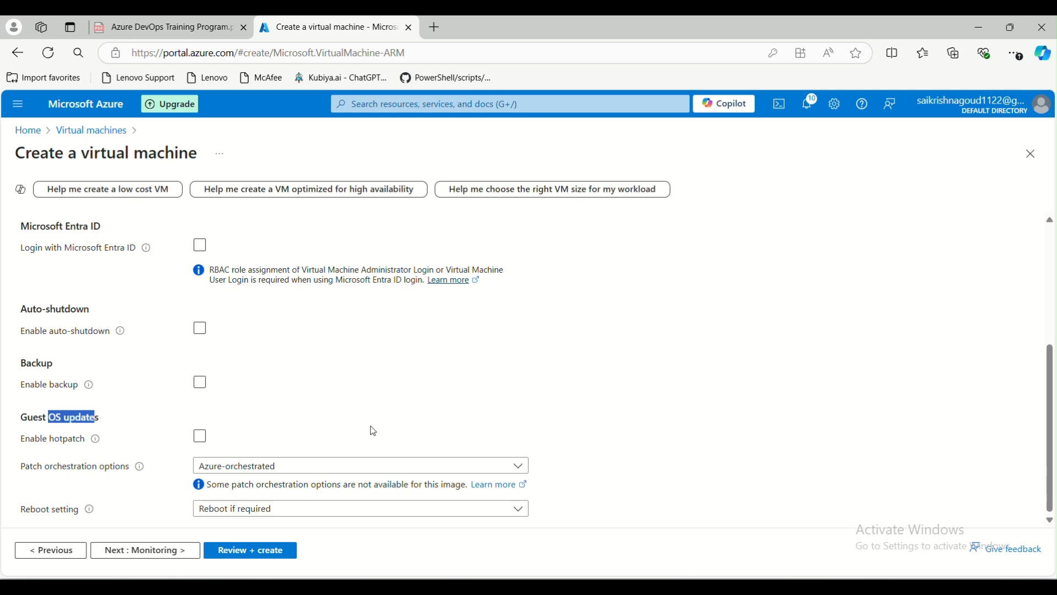
Toggle hotpatch on and back off, then review the patch orchestration options, including Manual updates.
left_click(277, 445)
left_click(277, 444)
left_click(325, 466)
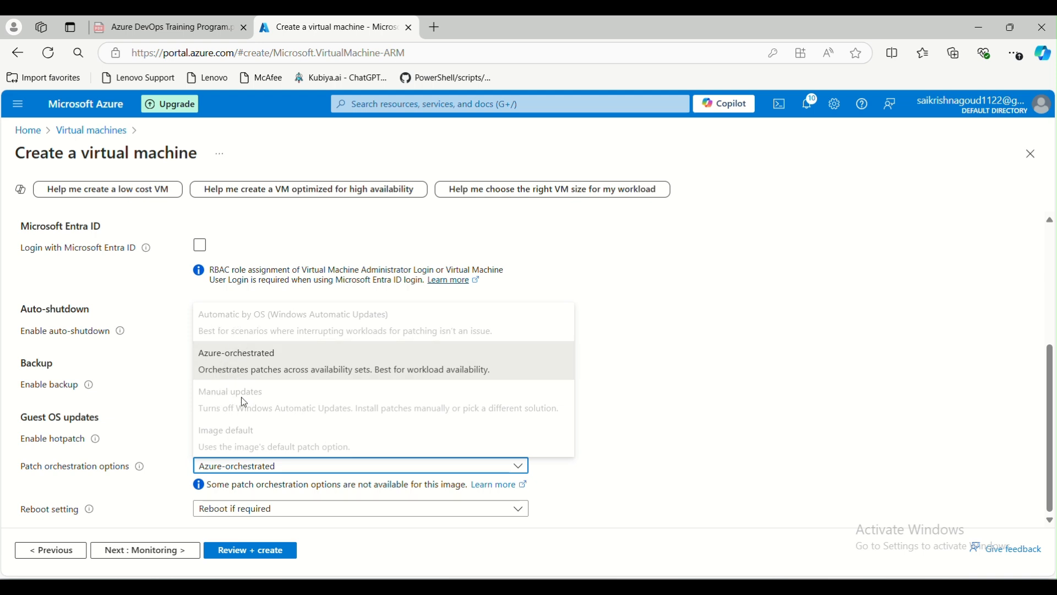
left_click_drag(199, 391, 549, 421)
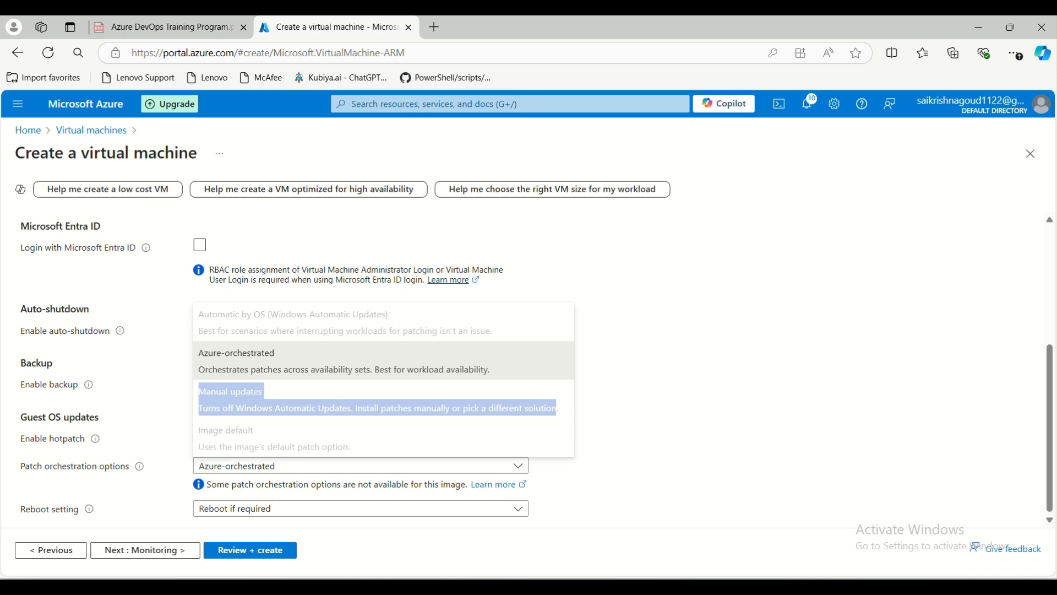
left_click(859, 532)
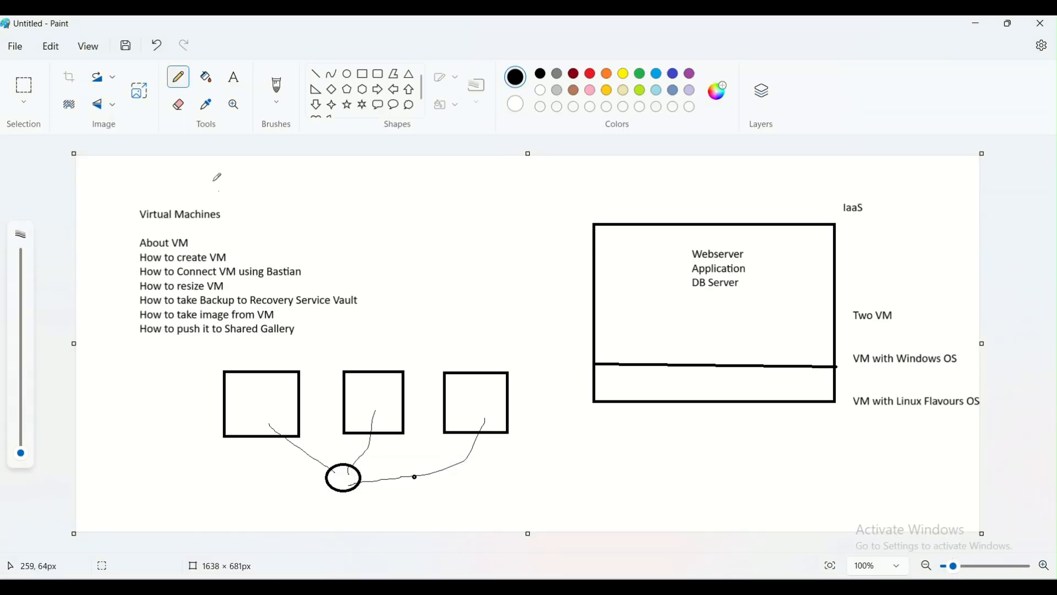
Mark the three VM boxes in the Paint sketch with pencil check marks, scribbles and a cross.
mouse_move(250, 401)
left_mouse_down()
mouse_move(274, 380)
mouse_move(237, 404)
mouse_move(262, 380)
mouse_move(270, 414)
mouse_move(287, 383)
left_mouse_up()
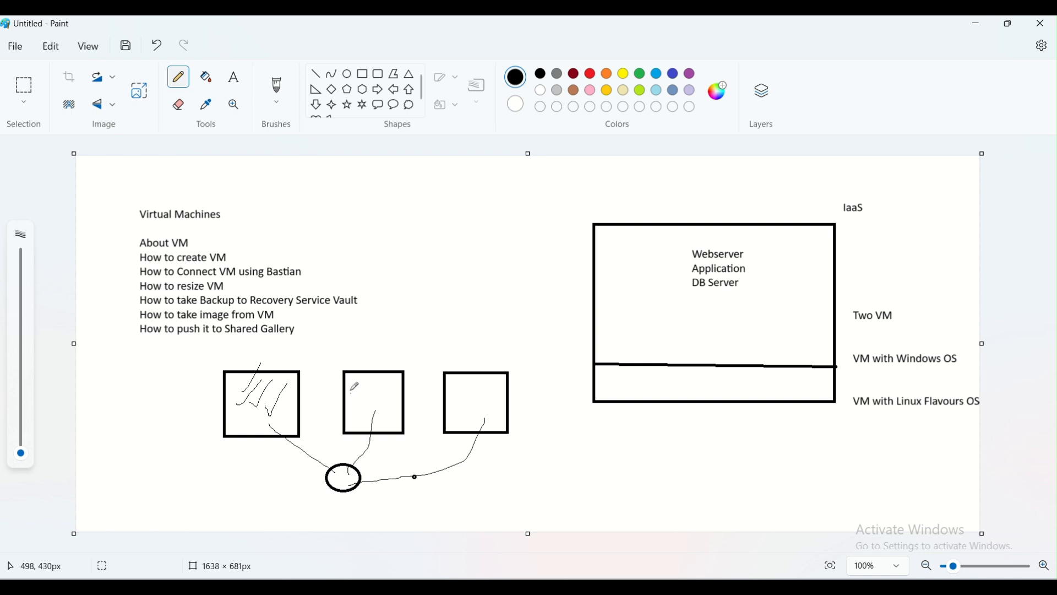
left_click_drag(351, 381, 373, 389)
left_click_drag(265, 358, 271, 344)
left_click_drag(345, 364, 363, 350)
mouse_move(484, 349)
left_mouse_down()
mouse_move(456, 366)
mouse_move(472, 346)
left_mouse_up()
mouse_move(226, 400)
left_mouse_down()
mouse_move(265, 414)
mouse_move(240, 429)
left_mouse_up()
mouse_move(347, 387)
left_mouse_down()
mouse_move(386, 406)
mouse_move(366, 424)
left_mouse_up()
mouse_move(471, 389)
left_mouse_down()
mouse_move(489, 396)
mouse_move(468, 414)
left_mouse_up()
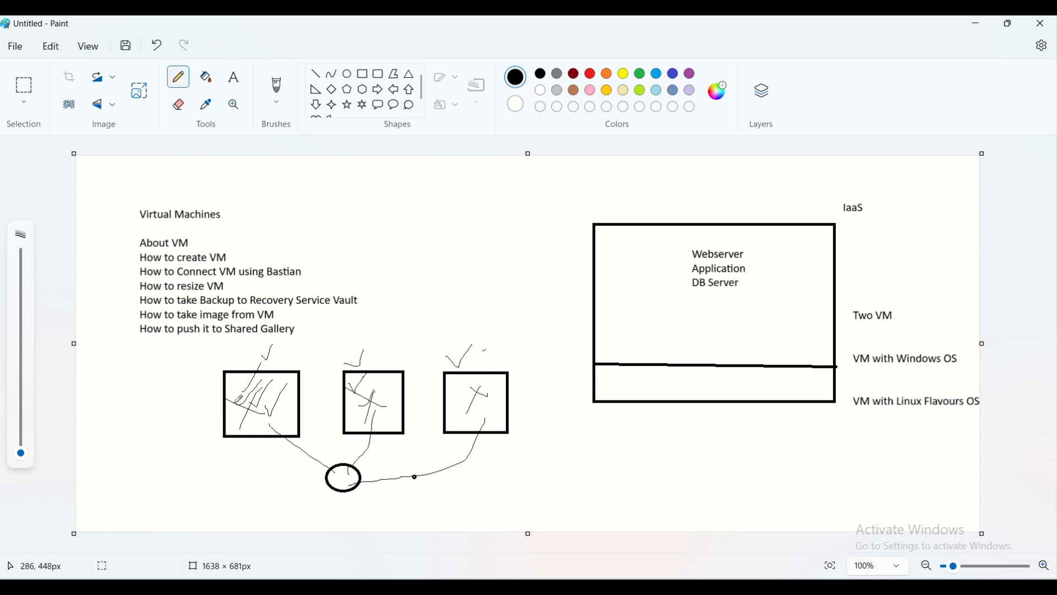
left_click_drag(233, 384, 240, 394)
left_click(973, 26)
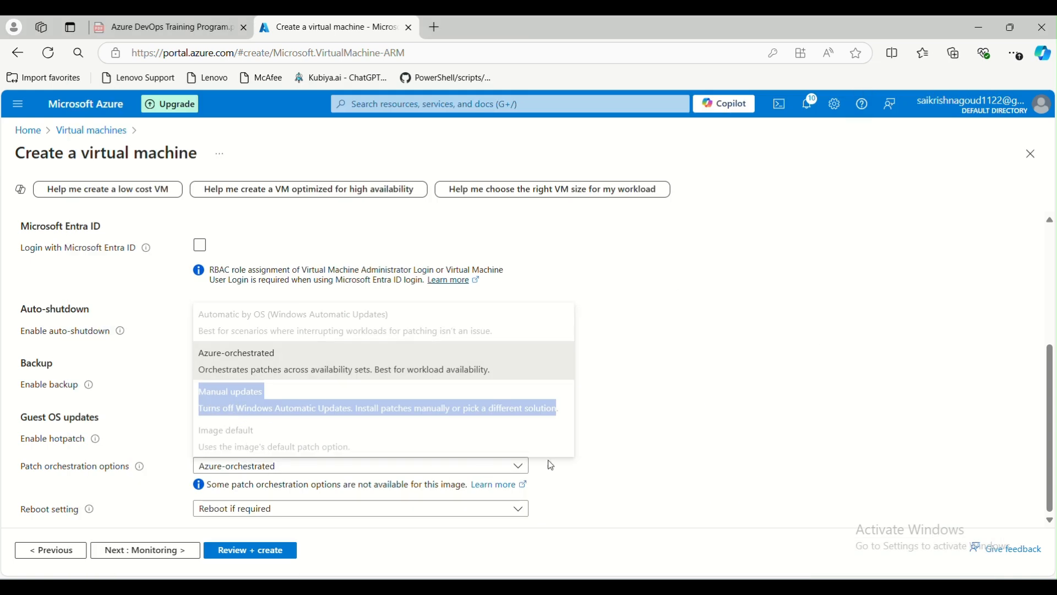
Keep patch orchestration at Azure-orchestrated and set the reboot setting to Never reboot.
left_click(520, 466)
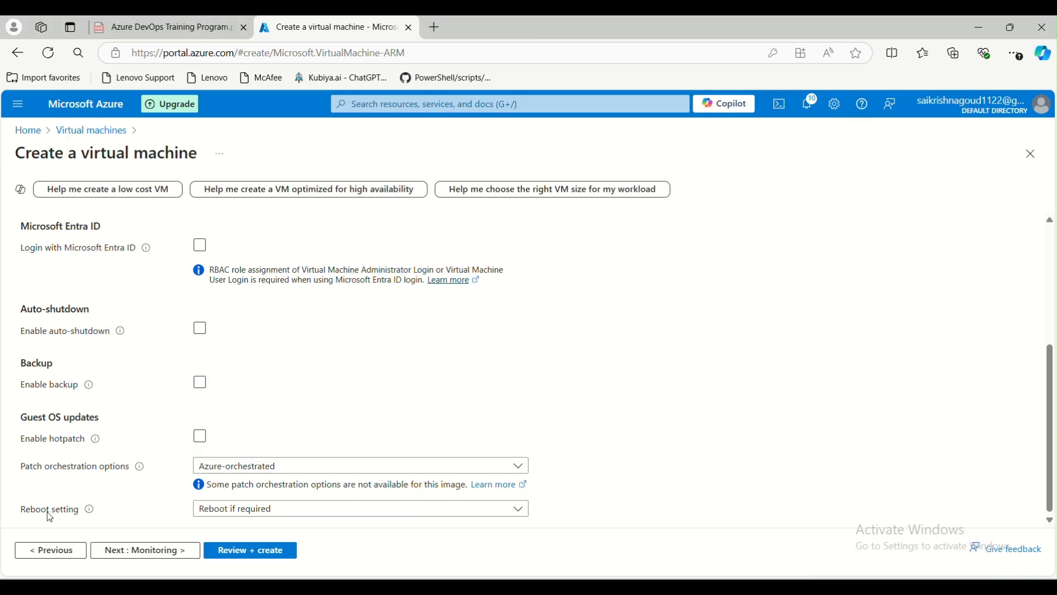
left_click(241, 472)
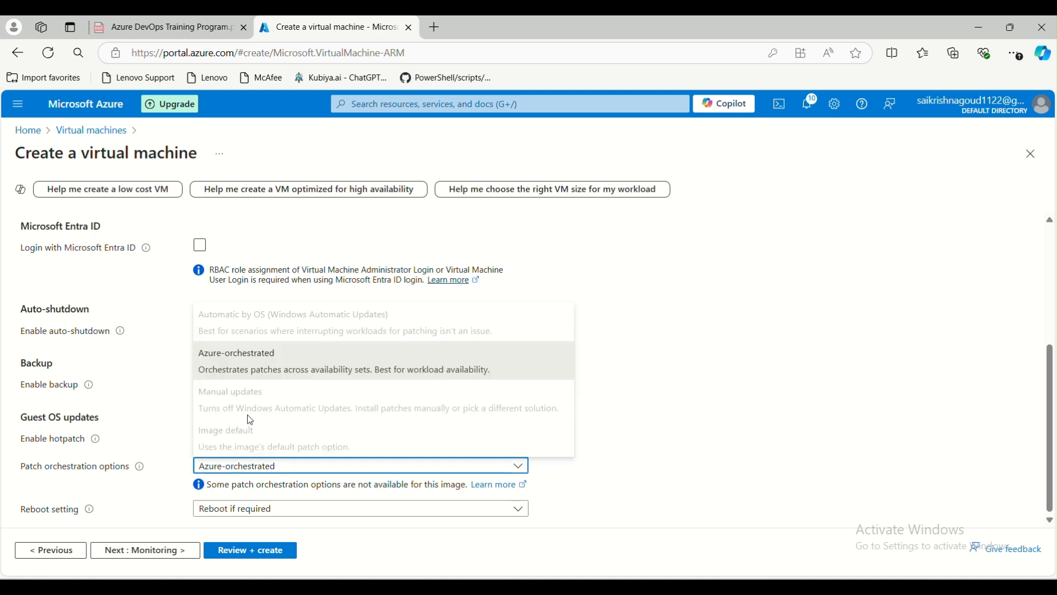
left_click(142, 509)
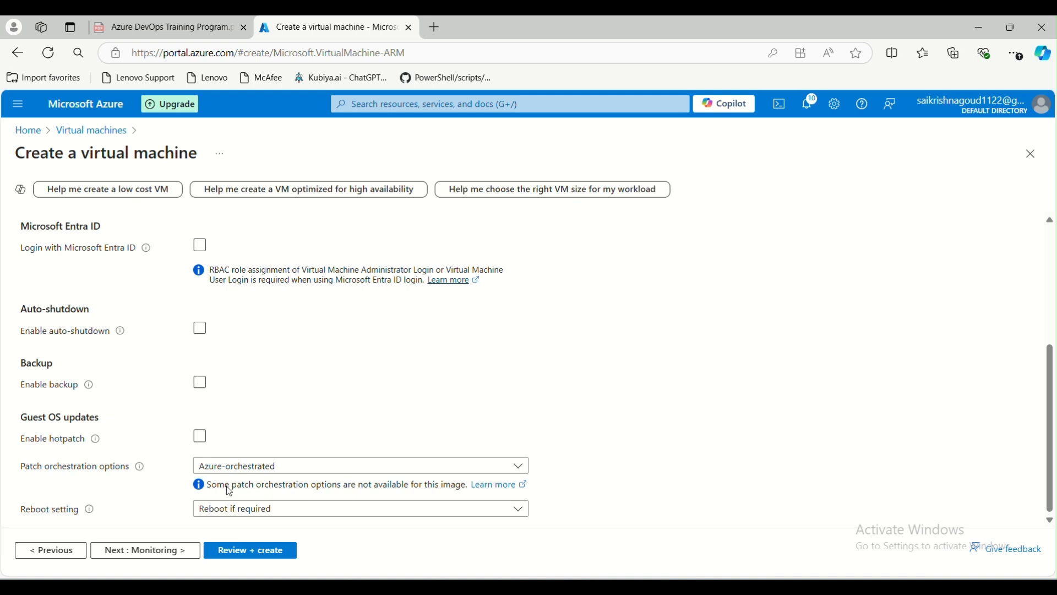
left_click(229, 515)
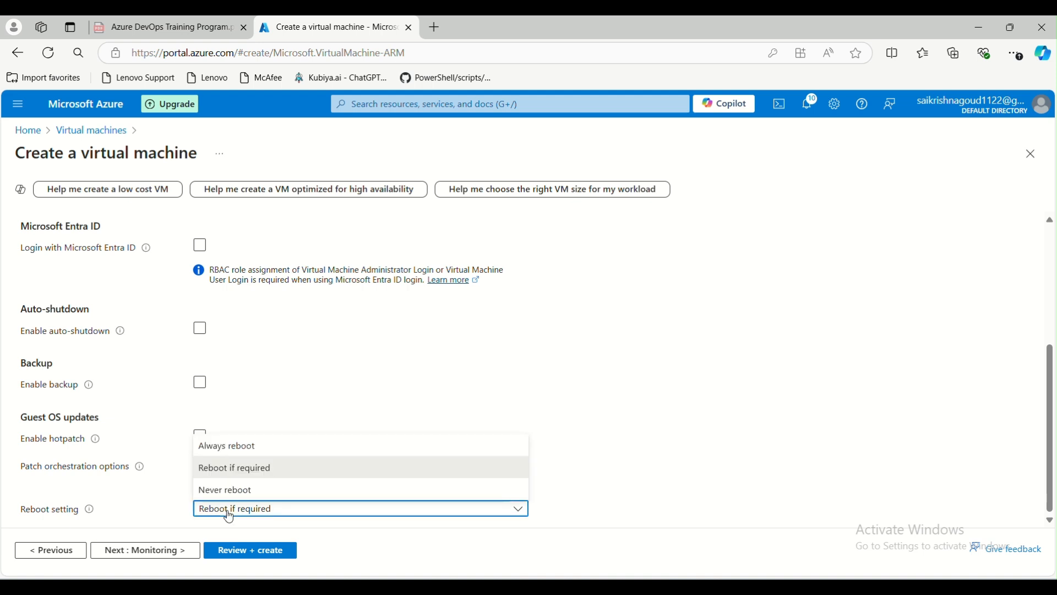
left_click(243, 449)
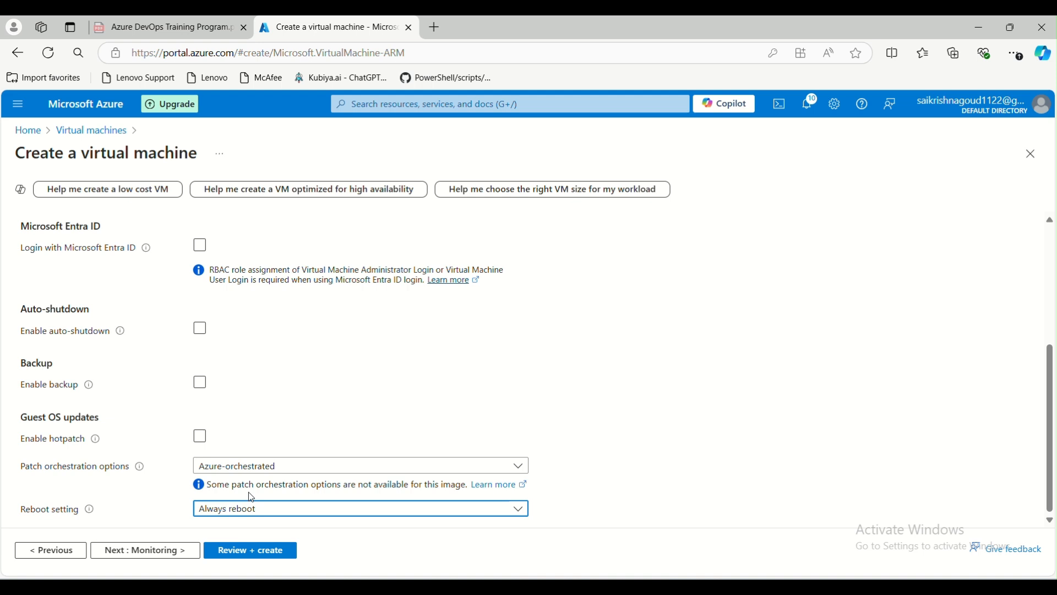
left_click(215, 515)
left_click(218, 489)
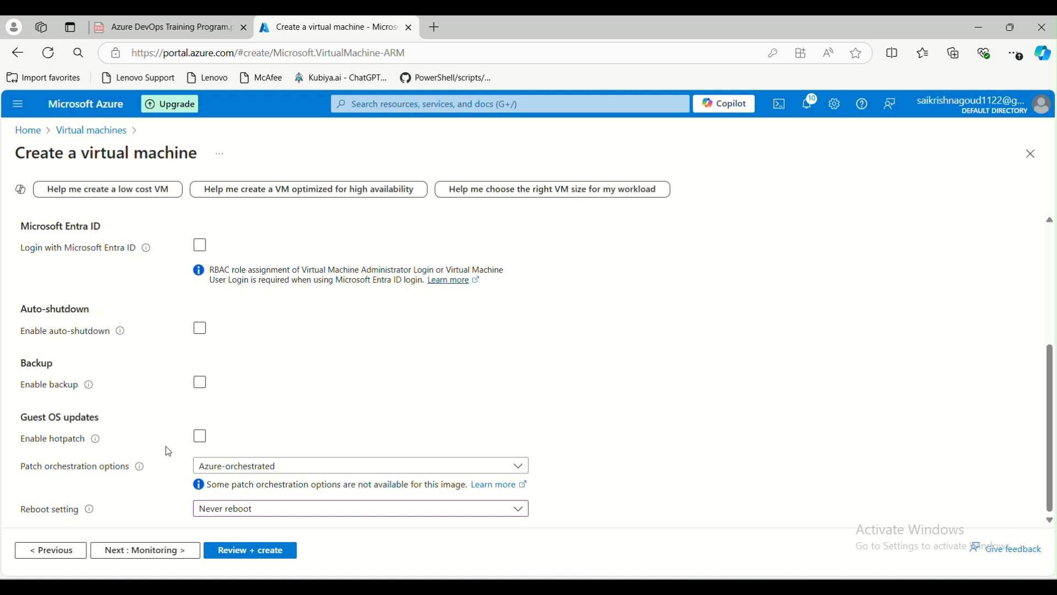
Read the hotpatch explanation, enable hotpatch, and continue to the Monitoring tab.
mouse_move(98, 443)
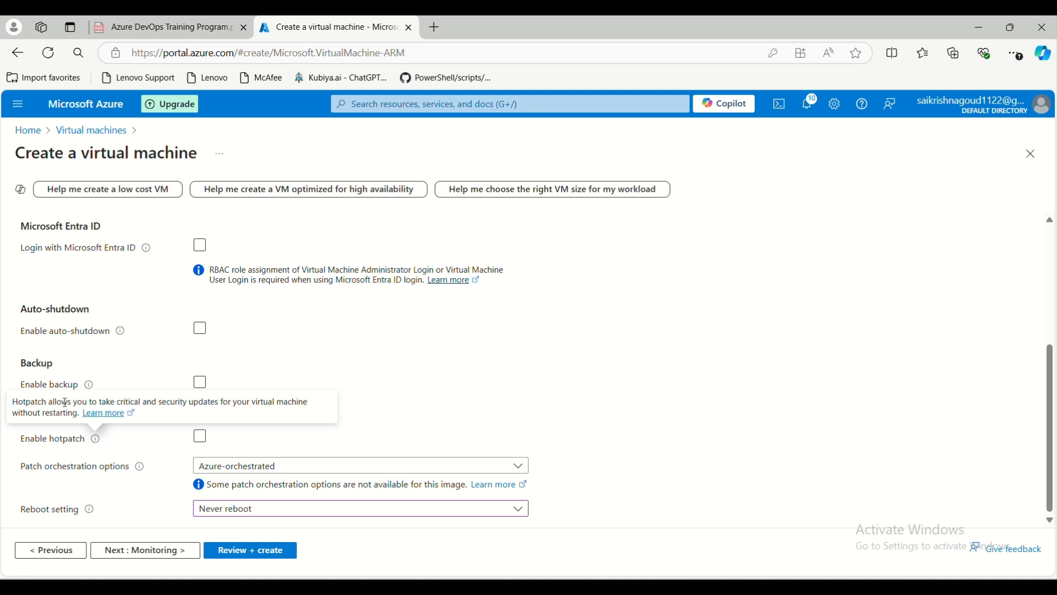
left_click_drag(119, 401, 235, 405)
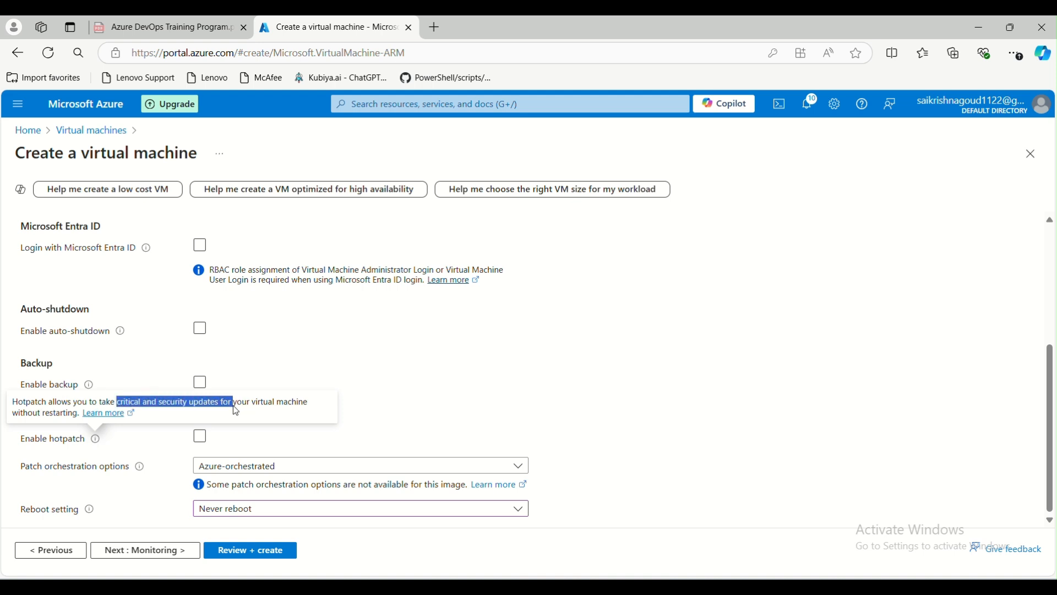
left_click_drag(79, 415, 41, 419)
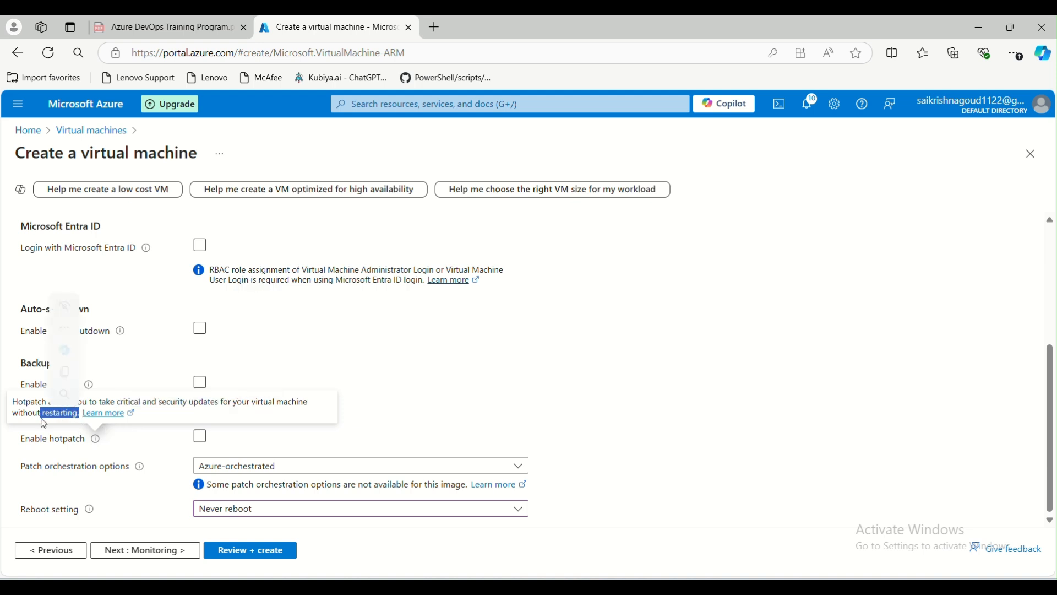
left_click(158, 467)
left_click(201, 437)
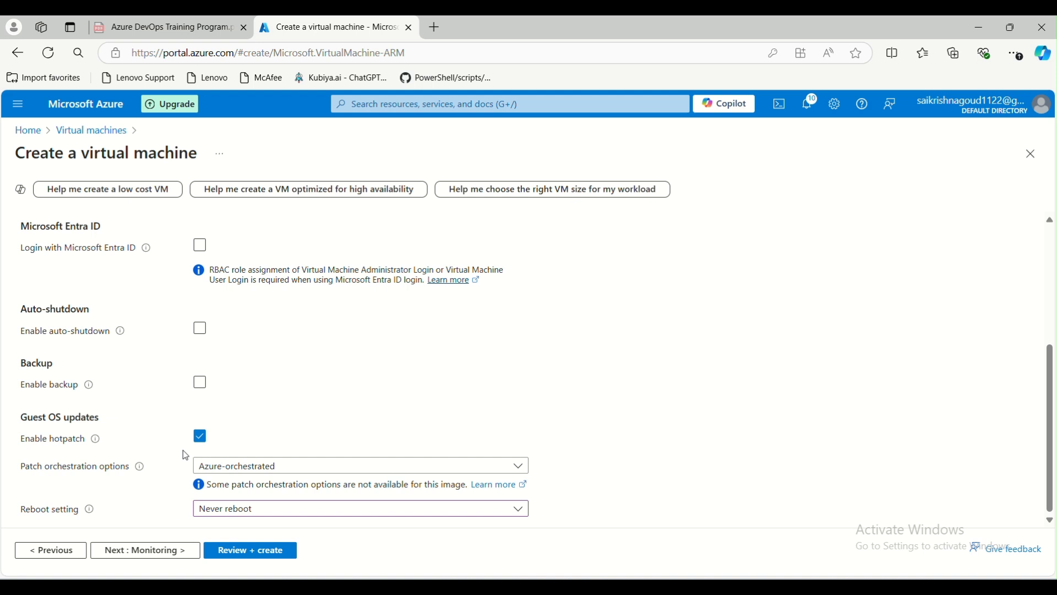
left_click(130, 548)
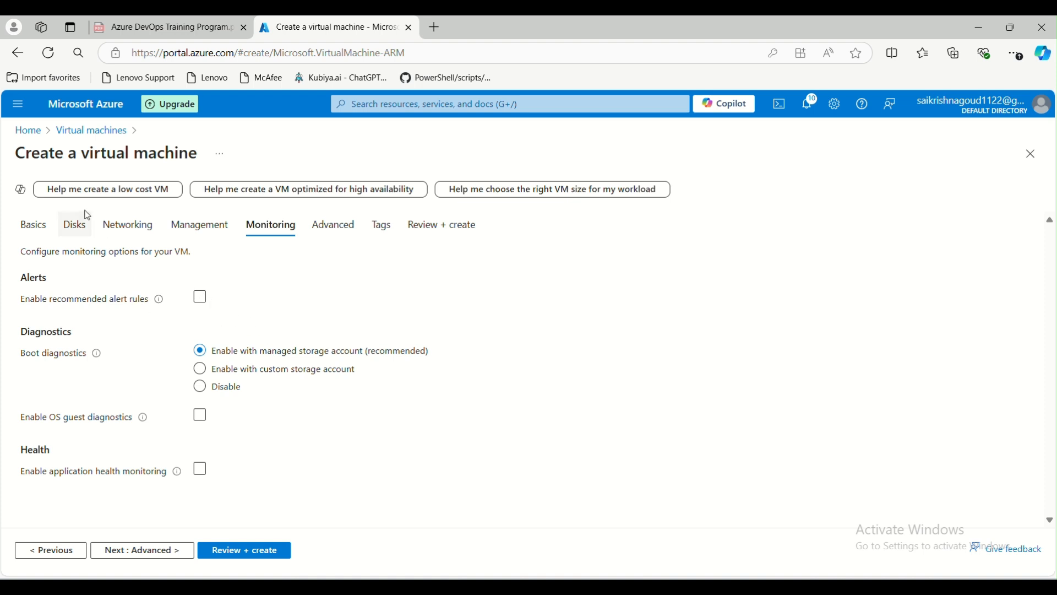
Leave recommended alert rules off and compare the managed and custom boot diagnostics storage options.
left_click(190, 301)
left_click(191, 300)
left_click(202, 299)
left_click_drag(298, 351, 369, 356)
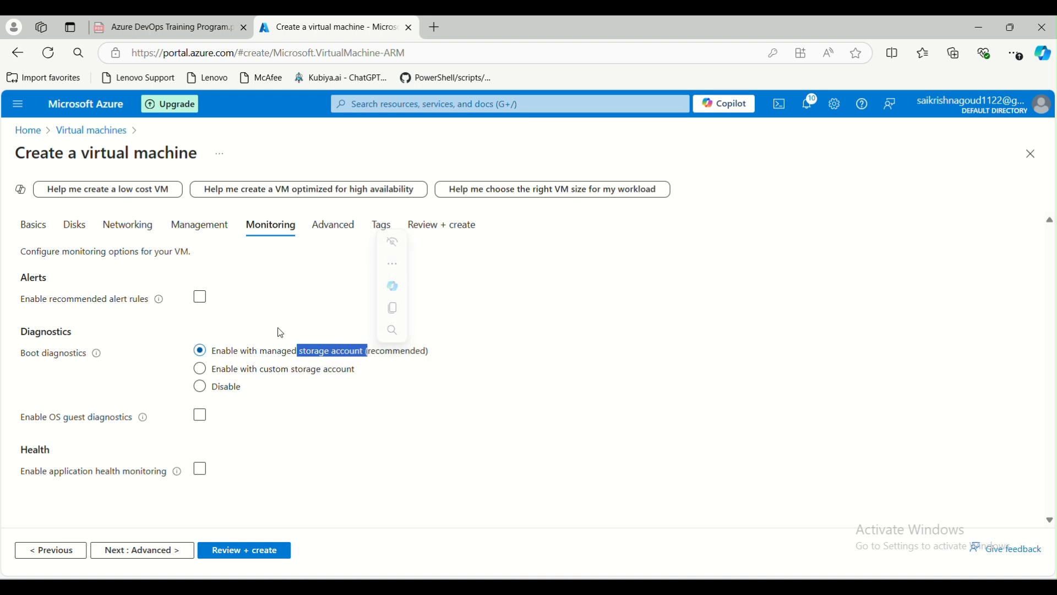
left_click(207, 378)
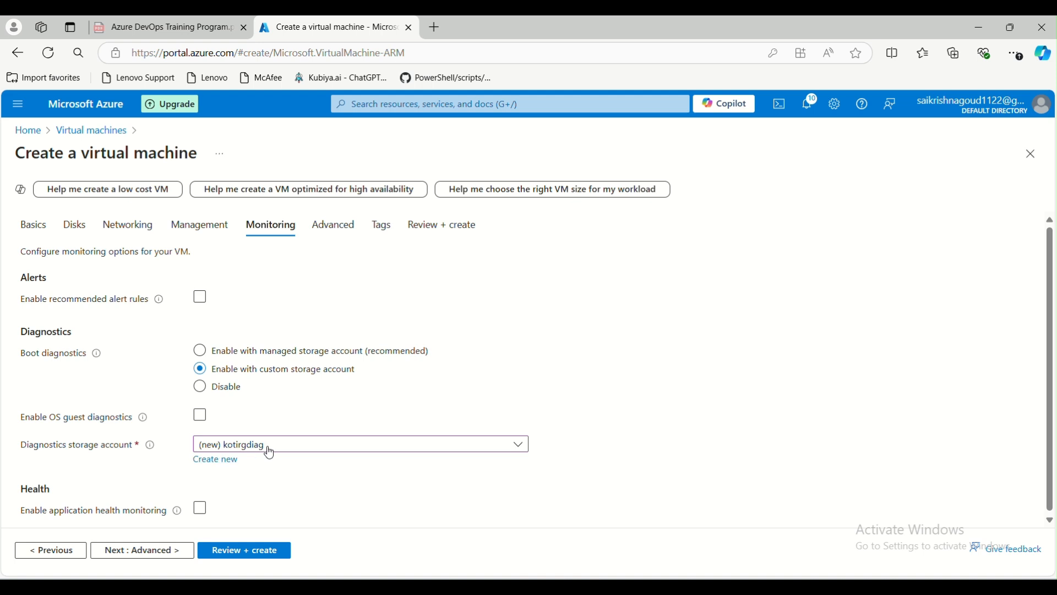
left_click(201, 352)
left_click(201, 378)
Set boot diagnostics to Disable and leave OS guest diagnostics unchecked.
left_click(201, 416)
left_click(201, 417)
left_click(226, 391)
left_click(200, 369)
left_click(200, 350)
left_click(200, 387)
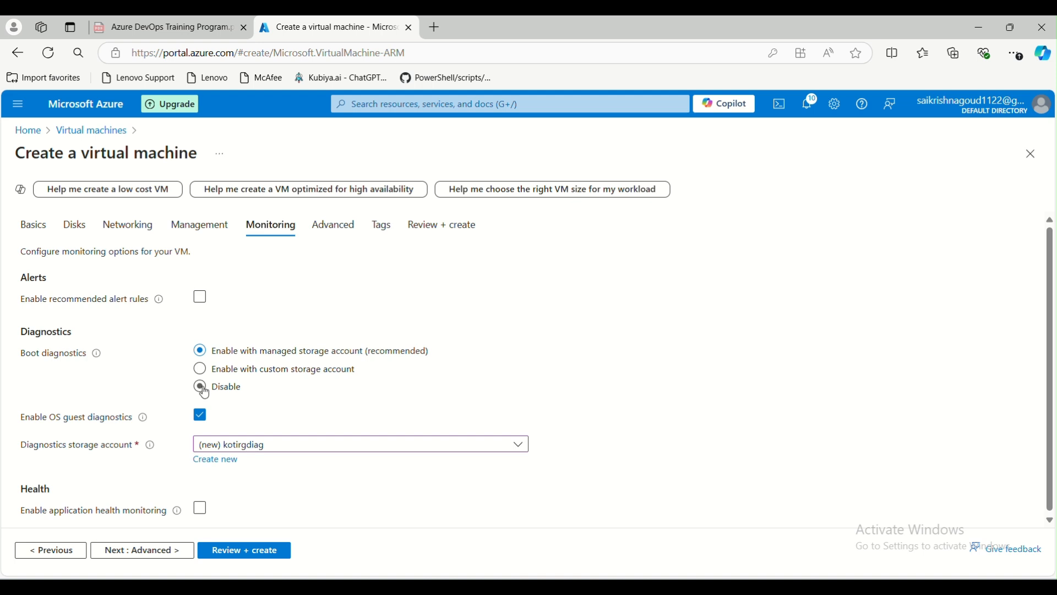
left_click(200, 414)
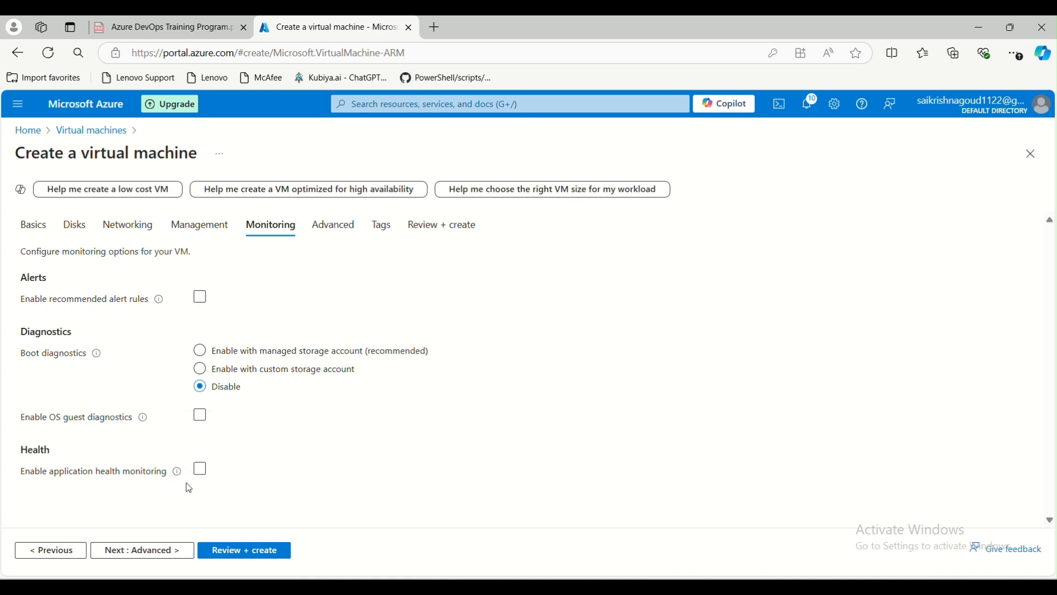
left_click(200, 472)
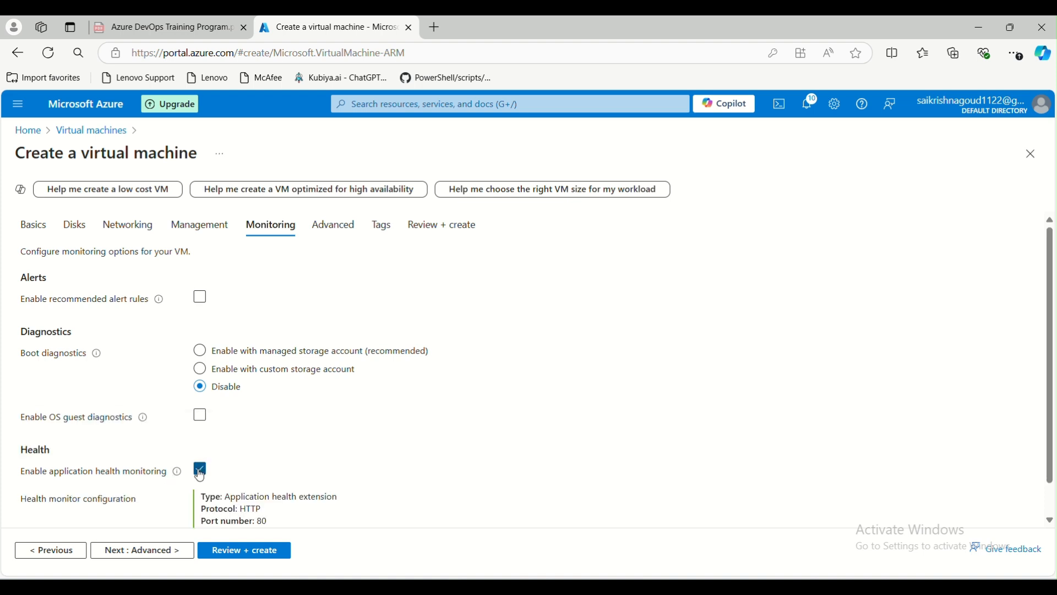
scroll(201, 474, "down", 1)
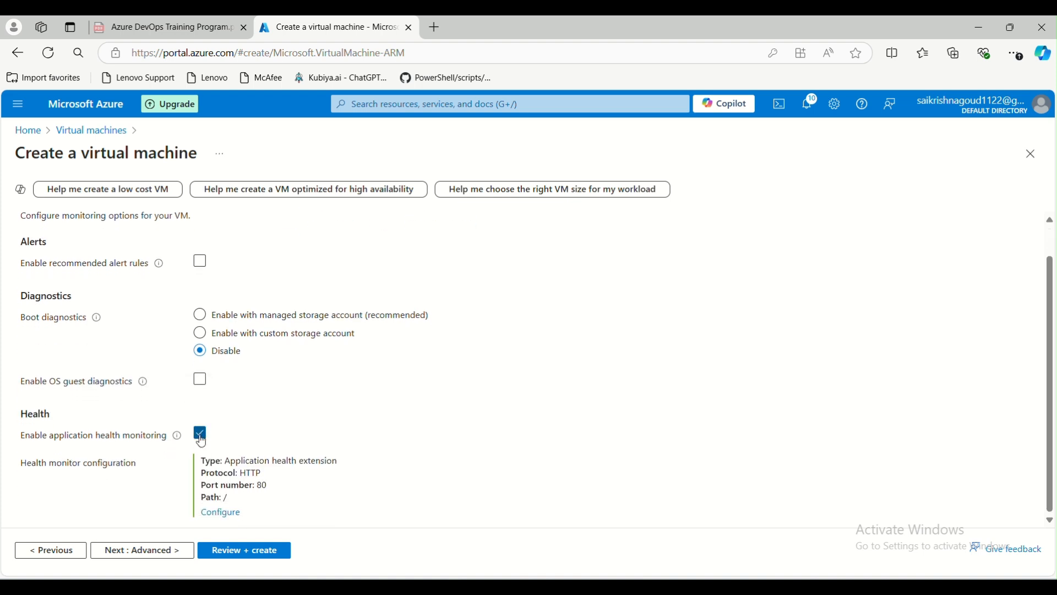
double_click(224, 497)
left_click(200, 433)
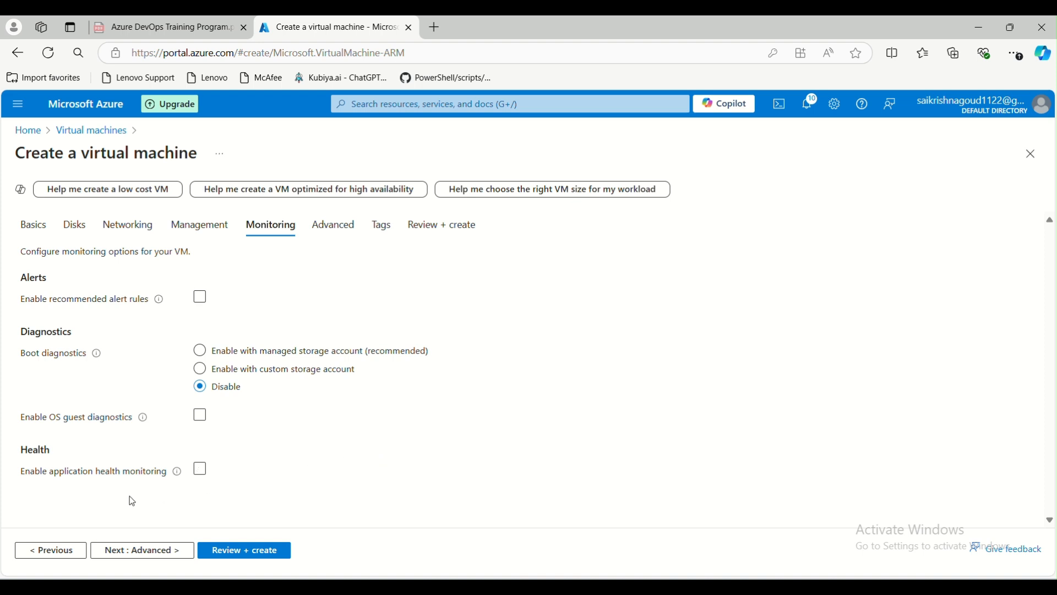
left_click(201, 471)
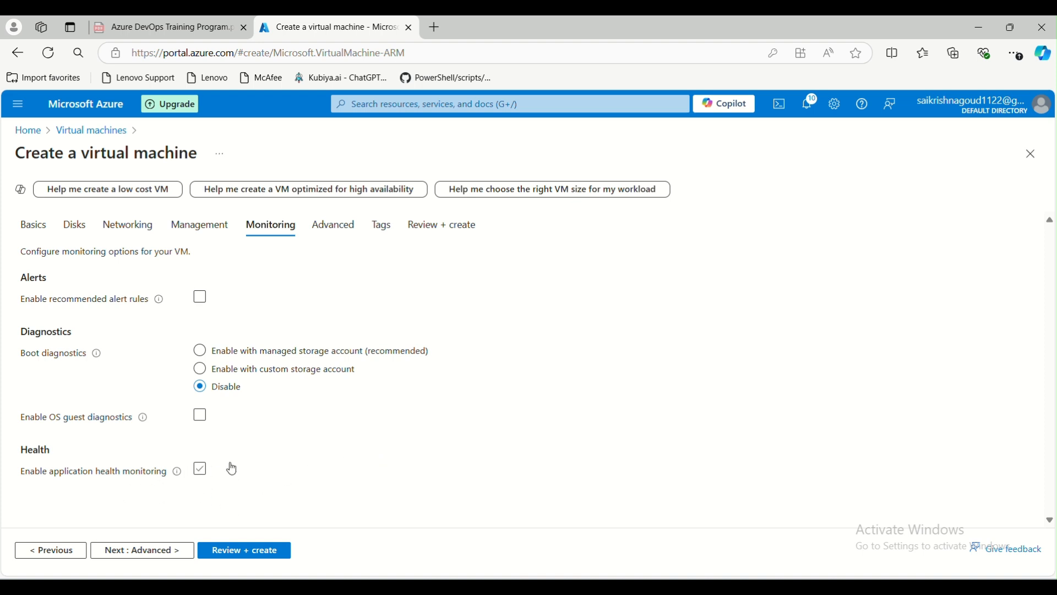
On the Advanced tab, browse installable extensions and view the Symantec workload protection agent.
left_click(134, 548)
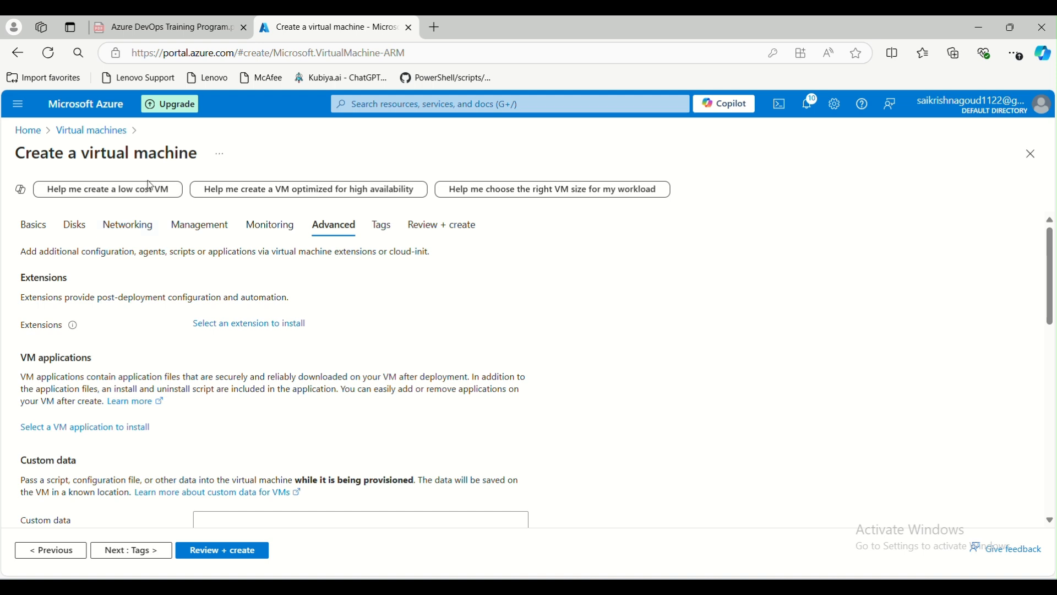
left_click(246, 329)
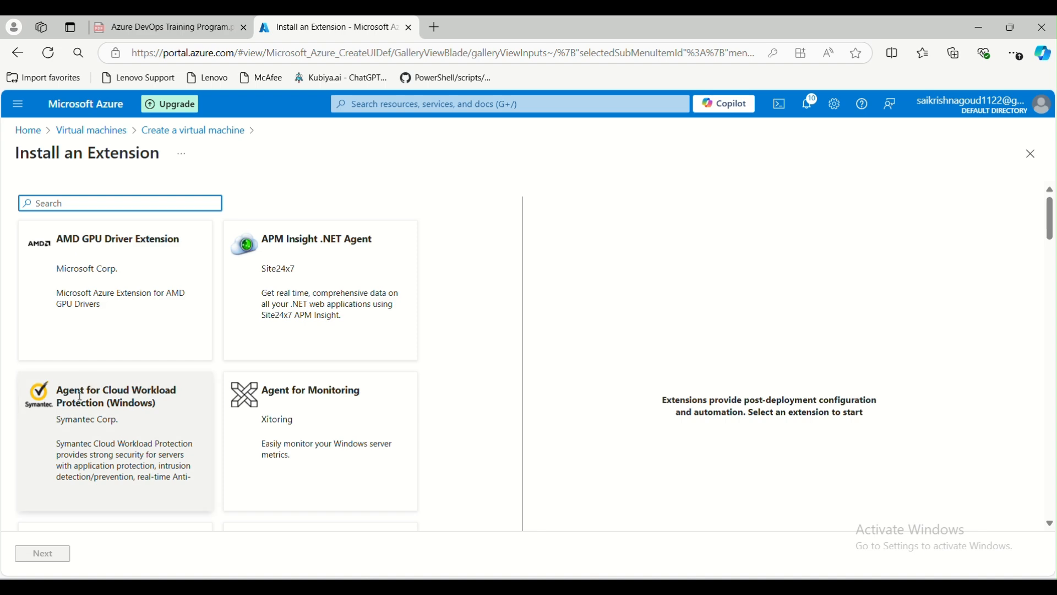
left_click_drag(57, 392, 125, 393)
Scroll through the rest of the extension gallery and go back to the Advanced tab without installing.
scroll(222, 420, "down", 4)
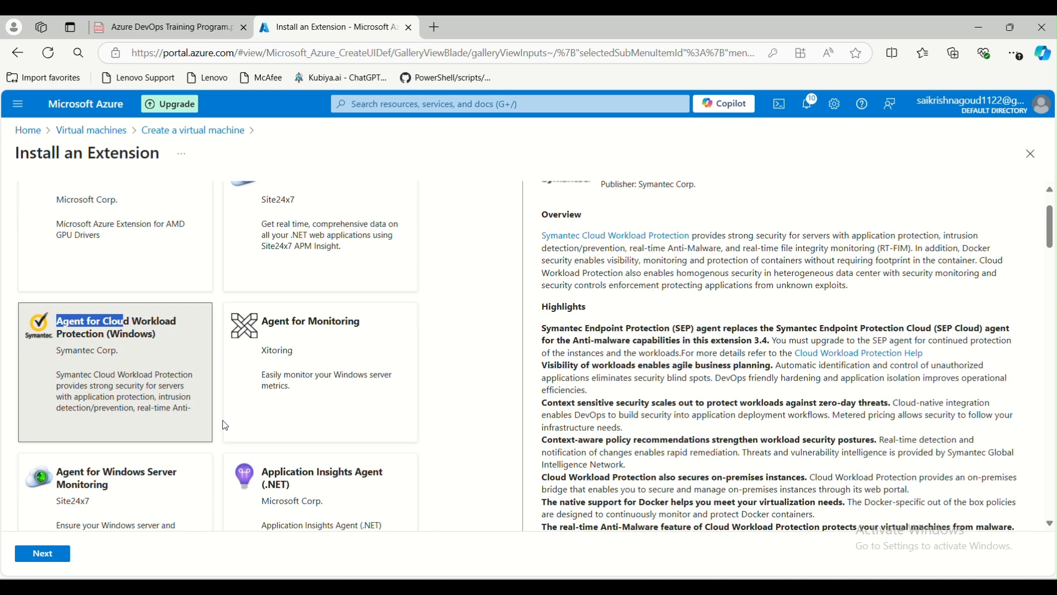
scroll(270, 349, "down", 4)
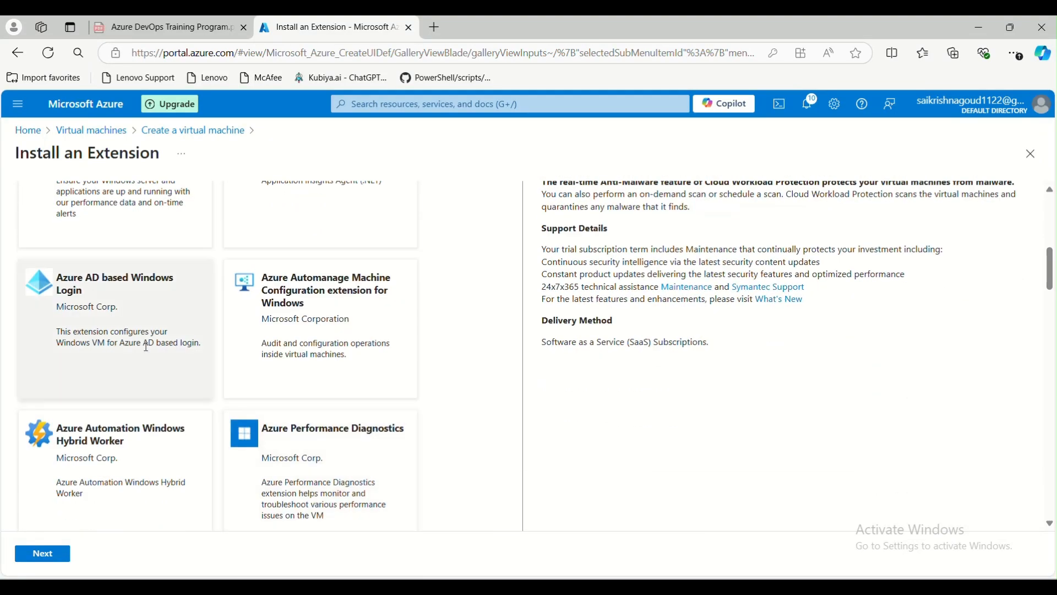
scroll(116, 303, "down", 4)
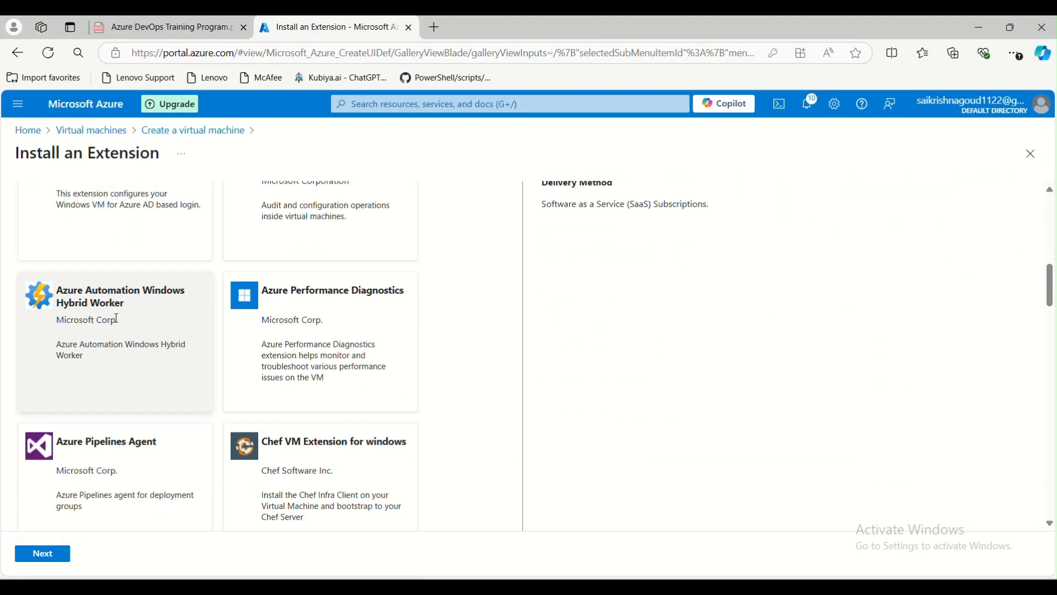
scroll(75, 366, "down", 4)
scroll(75, 344, "up", 1)
scroll(159, 330, "down", 5)
scroll(158, 374, "up", 6)
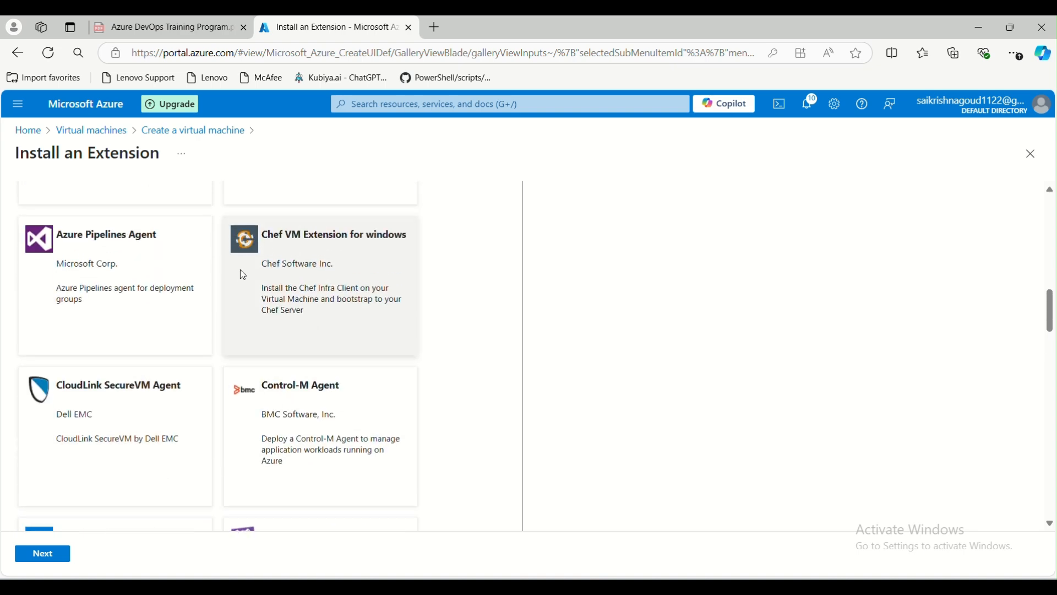
scroll(202, 338, "down", 6)
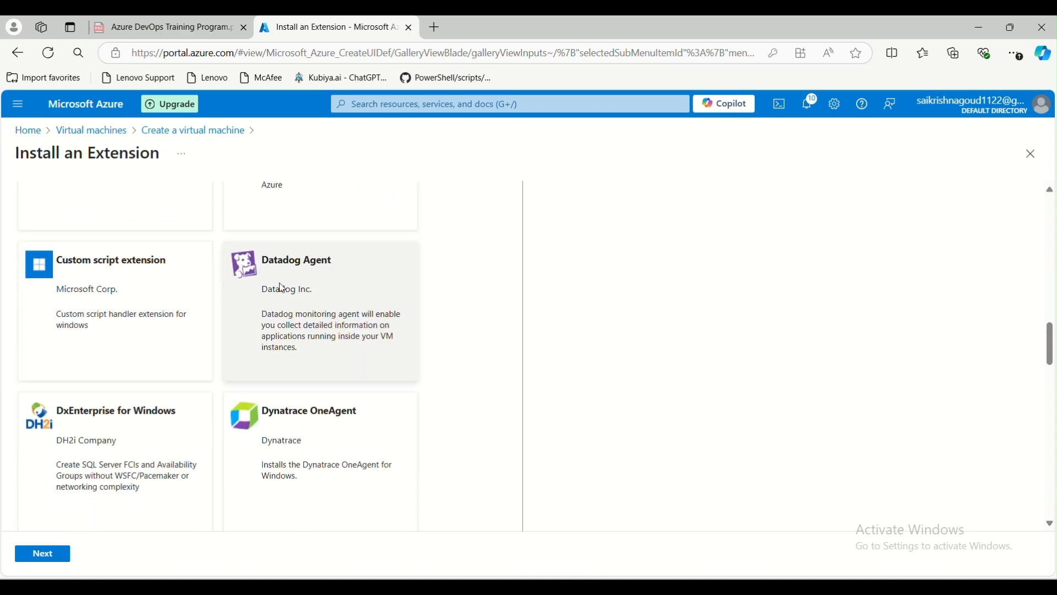
scroll(281, 281, "down", 1)
scroll(264, 355, "down", 10)
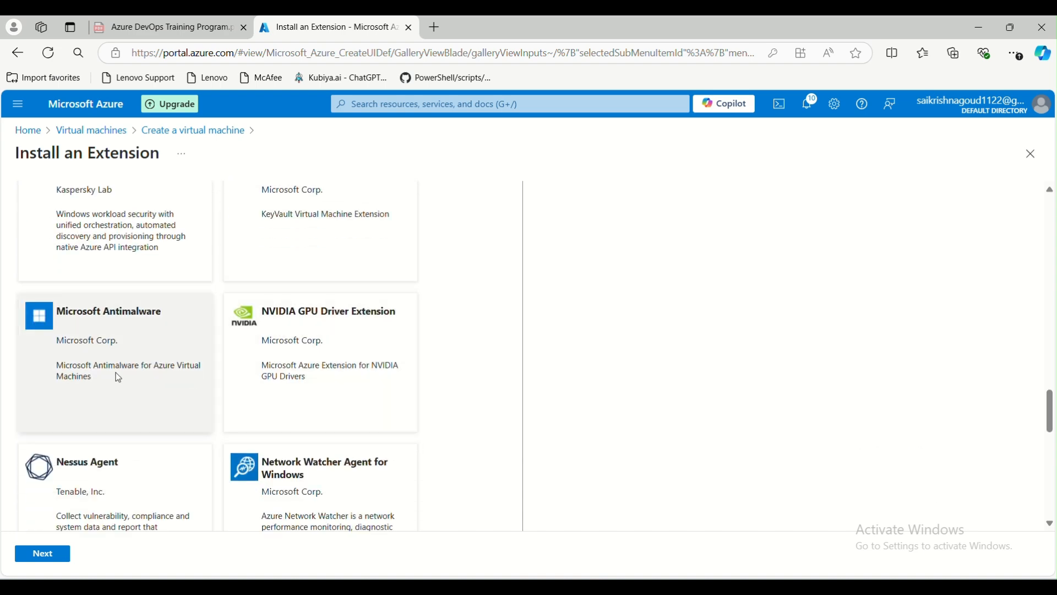
left_click(187, 131)
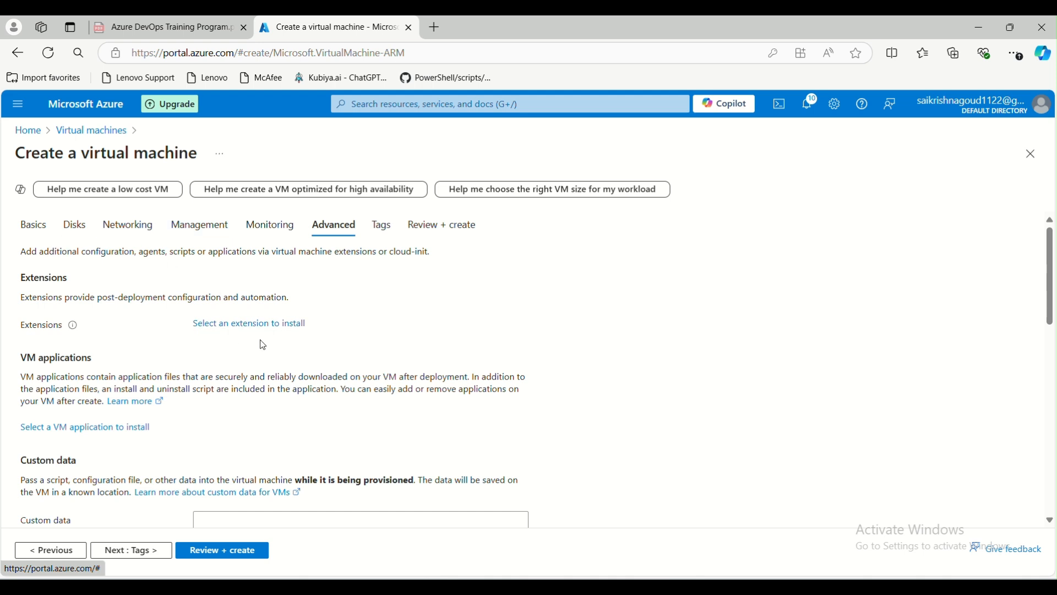
scroll(204, 342, "down", 1)
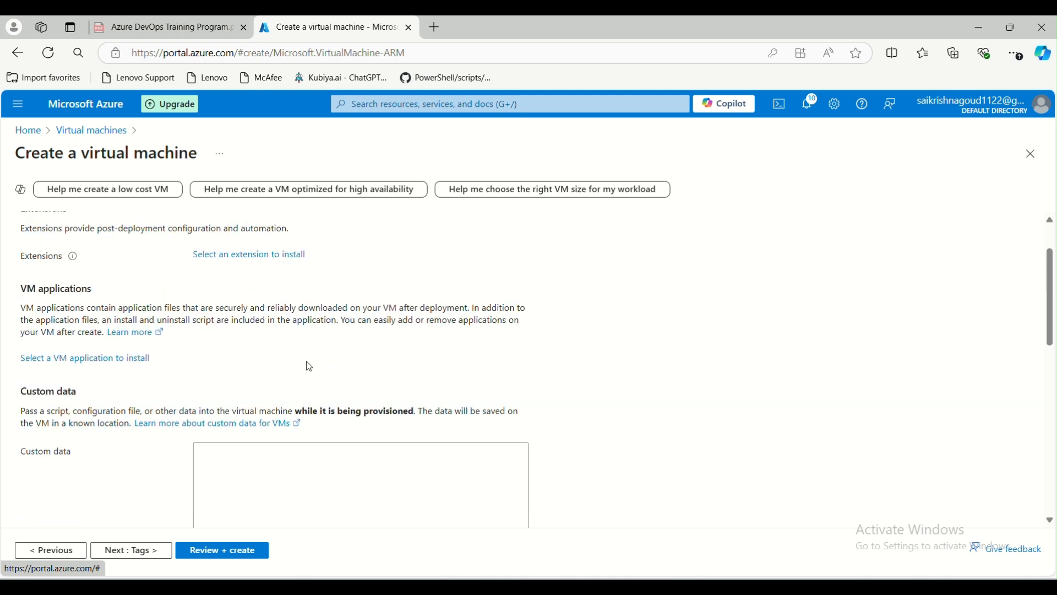
left_click(84, 358)
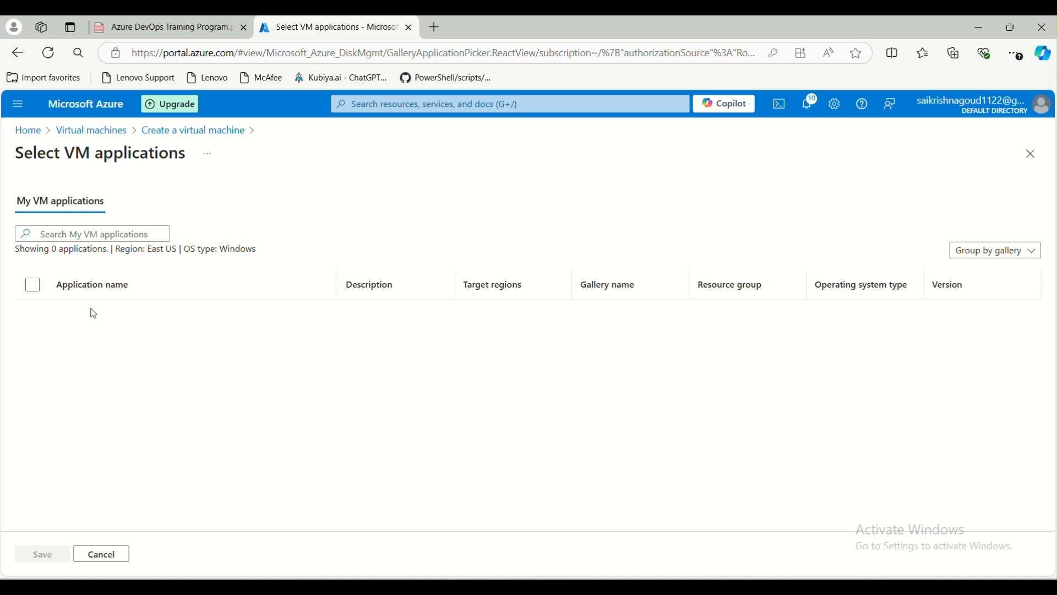
left_click(182, 132)
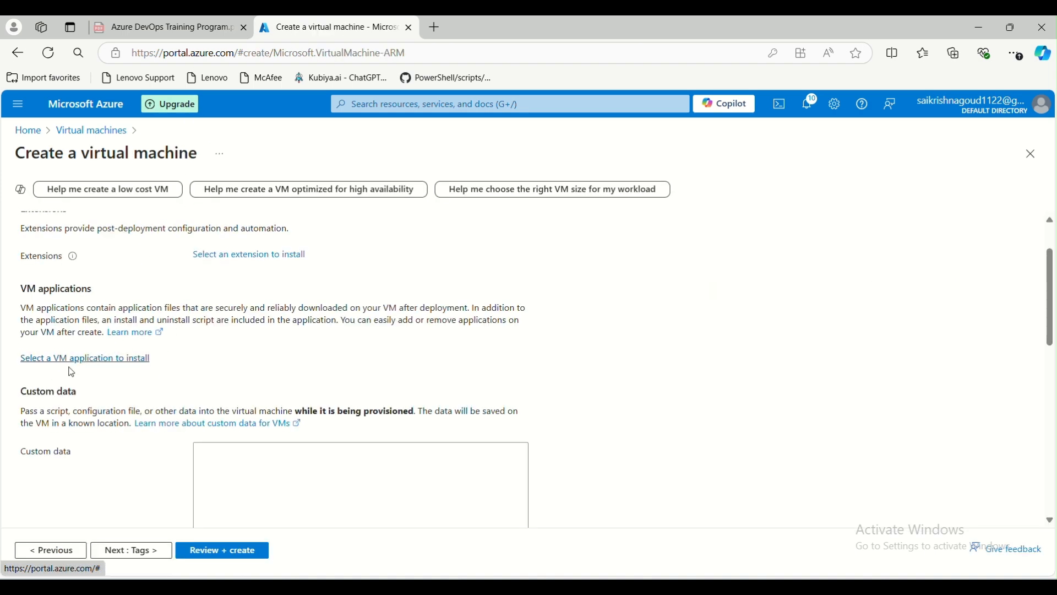
scroll(166, 374, "down", 1)
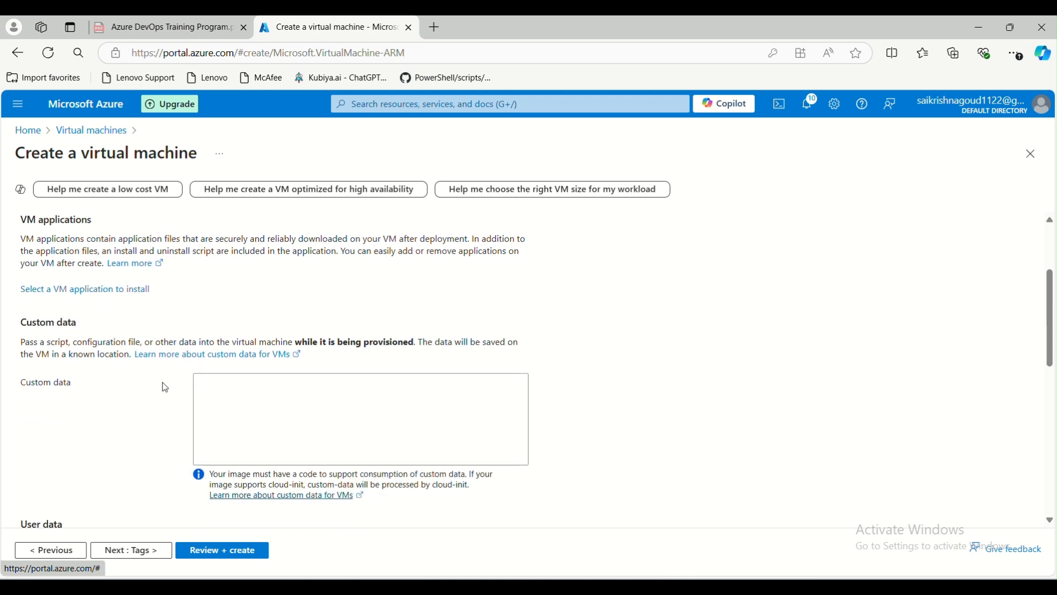
left_click(263, 400)
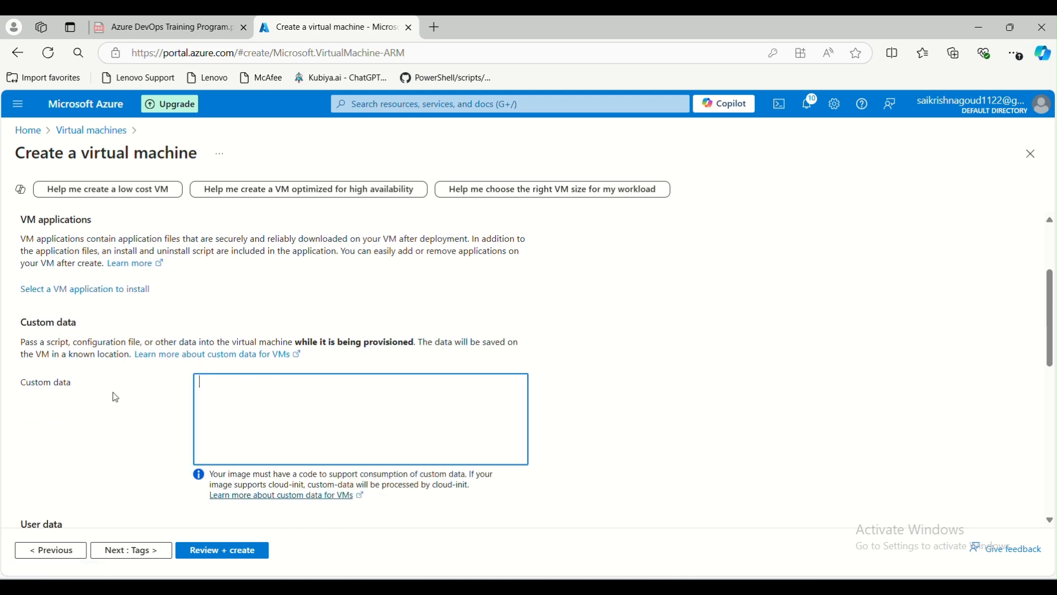
scroll(116, 397, "down", 1)
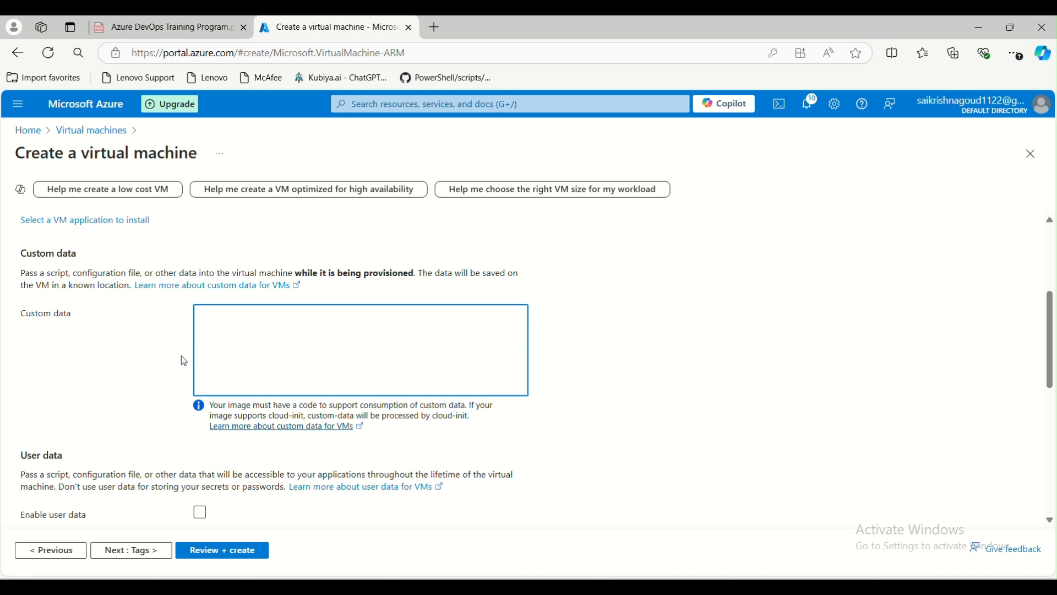
scroll(182, 364, "down", 1)
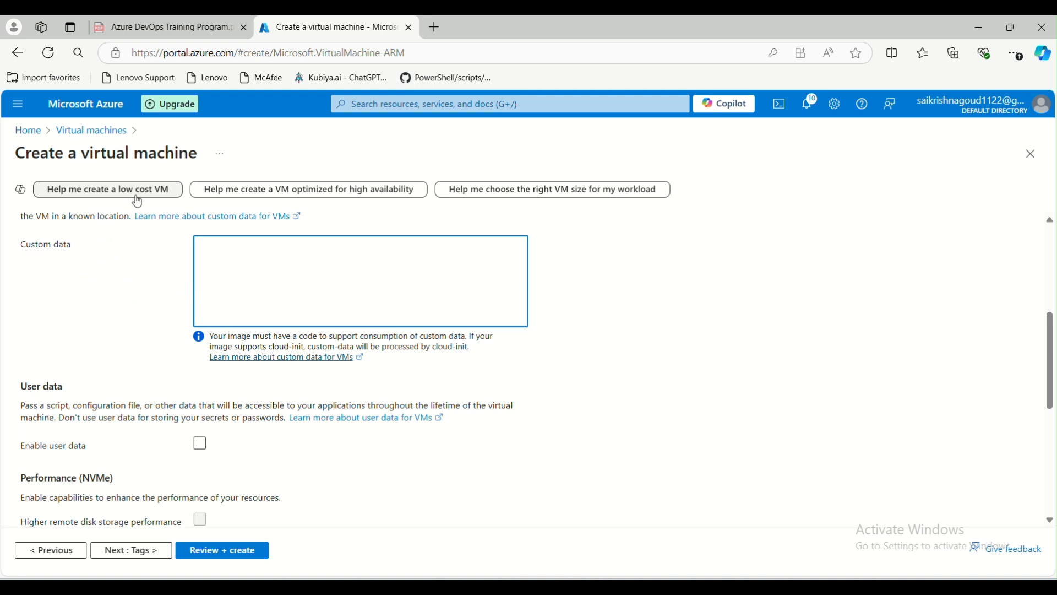
scroll(148, 304, "down", 2)
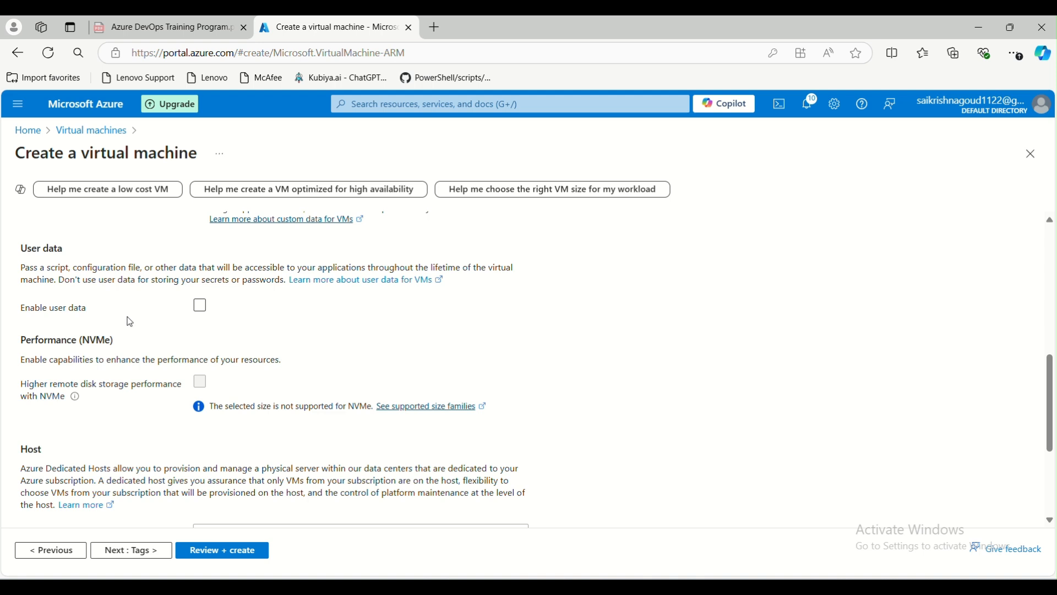
scroll(128, 319, "down", 2)
scroll(125, 315, "up", 1)
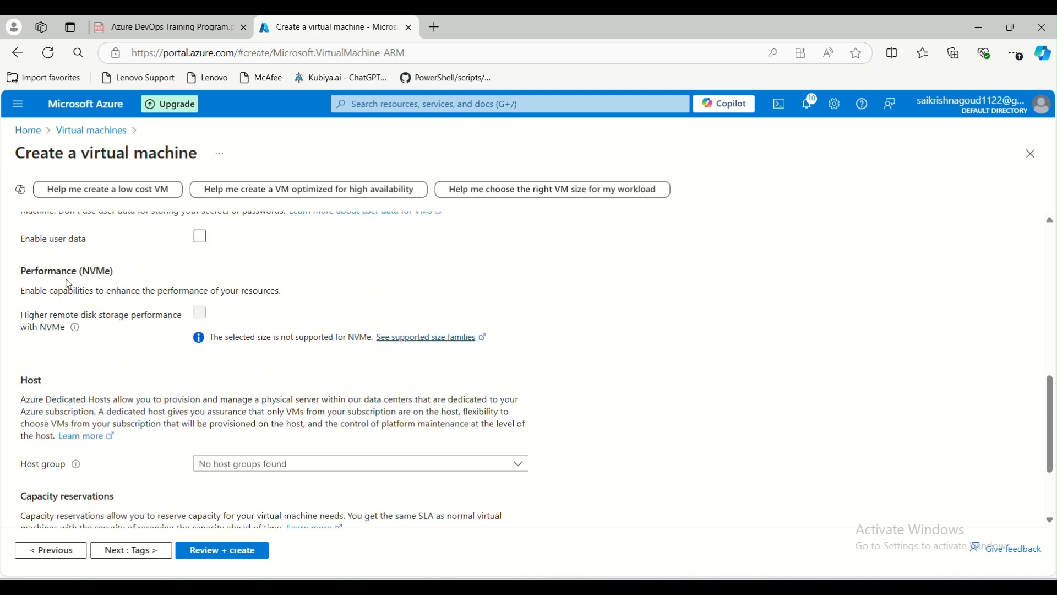
scroll(121, 326, "down", 2)
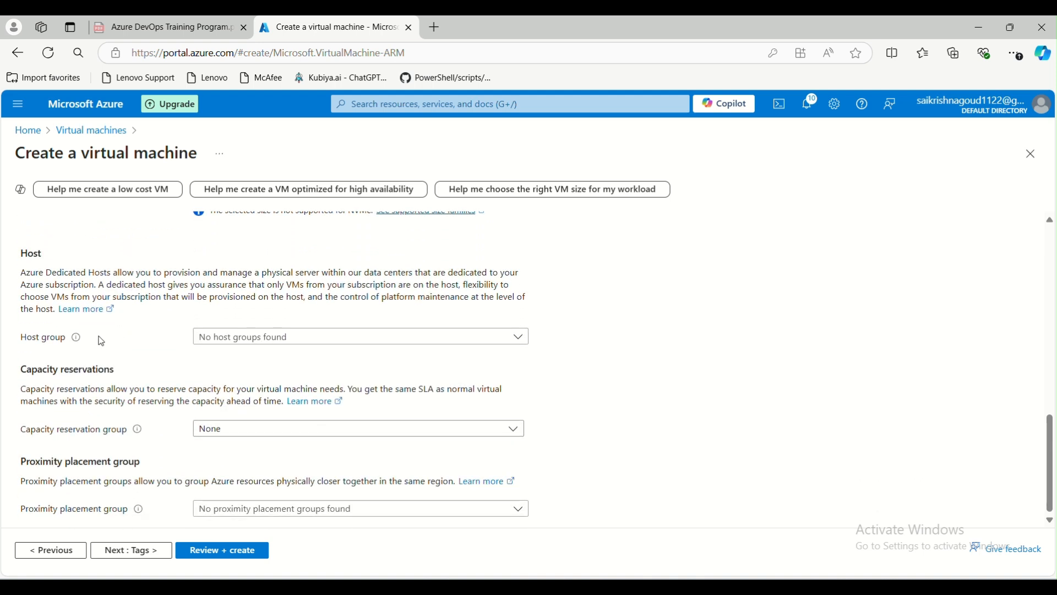
left_click_drag(21, 254, 421, 354)
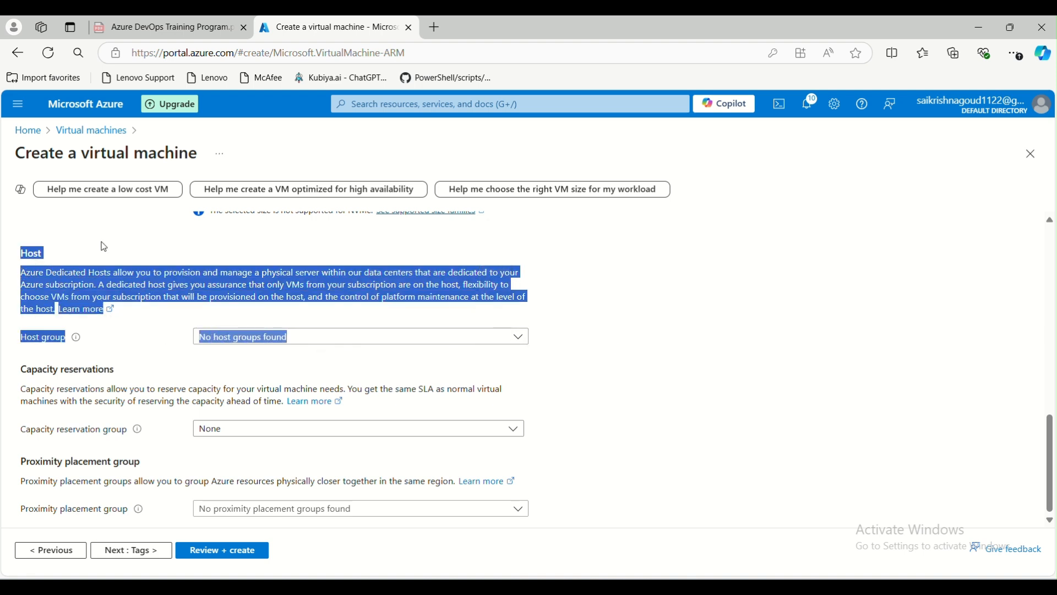
left_click(81, 252)
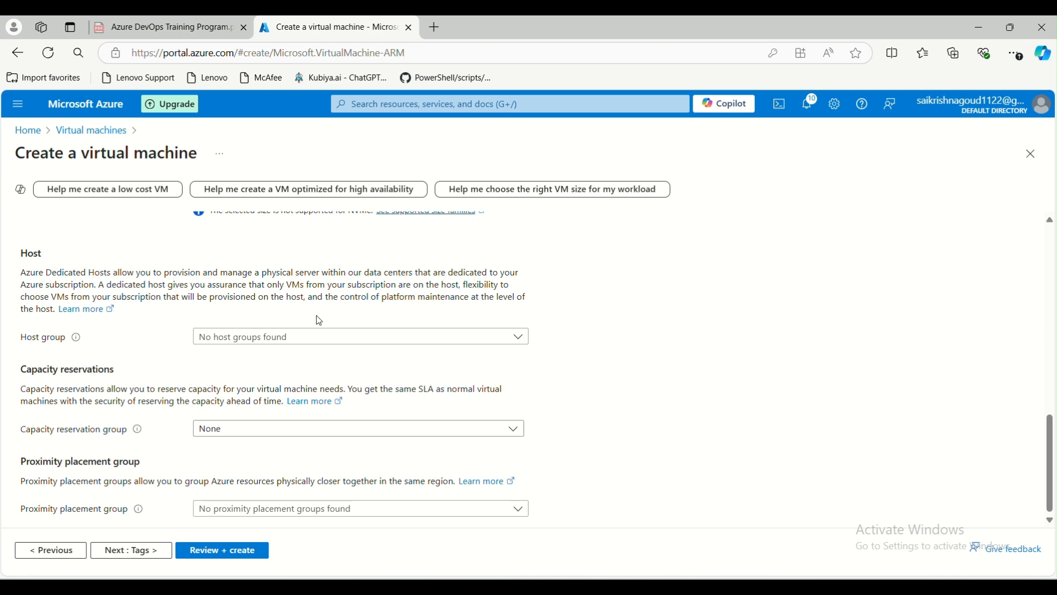
left_click(332, 337)
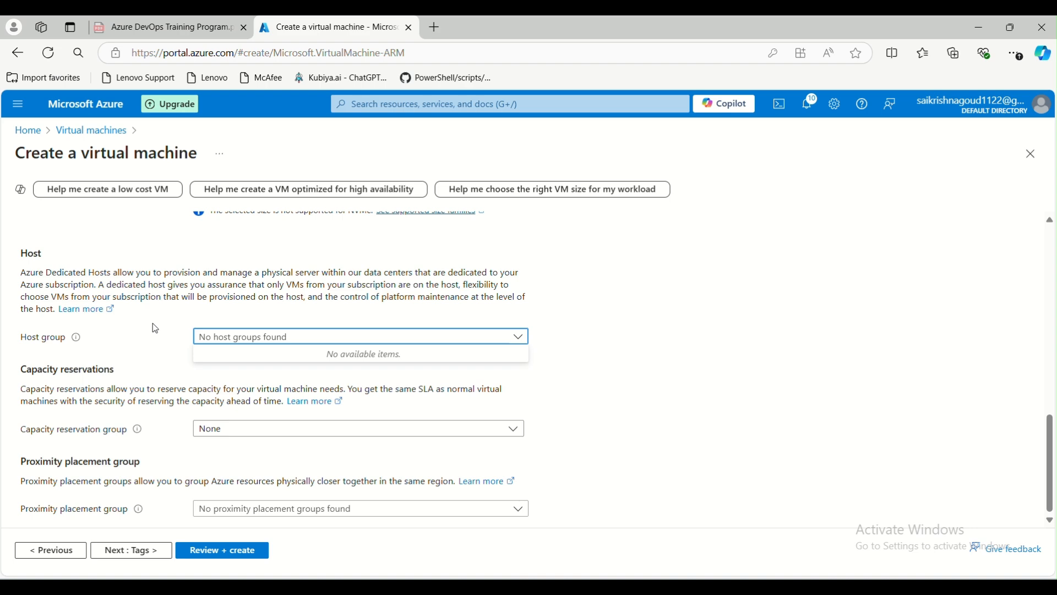
Leave capacity reservation group and proximity placement group unset, keeping the default advanced settings.
scroll(173, 330, "up", 5)
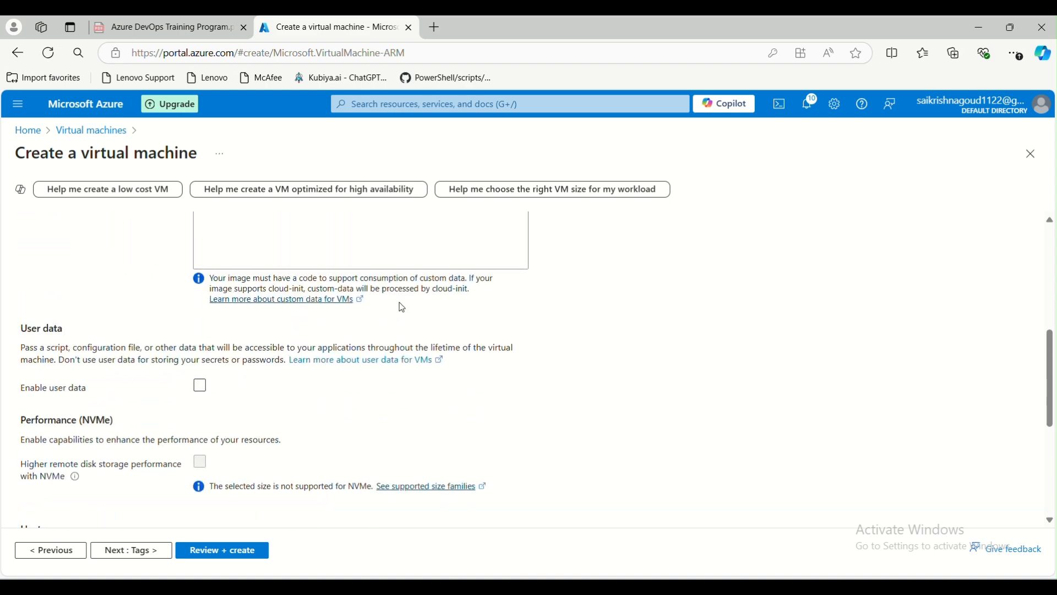
scroll(265, 312, "down", 5)
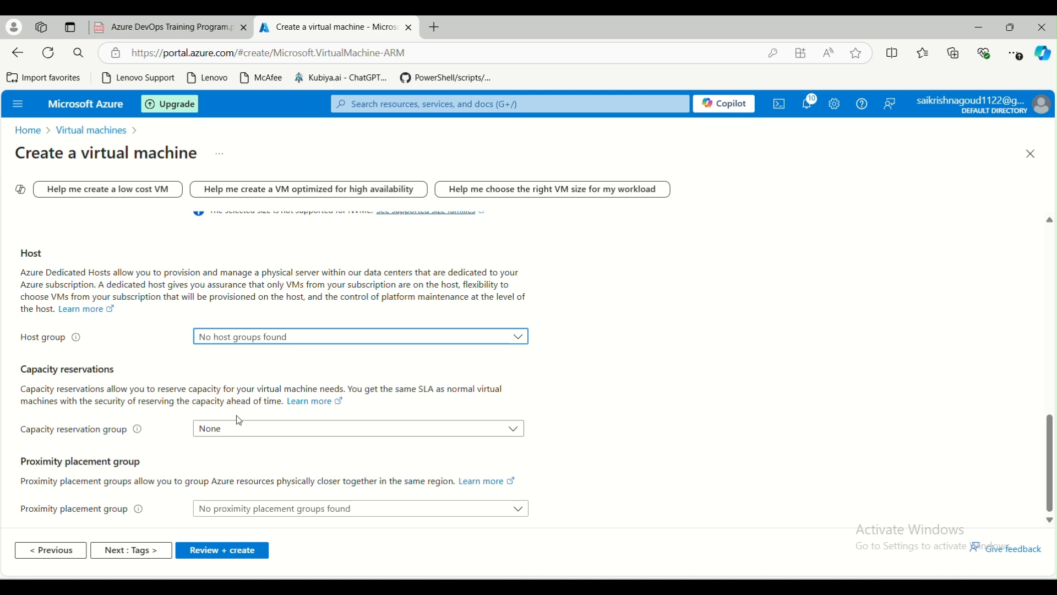
left_click(246, 429)
left_click(248, 429)
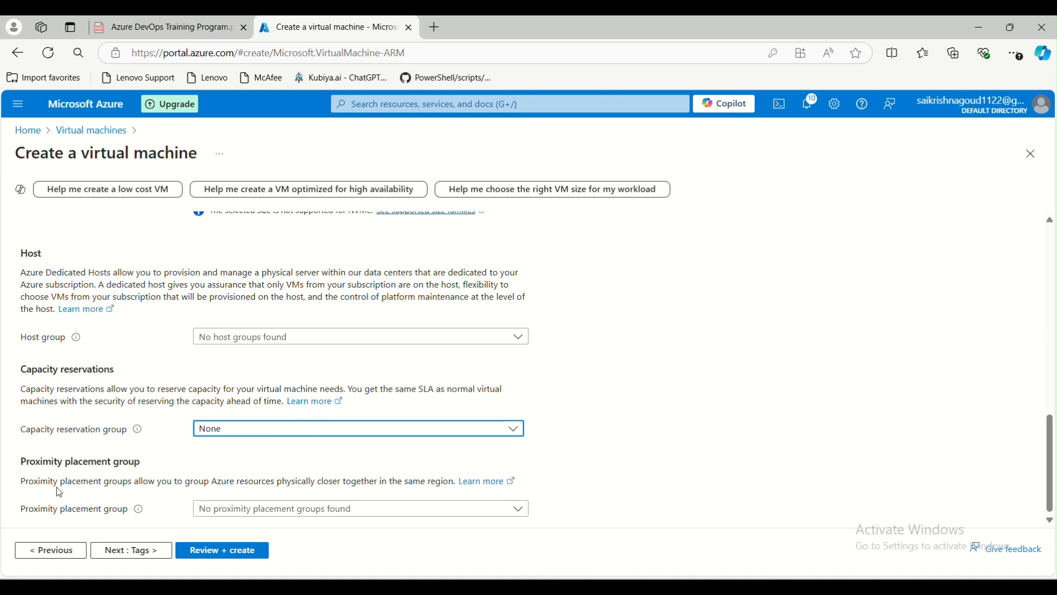
left_click_drag(21, 483, 455, 481)
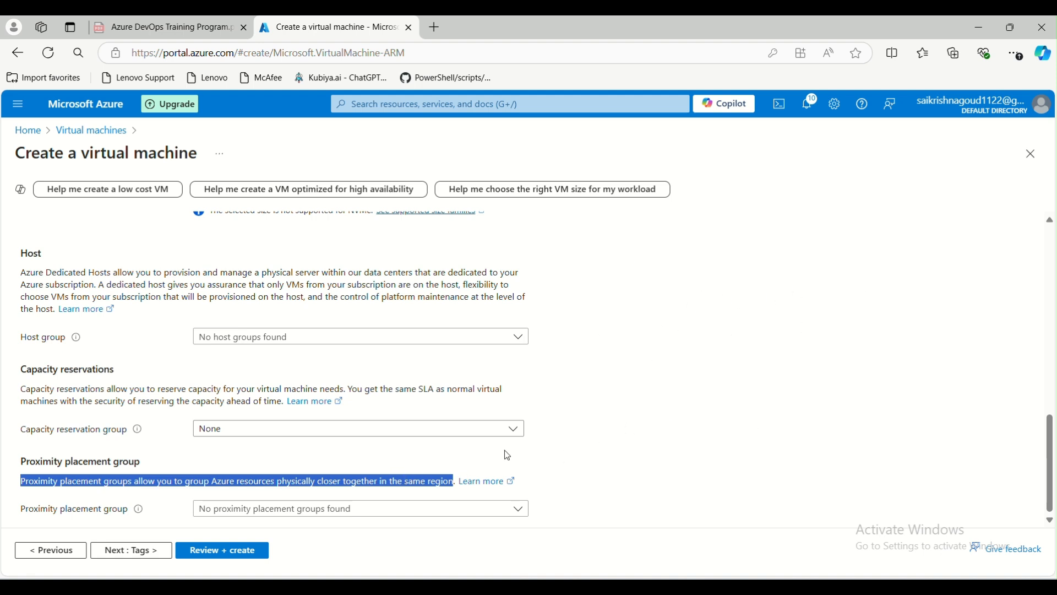
left_click(80, 505)
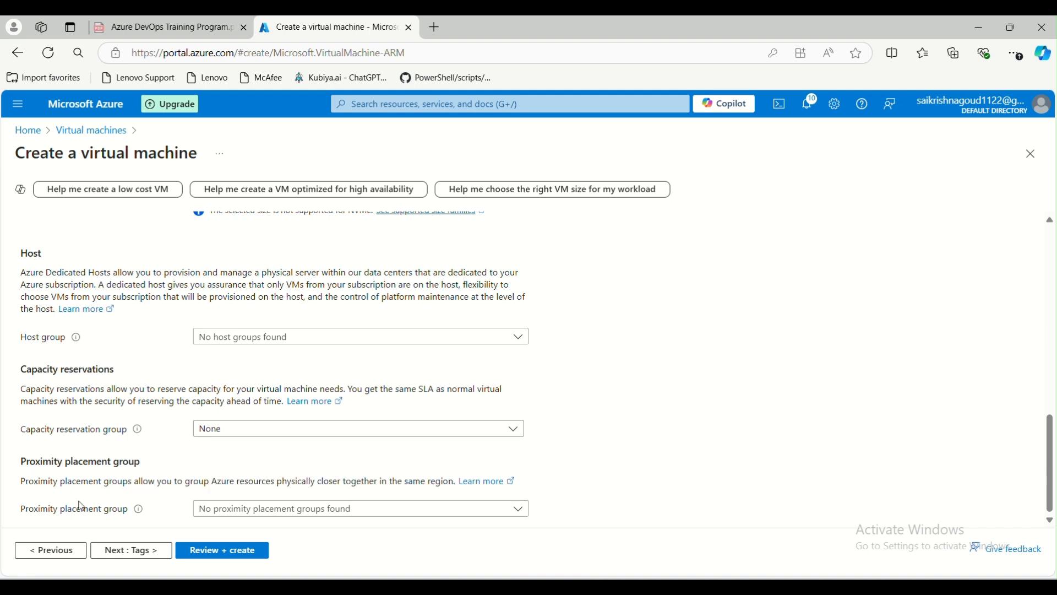
left_click(303, 507)
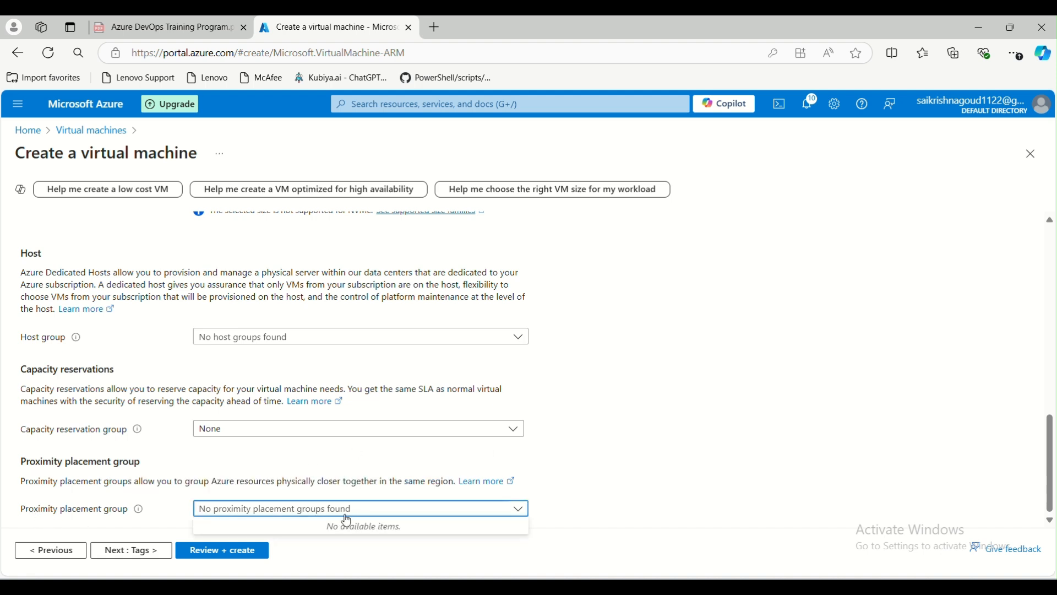
left_click(579, 474)
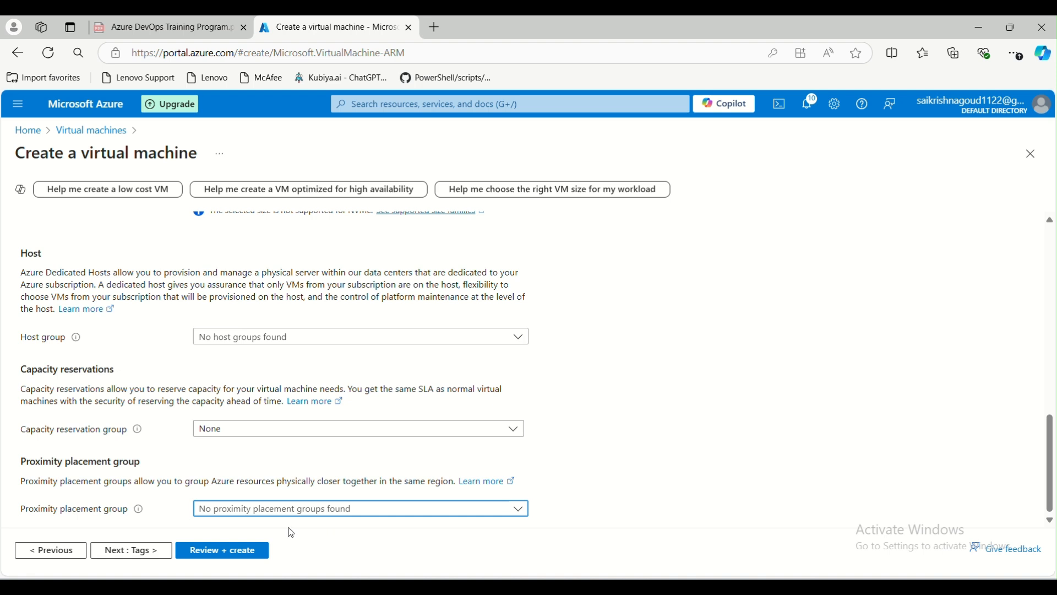
left_click(624, 436)
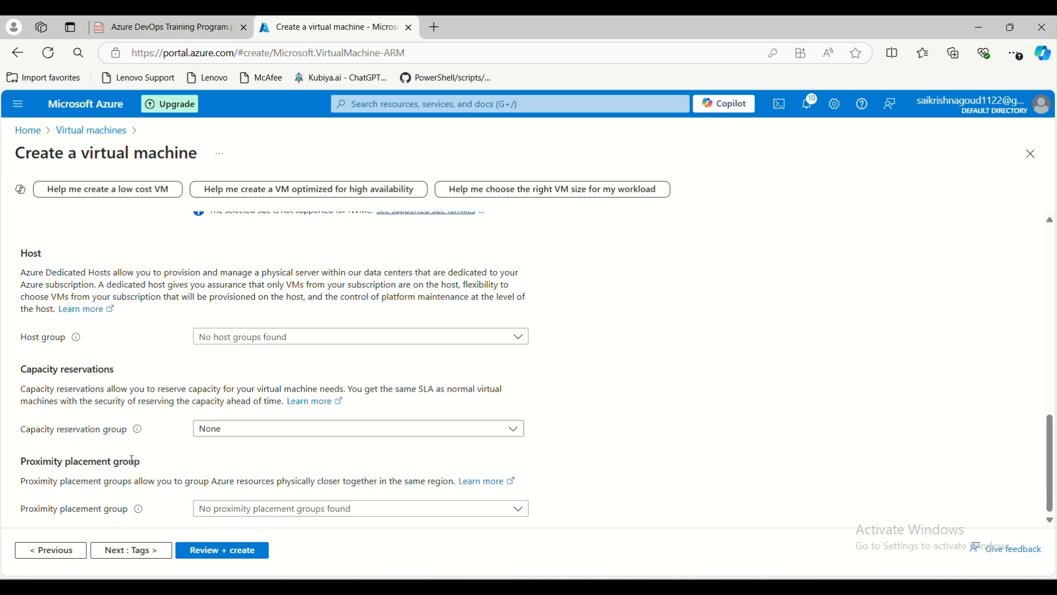
scroll(210, 447, "up", 1)
Pass through Tags to Review + create, check the per-hour price, and create the VM.
left_click(134, 550)
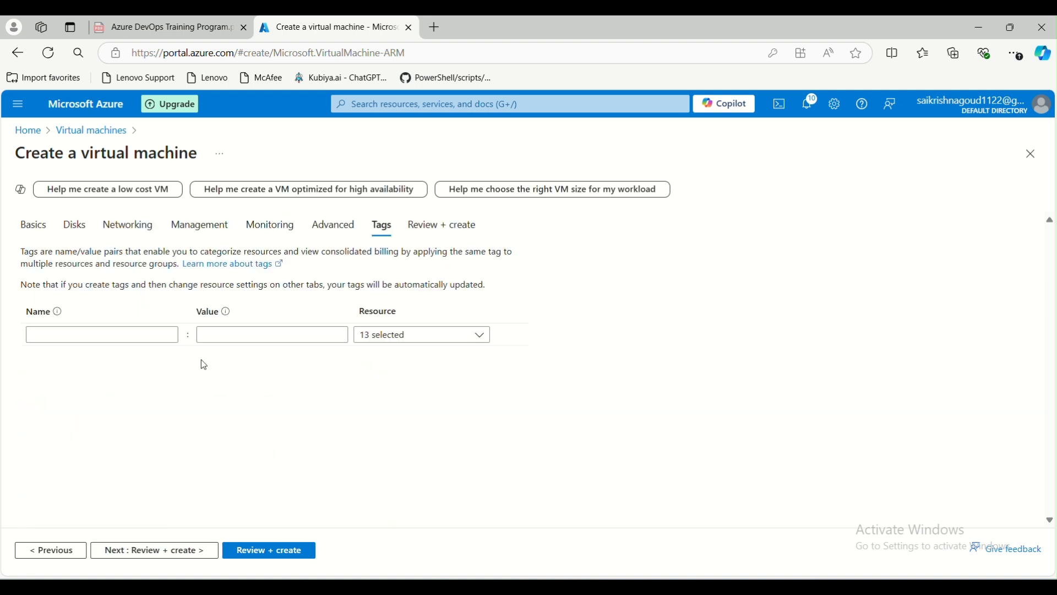
left_click(268, 555)
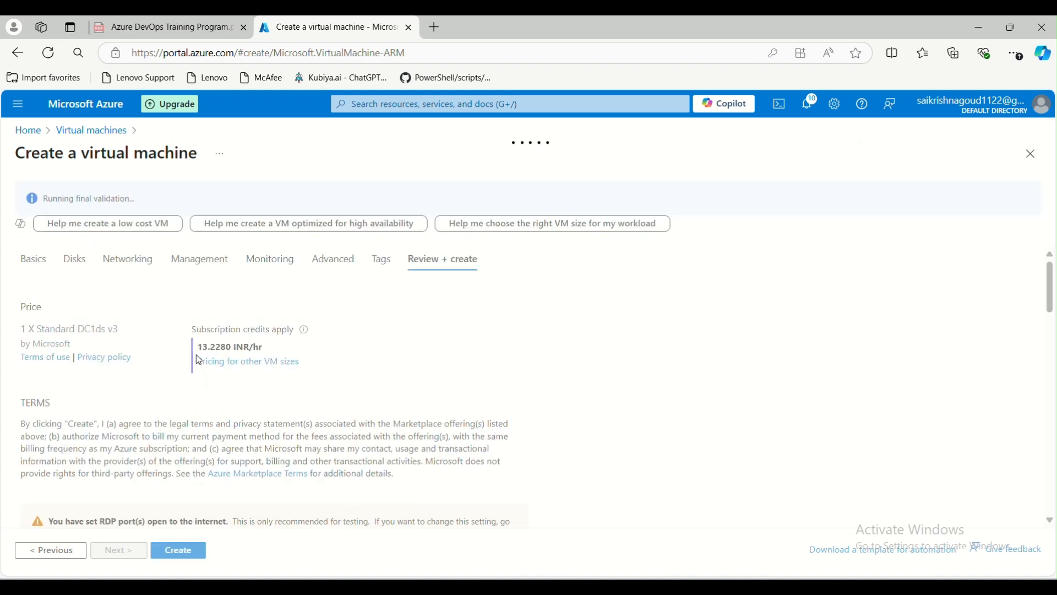
double_click(260, 348)
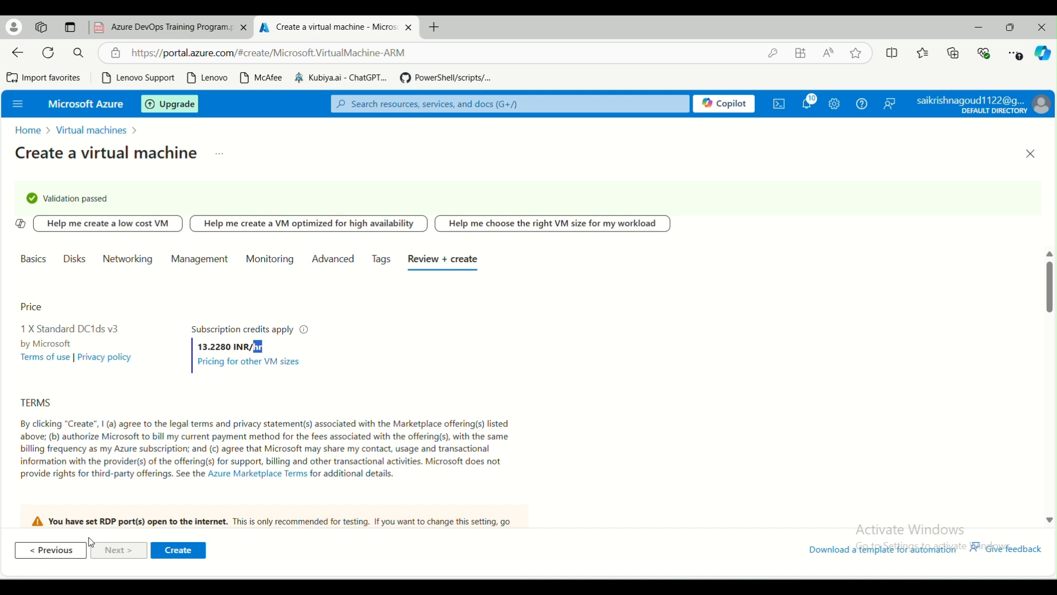
left_click(178, 553)
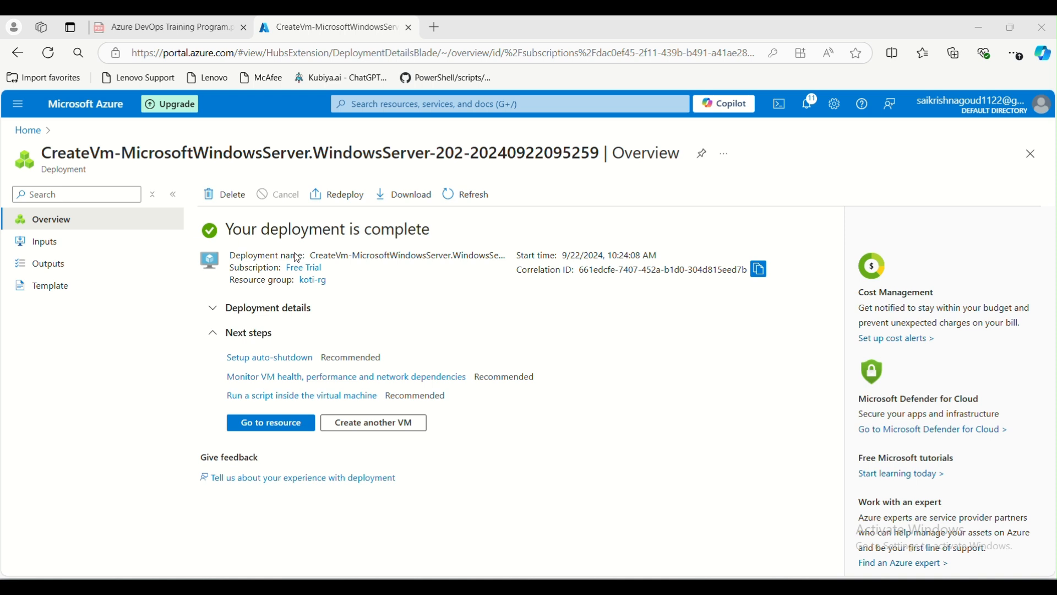
Open the new test-vm resource and highlight its private IP address, 10.0.0.4.
left_click(268, 432)
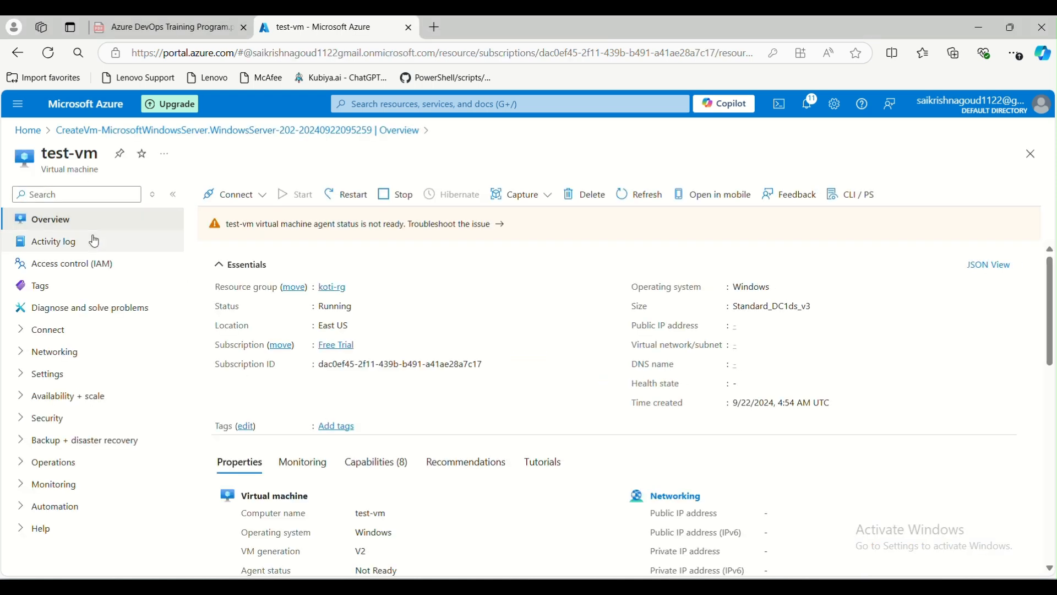
scroll(586, 380, "down", 1)
scroll(587, 380, "down", 1)
scroll(689, 343, "up", 2)
left_click_drag(632, 326, 785, 326)
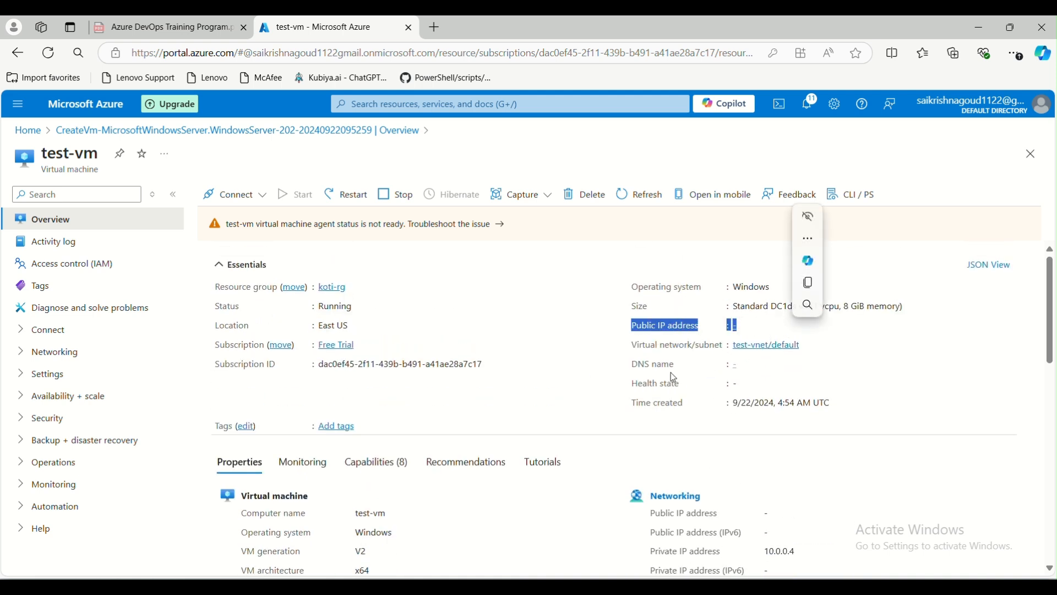
scroll(644, 406, "down", 3)
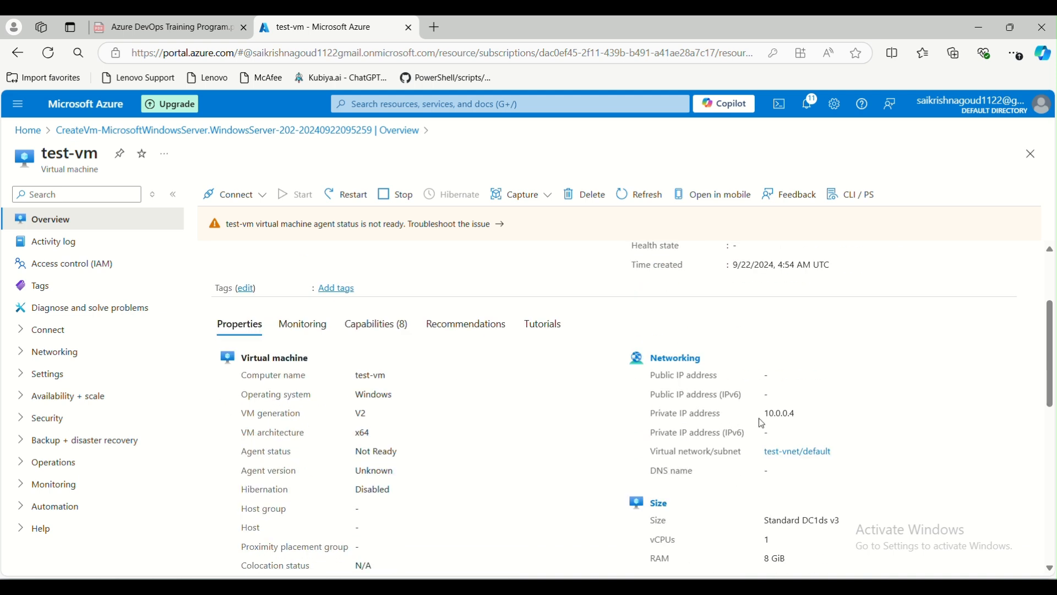
left_click_drag(768, 415, 809, 416)
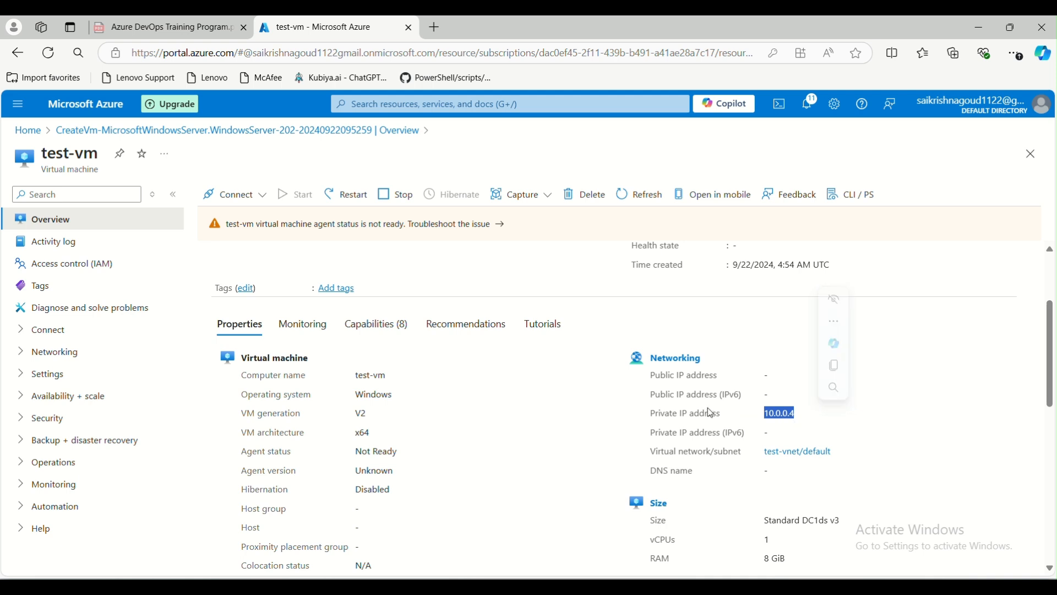
Launch mstsc, try connecting to 10.0.0.4, dismiss the error, and close Remote Desktop.
key("super+r")
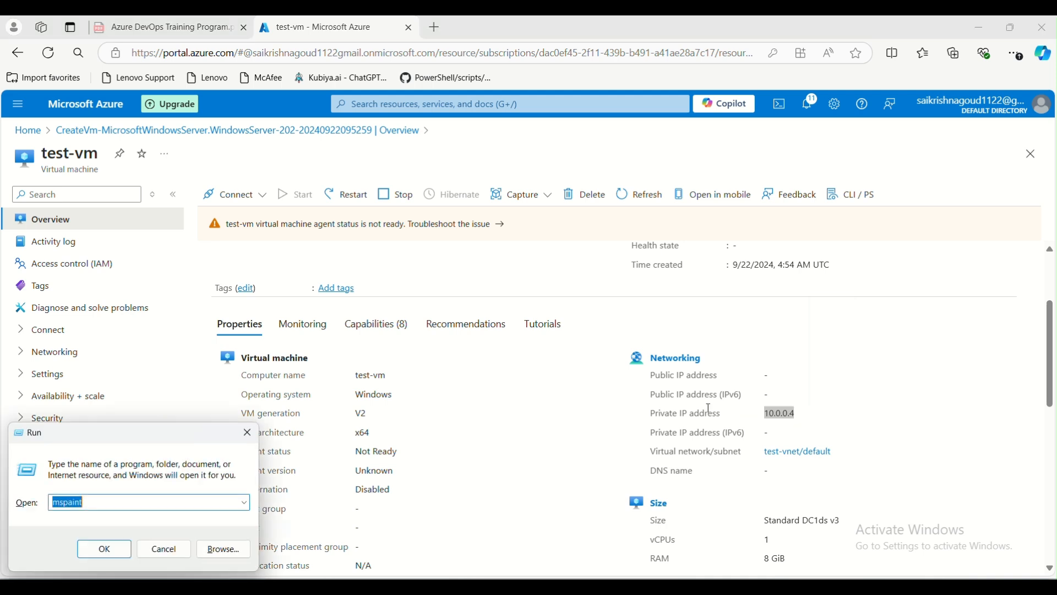
type("mstsc")
key("Return")
type("10.0.0.4")
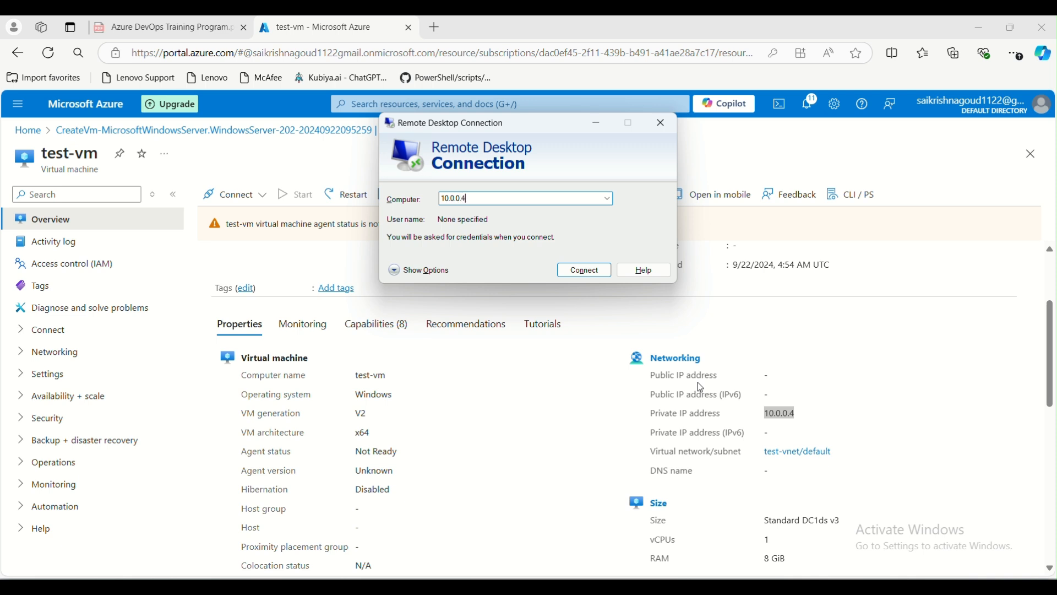
left_click(585, 272)
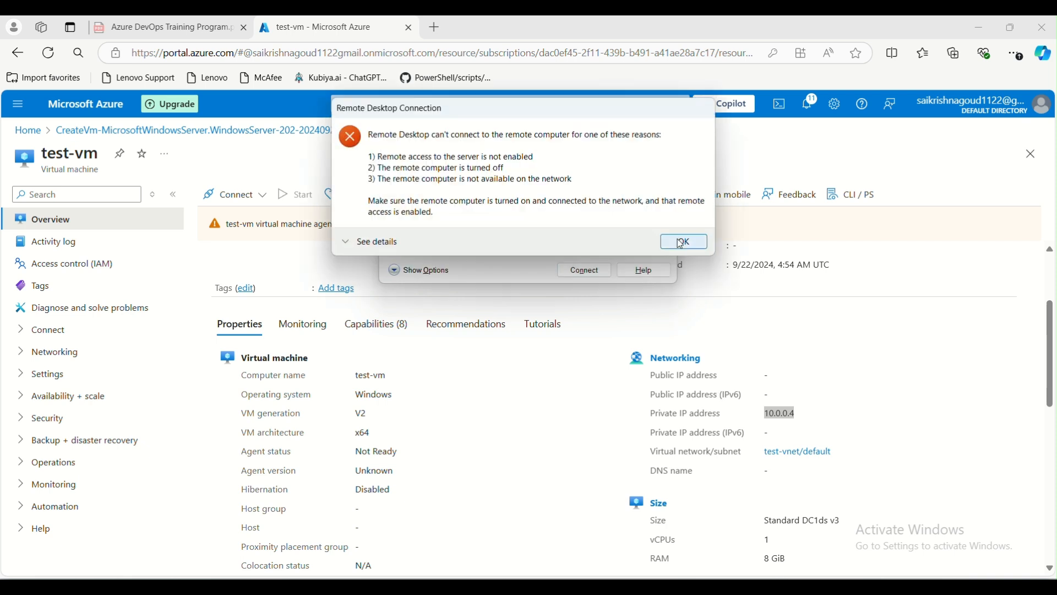
left_click(682, 244)
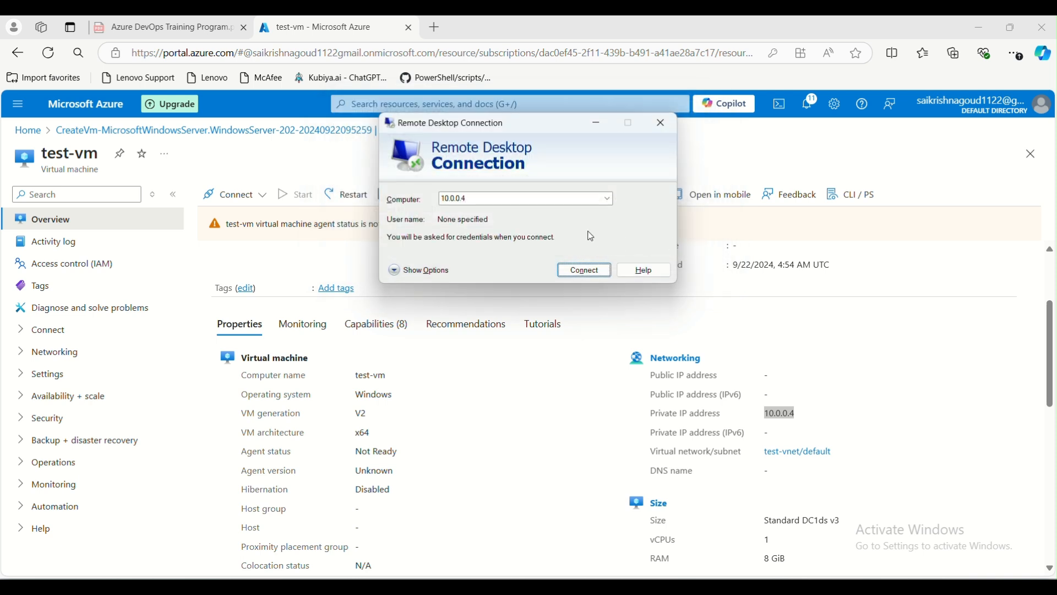
left_click(664, 122)
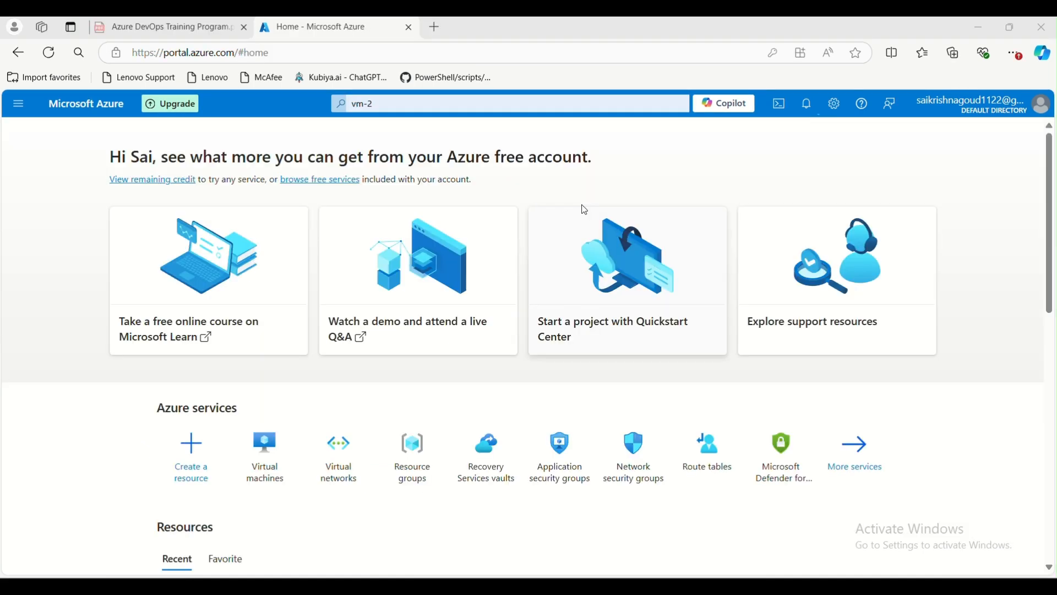
Start a blank Paint canvas and draw a rectangle near the top centre.
key("super+r")
key("Return")
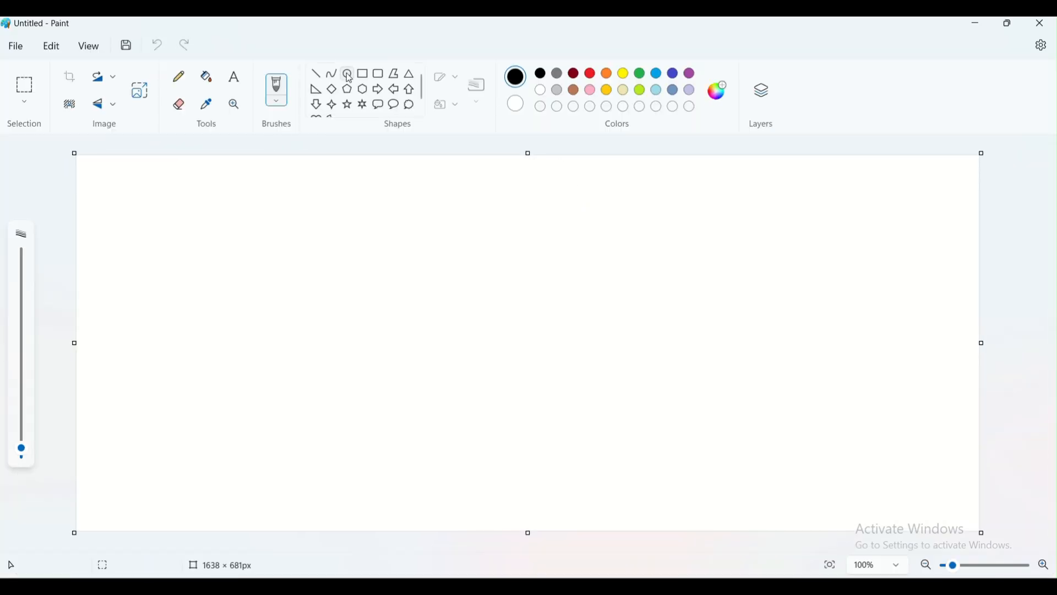
left_click(370, 77)
mouse_move(423, 217)
left_mouse_down()
mouse_move(649, 408)
mouse_move(598, 342)
mouse_move(604, 312)
mouse_move(610, 325)
left_mouse_up()
left_click(462, 360)
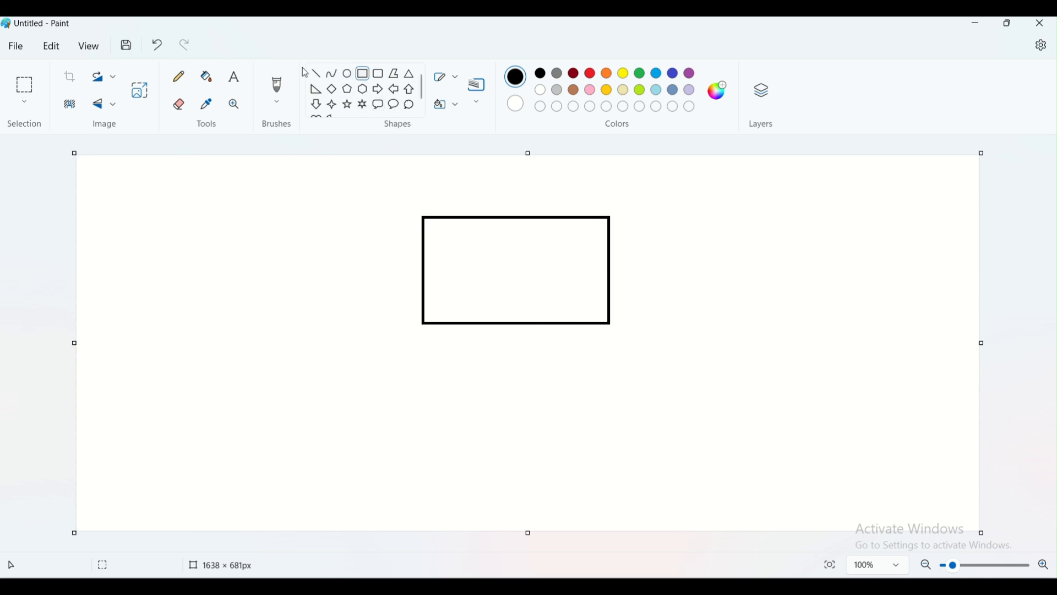
Label the rectangle 'Spoke-Vnet 10.1.0.0/16' with a one-line text box above it.
left_click(227, 80)
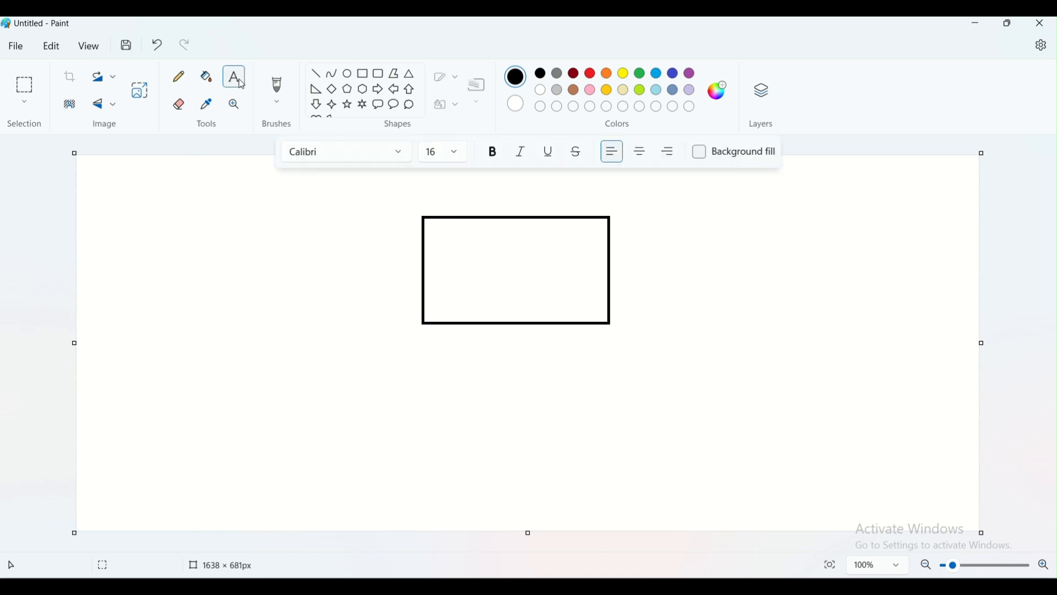
left_click(431, 199)
type("Spoke-Vnet 10")
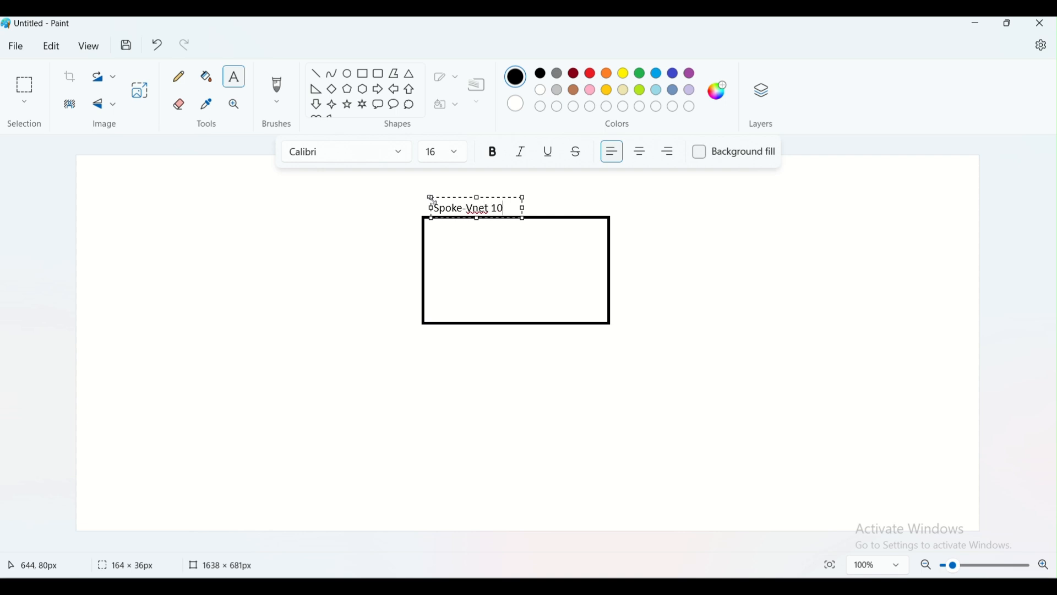
type(".1.0.0/16")
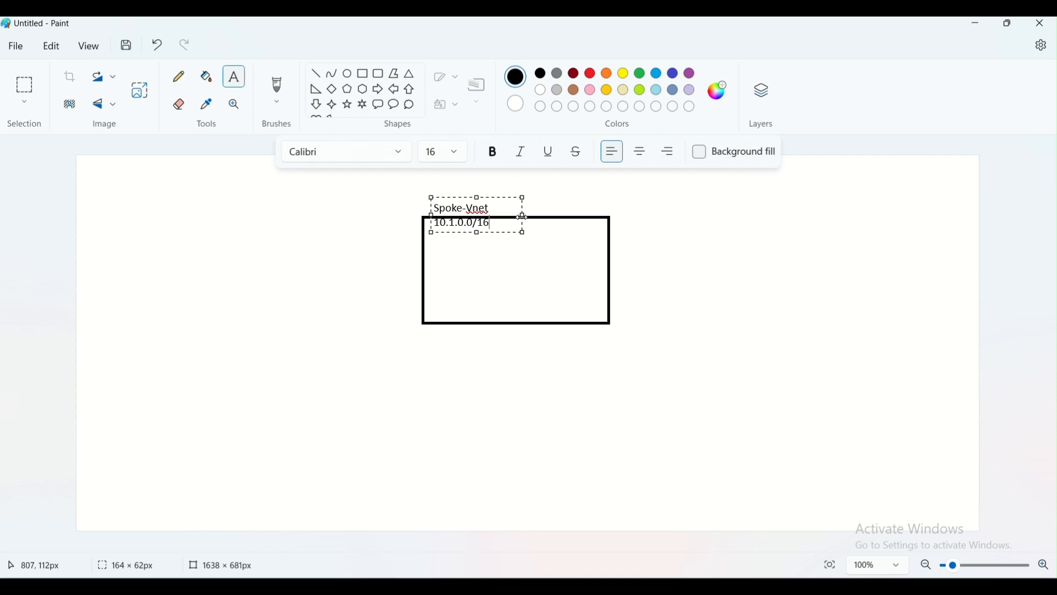
left_click_drag(523, 217, 615, 203)
left_click(694, 270)
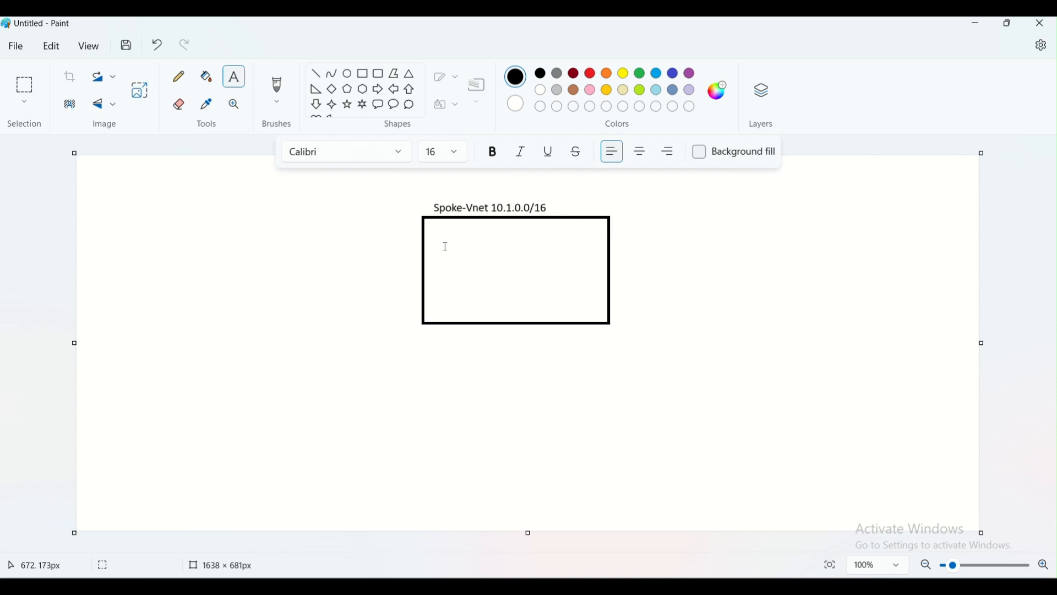
Draw a rounded rectangle inside the Spoke-Vnet box.
left_click(383, 76)
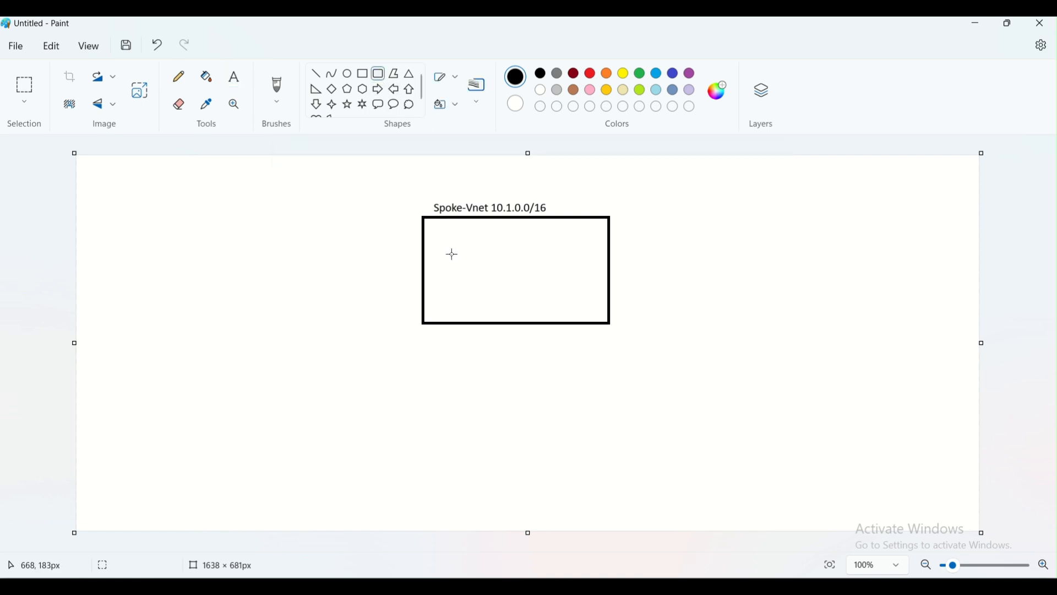
left_click_drag(460, 238, 580, 302)
left_click_drag(577, 301, 576, 303)
left_click(616, 305)
Add the label 'subnet 10.1.1.0/24' on one line above the inner rounded box.
left_click(234, 77)
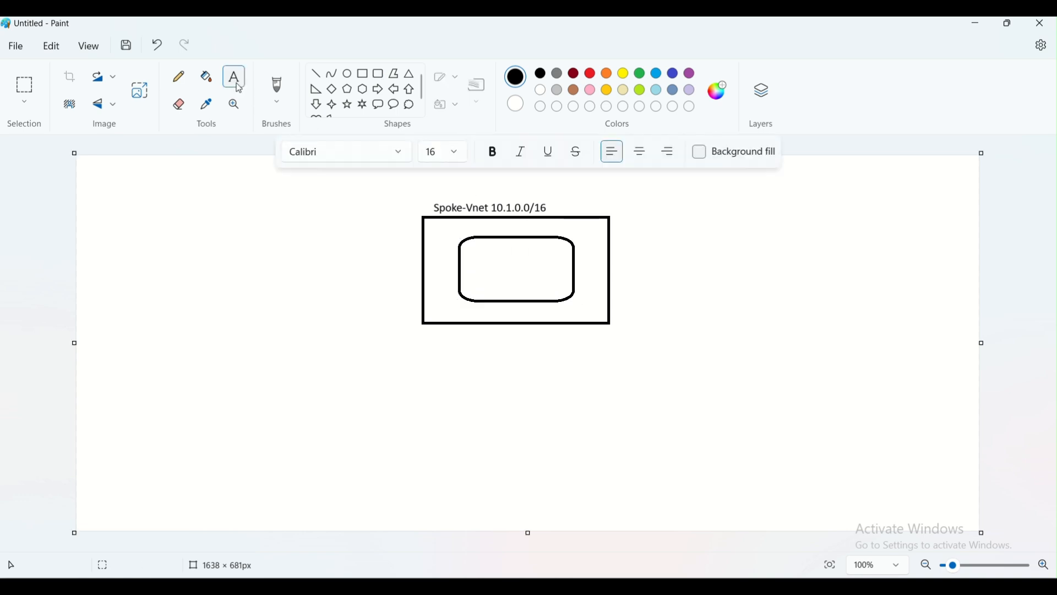
left_click(462, 226)
type("subnet")
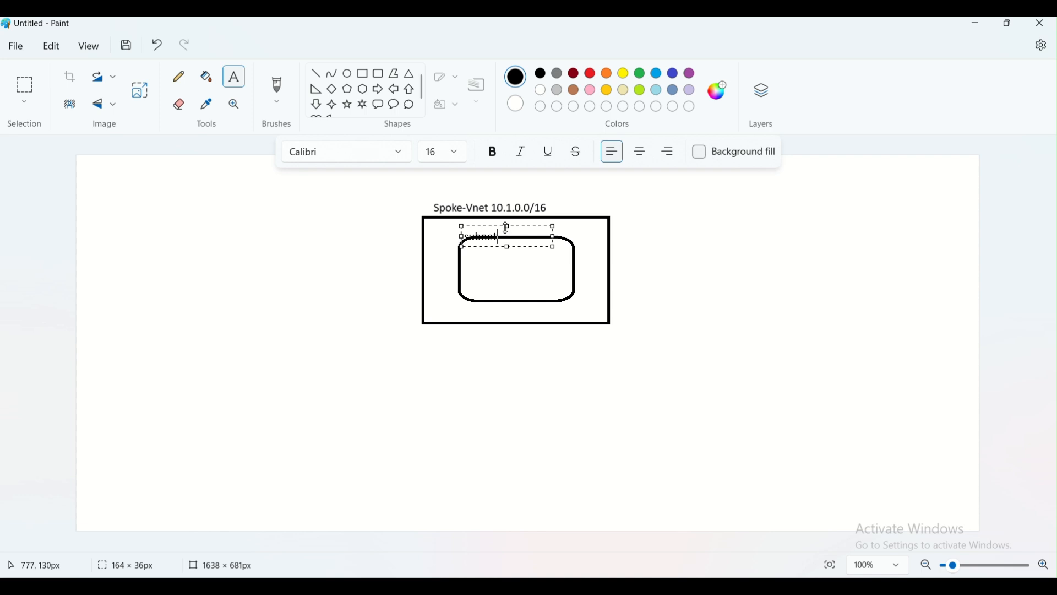
left_click_drag(507, 227, 506, 221)
type("1")
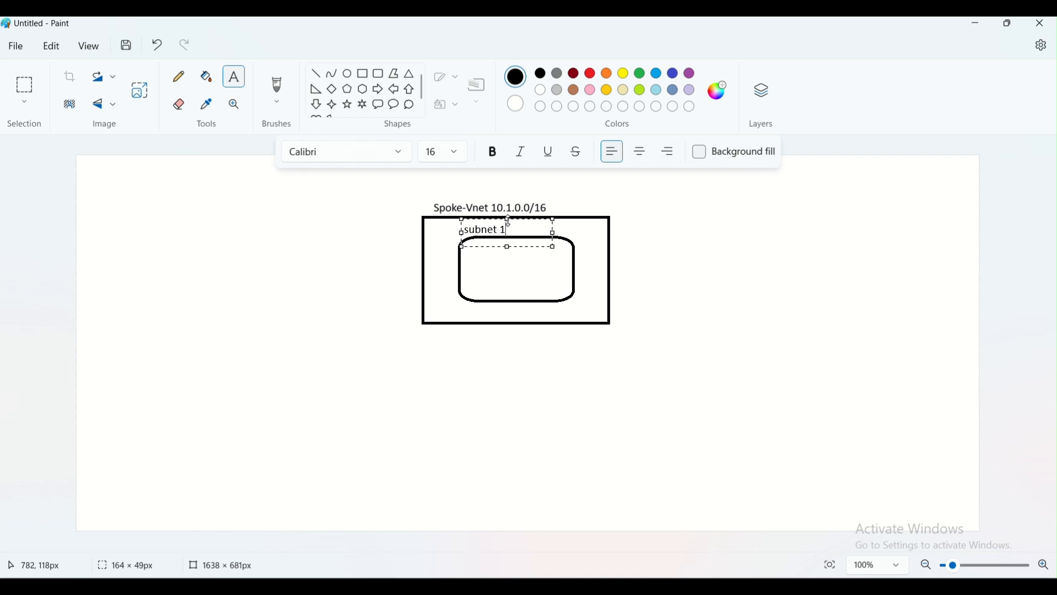
type("0.1.1.0/24")
left_click_drag(556, 237, 586, 237)
left_click(564, 281)
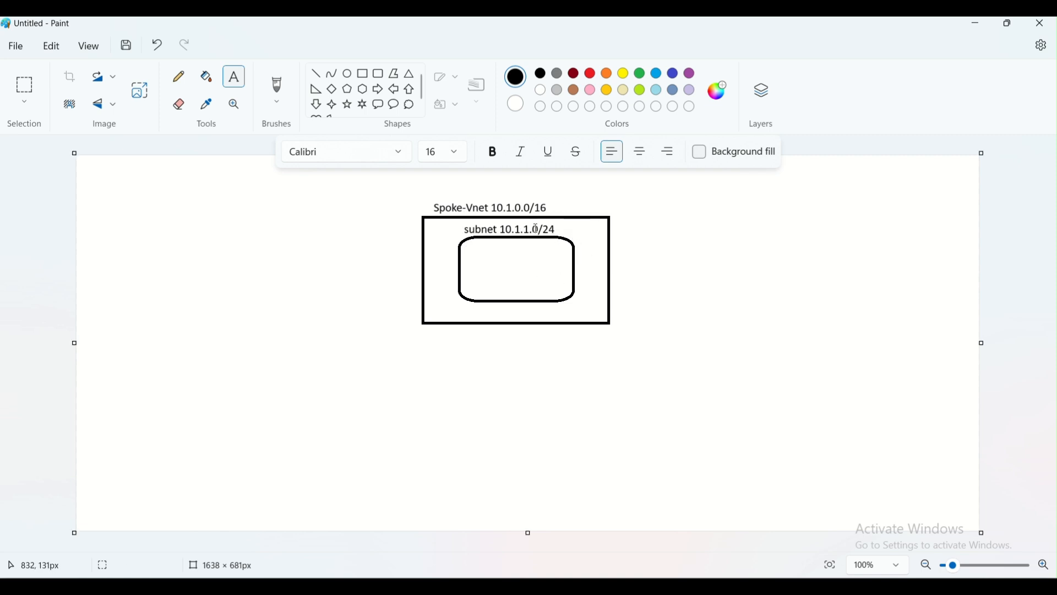
Draw a small rounded VM box inside the subnet labelled VM and 10.1.1.4, and pick green.
left_click(381, 78)
left_click_drag(490, 252, 538, 281)
left_click(432, 207)
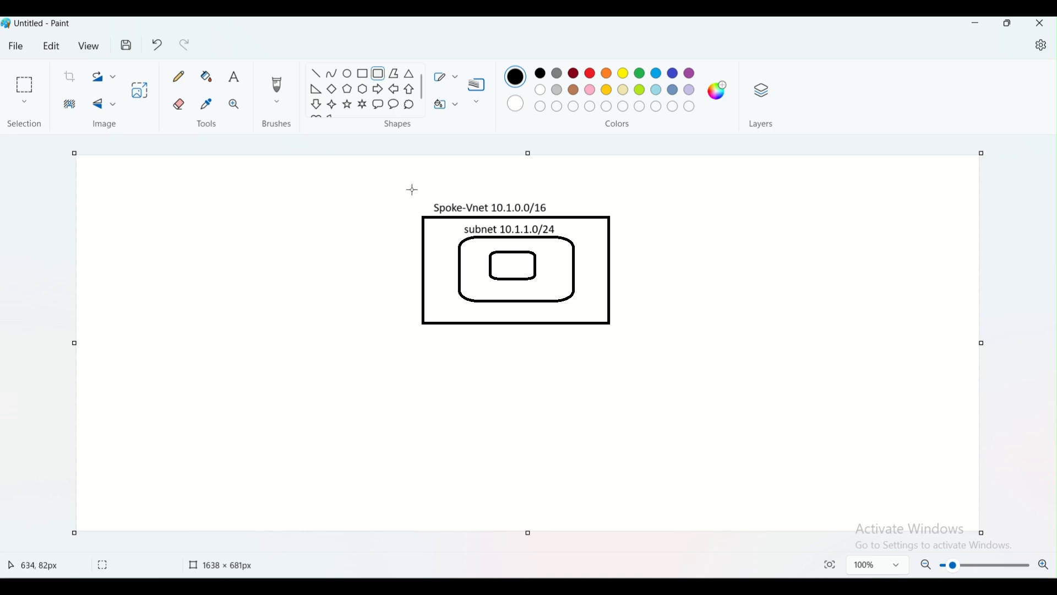
left_click(234, 76)
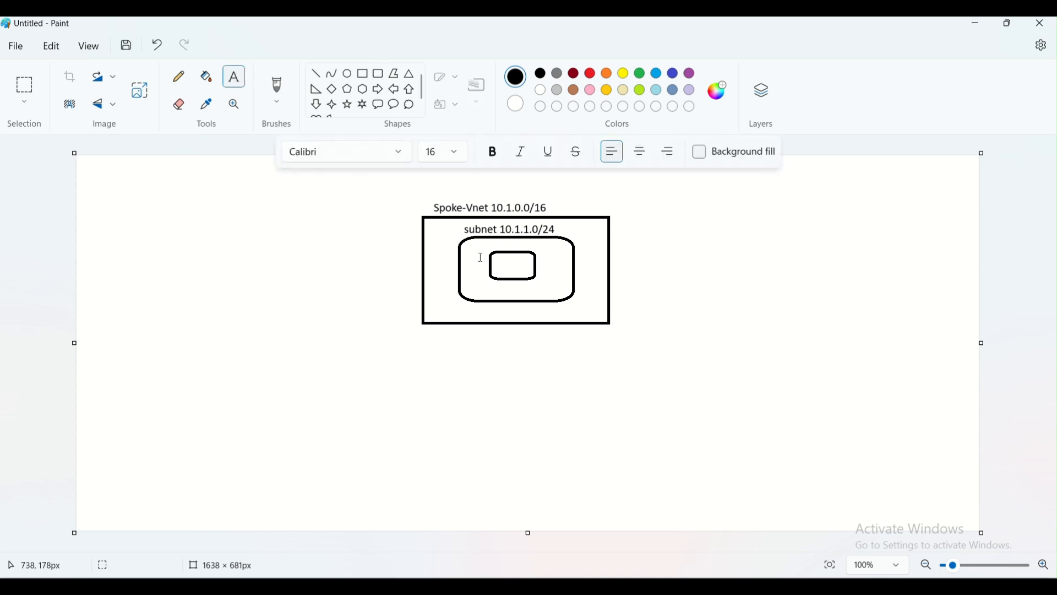
left_click(496, 264)
type("VM")
left_click(480, 270)
left_click(481, 280)
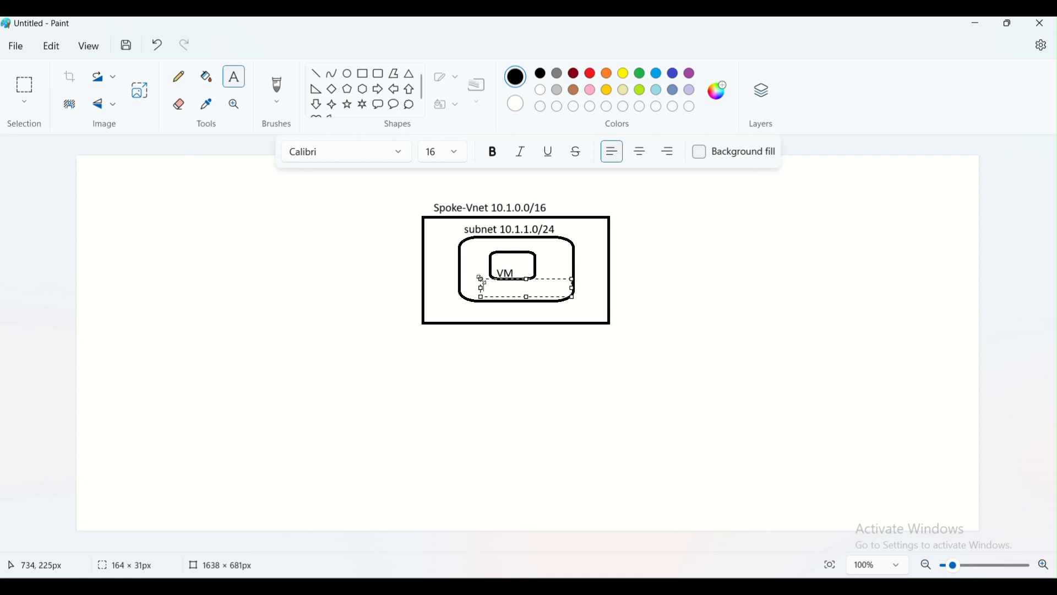
type("10.1.1.4")
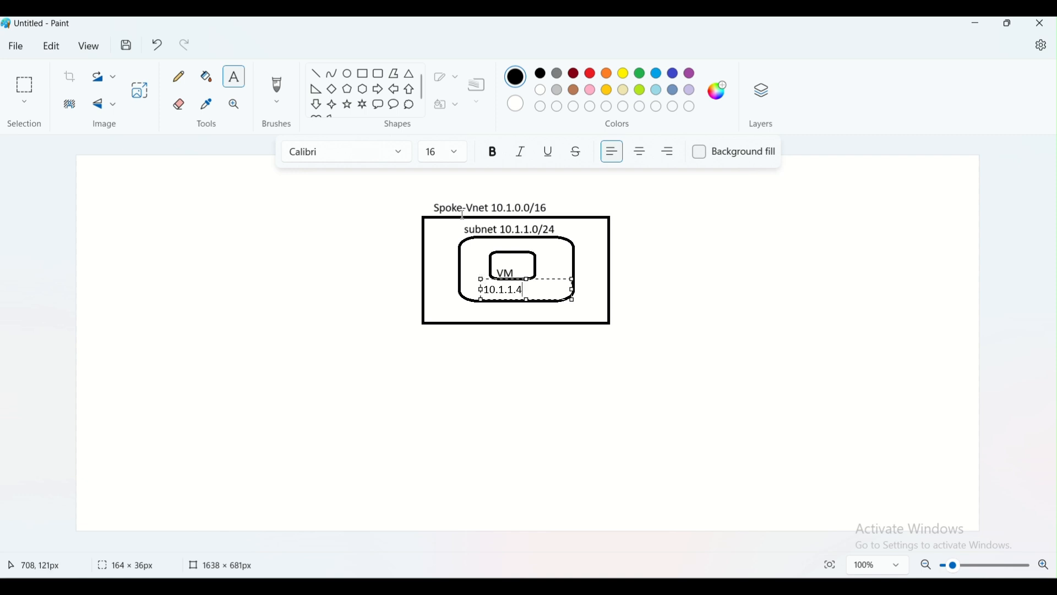
left_click(598, 257)
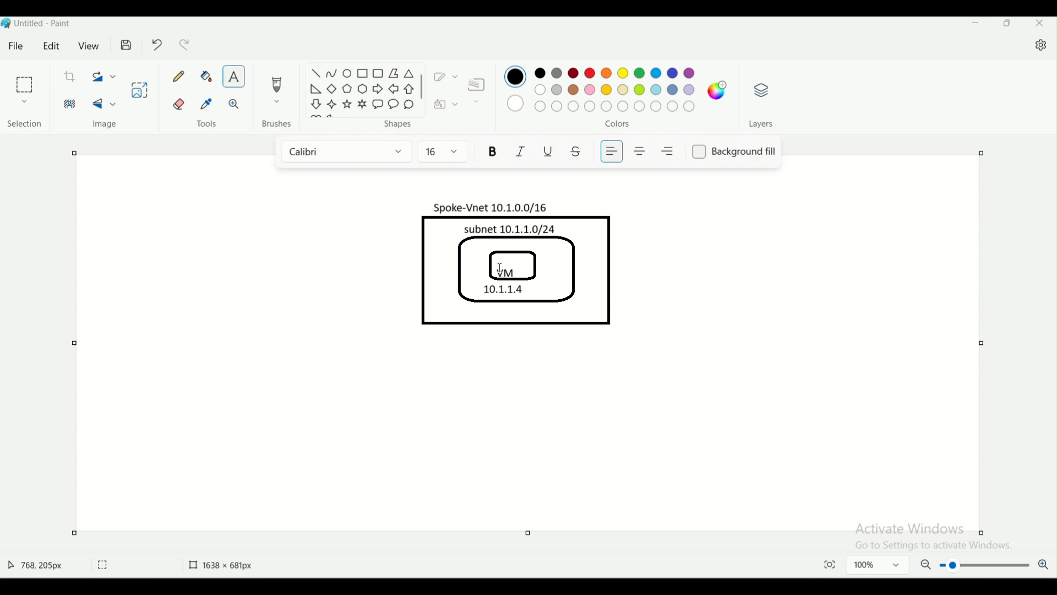
left_click(643, 74)
Draw a green rounded outline around the subnet and label its corner NSG.
left_click(379, 77)
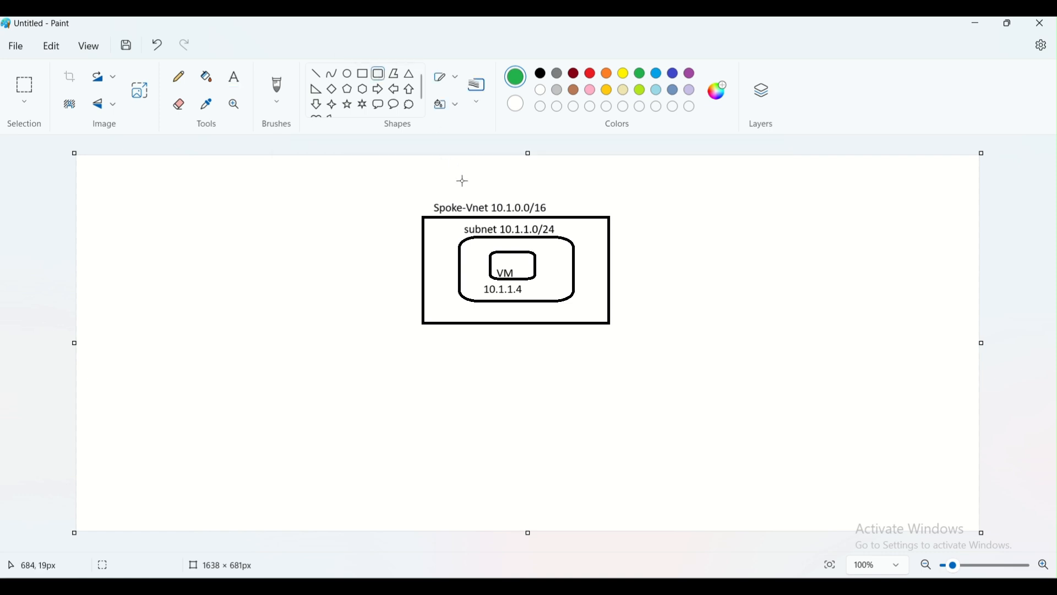
mouse_move(444, 224)
left_mouse_down()
mouse_move(478, 268)
mouse_move(571, 292)
mouse_move(593, 304)
mouse_move(591, 313)
left_mouse_up()
left_click(677, 272)
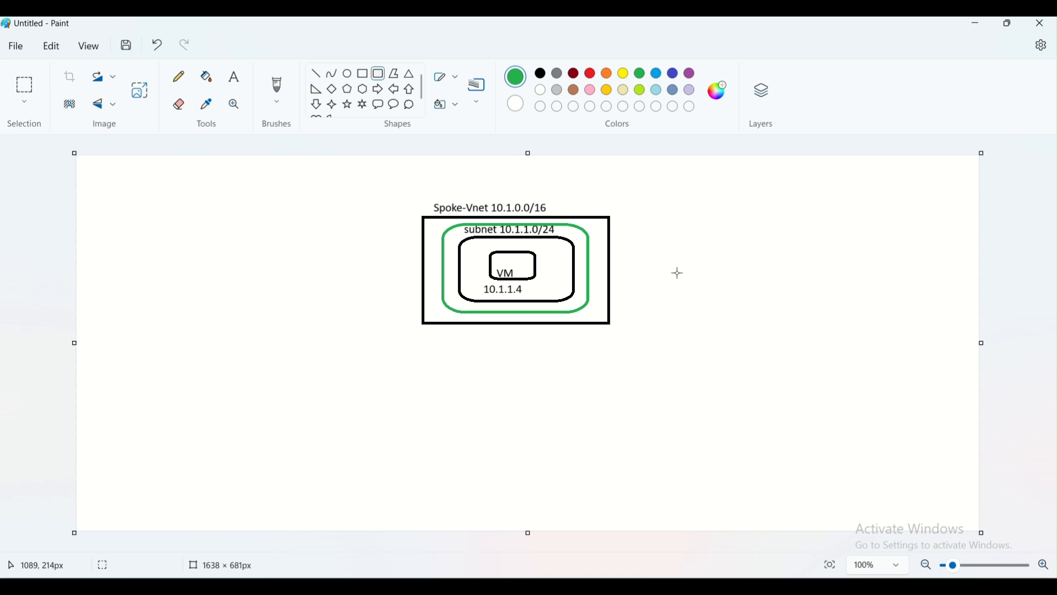
left_click(234, 79)
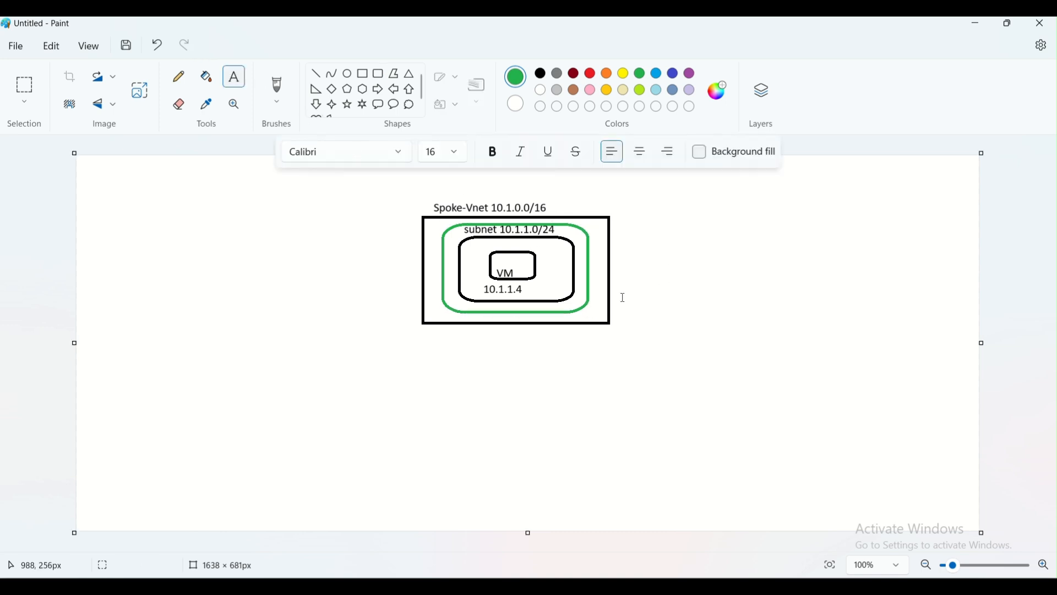
left_click(582, 315)
type("NSG")
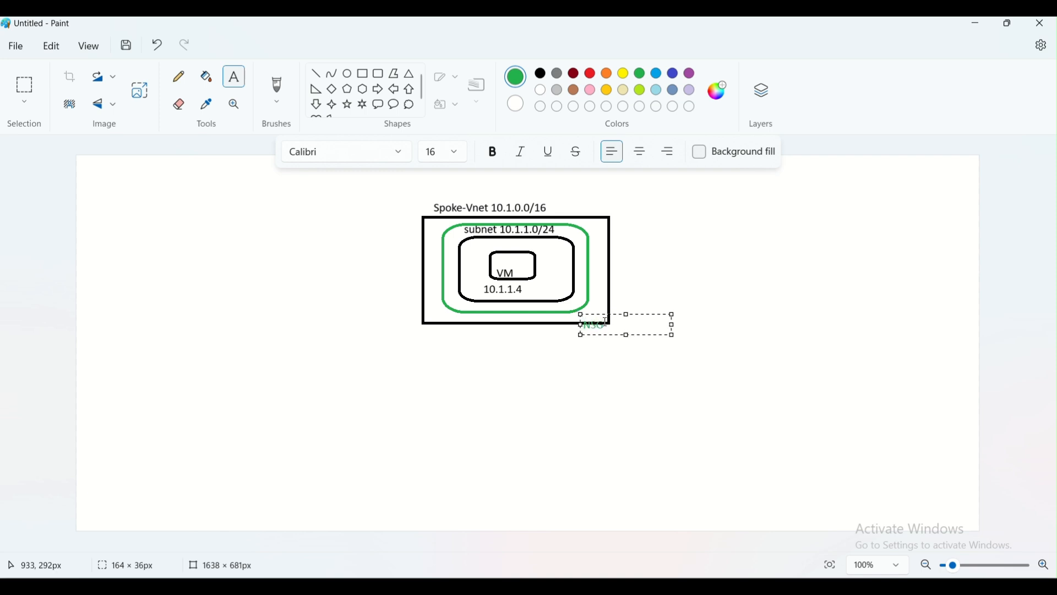
left_click_drag(617, 315, 616, 307)
left_click(504, 376)
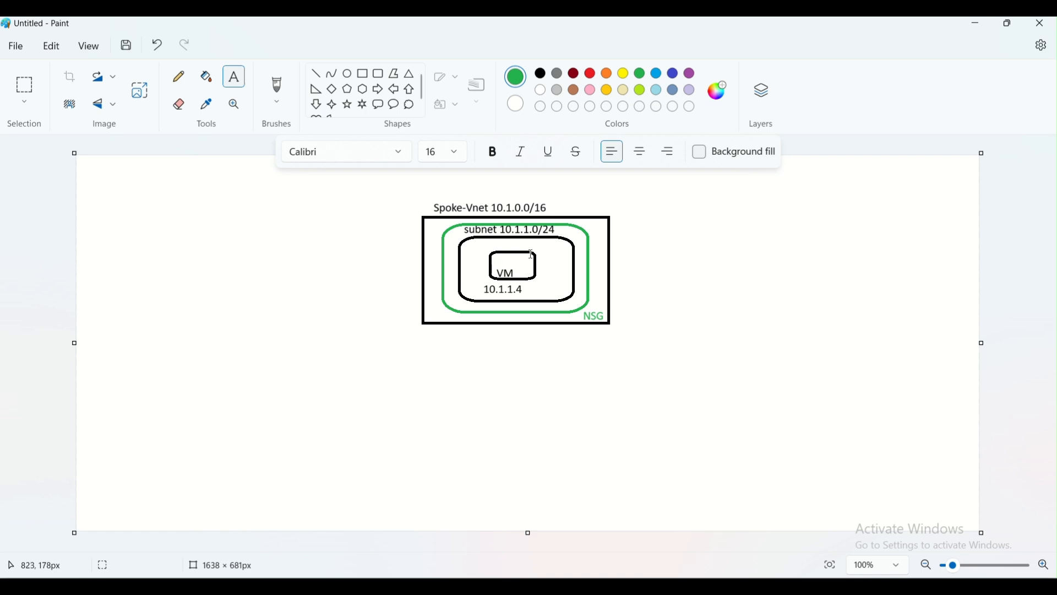
Undo a trial thought bubble and line, then draw a rectangle left of the Spoke-Vnet box.
left_click(410, 104)
left_click_drag(117, 348, 199, 422)
left_click(259, 422)
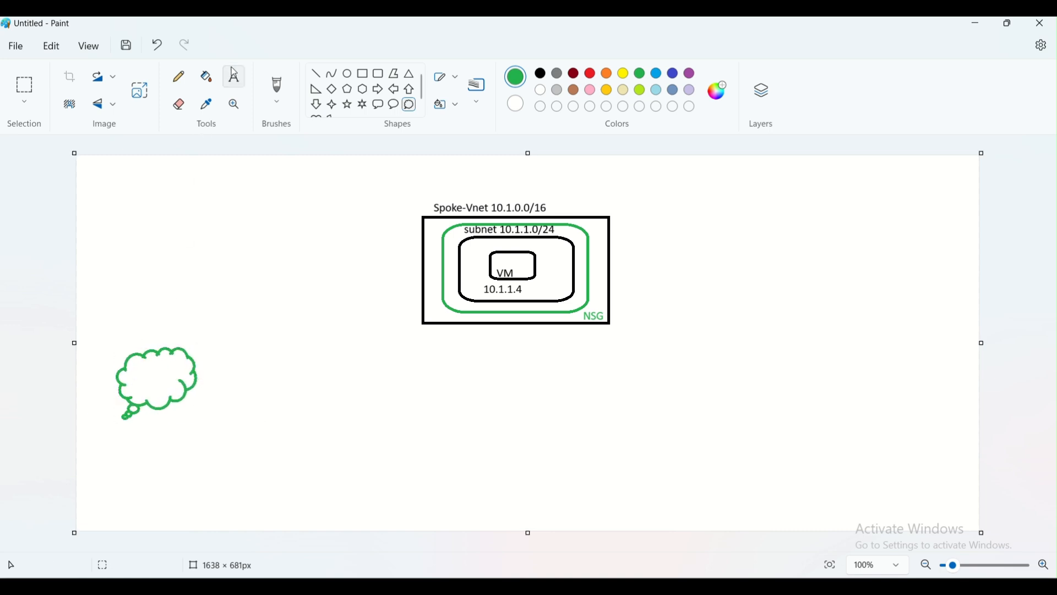
left_click(178, 77)
mouse_move(200, 368)
left_mouse_down()
mouse_move(417, 249)
mouse_move(418, 273)
left_mouse_up()
key("ctrl+z")
key("ctrl+z")
key("ctrl+z")
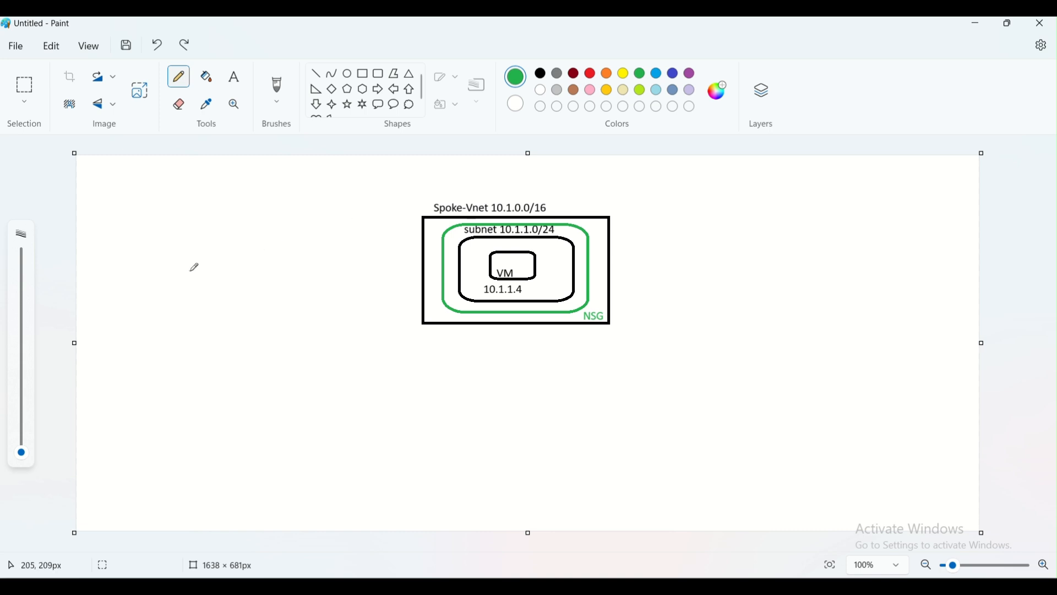
left_click(370, 77)
mouse_move(190, 220)
left_mouse_down()
mouse_move(292, 280)
mouse_move(342, 325)
left_mouse_up()
Label the left box 'hub Vnet 10.0.0.0/16' on a single line.
left_click(542, 78)
left_click(247, 205)
left_click(234, 77)
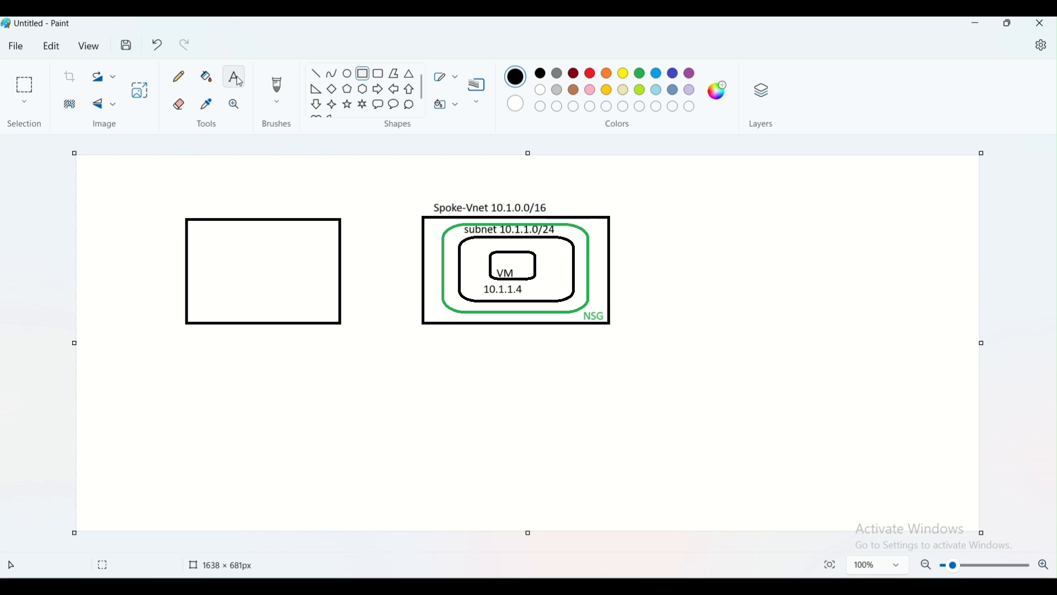
left_click(190, 200)
type("hub")
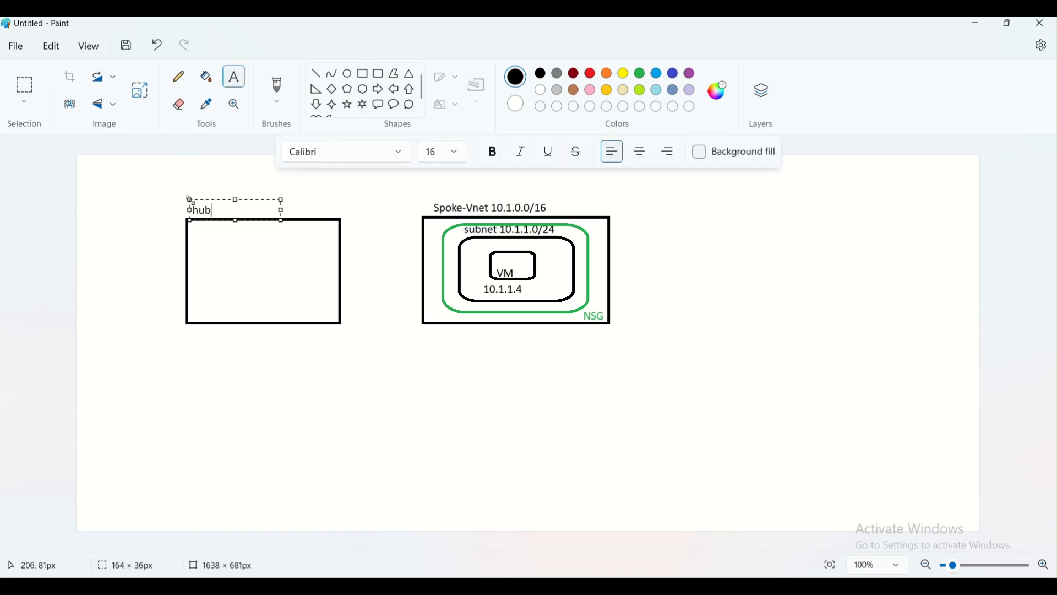
type(" Vnet  10.0.0.0/16")
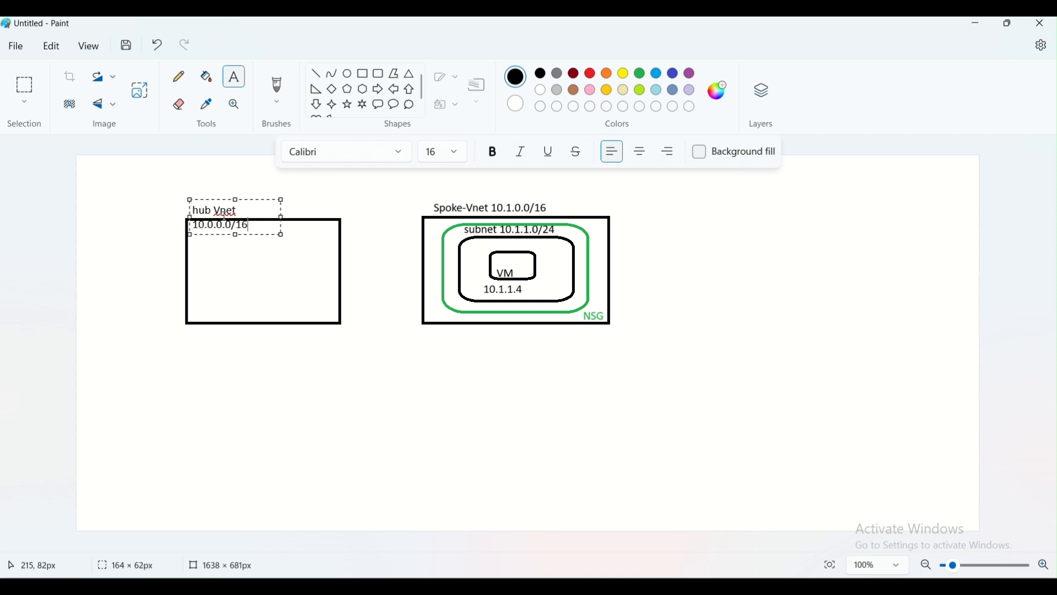
left_click_drag(282, 212, 317, 209)
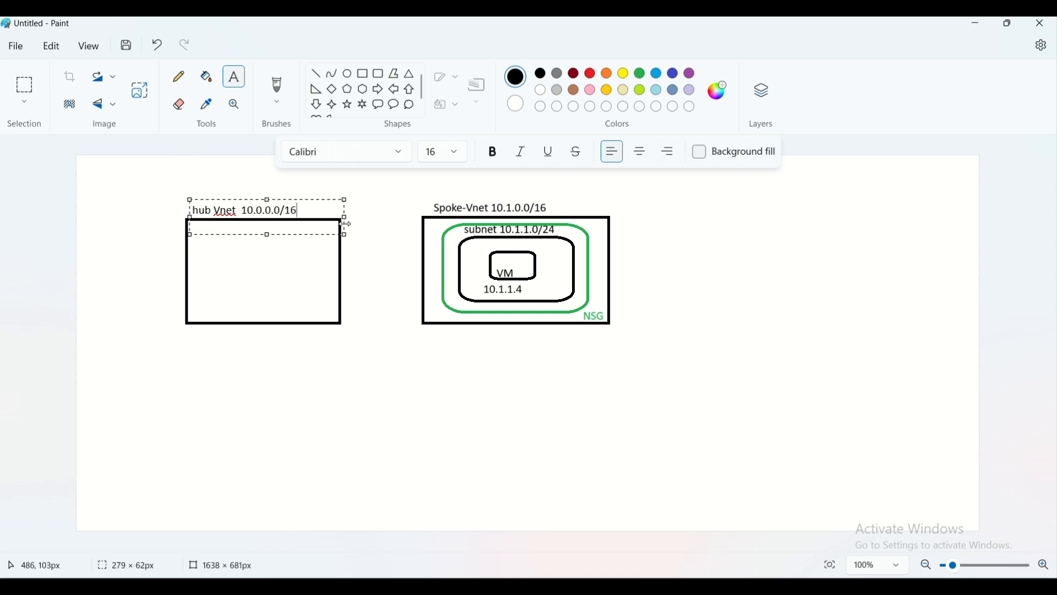
left_click(363, 402)
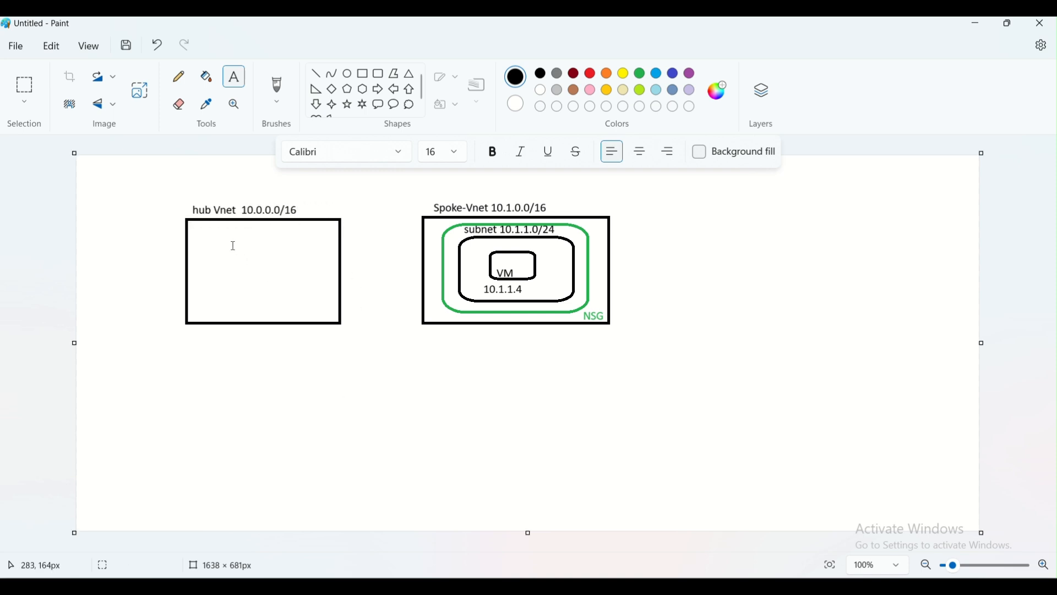
Draw an inner rectangle inside the hub box and label it Bastion.
left_click(365, 74)
left_click(366, 74)
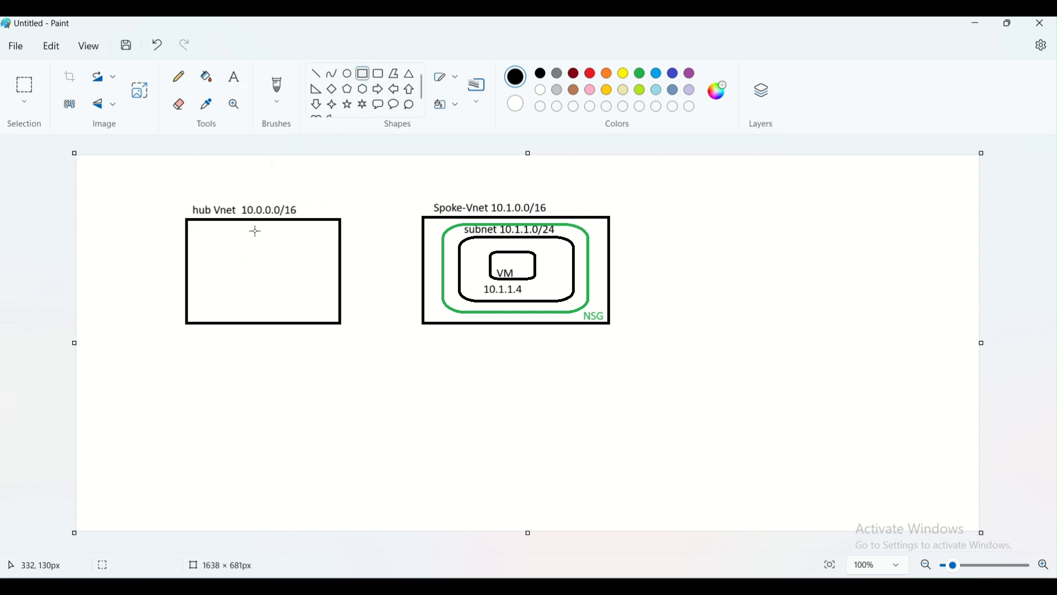
left_click_drag(219, 233, 320, 307)
left_click(326, 271)
left_click(235, 77)
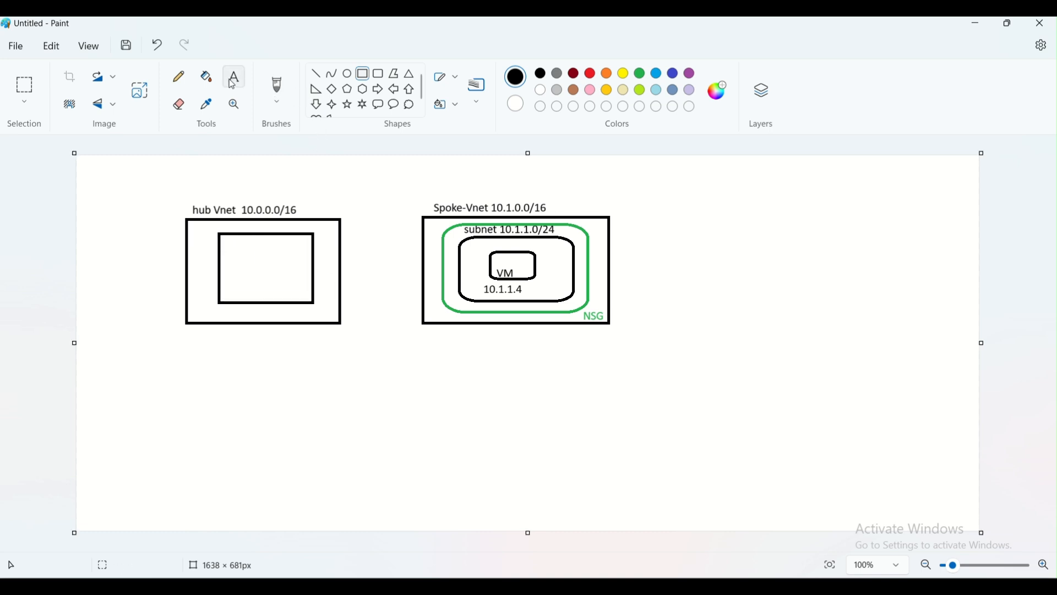
left_click(218, 225)
type("Bastion")
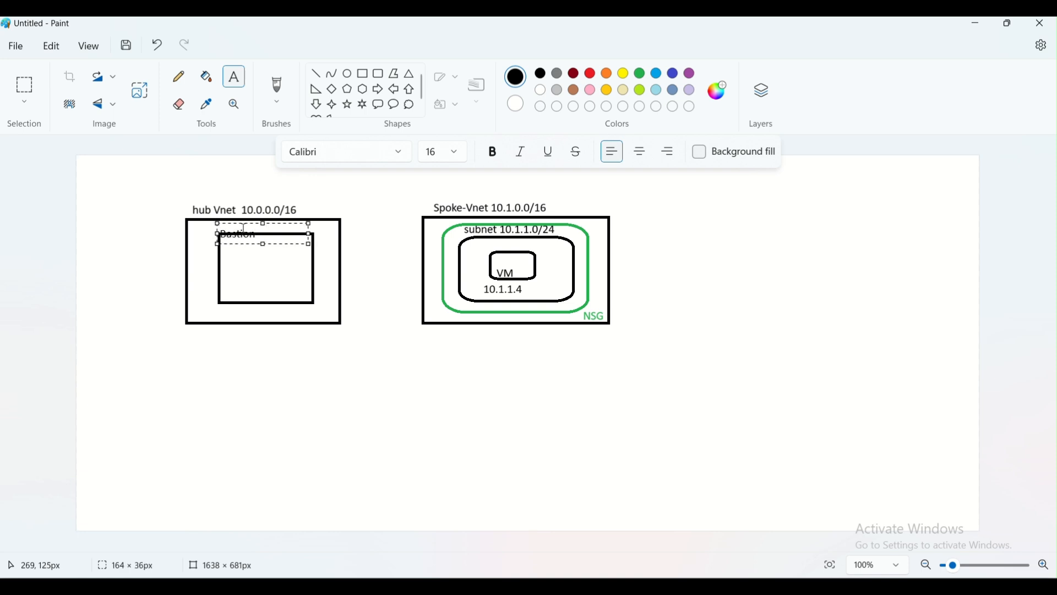
left_click_drag(247, 223, 247, 215)
left_click(259, 257)
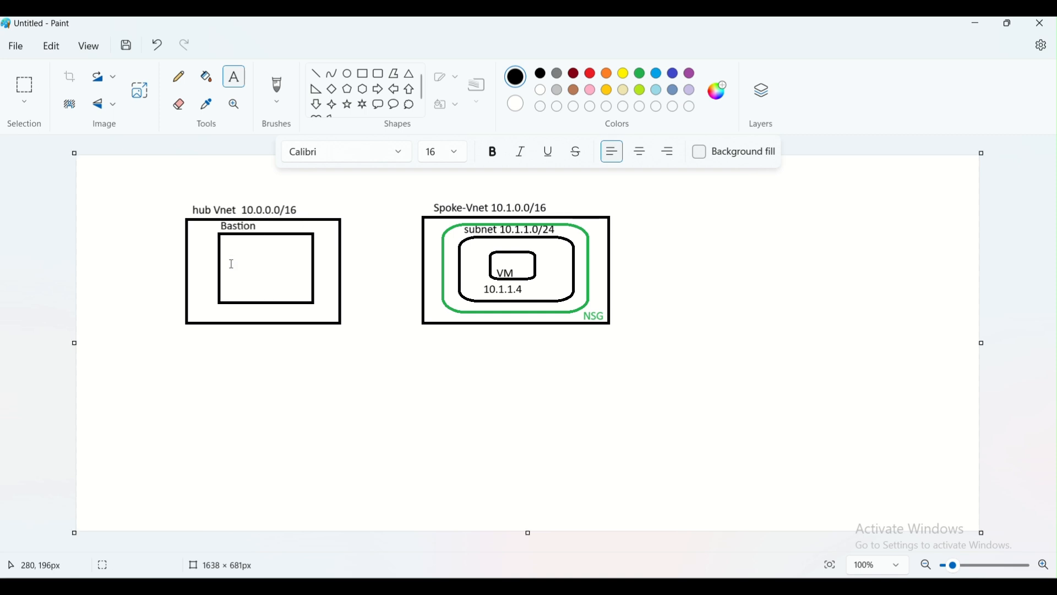
Add the label 10.0.1.0/24 below the Bastion box.
left_click(221, 311)
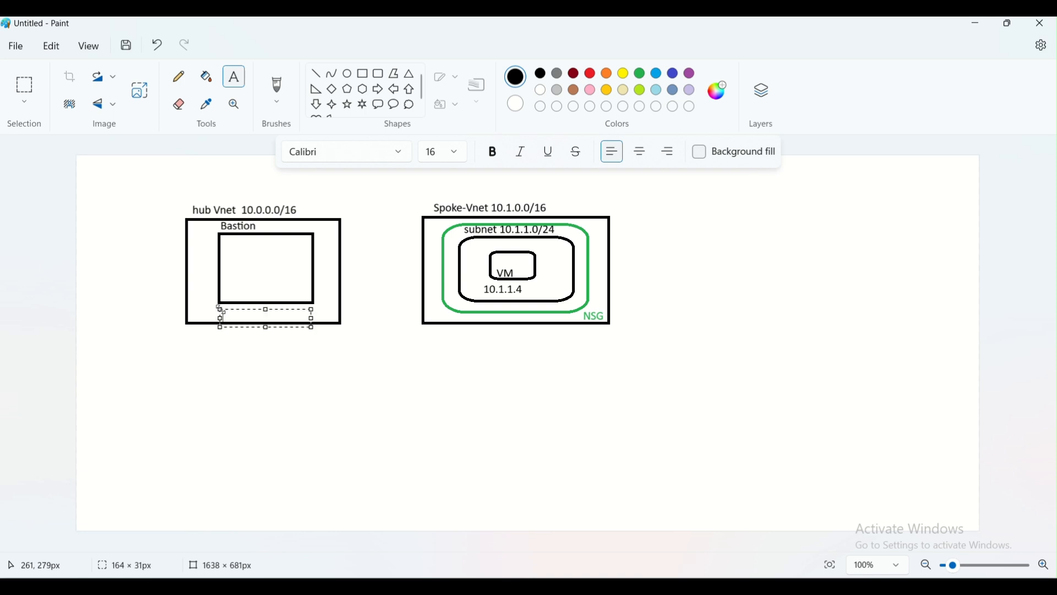
type("10.0")
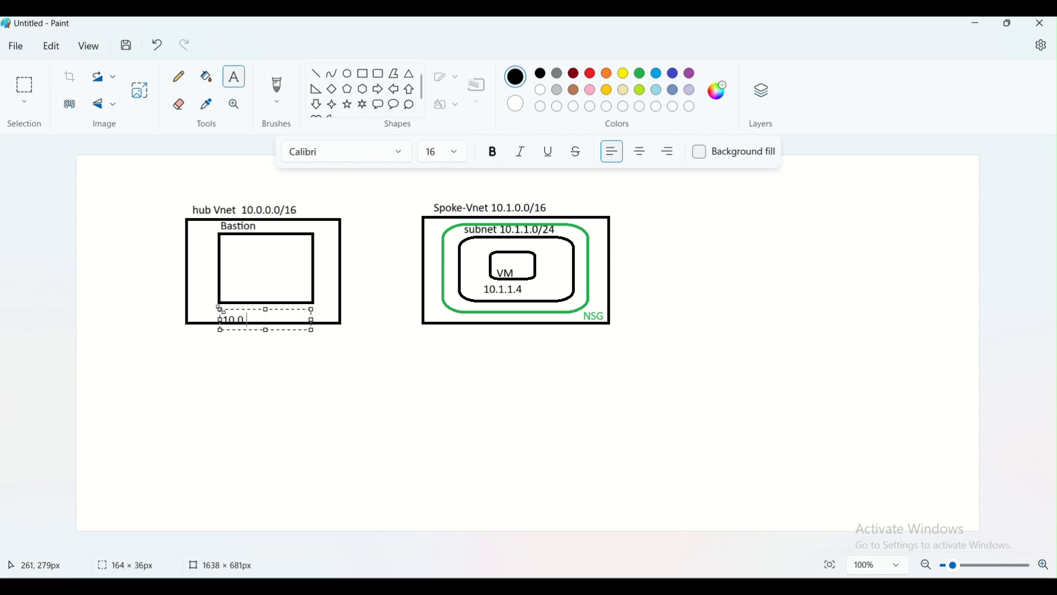
type(".1.0/24")
left_click_drag(270, 309, 274, 305)
left_click(332, 286)
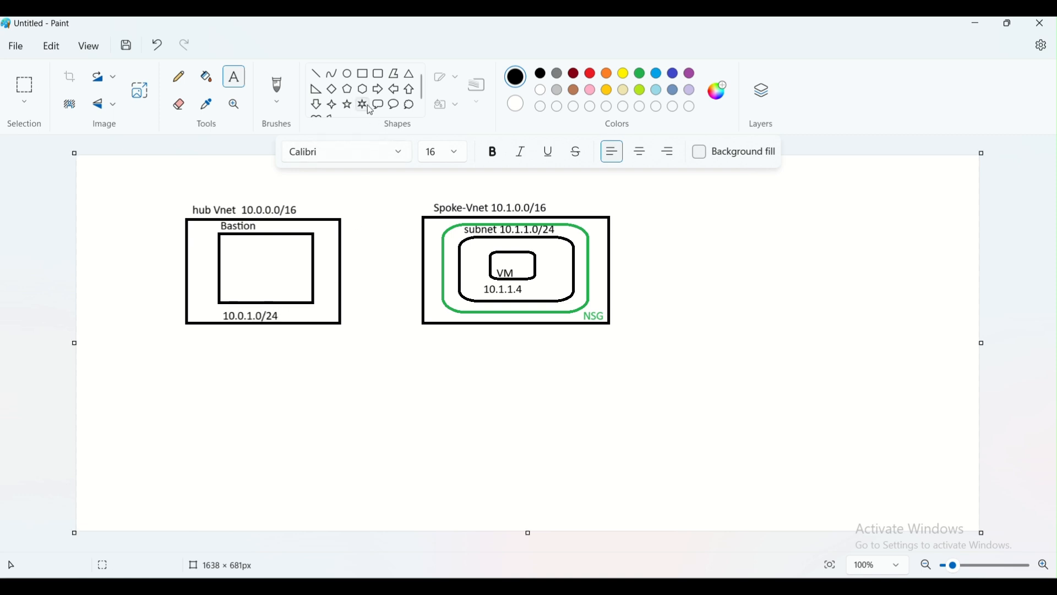
left_click(347, 73)
Draw an ellipse inside the Bastion box and label it Bastion.
left_click_drag(237, 248, 298, 291)
left_click(263, 130)
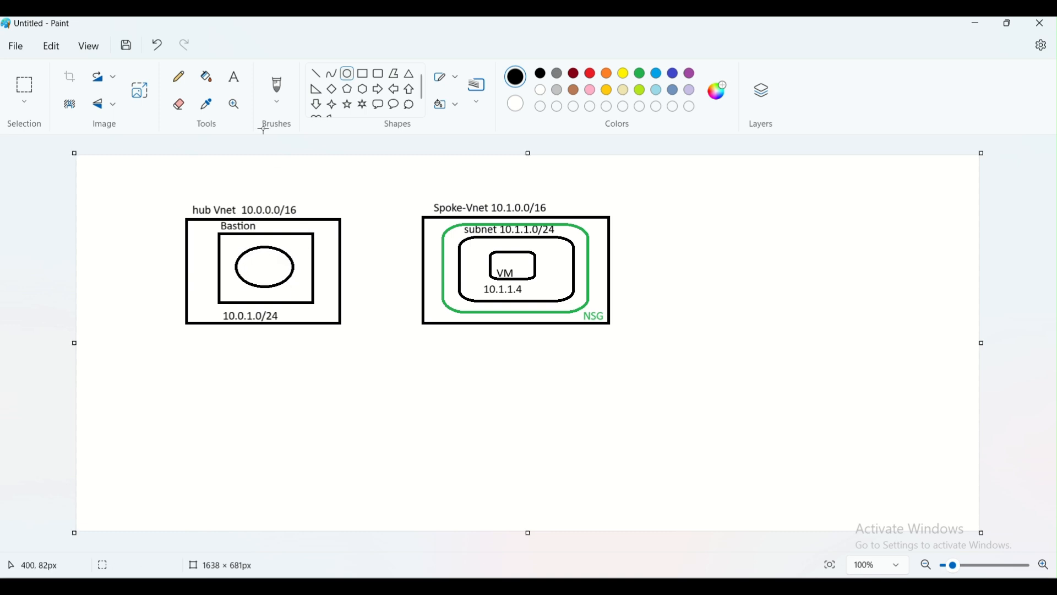
left_click(234, 77)
left_click(242, 262)
type("Bastio")
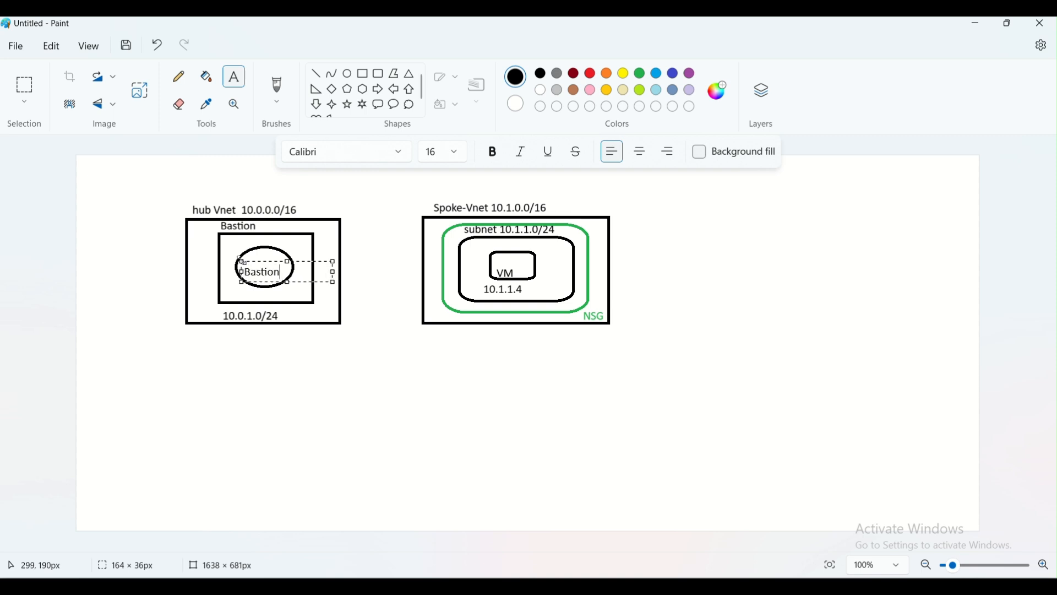
type("n")
left_click(313, 302)
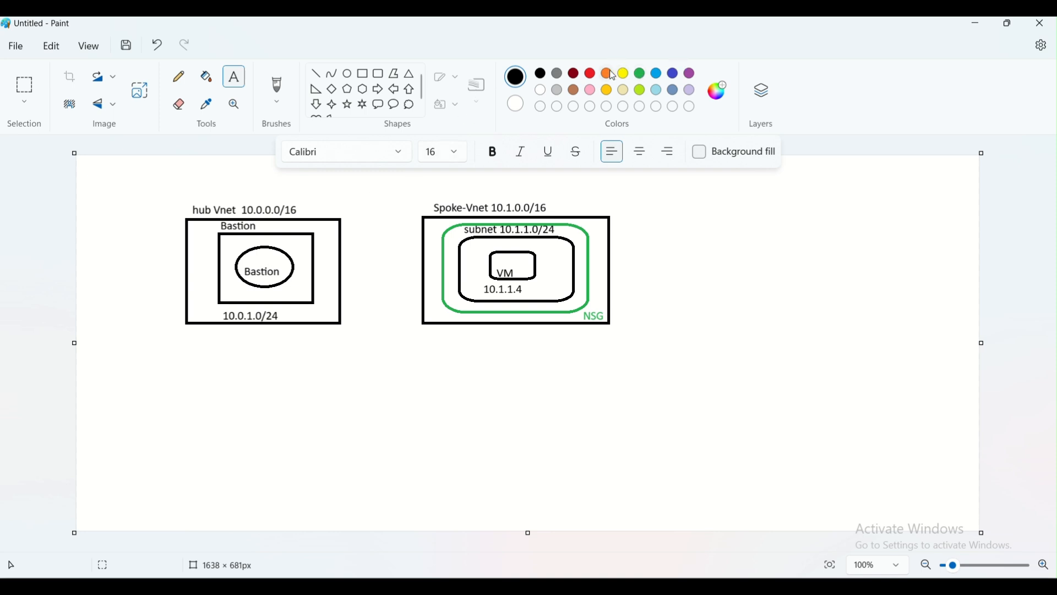
Add a red 'Public IP' label below the Bastion ellipse.
left_click(591, 74)
left_click(231, 292)
type("Public IP")
left_click_drag(302, 293, 303, 286)
left_click(371, 441)
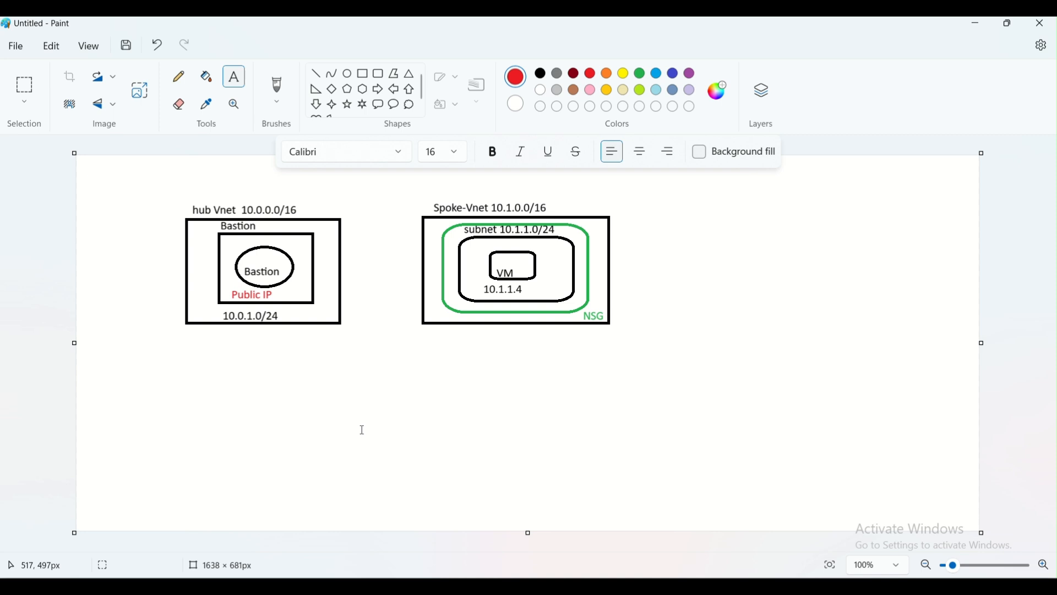
Draw a red cloud below the hub box and a line from it up to Bastion.
left_click(409, 104)
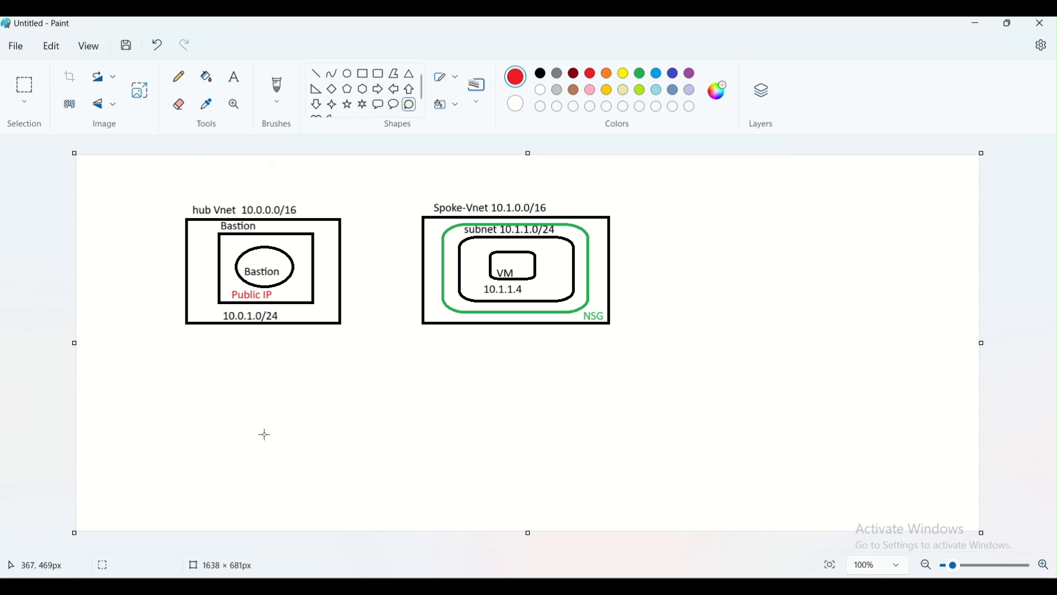
left_click_drag(179, 427, 302, 487)
left_click(389, 448)
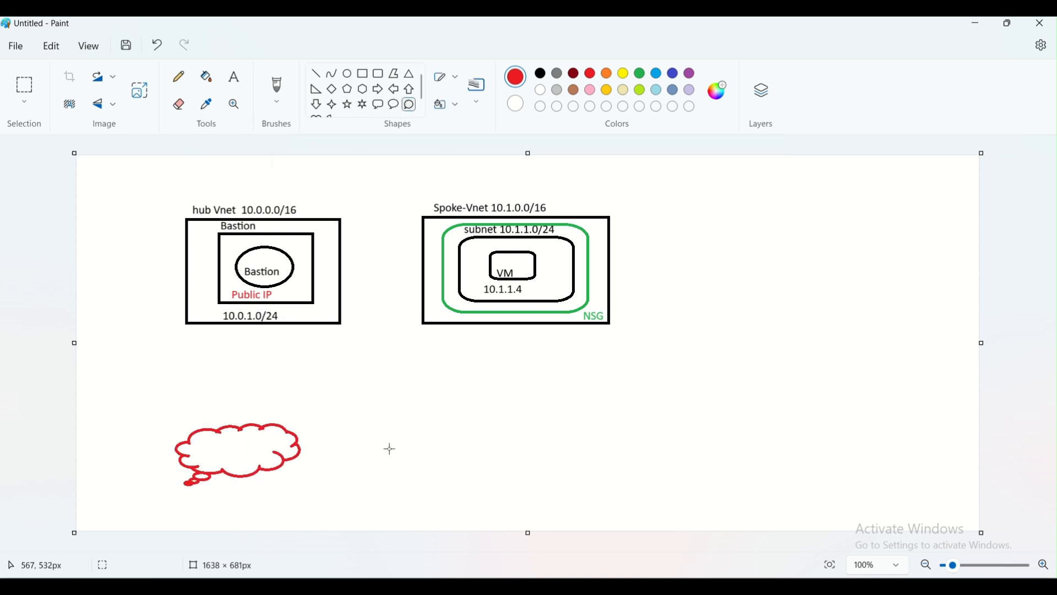
left_click(179, 76)
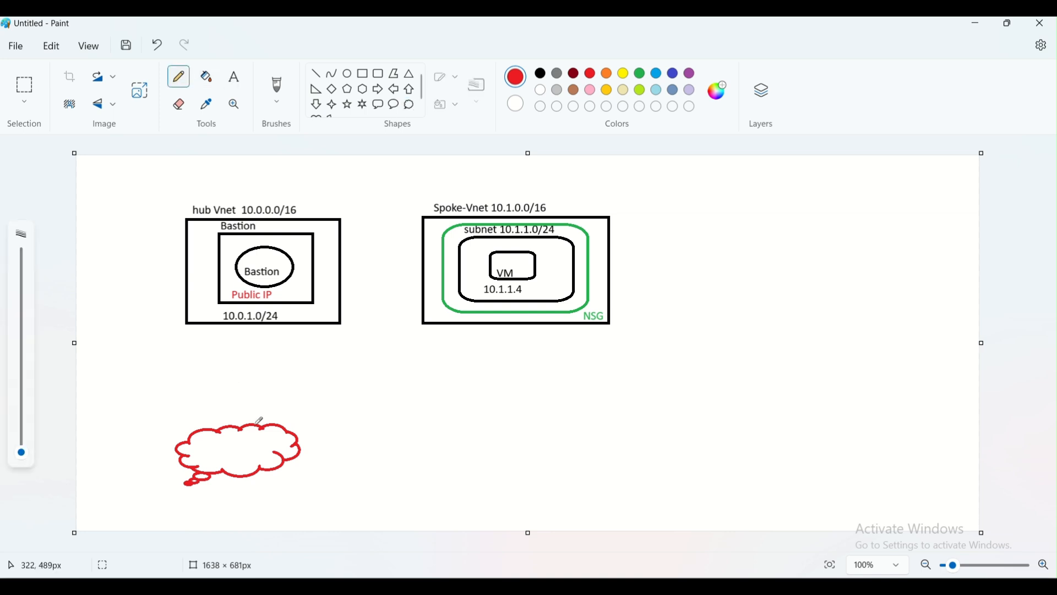
left_click_drag(254, 423, 214, 376)
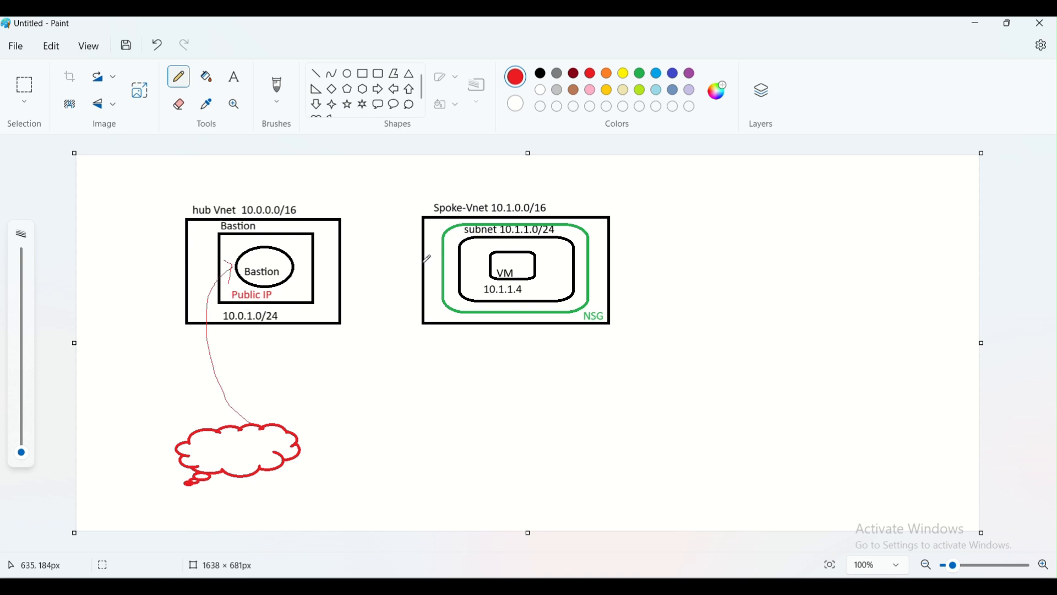
Connect the hub and spoke boxes with a red line labelled Peering.
left_click(316, 73)
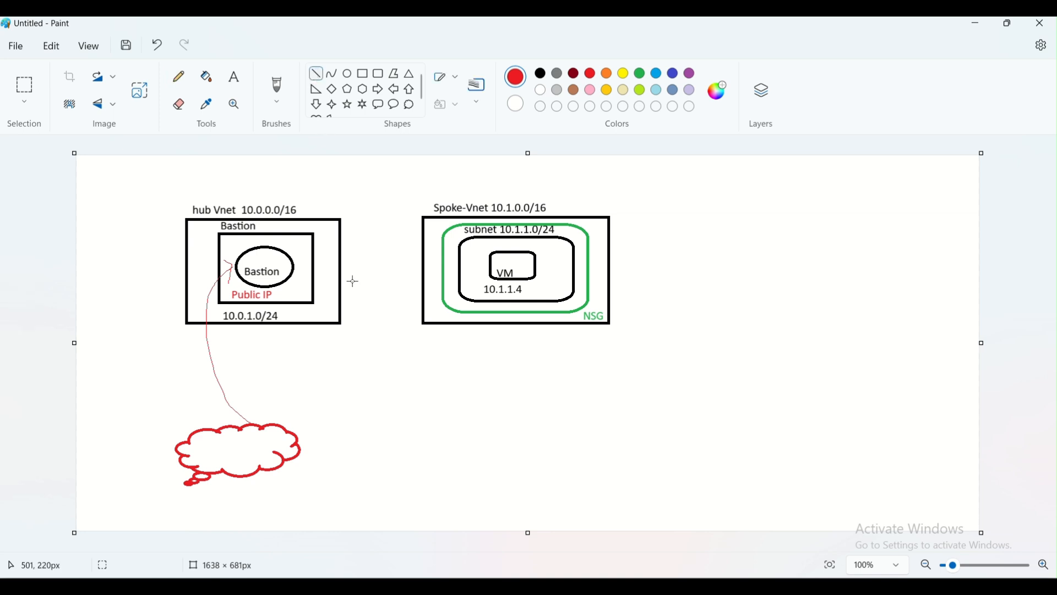
mouse_move(341, 267)
left_mouse_down()
mouse_move(414, 255)
mouse_move(425, 266)
left_mouse_up()
left_click(236, 81)
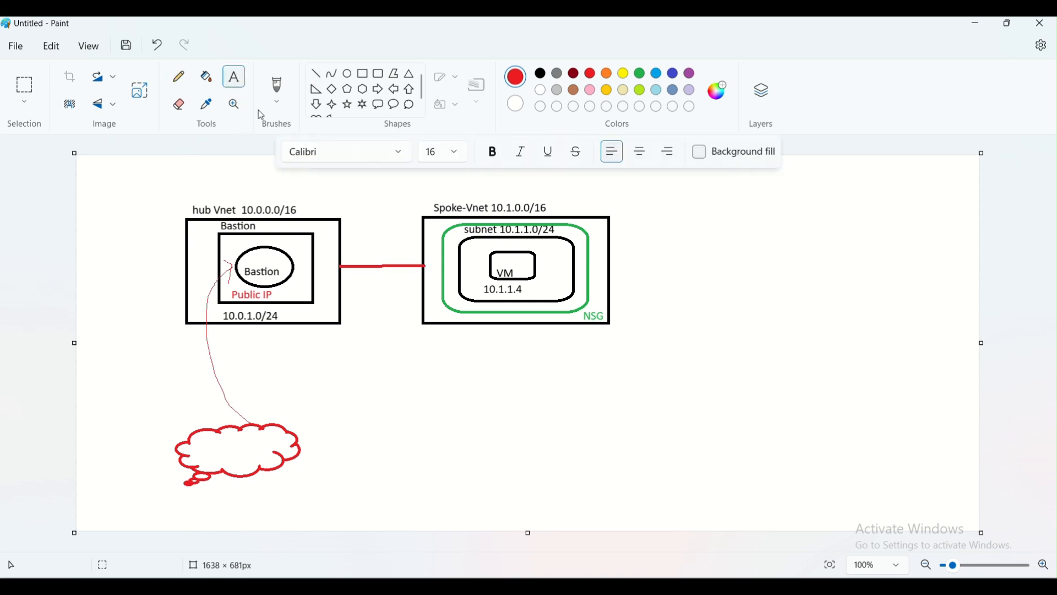
left_click(355, 245)
type("Peering")
left_click(392, 324)
Draw a freehand path from Bastion to the VM.
left_click(187, 75)
left_click_drag(292, 259, 486, 249)
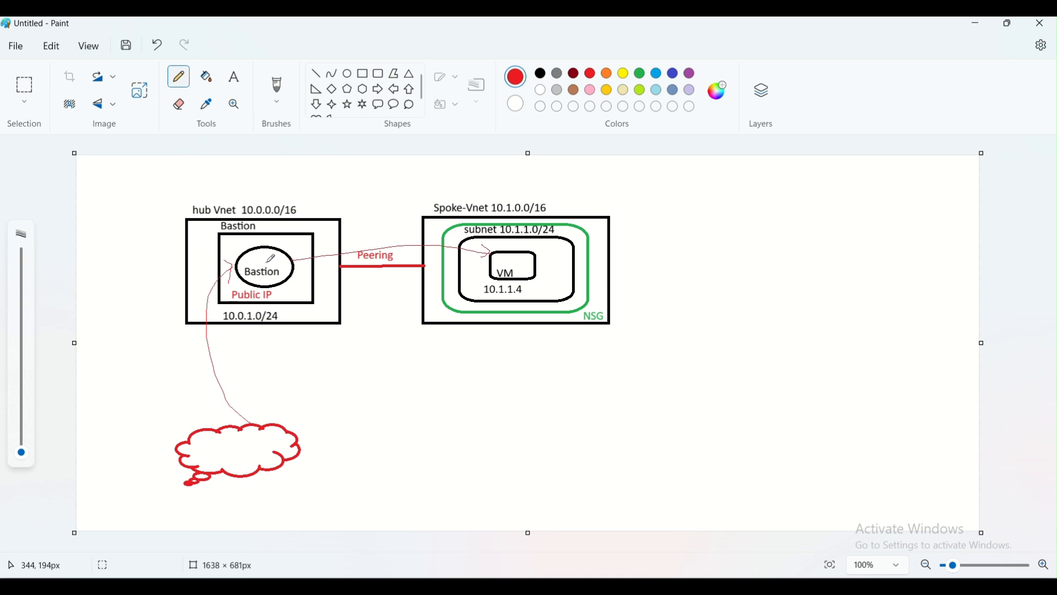
left_click(363, 74)
Draw a rectangle below the spoke holding a rounded box with two small rounded boxes.
left_click_drag(429, 355, 614, 451)
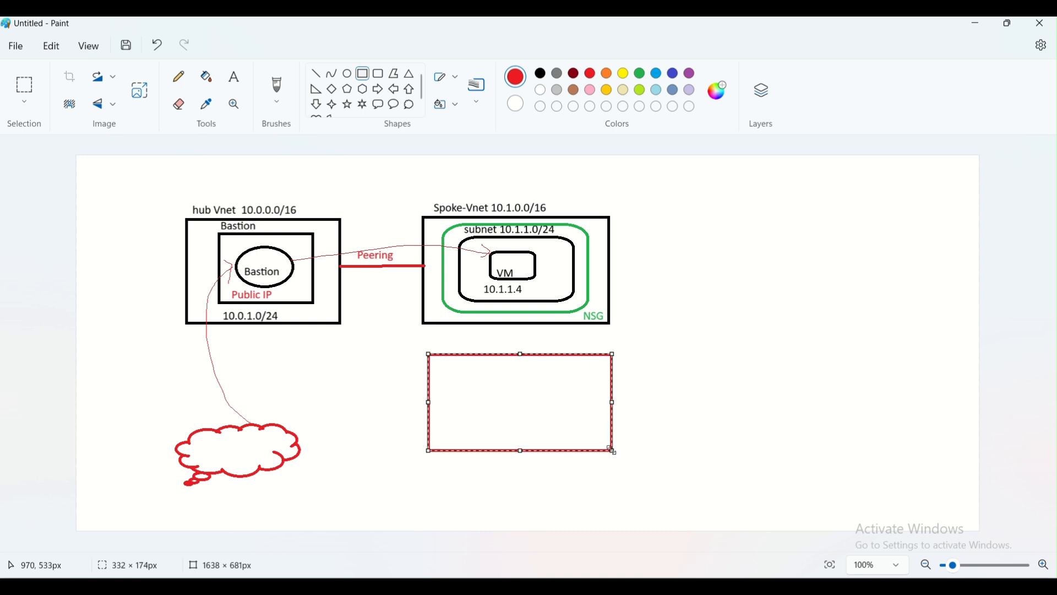
left_click(541, 73)
left_click(700, 341)
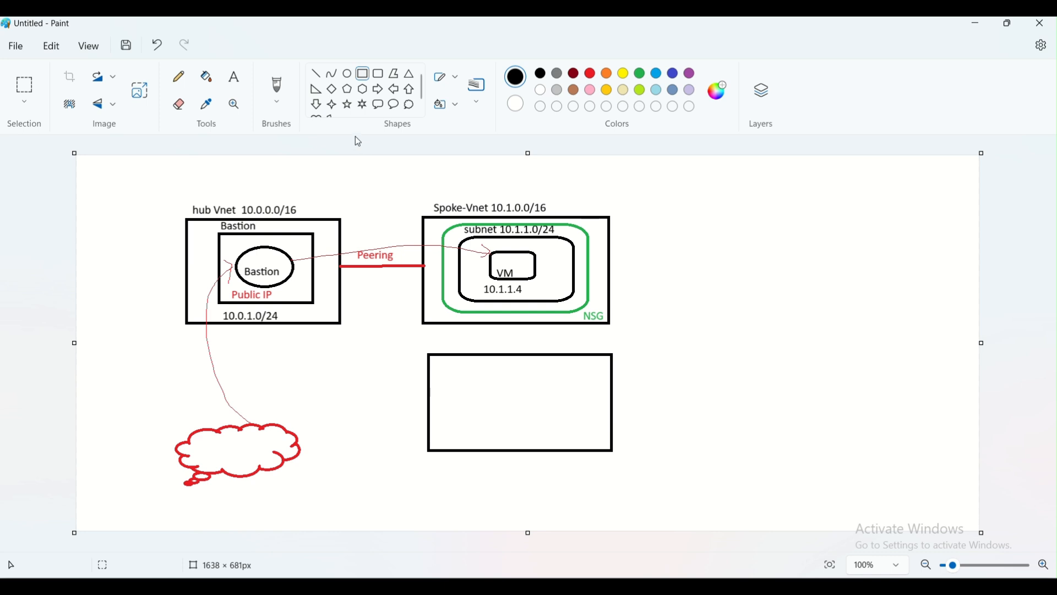
left_click(378, 74)
left_click_drag(441, 364, 582, 429)
left_click(668, 404)
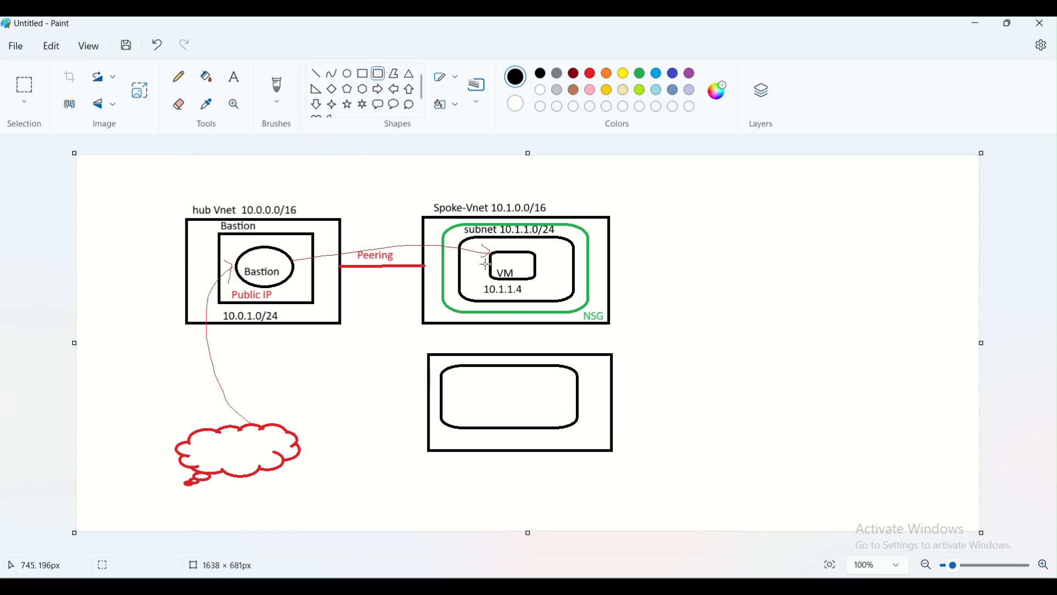
left_click_drag(455, 378, 485, 408)
left_click_drag(513, 374, 561, 407)
left_click(683, 334)
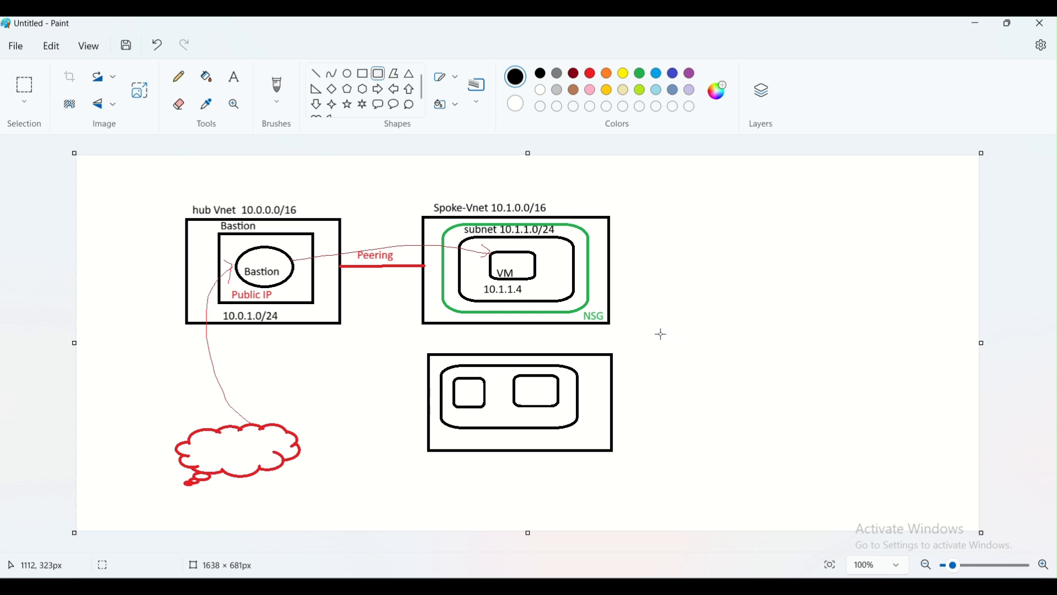
Link the hub to the new box with a red line and label it Spoke-2.
left_click(316, 73)
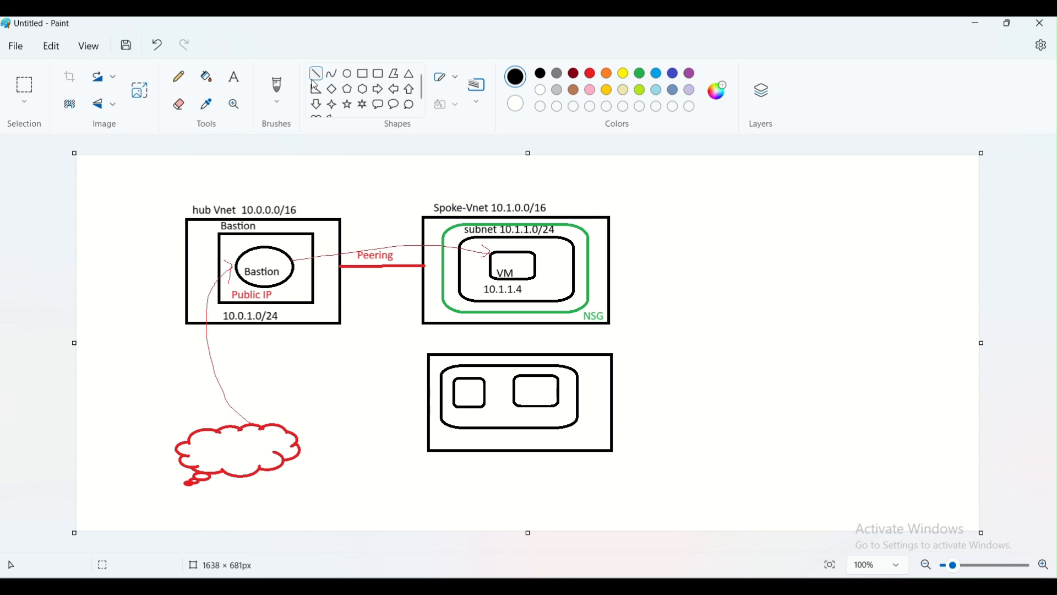
left_click_drag(343, 325, 433, 362)
left_click(590, 74)
left_click(234, 76)
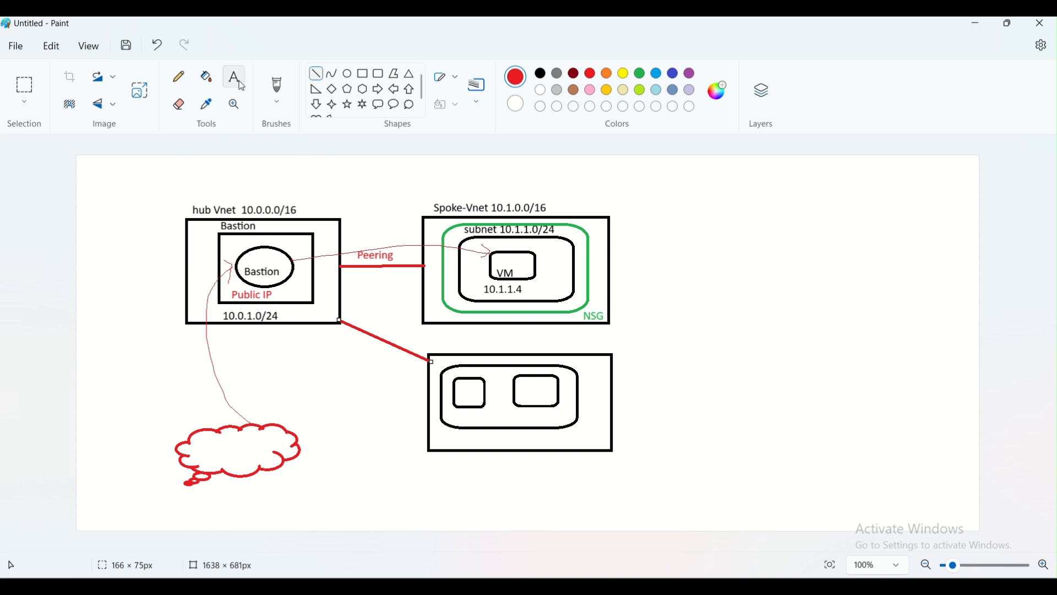
left_click(621, 337)
type("Spoke-2")
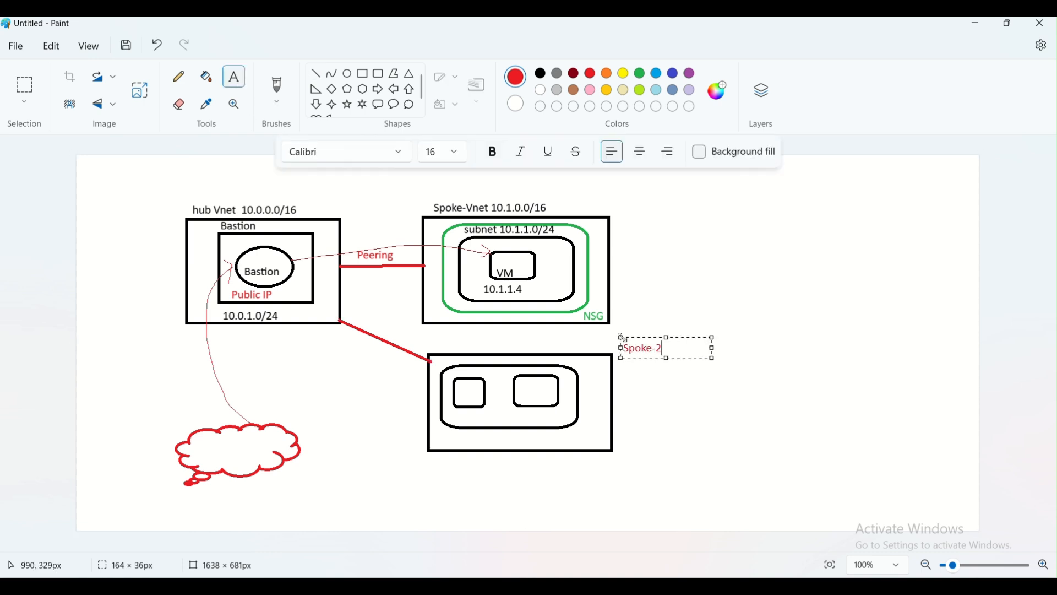
left_click(711, 453)
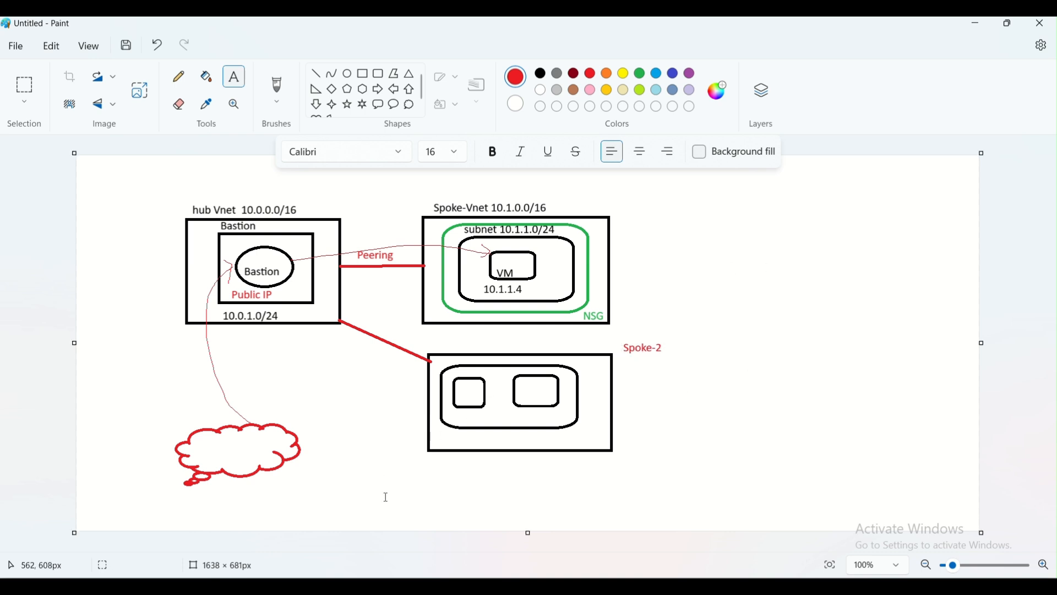
Add a red hub-linked rectangle below Spoke-2 with three small squares, and tick the hub label.
left_click(363, 73)
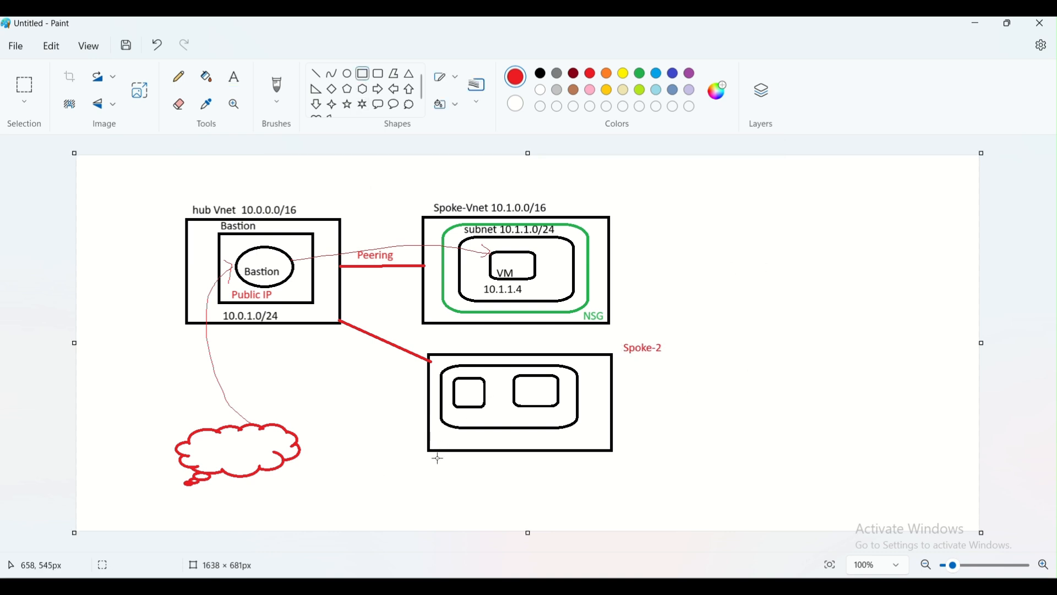
left_click_drag(430, 465, 615, 506)
left_click(290, 417)
left_click(317, 75)
mouse_move(312, 325)
left_mouse_down()
mouse_move(401, 465)
mouse_move(431, 479)
left_mouse_up()
left_click(521, 483)
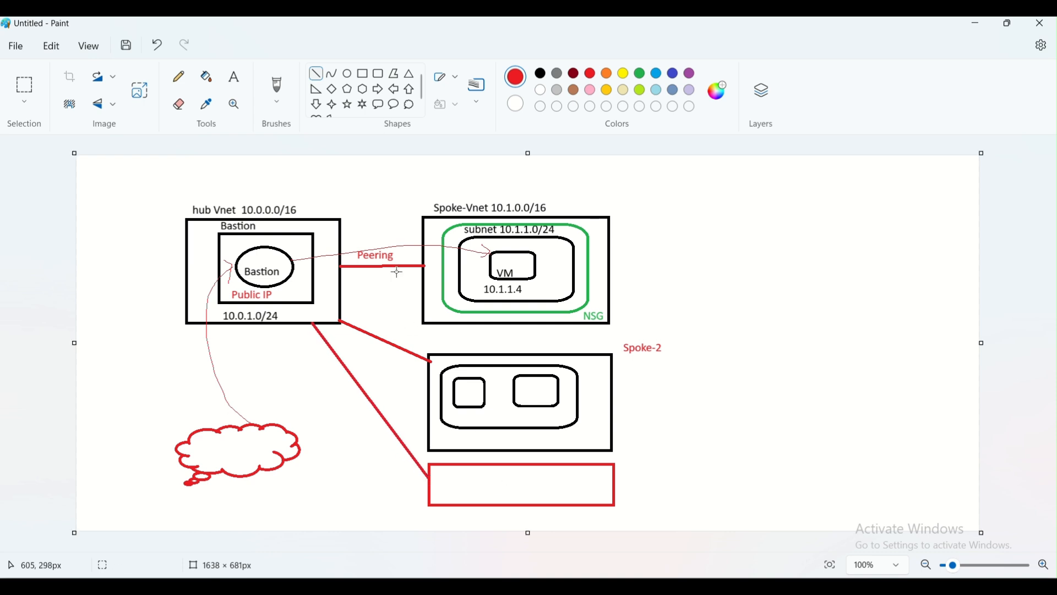
left_click(363, 74)
mouse_move(452, 472)
left_mouse_down()
mouse_move(476, 491)
mouse_move(506, 480)
mouse_move(576, 491)
left_mouse_up()
left_click(503, 482)
left_click(543, 468)
left_click(710, 438)
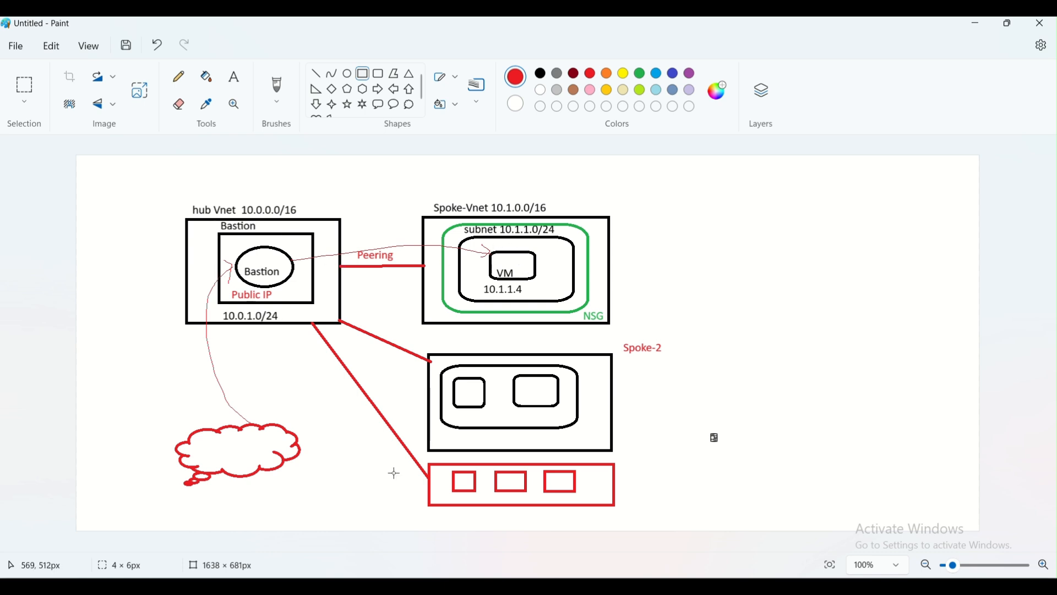
left_click(180, 81)
mouse_move(172, 203)
left_mouse_down()
mouse_move(180, 210)
mouse_move(189, 184)
left_mouse_up()
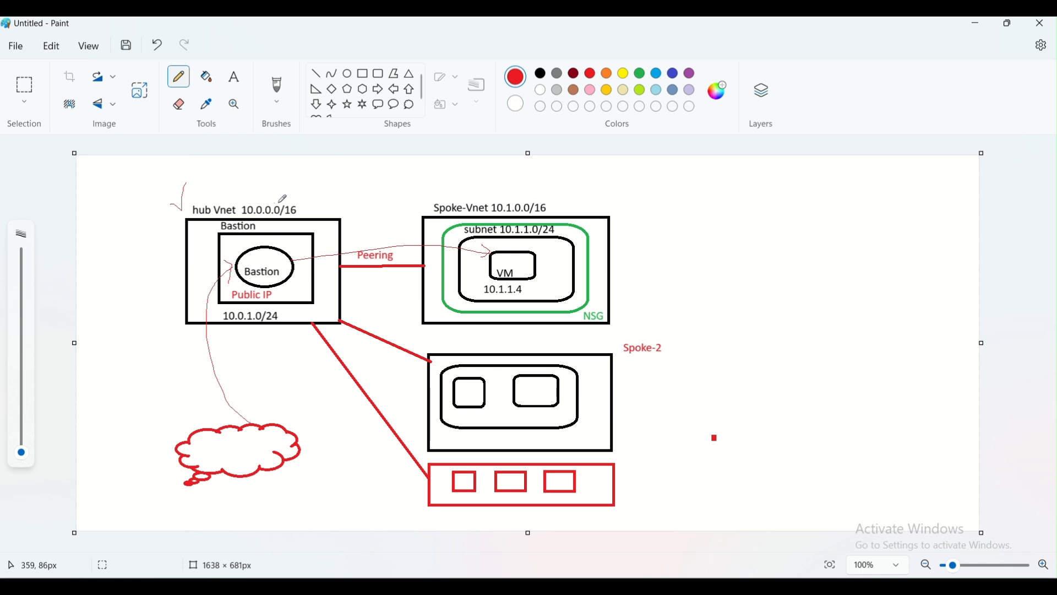
Check hub-vnet's Bastion settings and tick the hub and spoke Vnets on the diagram.
left_click(392, 577)
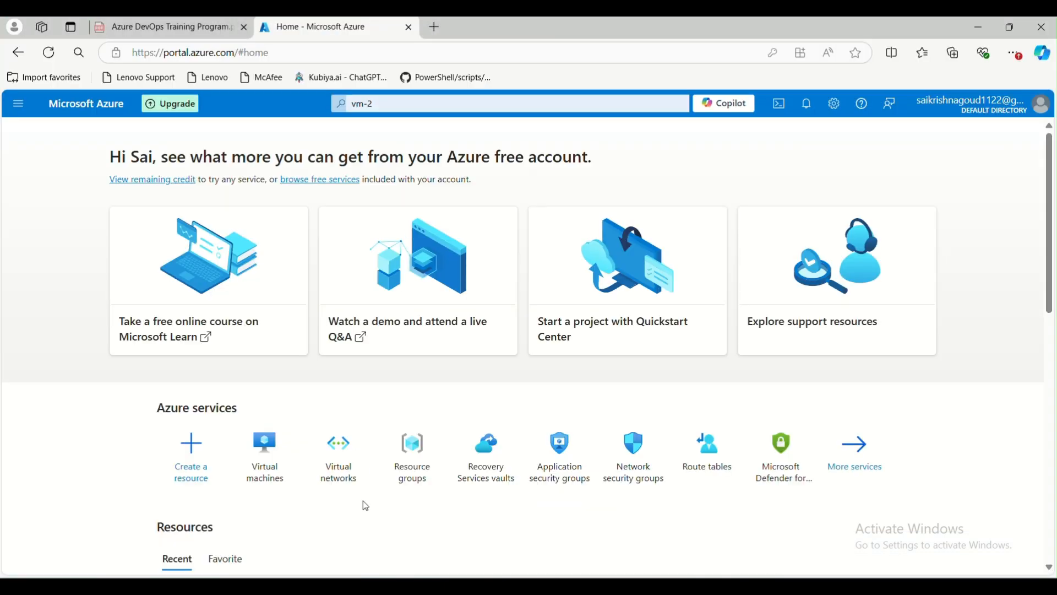
left_click(335, 467)
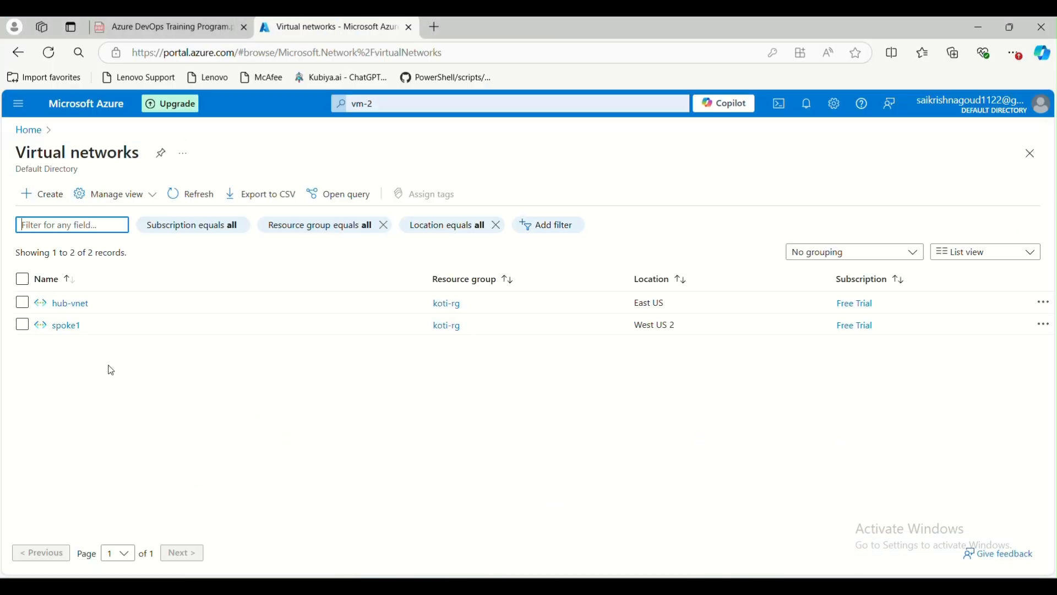
left_click(70, 303)
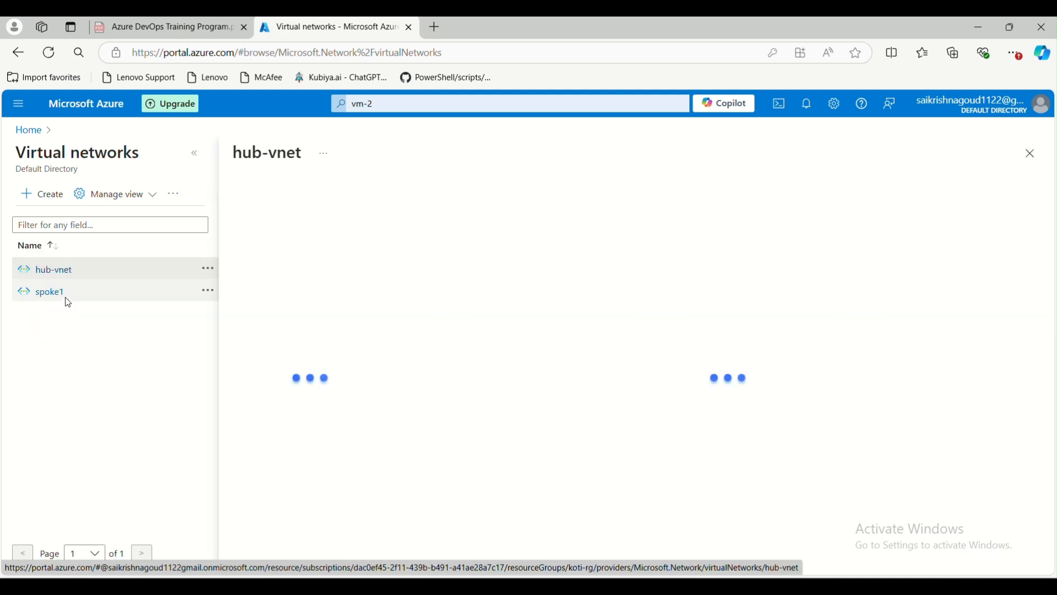
left_click(287, 418)
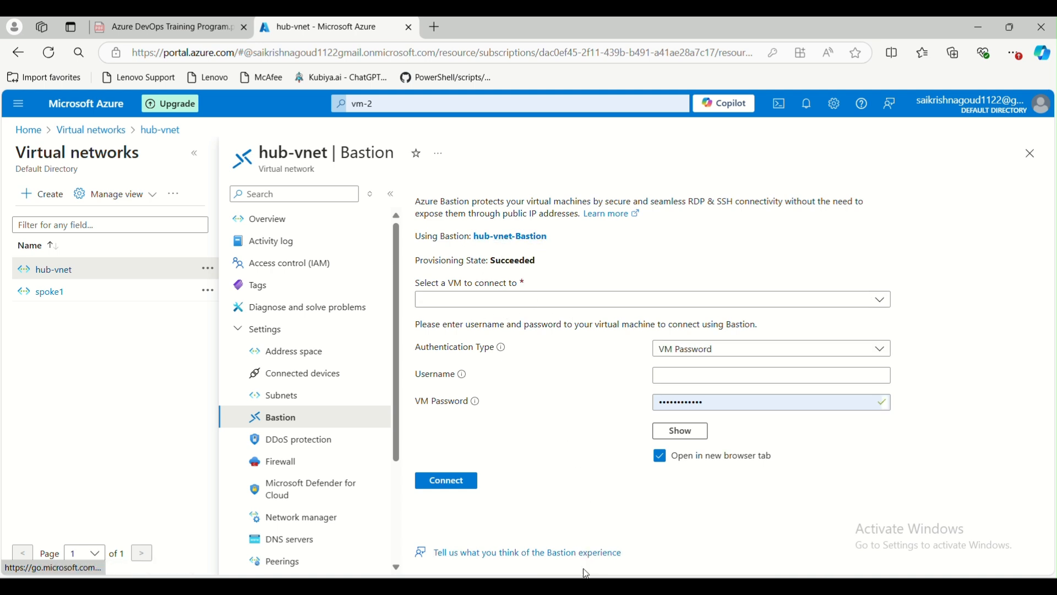
mouse_move(611, 586)
left_click(963, 507)
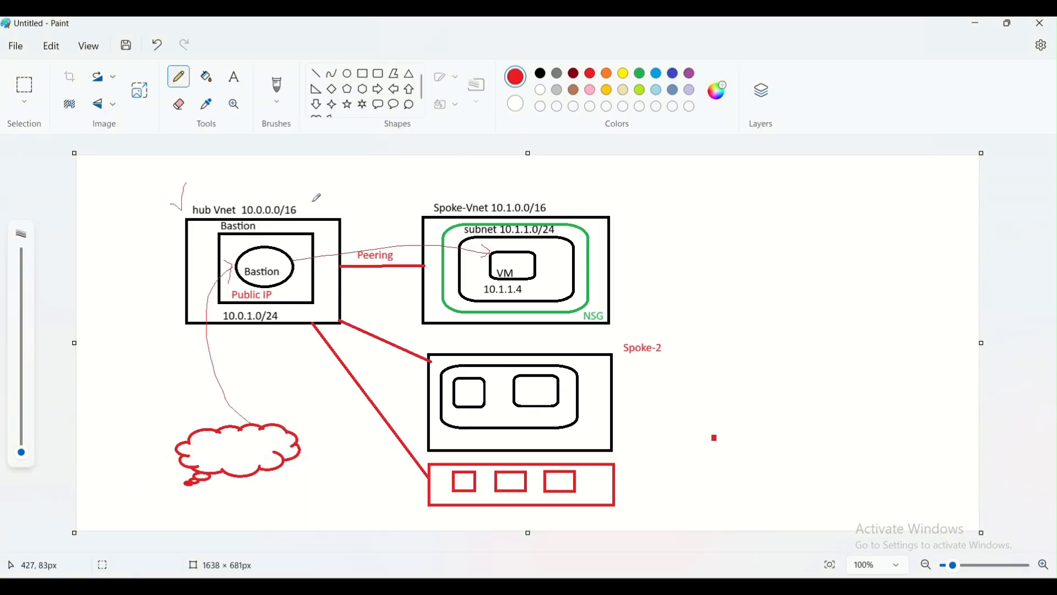
mouse_move(328, 184)
left_mouse_down()
mouse_move(313, 202)
mouse_move(314, 232)
mouse_move(326, 221)
left_mouse_up()
mouse_move(567, 196)
left_mouse_down()
mouse_move(573, 204)
mouse_move(588, 185)
left_mouse_up()
Check spoke1's subnets and tick the VM on the diagram.
key("alt+Tab")
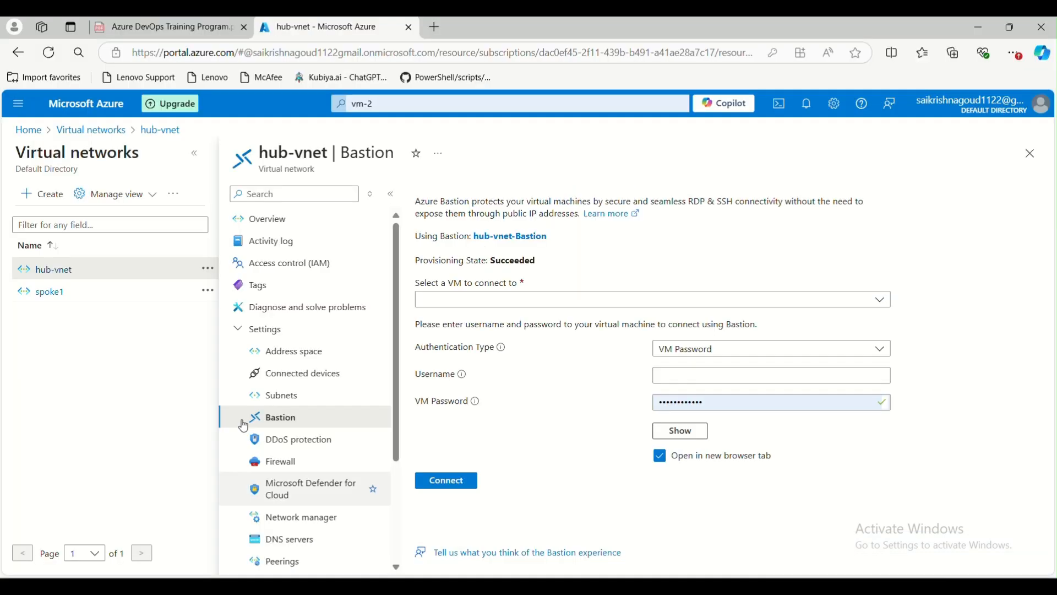
left_click(44, 293)
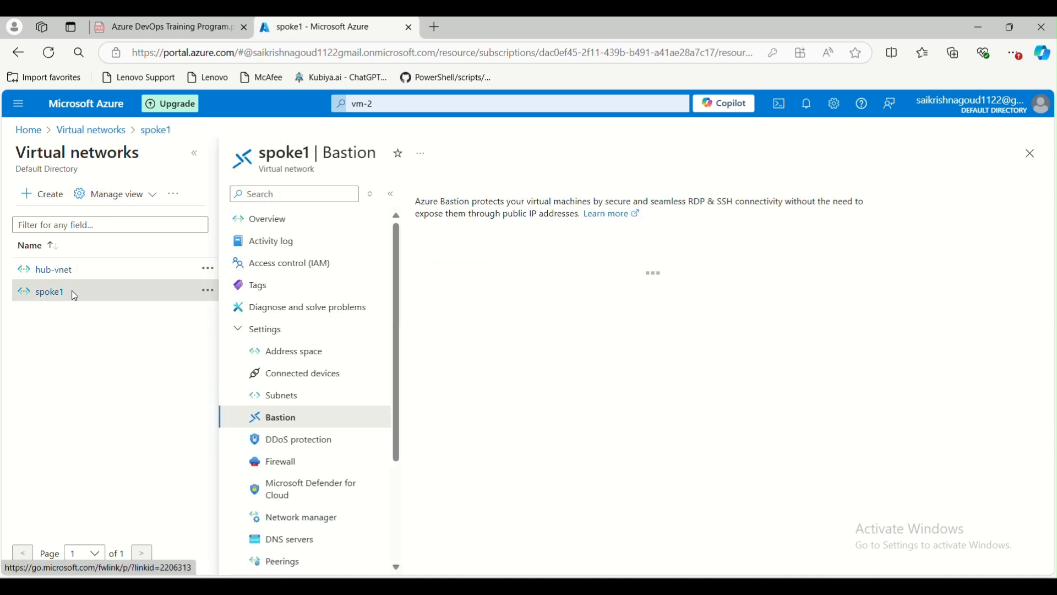
left_click(290, 396)
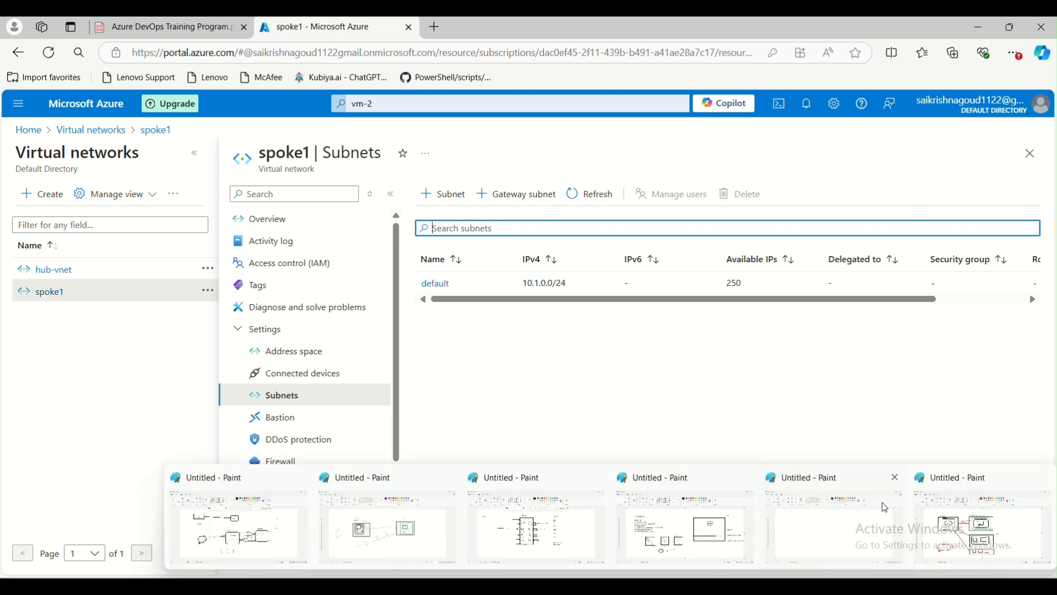
left_click(937, 511)
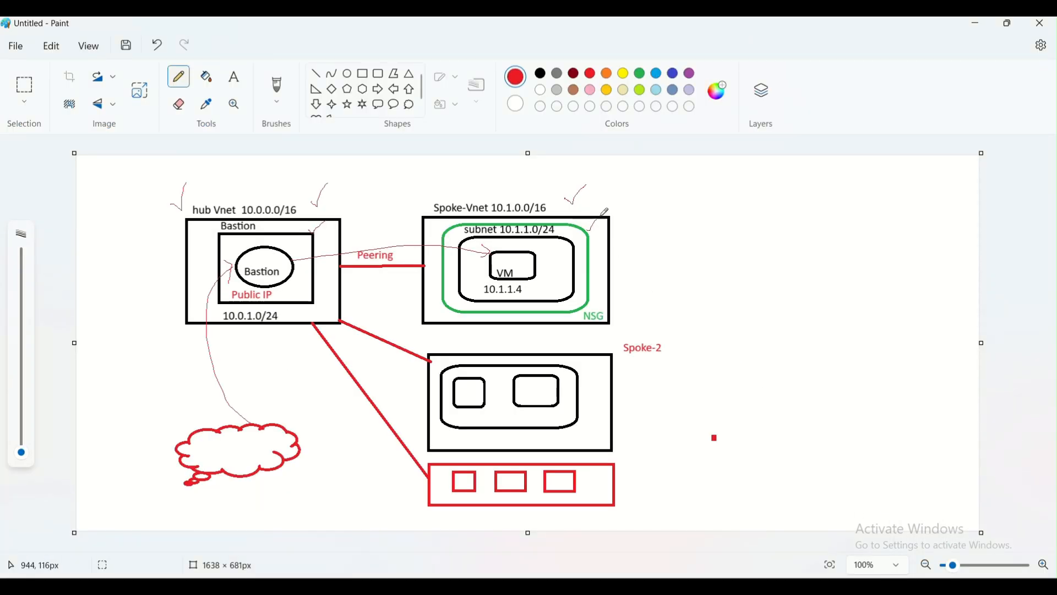
mouse_move(538, 262)
left_mouse_down()
mouse_move(542, 273)
mouse_move(553, 256)
left_mouse_up()
key("alt+Tab")
Open the vm-test virtual machine and compare it with the network diagram.
left_click(33, 136)
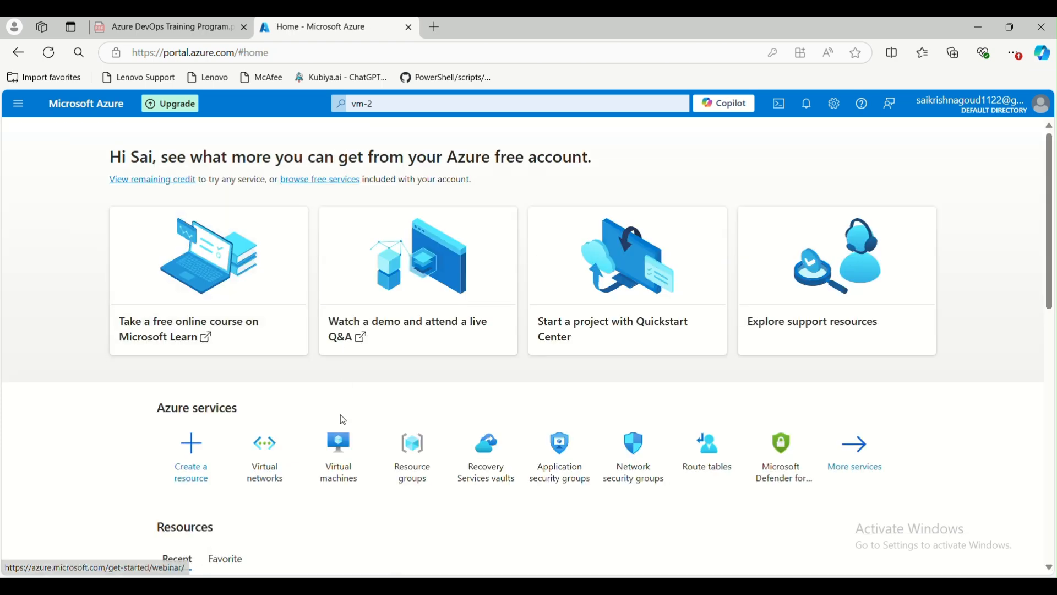
left_click(337, 442)
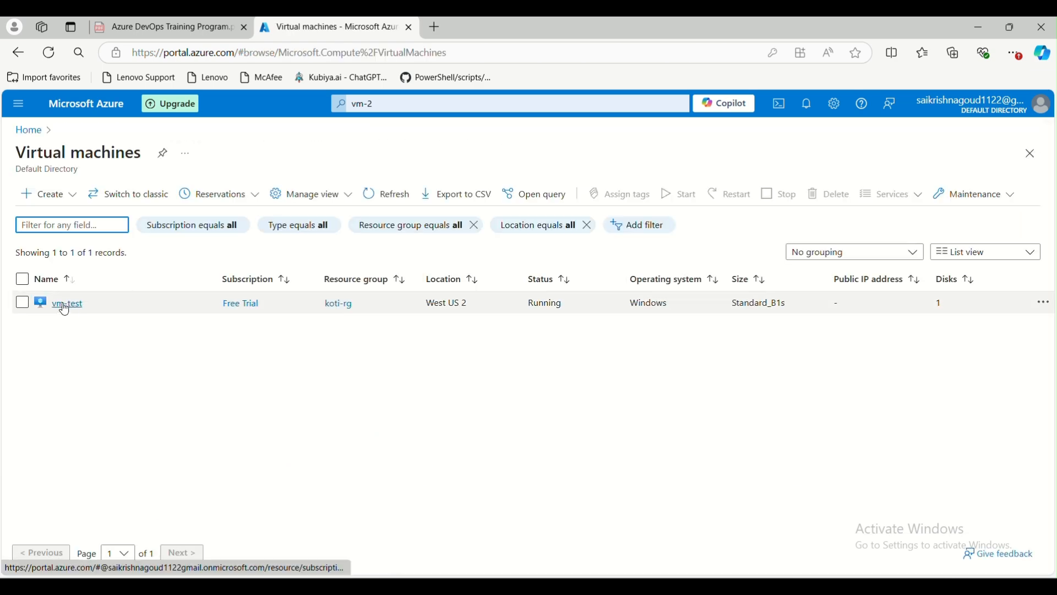
left_click(64, 305)
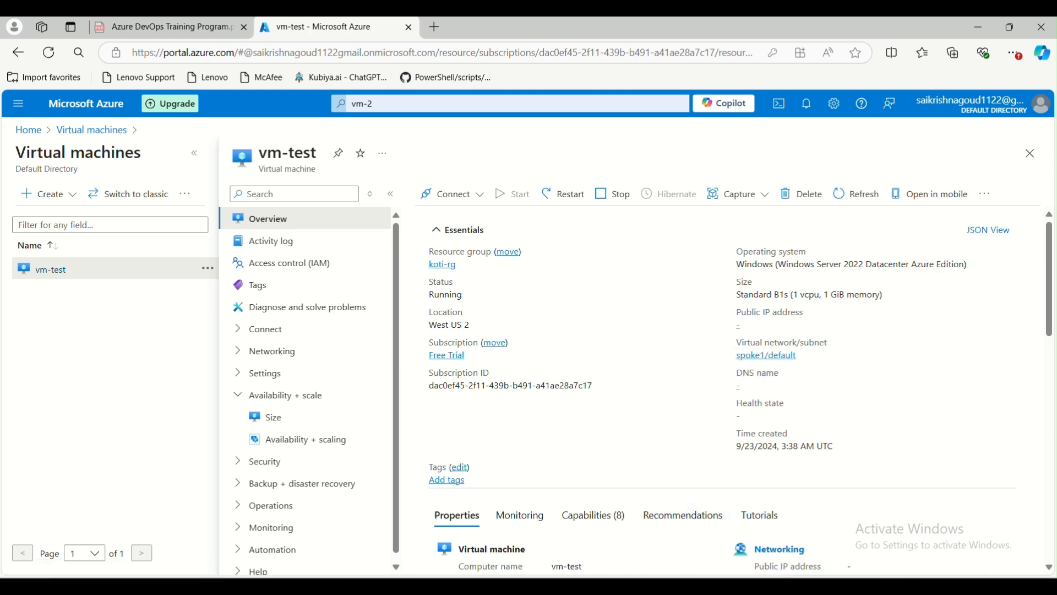
mouse_move(628, 585)
left_click(980, 496)
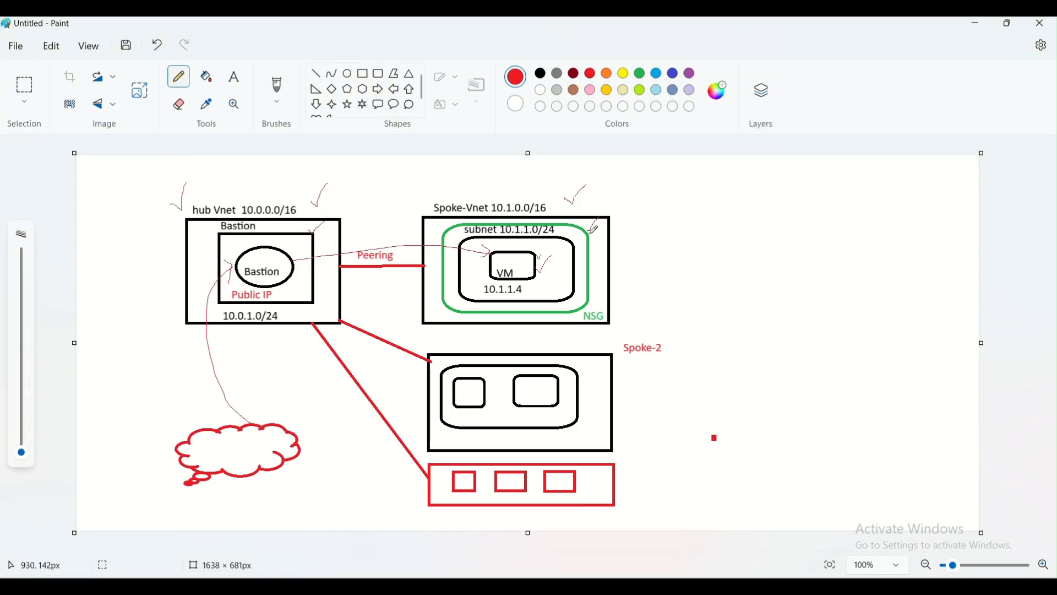
mouse_move(411, 586)
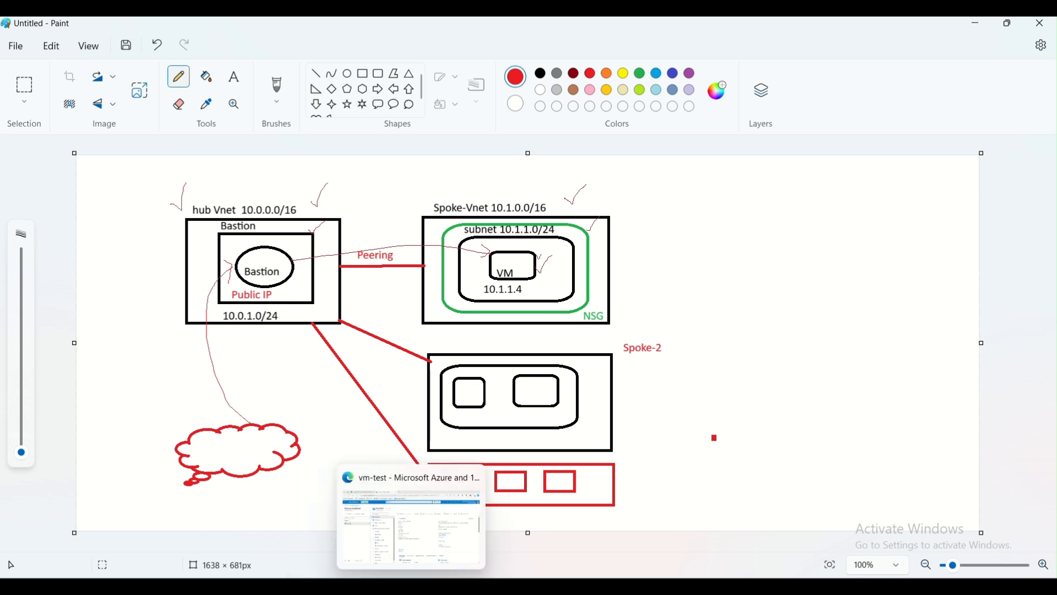
left_click(406, 551)
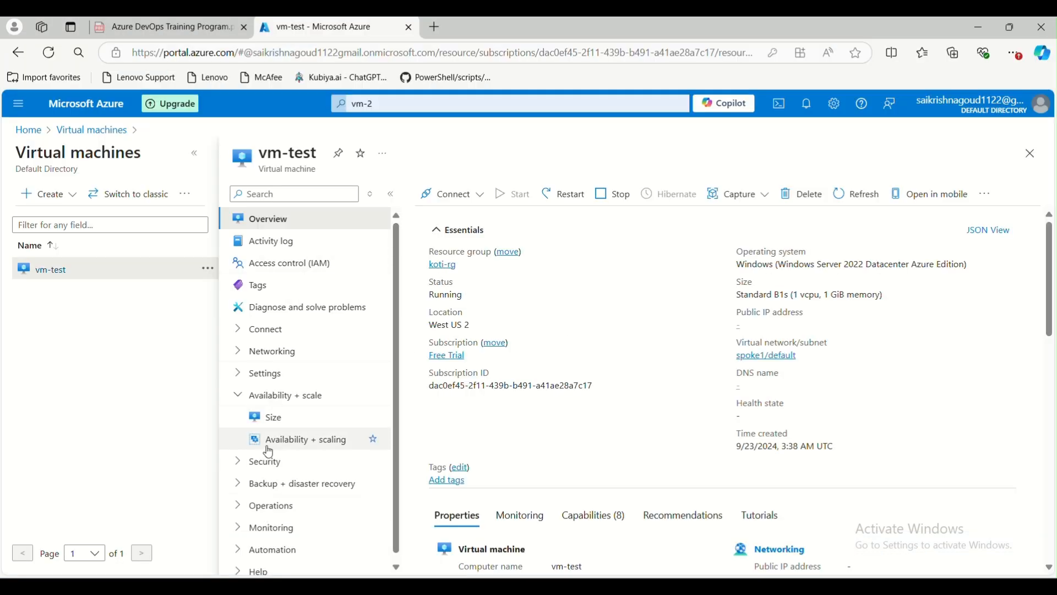
Follow vm-test's spoke1 link to its subnets, then return Home.
left_click(791, 356)
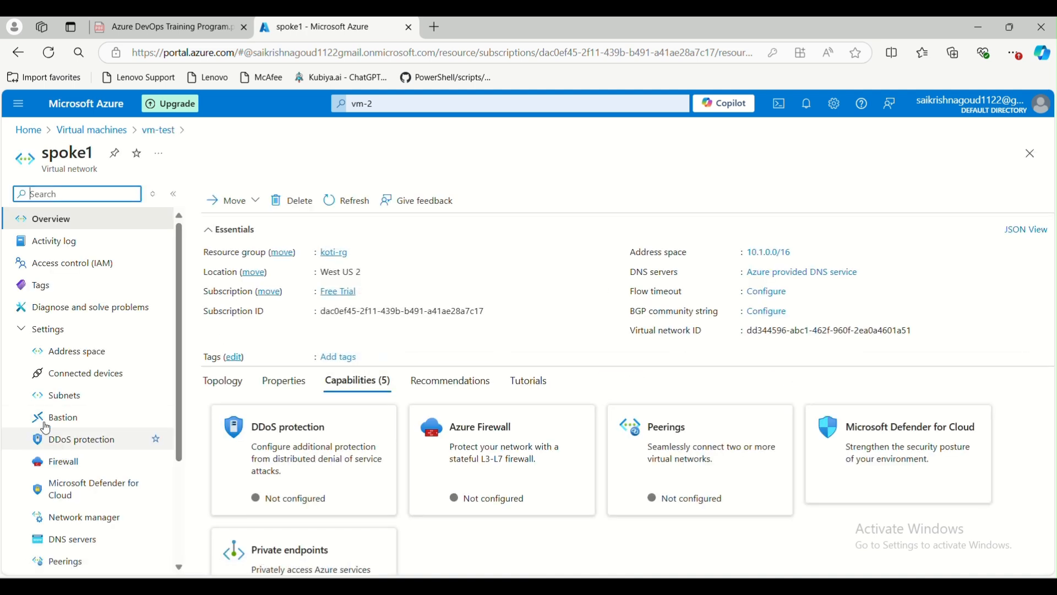
left_click(64, 395)
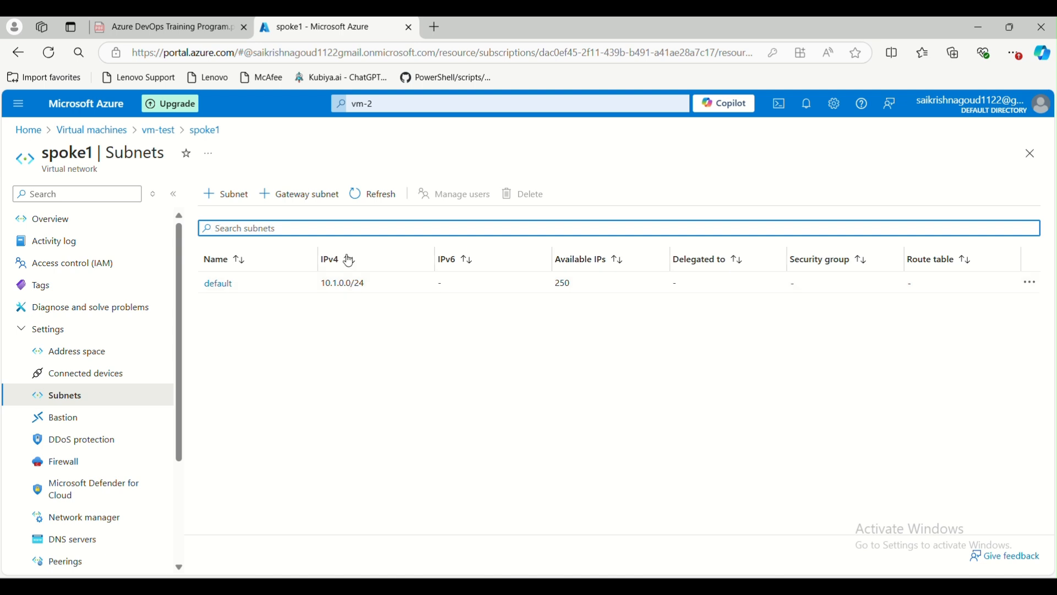
left_click(29, 130)
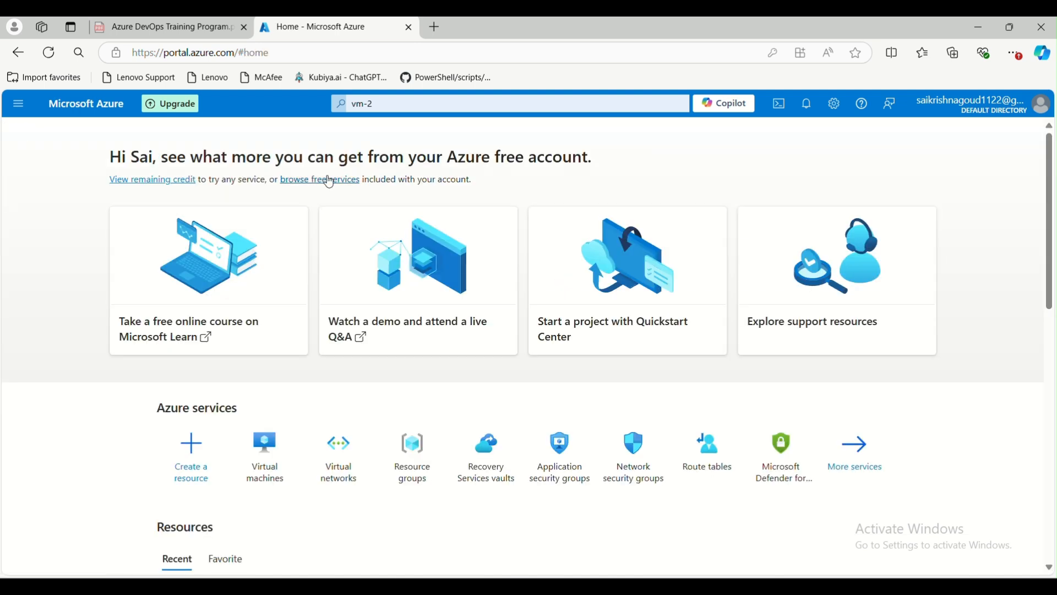
Create network security group nsg-default in koti-rg, region West US 2, and validate it.
left_click(624, 461)
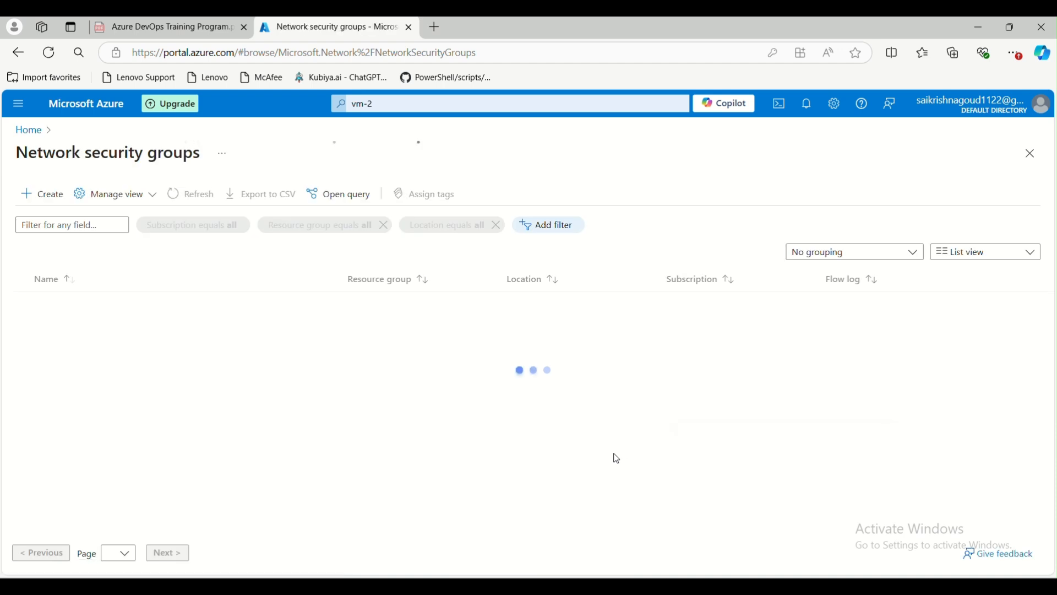
left_click(45, 203)
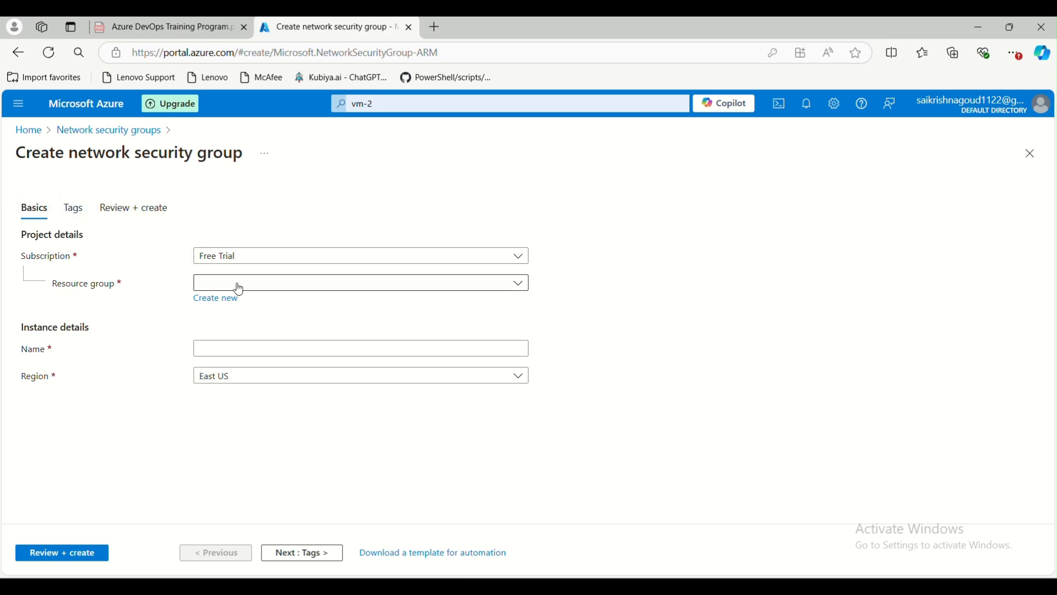
left_click(231, 282)
left_click(248, 332)
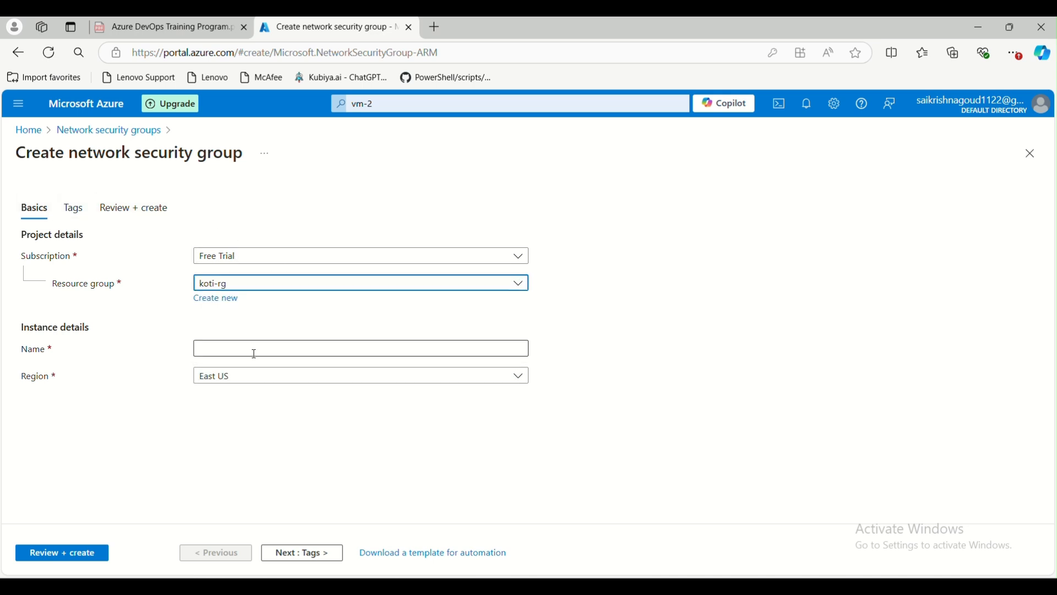
left_click(255, 353)
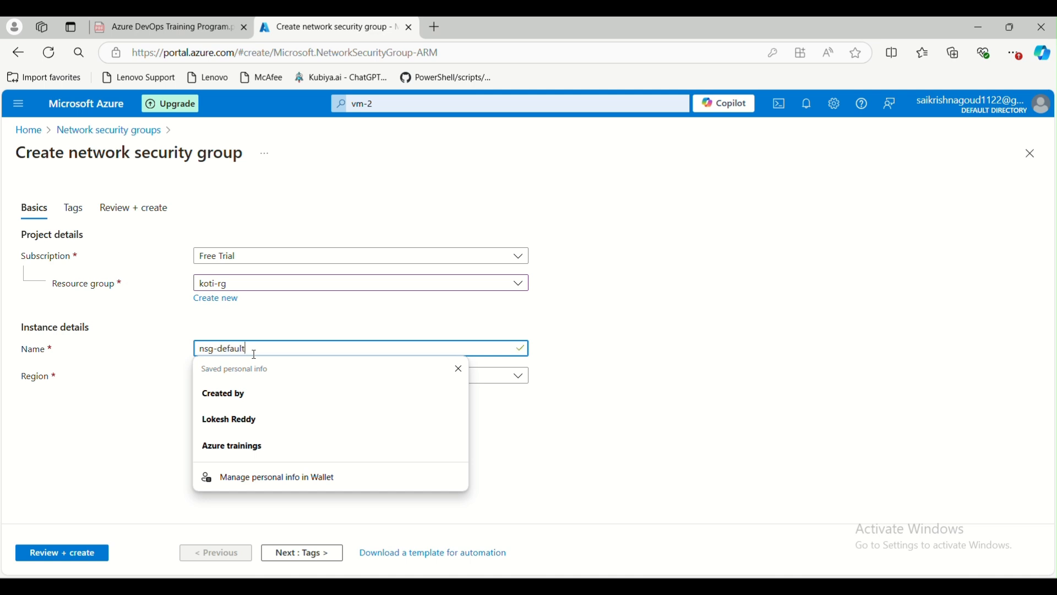
left_click(484, 379)
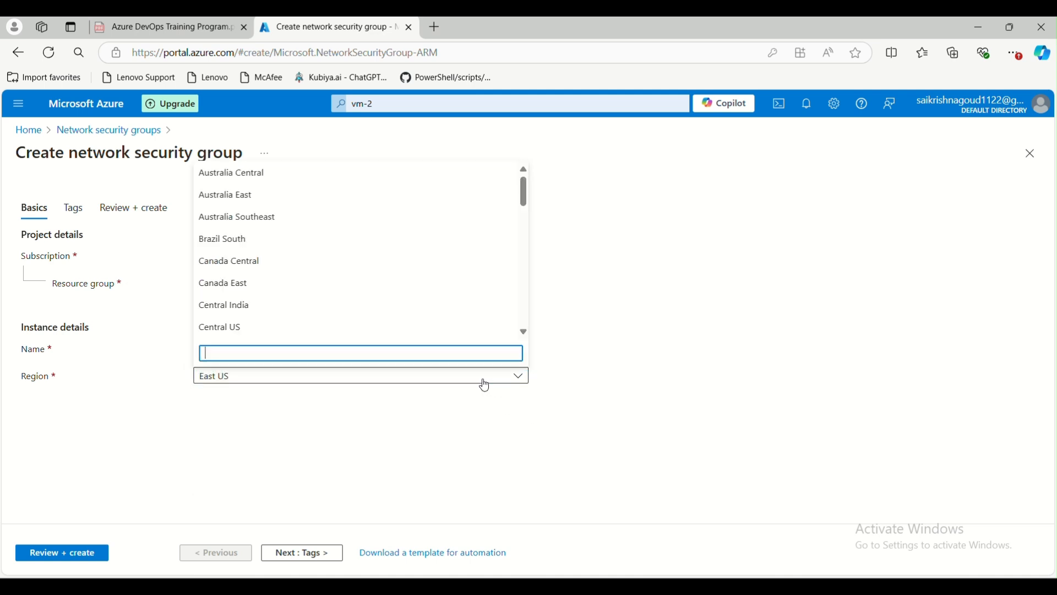
type("wes")
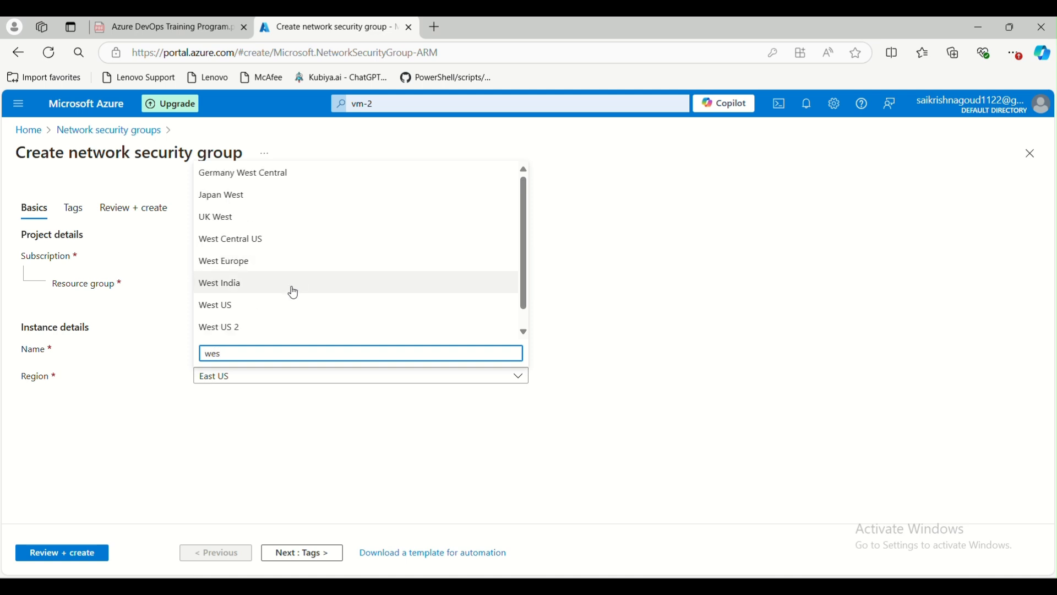
left_click(259, 330)
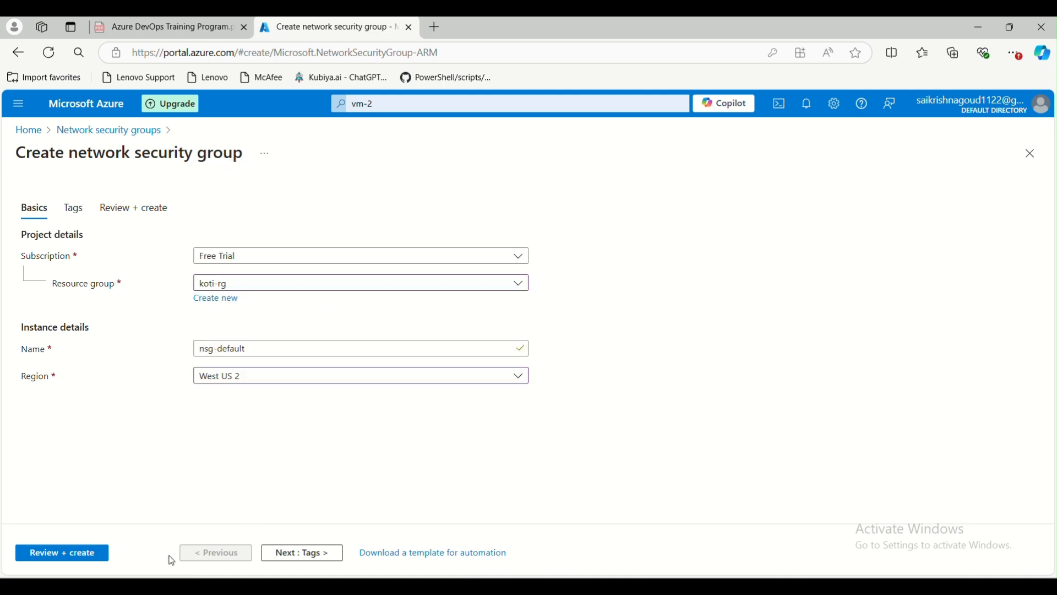
left_click(108, 550)
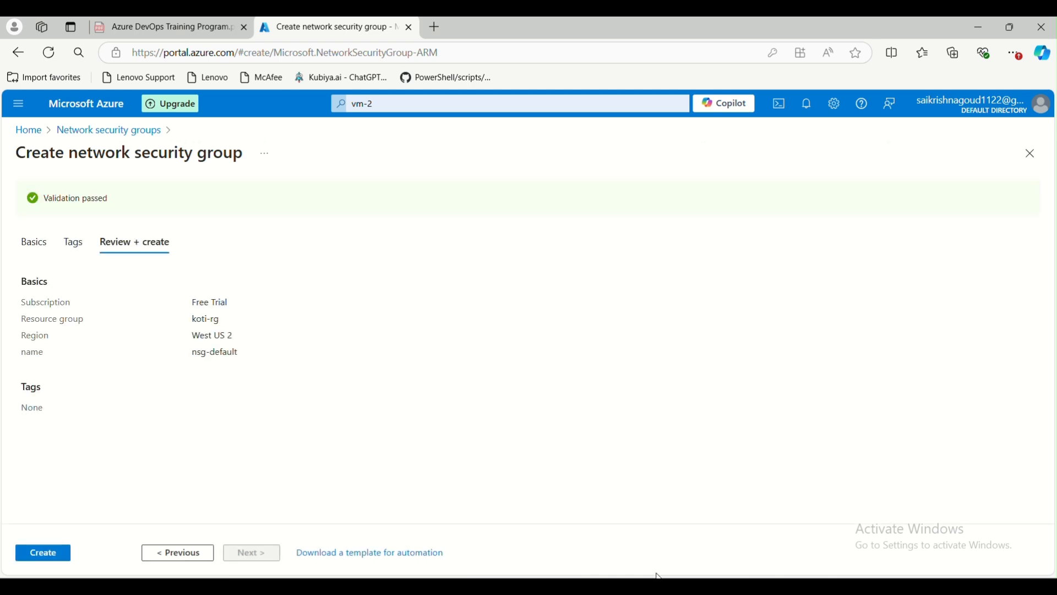
Label the diagram's hub Vnet 'East US' and the Spoke-Vnet 'West US2'.
mouse_move(715, 584)
left_click(937, 521)
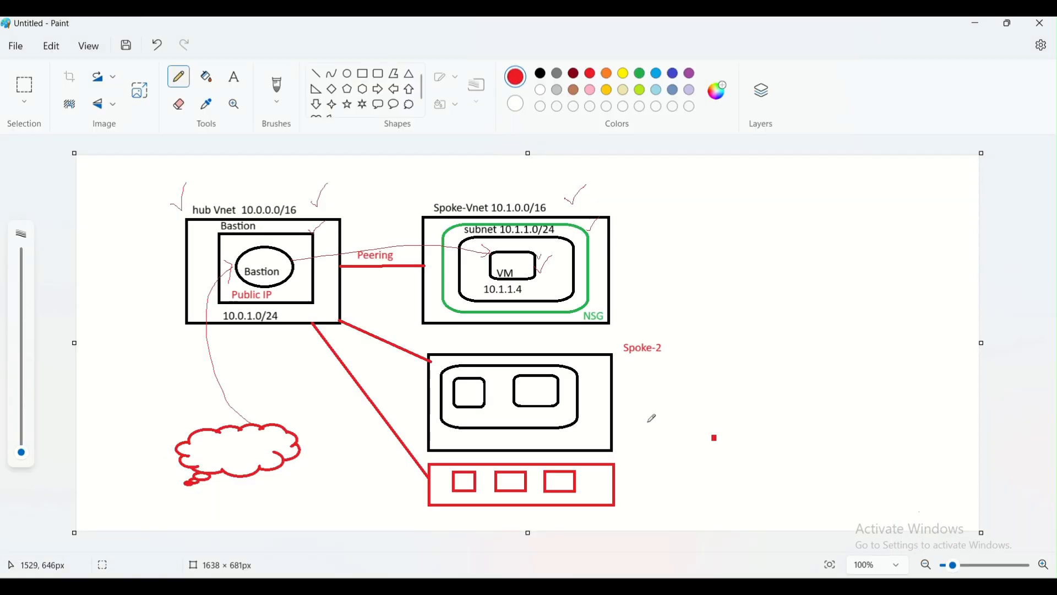
left_click(236, 77)
left_click(216, 188)
type("East US")
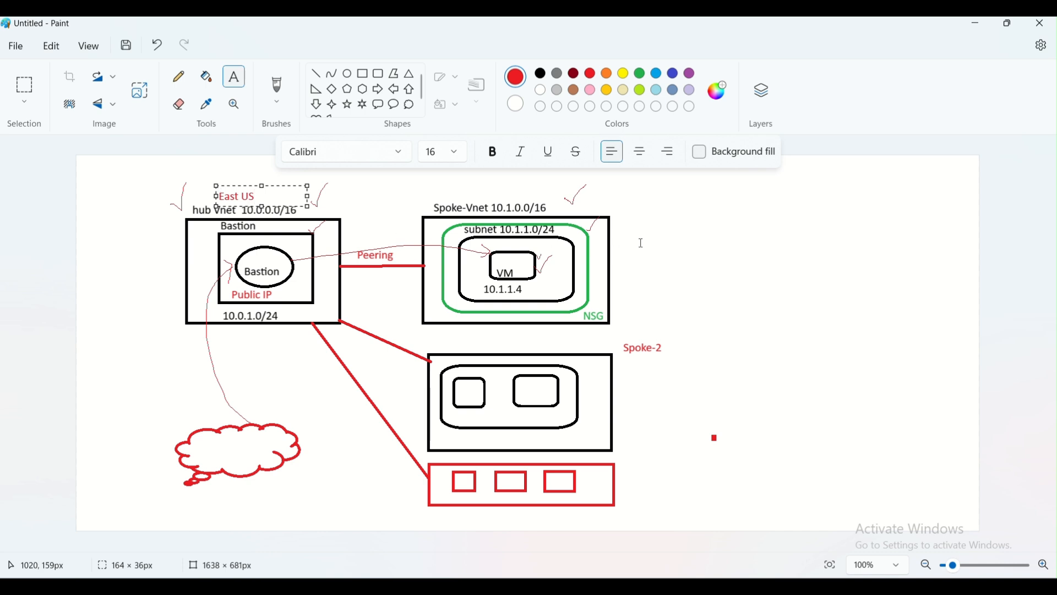
left_click(450, 196)
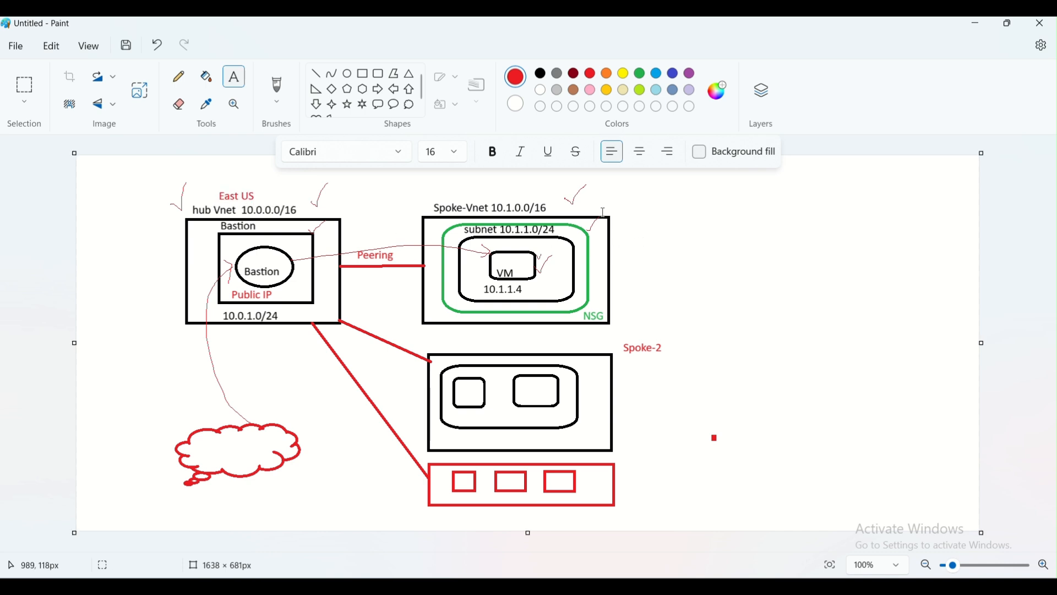
left_click(440, 185)
type("We")
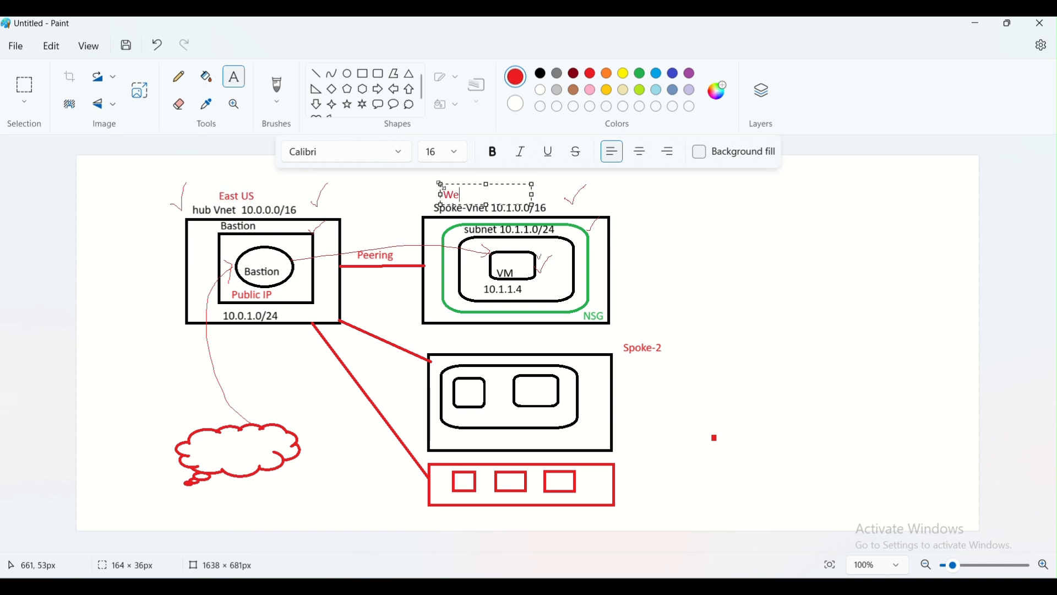
type("st US2")
left_click(842, 300)
Create the nsg-default security group in Azure, then glance at the diagram and minimize Paint.
left_click(372, 584)
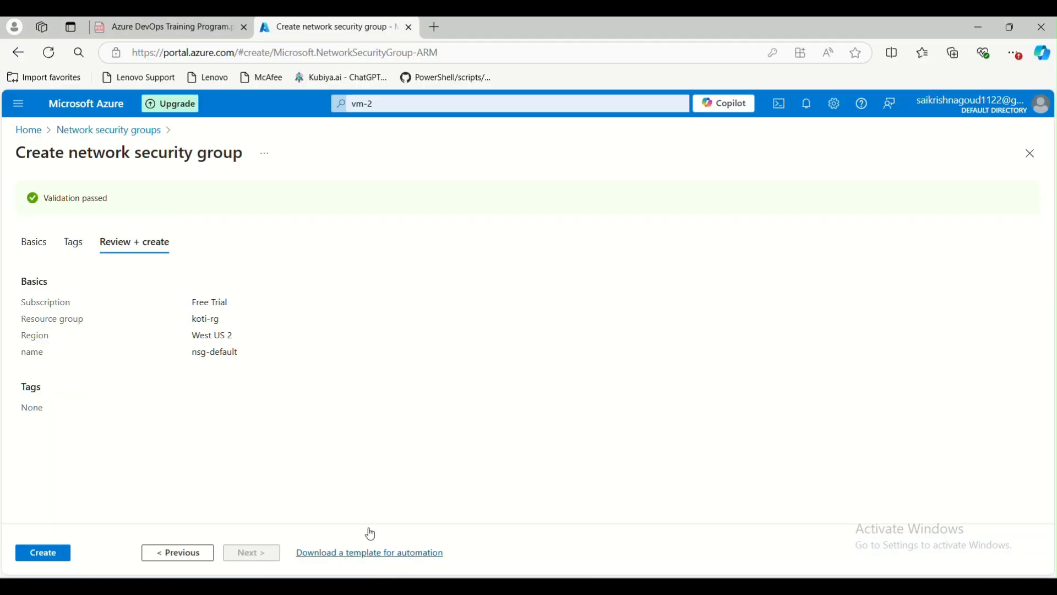
left_click(33, 551)
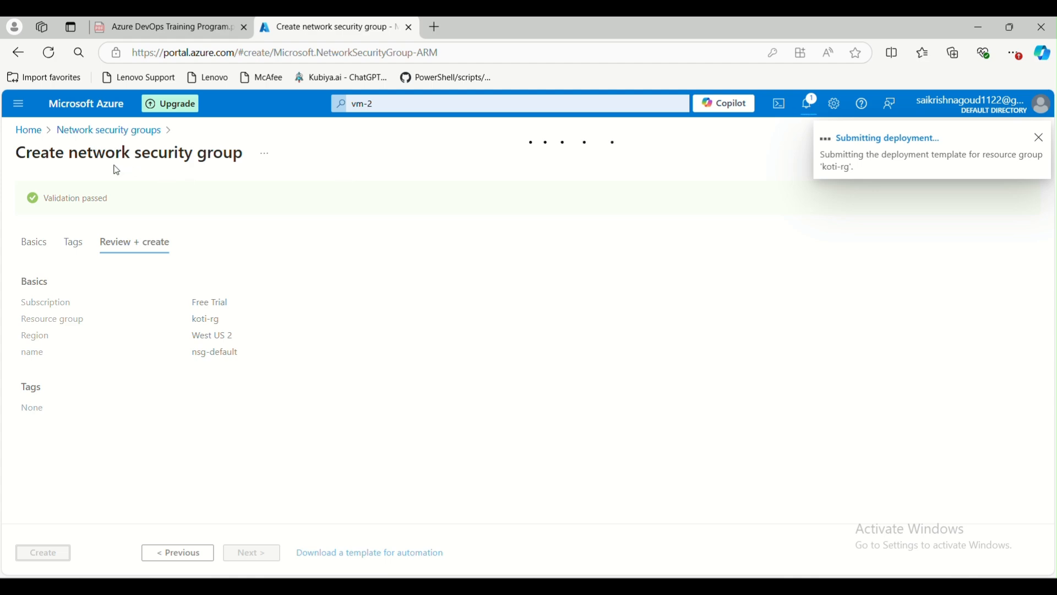
mouse_move(624, 585)
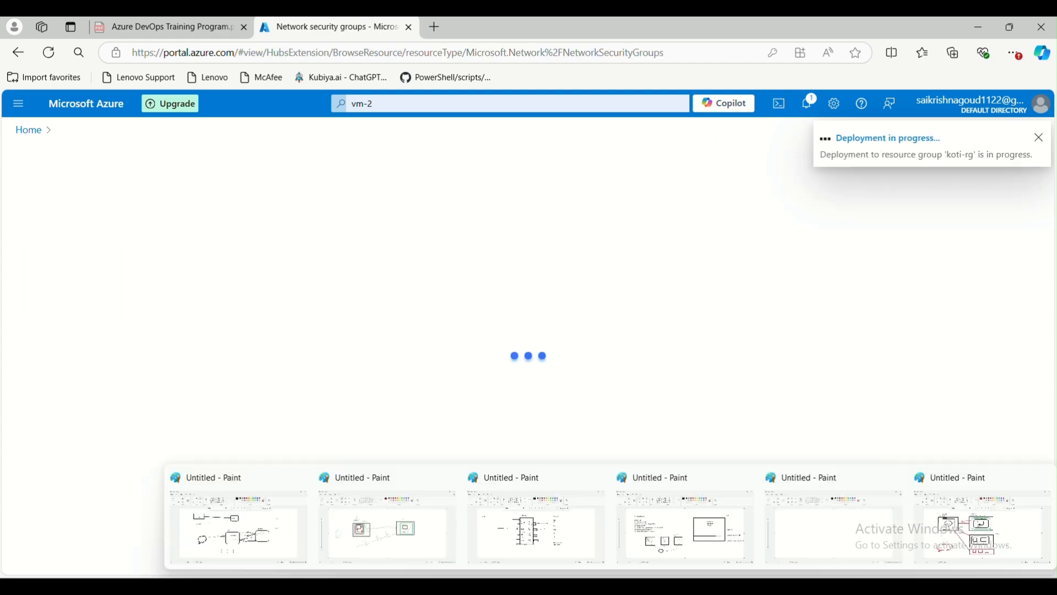
left_click(936, 513)
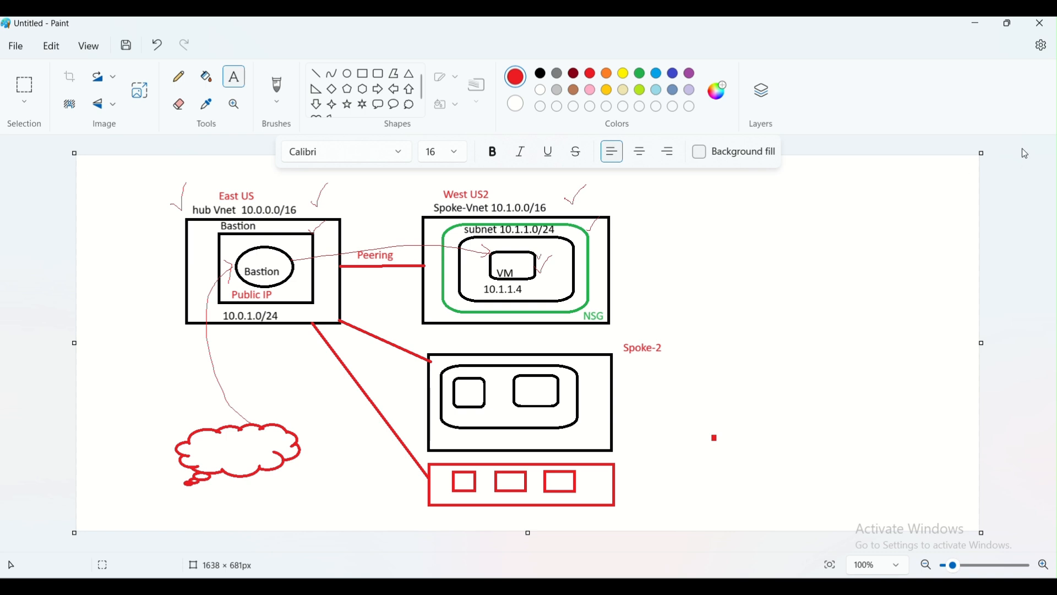
left_click(980, 26)
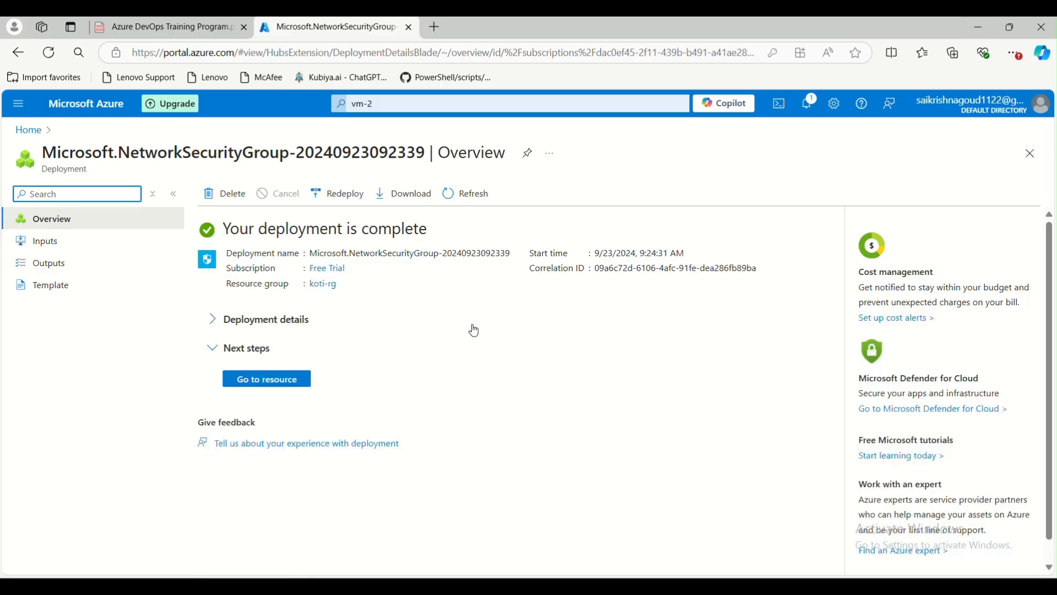
Add an inbound RDP rule (port 3389, priority 100) to the new nsg-default group.
left_click(303, 380)
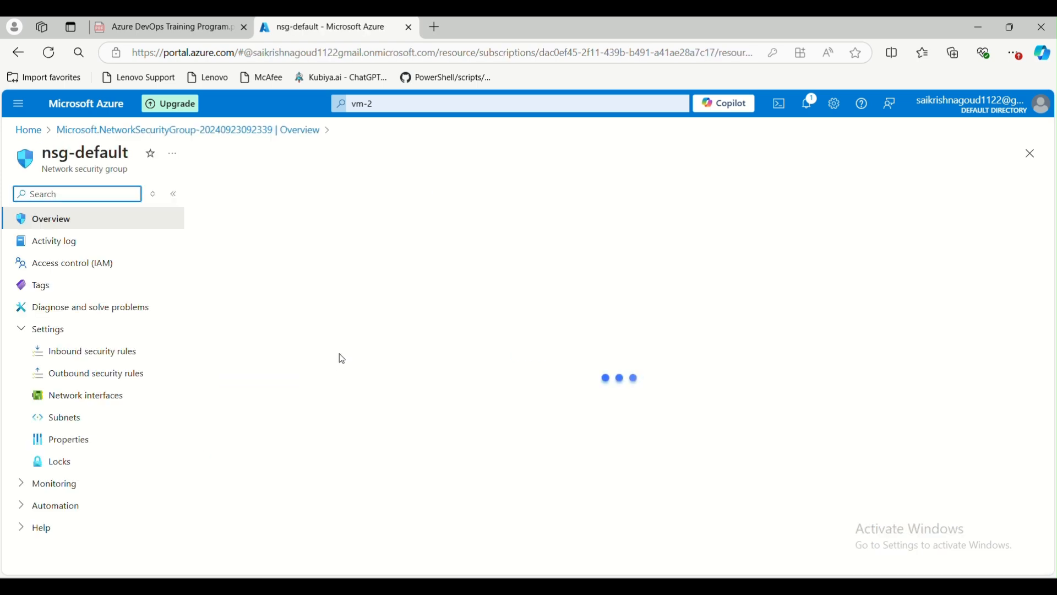
left_click(87, 352)
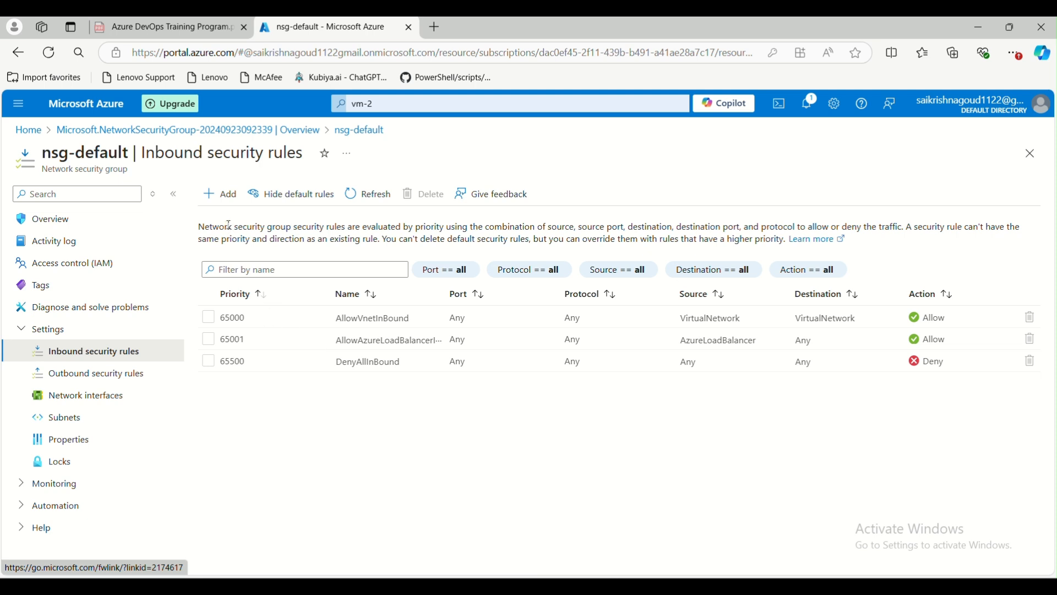
left_click(221, 196)
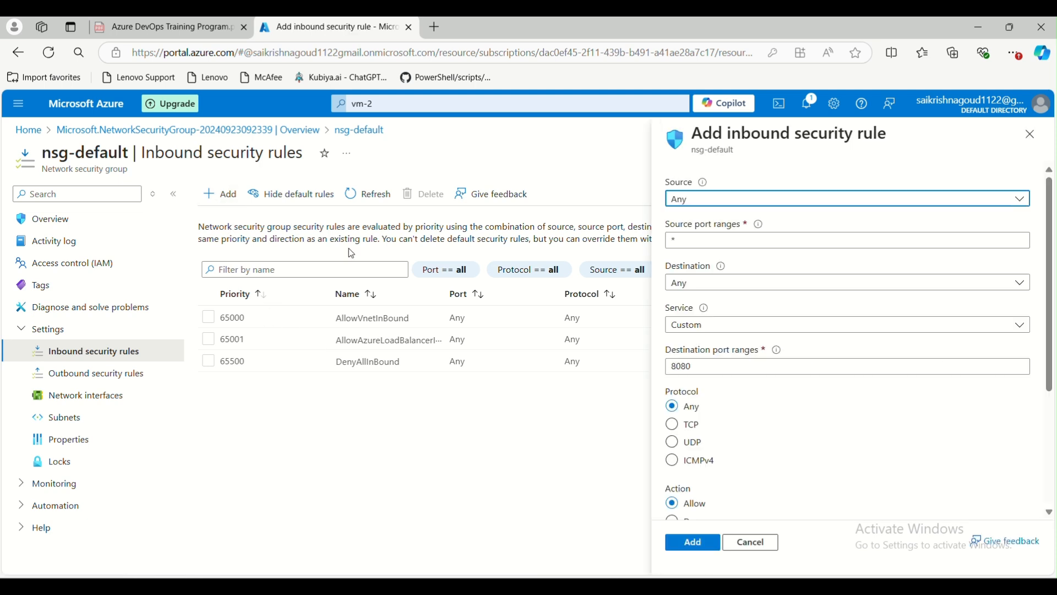
left_click(697, 238)
left_click(716, 326)
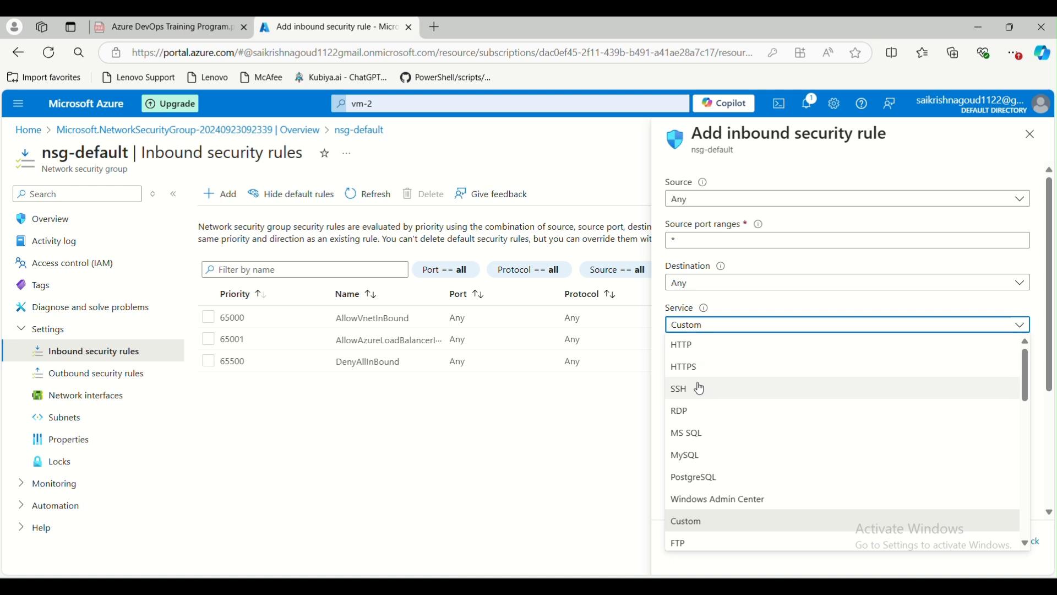
left_click(697, 412)
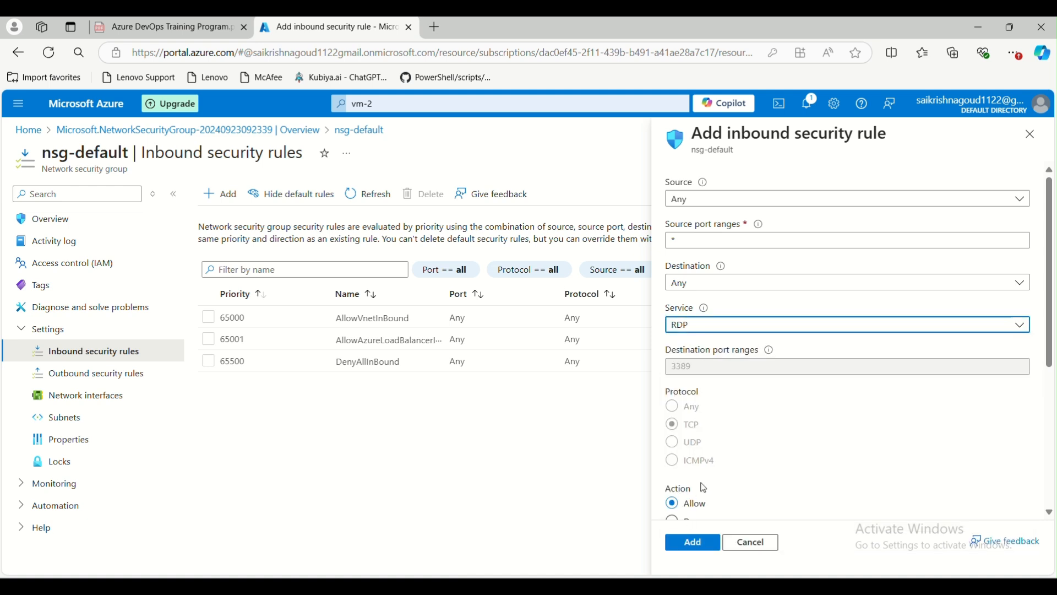
scroll(705, 488, "down", 2)
left_click(691, 541)
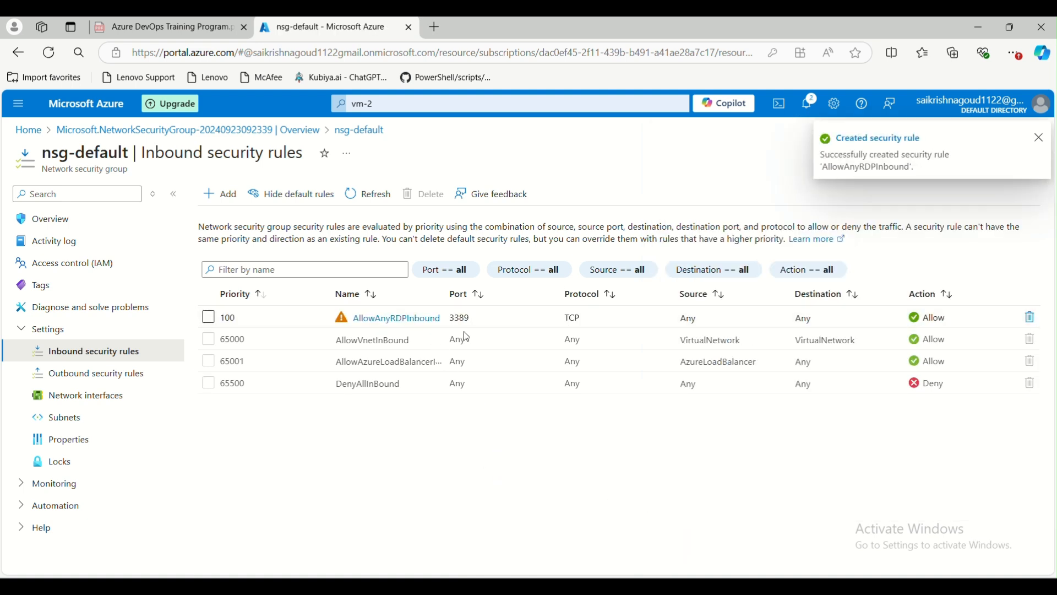
Attach nsg-default to spoke1's default subnet via Subnets > Associate.
double_click(468, 323)
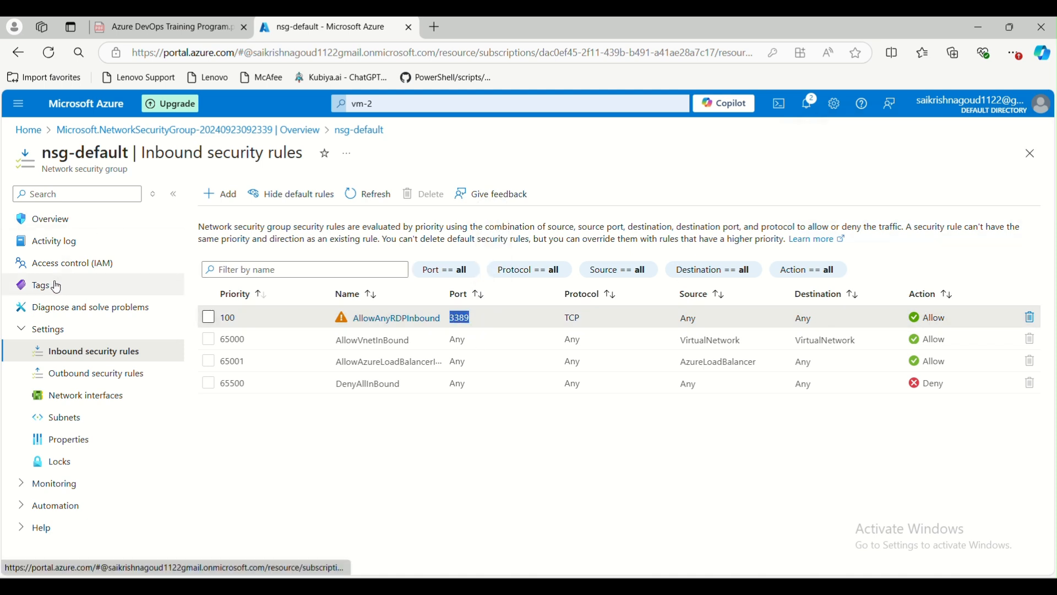
left_click(66, 424)
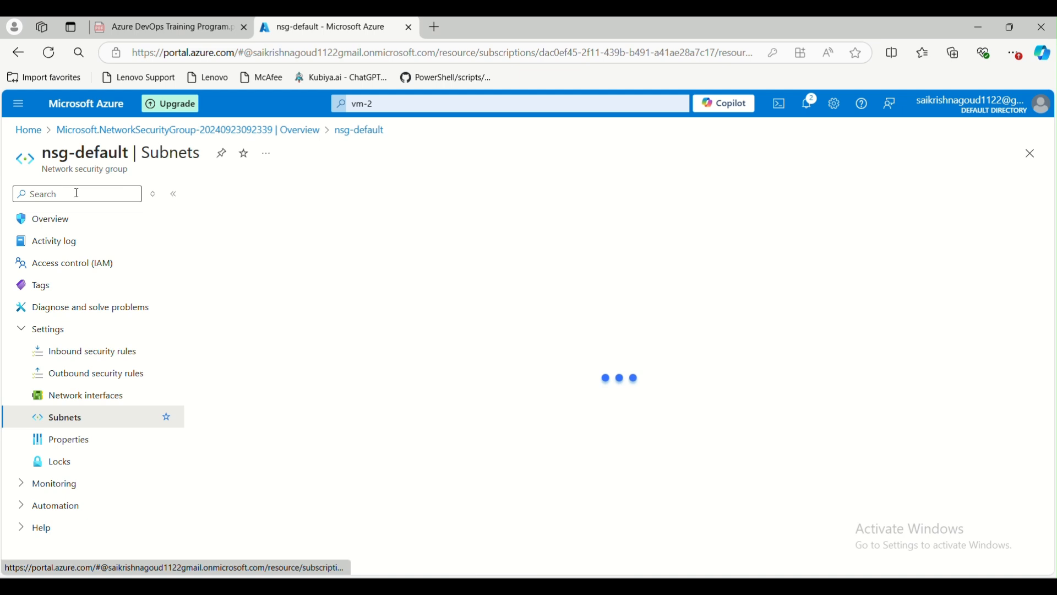
left_click(225, 202)
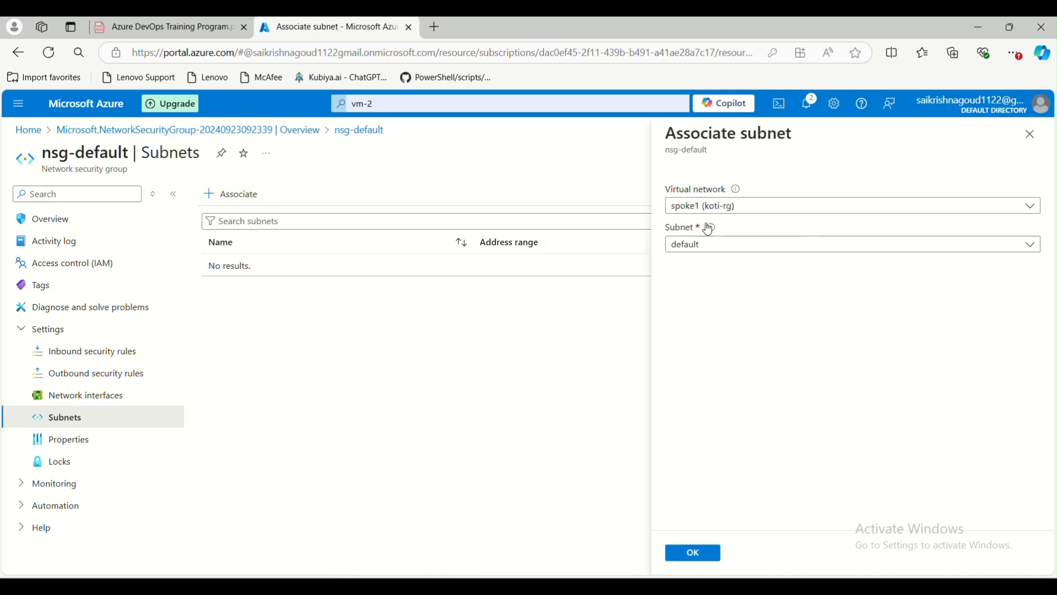
left_click(693, 556)
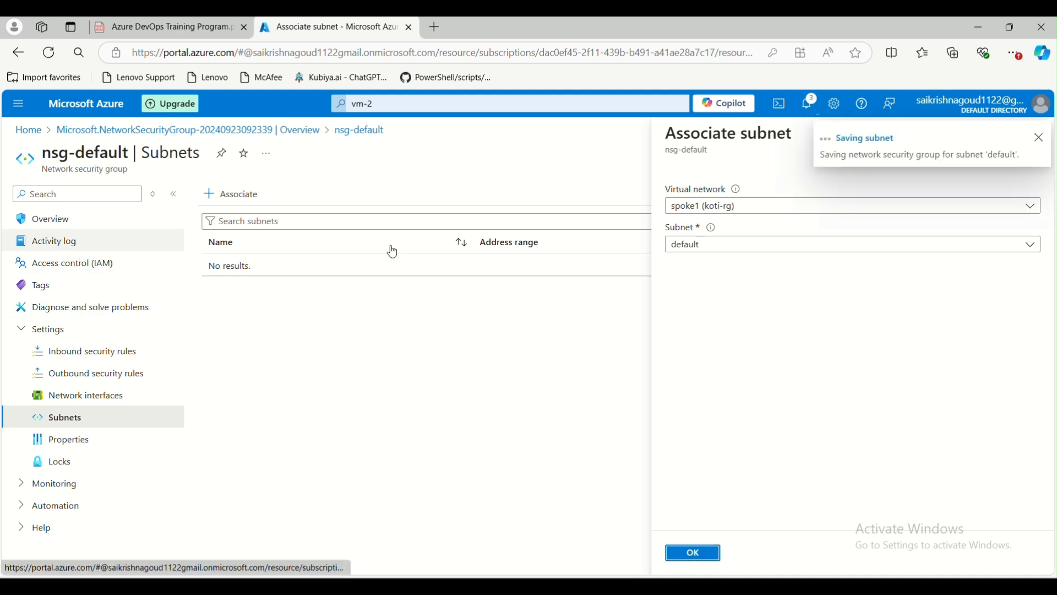
mouse_move(777, 585)
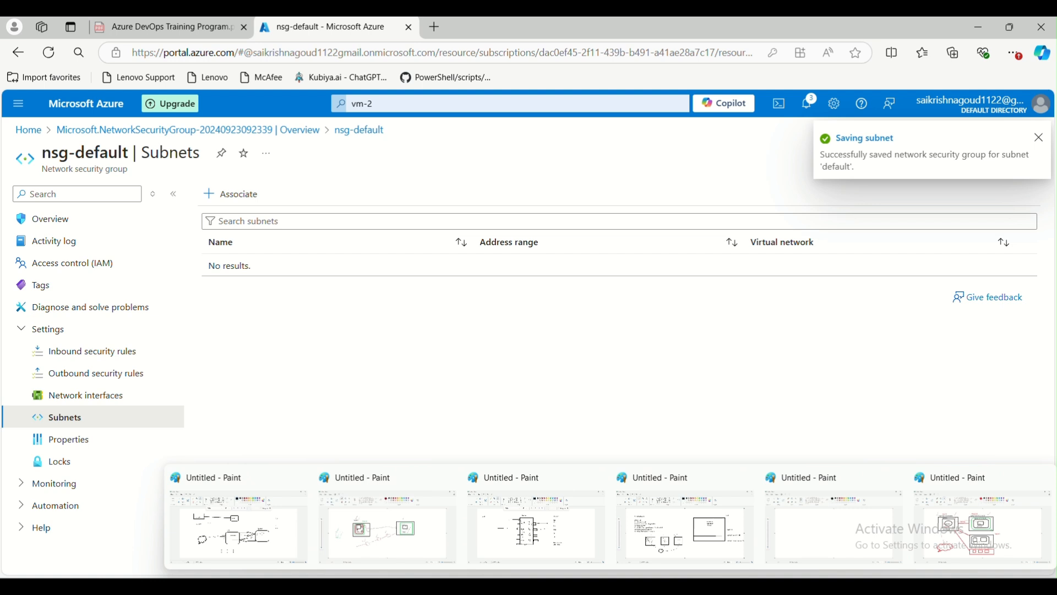
left_click(943, 535)
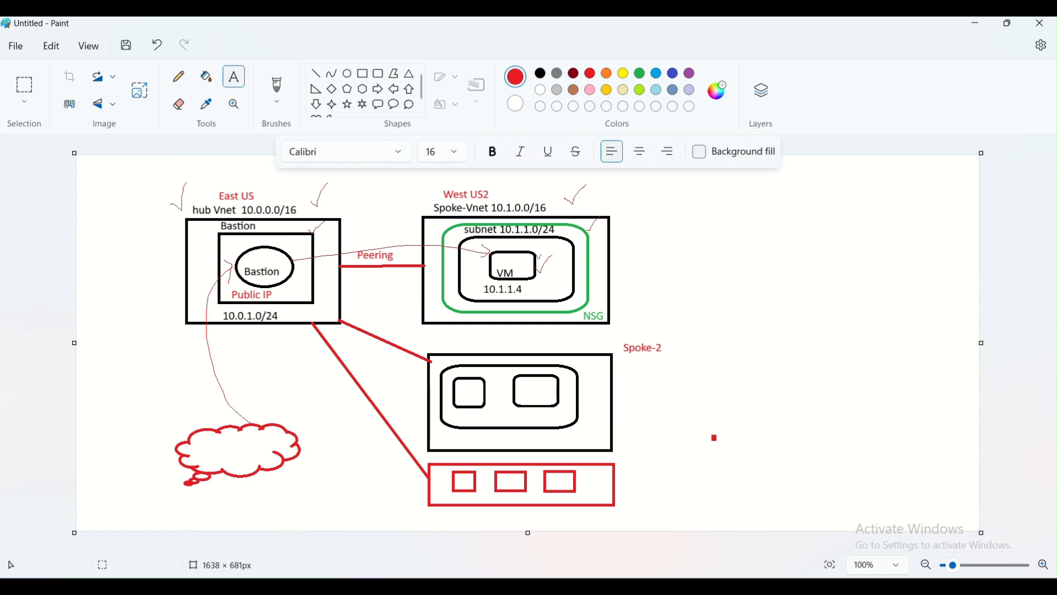
Switch from the Paint diagram back to the Azure portal with Alt+Tab.
key("alt+Tab")
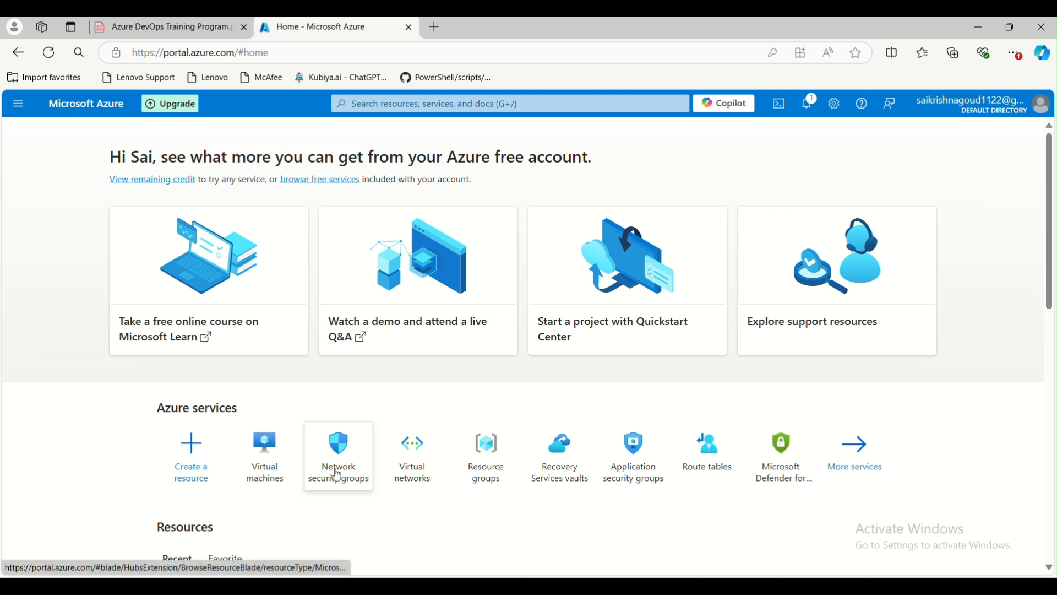
Go to hub-vnet's Peerings under Virtual networks and start adding a peering.
left_click(411, 462)
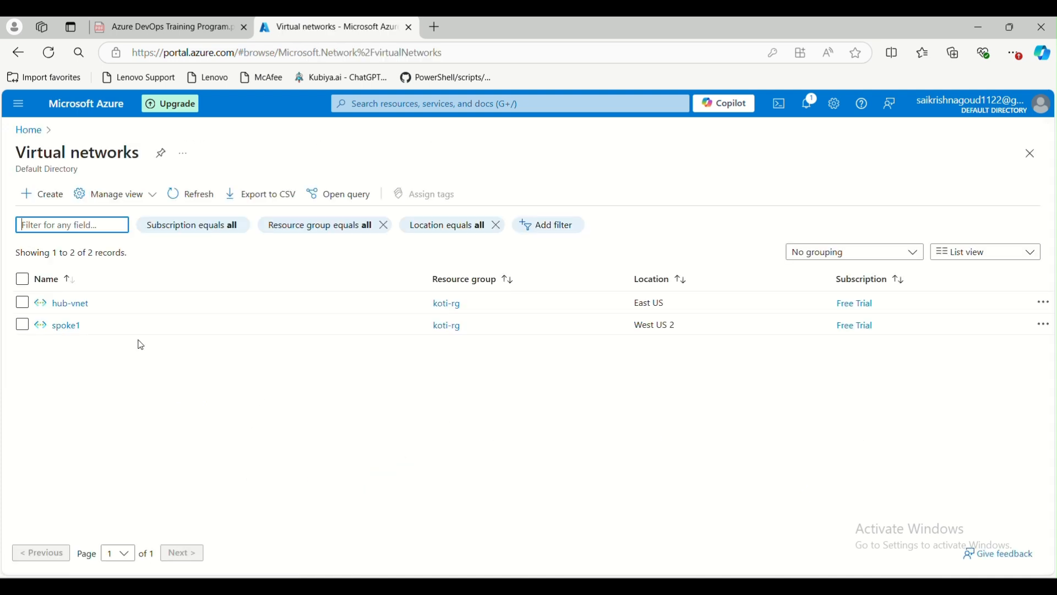
left_click(67, 304)
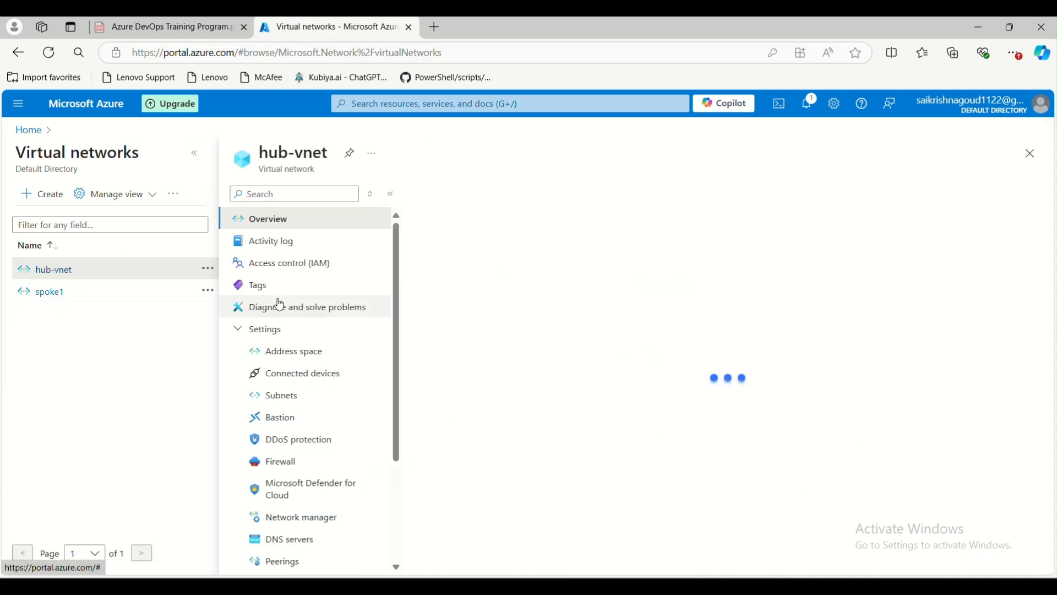
scroll(280, 319, "down", 3)
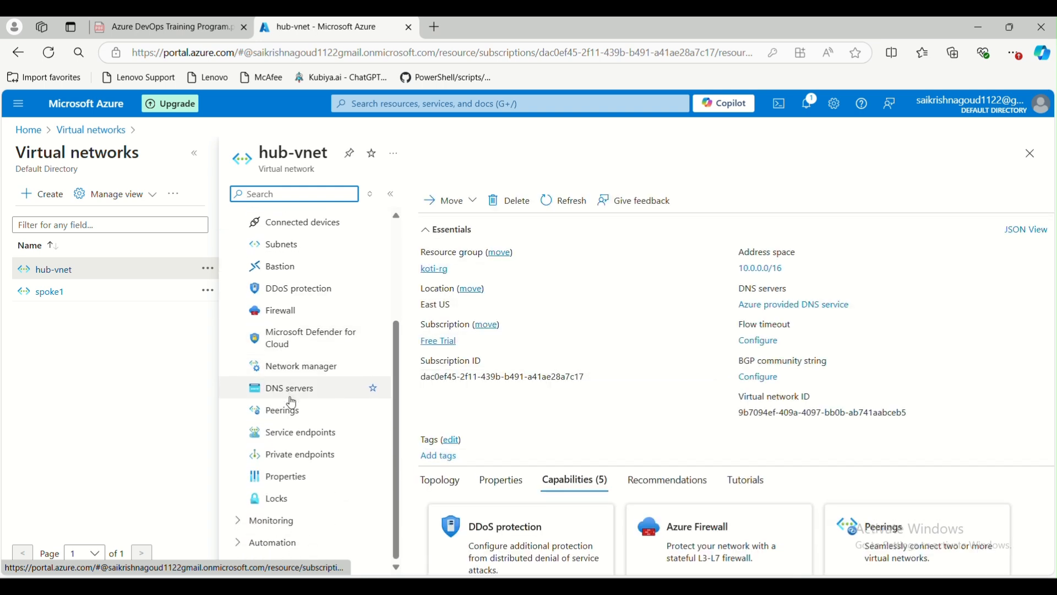
left_click(288, 410)
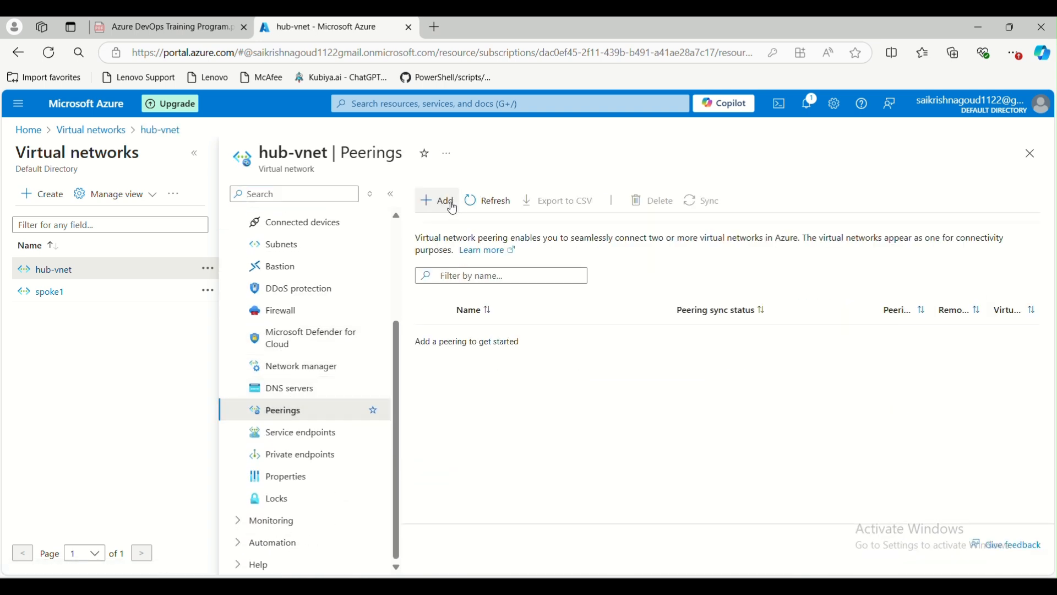
left_click(438, 201)
left_click(256, 264)
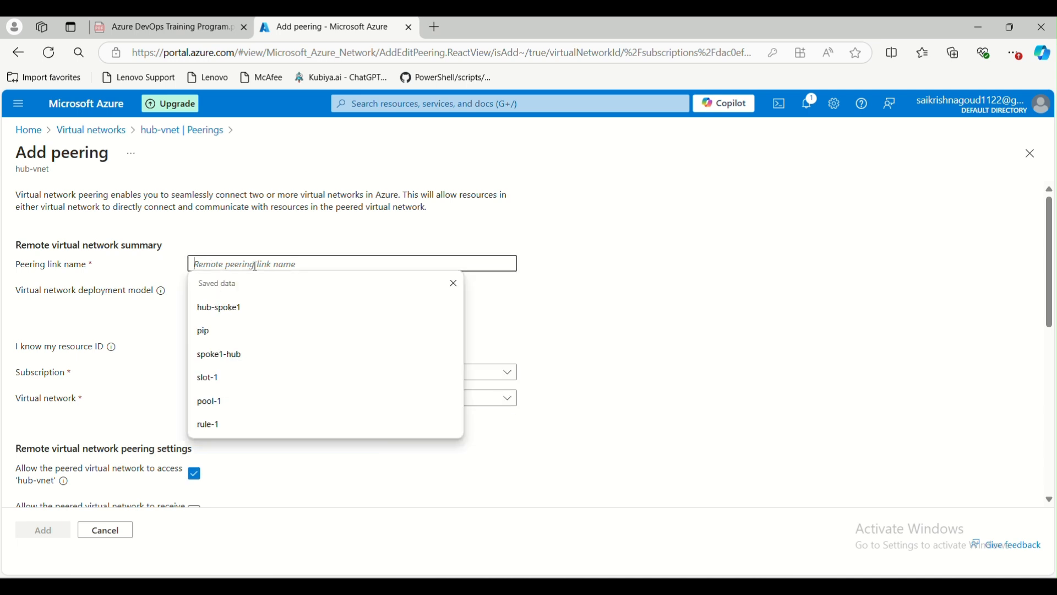
Name the remote peering link spoke-hub to spoke1 and allow forwarded traffic.
type("spoke-")
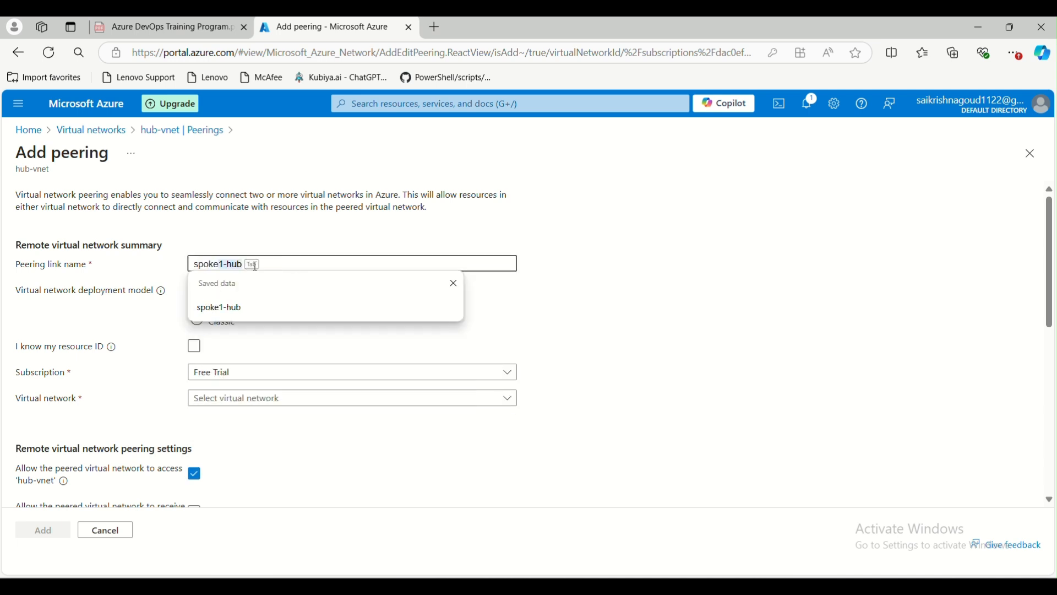
type("hub")
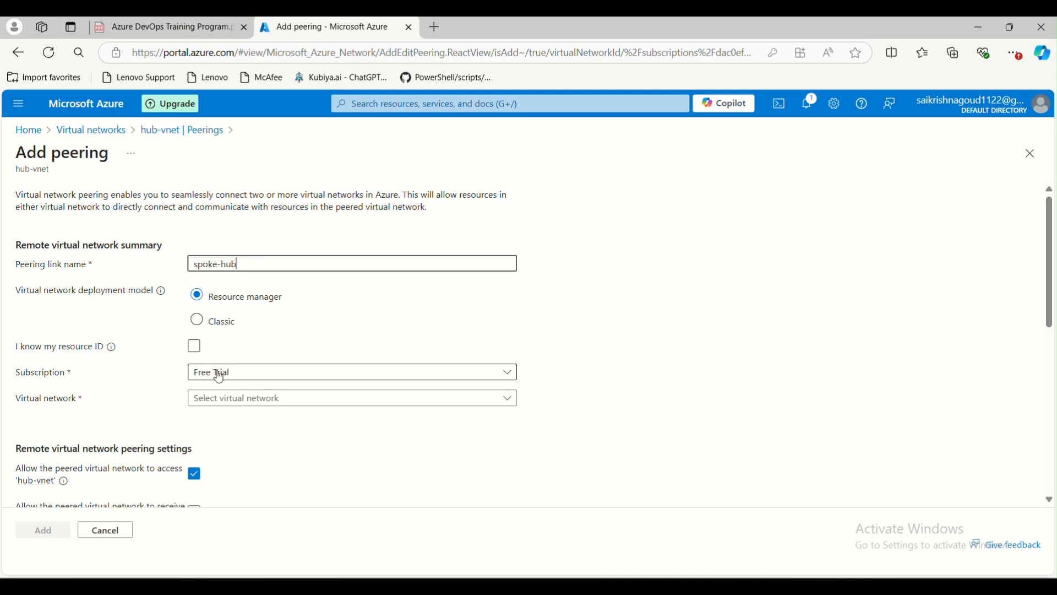
left_click(223, 398)
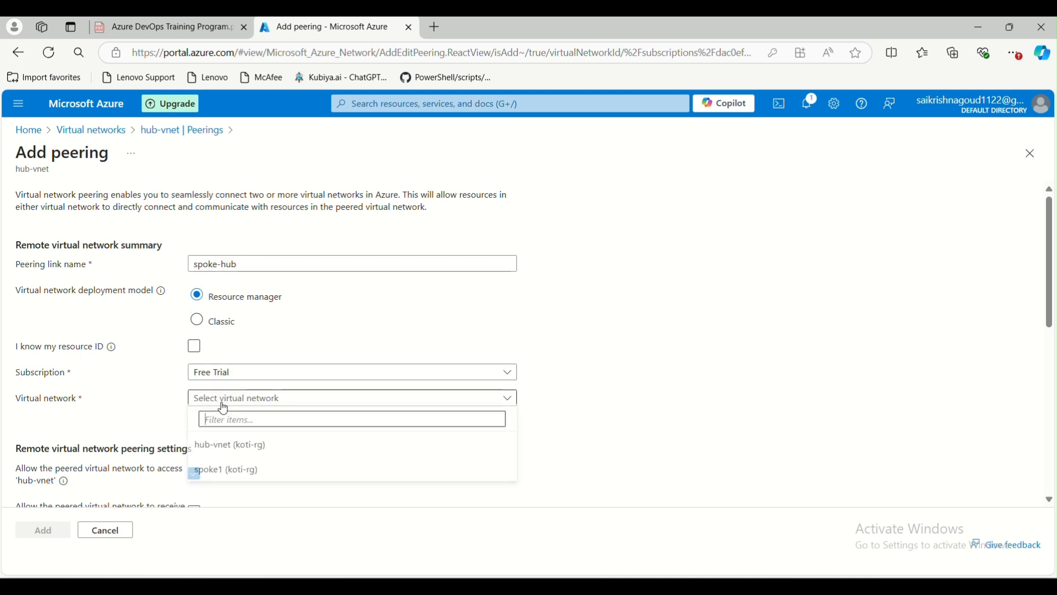
left_click(230, 471)
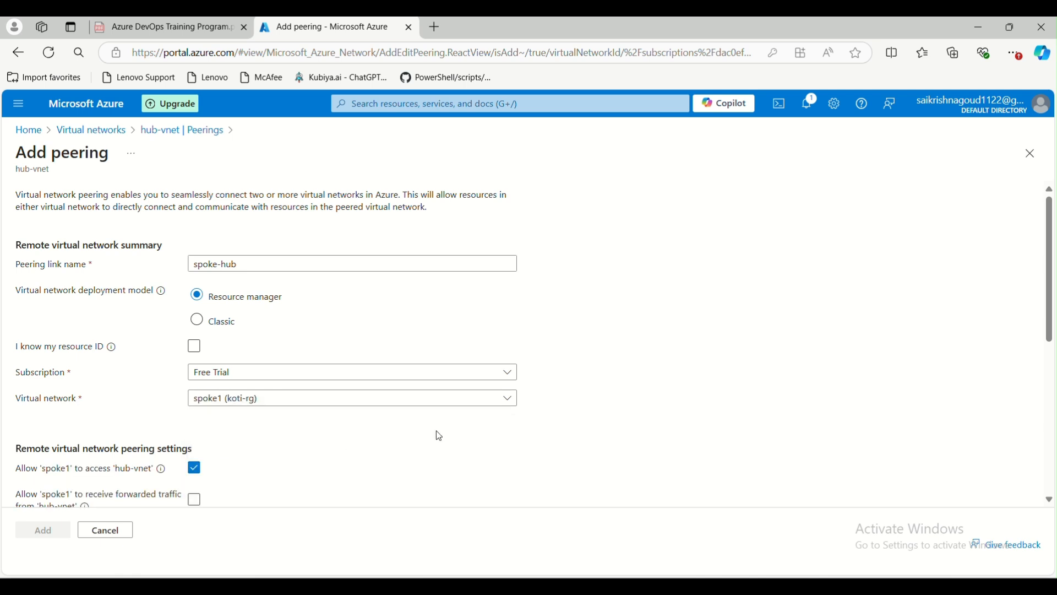
scroll(439, 436, "down", 3)
left_click(195, 293)
Name the local link hub-spoke, allow forwarded traffic, and create the peering.
scroll(279, 353, "down", 1)
left_click(276, 376)
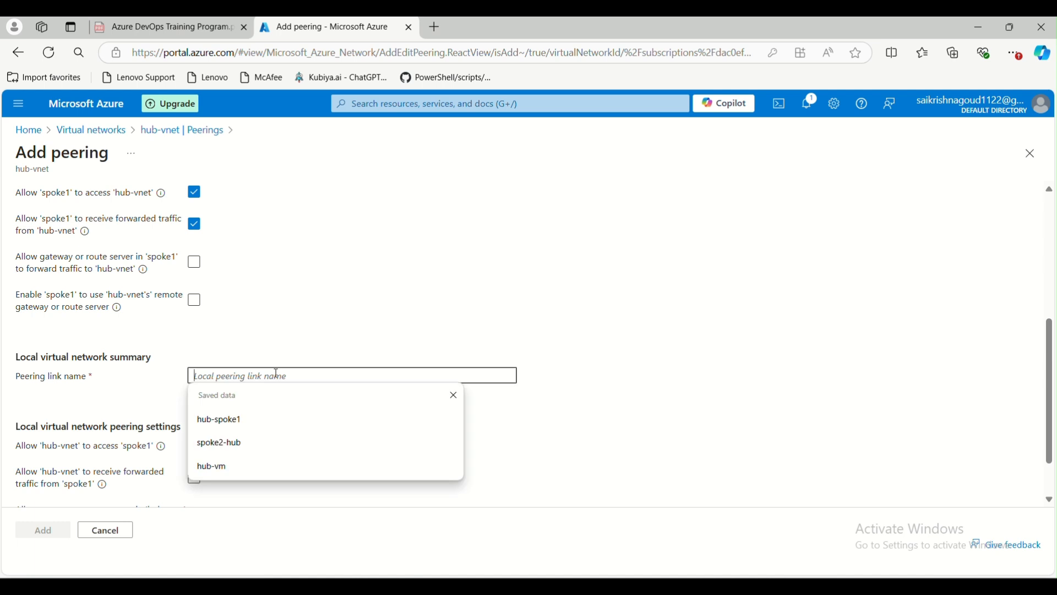
type("hub-spoke1")
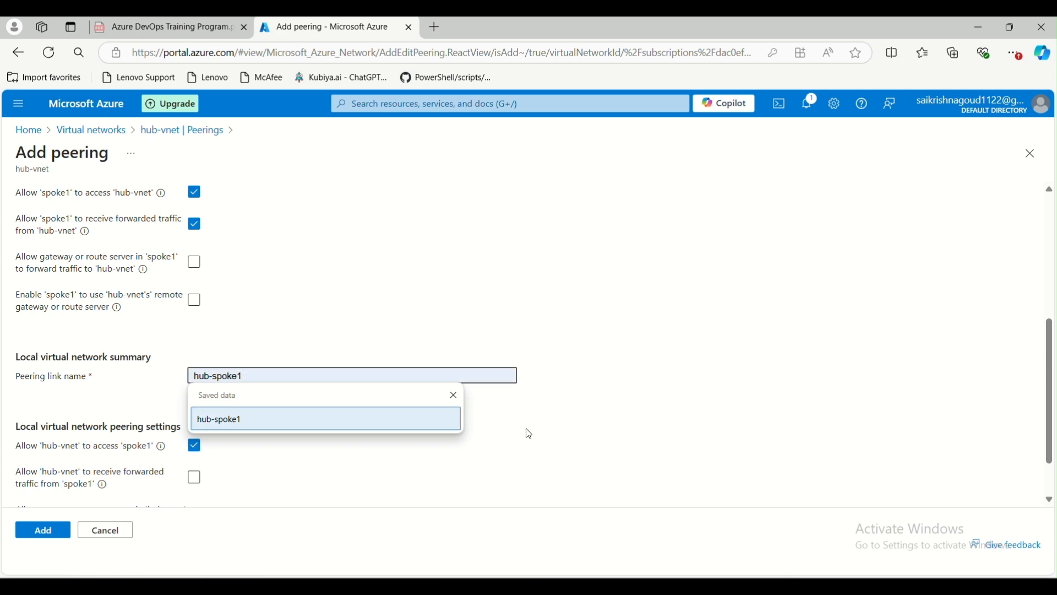
left_click(527, 433)
scroll(308, 460, "down", 2)
left_click(194, 423)
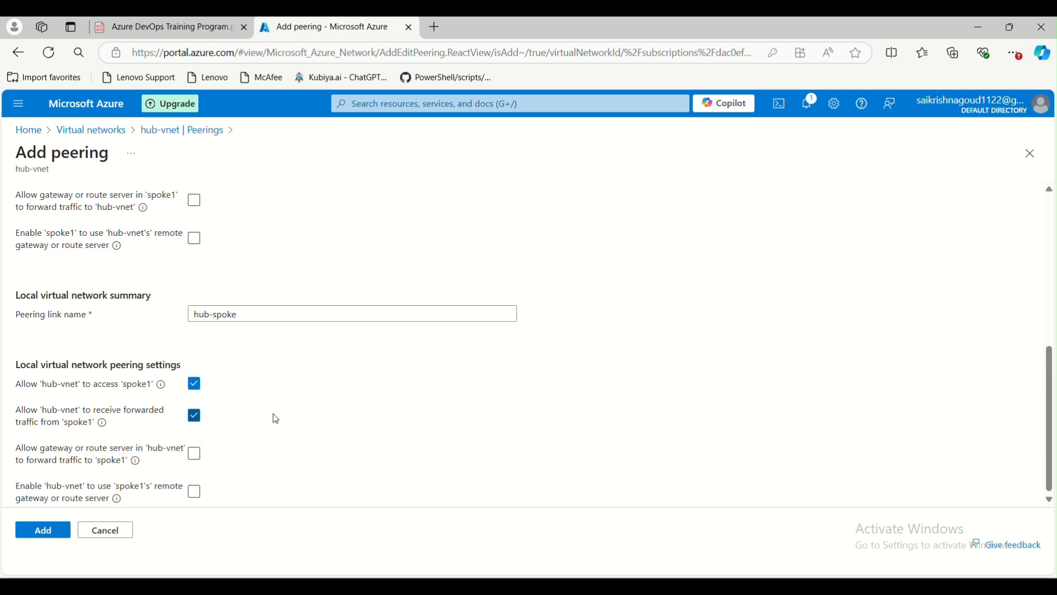
left_click(23, 534)
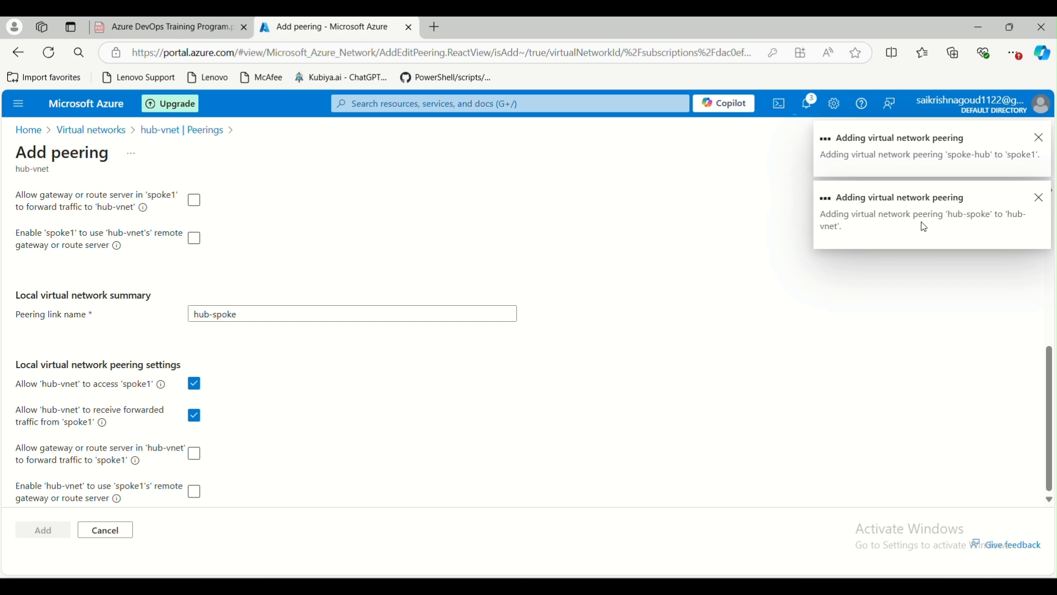
left_click(814, 113)
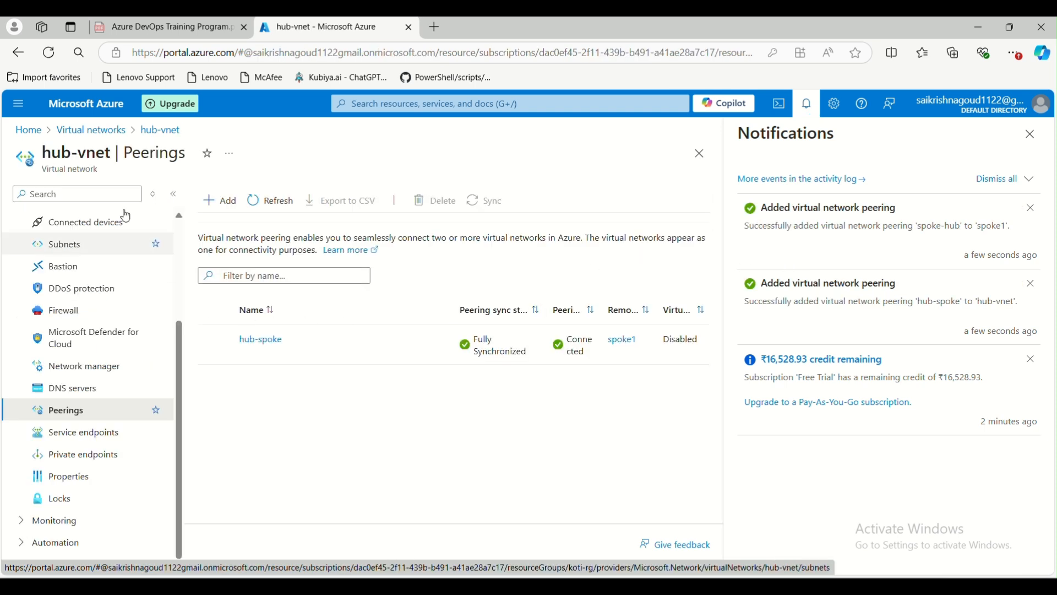
Open the Bastion page of vm-test from the Virtual machines list.
left_click(29, 130)
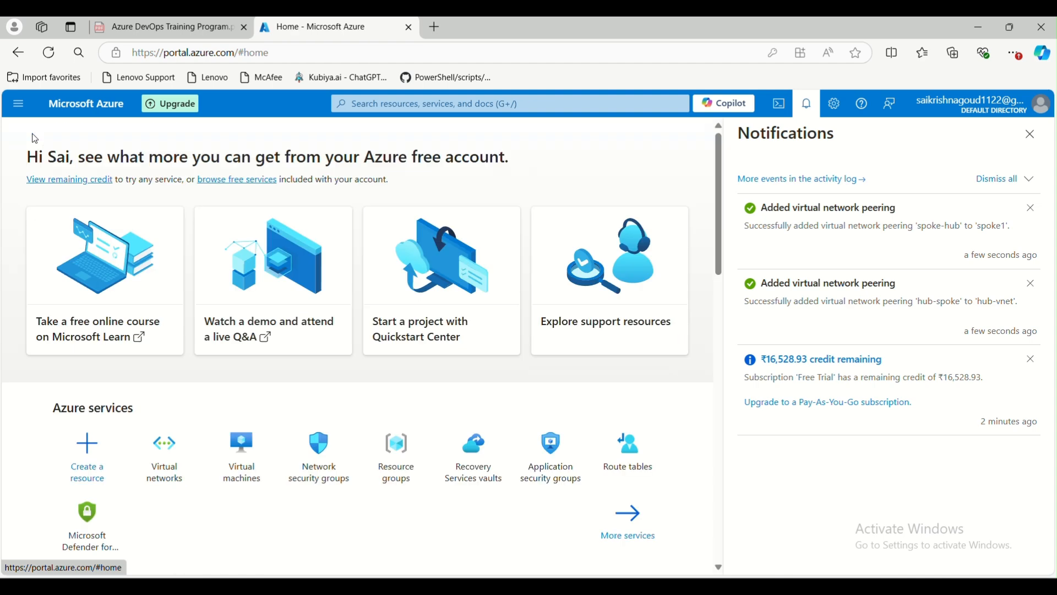
left_click(230, 467)
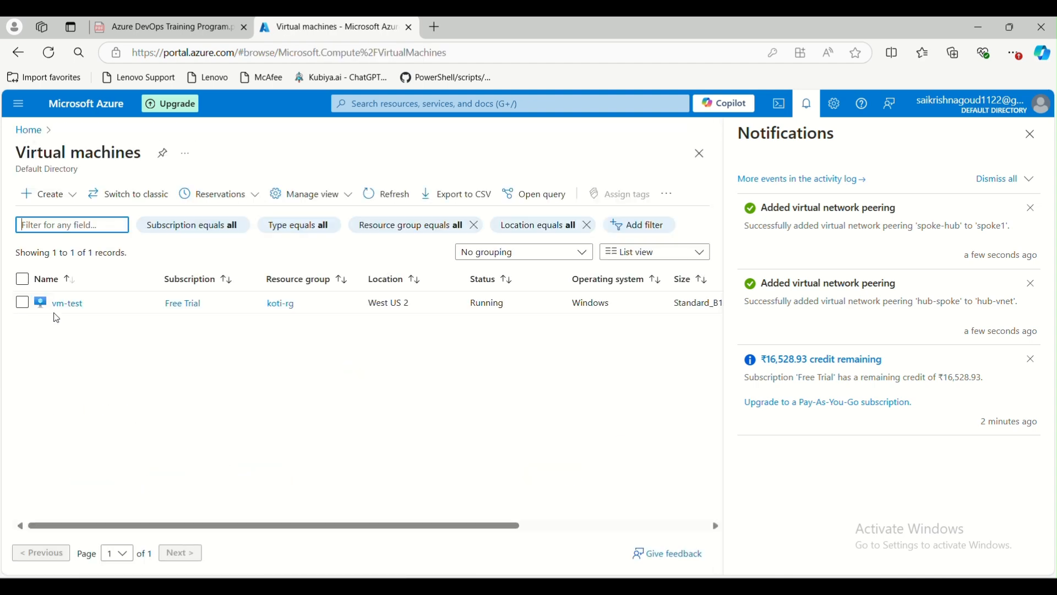
left_click(59, 303)
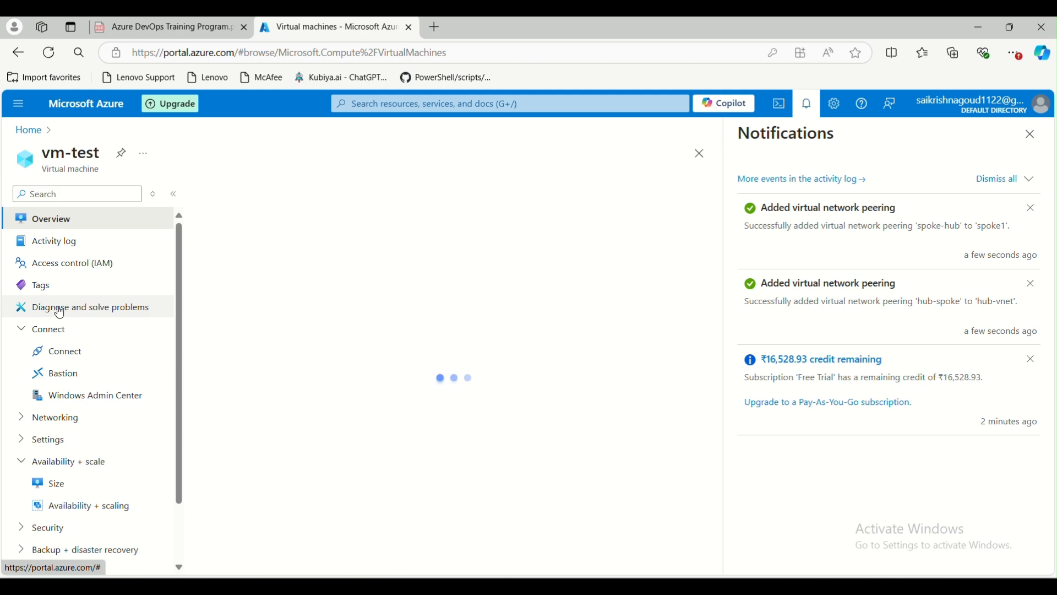
left_click(97, 380)
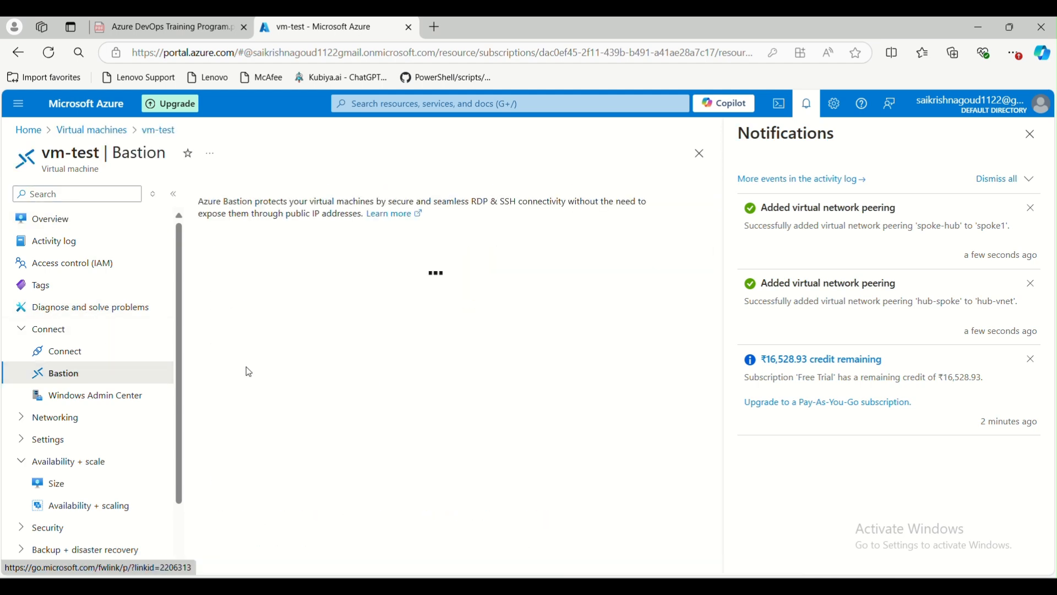
left_click(1030, 134)
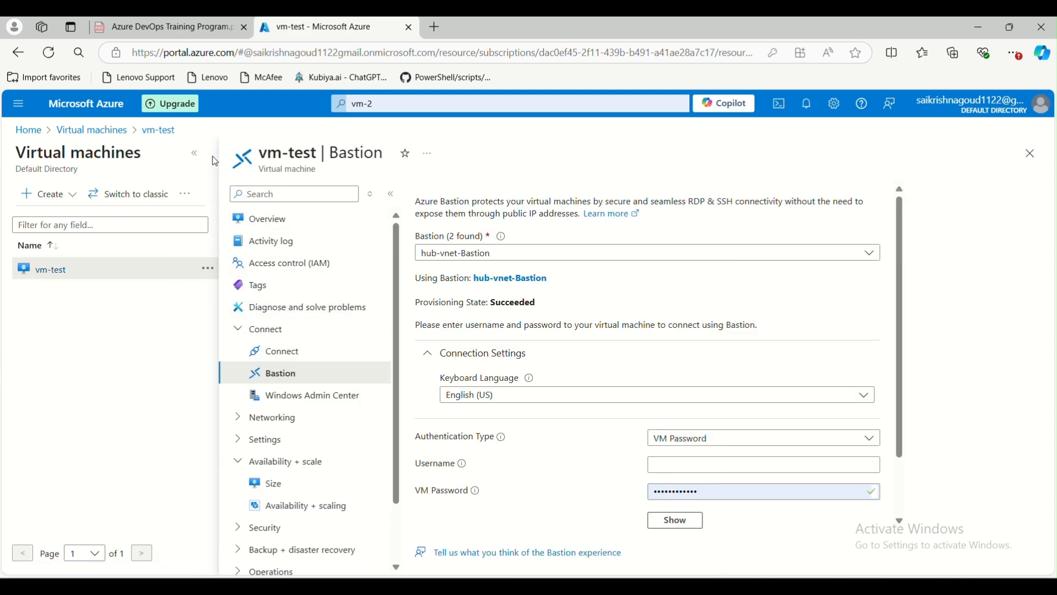
left_click(195, 154)
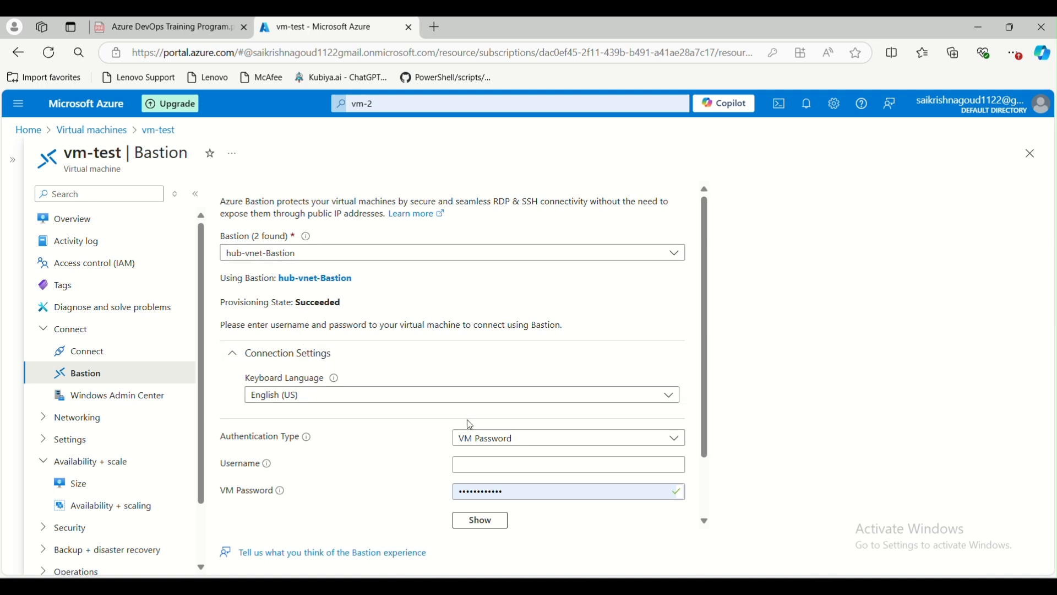
Fill in the saved VM username and password, then connect through Bastion.
left_click(483, 463)
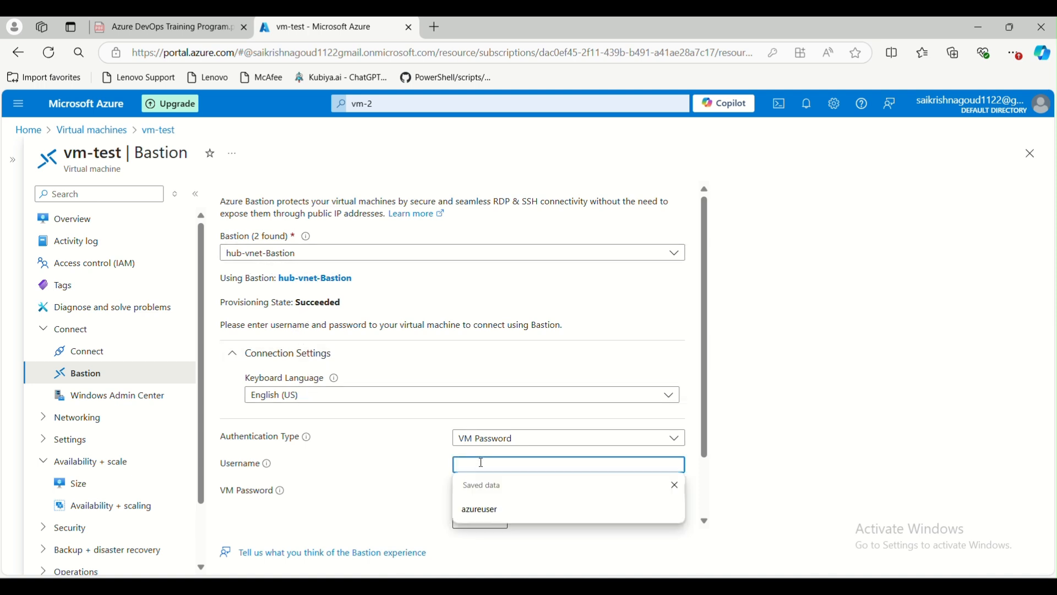
left_click(479, 509)
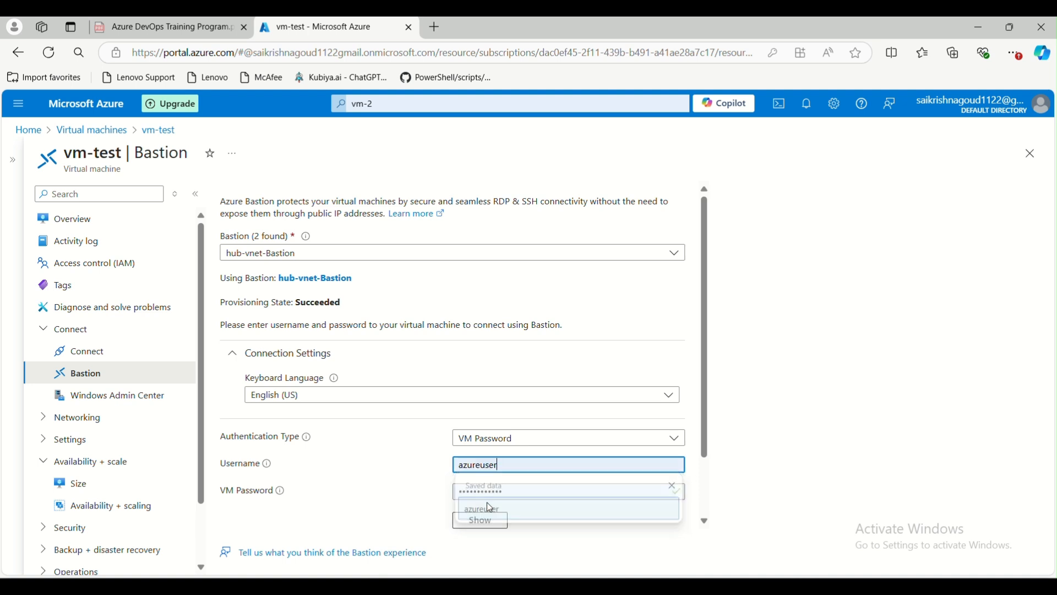
left_click(459, 491)
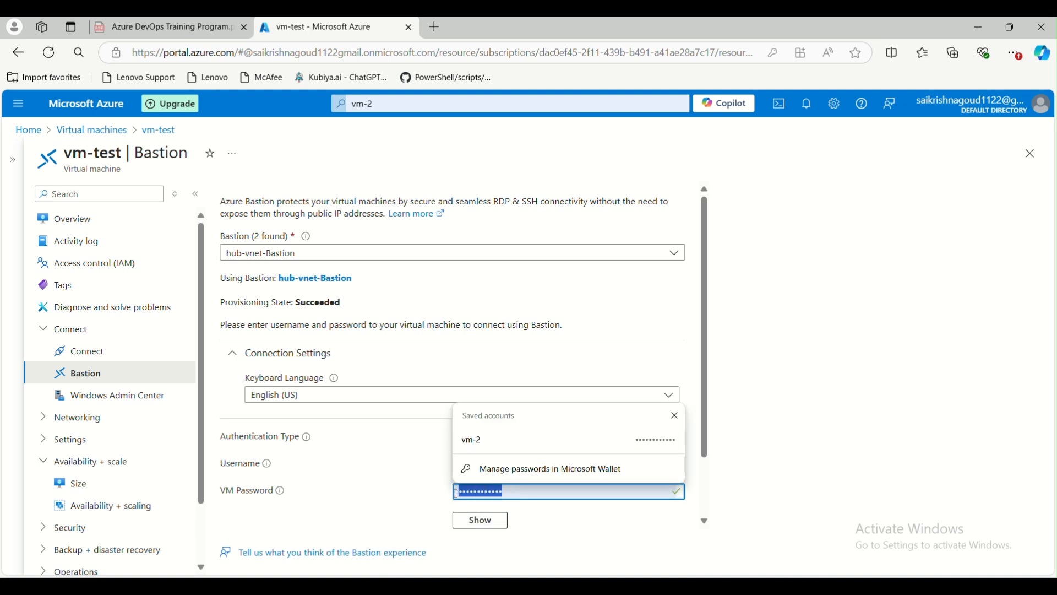
type("••")
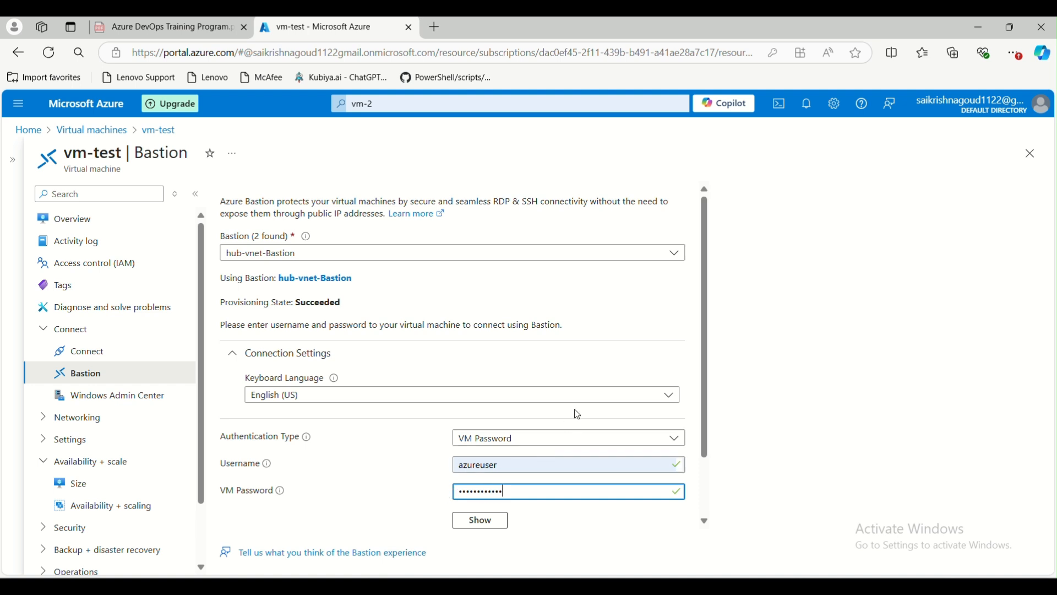
scroll(573, 418, "down", 2)
left_click(257, 503)
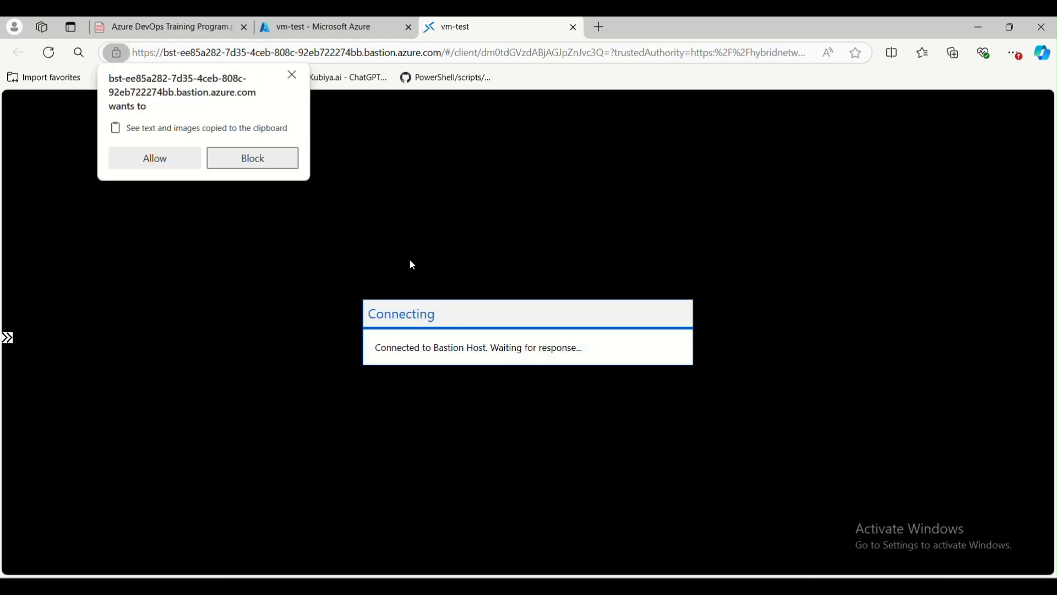
Allow clipboard access for the vm-test remote session, then return to the portal tab.
left_click(154, 159)
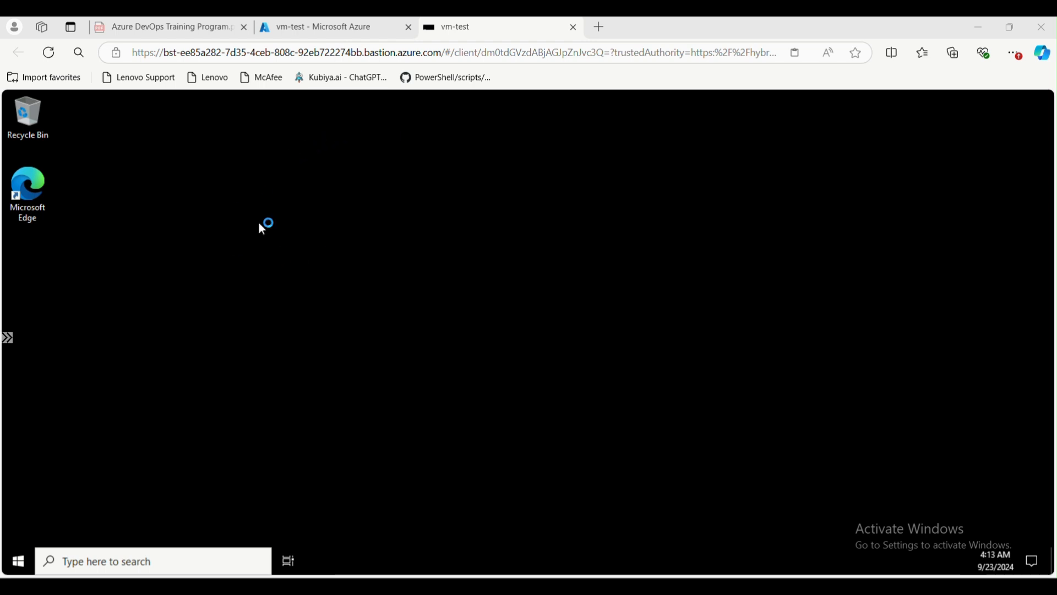
left_click(303, 29)
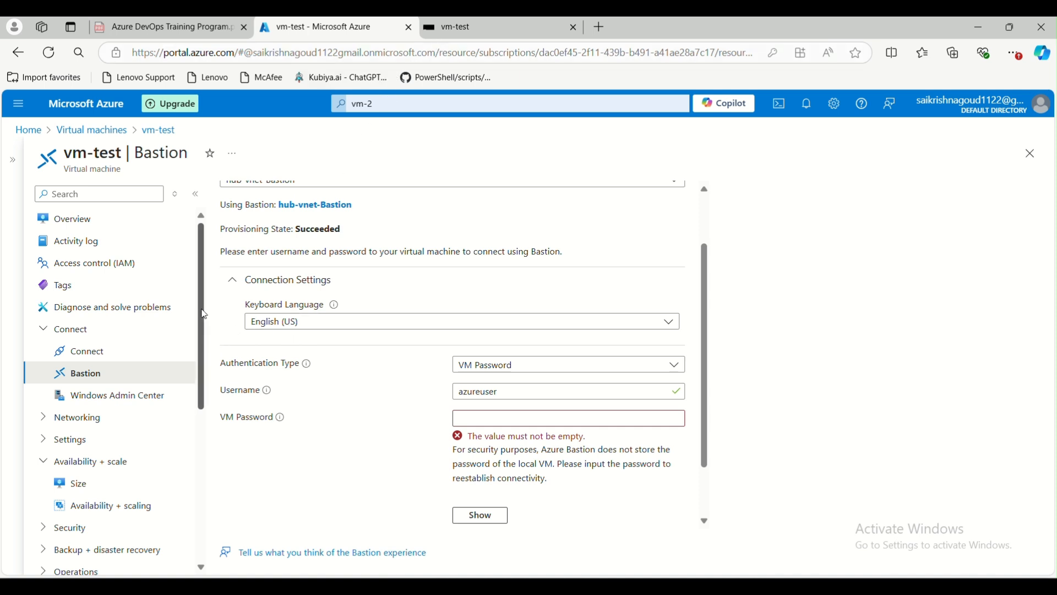
Open vm-test's Backup page under Backup + disaster recovery in the VM menu.
left_click(44, 331)
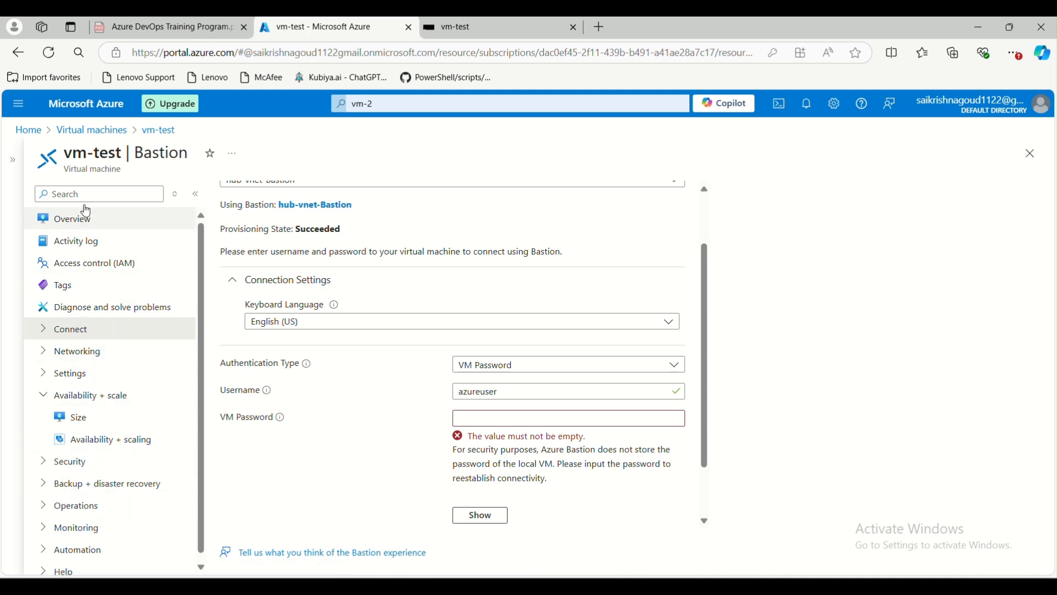
left_click(48, 486)
scroll(82, 407, "down", 1)
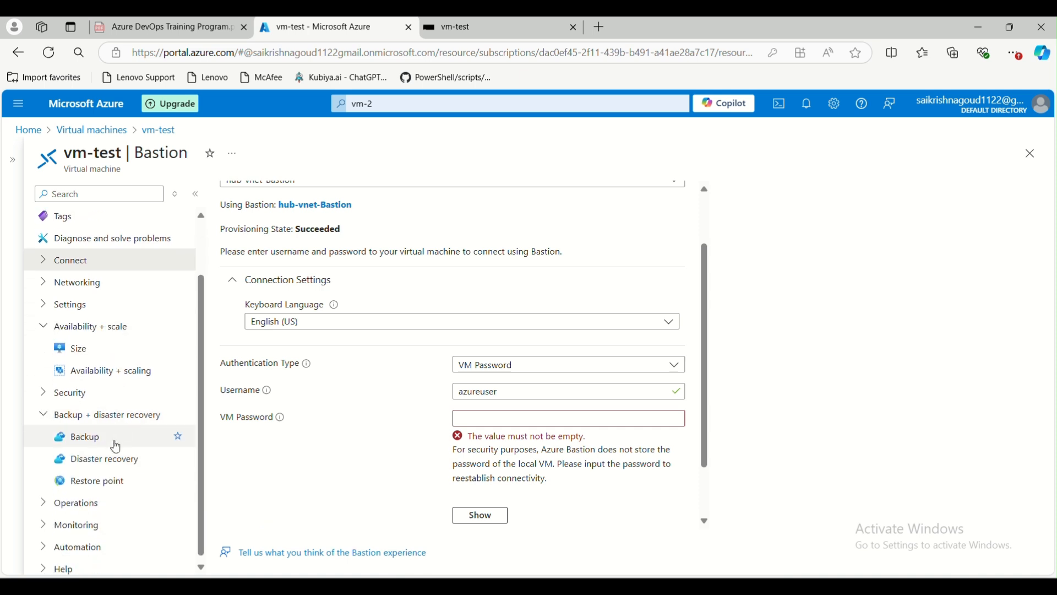
left_click(82, 441)
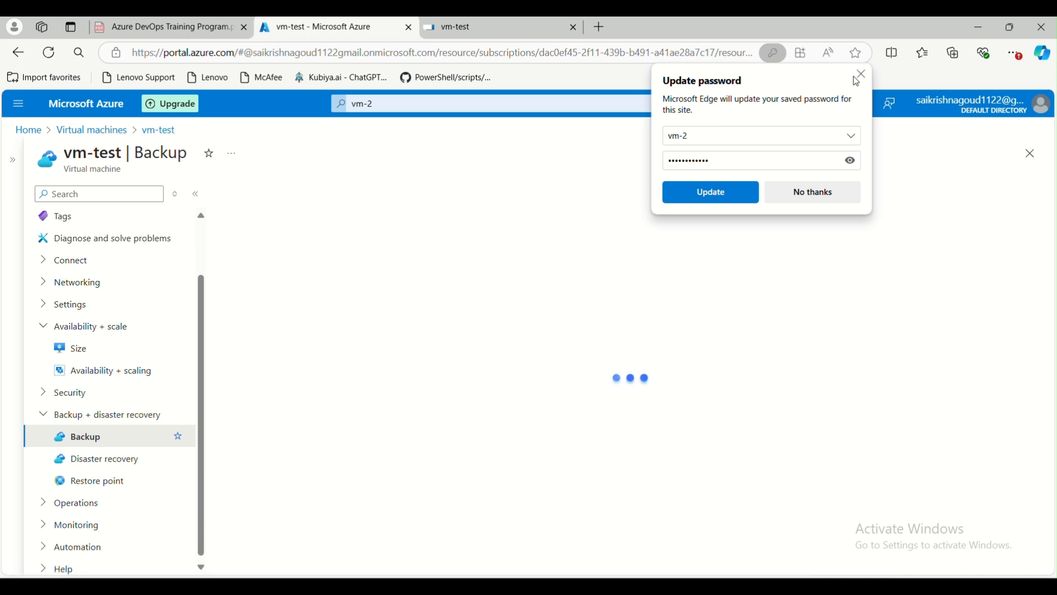
Search the portal for 'recove' and open Recovery Services vaults, which lists only rsv.
left_click(862, 74)
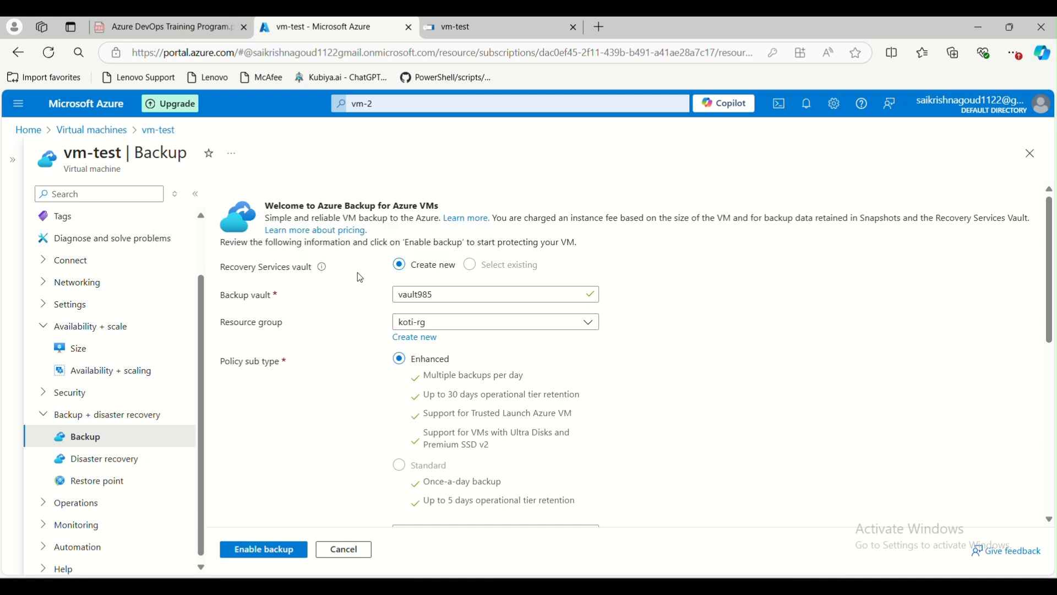
left_click_drag(446, 295, 389, 298)
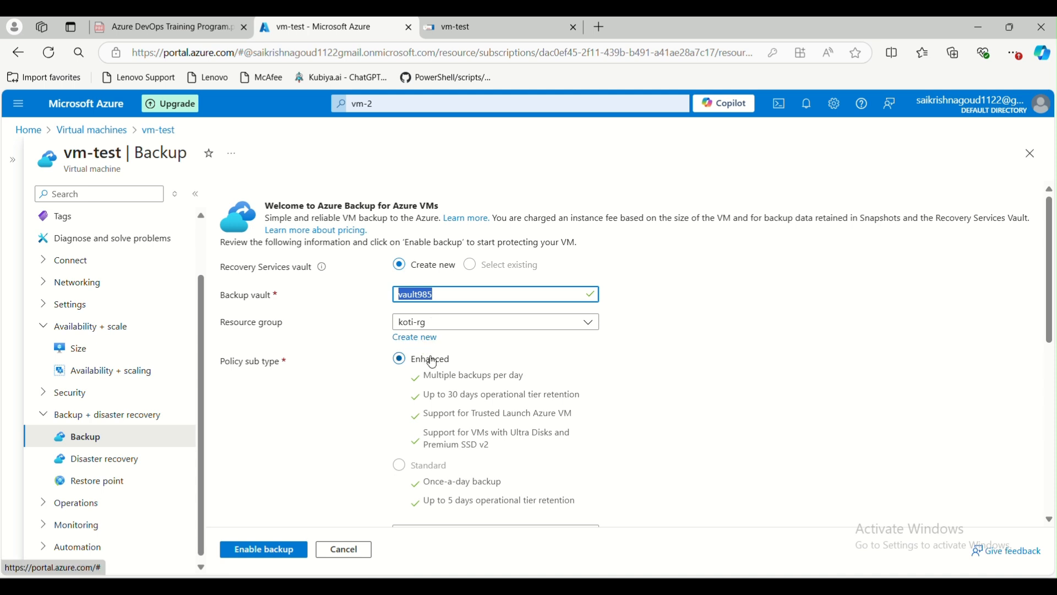
left_click_drag(378, 104, 349, 101)
type("recove")
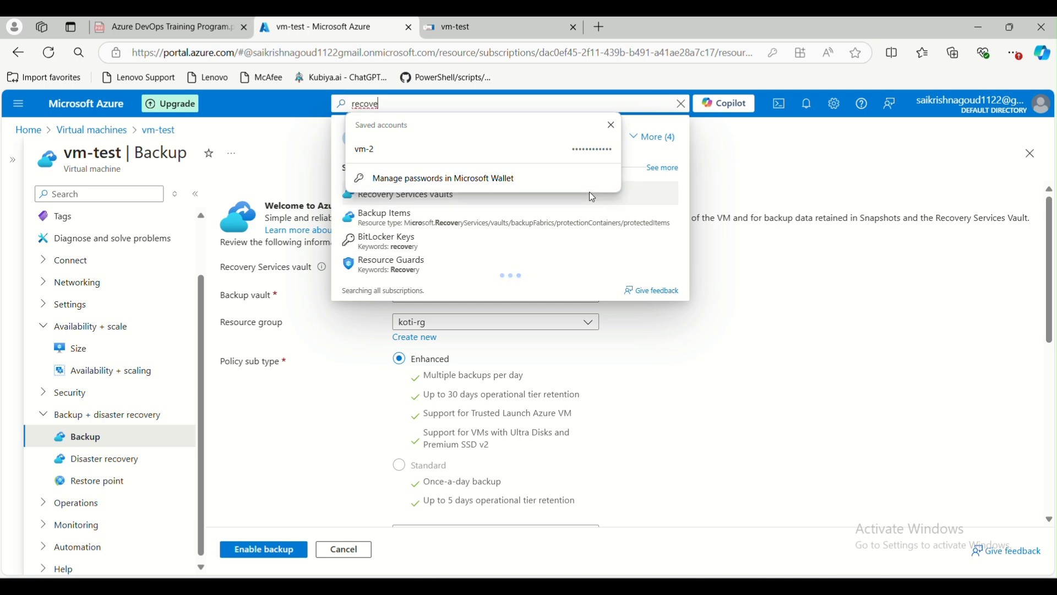
left_click(611, 125)
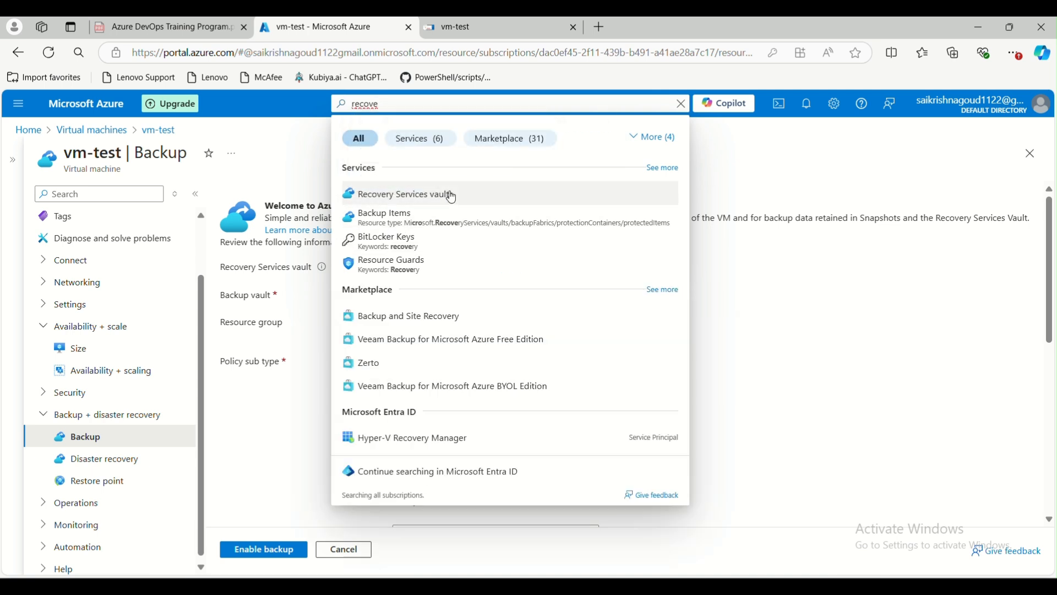
left_click(443, 195)
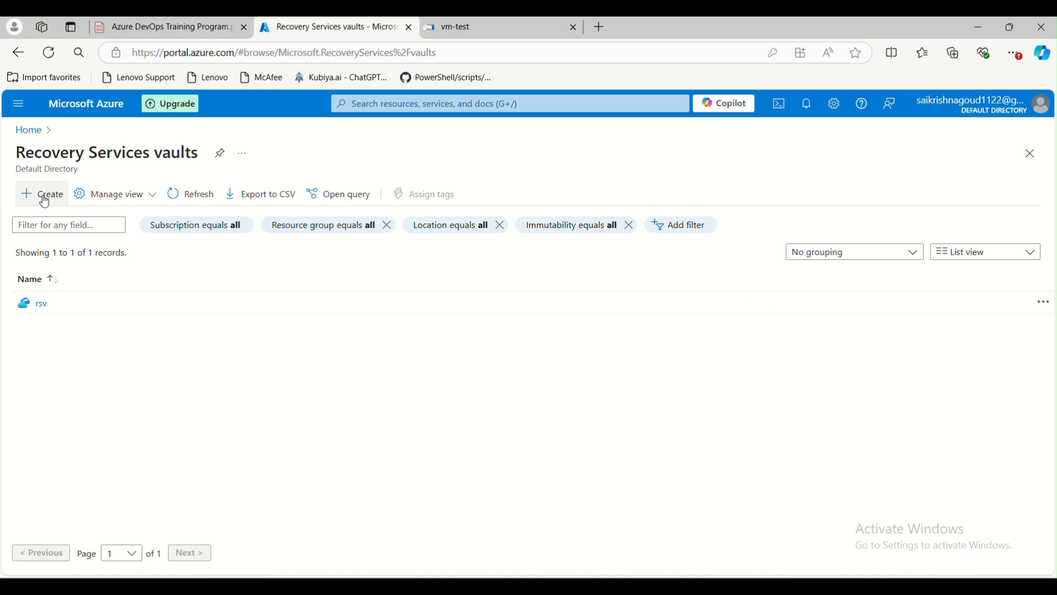
Start a new Recovery Services vault in resource group koti-rg named test-rsv.
left_click(45, 201)
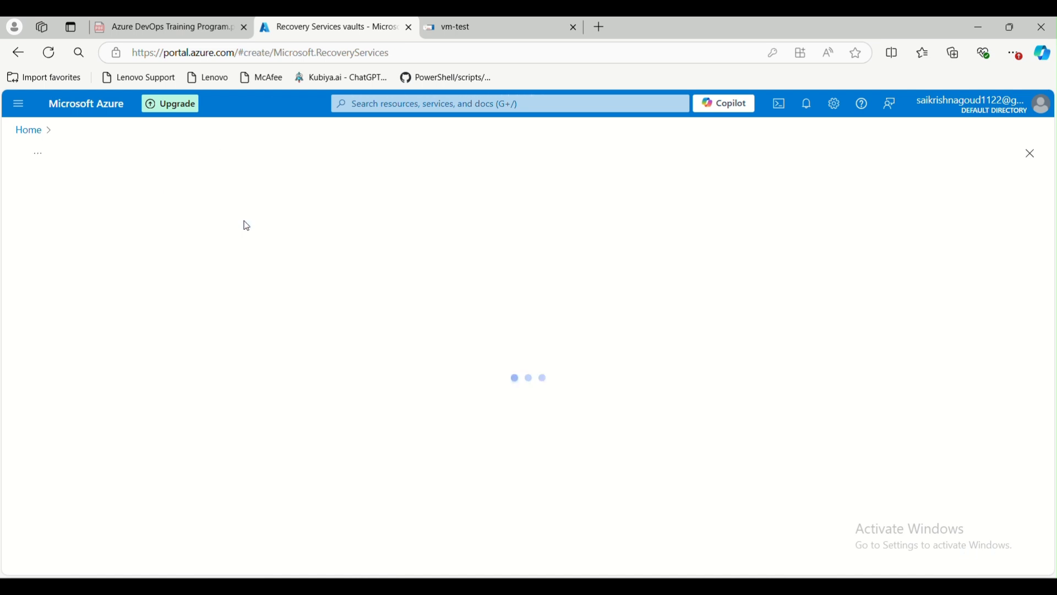
left_click(266, 321)
left_click(251, 369)
left_click(249, 393)
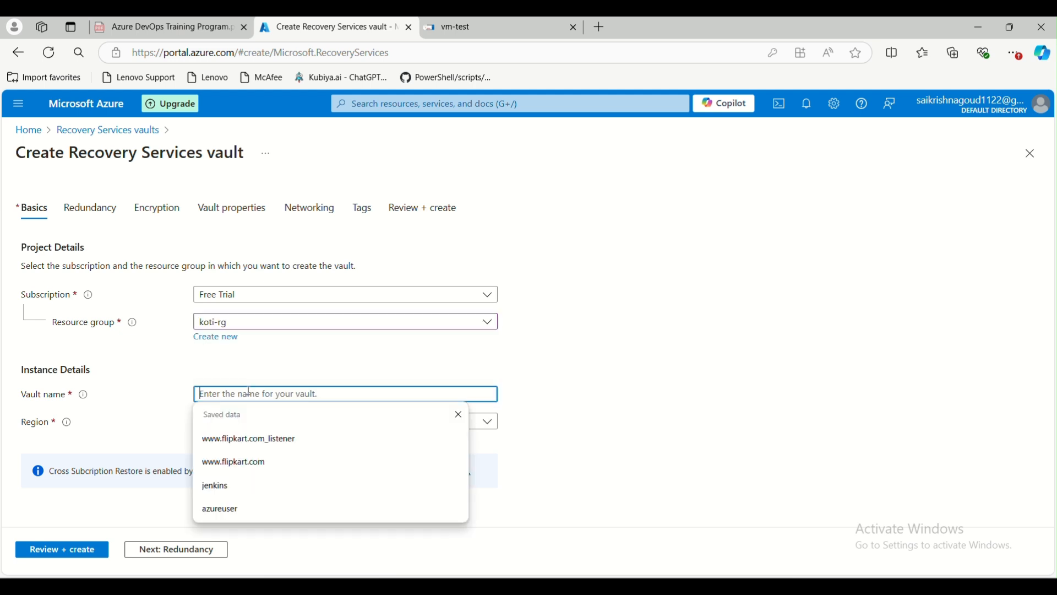
type("test-rsv")
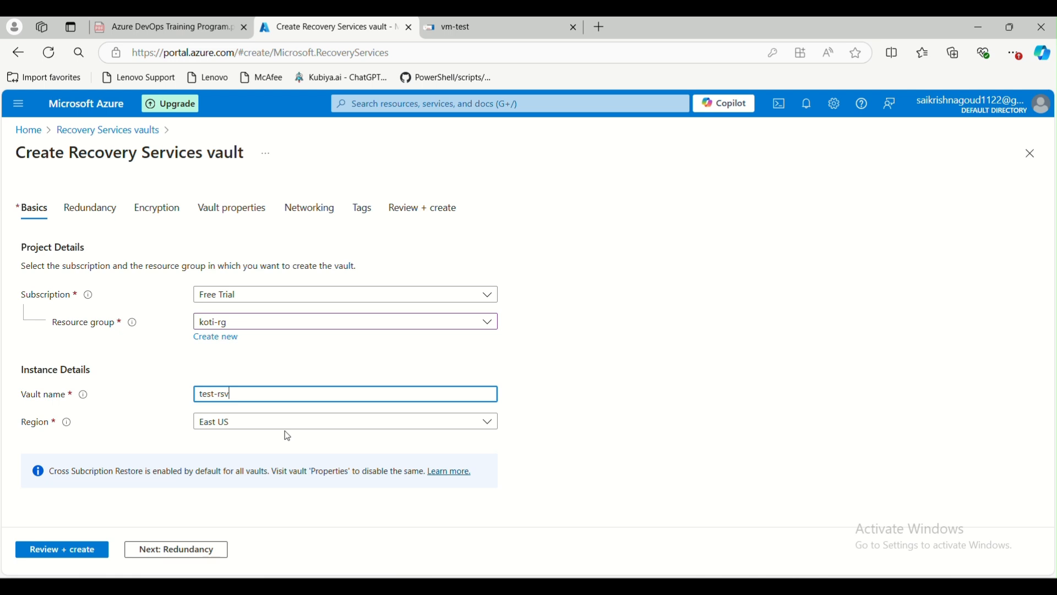
Set the vault region to West US 2, pointing out the title and subscription note.
left_click(306, 421)
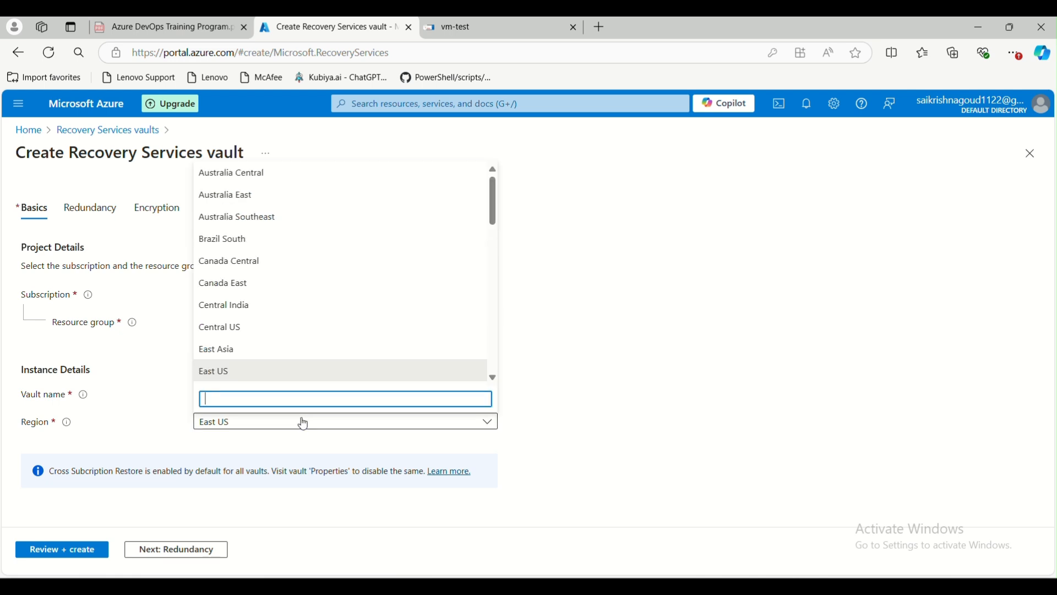
type("wes")
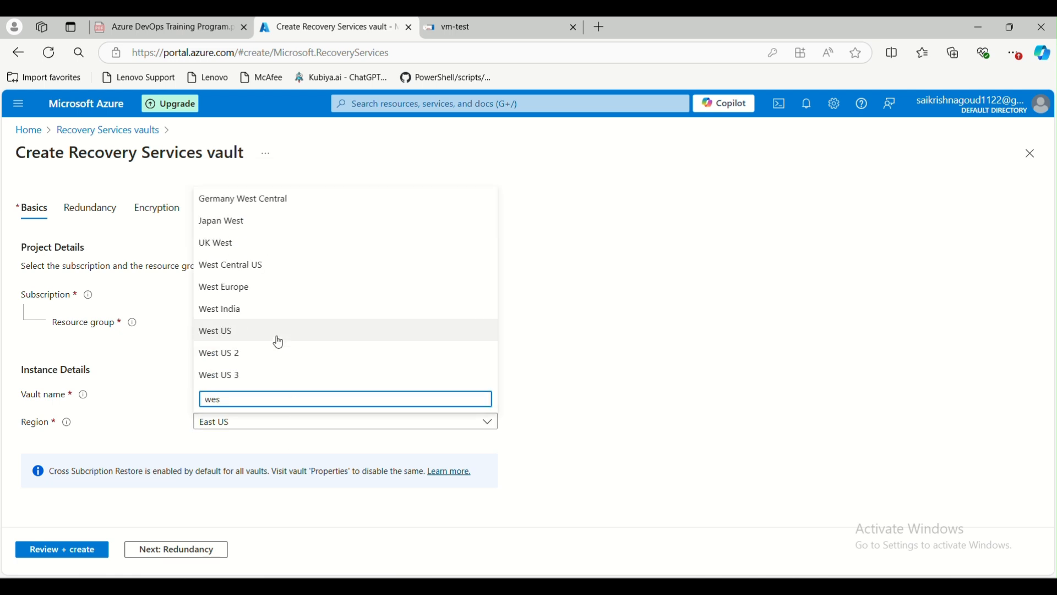
left_click(225, 352)
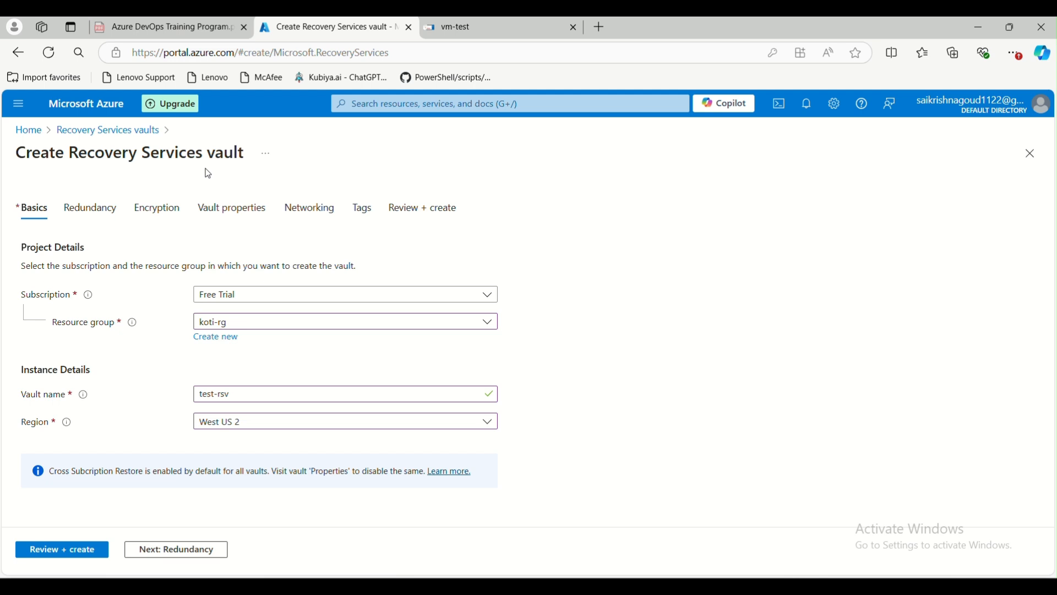
left_click_drag(69, 153, 246, 157)
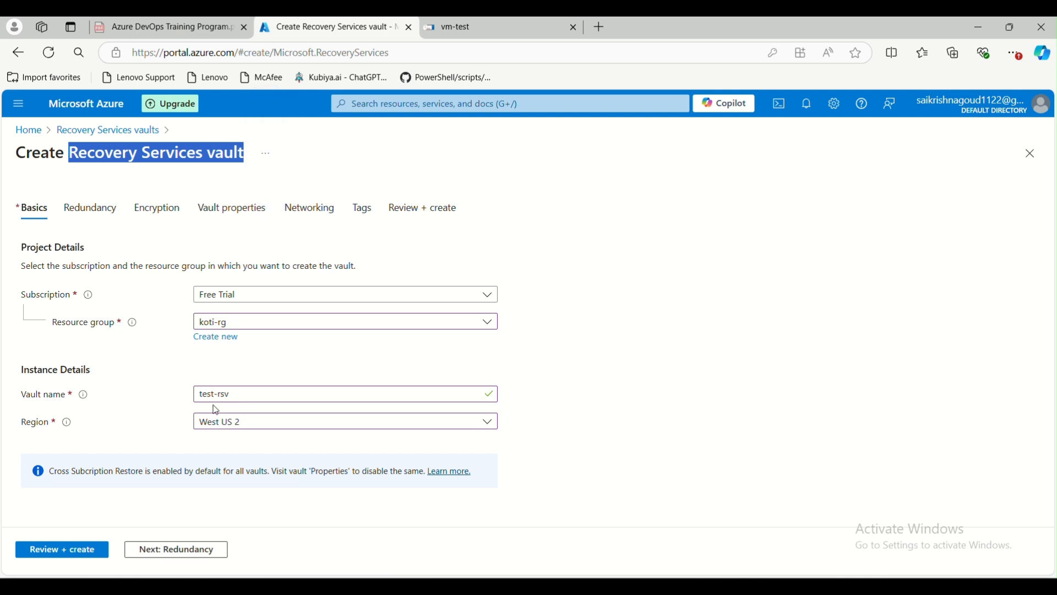
left_click_drag(75, 472, 112, 472)
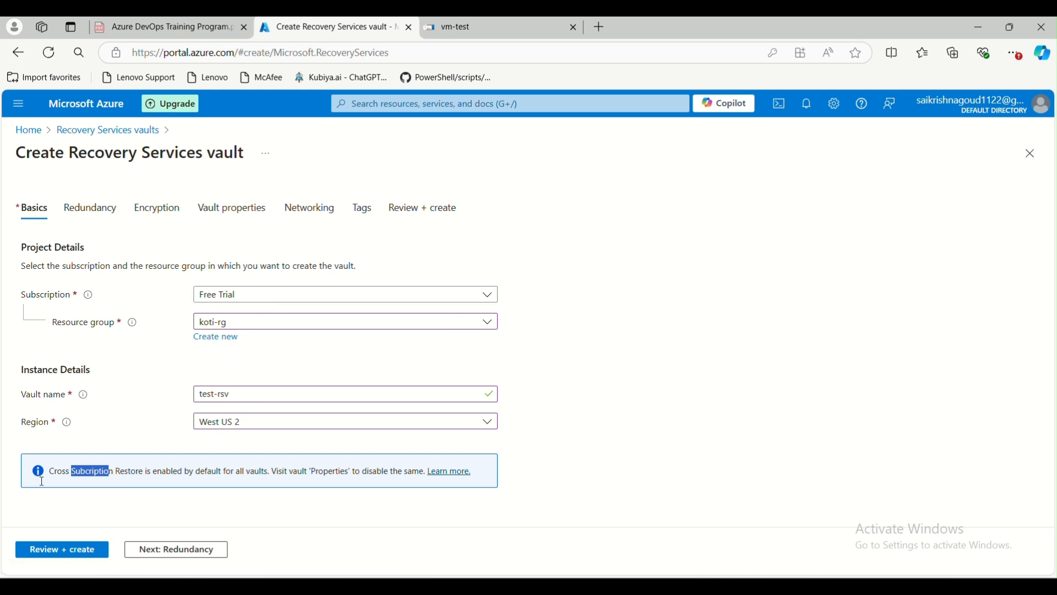
On the Redundancy tab, try Zone-redundant, then revert backup storage redundancy to Locally-redundant.
left_click(157, 551)
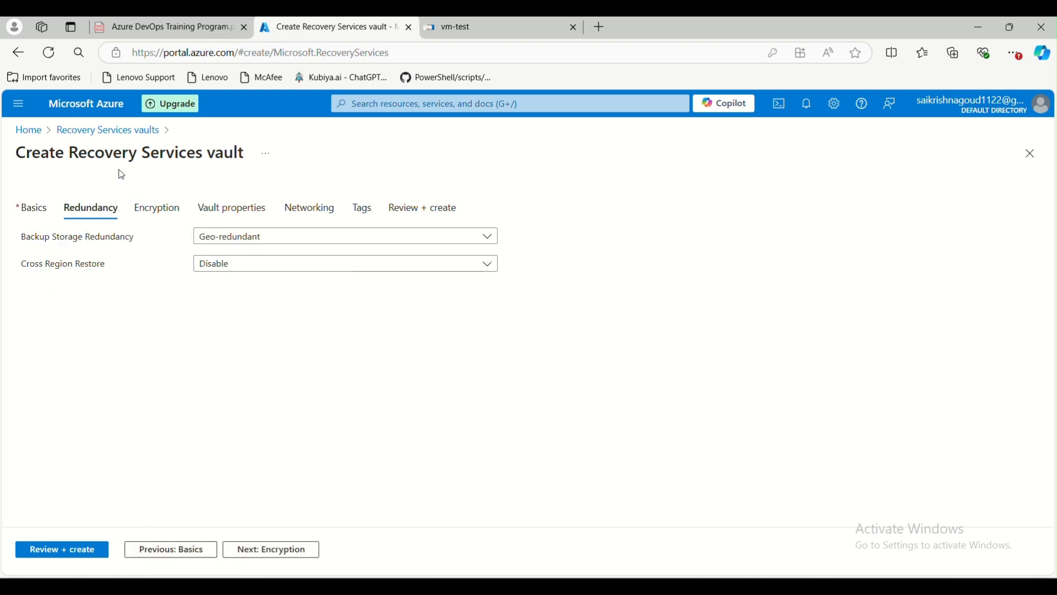
left_click_drag(71, 153, 235, 159)
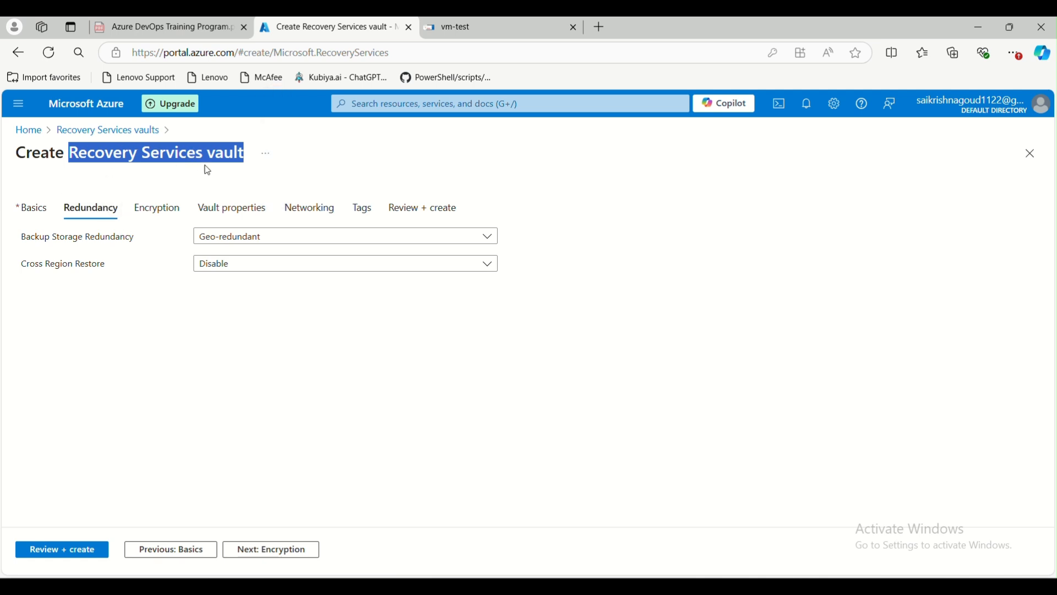
left_click(242, 237)
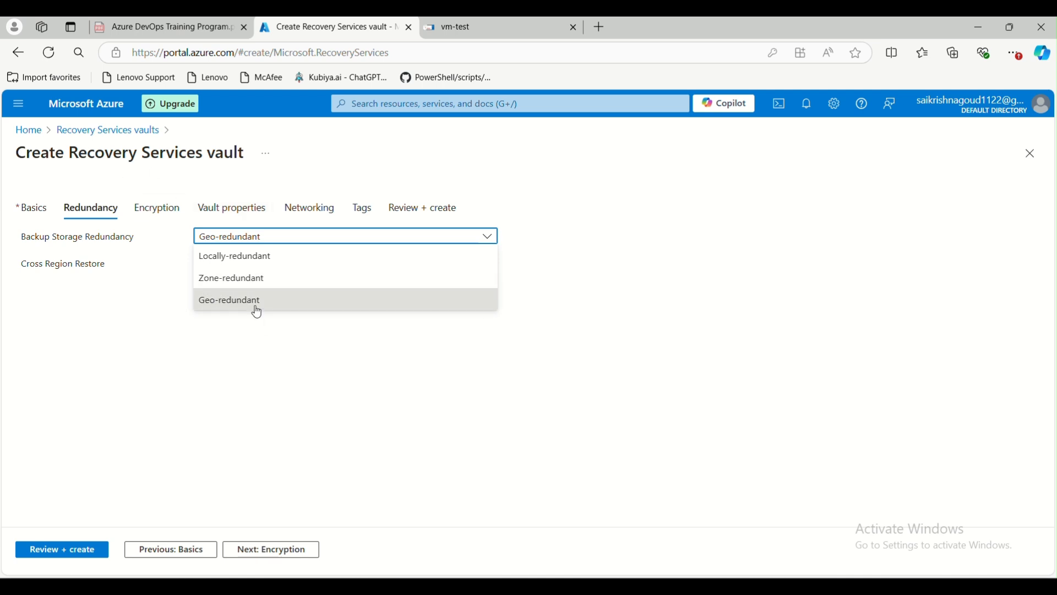
left_click(236, 277)
left_click(234, 237)
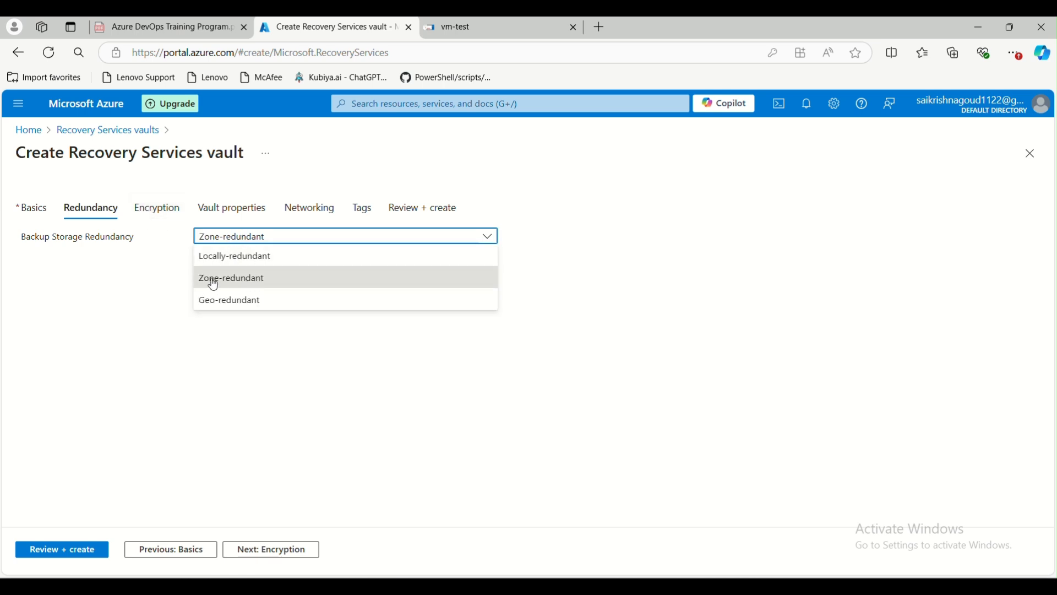
left_click(220, 258)
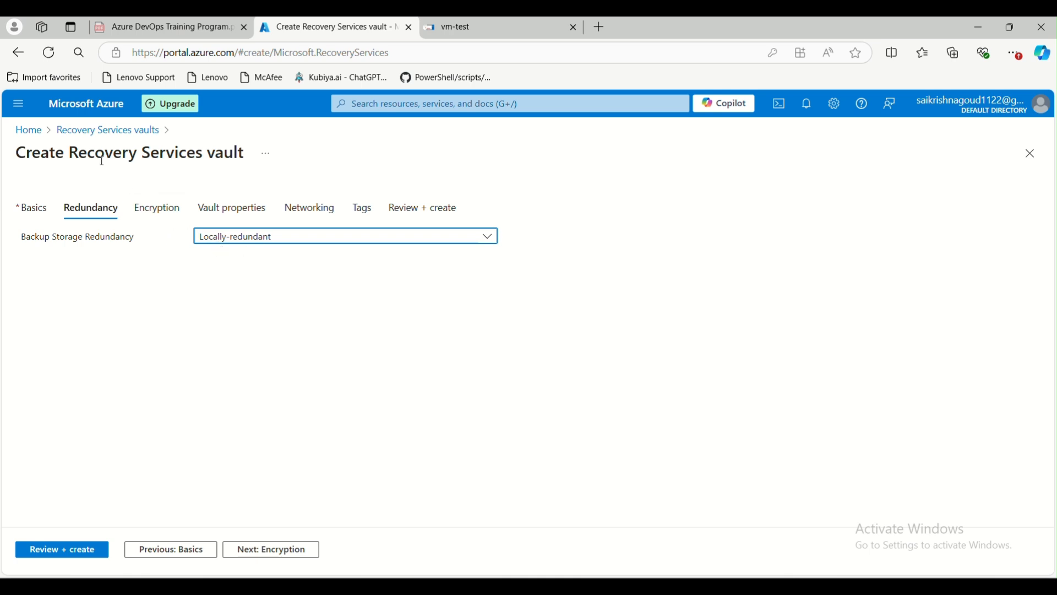
Recheck Basics and confirm Locally-redundant storage redundancy before moving to Encryption.
left_click(34, 208)
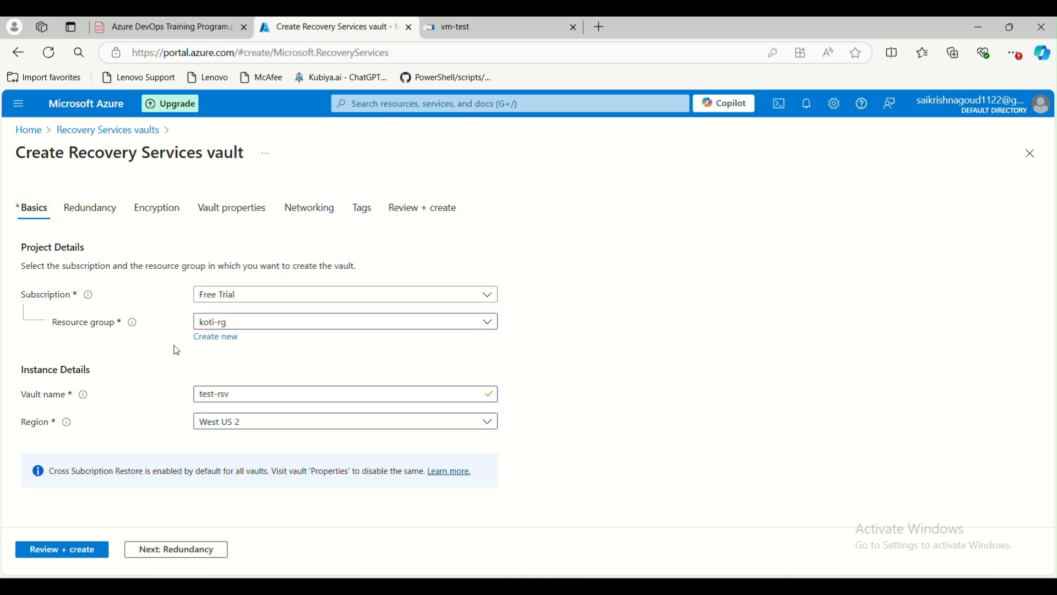
left_click(90, 208)
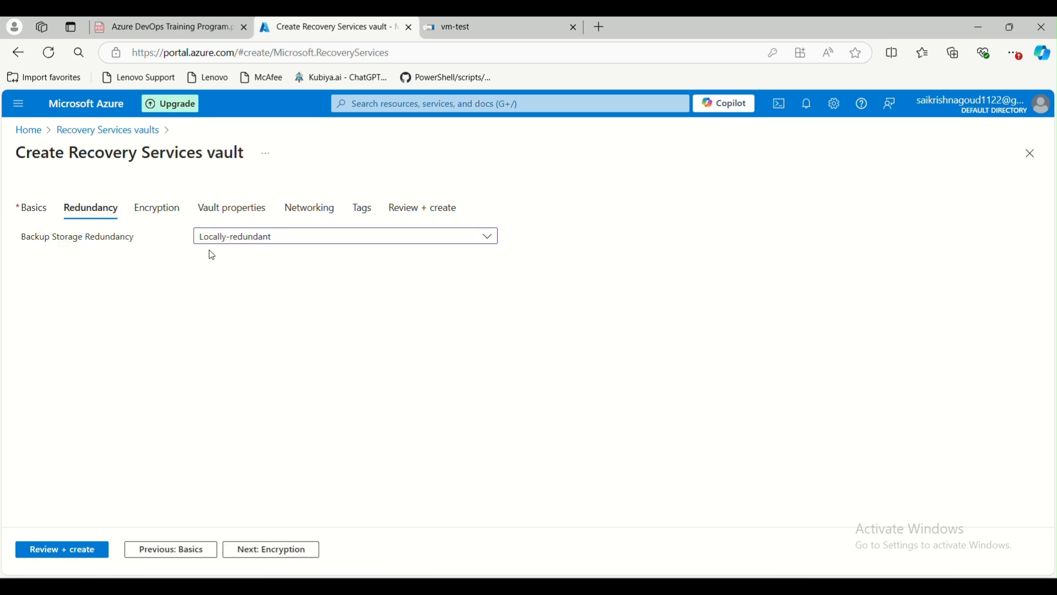
left_click(240, 241)
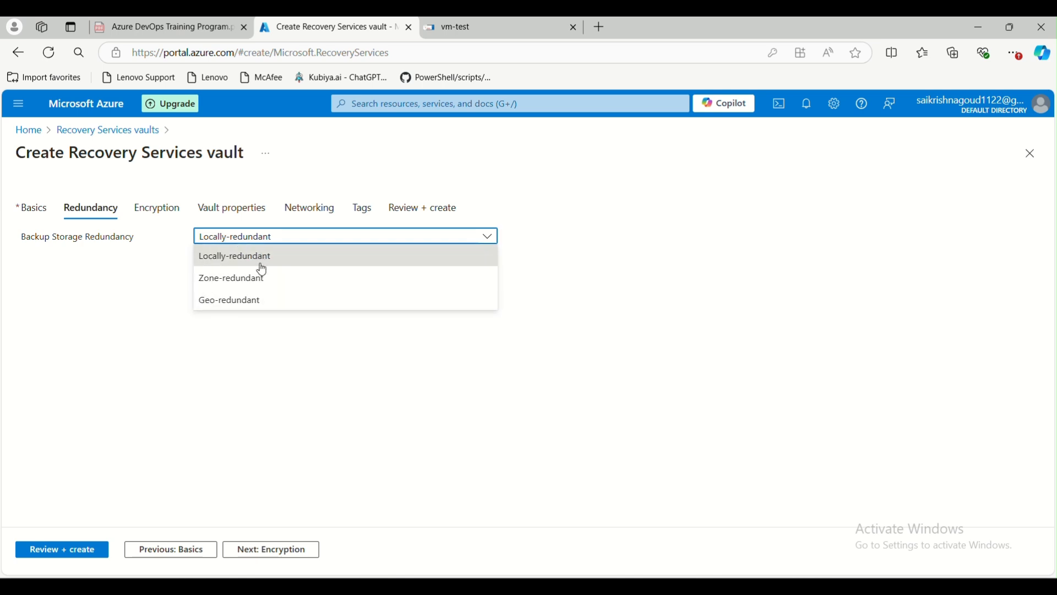
left_click(229, 269)
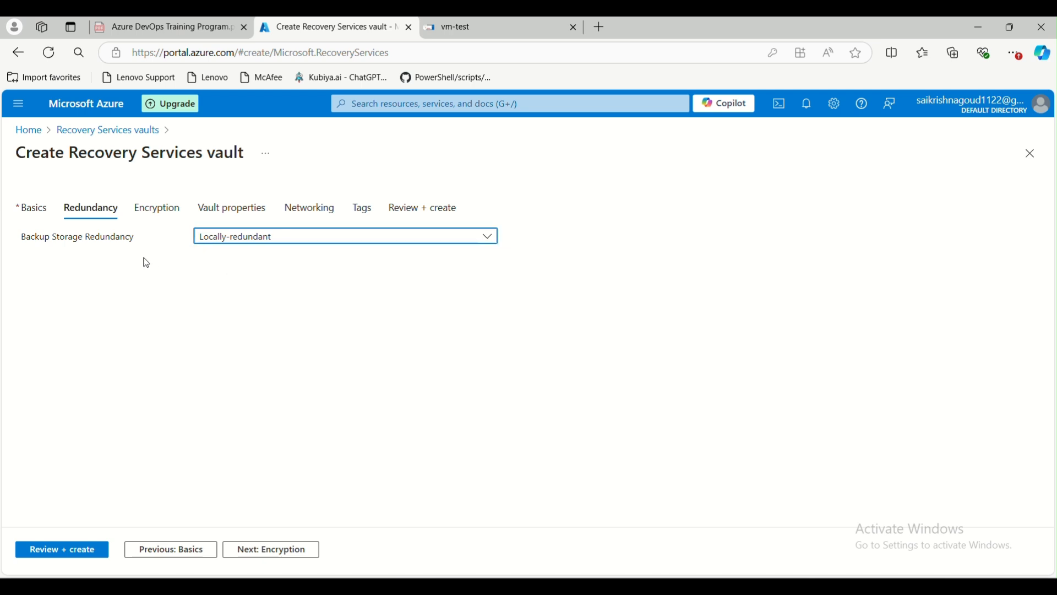
left_click(158, 208)
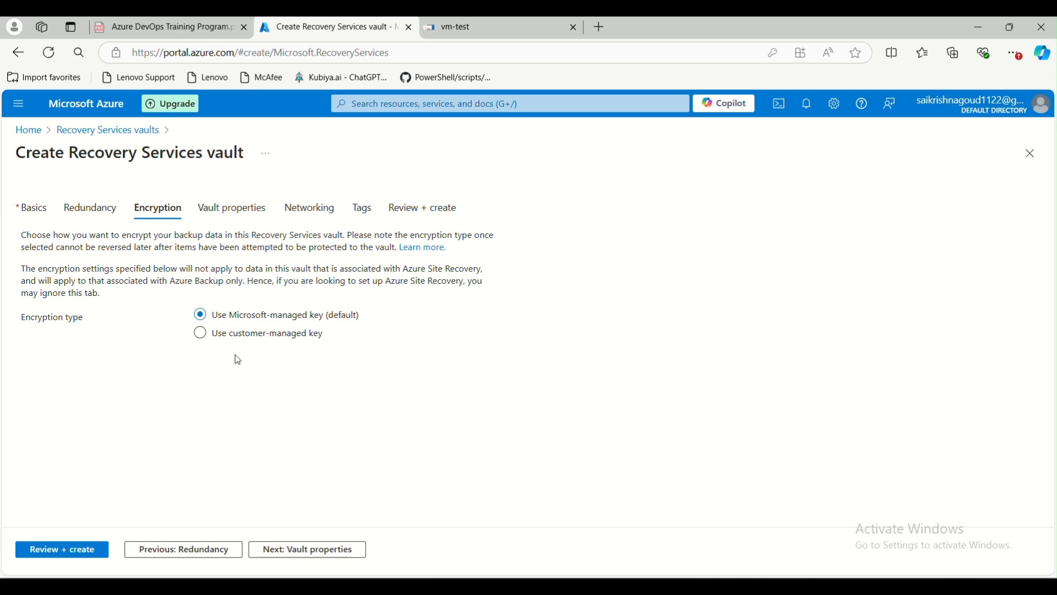
left_click(221, 335)
left_click(202, 336)
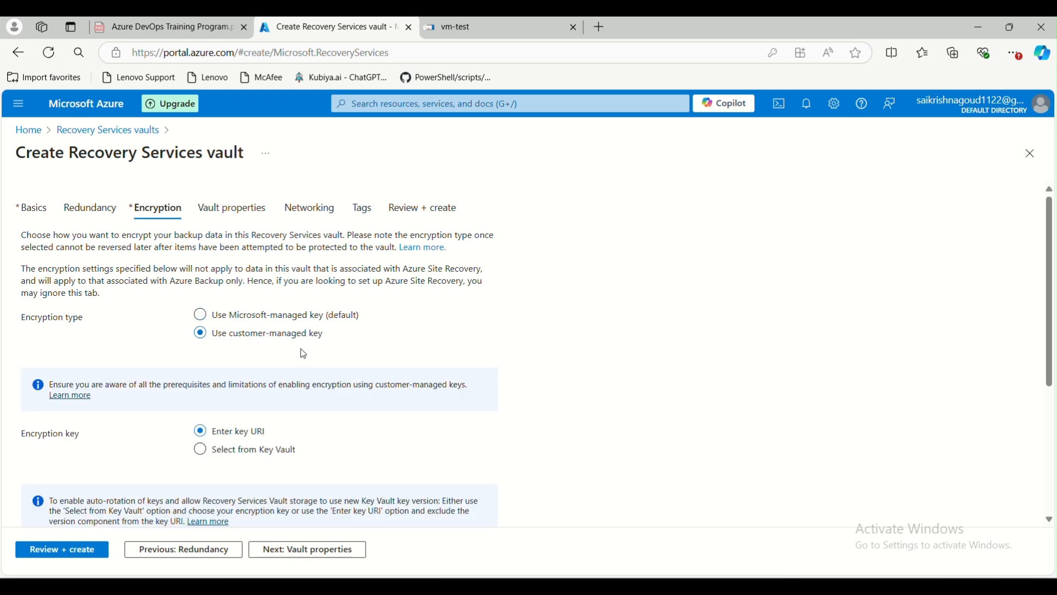
scroll(288, 420, "down", 3)
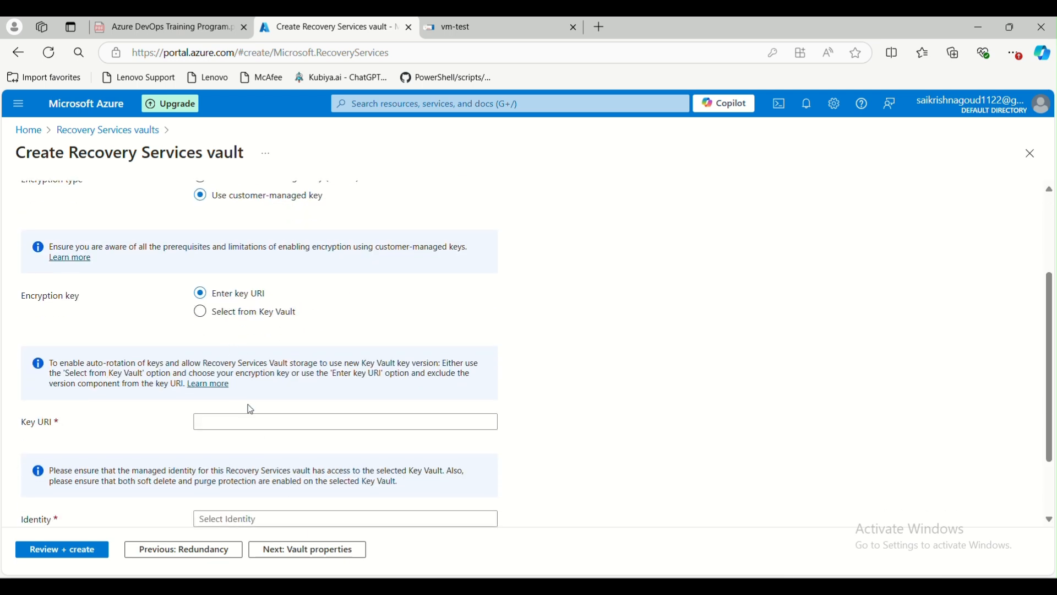
left_click(201, 311)
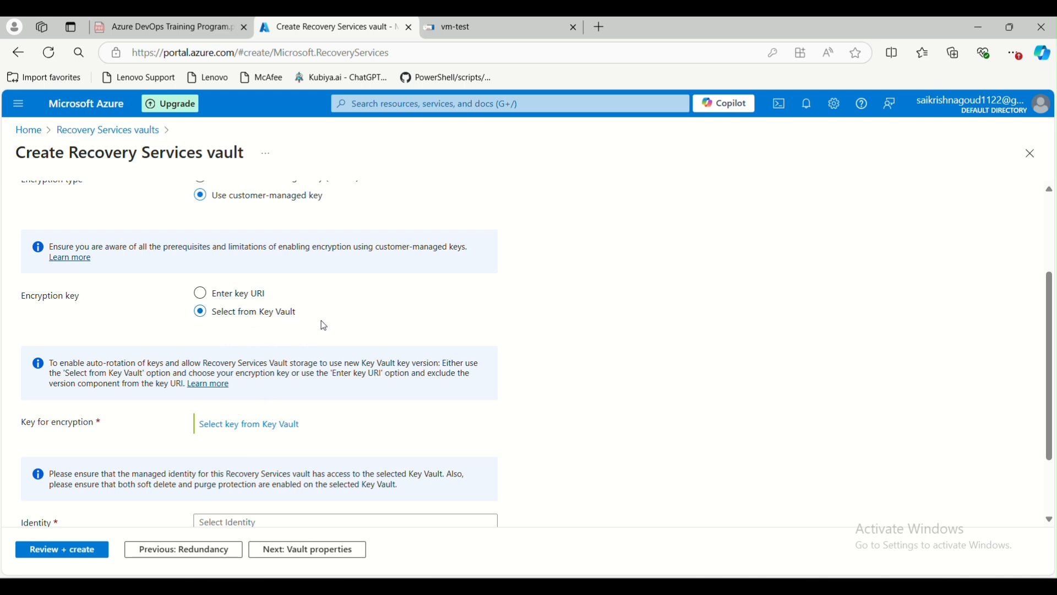
scroll(269, 388, "up", 3)
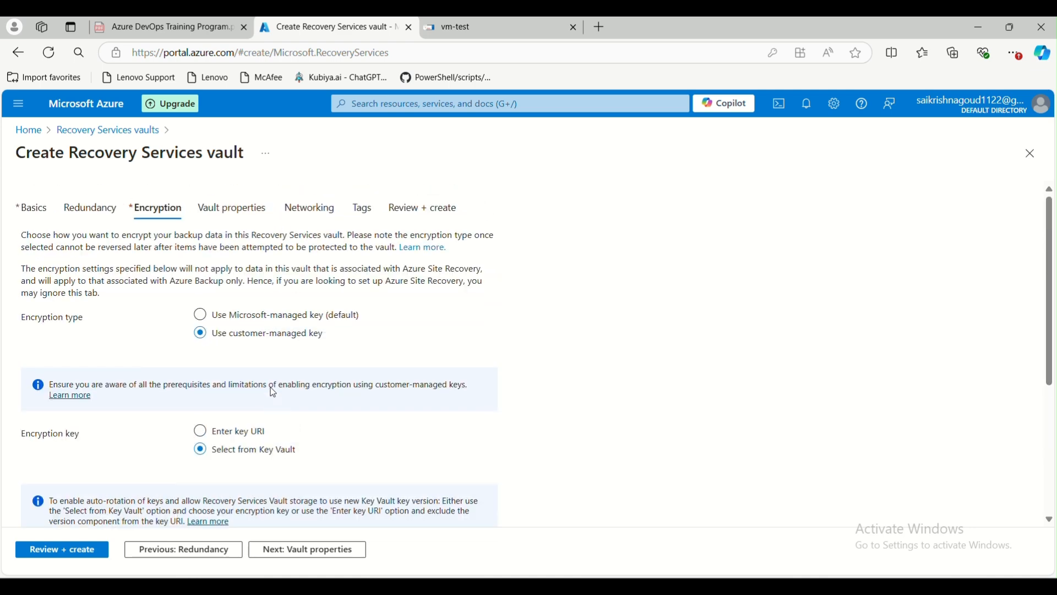
left_click(200, 315)
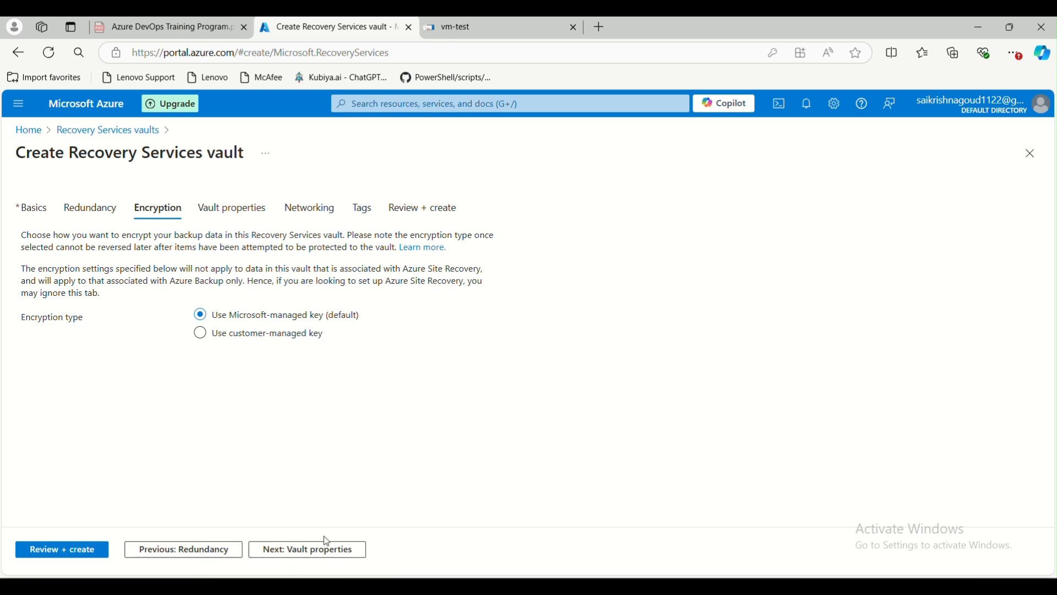
Tick Enable immutability under Vault properties and continue to Networking.
left_click(241, 210)
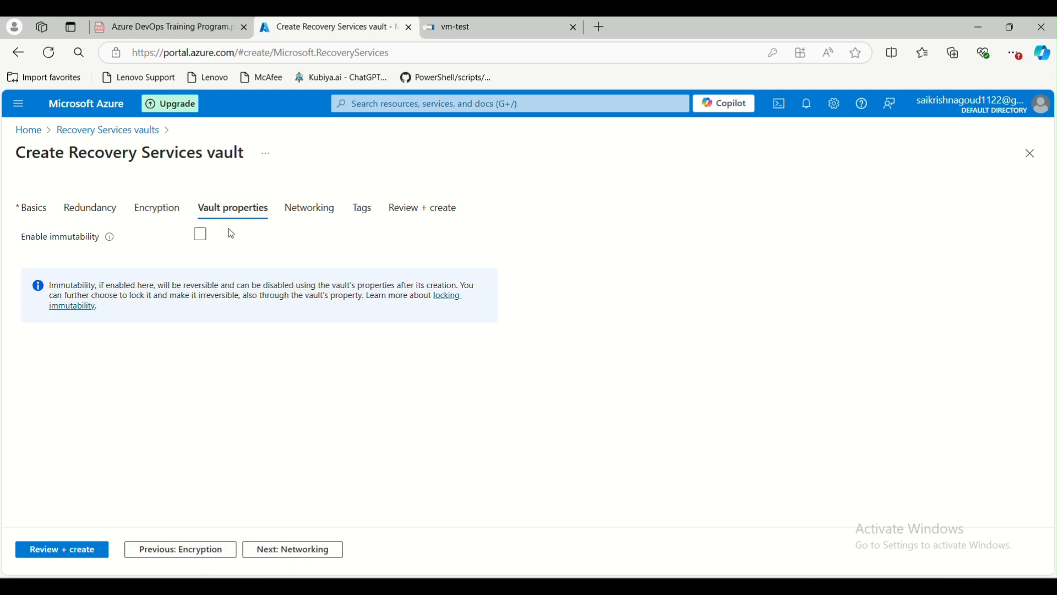
left_click_drag(24, 246, 106, 245)
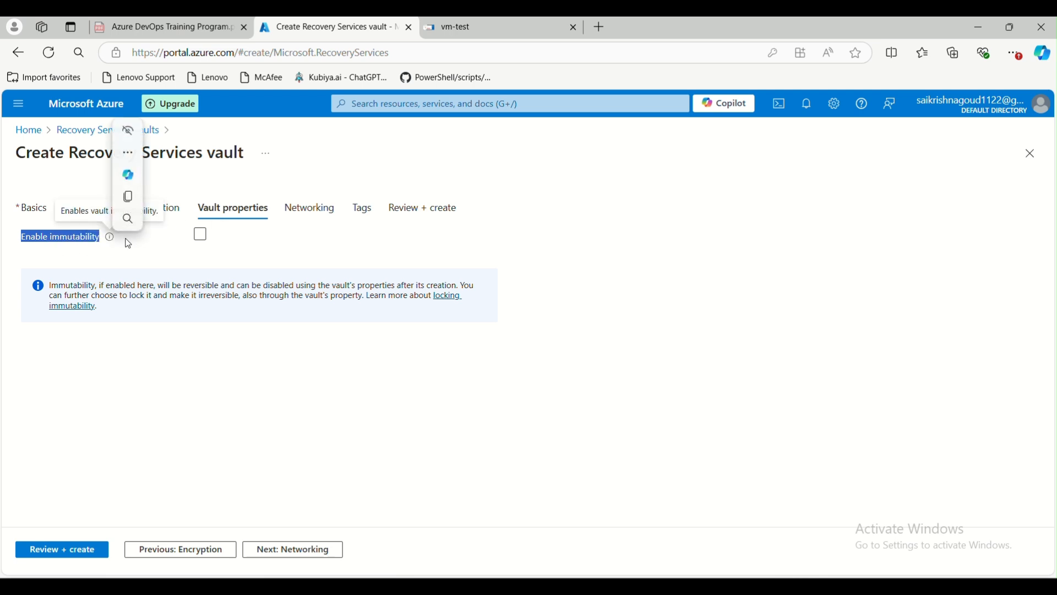
left_click(81, 267)
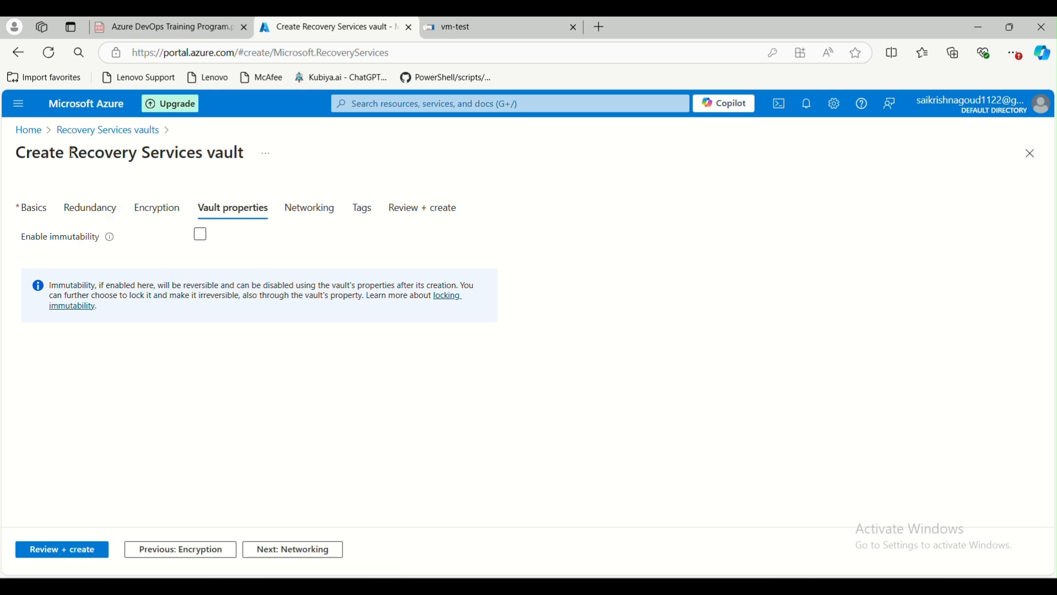
left_click_drag(69, 154, 243, 157)
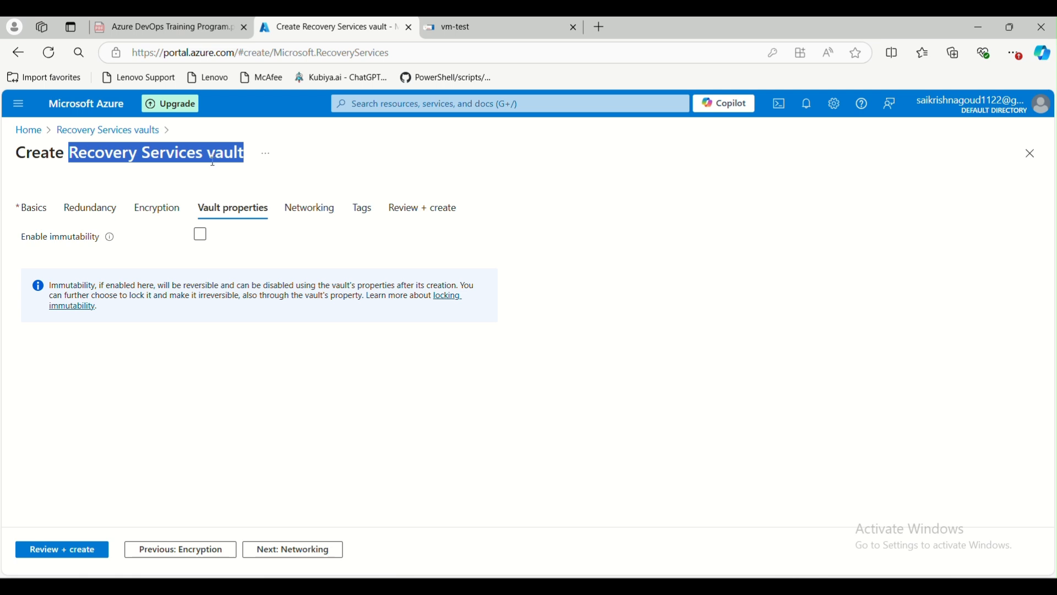
left_click(201, 237)
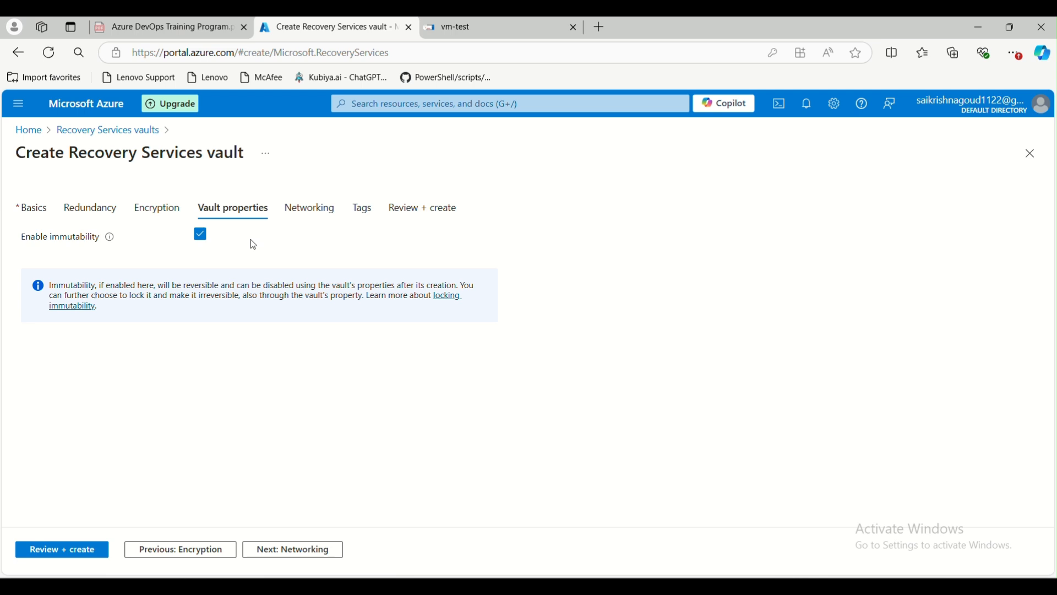
left_click(315, 548)
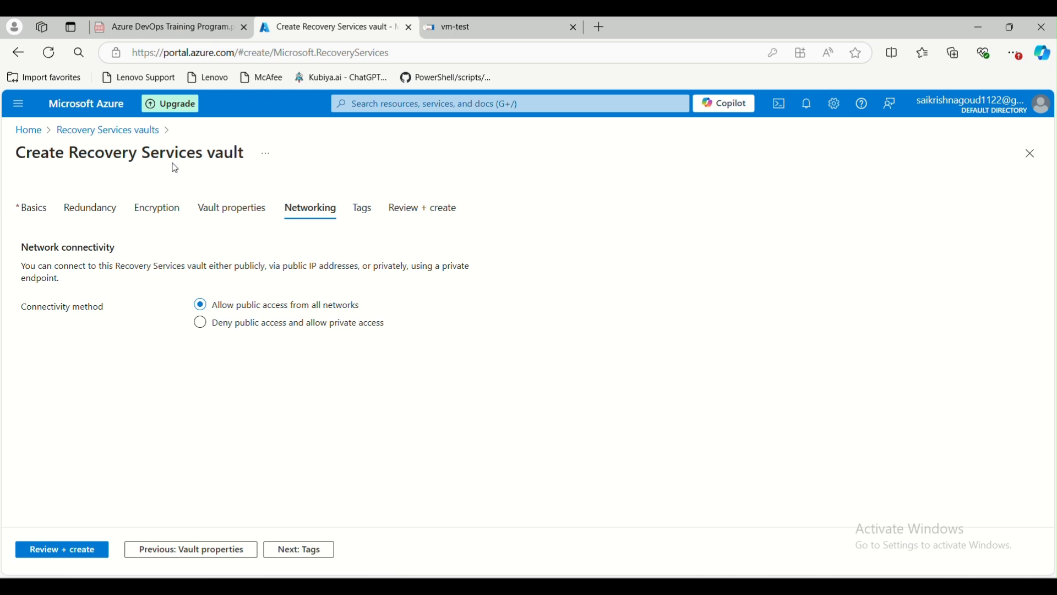
Switch connectivity to Deny public access, then restore Allow public access from all networks.
left_click(200, 324)
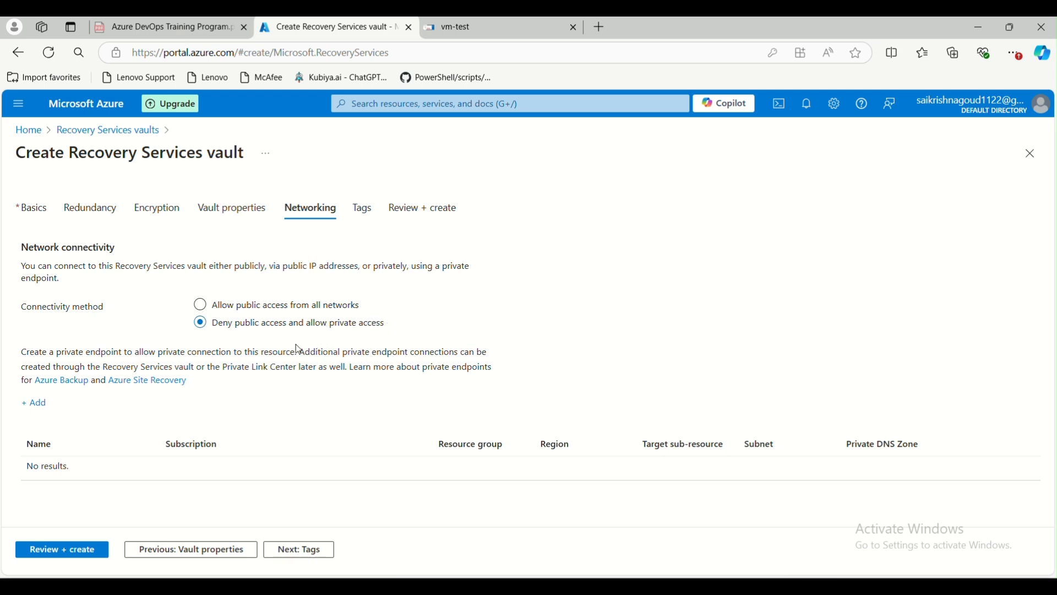
left_click_drag(60, 352, 110, 357)
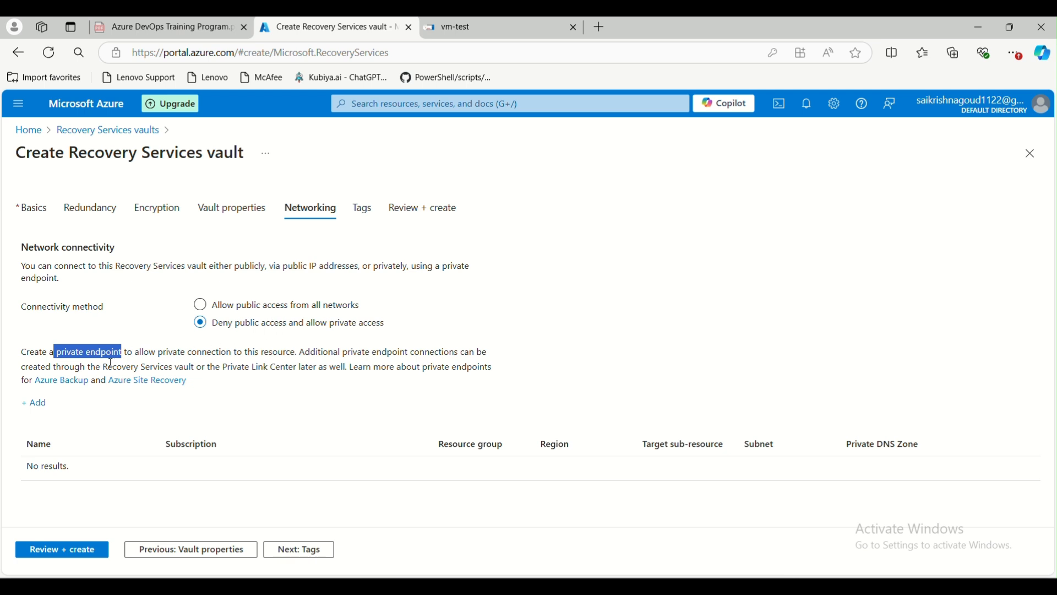
left_click(218, 309)
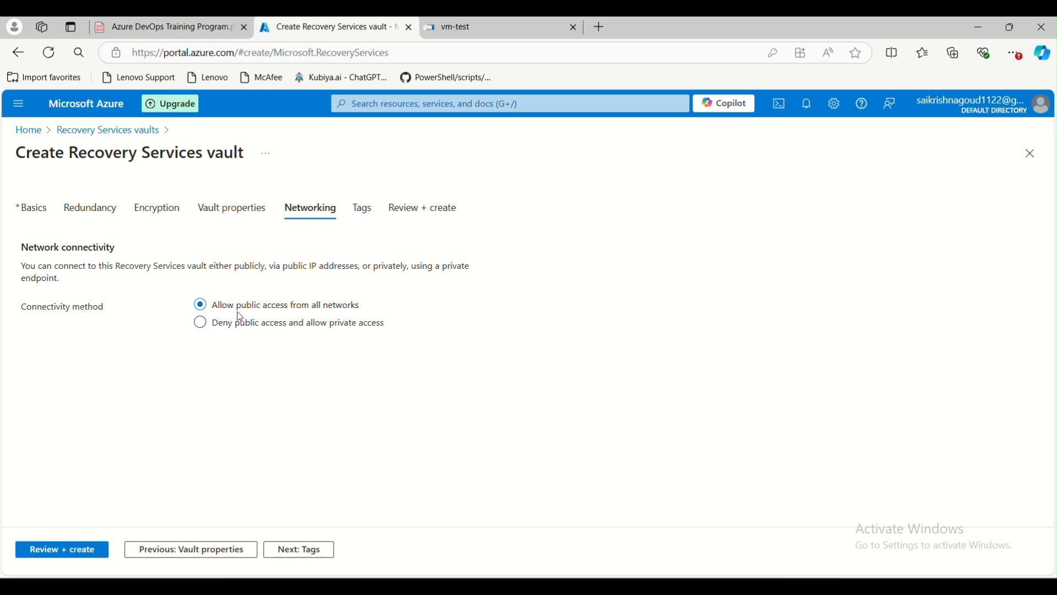
left_click(362, 209)
Validate and create the test-rsv vault, then leave the creation page.
left_click(428, 218)
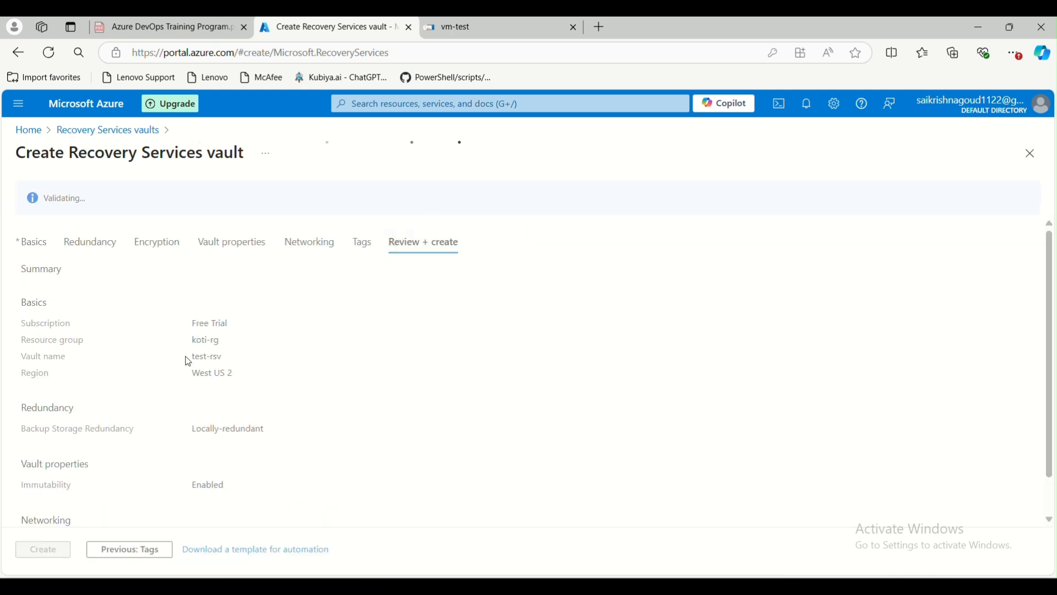
left_click(49, 556)
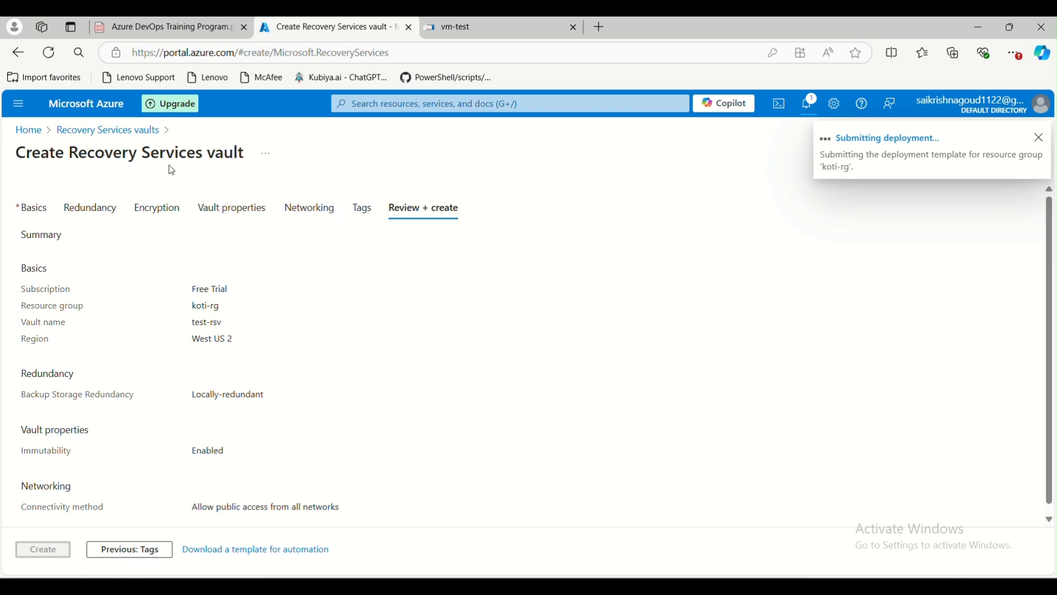
left_click(137, 131)
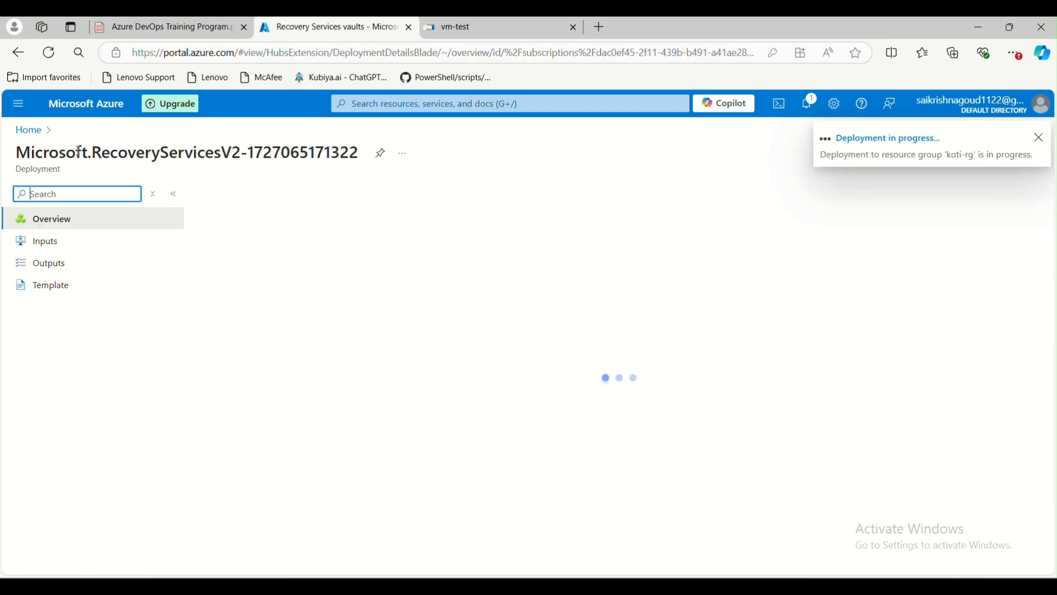
From Home, open vm-test's Backup page under Virtual machines with test-rsv as the vault.
left_click(28, 132)
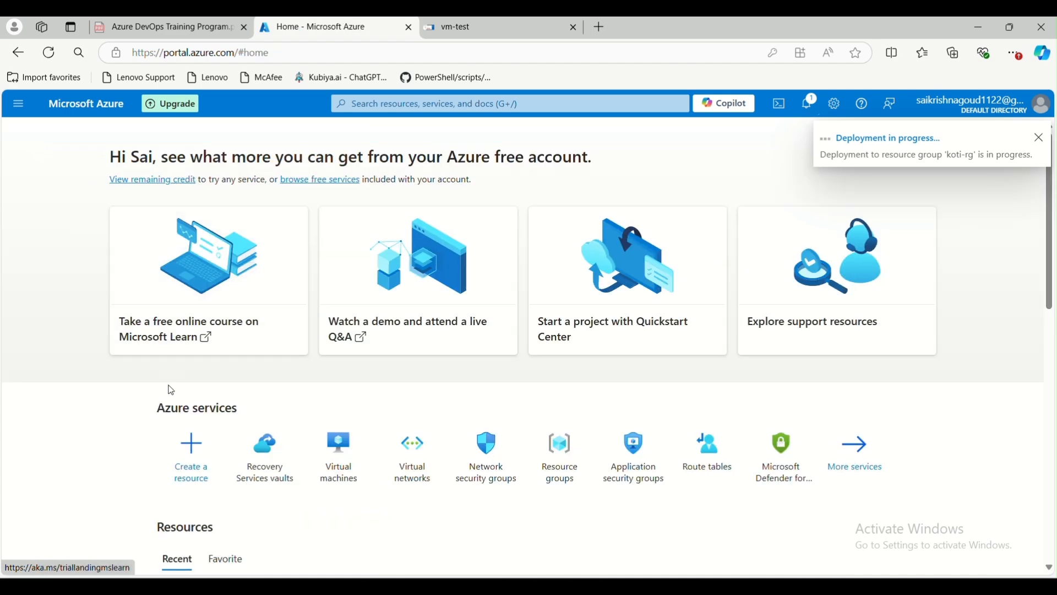
left_click(326, 478)
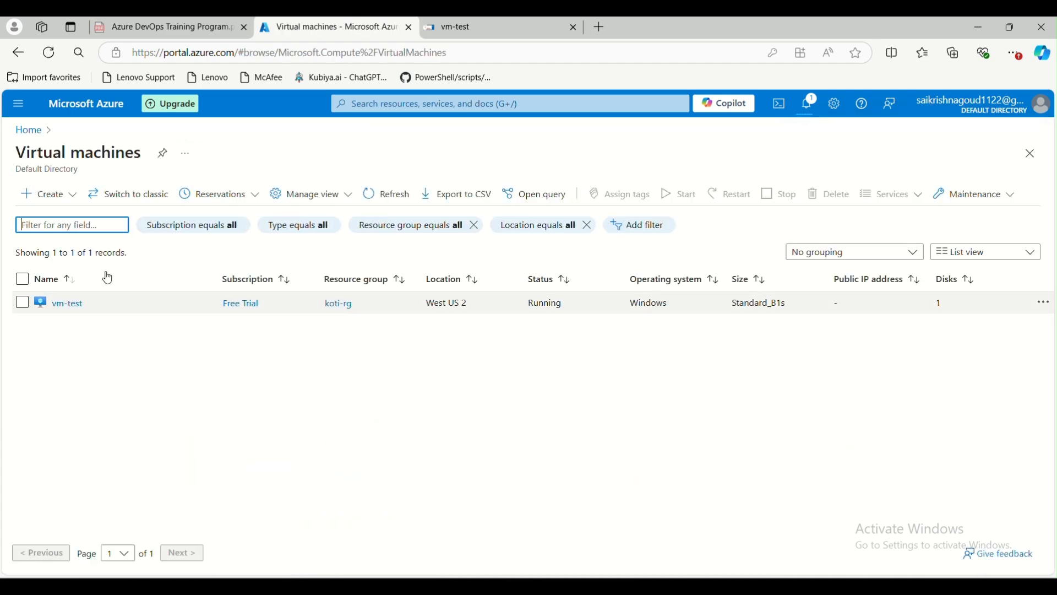
left_click(73, 302)
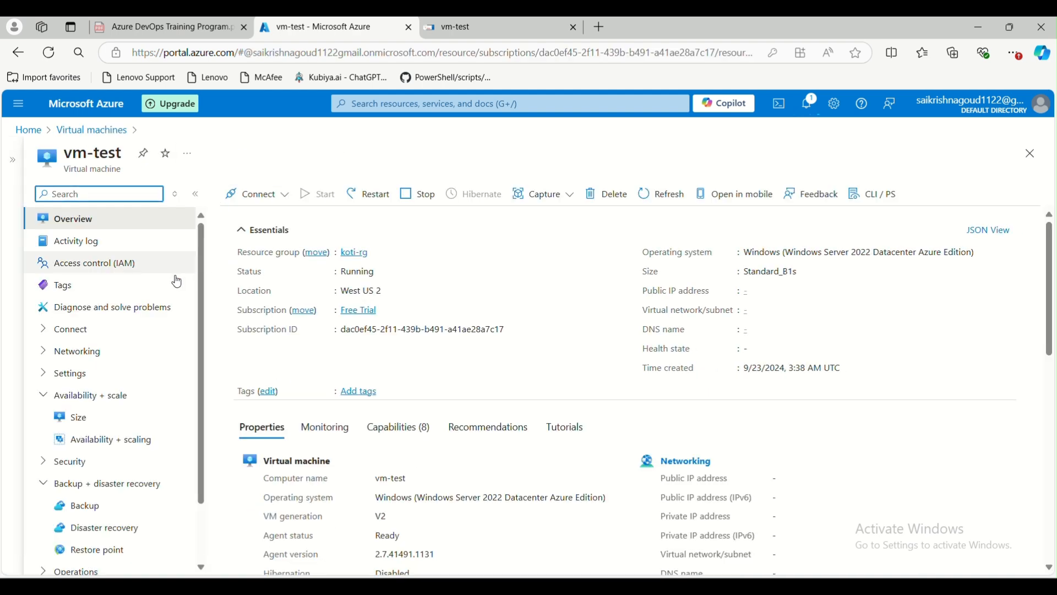
scroll(137, 370, "down", 2)
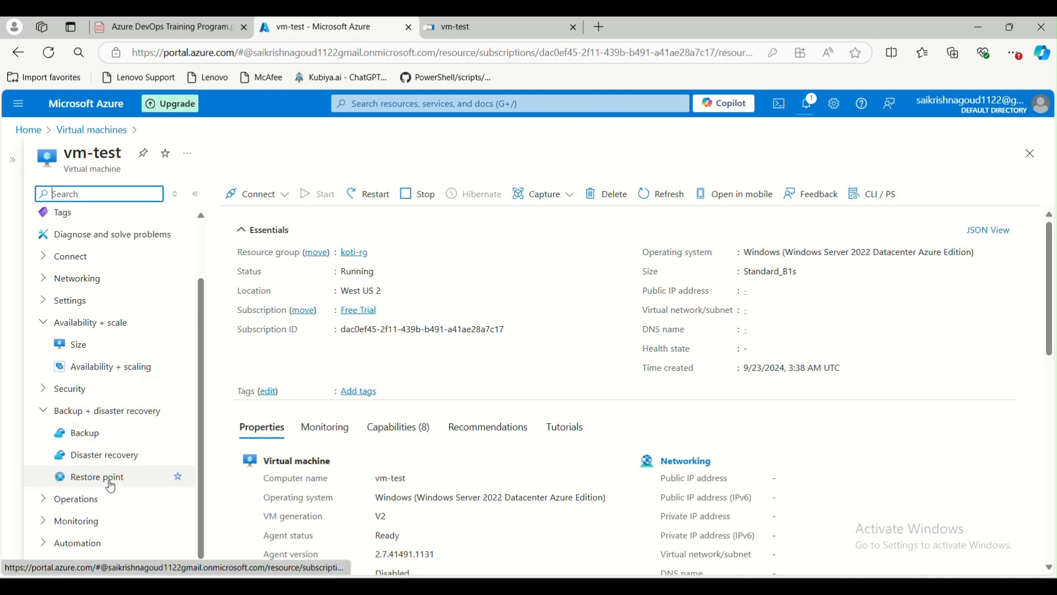
left_click(87, 433)
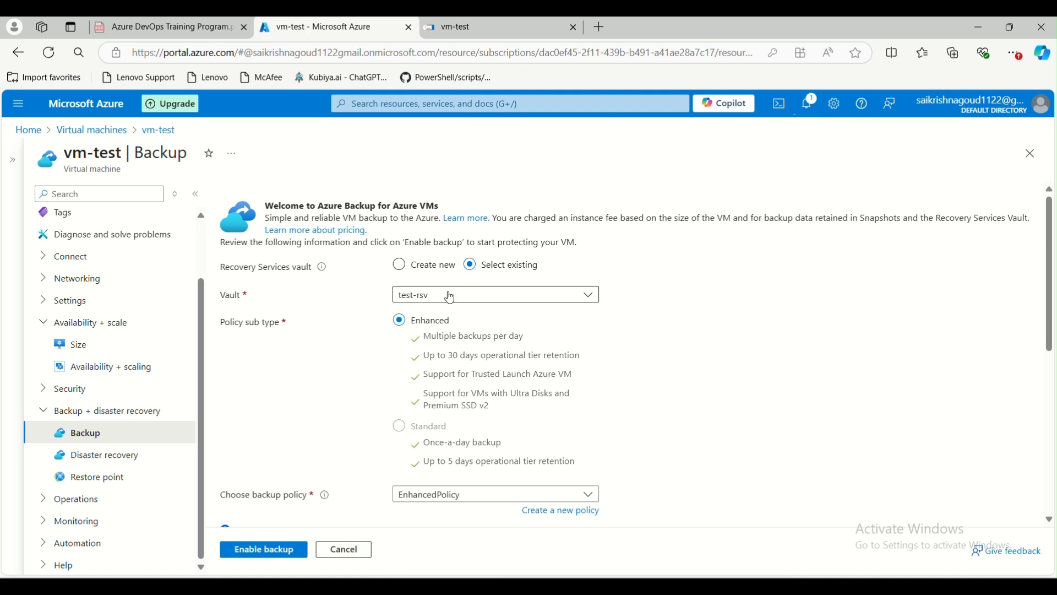
scroll(483, 402, "down", 1)
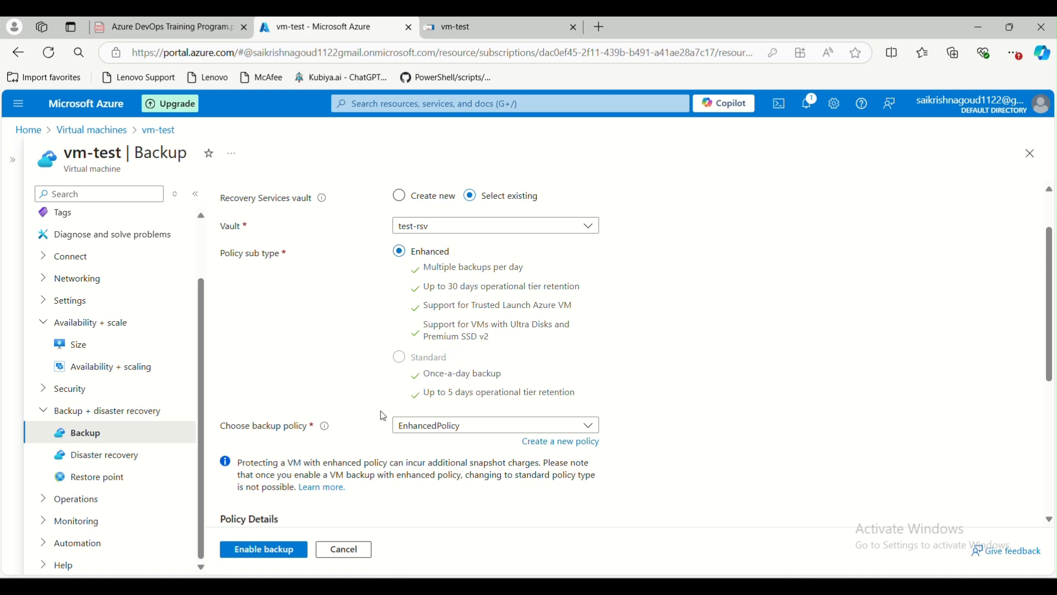
Choose 'Create a new policy' under vm-test's backup policy selection.
left_click(575, 447)
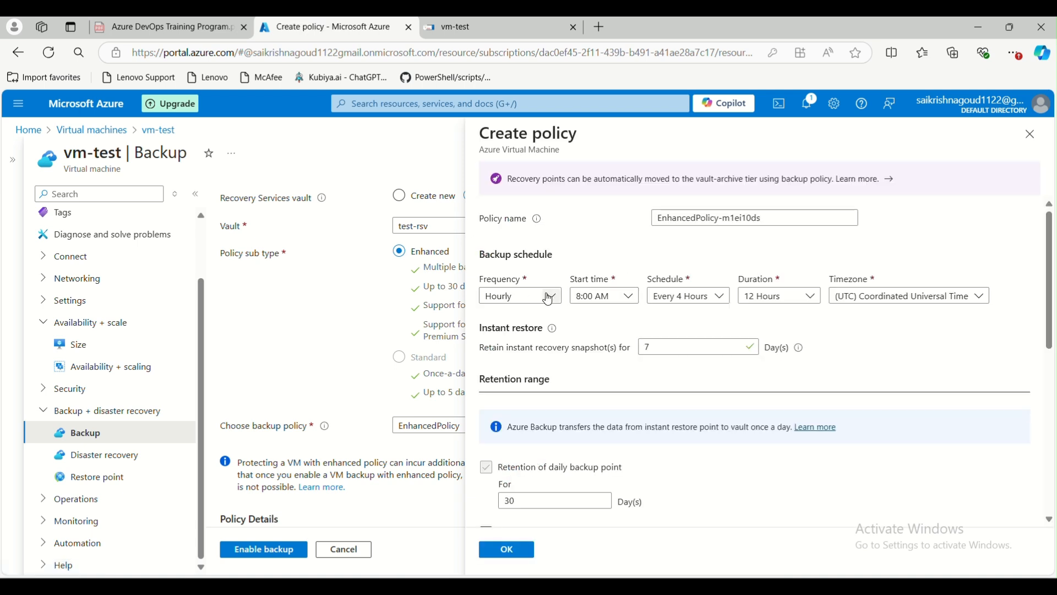
Switch the policy frequency from Hourly to Weekly, keeping Sunday at 8:00 AM.
left_click(632, 299)
left_click(632, 299)
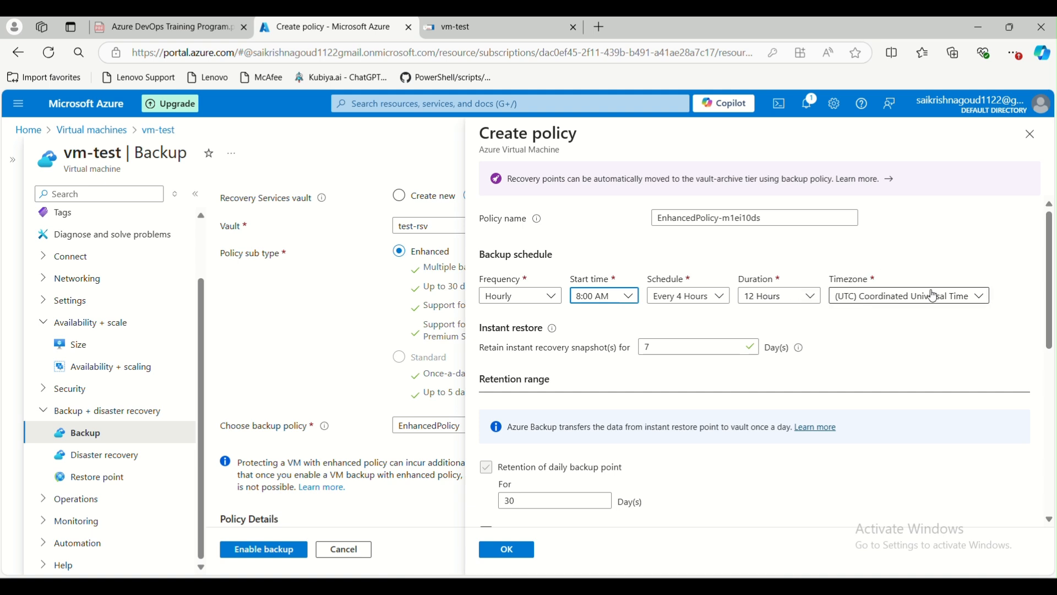
left_click(546, 297)
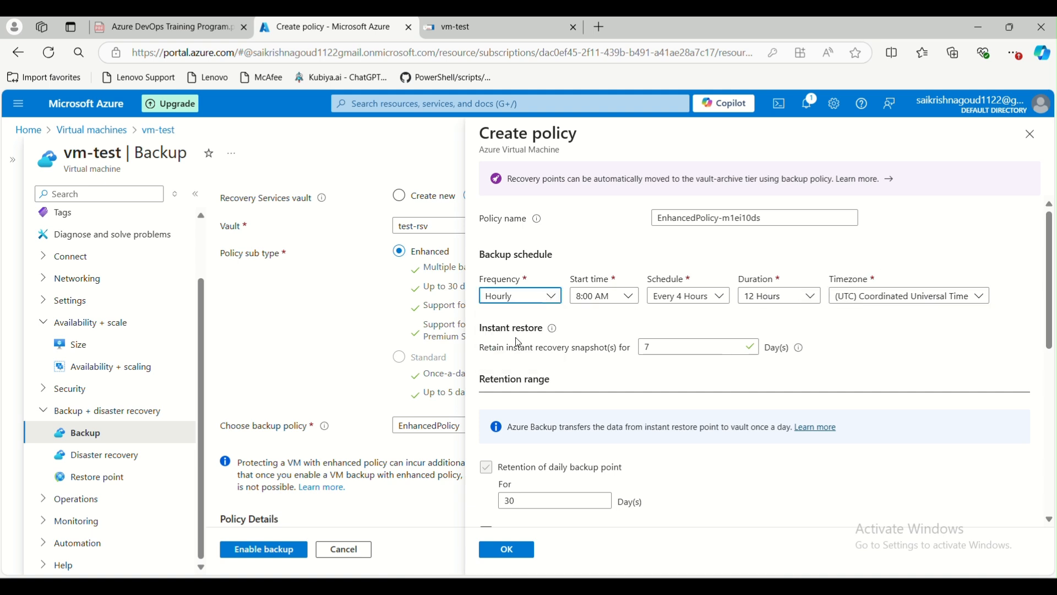
left_click(517, 338)
left_click(549, 298)
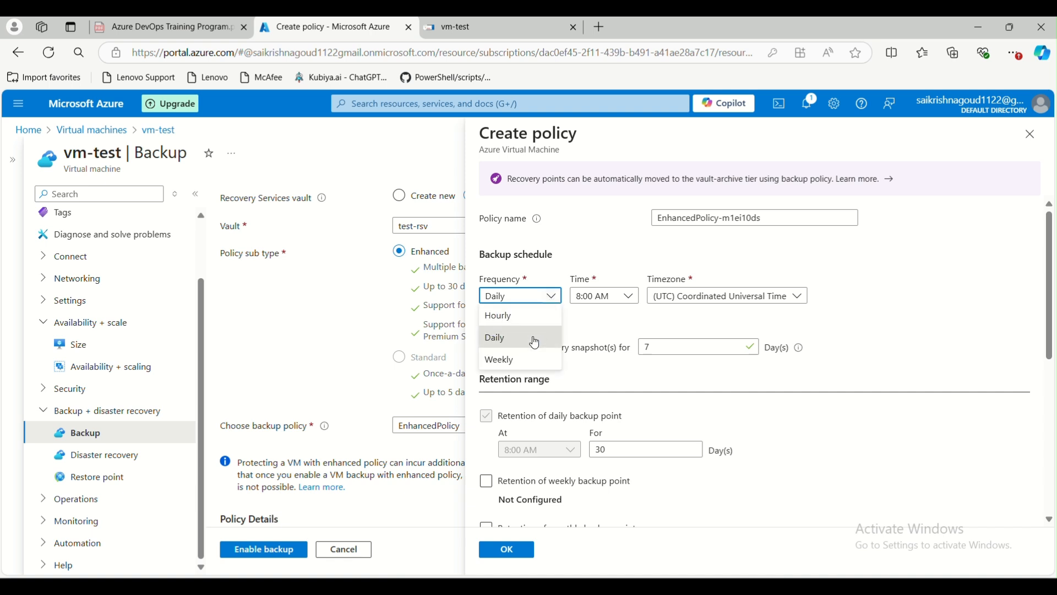
left_click(524, 369)
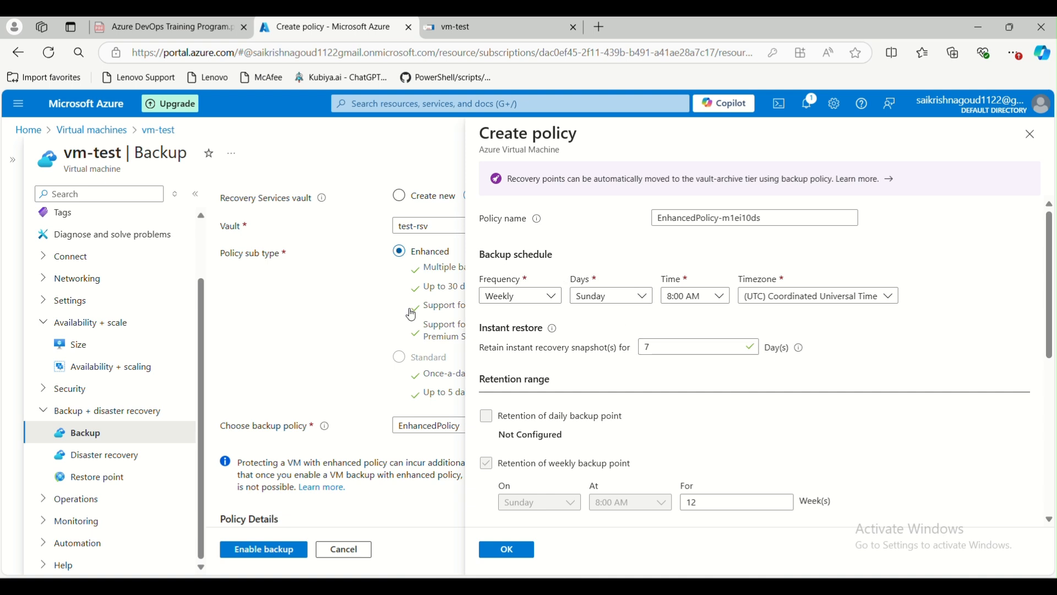
Try snapshot retention values such as 365 and 10 against the allowed 1–30 day range.
double_click(643, 341)
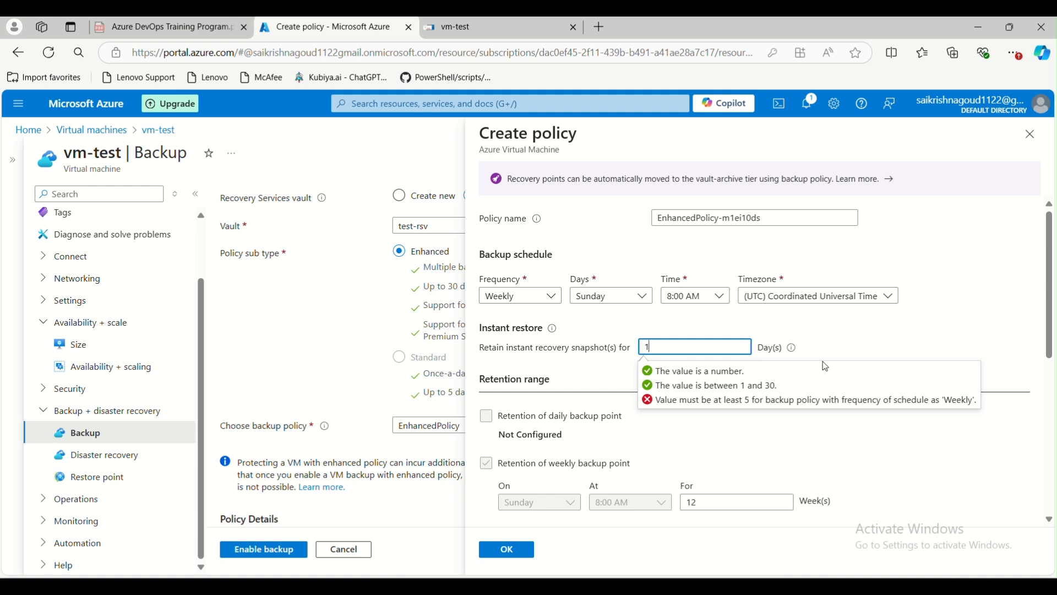
key("BackSpace")
left_click_drag(669, 346, 644, 348)
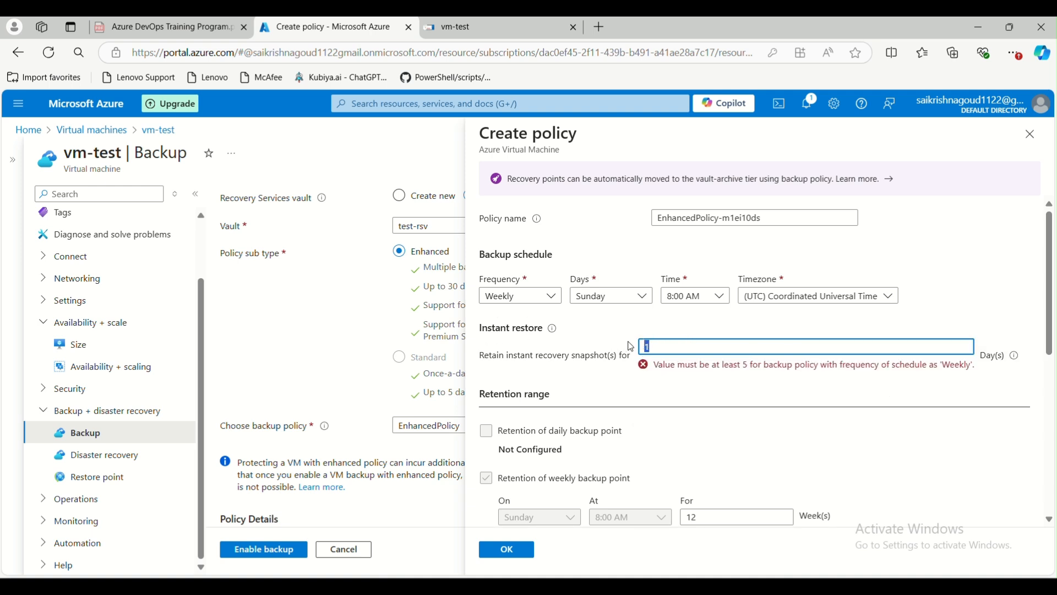
type("365")
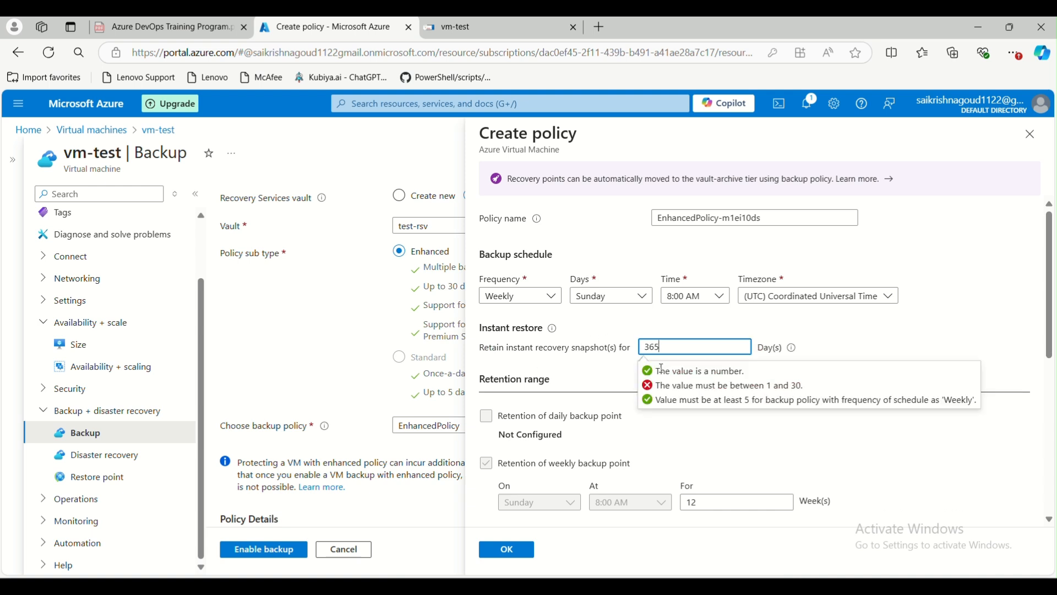
left_click_drag(770, 385, 805, 386)
left_click(657, 346)
left_click_drag(661, 345, 640, 347)
type("1")
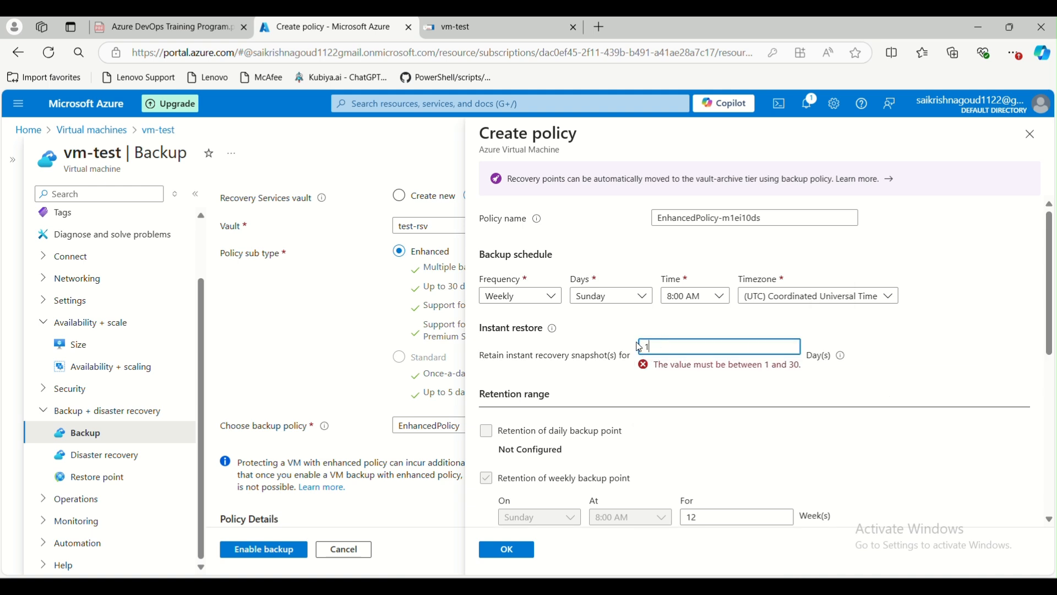
type("0")
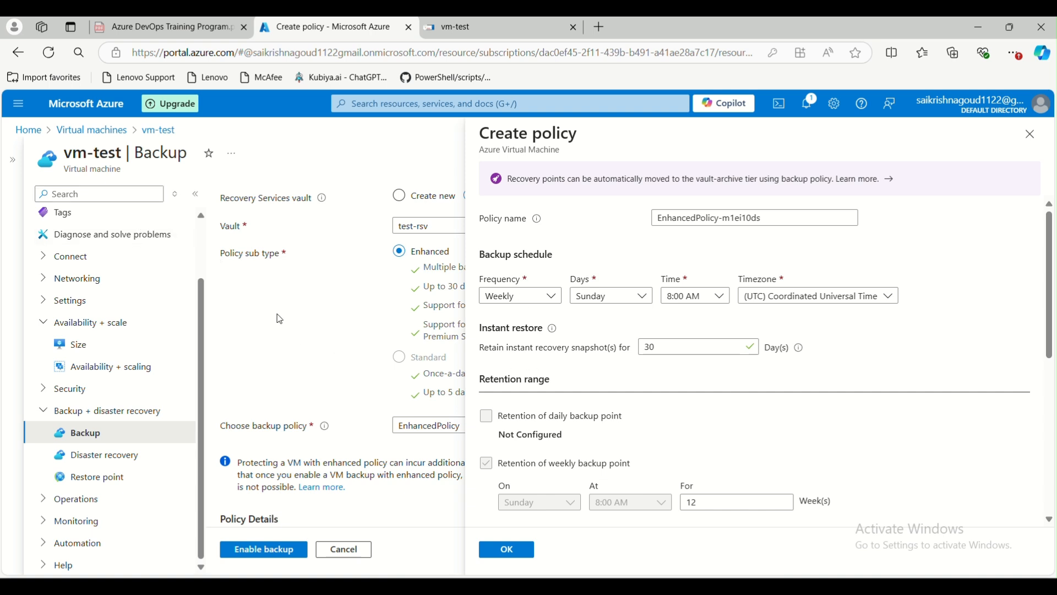
Settle the instant recovery snapshot retention at 30 days and leave the field.
left_click_drag(675, 346, 648, 343)
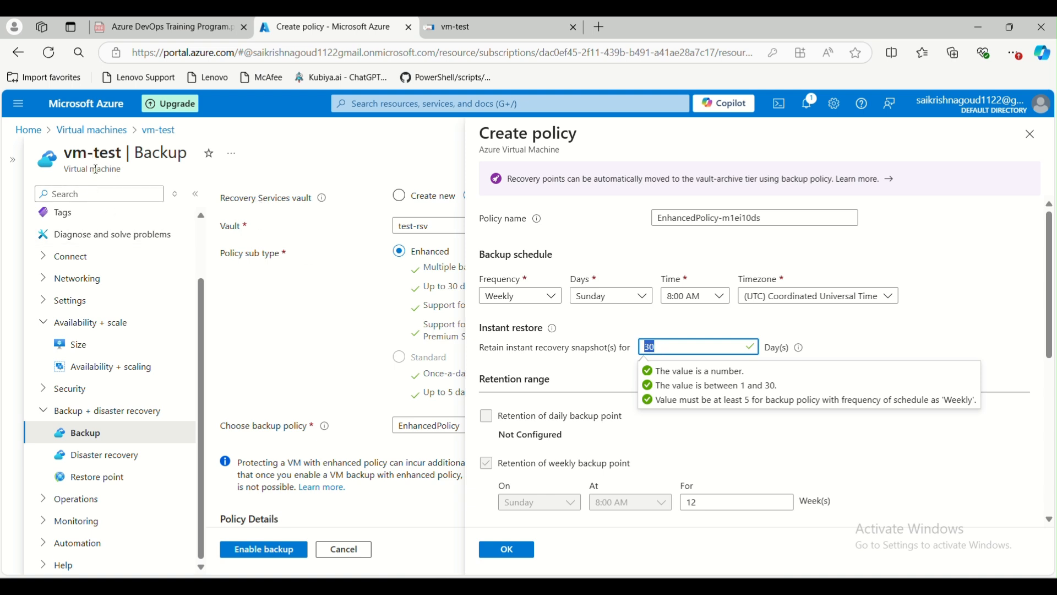
left_click(749, 379)
left_click_drag(642, 351, 664, 349)
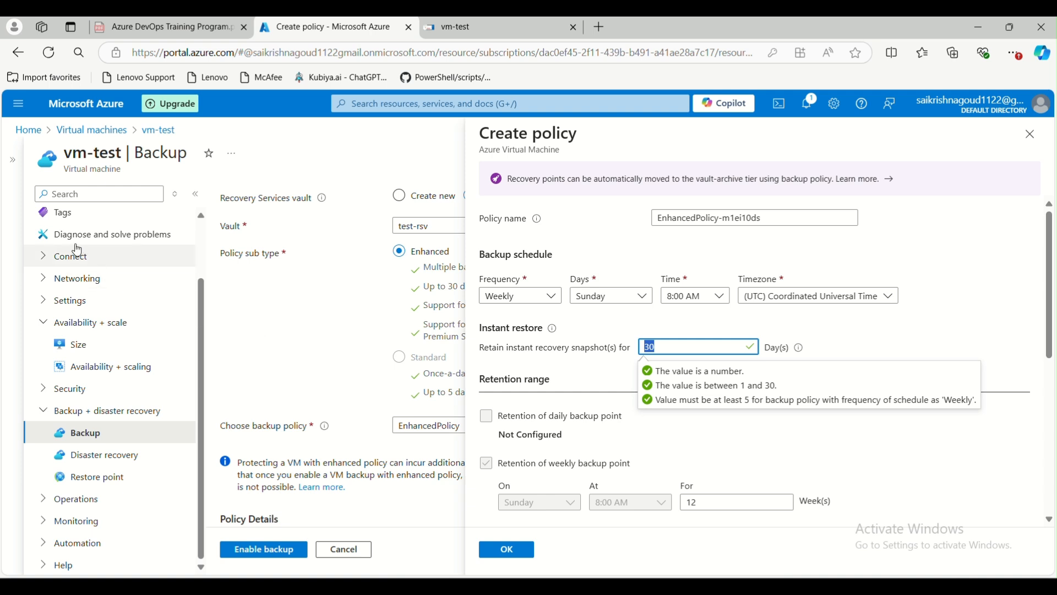
left_click(855, 338)
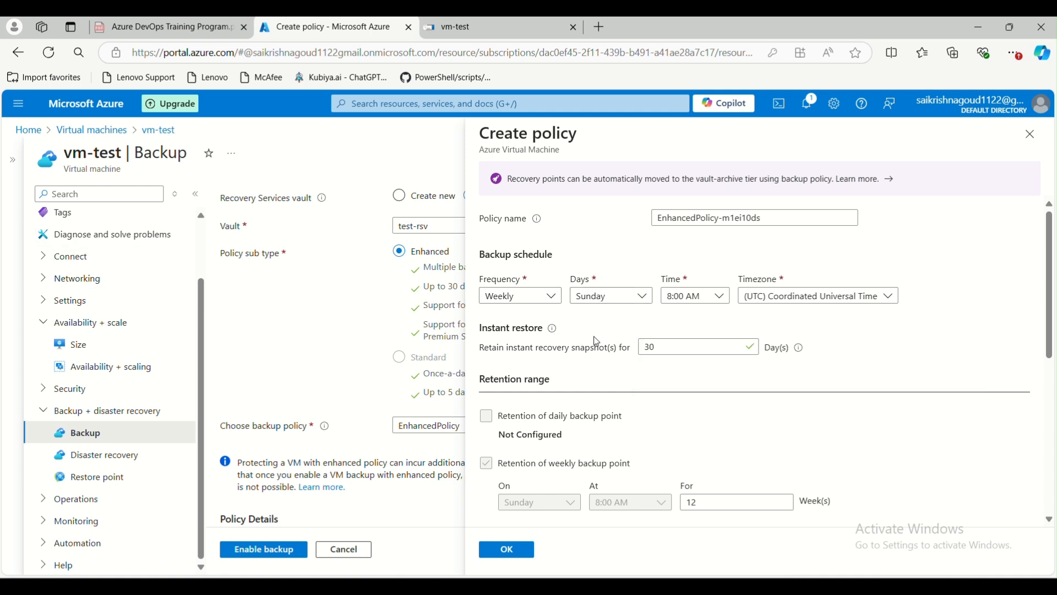
Review the policy options, turning Only crash consistent snapshot on and back off.
scroll(595, 342, "down", 3)
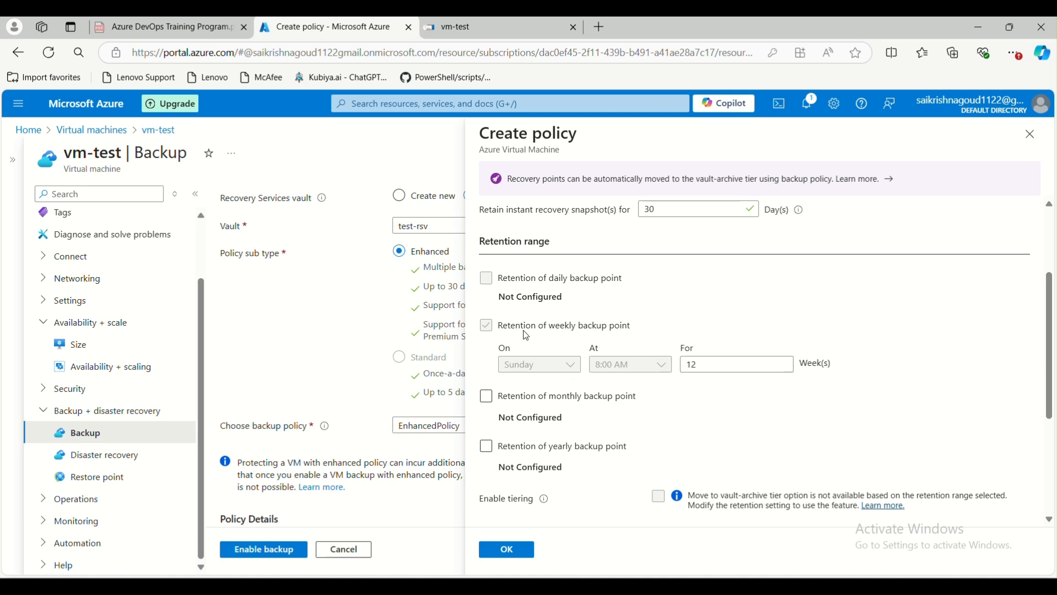
scroll(585, 254, "up", 1)
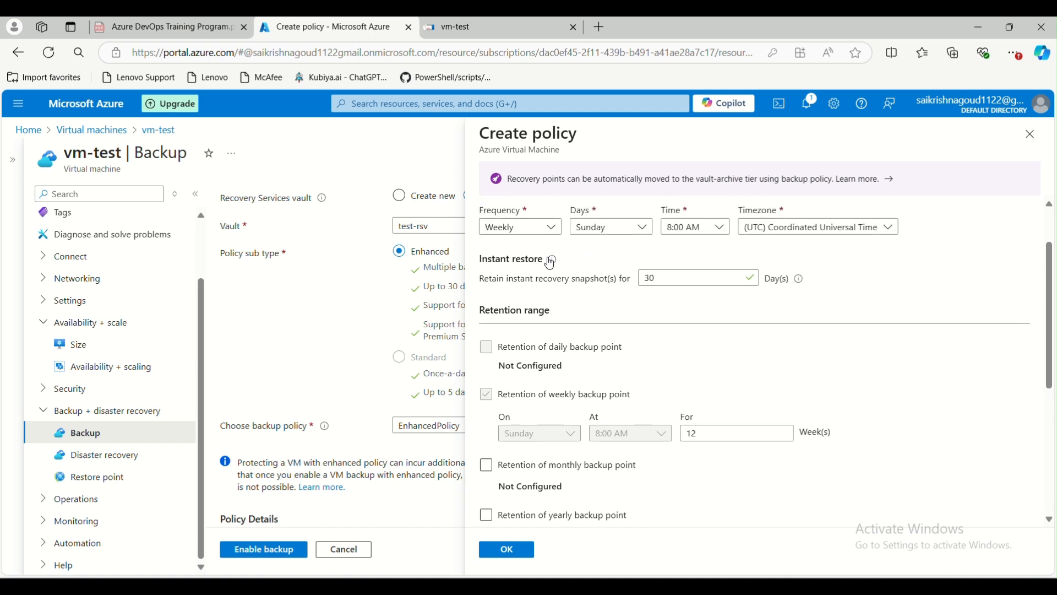
scroll(589, 250, "down", 3)
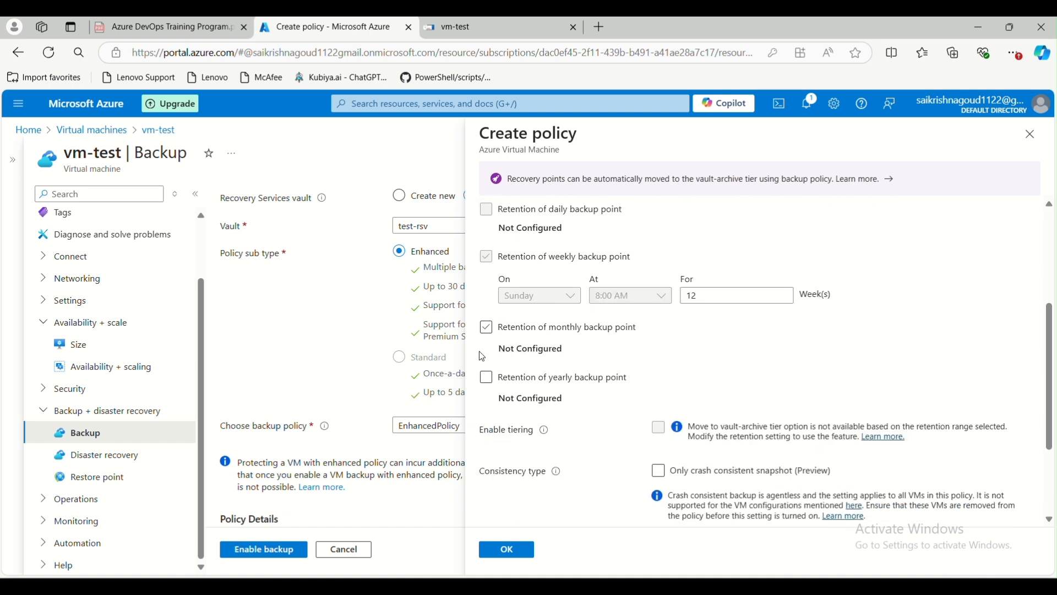
scroll(530, 301, "down", 3)
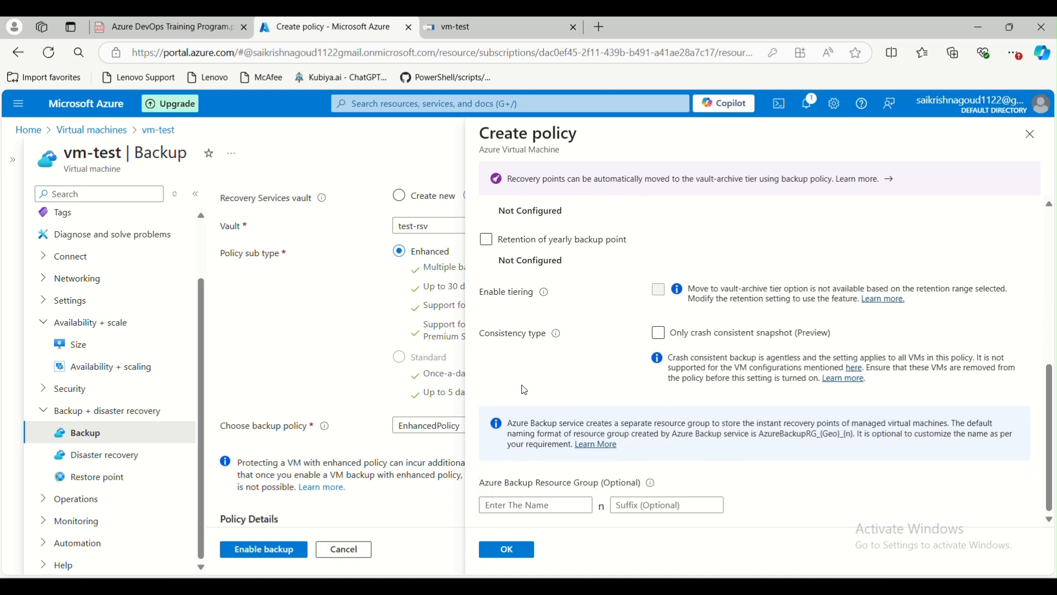
left_click_drag(477, 291, 562, 299)
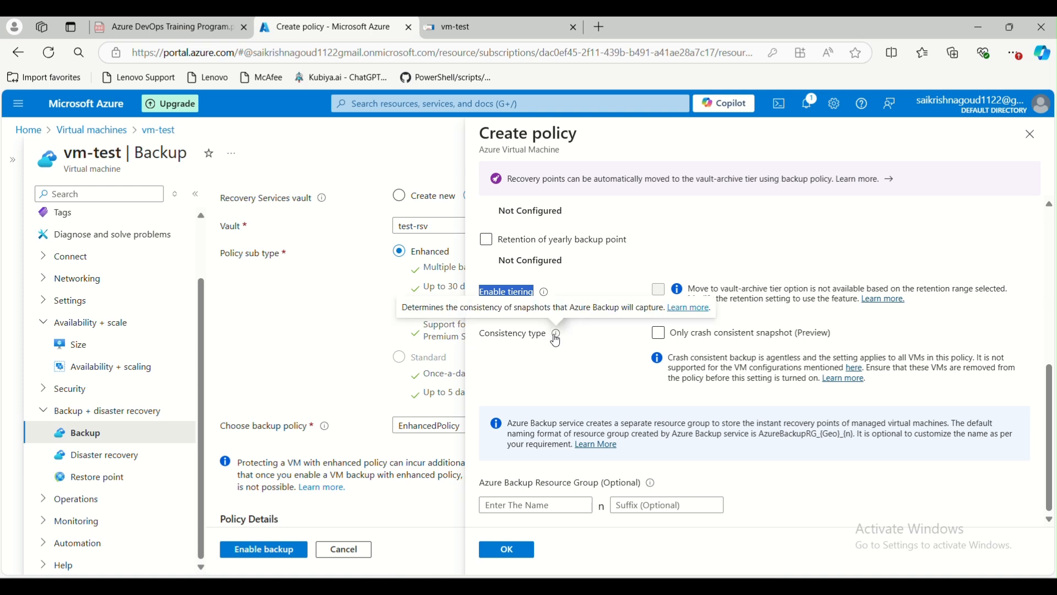
left_click(658, 334)
left_click(659, 336)
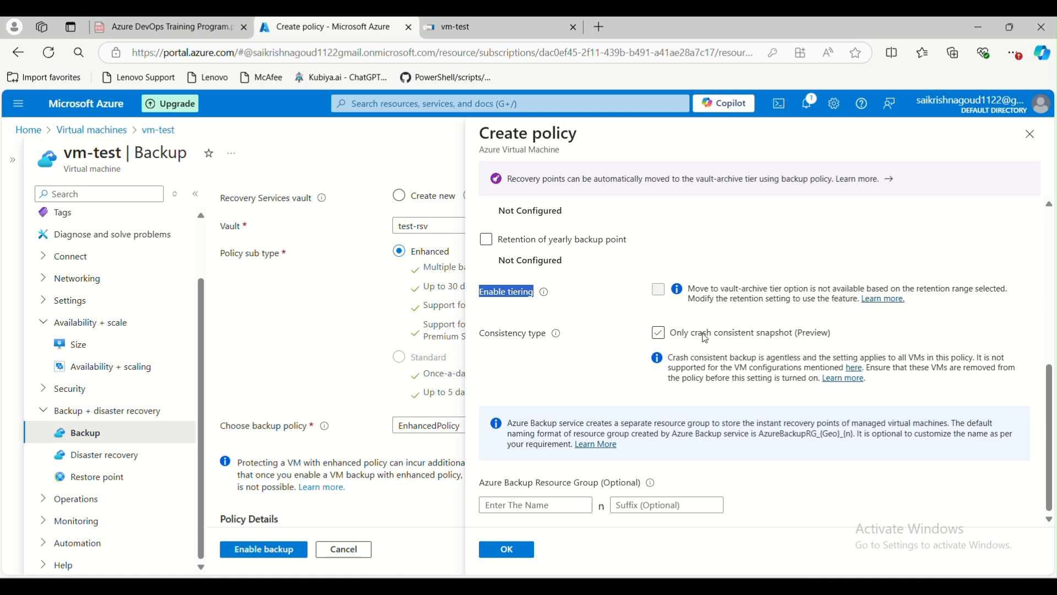
left_click(660, 334)
left_click(659, 334)
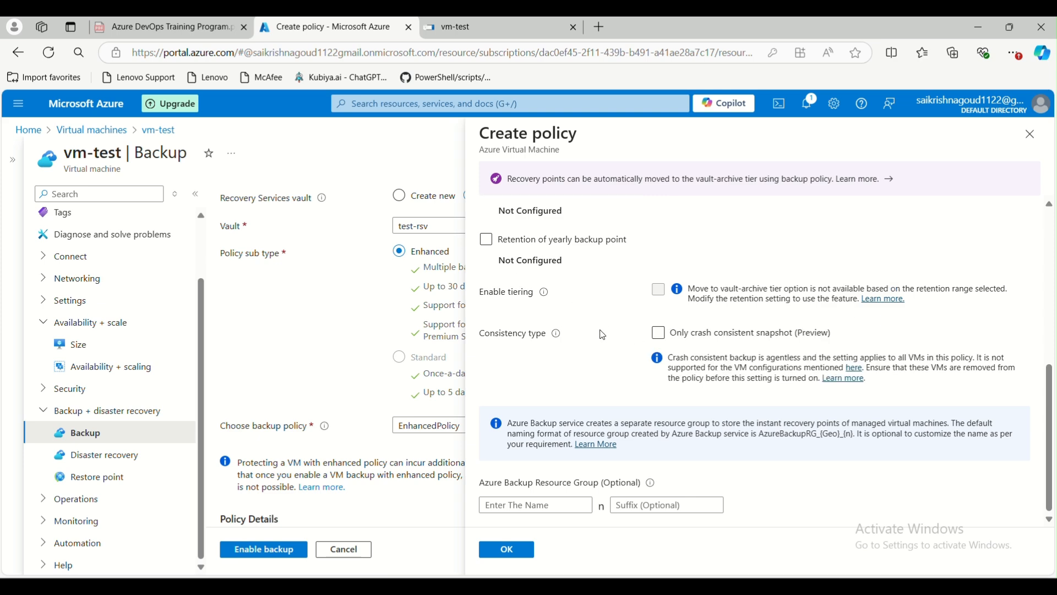
Look at the backup resource group field, then close Create policy without saving.
scroll(557, 341, "up", 5)
scroll(557, 343, "up", 1)
scroll(557, 342, "down", 6)
left_click(503, 508)
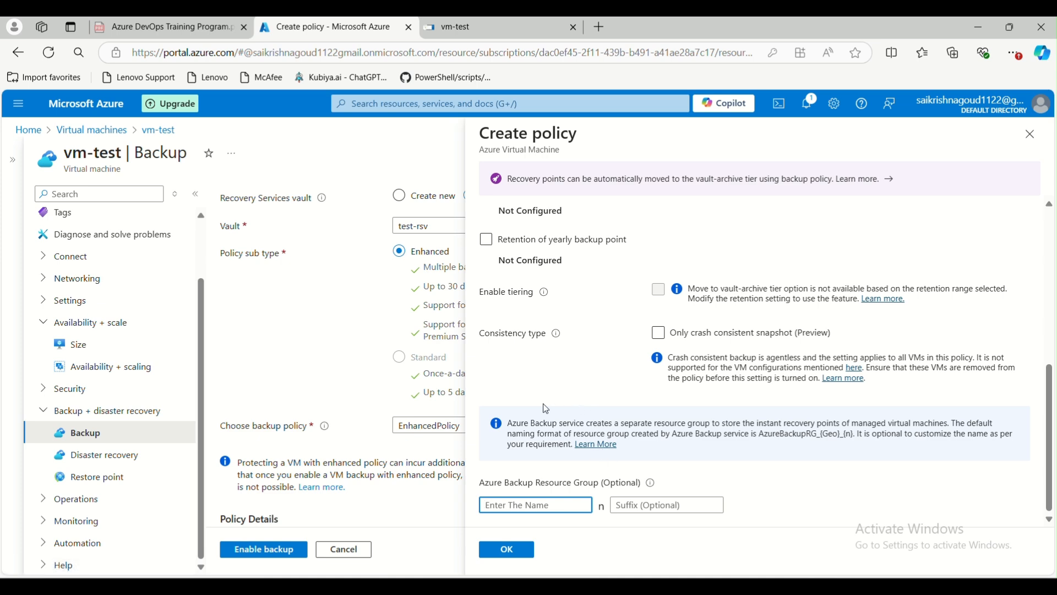
scroll(559, 409, "up", 3)
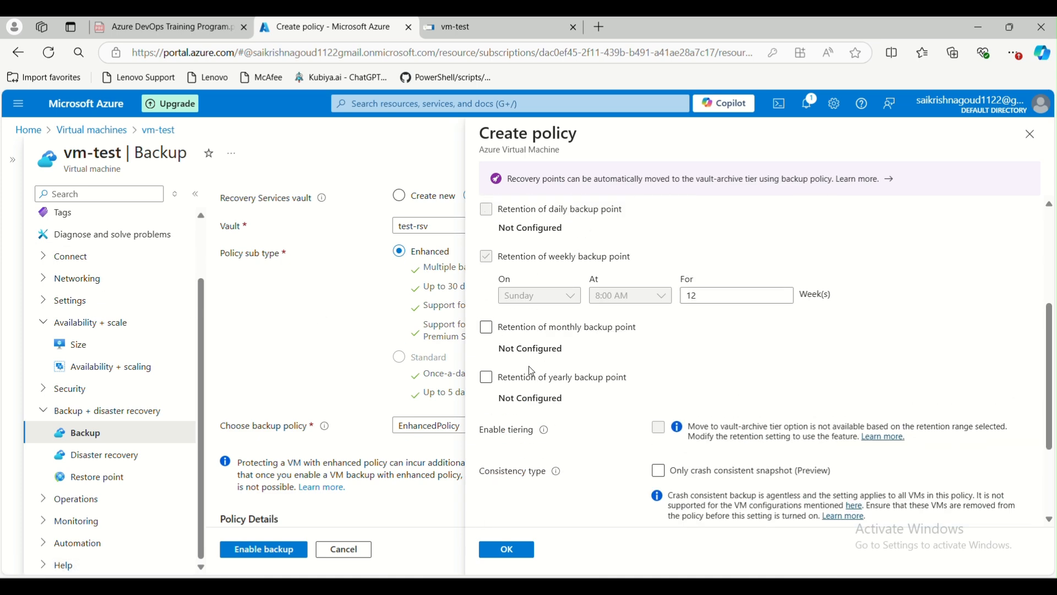
scroll(532, 372, "up", 5)
left_click(1034, 133)
Keep Include future disks ticked and enable backup for vm-test.
scroll(332, 434, "down", 5)
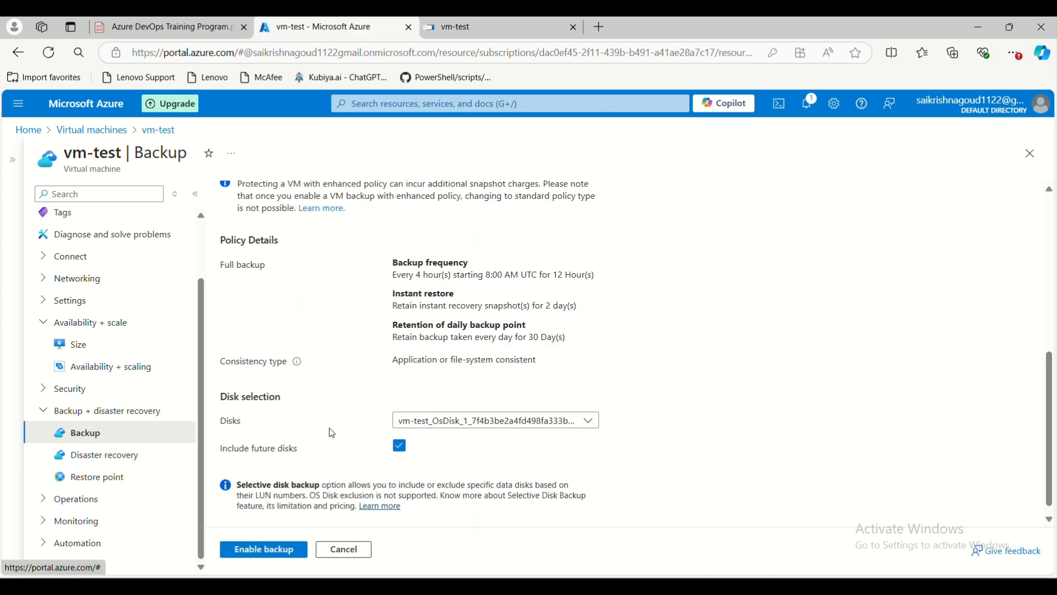
mouse_move(290, 355)
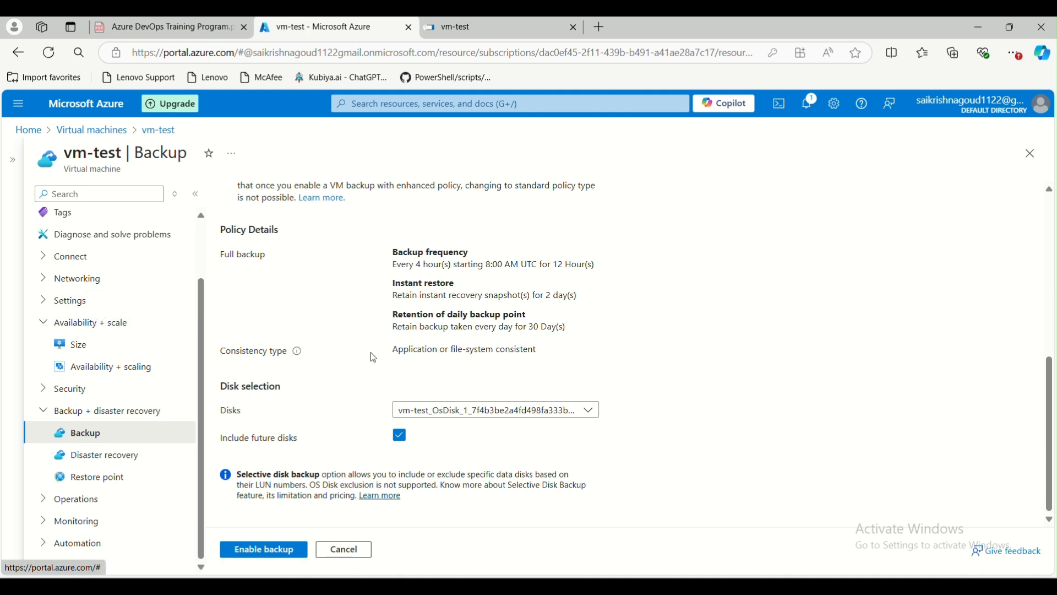
left_click_drag(221, 439, 312, 439)
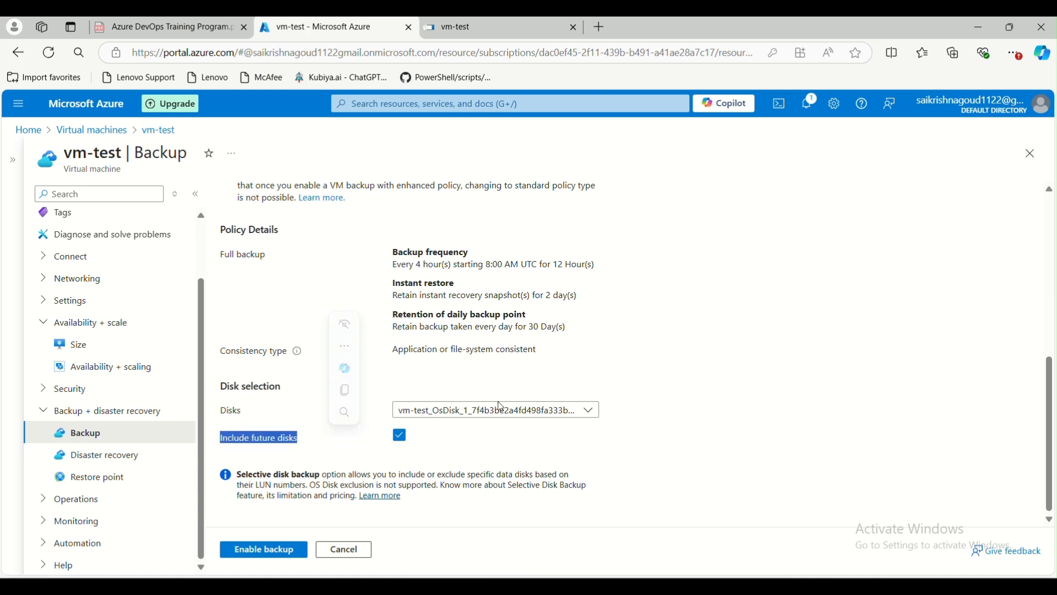
left_click(722, 419)
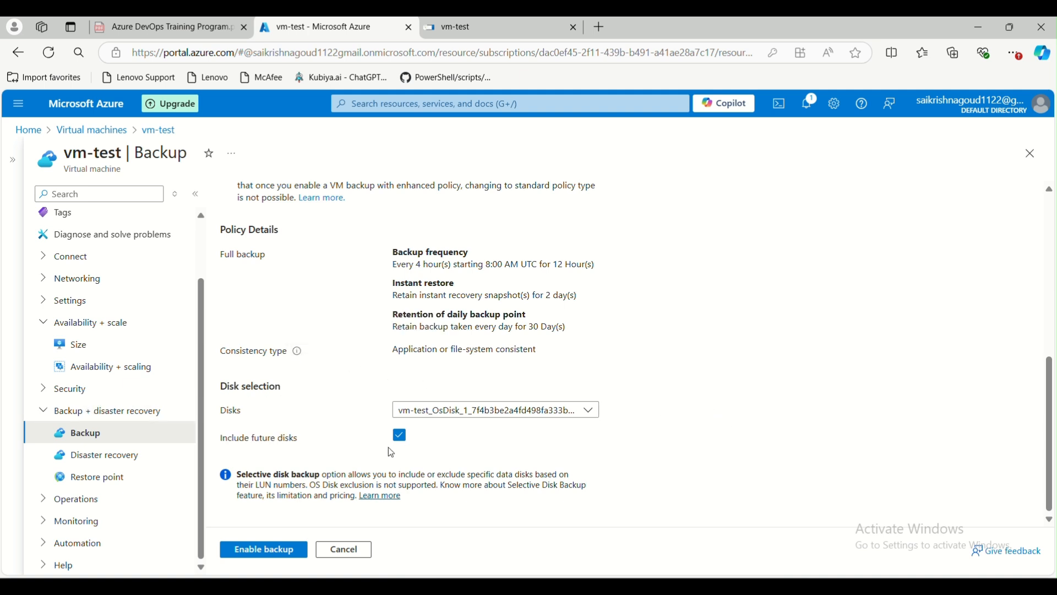
left_click_drag(223, 441, 316, 435)
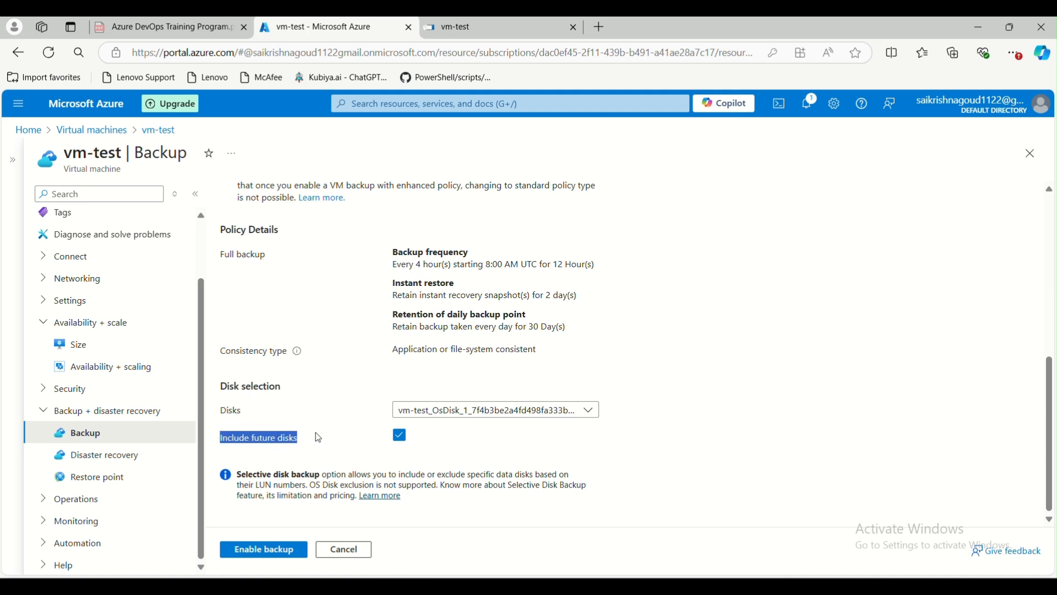
left_click(451, 439)
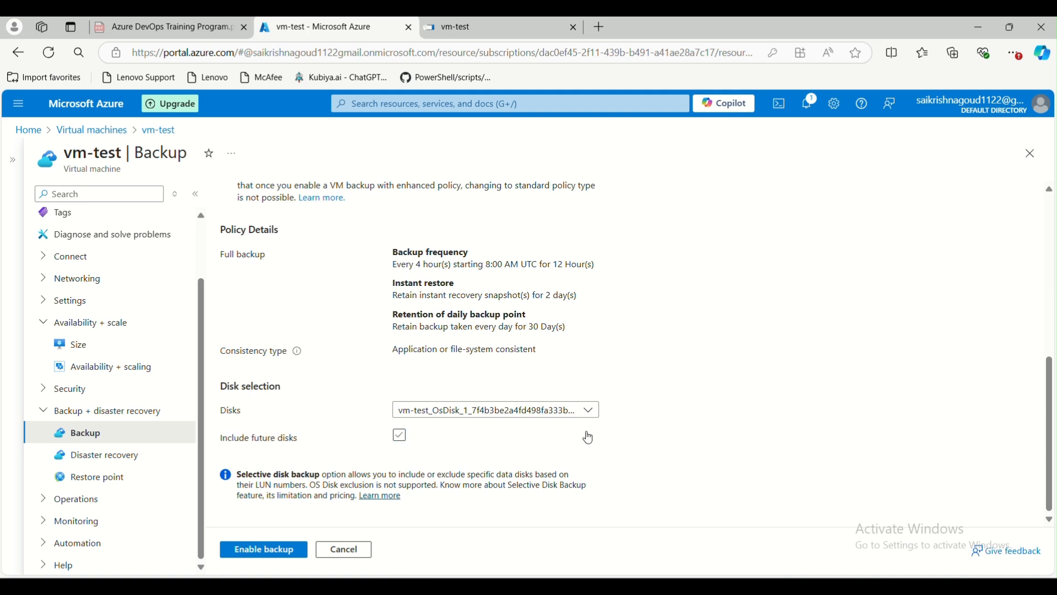
left_click(400, 437)
left_click(277, 555)
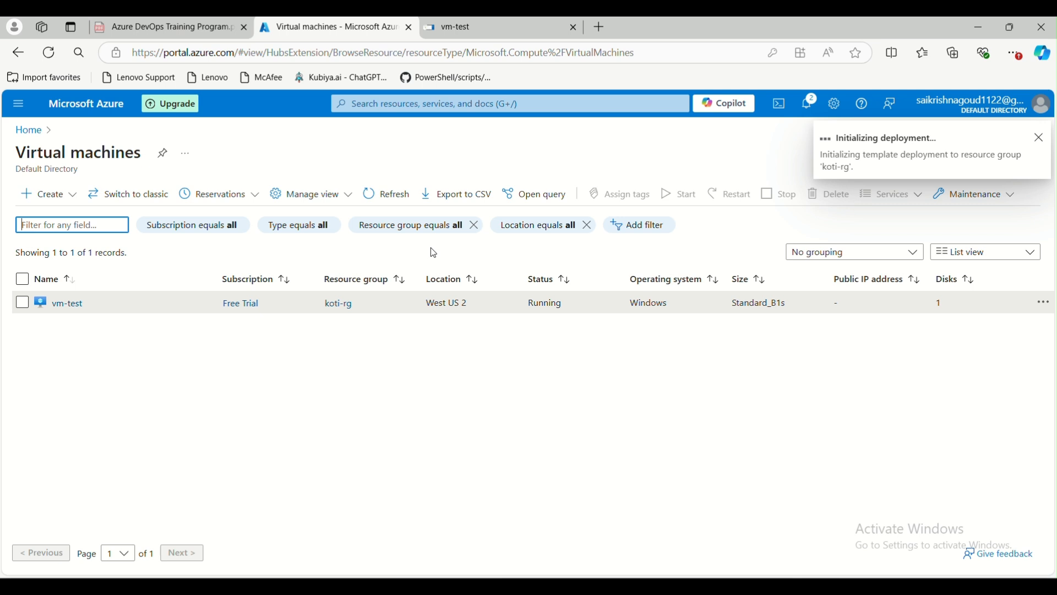
Open test-rsv from the Recovery Services vaults list and collapse the list pane.
left_click(27, 131)
left_click(336, 462)
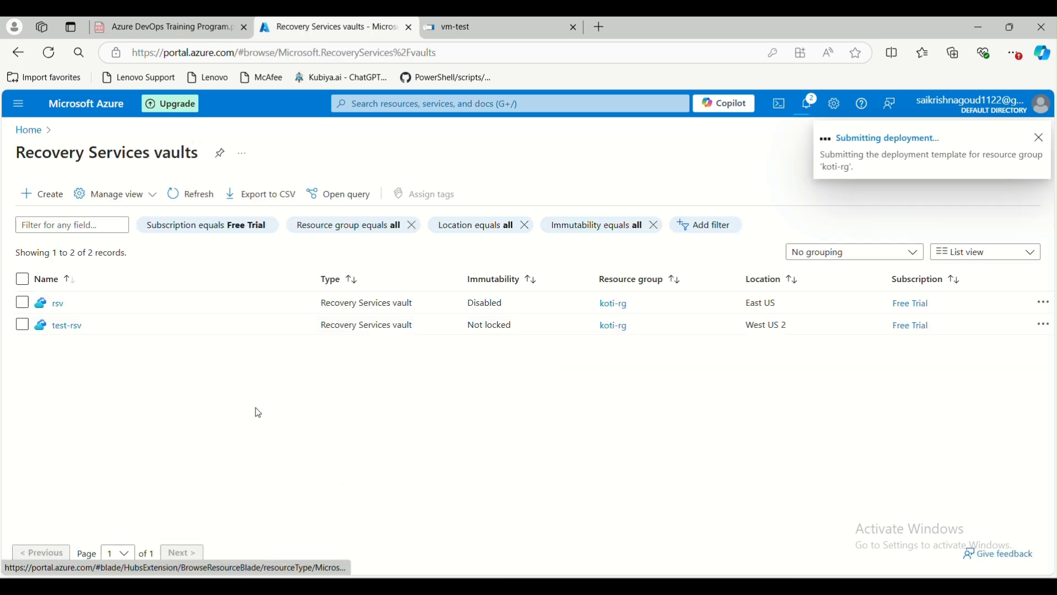
left_click(57, 327)
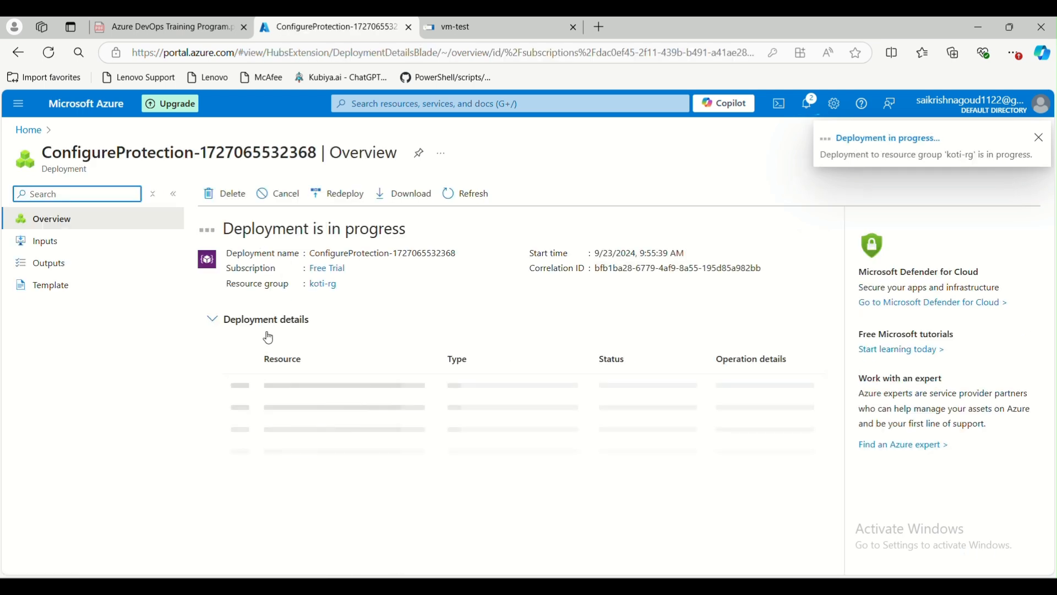
left_click(27, 130)
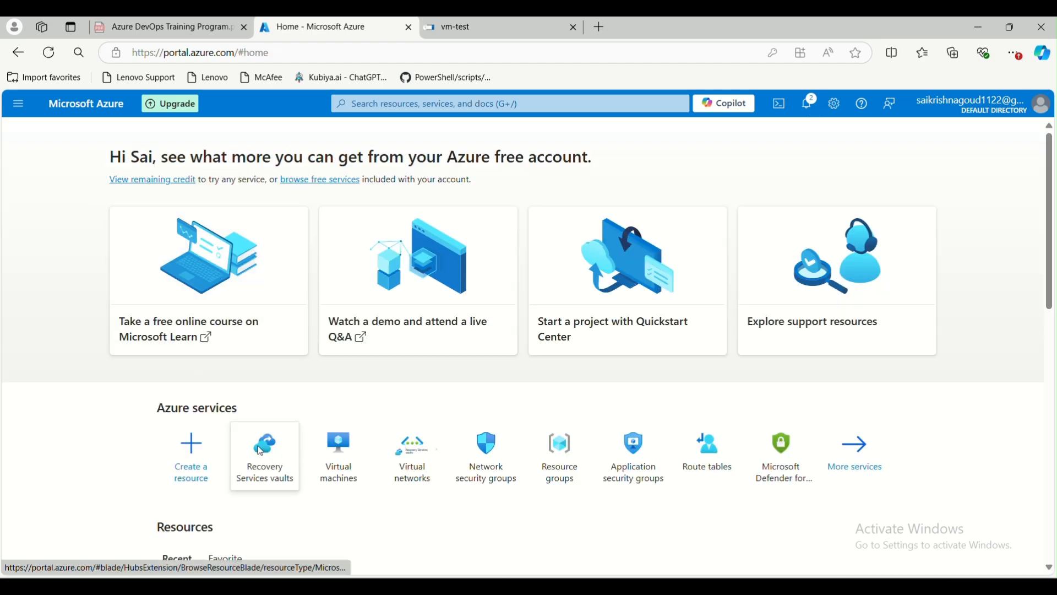
left_click(261, 453)
left_click(52, 304)
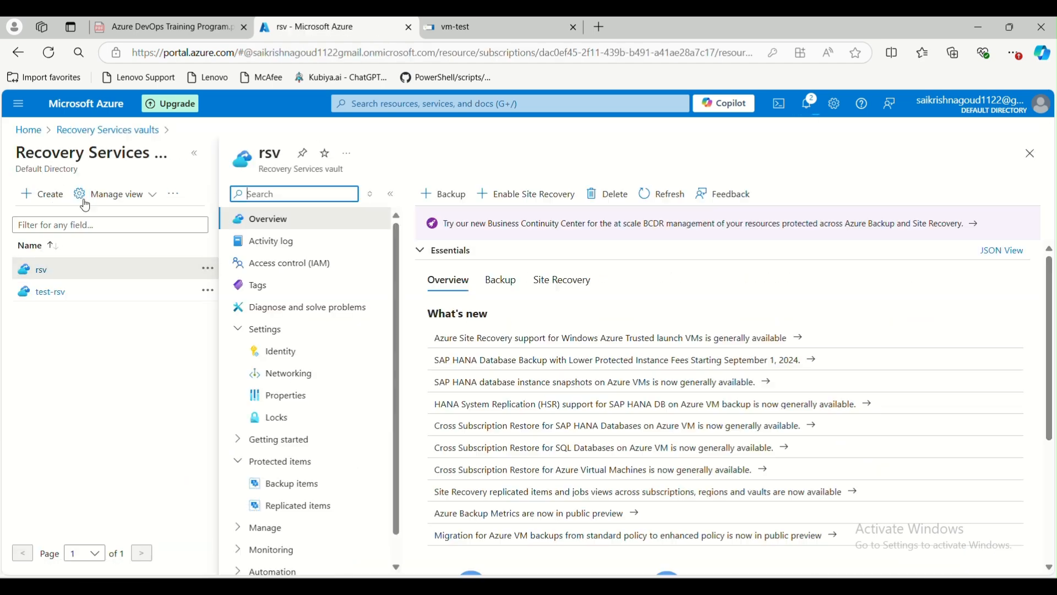
left_click(50, 292)
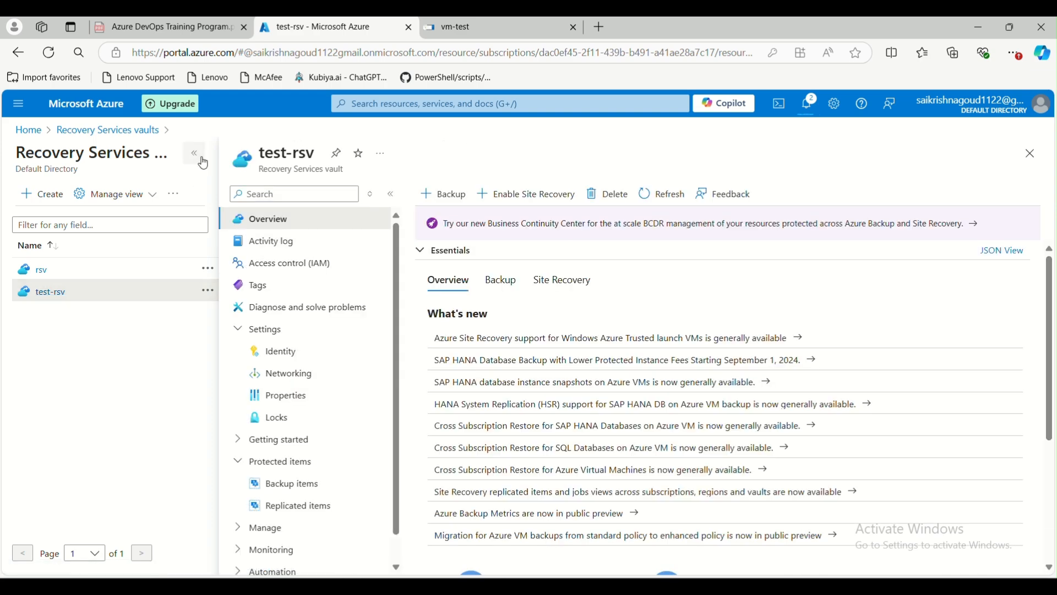
left_click(194, 154)
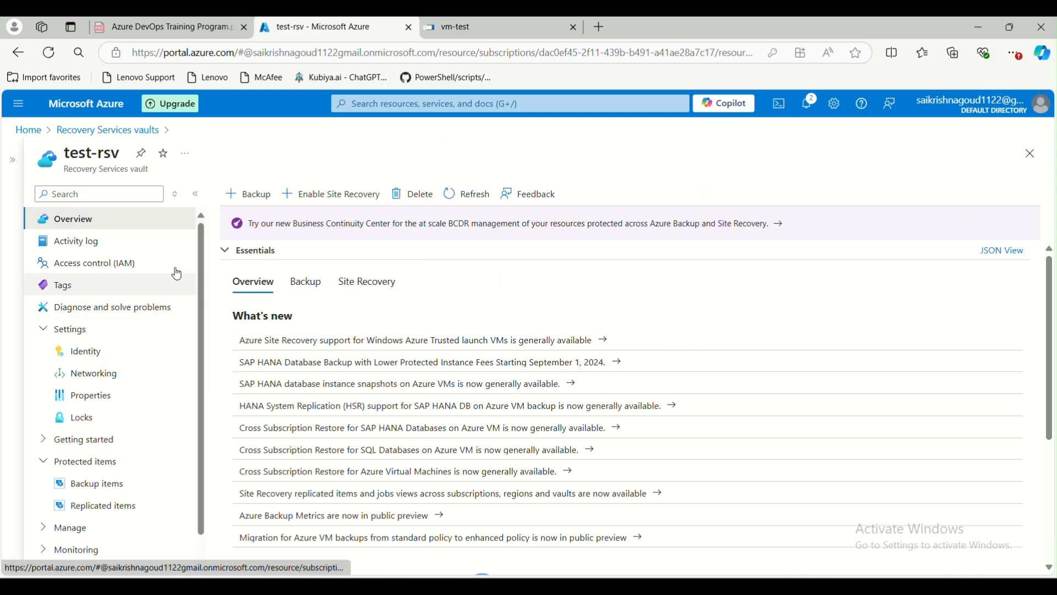
Pick Virtual machine as test-rsv's backup workload, review the Enhanced policy, then return to Backup Goal.
left_click(262, 202)
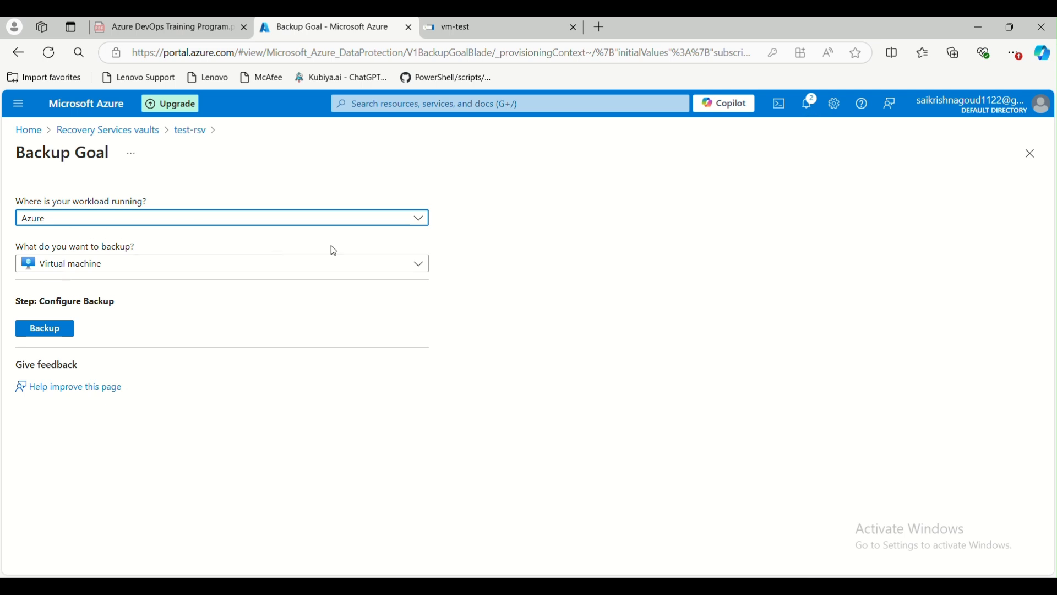
left_click(416, 270)
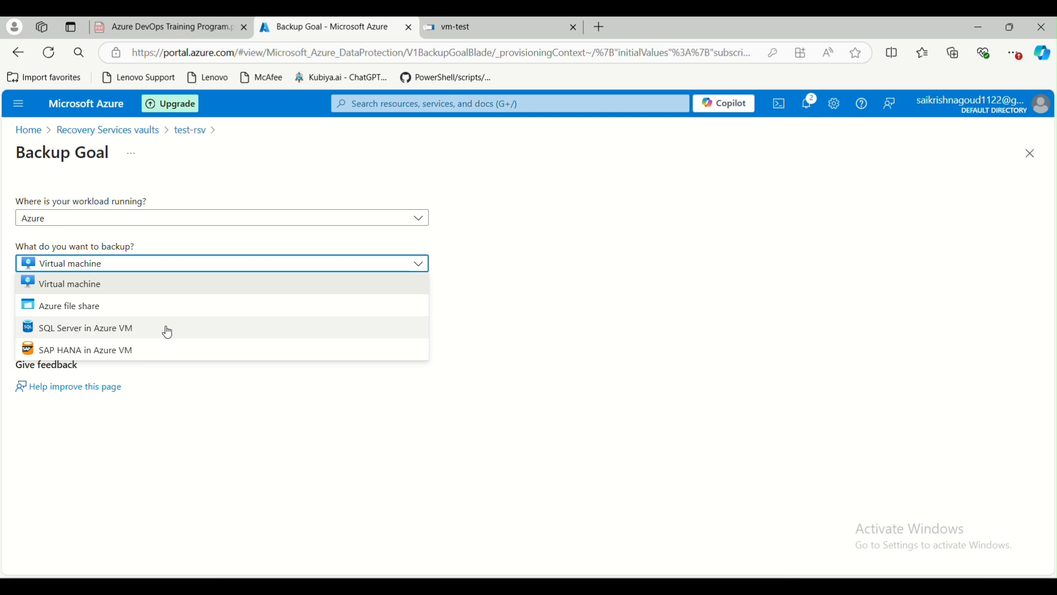
left_click(81, 285)
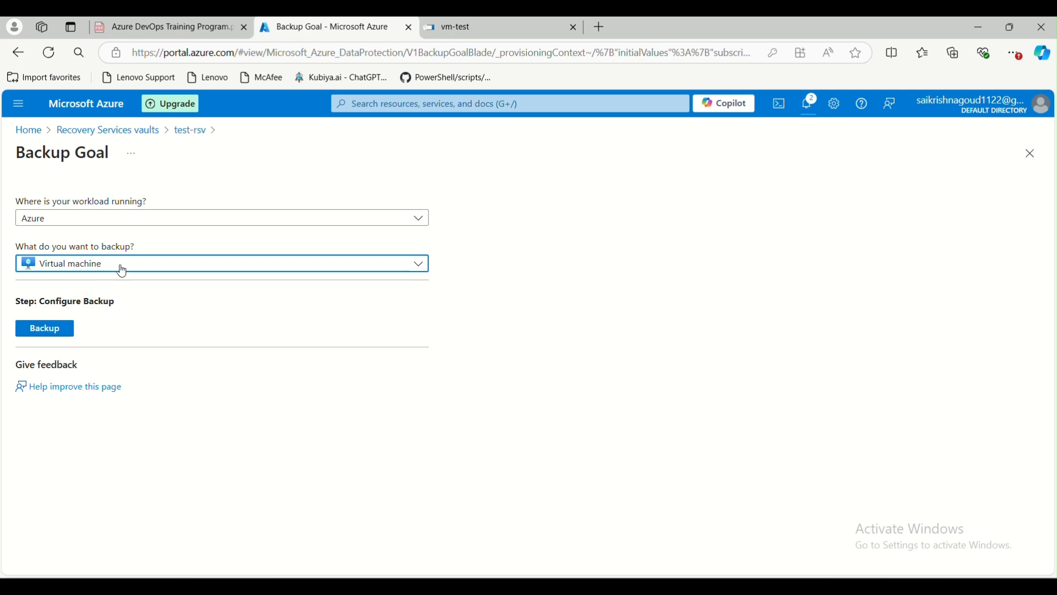
left_click(45, 330)
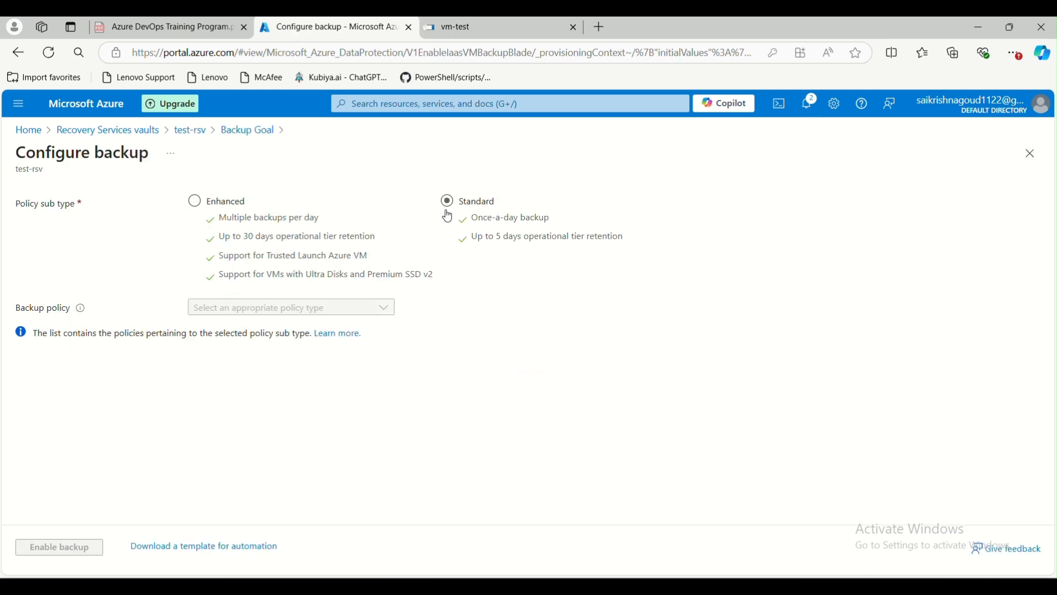
left_click(197, 209)
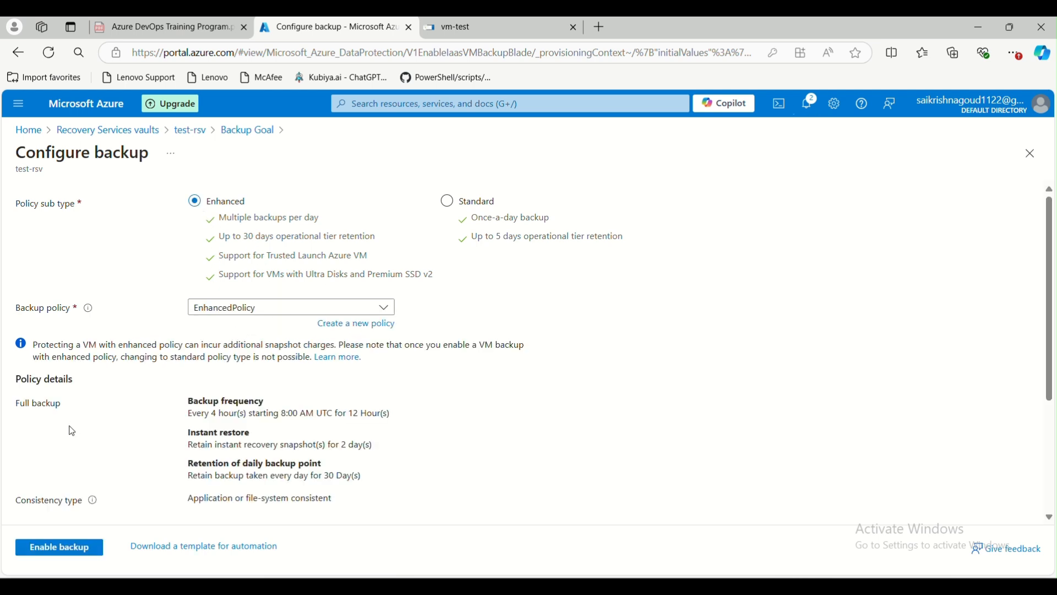
scroll(71, 427, "down", 3)
scroll(143, 450, "down", 1)
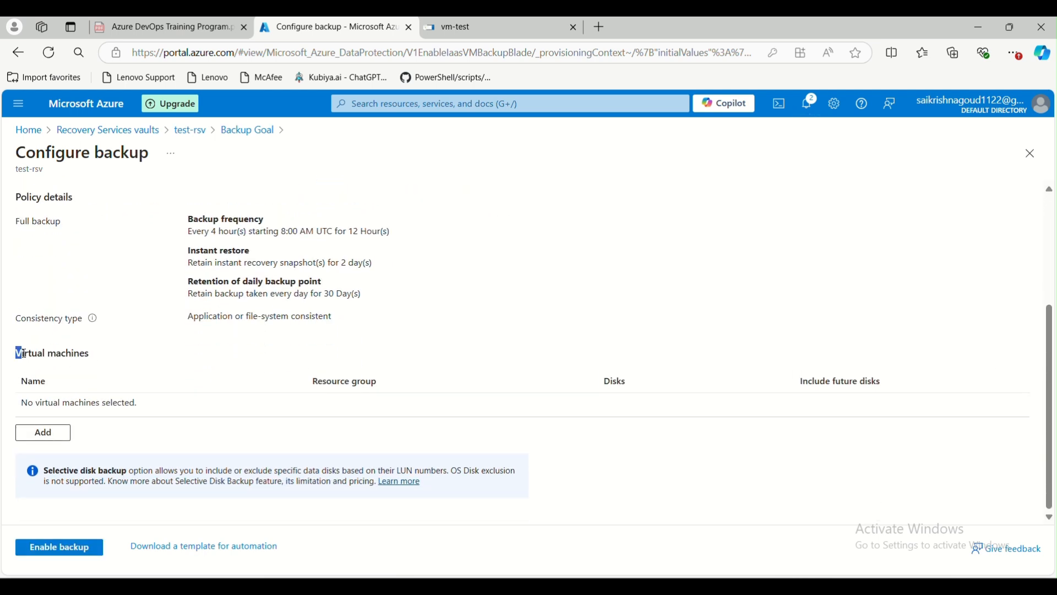
left_click_drag(23, 354, 97, 355)
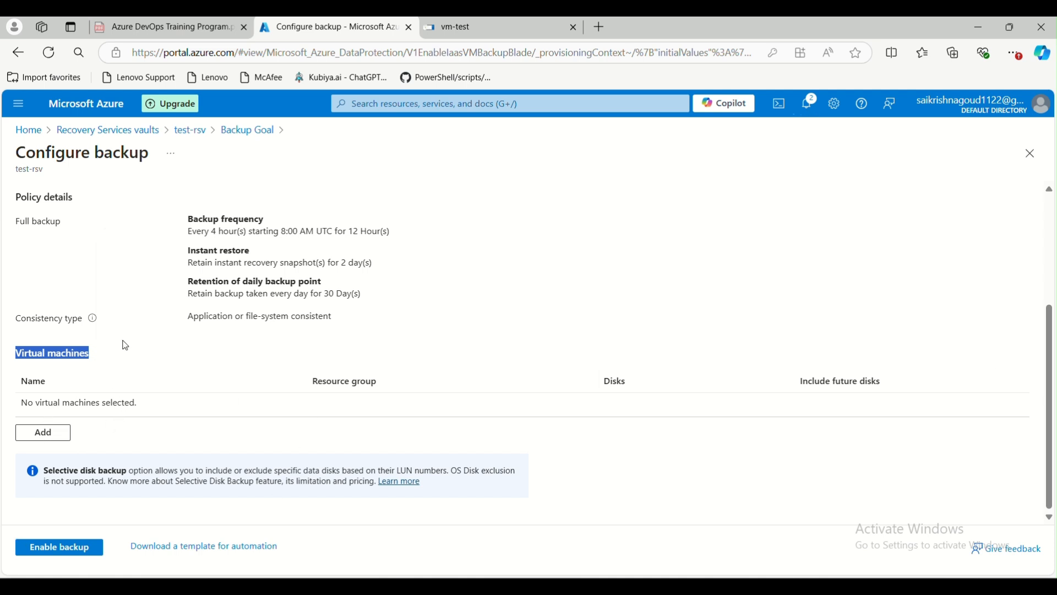
left_click(241, 134)
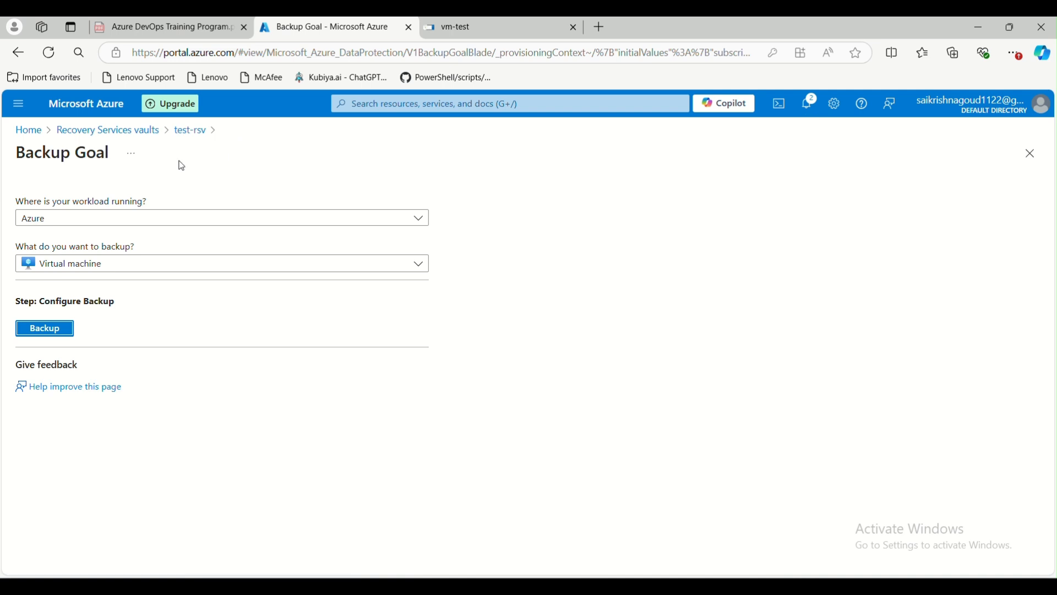
Browse test-rsv's Site Recovery and Backup pages, then open Backup items showing one Azure VM.
left_click(188, 131)
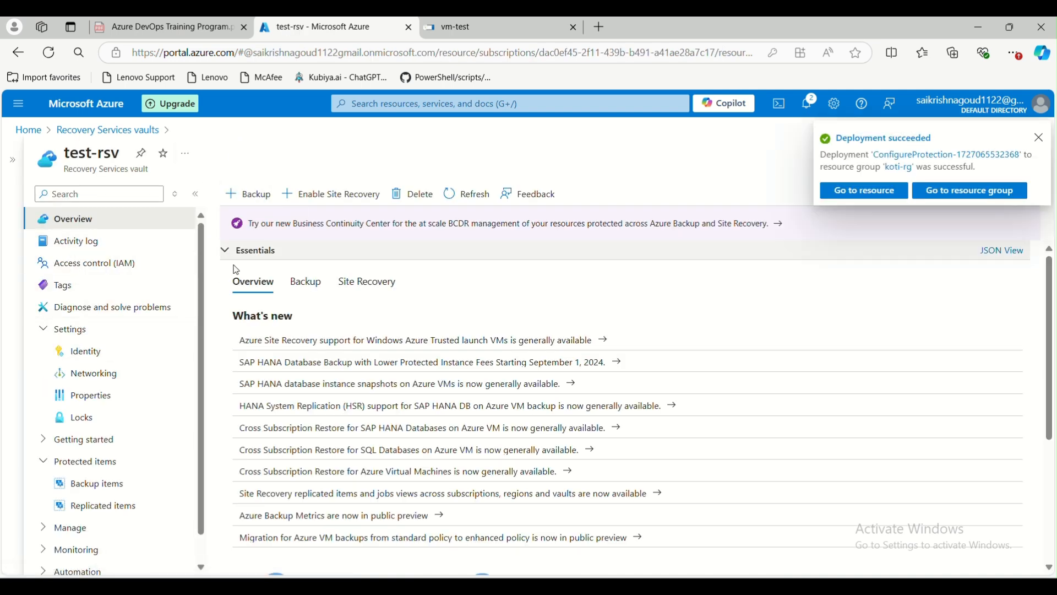
left_click(340, 196)
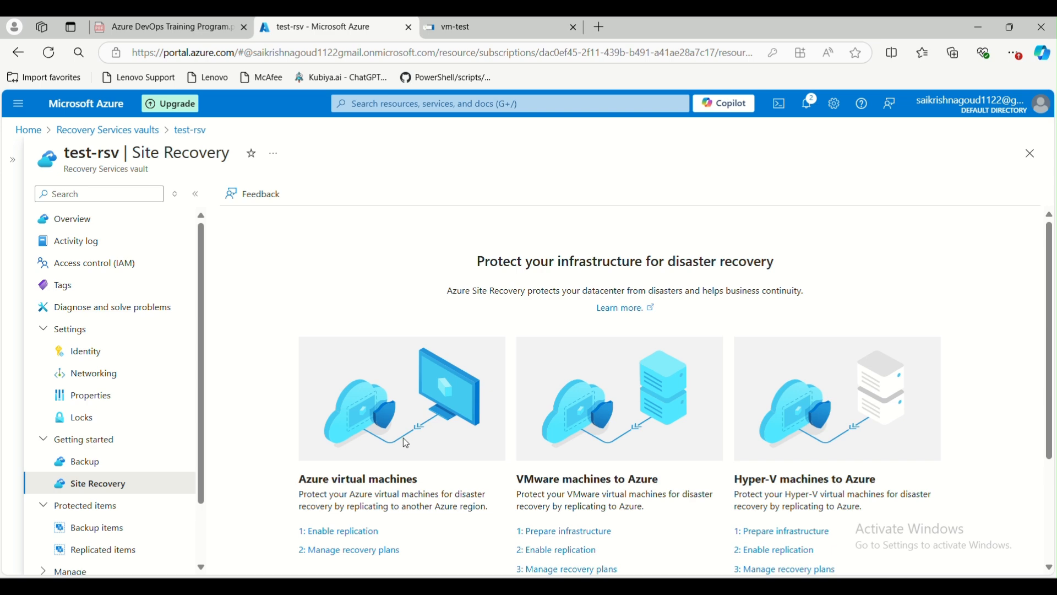
scroll(411, 435, "down", 3)
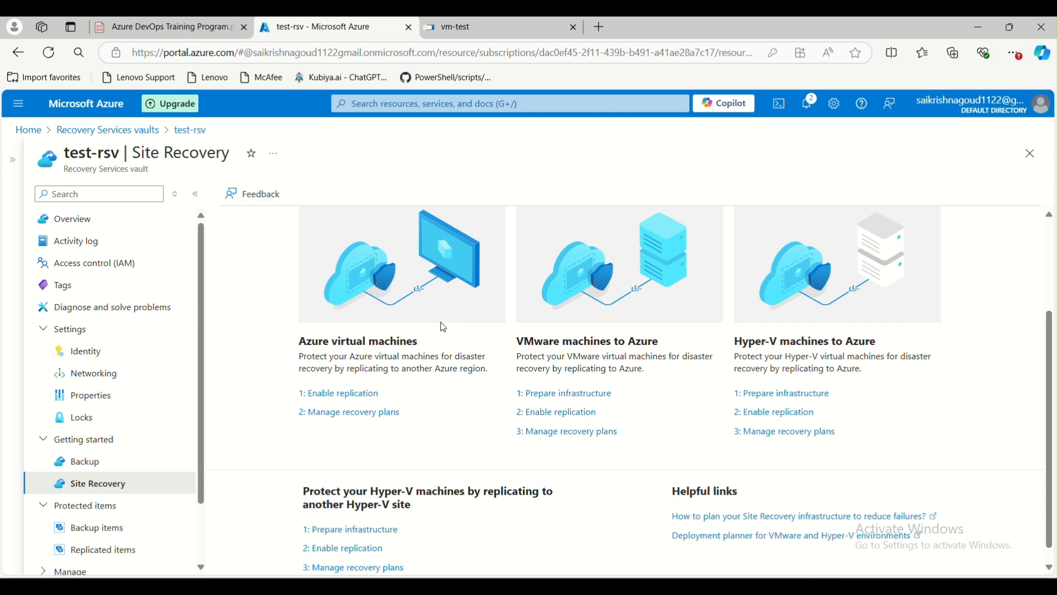
scroll(453, 327, "up", 2)
left_click(128, 461)
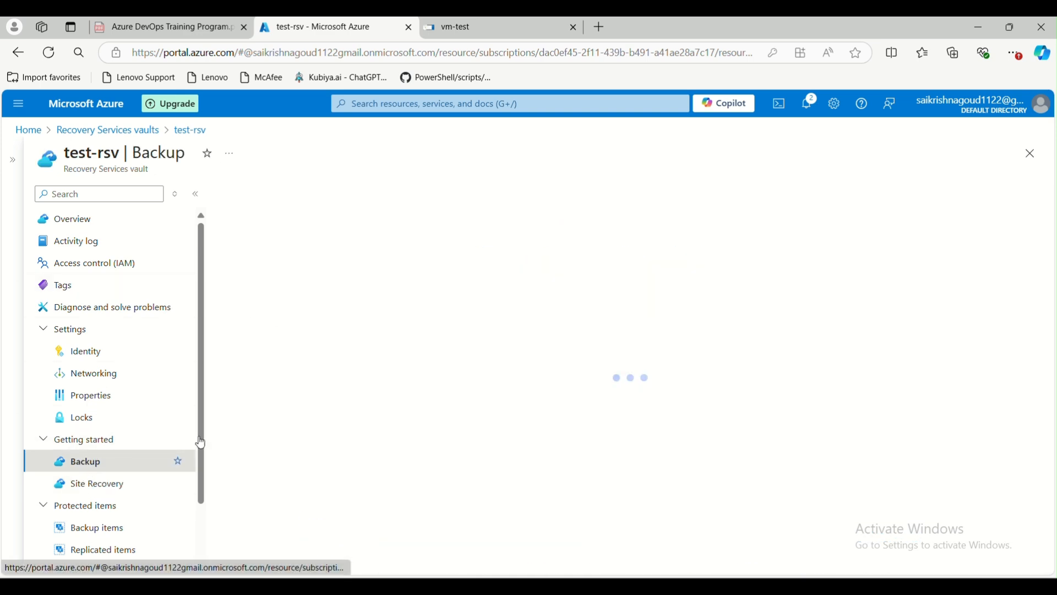
scroll(106, 431, "down", 2)
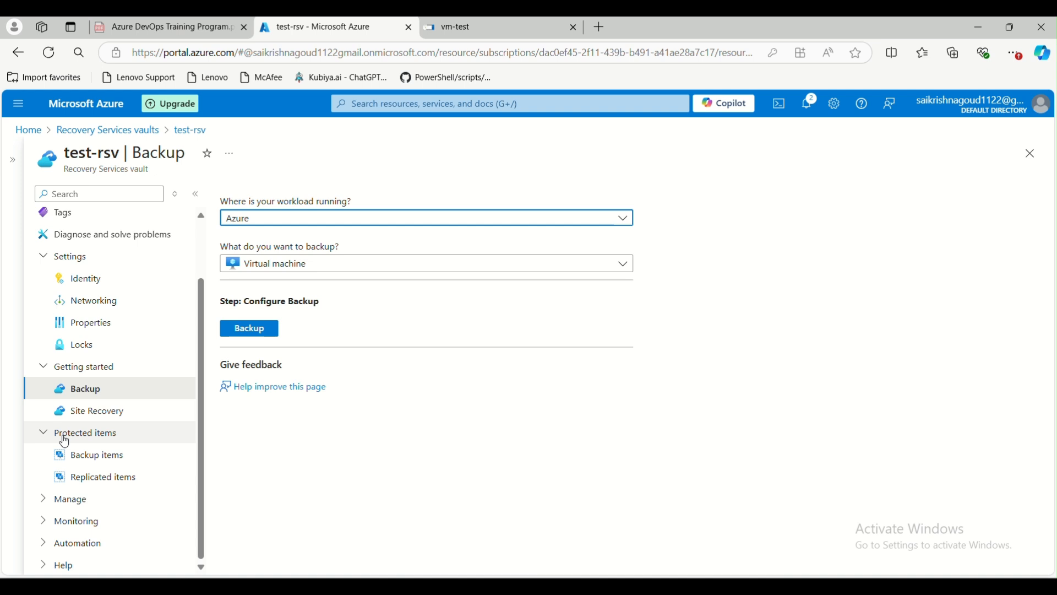
left_click(105, 459)
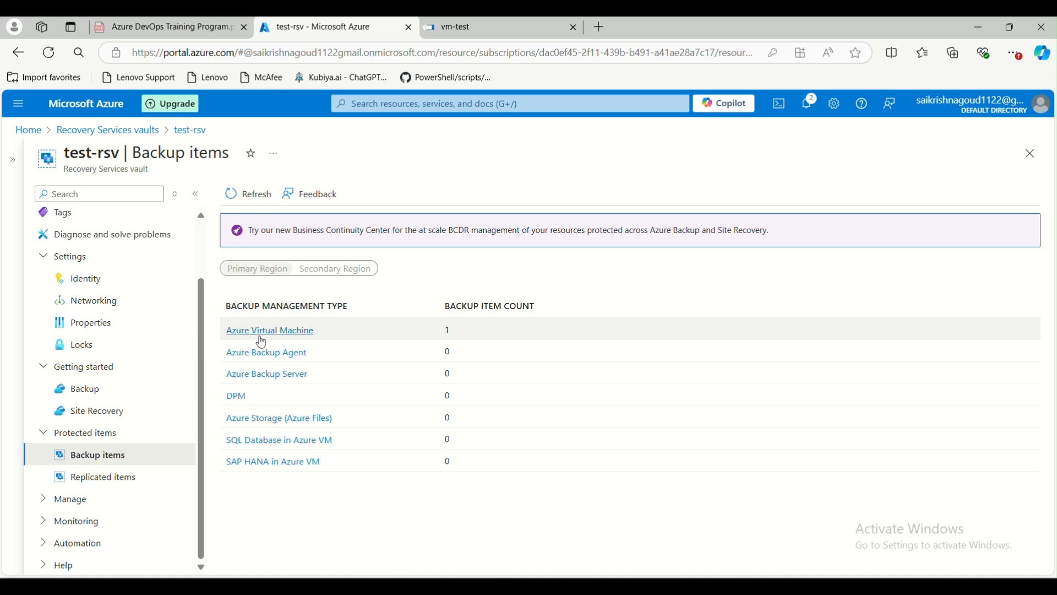
List the Azure Virtual Machine backup items and check vm-test's passed pre-check and pending initial backup.
double_click(451, 330)
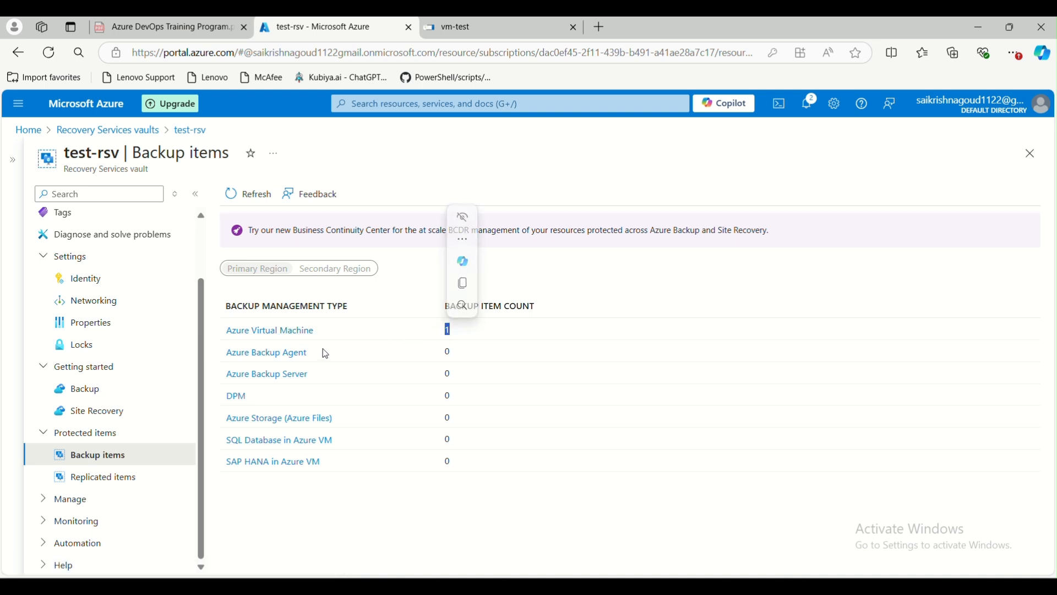
left_click(295, 332)
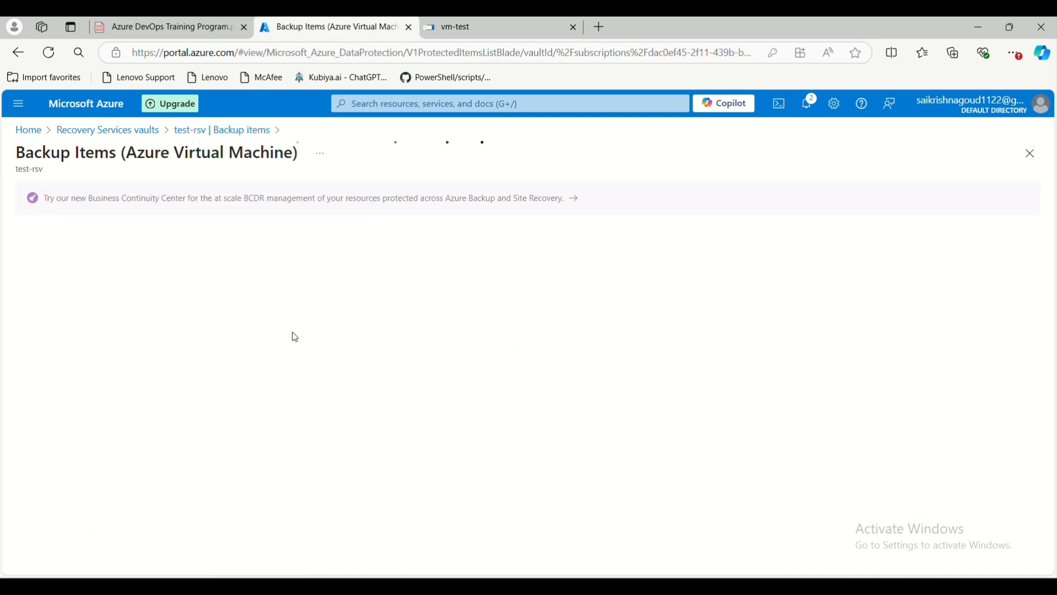
double_click(379, 360)
left_click_drag(677, 361, 595, 363)
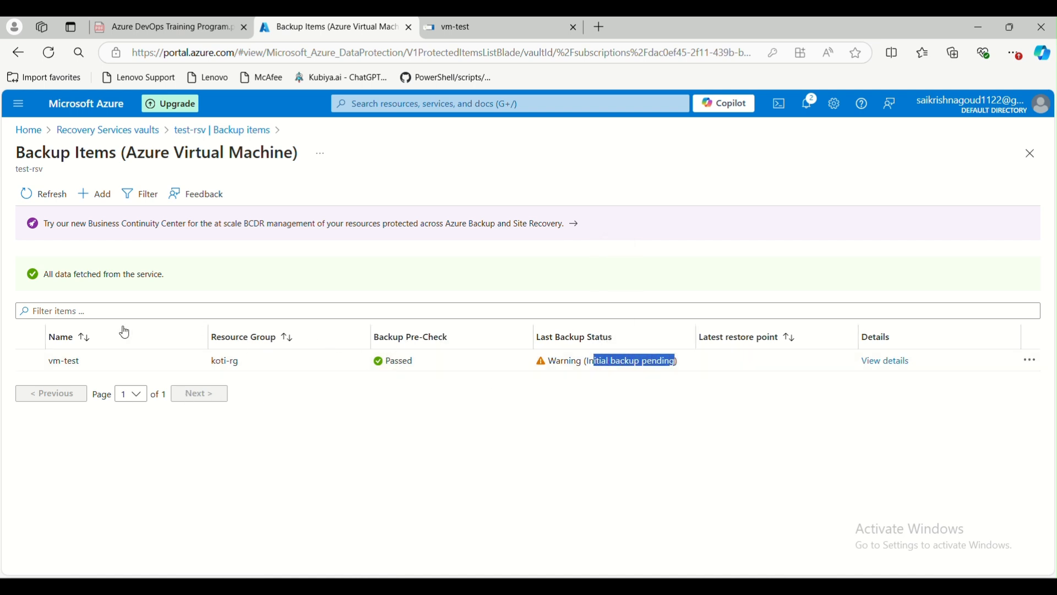
left_click(819, 401)
Open Stop backup for vm-test, then back out without stopping and leave the backup items.
left_click(1034, 363)
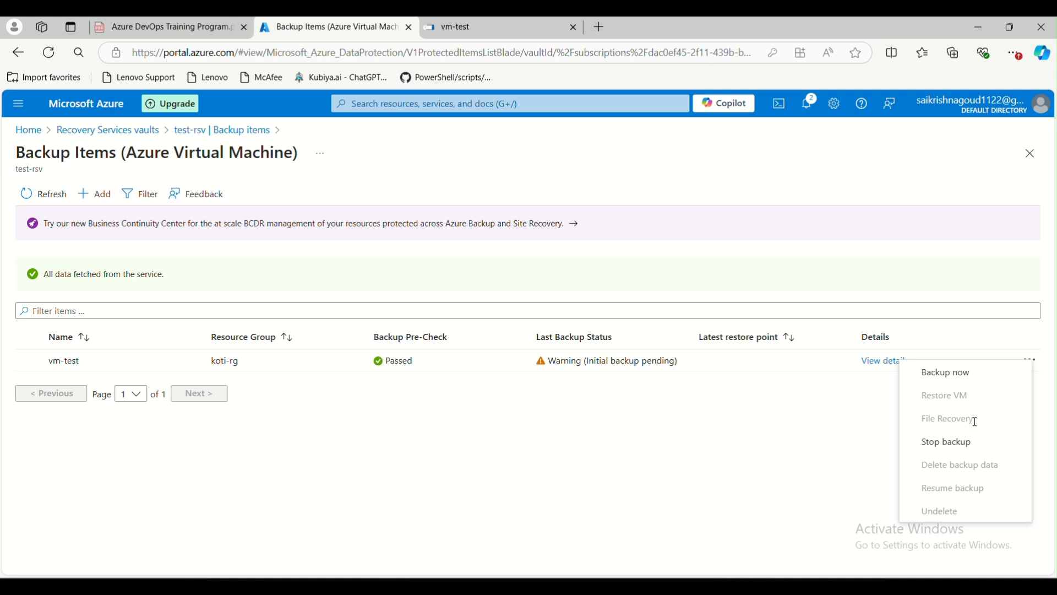
left_click(924, 441)
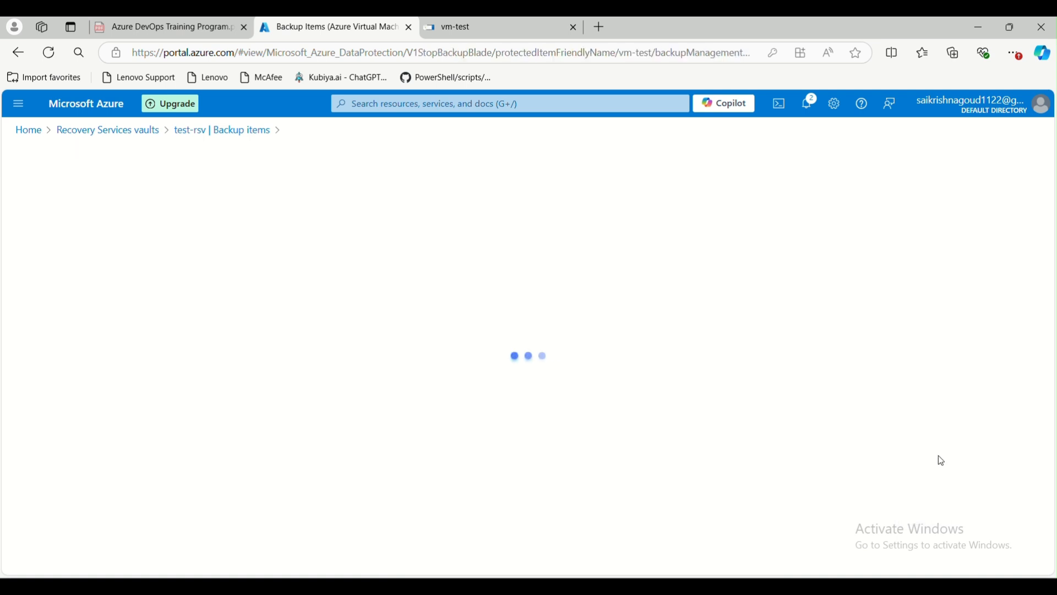
left_click(363, 130)
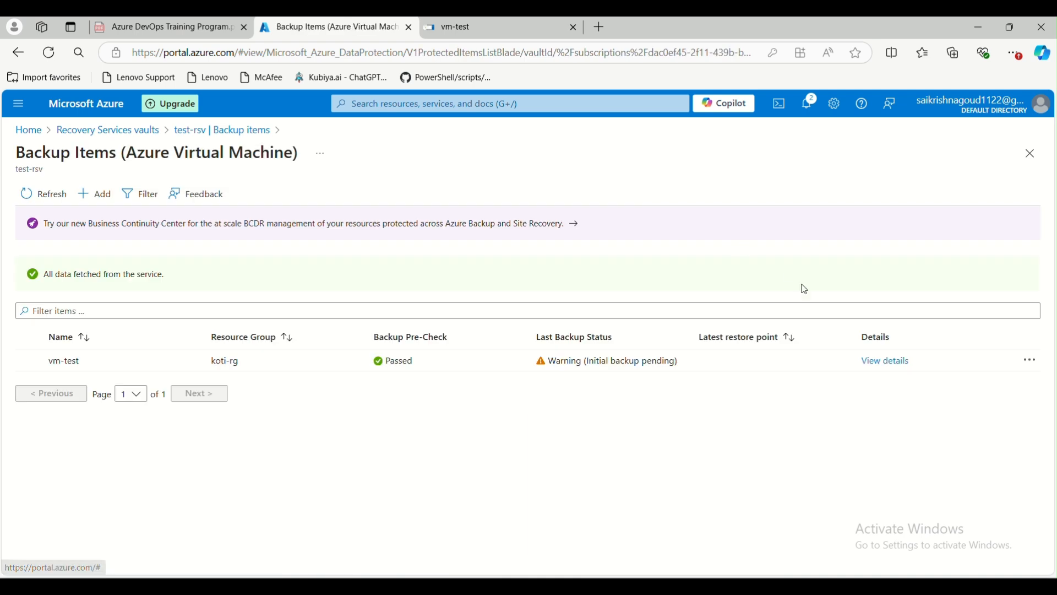
left_click(1033, 361)
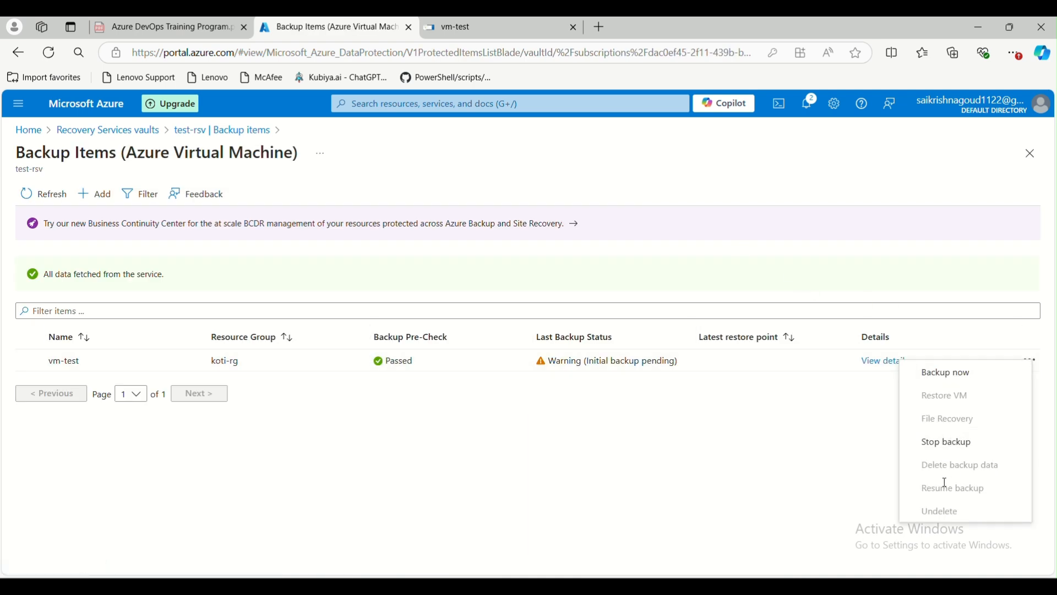
left_click(341, 490)
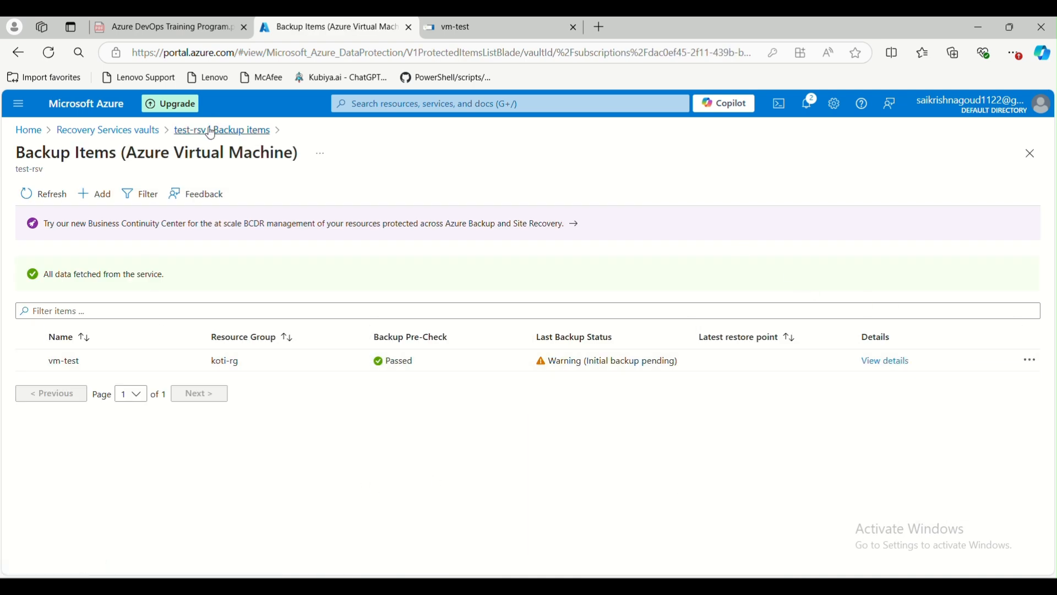
left_click(231, 130)
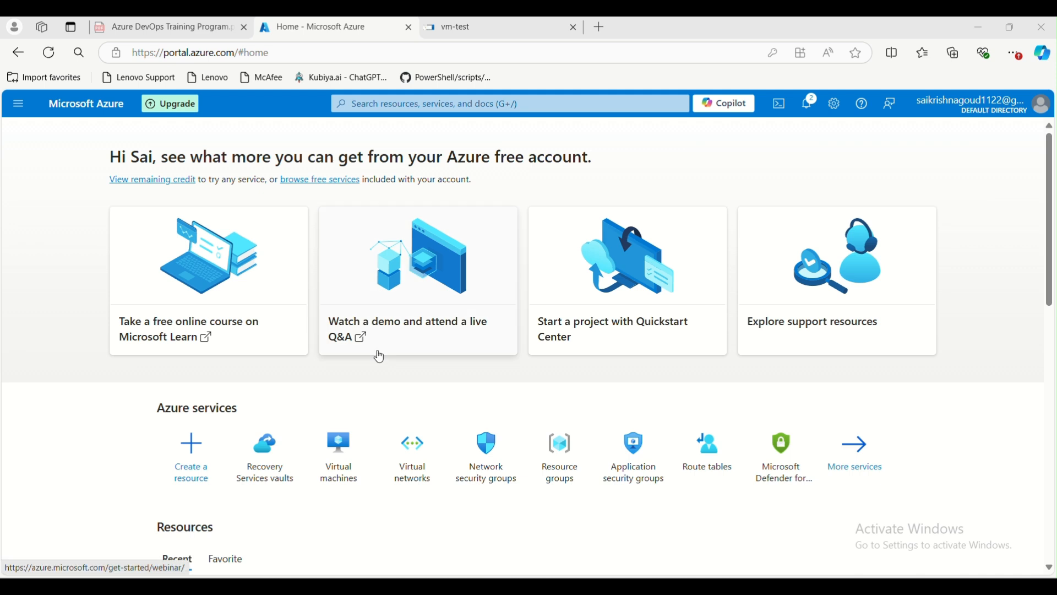
Open vm-test and check its Standard B1s size of 1 vcpu and 1 GiB memory.
left_click(338, 466)
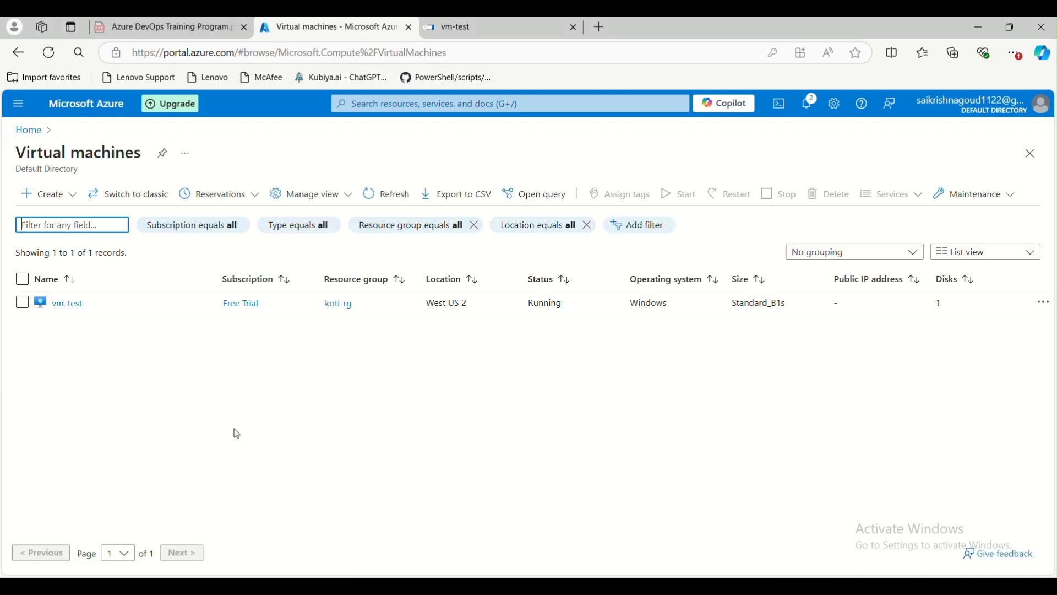
left_click(72, 303)
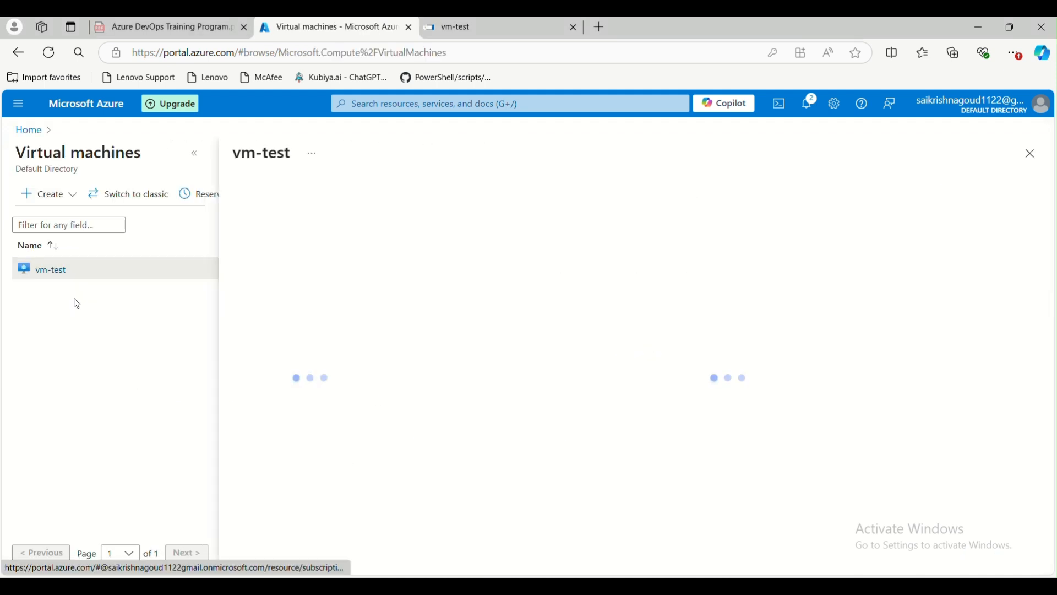
left_click(194, 153)
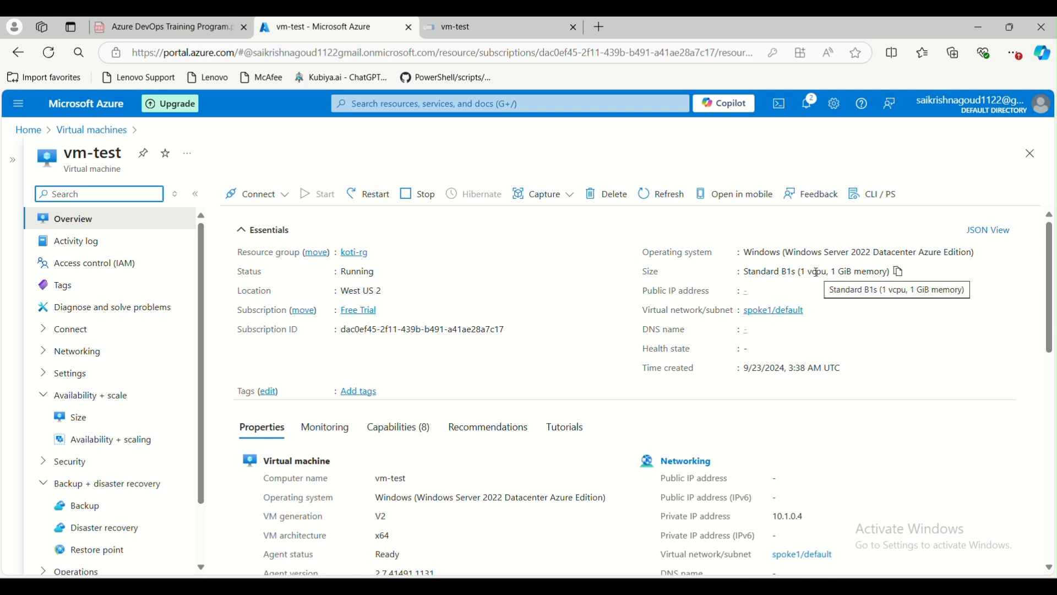
left_click_drag(801, 273, 890, 277)
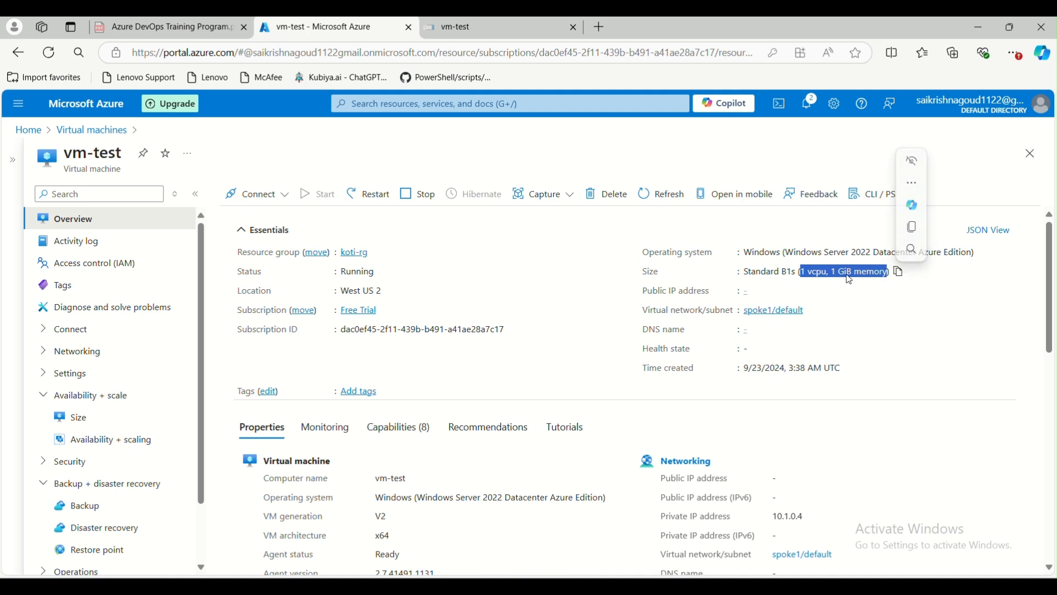
left_click(808, 280)
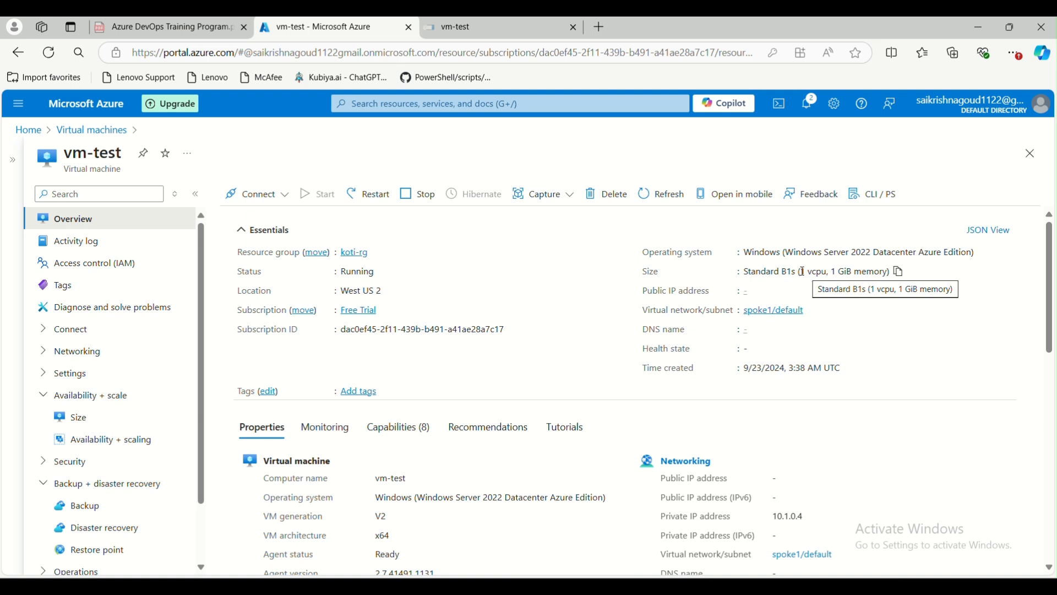
left_click_drag(803, 272, 829, 273)
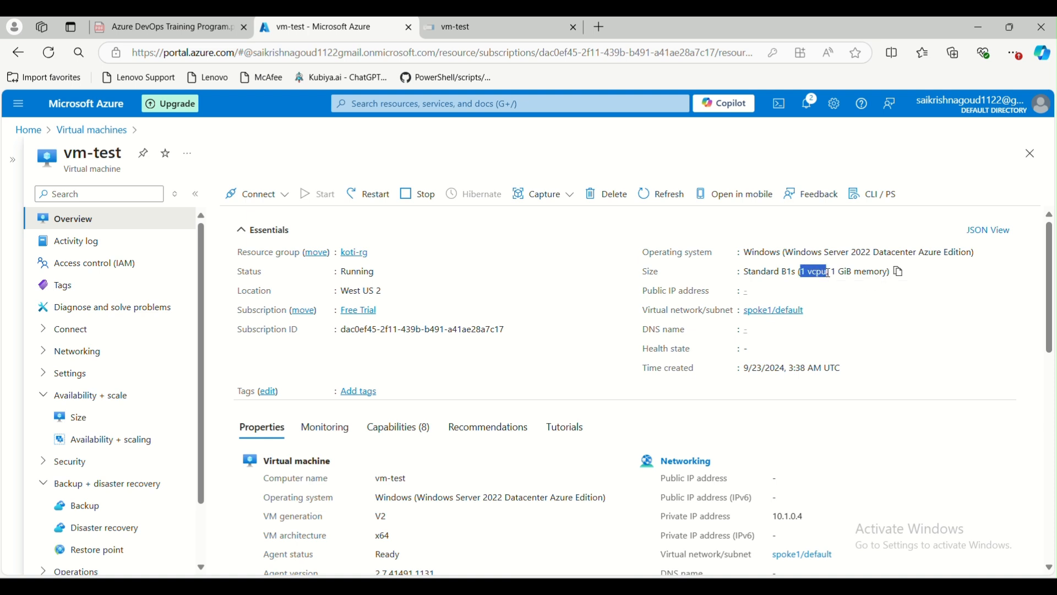
left_click_drag(834, 273, 795, 274)
left_click(831, 285)
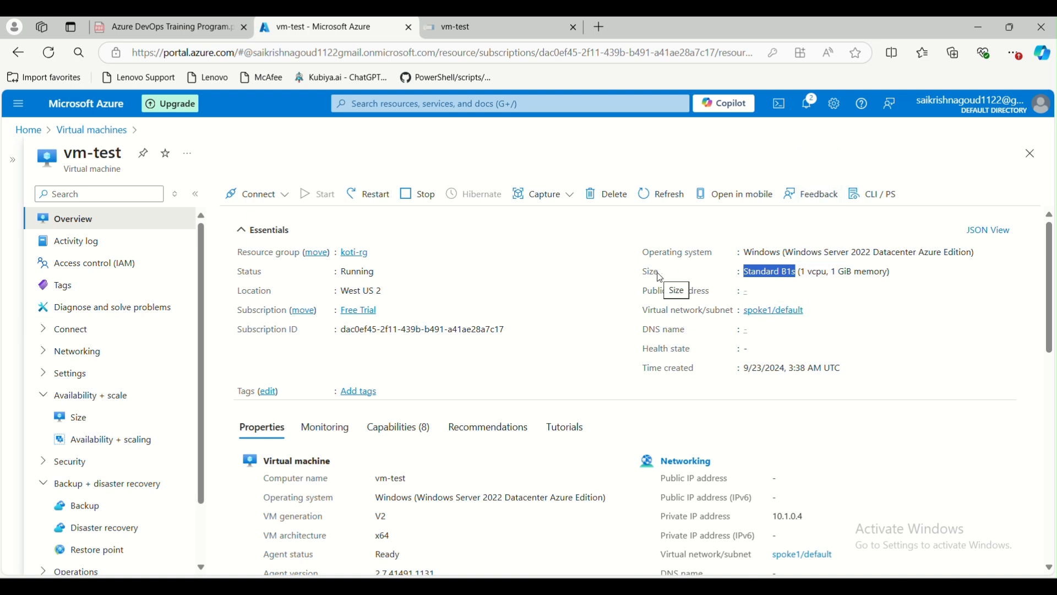
Stop the vm-test virtual machine, confirming the prompt.
left_click(432, 204)
key("Return")
scroll(66, 369, "down", 1)
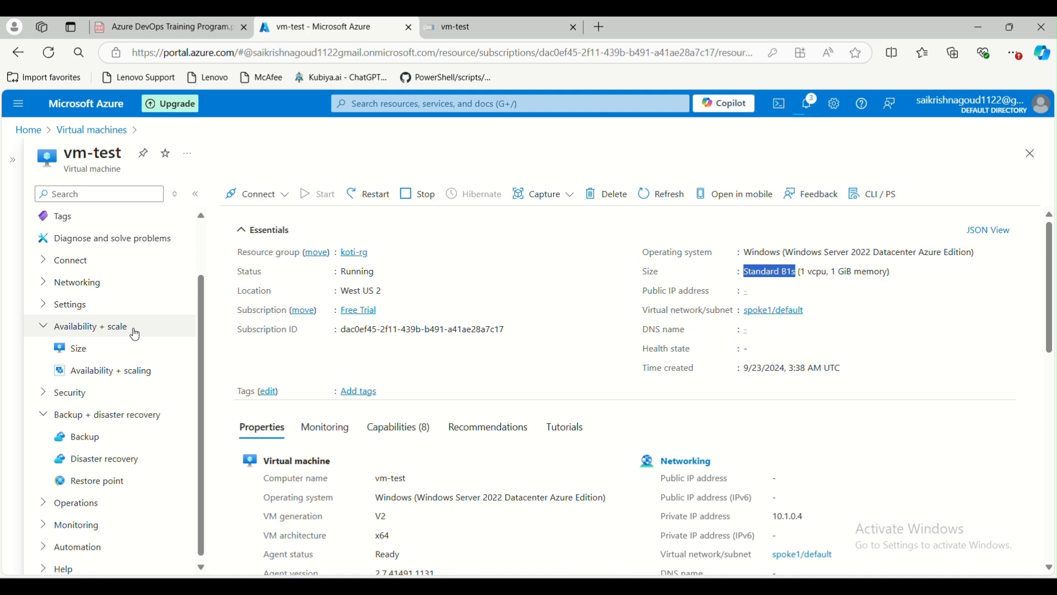
Open vm-test's Size page and select the B2s size.
left_click(78, 353)
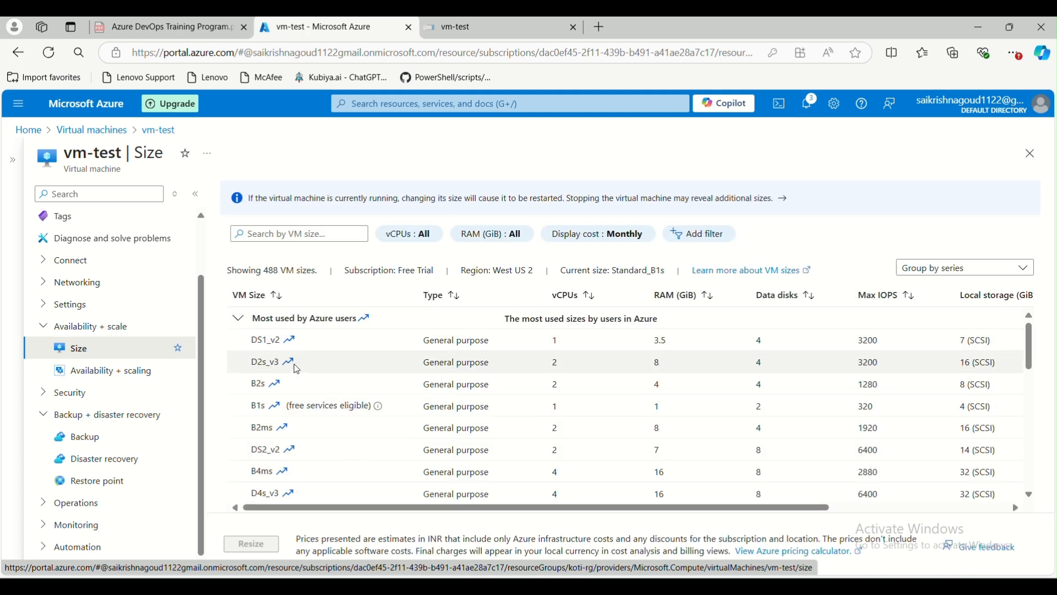
scroll(297, 369, "down", 3)
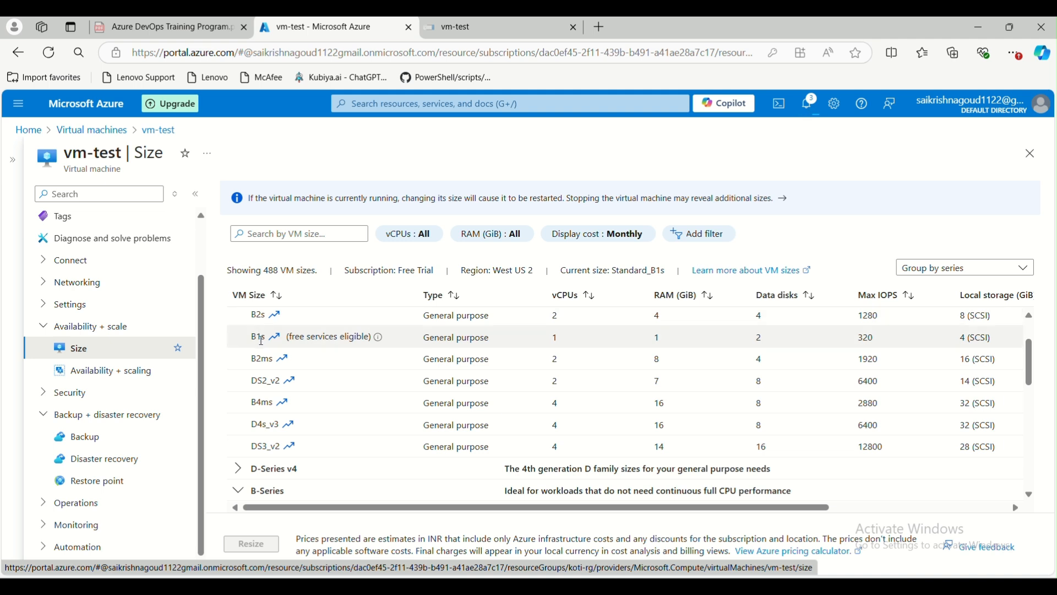
left_click(263, 317)
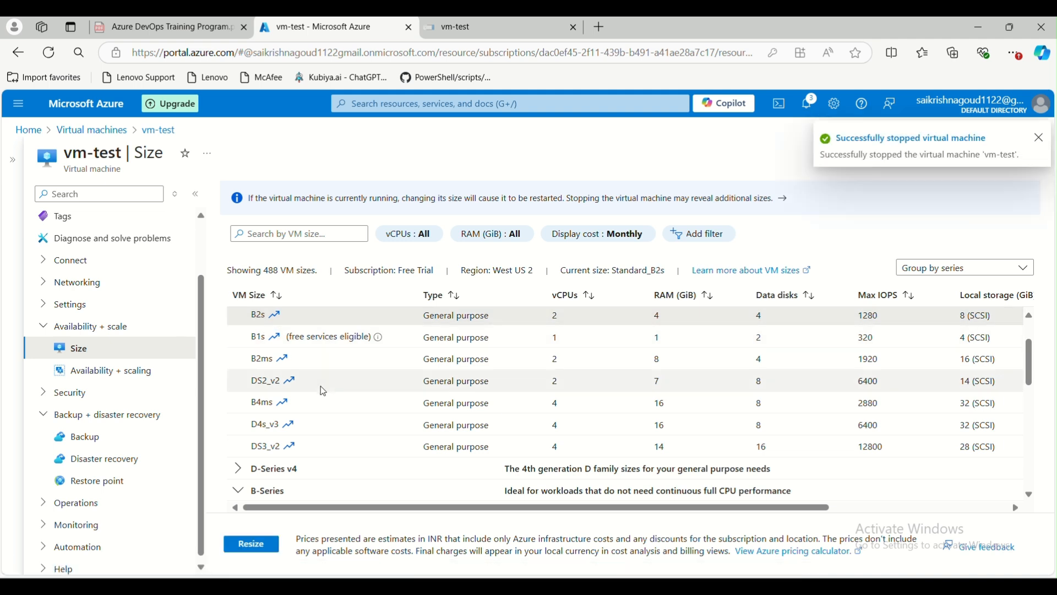
scroll(324, 391, "down", 3)
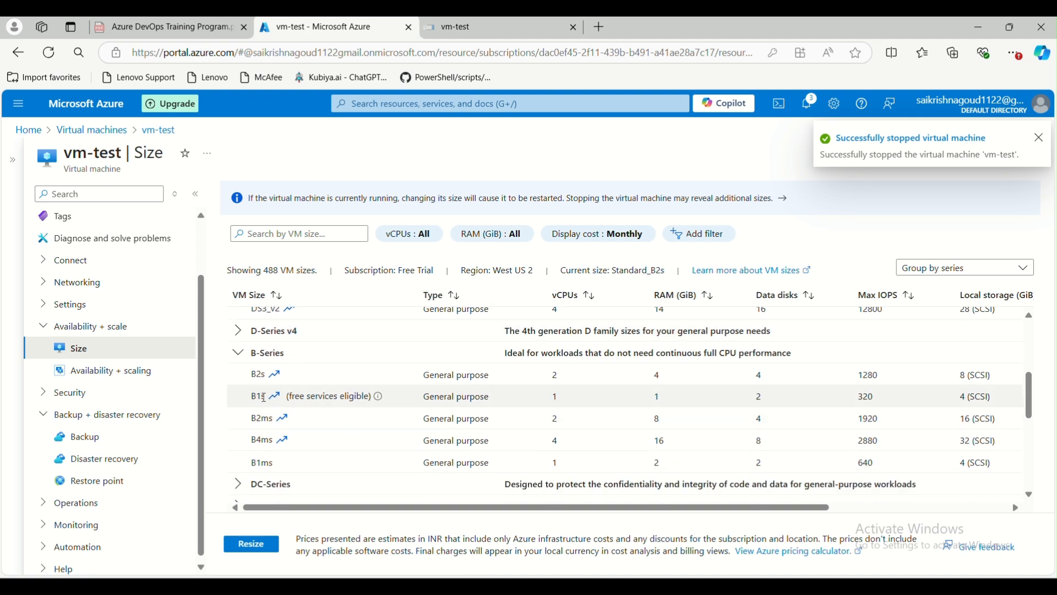
scroll(264, 397, "down", 3)
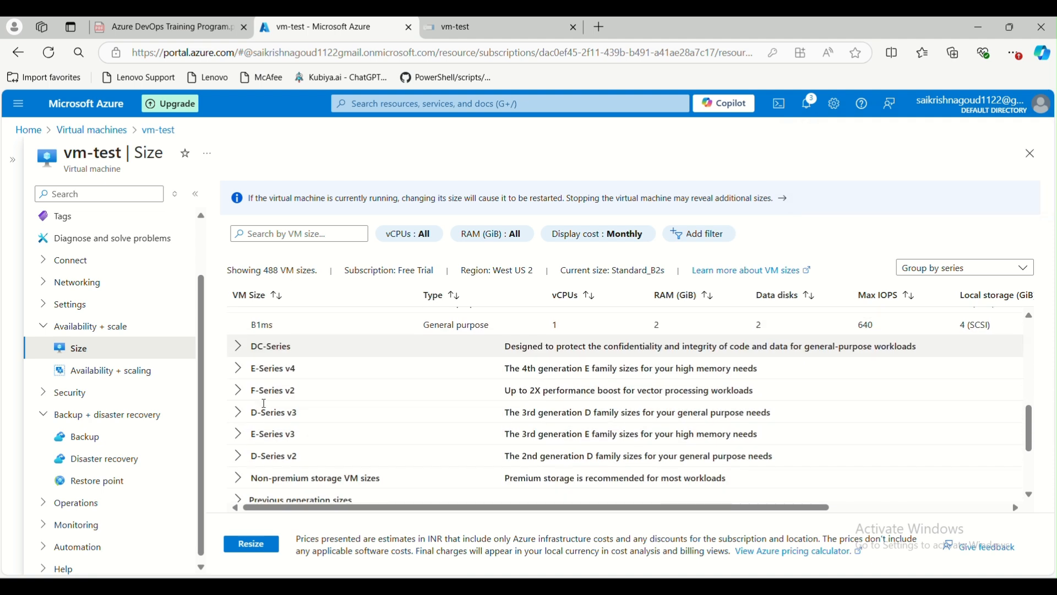
Browse the DC-Series and E-Series v4 groups, then resize vm-test to B2s (2 vCPUs).
left_click(240, 352)
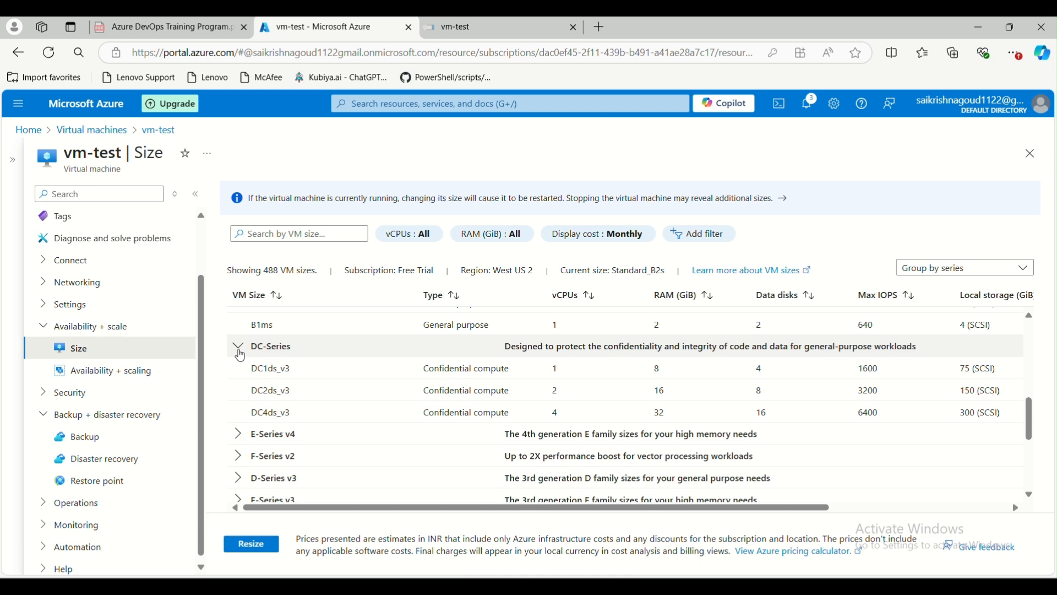
left_click(238, 436)
scroll(262, 426, "down", 3)
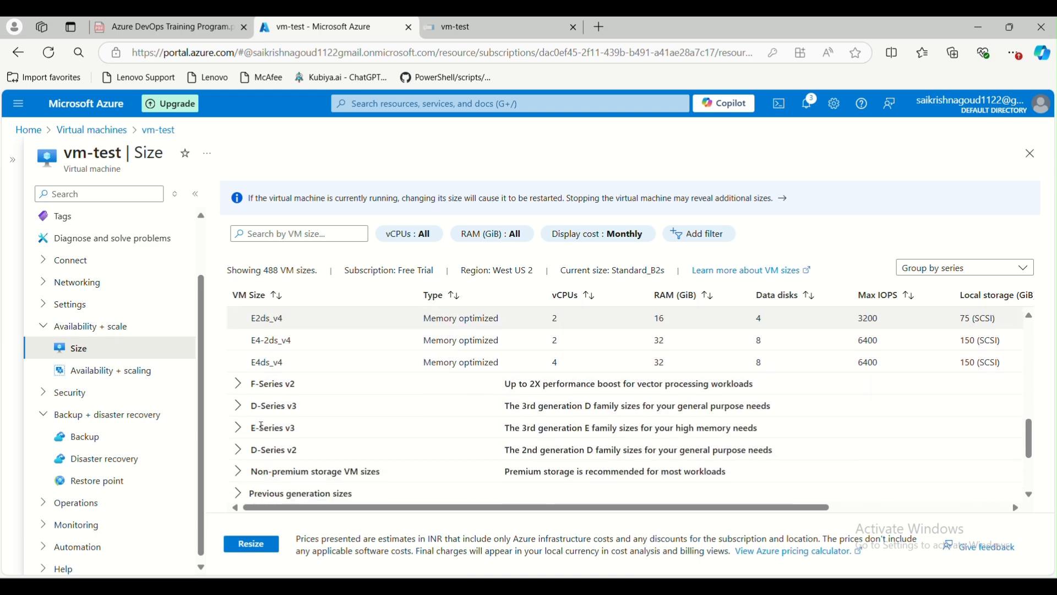
scroll(262, 425, "down", 2)
scroll(257, 420, "up", 3)
scroll(258, 420, "up", 8)
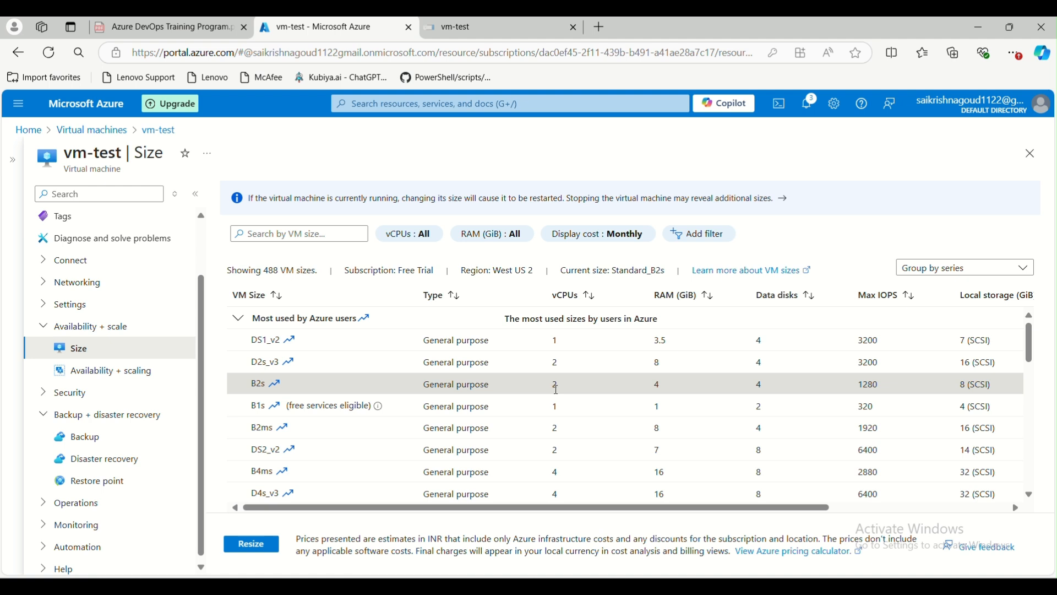
left_click_drag(551, 392, 572, 390)
left_click(656, 384)
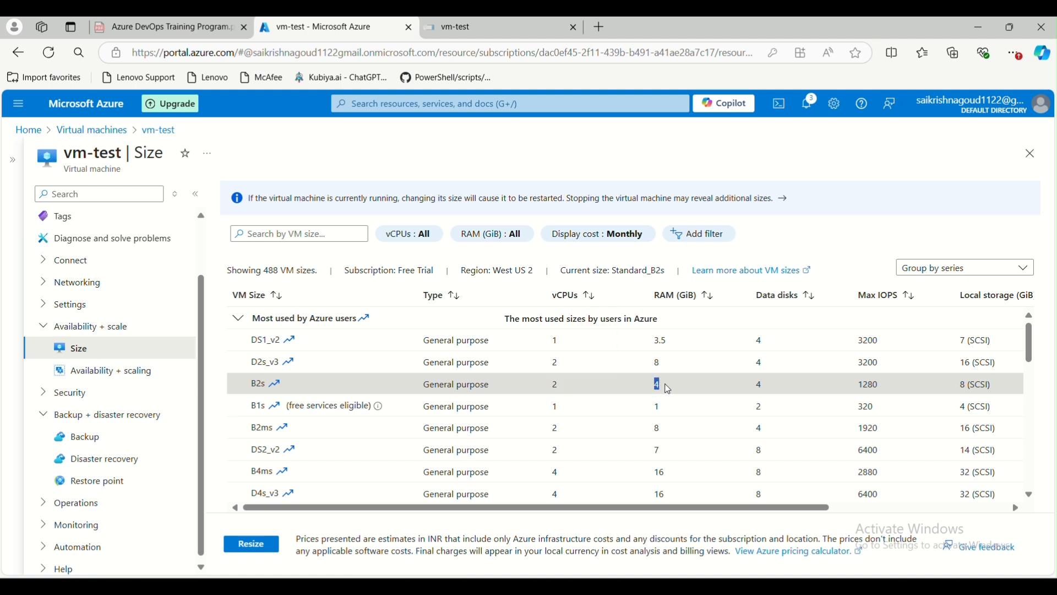
left_click(257, 548)
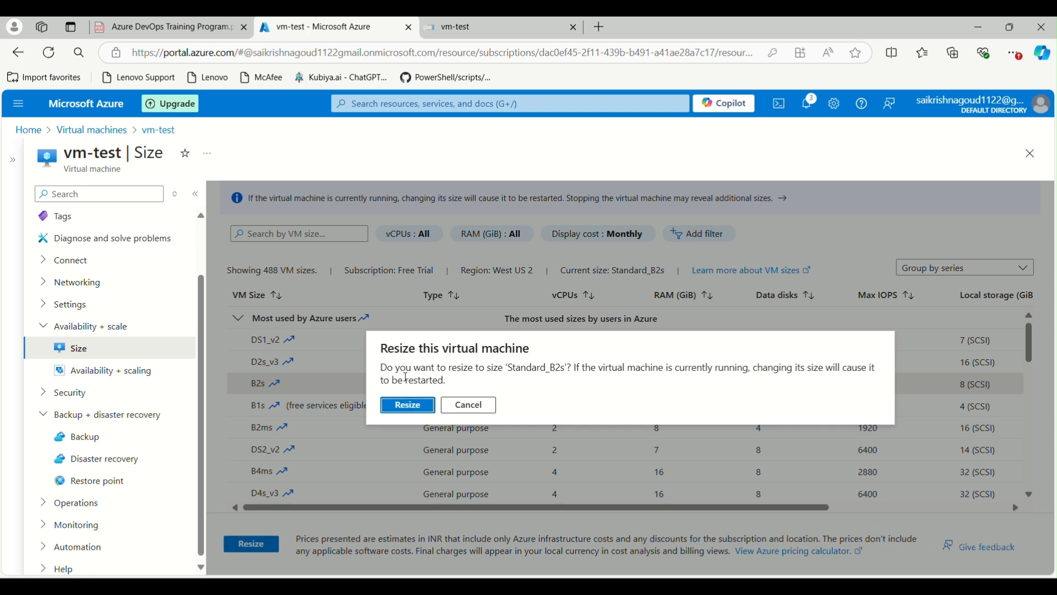
left_click(422, 411)
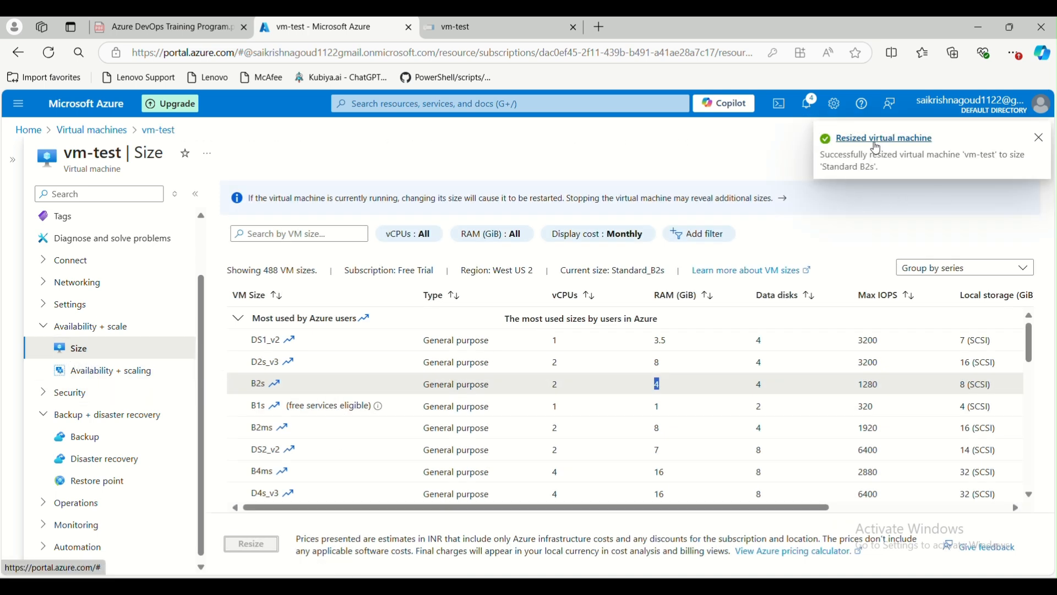
scroll(131, 334, "up", 2)
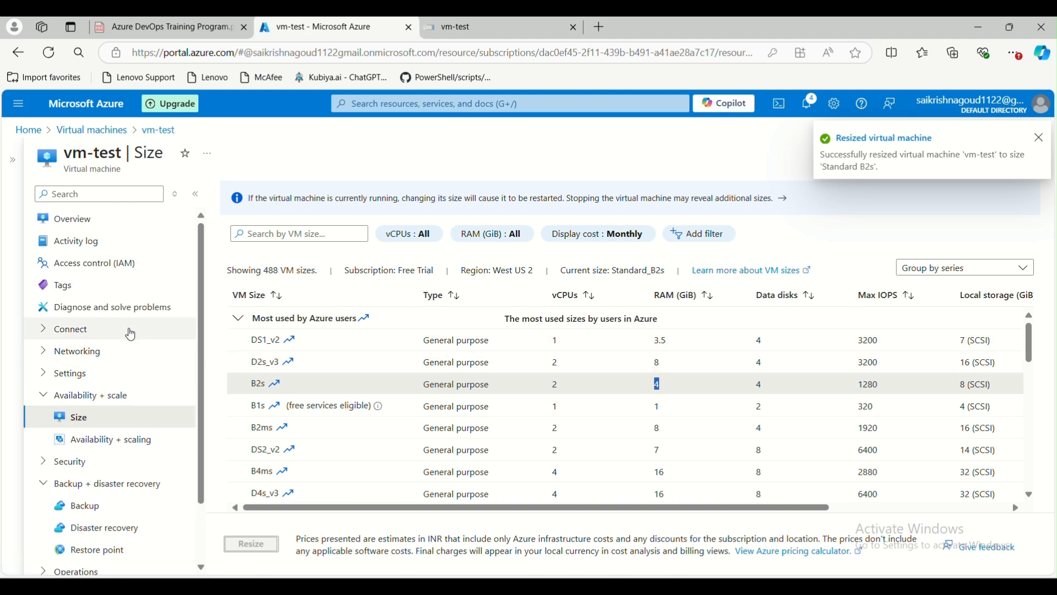
left_click(71, 219)
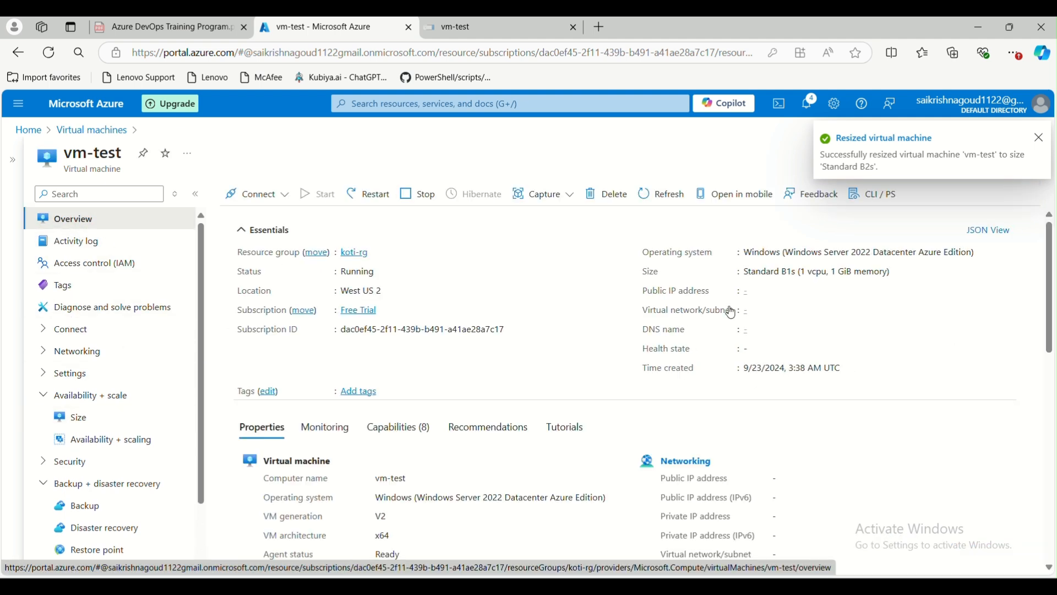
left_click(50, 53)
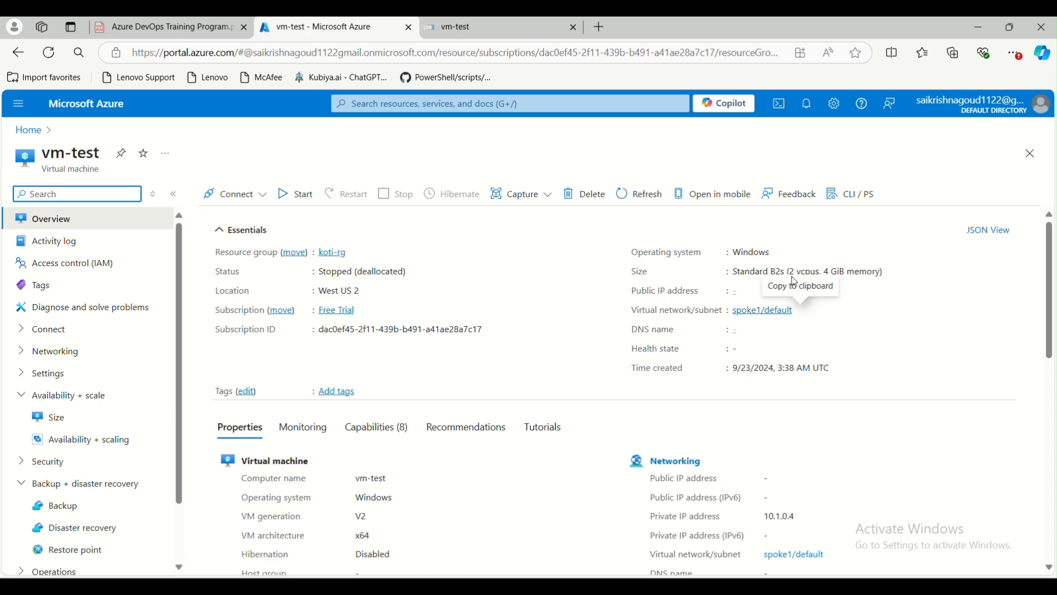
double_click(778, 272)
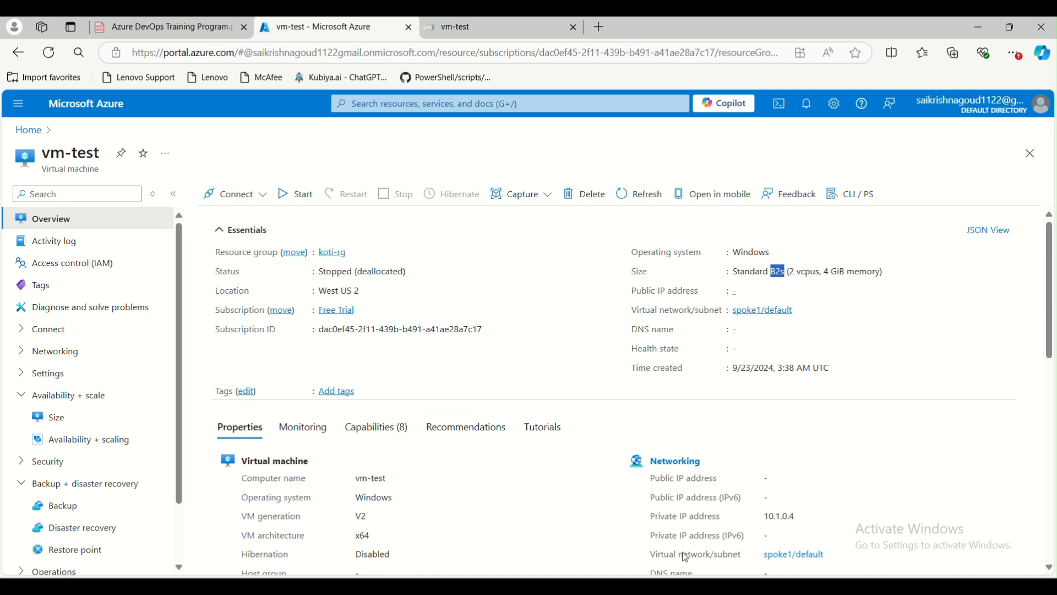
mouse_move(715, 586)
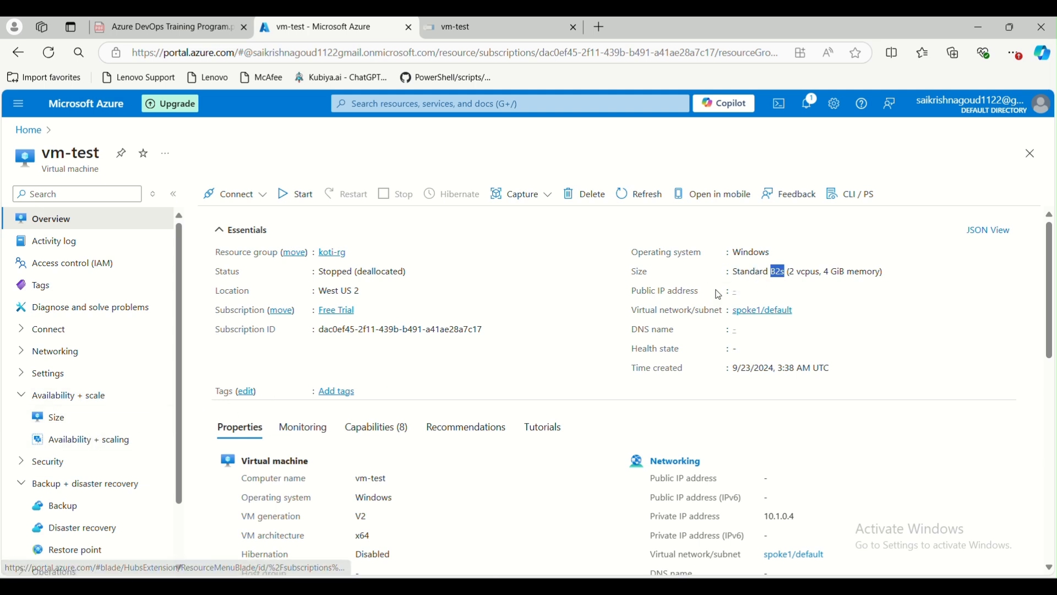
Open the Capture dropdown on the stopped vm-test's Overview toolbar.
left_click(865, 298)
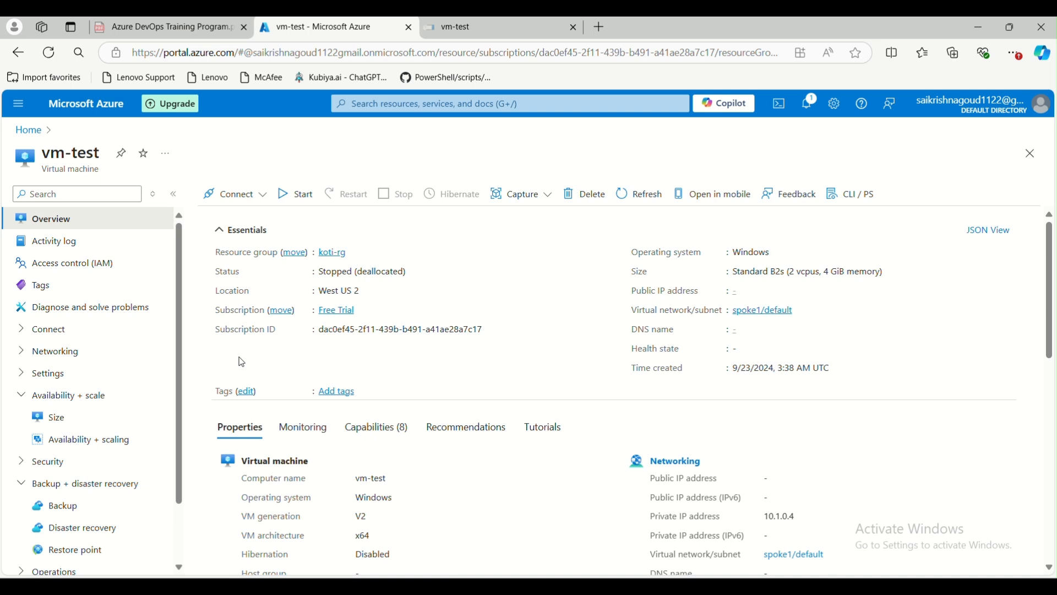
left_click(518, 204)
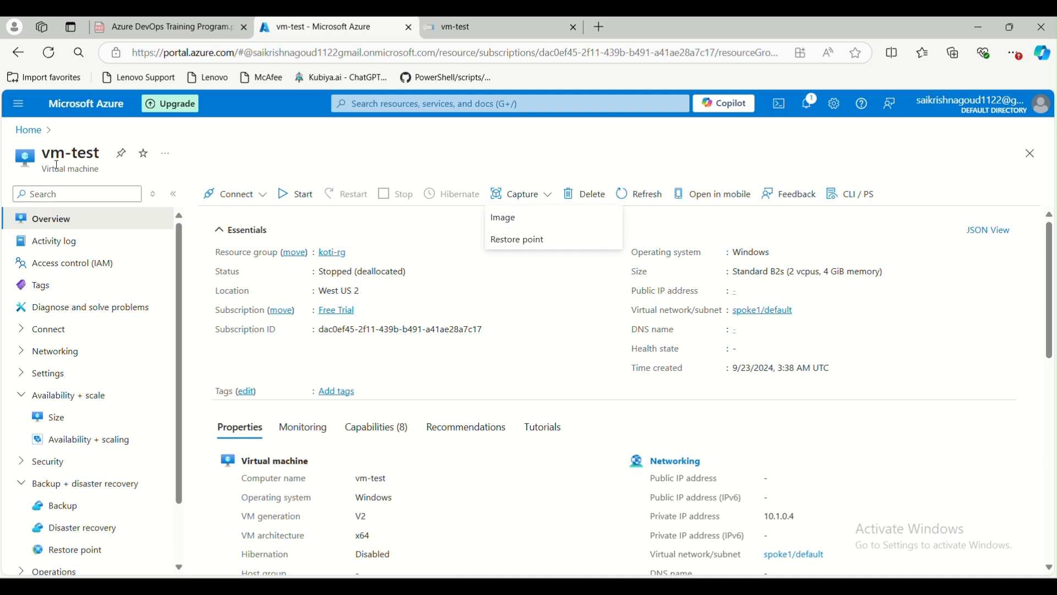
left_click(505, 219)
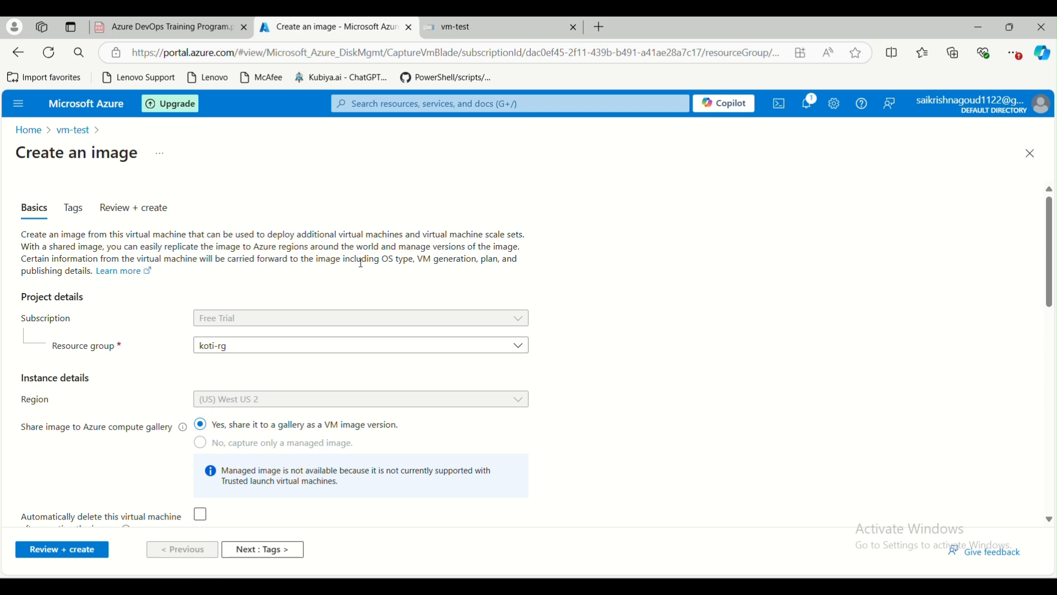
left_click_drag(68, 154, 149, 164)
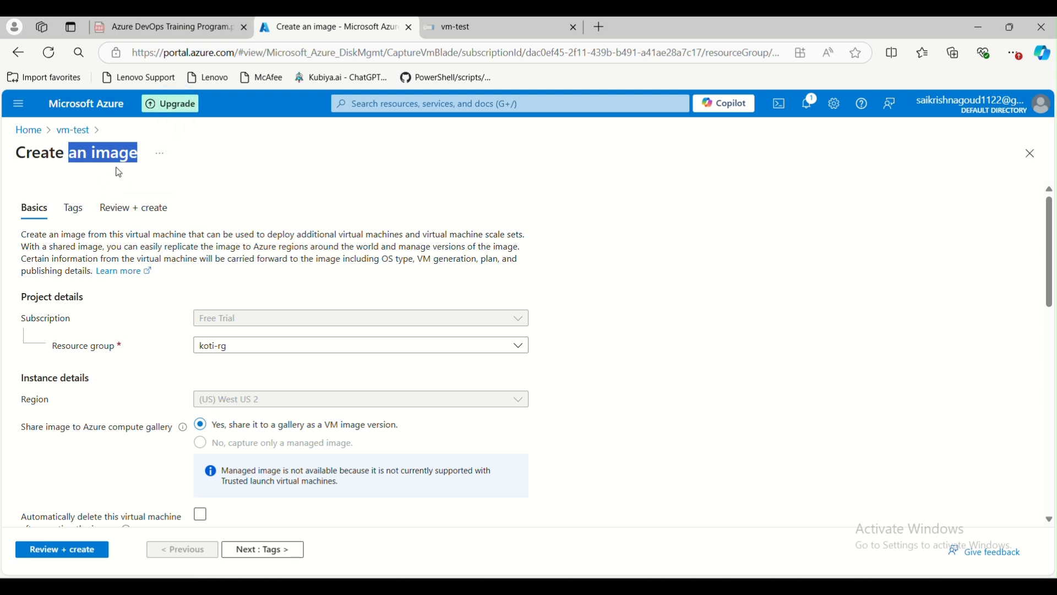
scroll(233, 406, "down", 5)
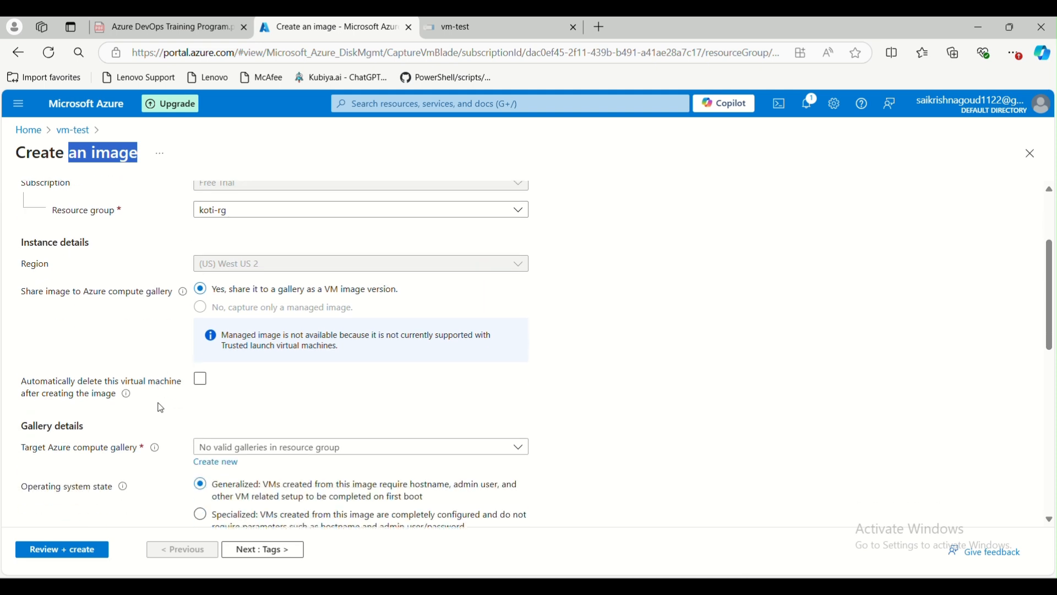
scroll(138, 282, "up", 3)
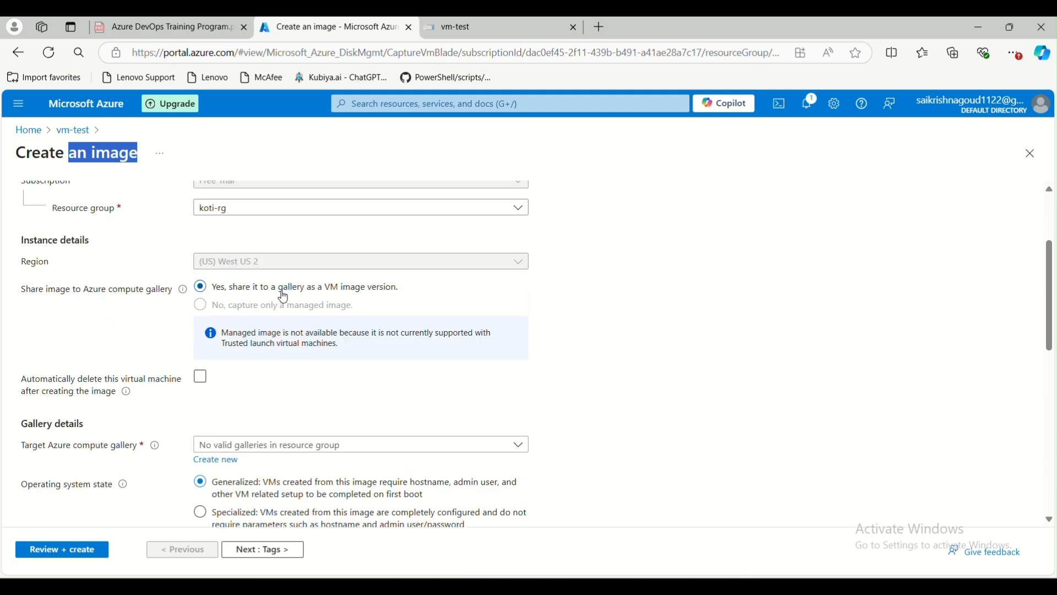
left_click(400, 295)
left_click_drag(401, 294, 216, 291)
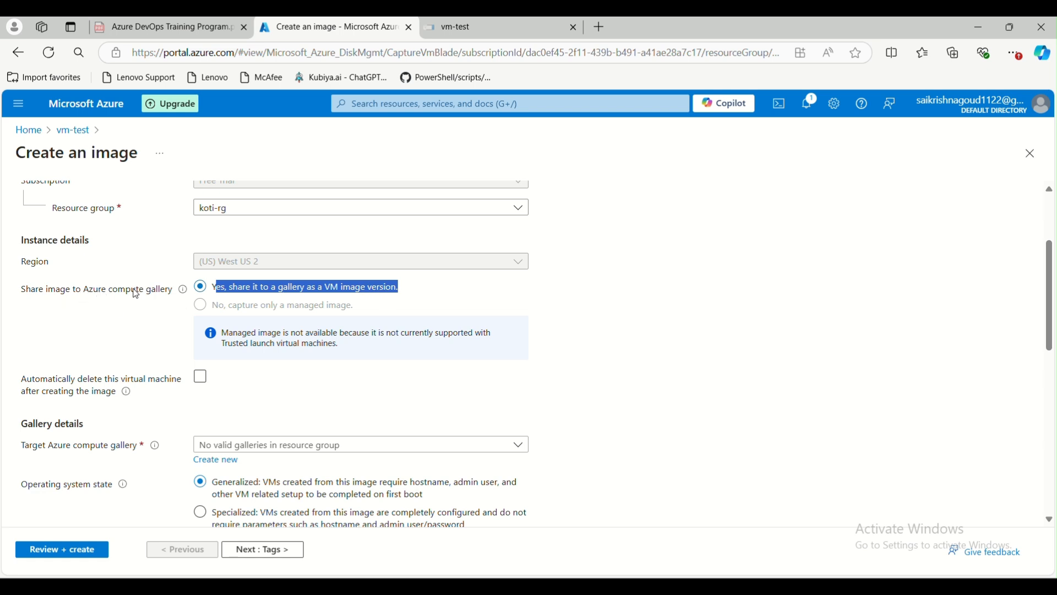
scroll(142, 386, "down", 1)
scroll(372, 343, "up", 1)
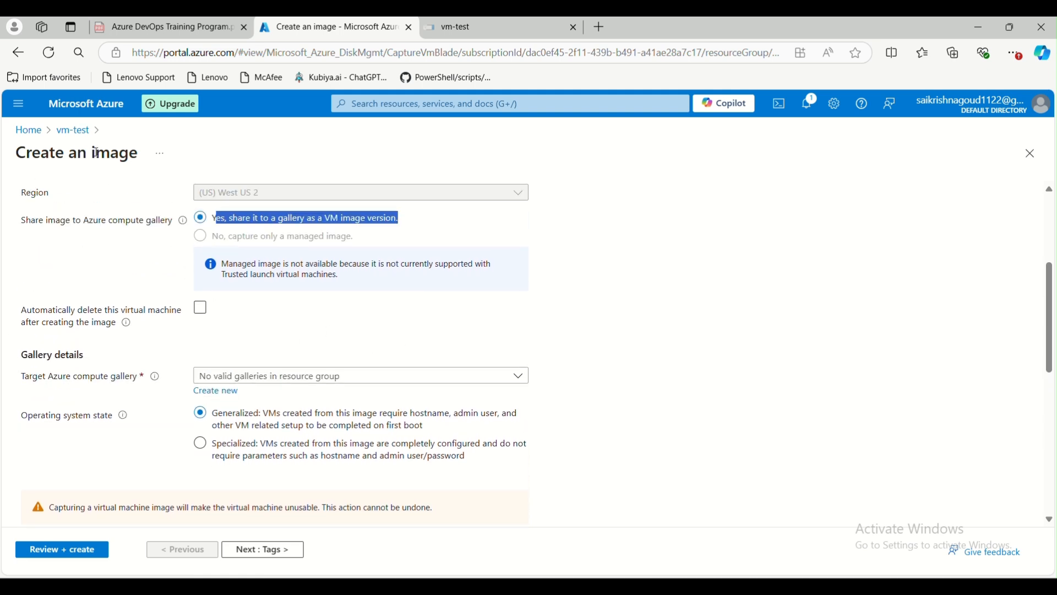
left_click(81, 134)
left_click(545, 196)
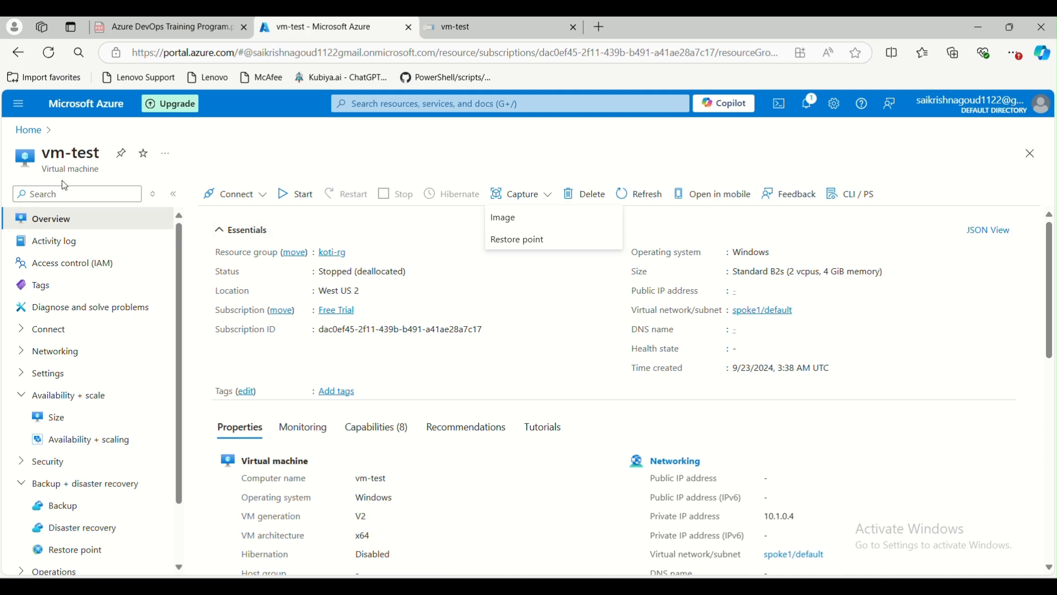
left_click_drag(44, 154, 103, 164)
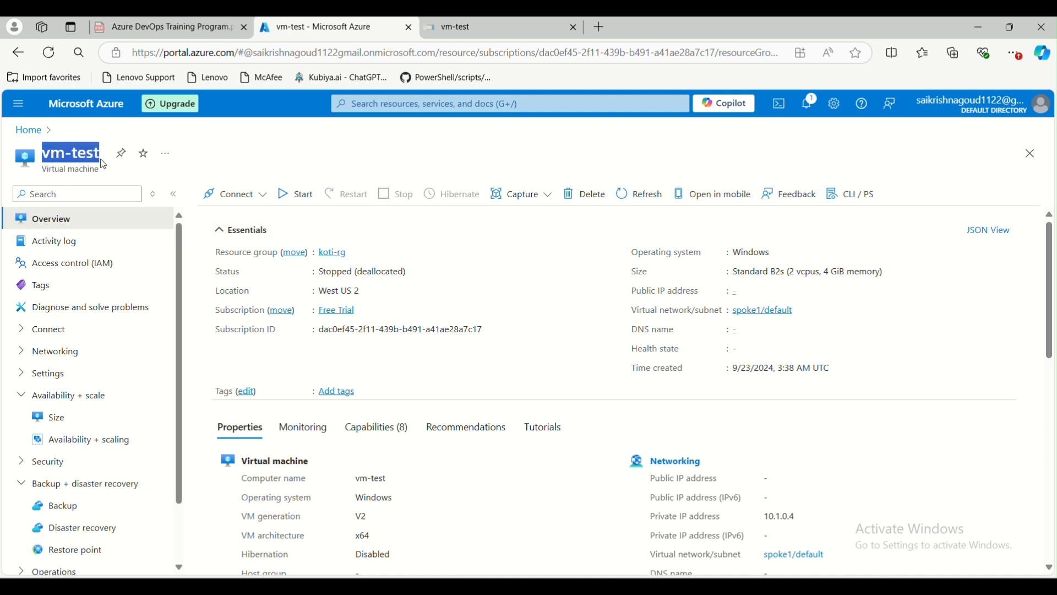
left_click(55, 155)
left_click(534, 195)
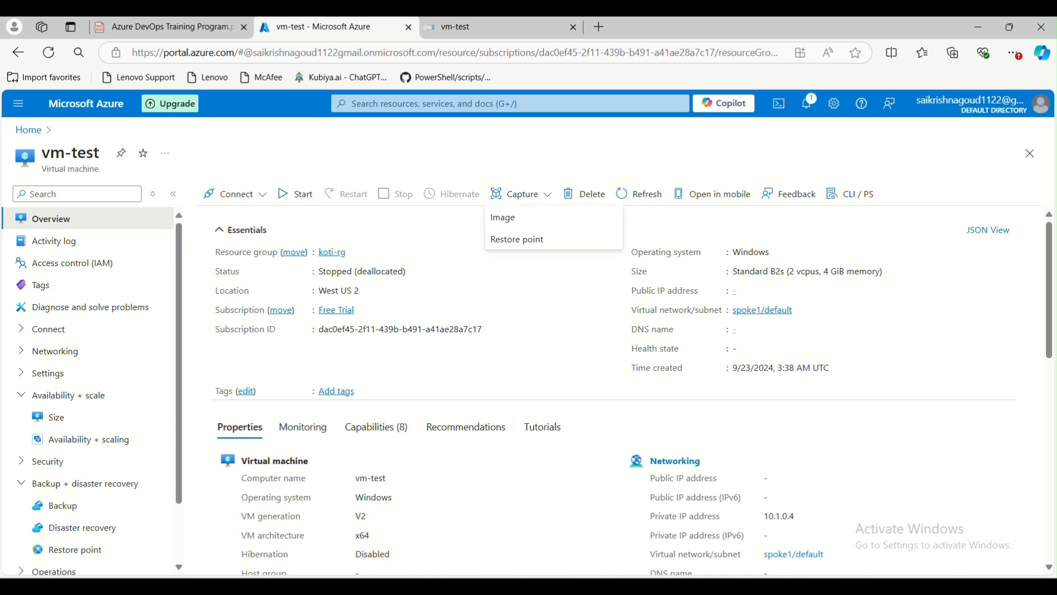
In Paint, draw a red box at the diagram's right and hatch it with slanted lines.
mouse_move(604, 586)
left_click(970, 536)
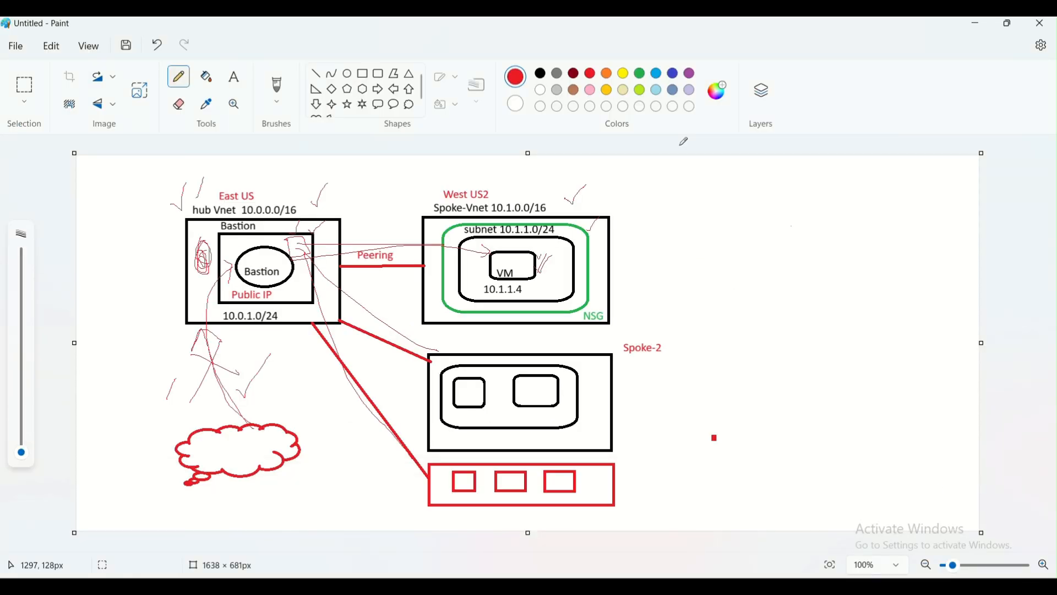
left_click(363, 73)
left_click_drag(771, 194, 881, 283)
left_click(870, 323)
left_click(316, 73)
mouse_move(784, 201)
left_mouse_down()
mouse_move(815, 211)
mouse_move(806, 221)
mouse_move(826, 261)
left_mouse_up()
left_click(812, 380)
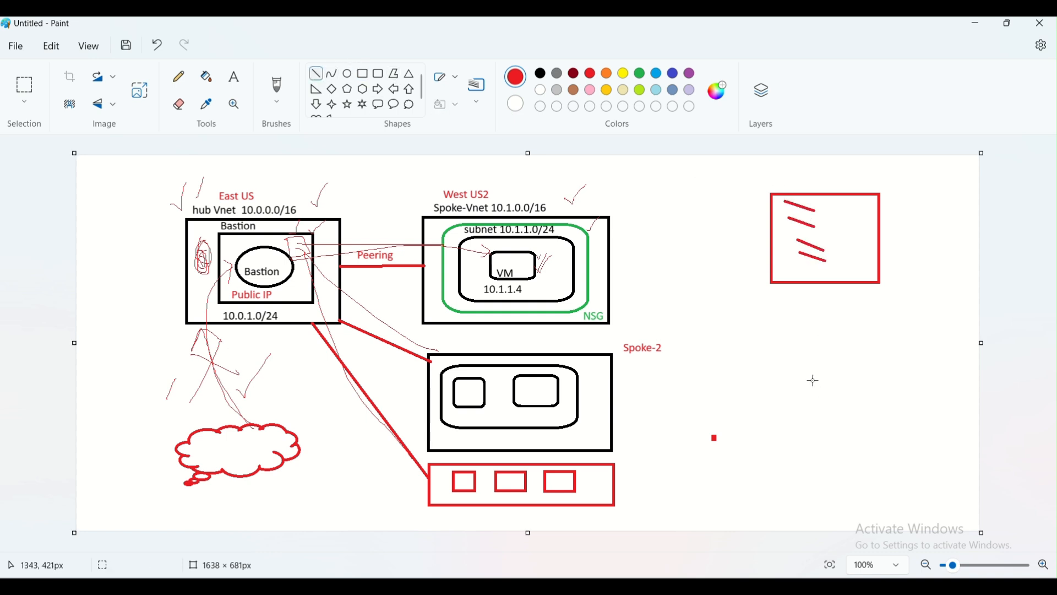
Draw a second hatched red box below the first, undoing a stray line.
left_click(362, 73)
left_click_drag(780, 302, 886, 385)
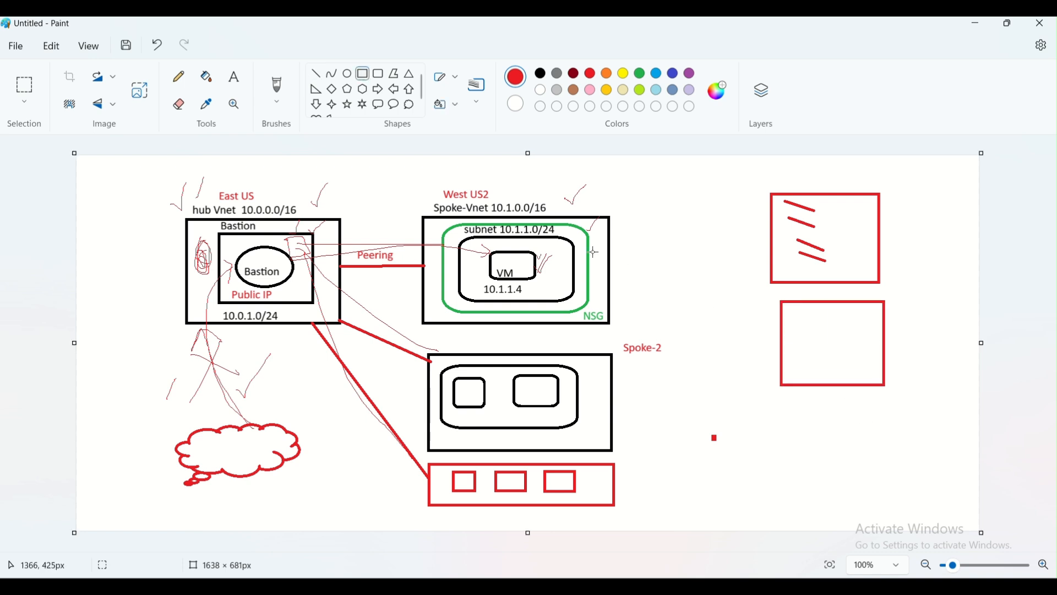
left_click(317, 75)
mouse_move(789, 315)
left_mouse_down()
mouse_move(820, 330)
mouse_move(808, 337)
mouse_move(826, 346)
mouse_move(822, 374)
left_mouse_up()
left_click(812, 445)
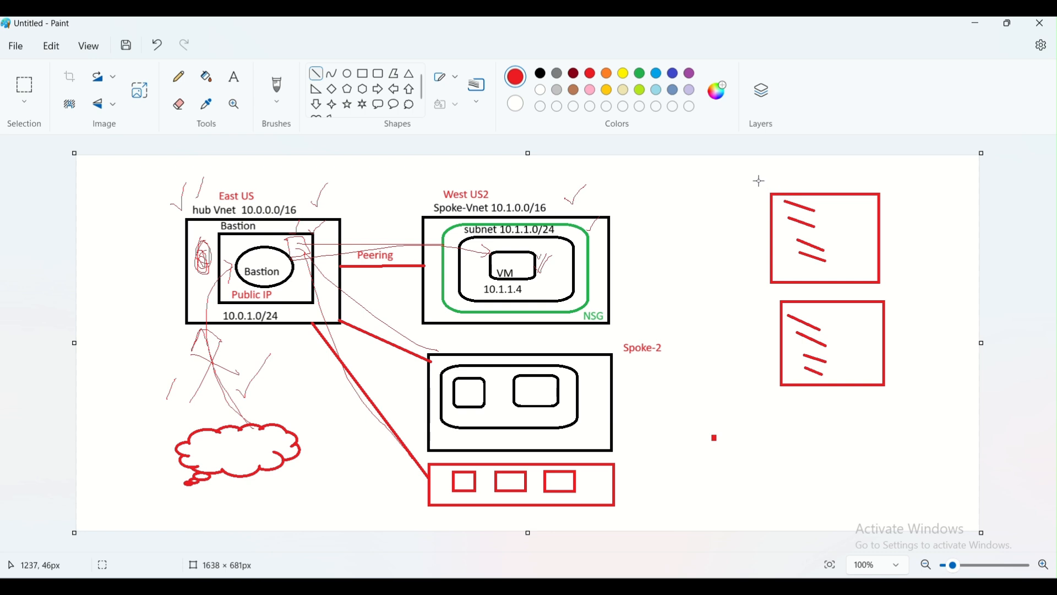
left_click_drag(756, 181, 768, 186)
key("ctrl+z")
Draw a larger green rectangle around the upper red box.
left_click(363, 73)
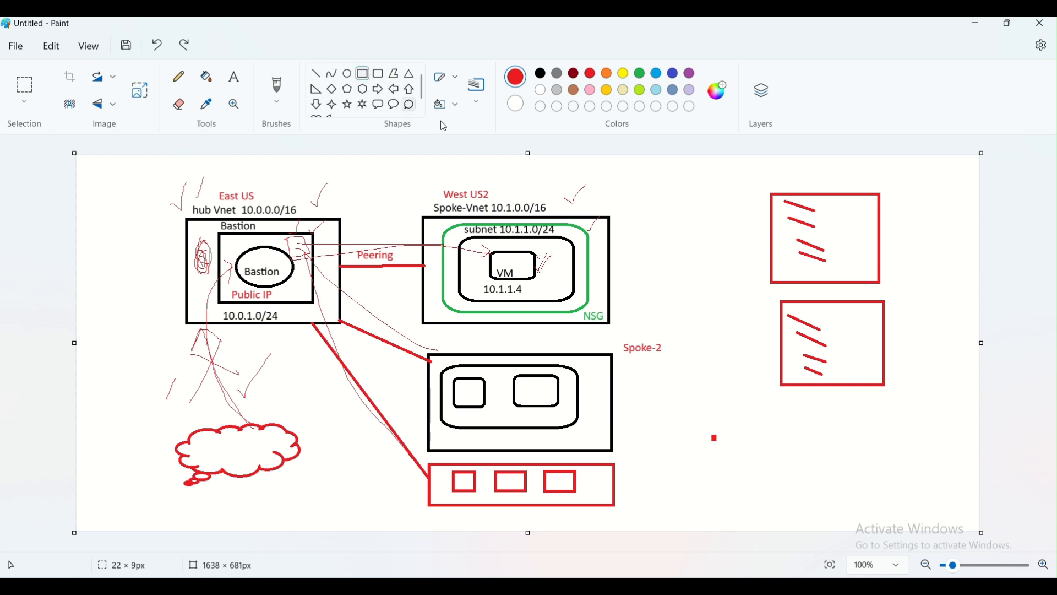
left_click_drag(754, 181, 895, 290)
left_click(640, 73)
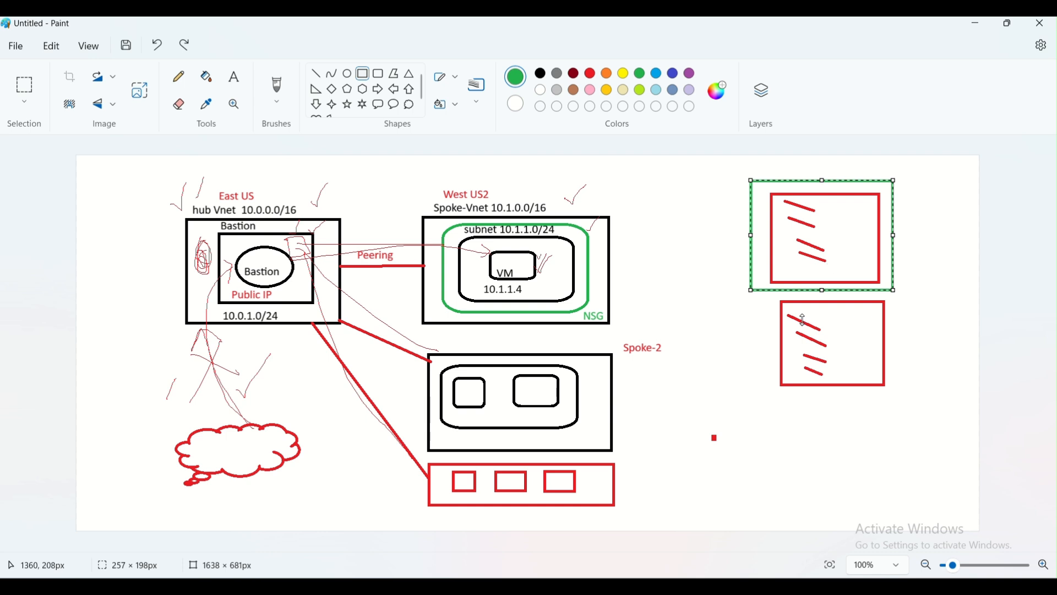
left_click(736, 394)
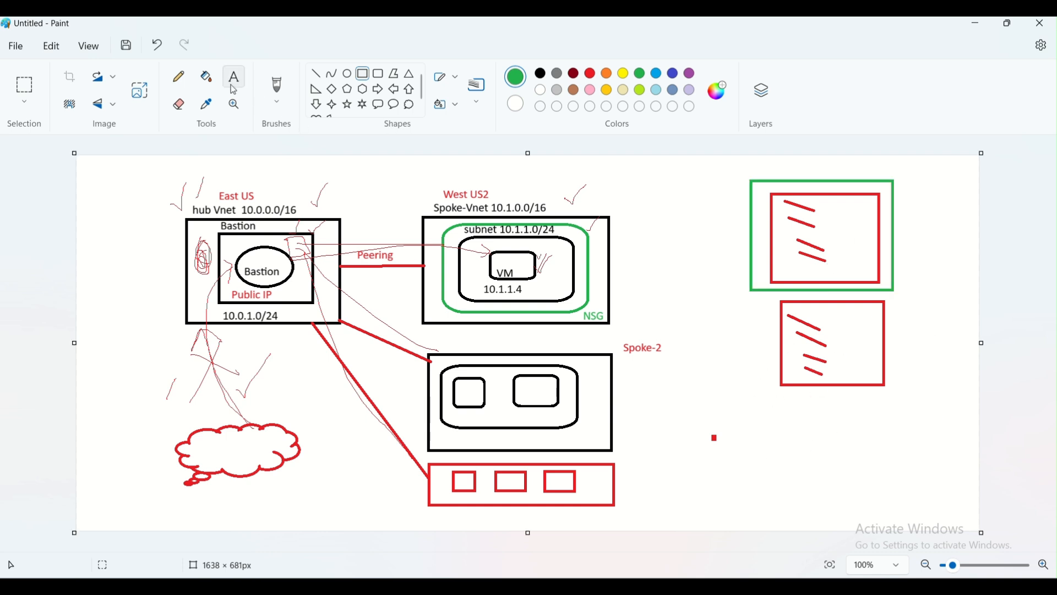
Sketch green pencil strokes beside the boxes, then return to the Edge browser.
left_click(178, 76)
left_click_drag(895, 329, 907, 316)
left_click_drag(911, 209, 930, 179)
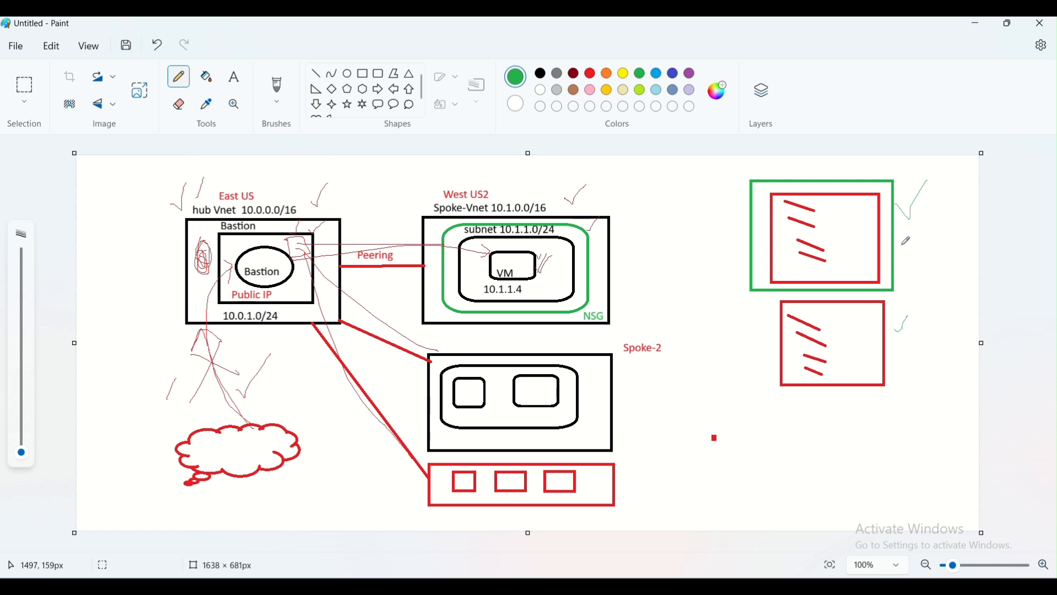
mouse_move(902, 238)
left_mouse_down()
mouse_move(919, 250)
mouse_move(964, 230)
mouse_move(963, 275)
mouse_move(910, 282)
mouse_move(907, 237)
mouse_move(938, 257)
mouse_move(932, 279)
left_mouse_up()
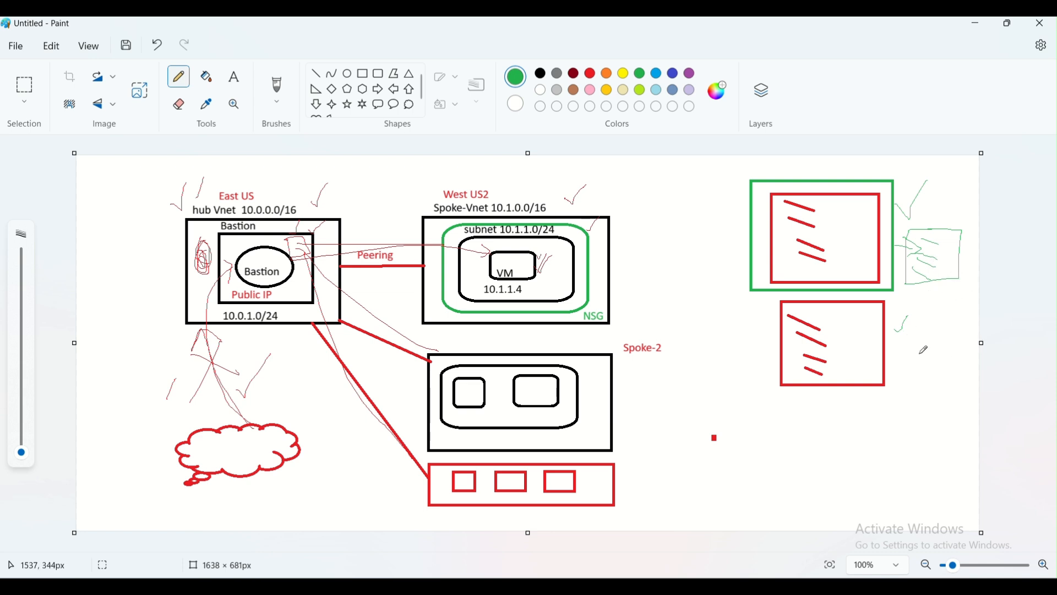
mouse_move(930, 234)
left_mouse_down()
mouse_move(914, 270)
mouse_move(930, 264)
mouse_move(944, 228)
left_mouse_up()
key("alt+Tab")
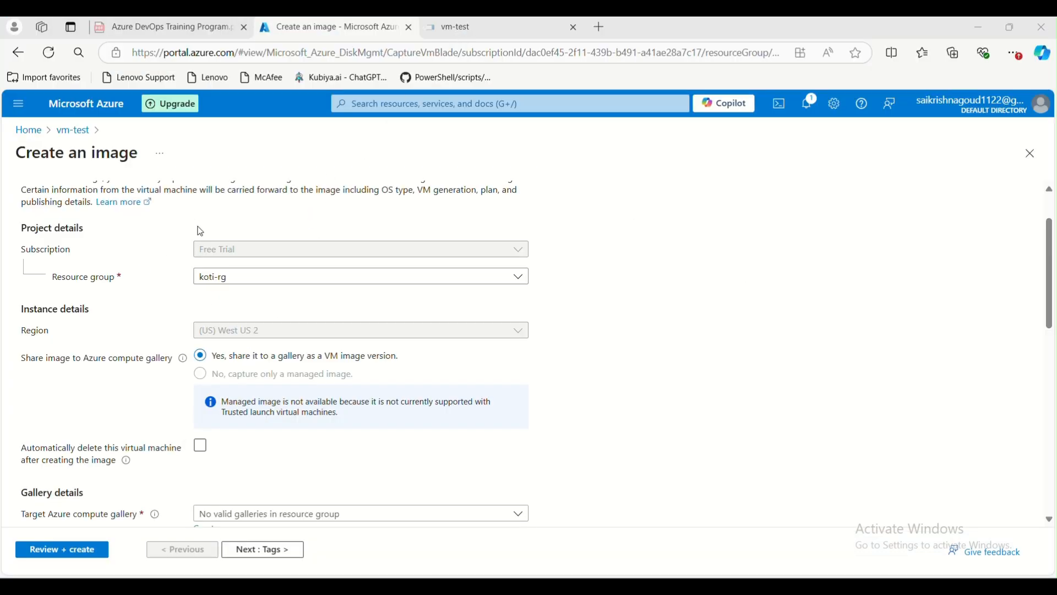
Keep vm-test after capture and look for an existing target compute gallery.
scroll(232, 383, "down", 1)
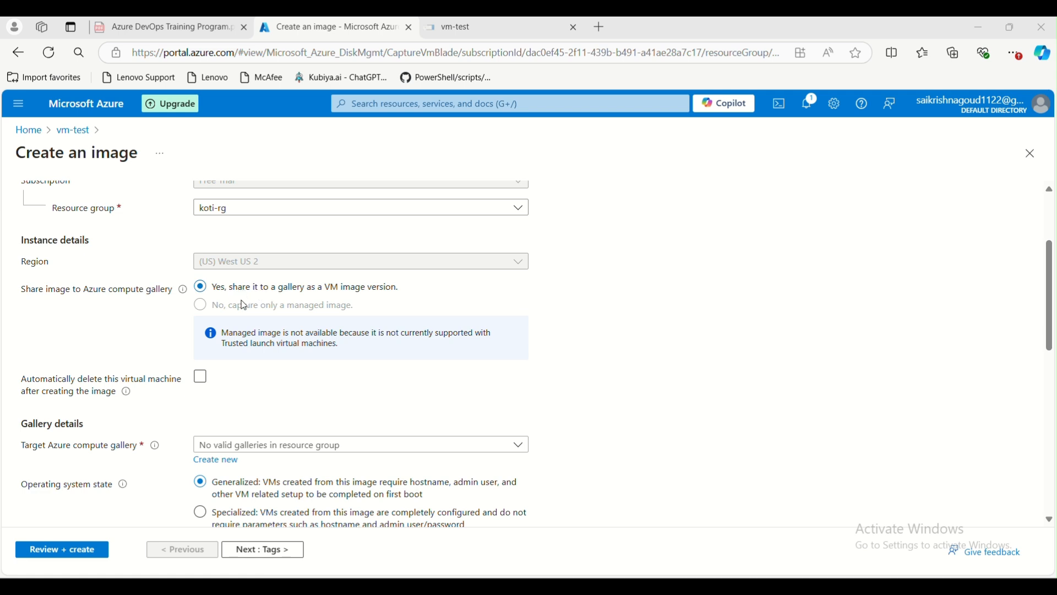
scroll(231, 380, "down", 1)
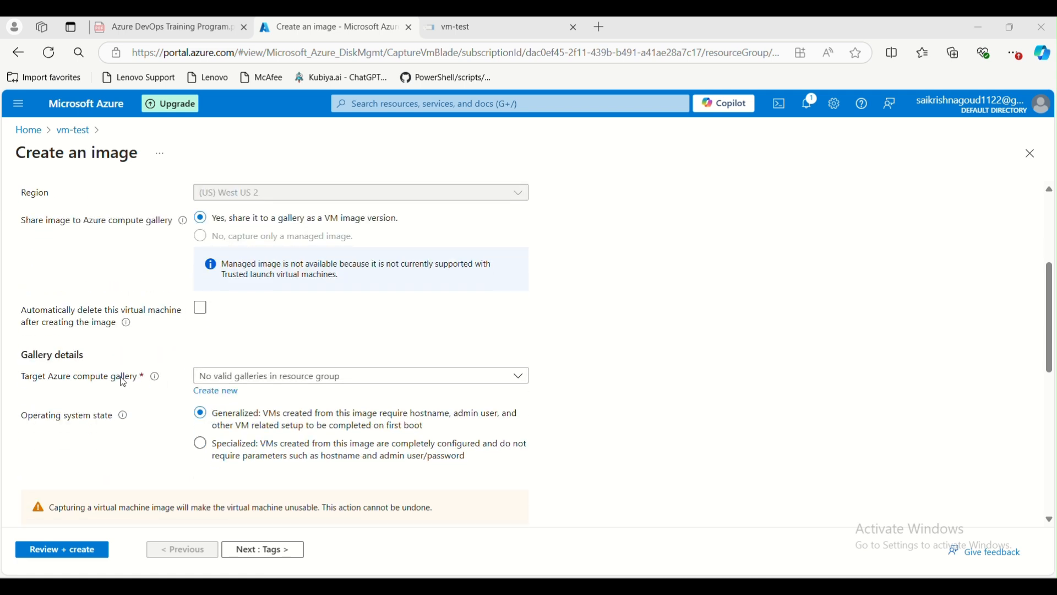
left_click_drag(28, 380, 256, 376)
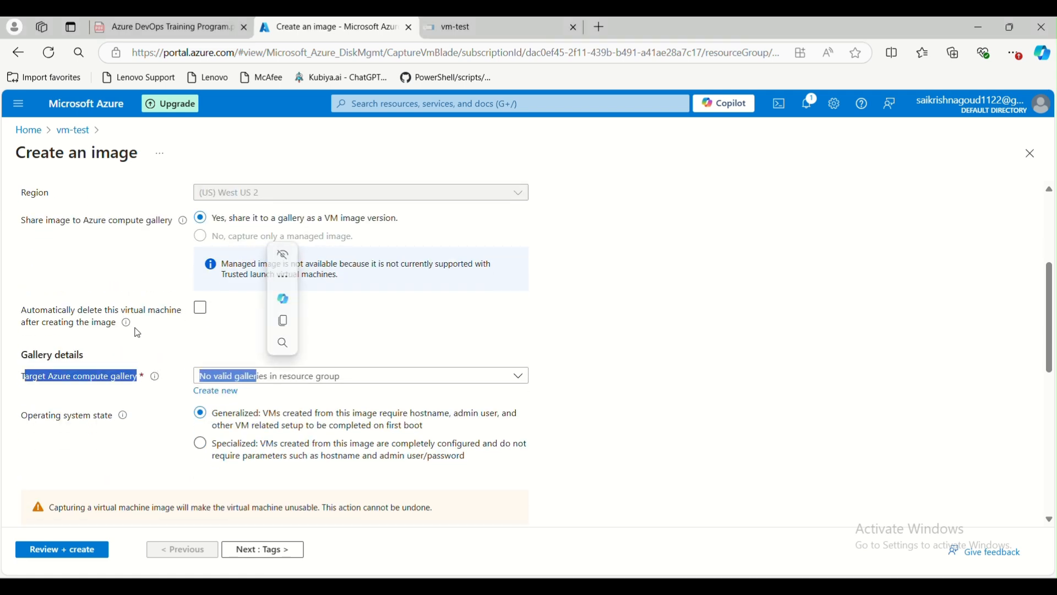
left_click(76, 325)
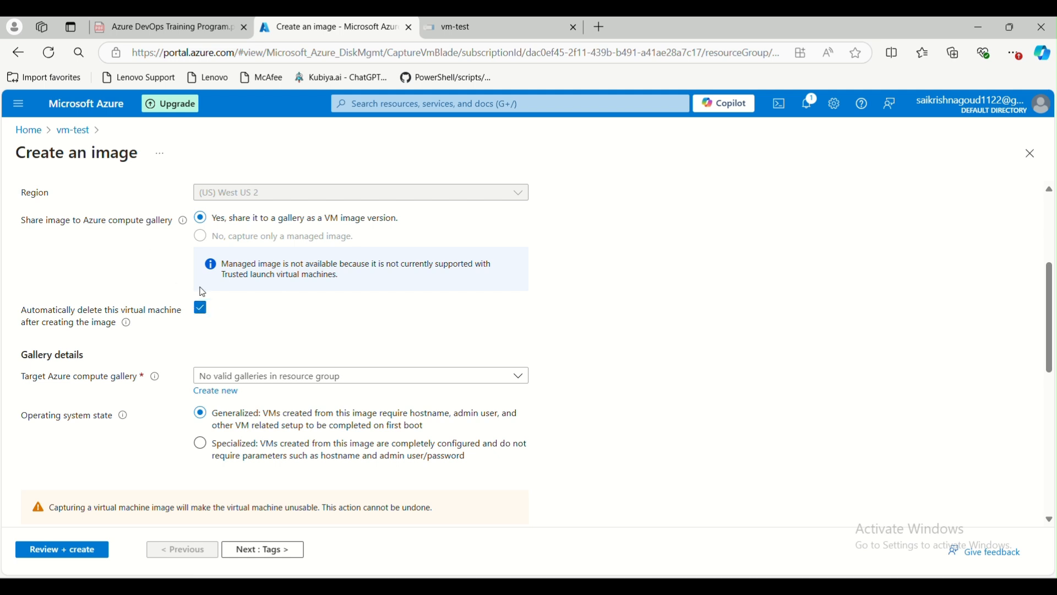
left_click(200, 307)
scroll(187, 376, "down", 3)
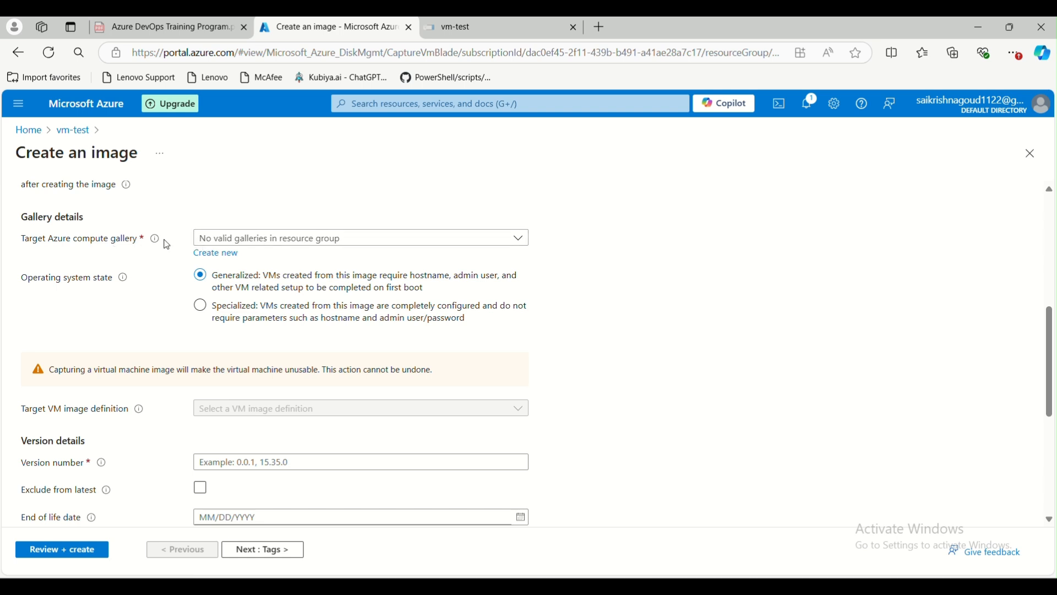
mouse_move(148, 244)
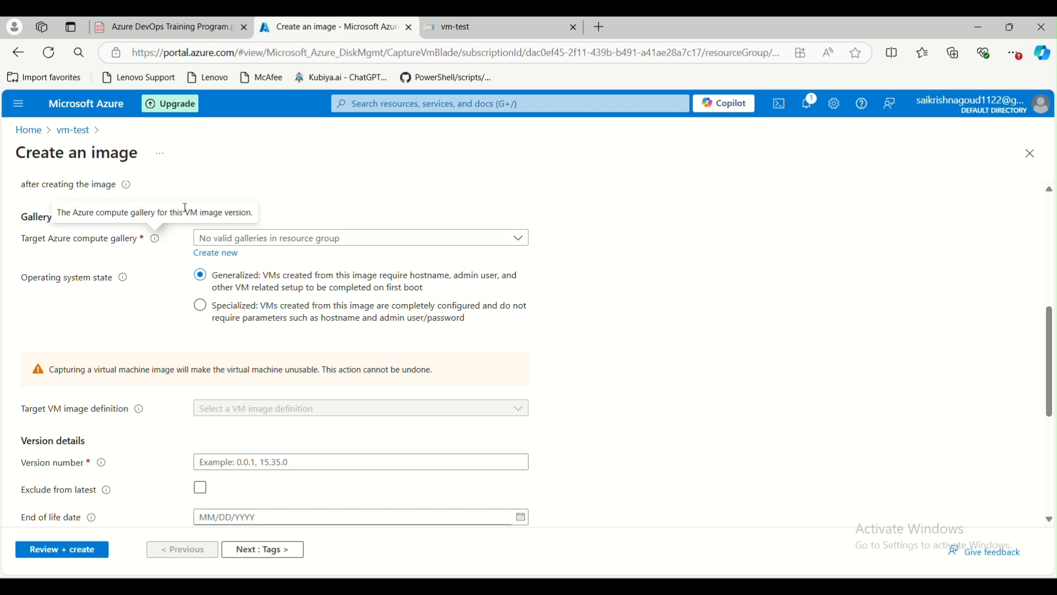
left_click(515, 239)
Create a new target compute gallery named sharedGal.
left_click(514, 239)
left_click(216, 254)
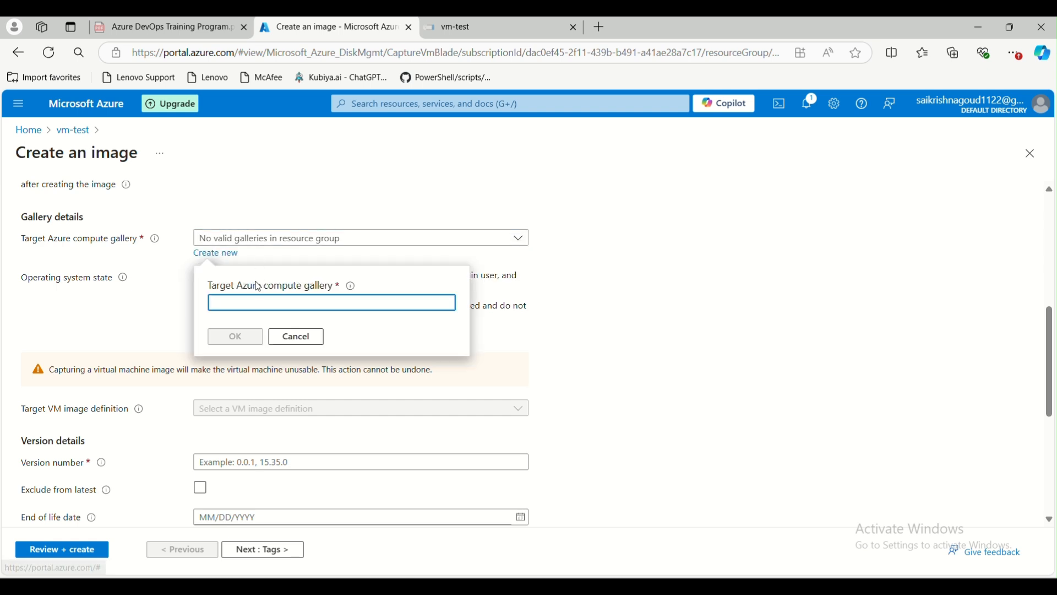
type("sh")
type("ared-gk")
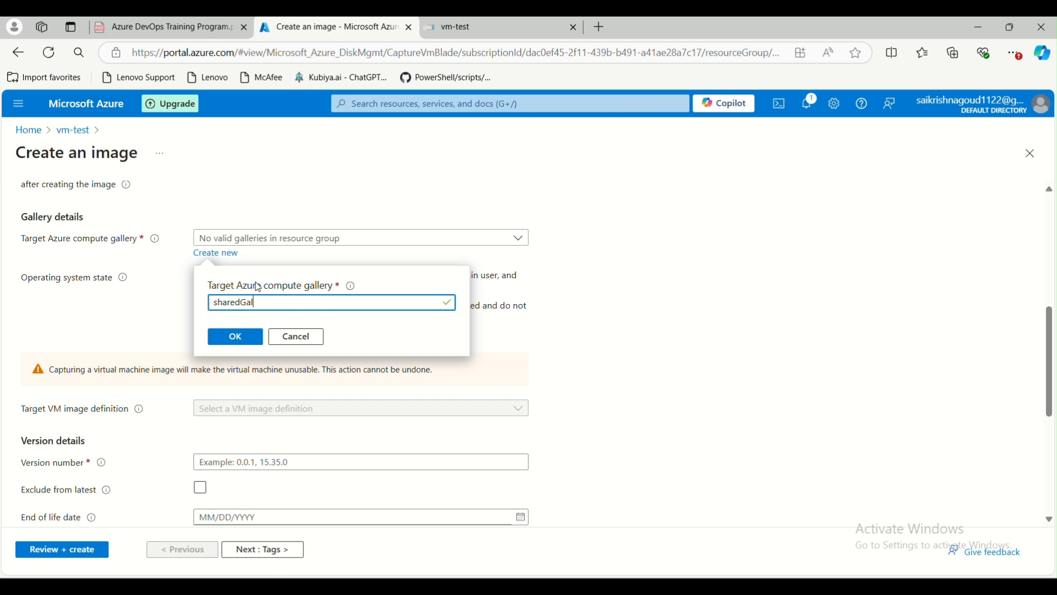
type("Gal")
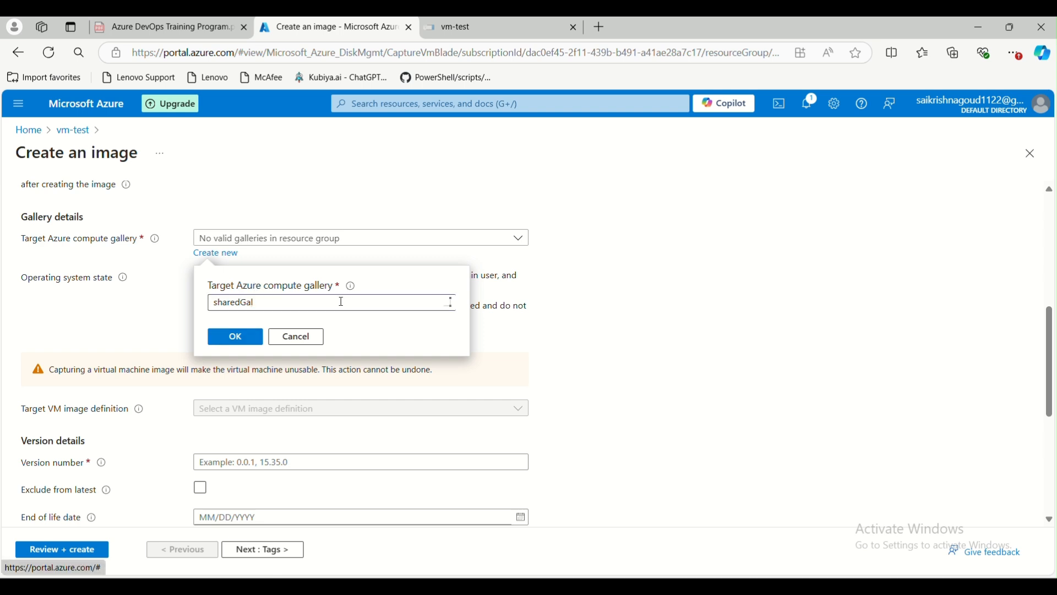
left_click(237, 337)
Set the operating system state to Specialized.
scroll(40, 240, "down", 1)
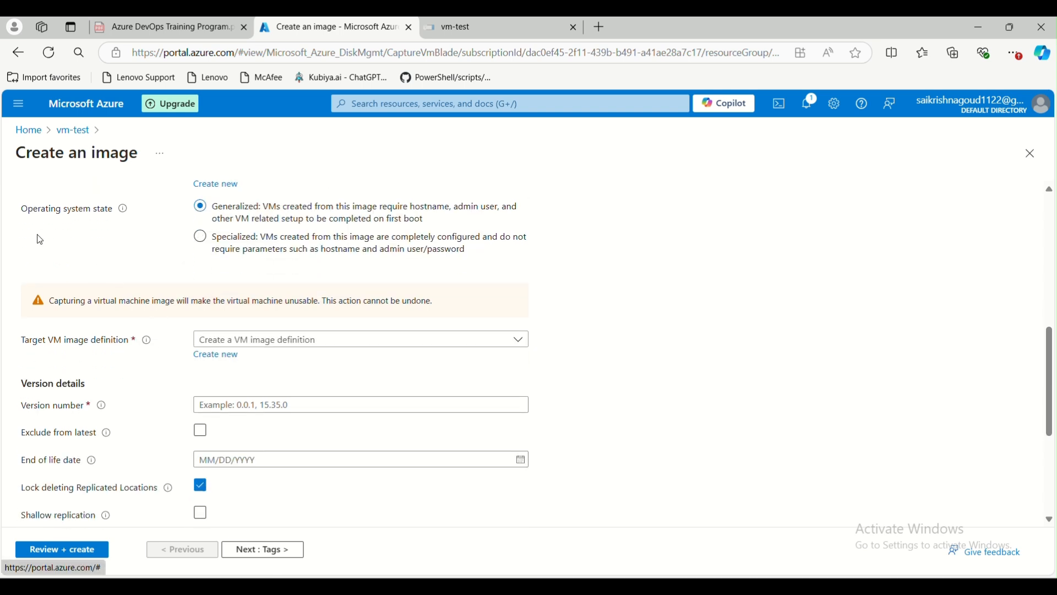
left_click_drag(24, 216, 113, 212)
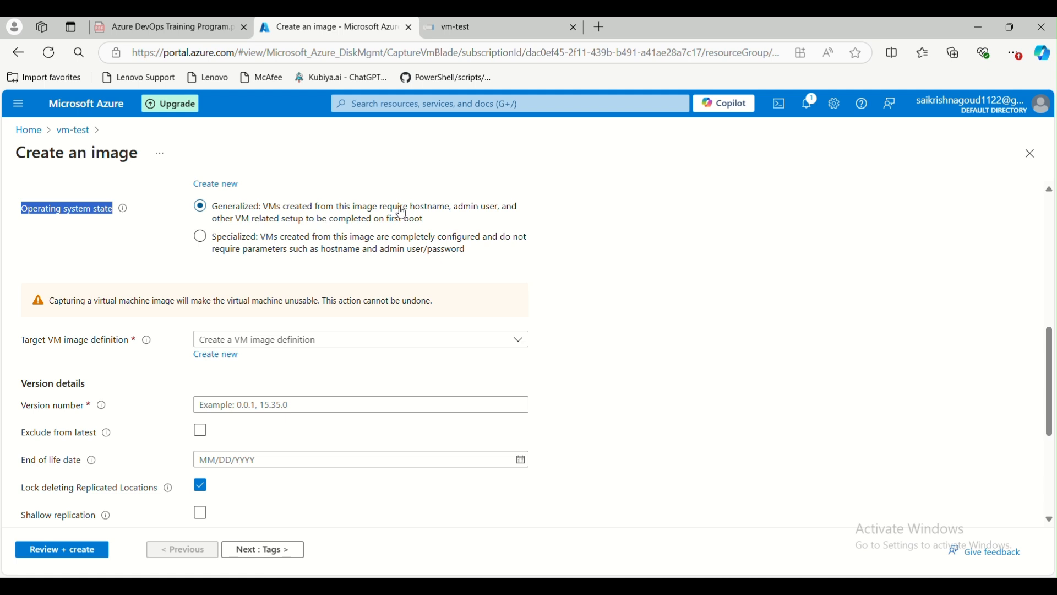
mouse_move(412, 213)
left_mouse_down()
mouse_move(484, 207)
mouse_move(433, 223)
mouse_move(309, 223)
mouse_move(429, 223)
left_mouse_up()
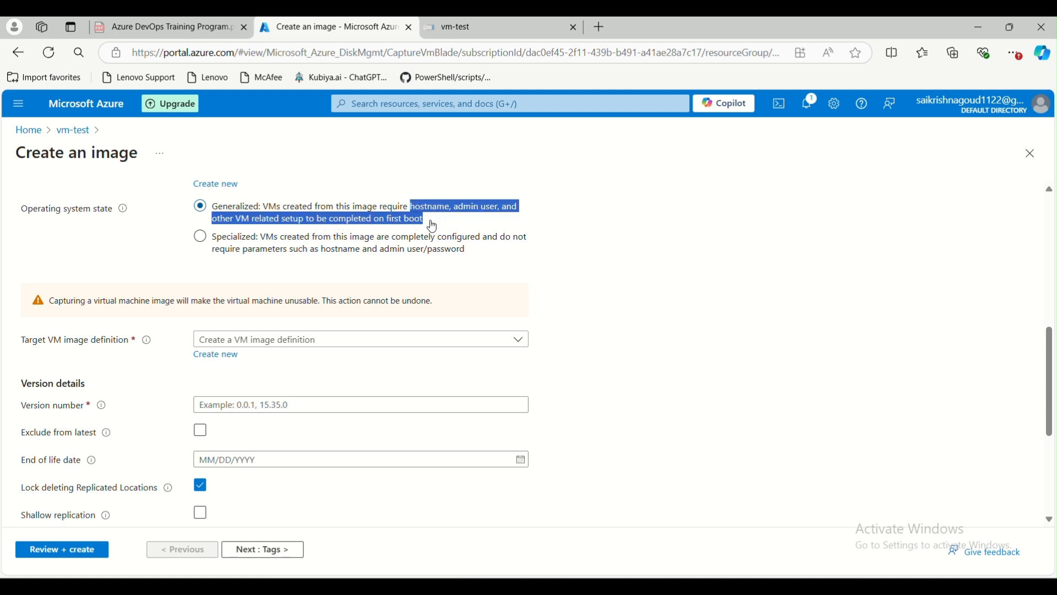
left_click(201, 238)
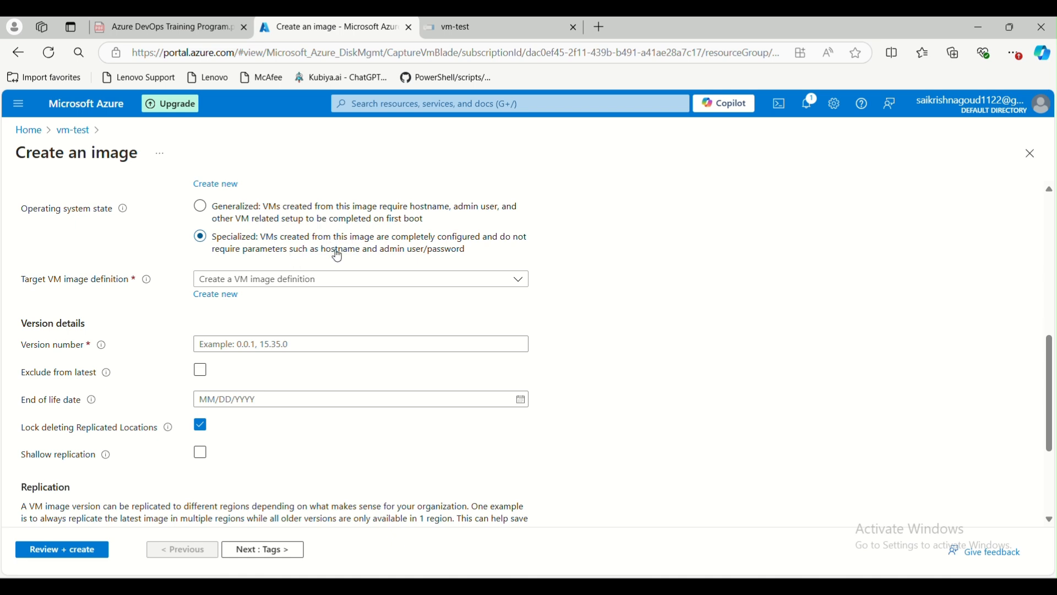
Switch the OS state back to Generalized and start a new VM image definition test-vm.
left_click(284, 213)
scroll(287, 223, "down", 3)
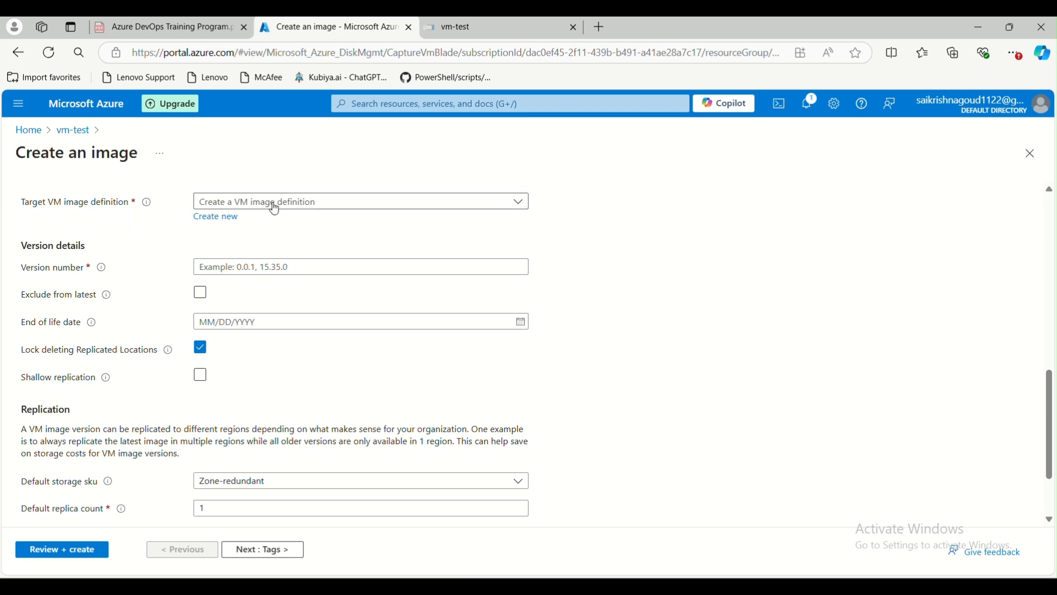
scroll(310, 247, "up", 1)
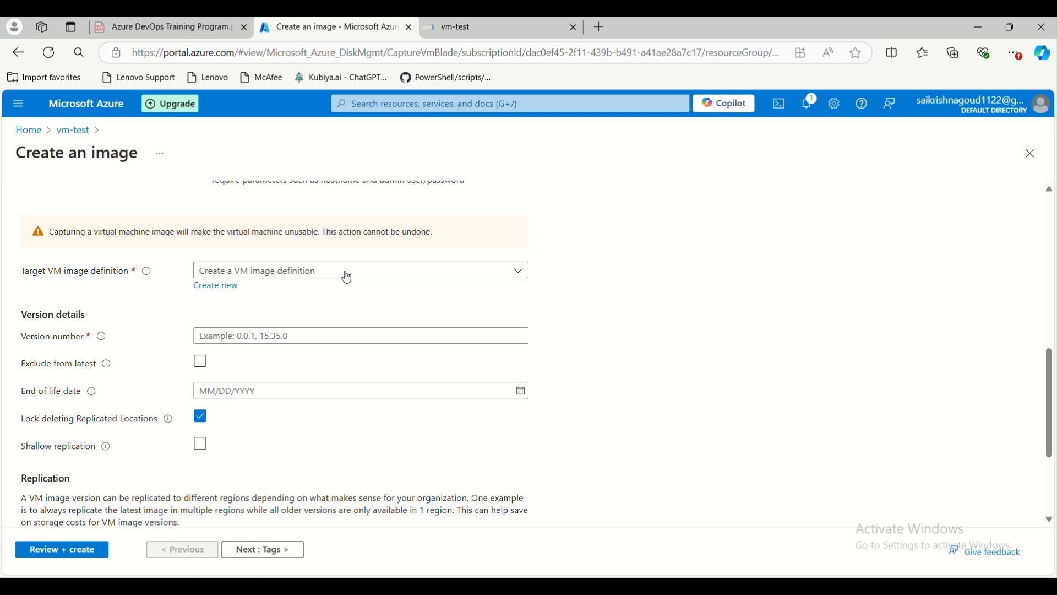
left_click(218, 286)
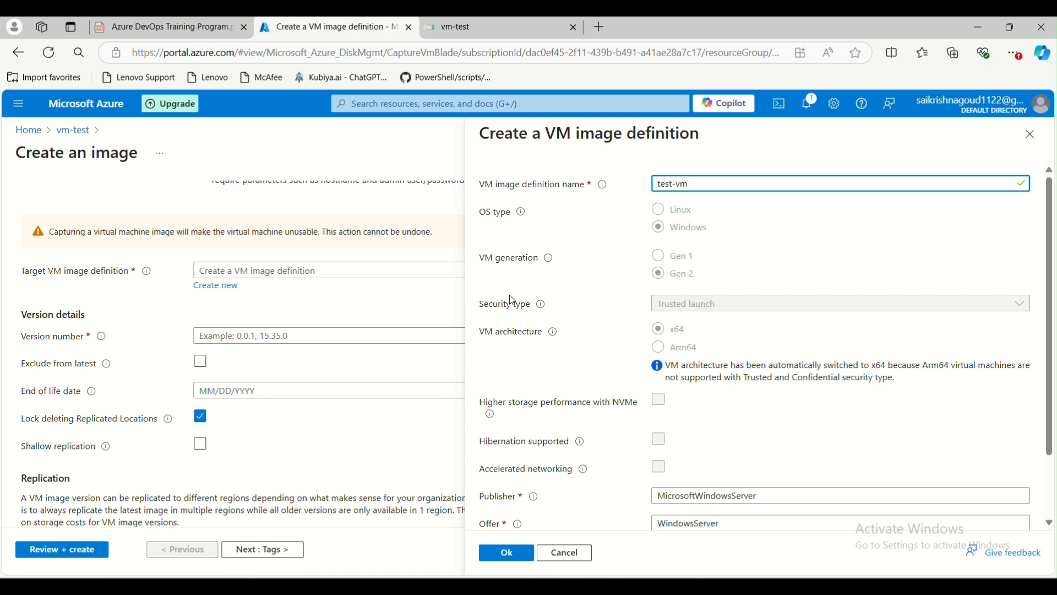
Review publisher MicrosoftWindowsServer and the SKU, then confirm the test-vm image definition.
scroll(594, 342, "down", 1)
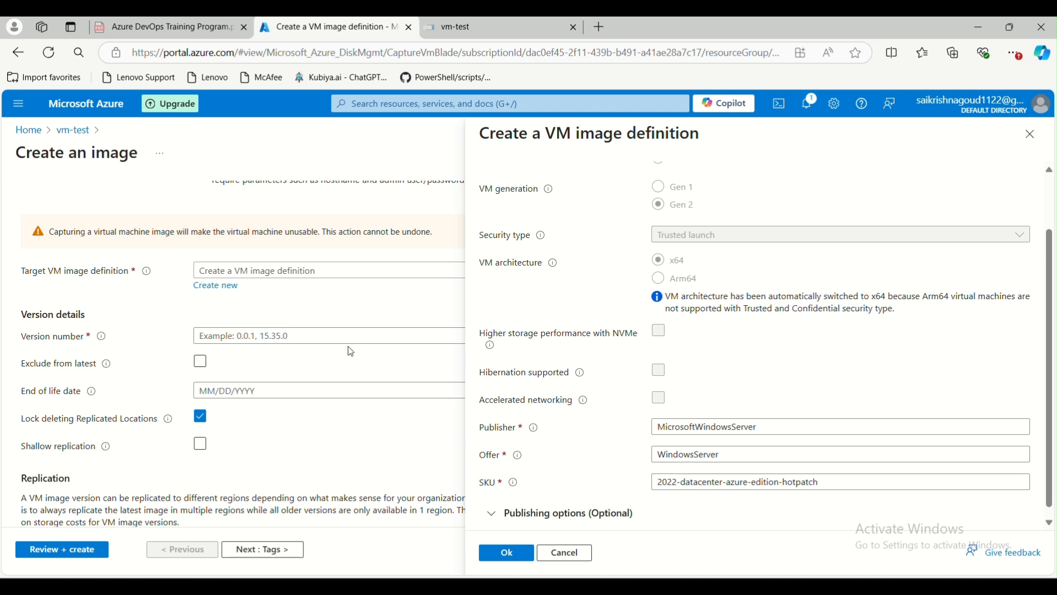
scroll(582, 402, "down", 1)
left_click_drag(776, 425, 652, 421)
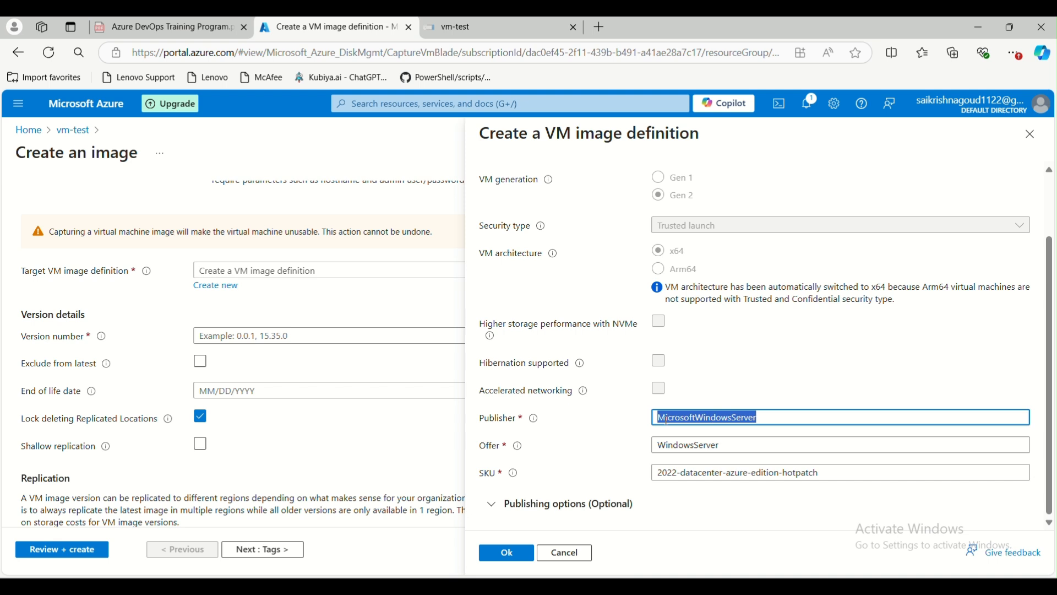
left_click_drag(661, 474, 830, 477)
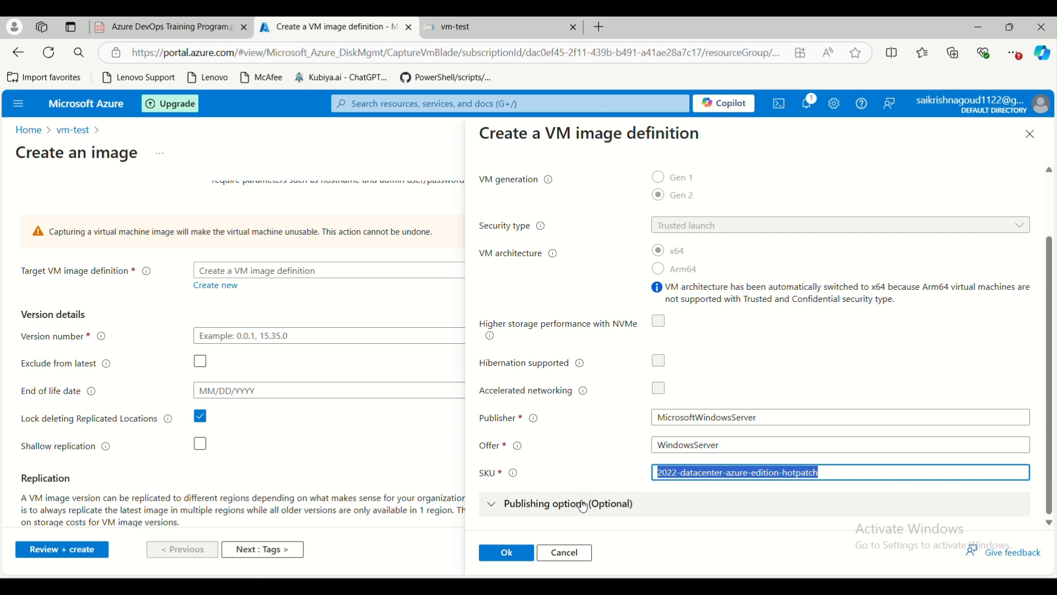
left_click(502, 554)
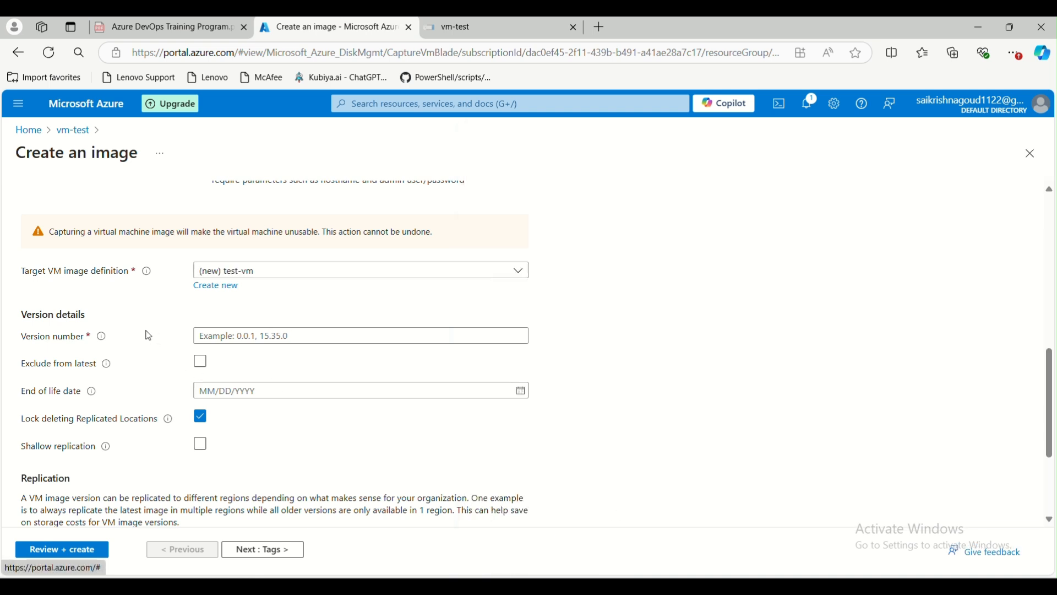
Enter version number 1.0.0 and tick Exclude from latest.
left_click(264, 335)
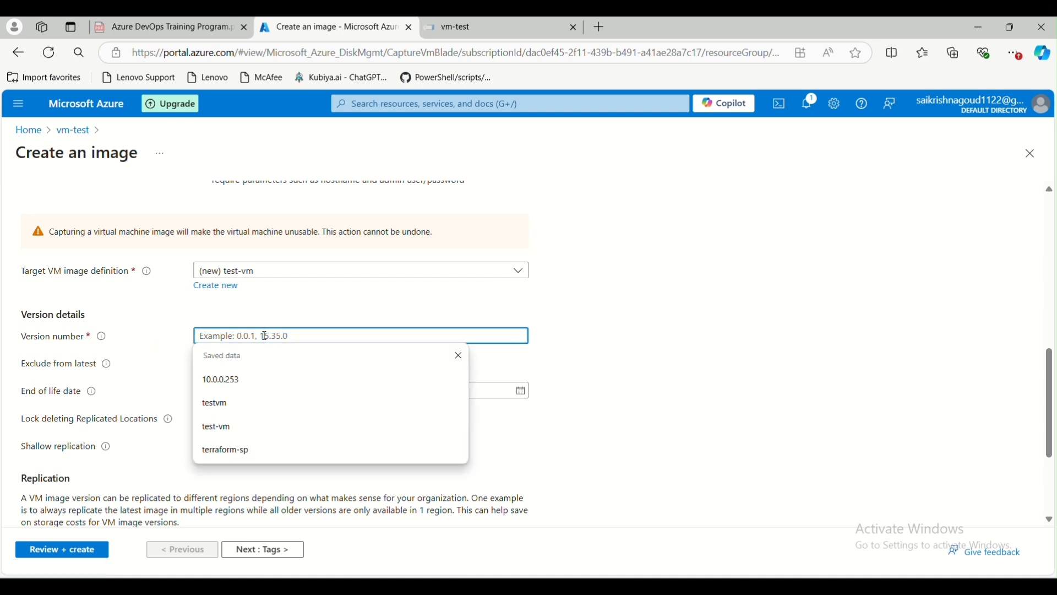
type("0.0.1")
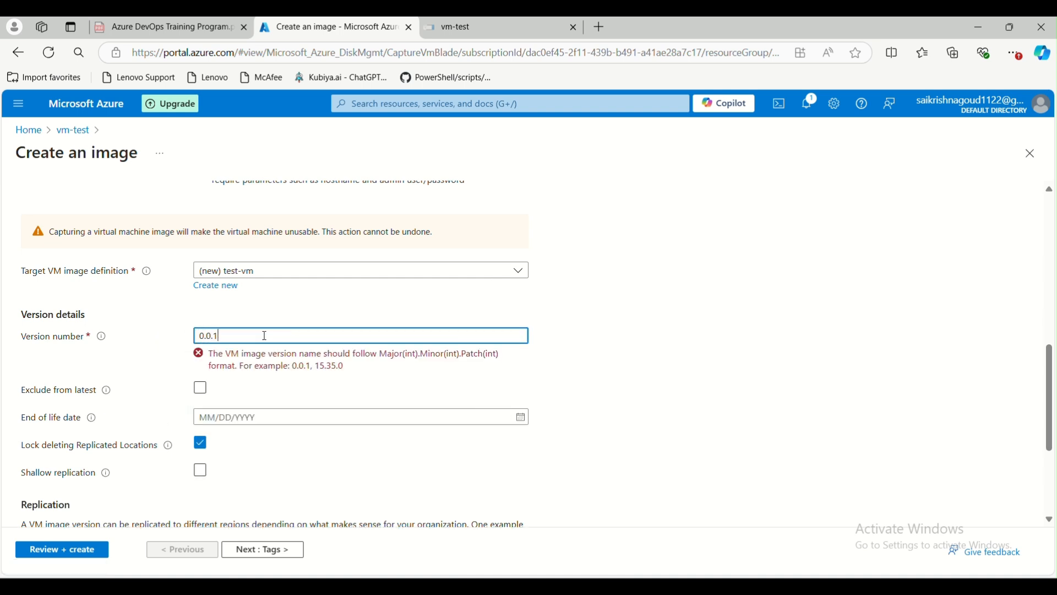
key("BackSpace")
key("BackSpace")
type("1.0.")
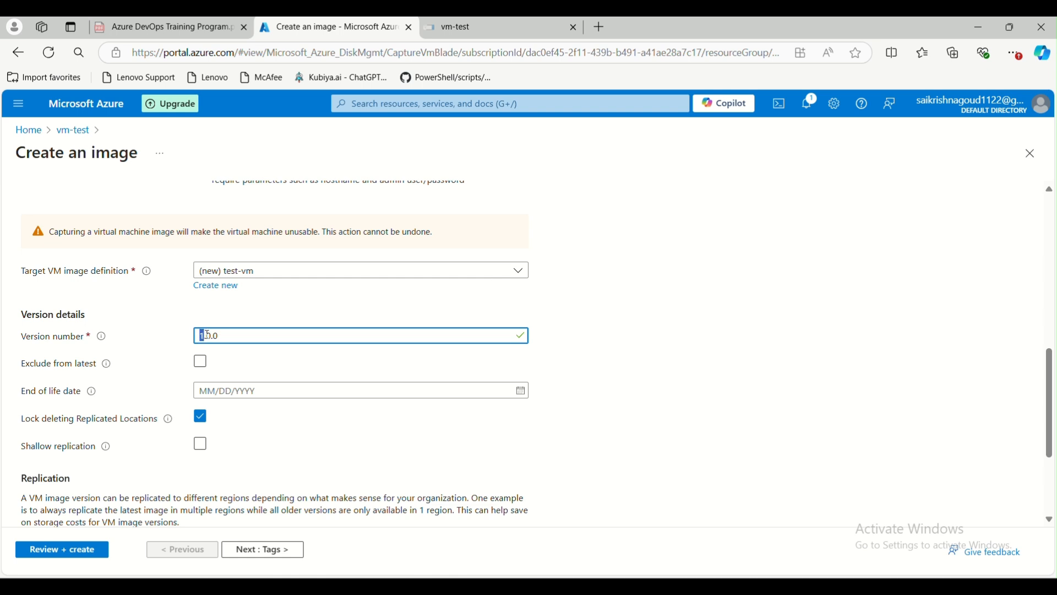
left_click(203, 365)
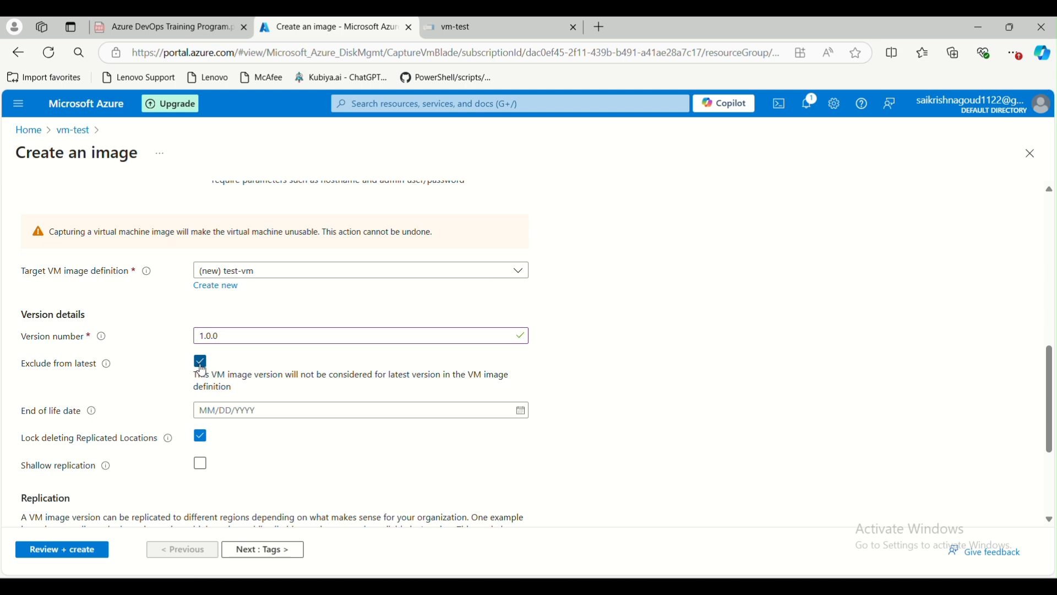
left_click_drag(22, 421, 77, 418)
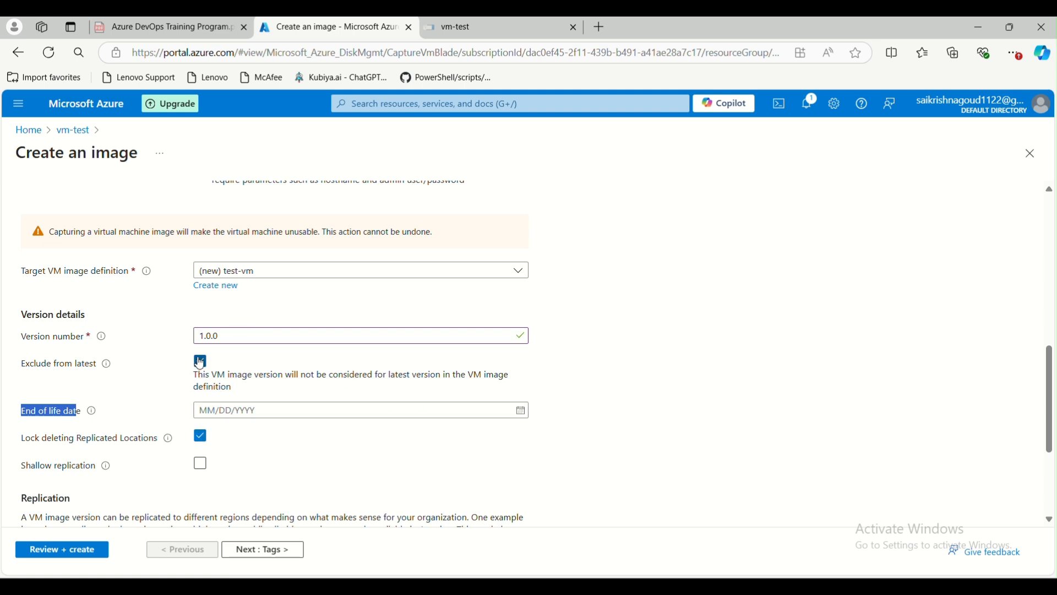
left_click(79, 458)
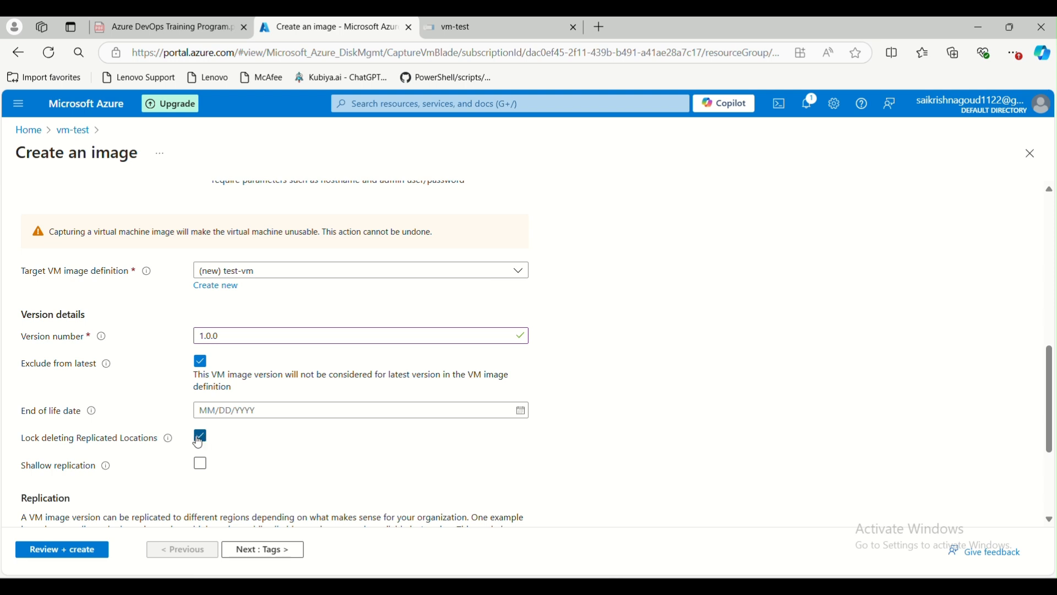
Set Standard HDD LRS as the default storage type.
scroll(267, 427, "down", 1)
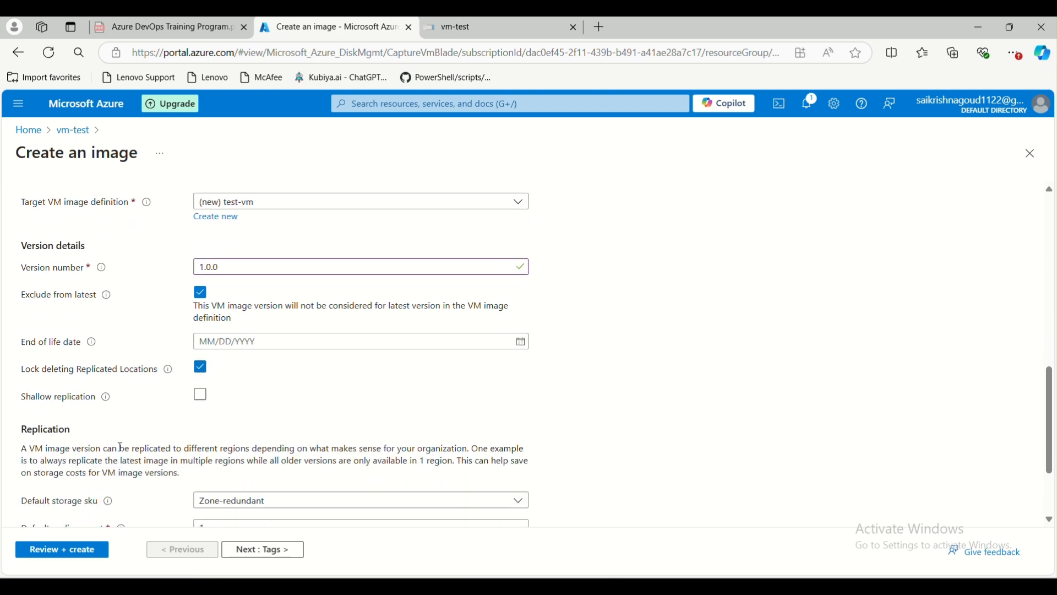
scroll(214, 410, "down", 2)
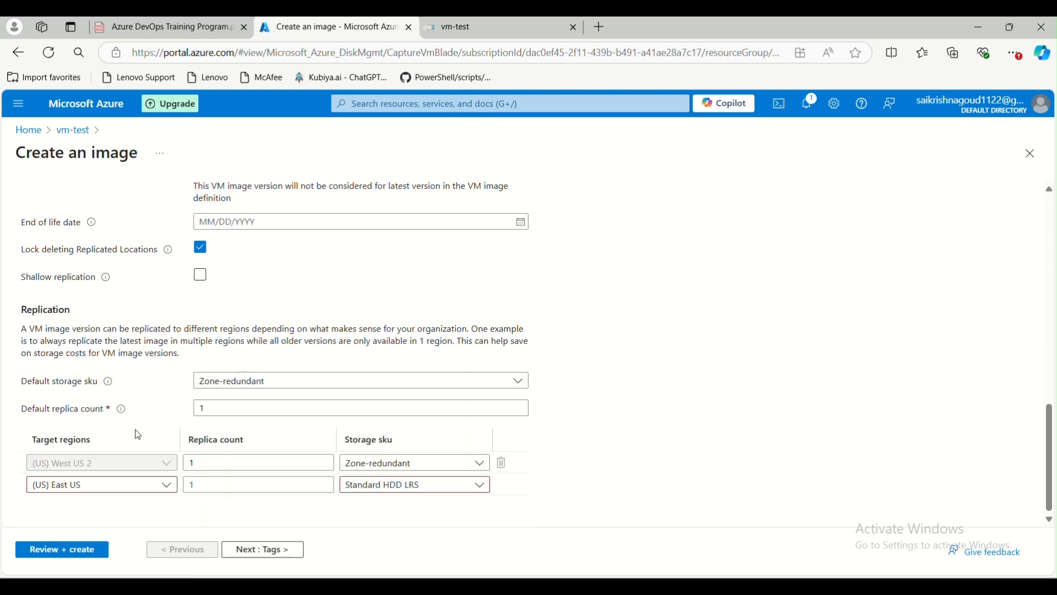
left_click(234, 381)
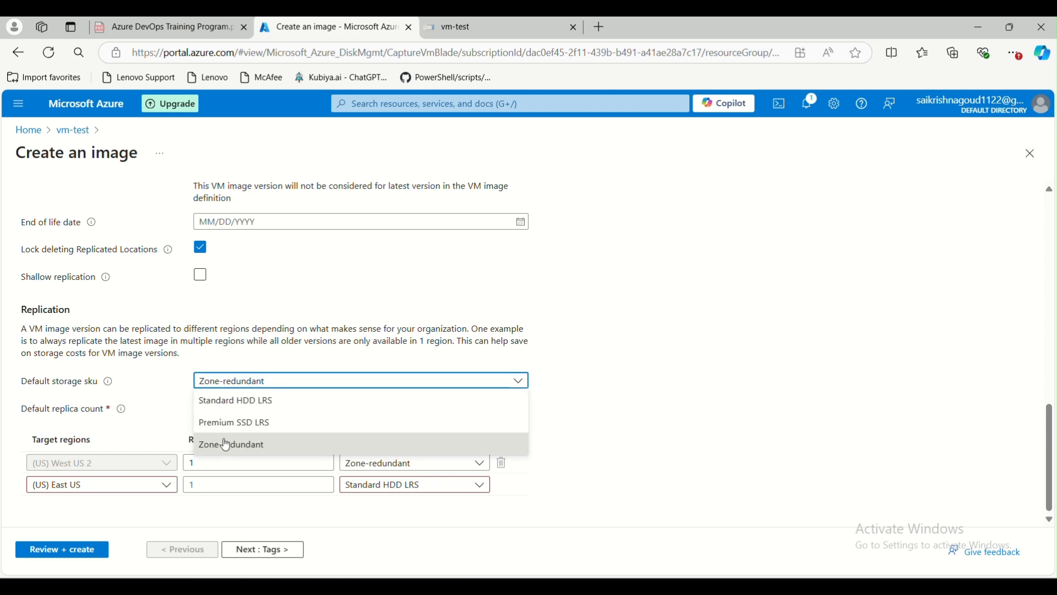
left_click(235, 401)
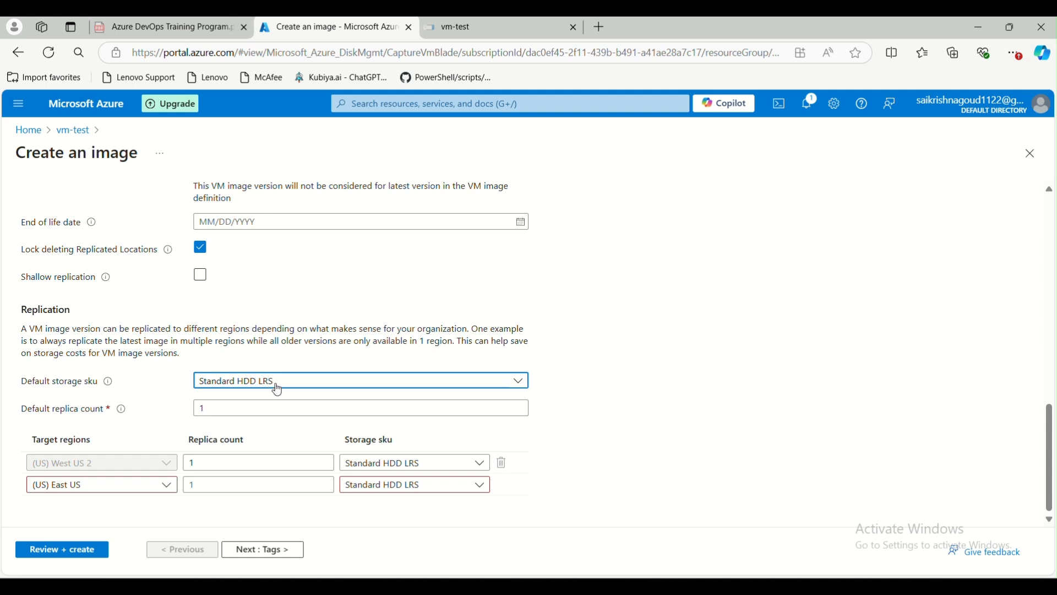
Set the default replica count to 2 and run Review + create validation.
left_click(206, 409)
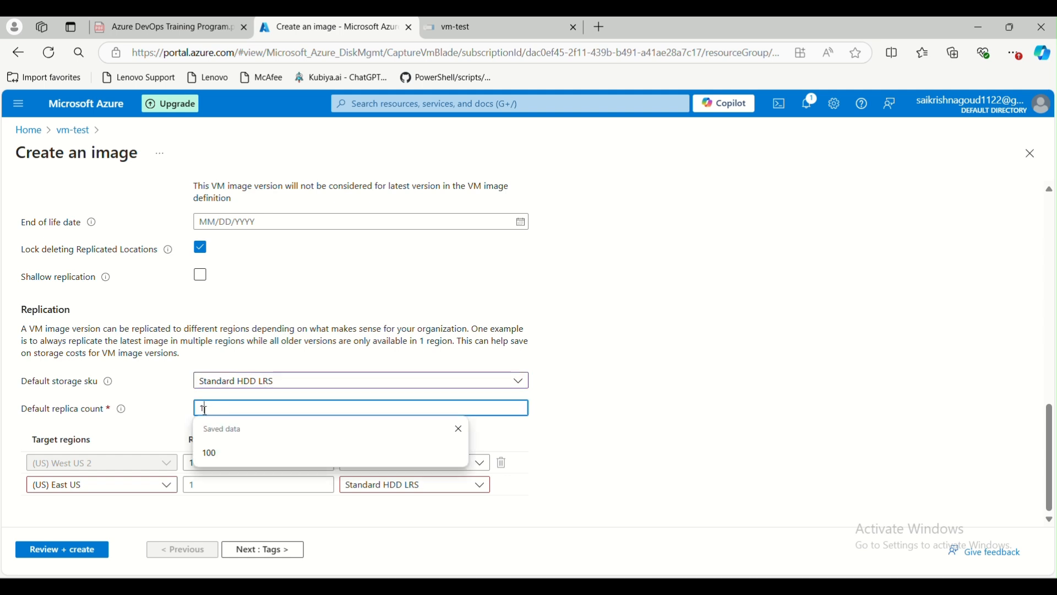
left_click(170, 424)
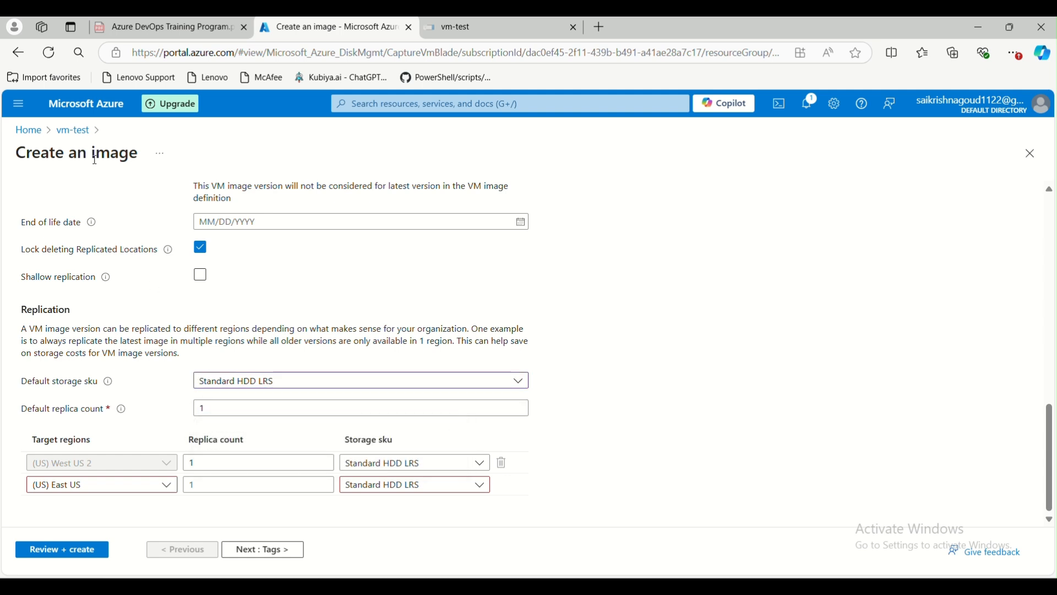
left_click(205, 410)
type("2")
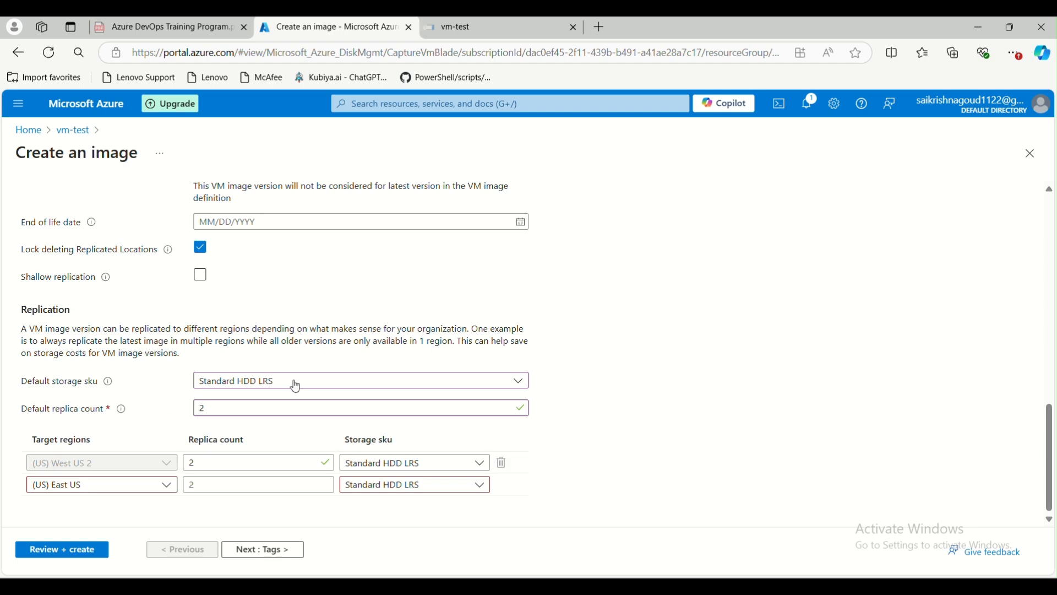
scroll(225, 380, "up", 2)
scroll(226, 380, "down", 2)
scroll(226, 416, "up", 5)
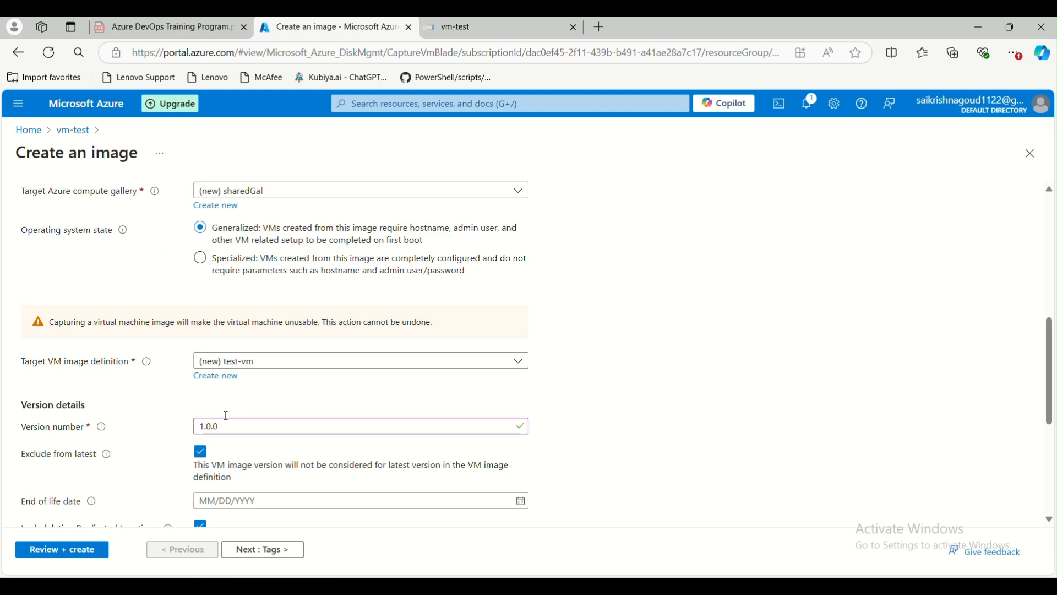
left_click(47, 550)
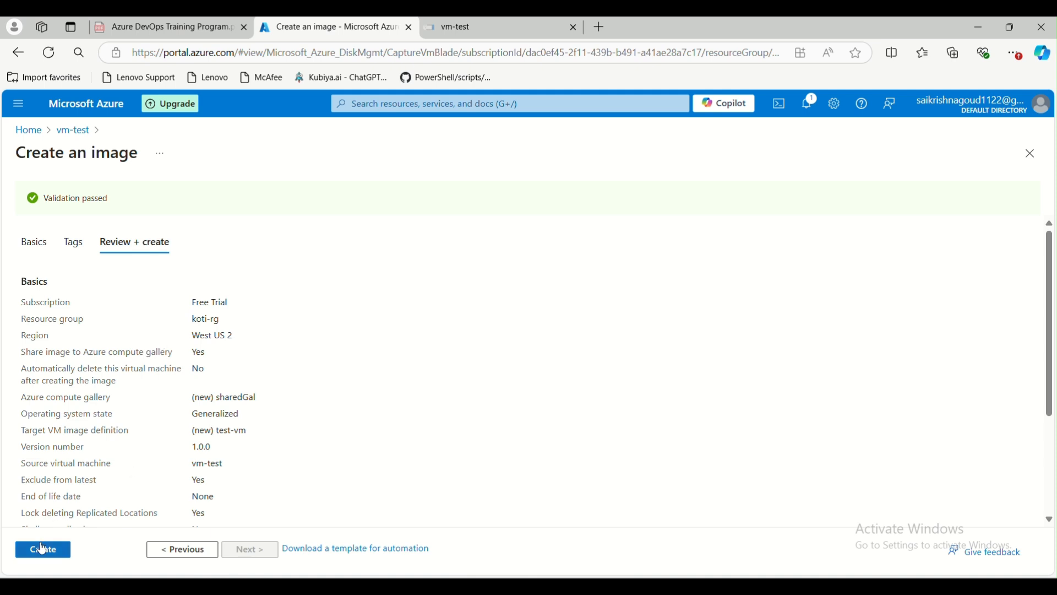
Create the image, deploying sharedGal, test-vm and version 1.0.0, then return to the portal home.
left_click(42, 551)
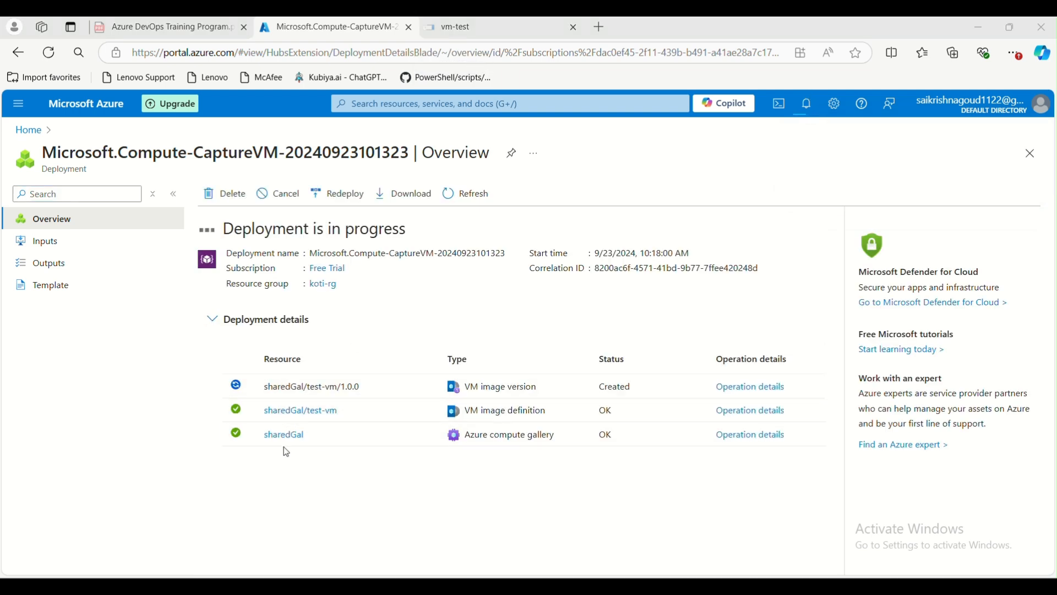
mouse_move(278, 435)
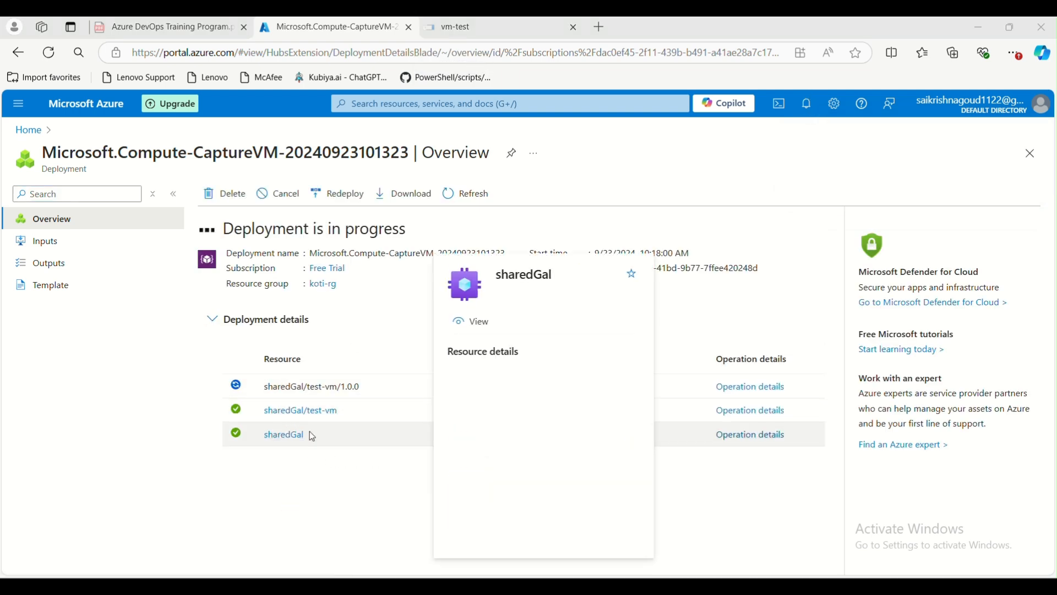
mouse_move(309, 418)
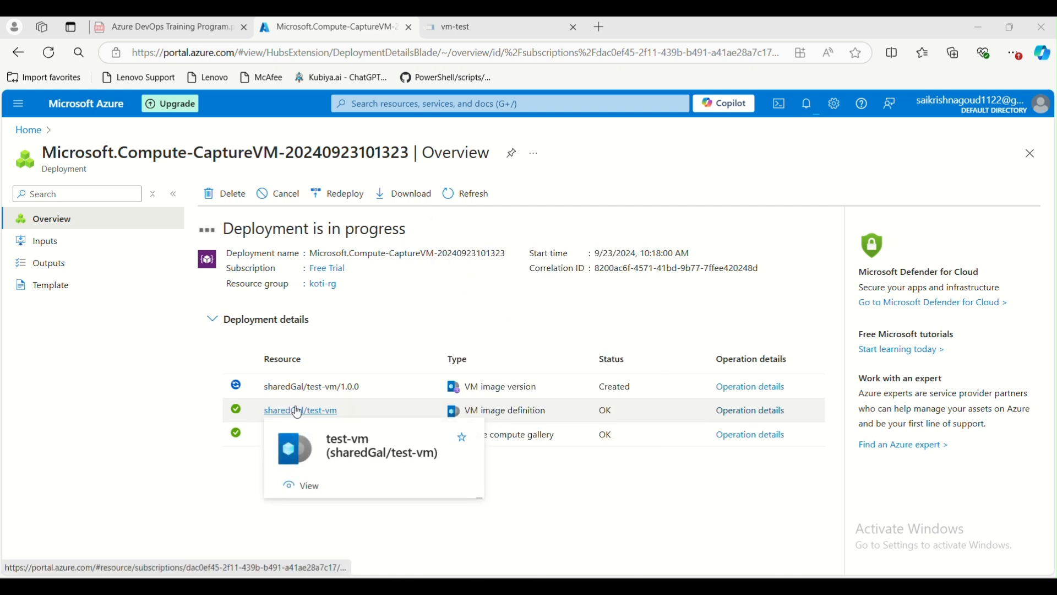
left_click_drag(369, 388, 287, 388)
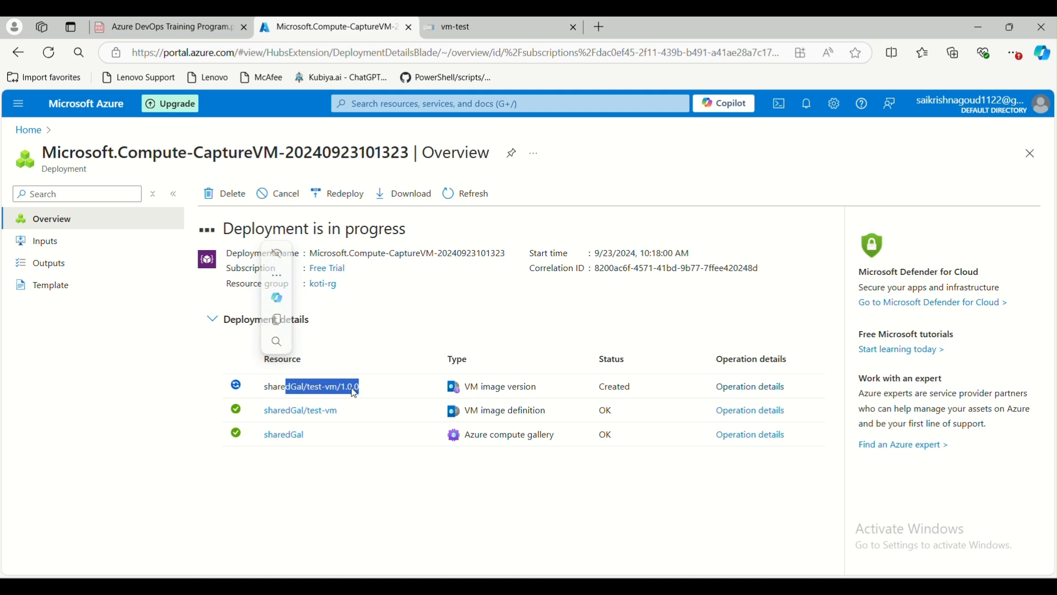
left_click(28, 130)
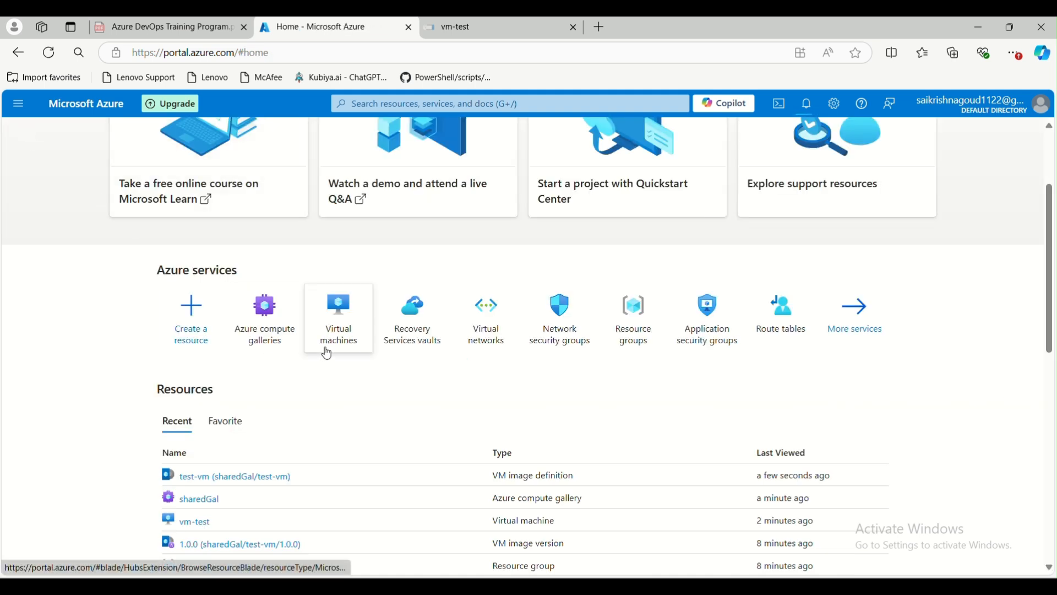
Review the test-vm image definition and the vm-test virtual machine, returning to Home after each.
left_click(208, 476)
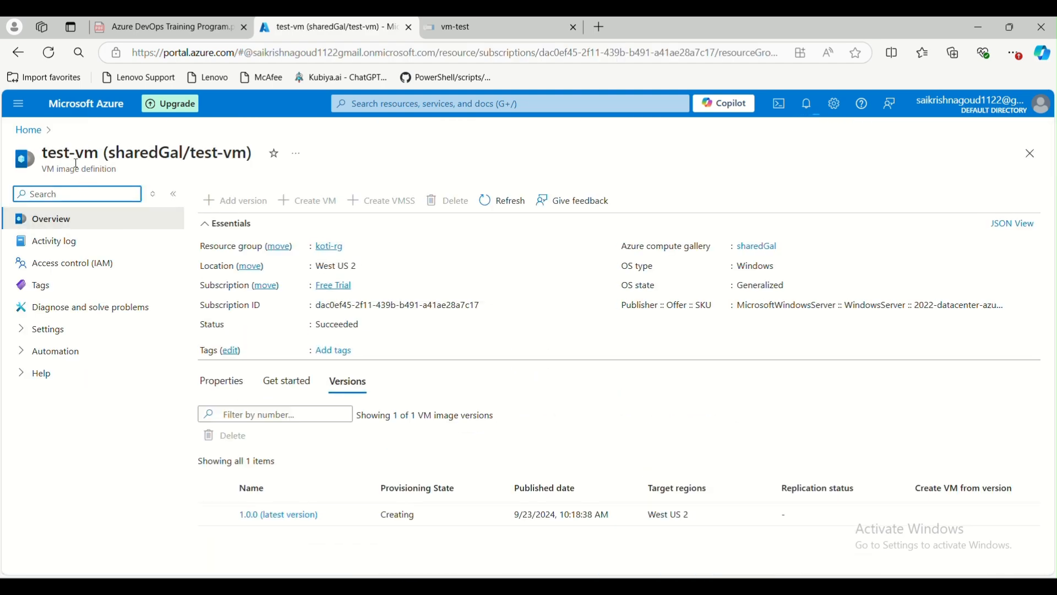
left_click(31, 131)
scroll(198, 479, "down", 2)
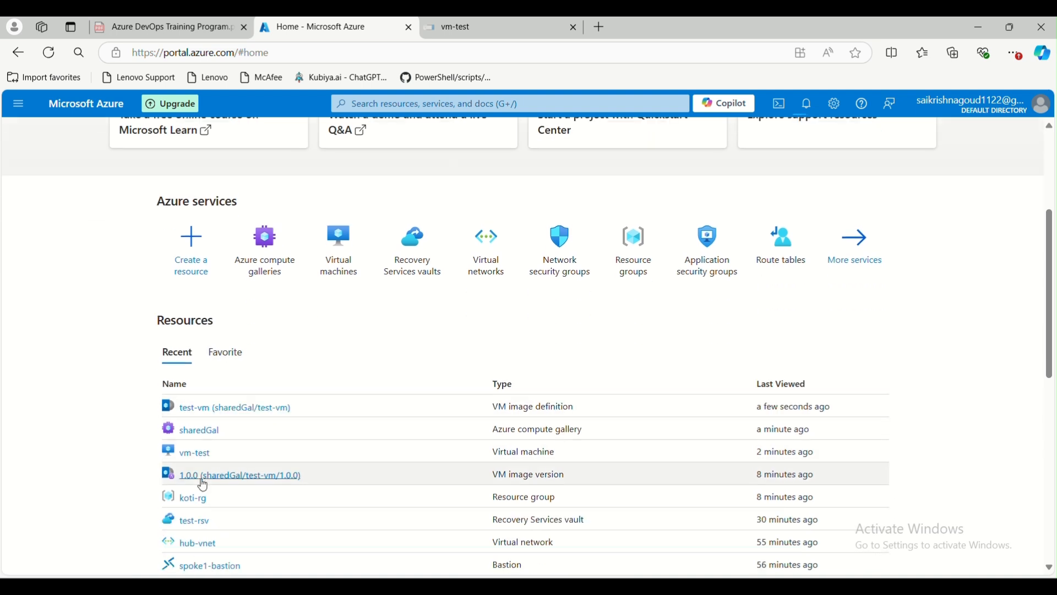
left_click(196, 455)
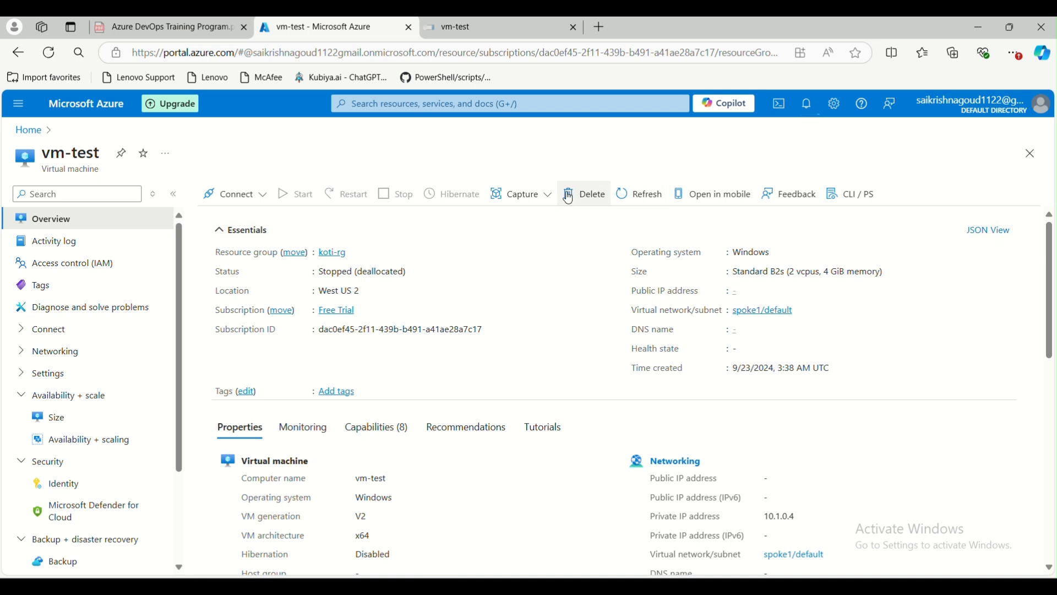
left_click(29, 131)
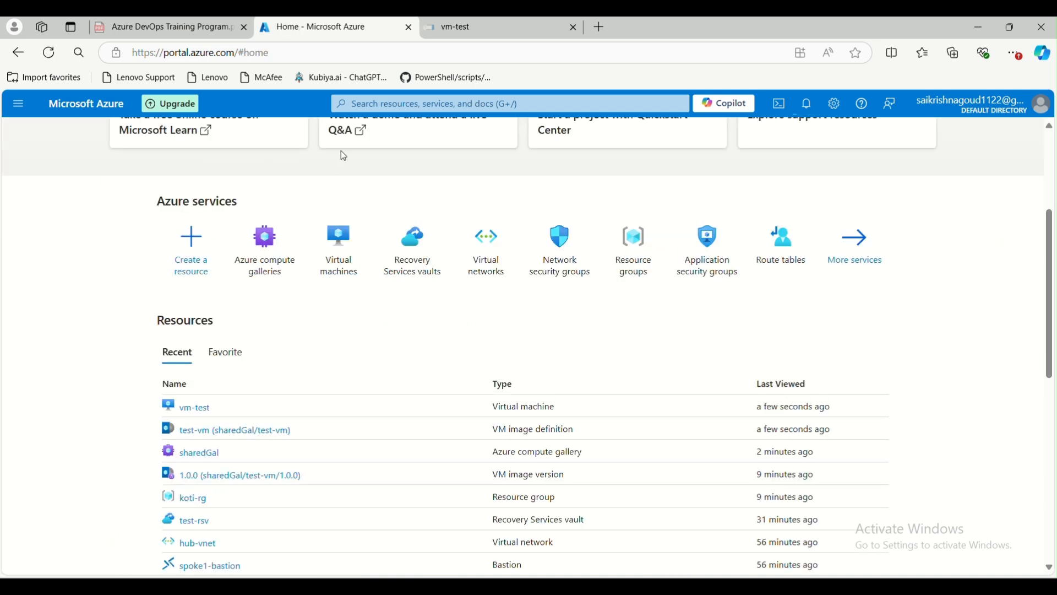
left_click(266, 242)
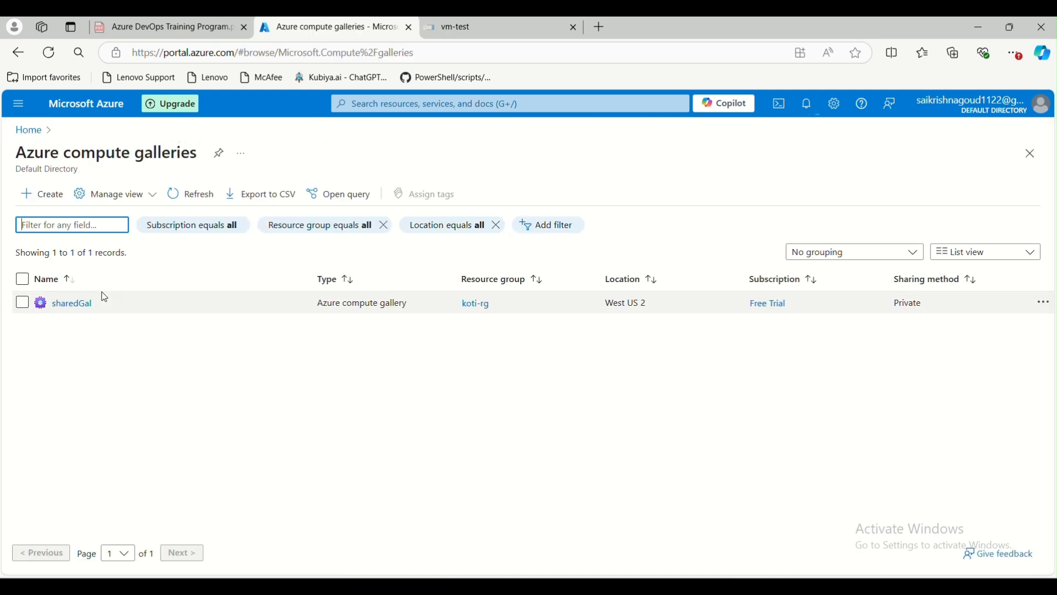
Go through sharedGal and the test-vm definition to image version 1.0.0, and launch Create VM from it.
left_click(73, 304)
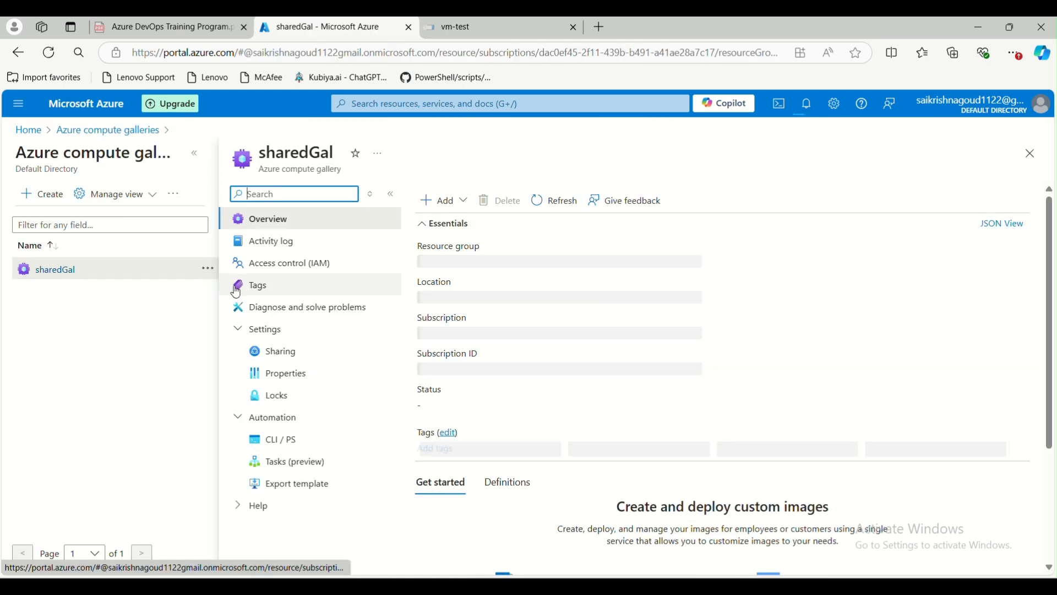
scroll(528, 435, "down", 1)
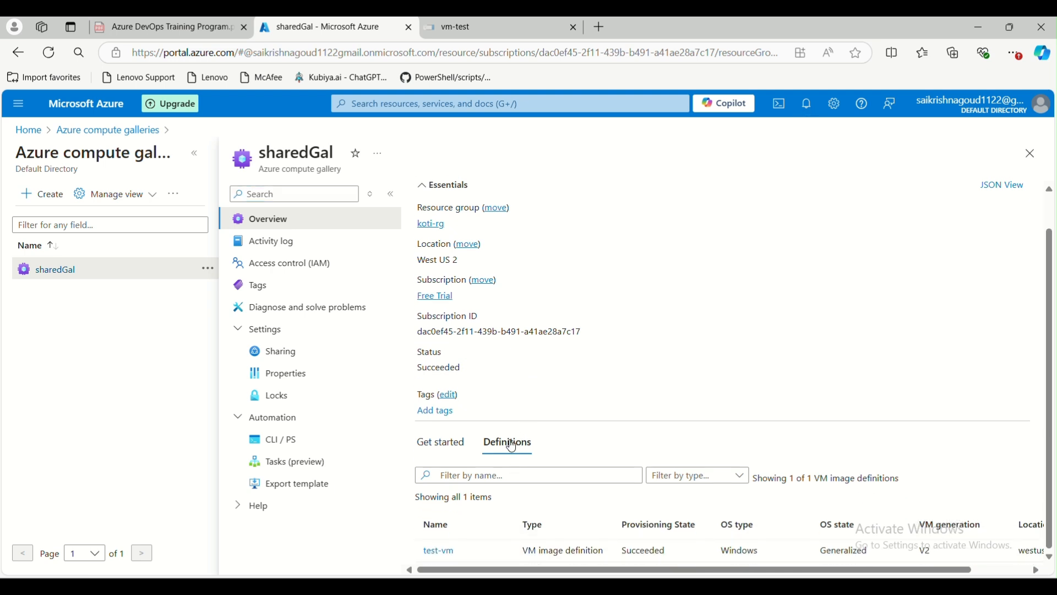
left_click(440, 553)
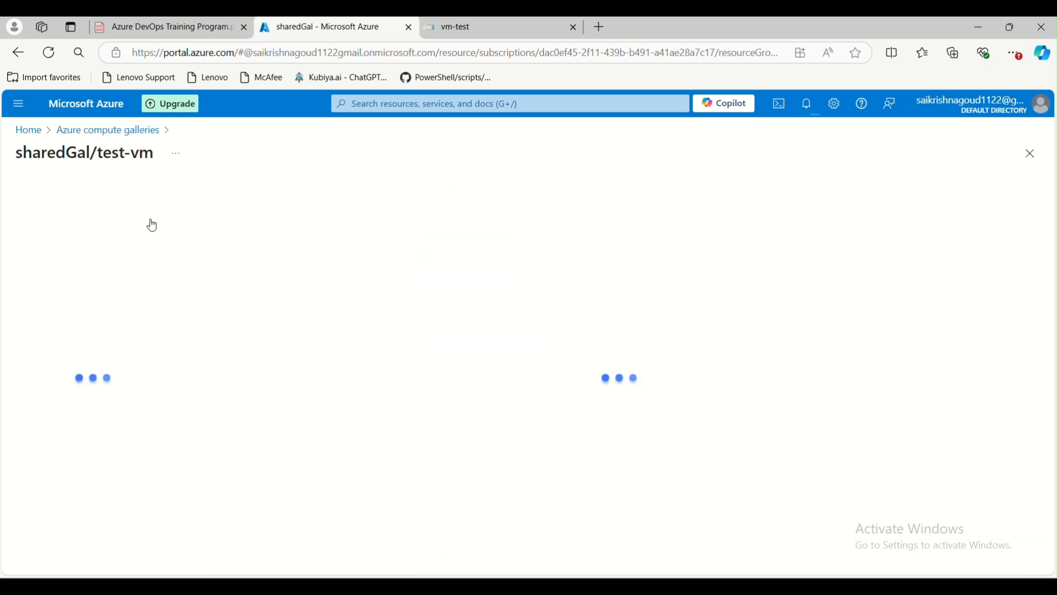
left_click_drag(77, 150, 59, 156)
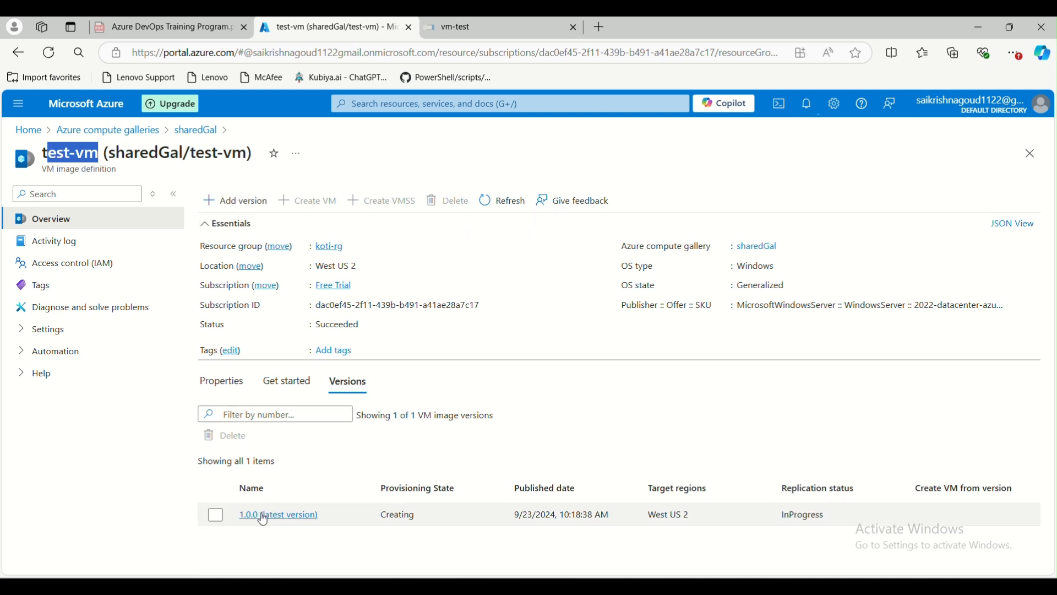
left_click(278, 518)
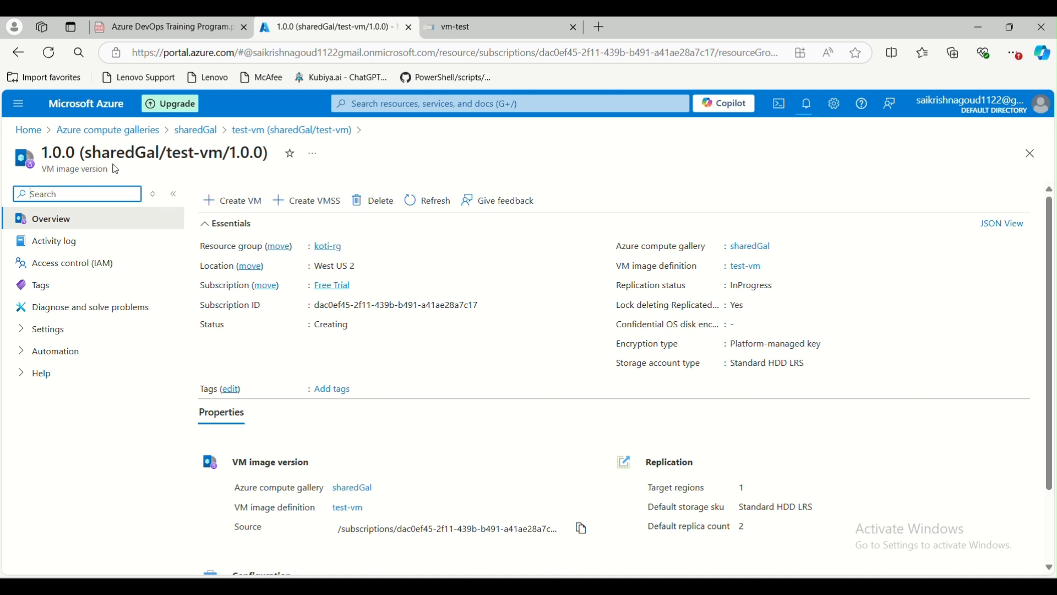
left_click(249, 209)
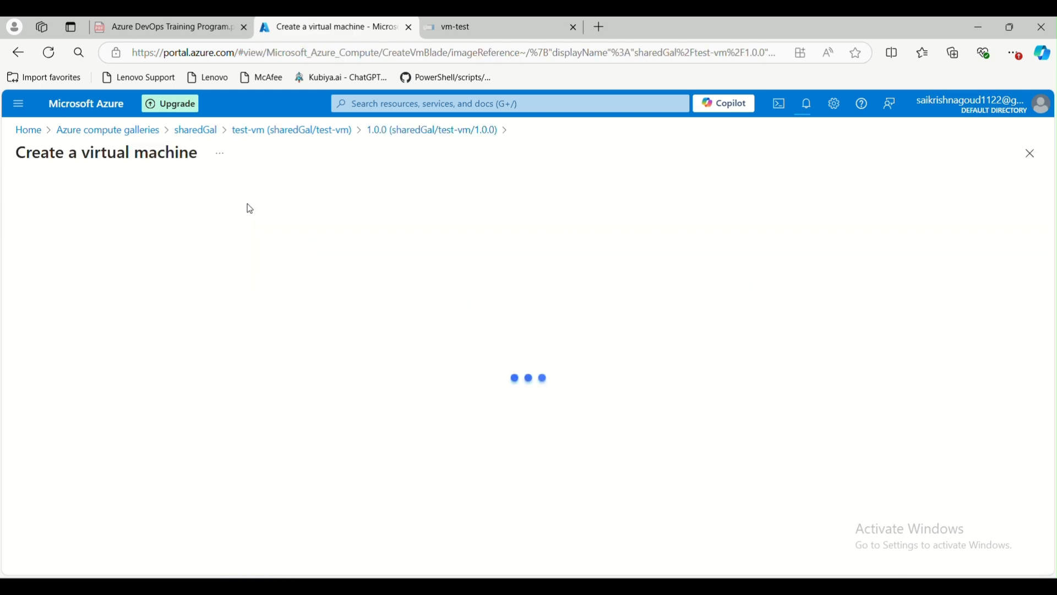
Scroll through the Create a virtual machine form based on image version 1.0.0.
scroll(229, 408, "down", 5)
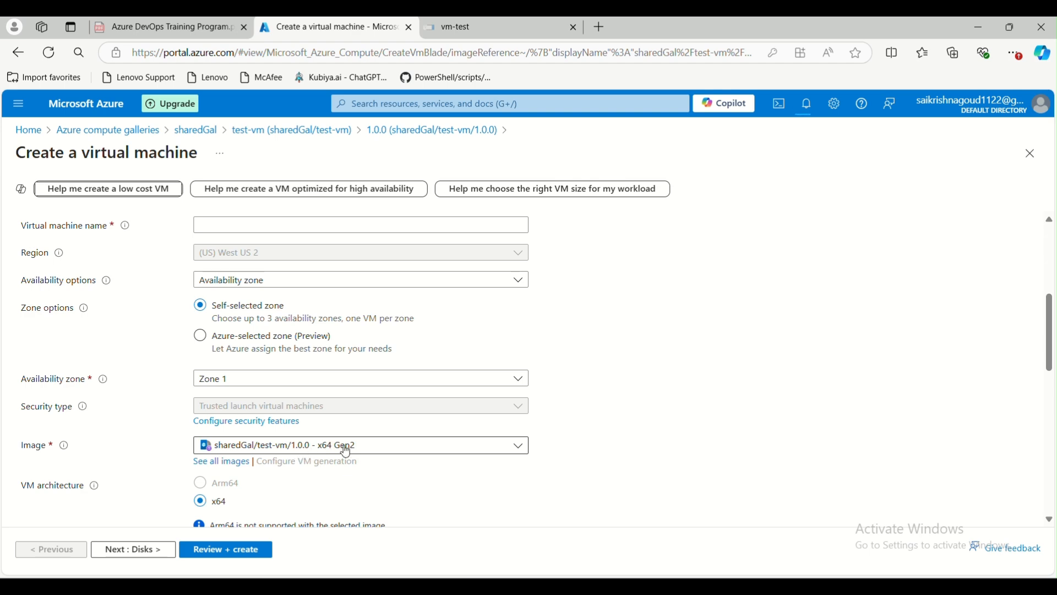
scroll(339, 392, "down", 2)
scroll(326, 397, "up", 4)
scroll(299, 394, "down", 8)
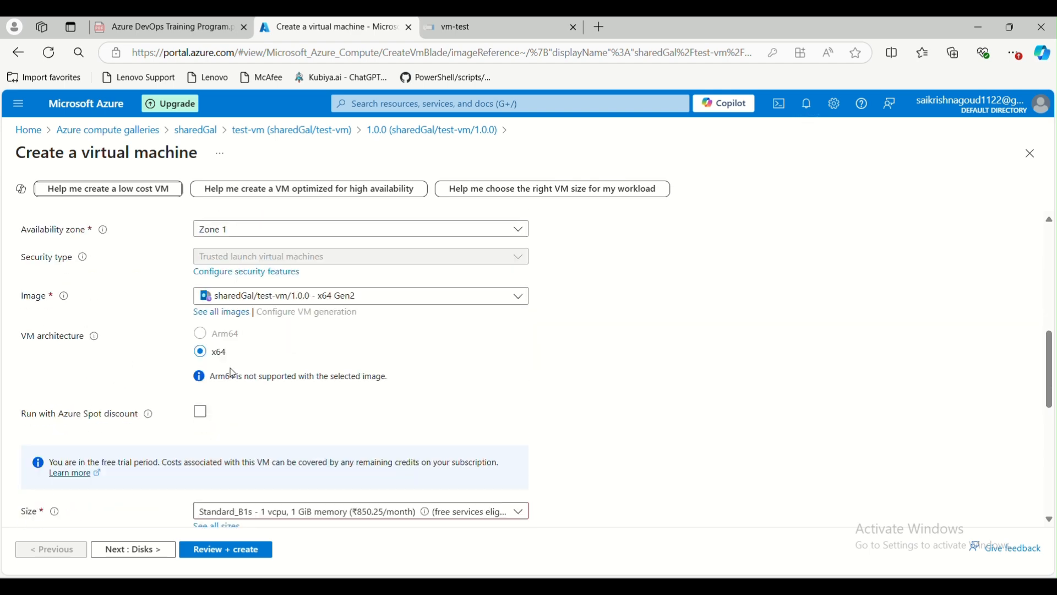
scroll(231, 378, "down", 2)
scroll(243, 386, "up", 12)
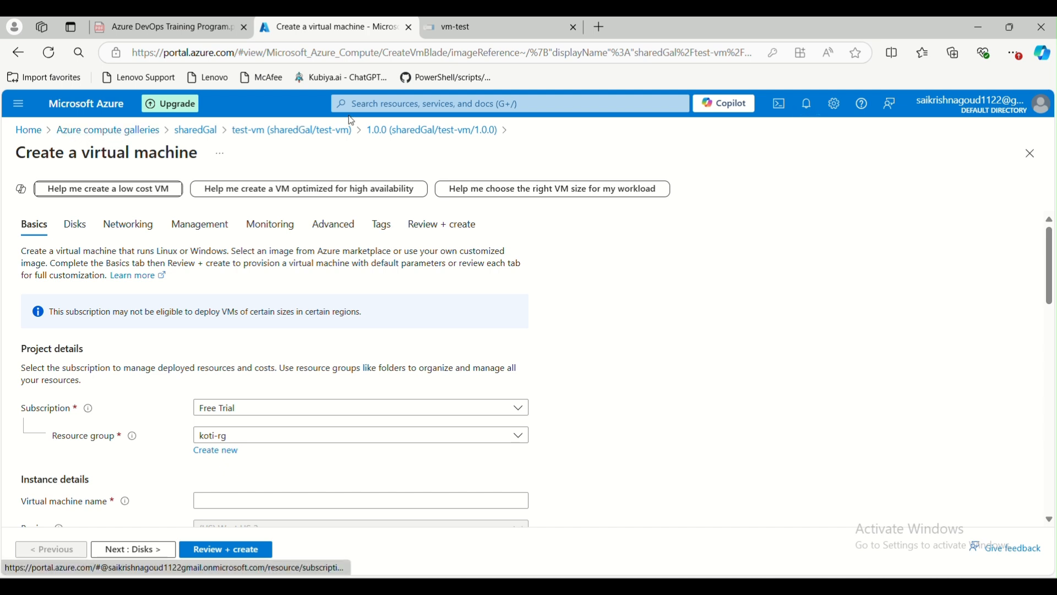
Discard the unsaved VM form and return to the test-vm image definition's version list.
left_click(303, 135)
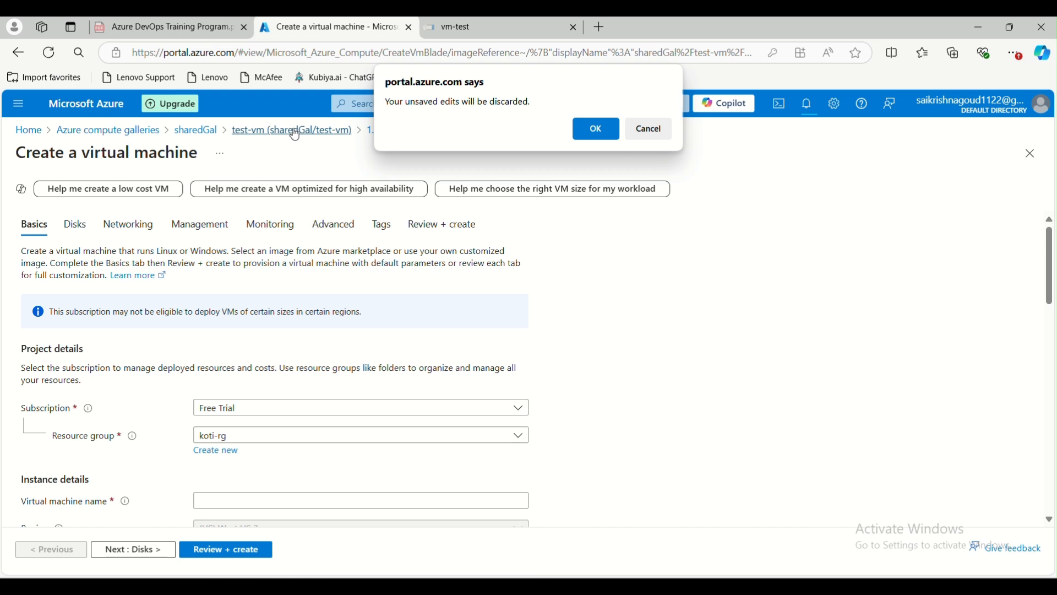
left_click(637, 133)
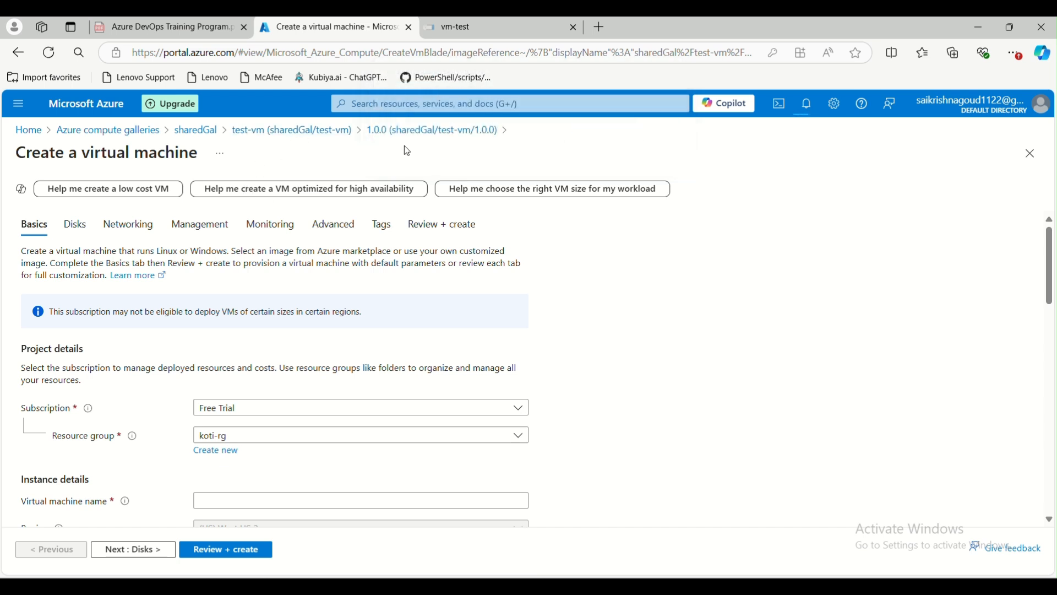
left_click(391, 133)
left_click(596, 129)
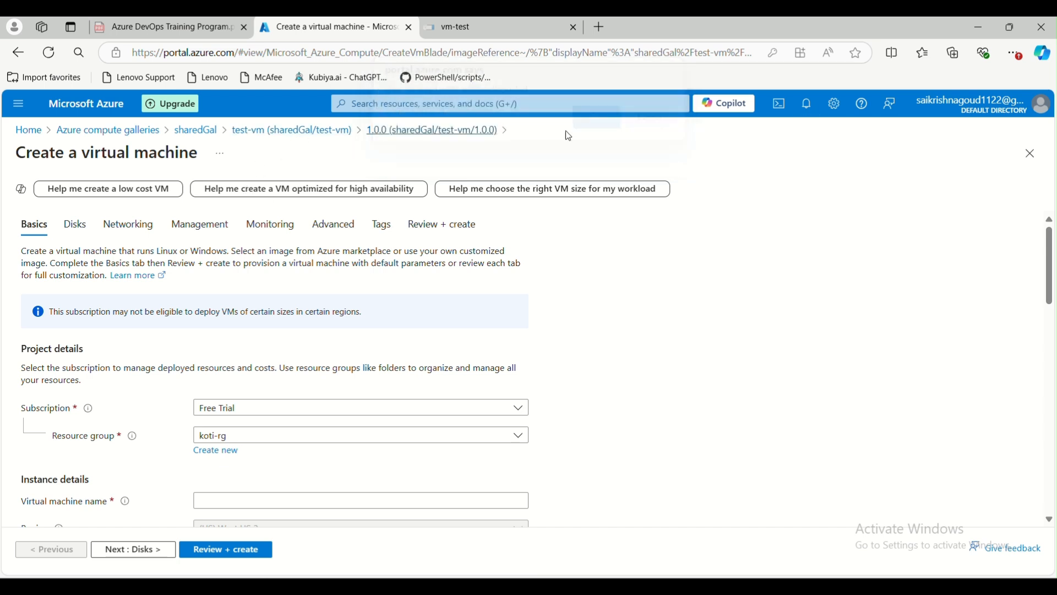
left_click(243, 132)
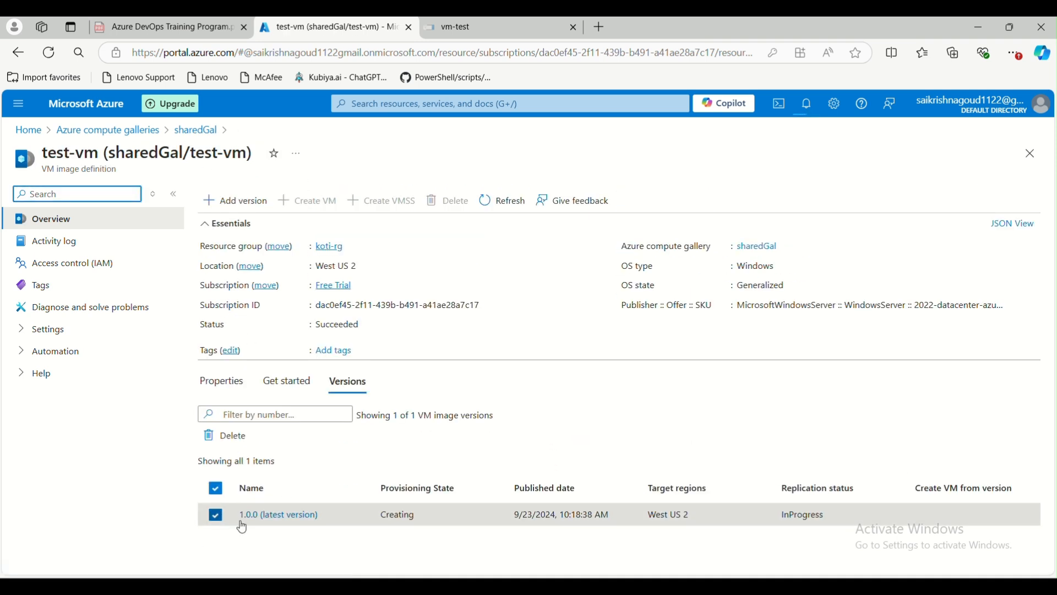